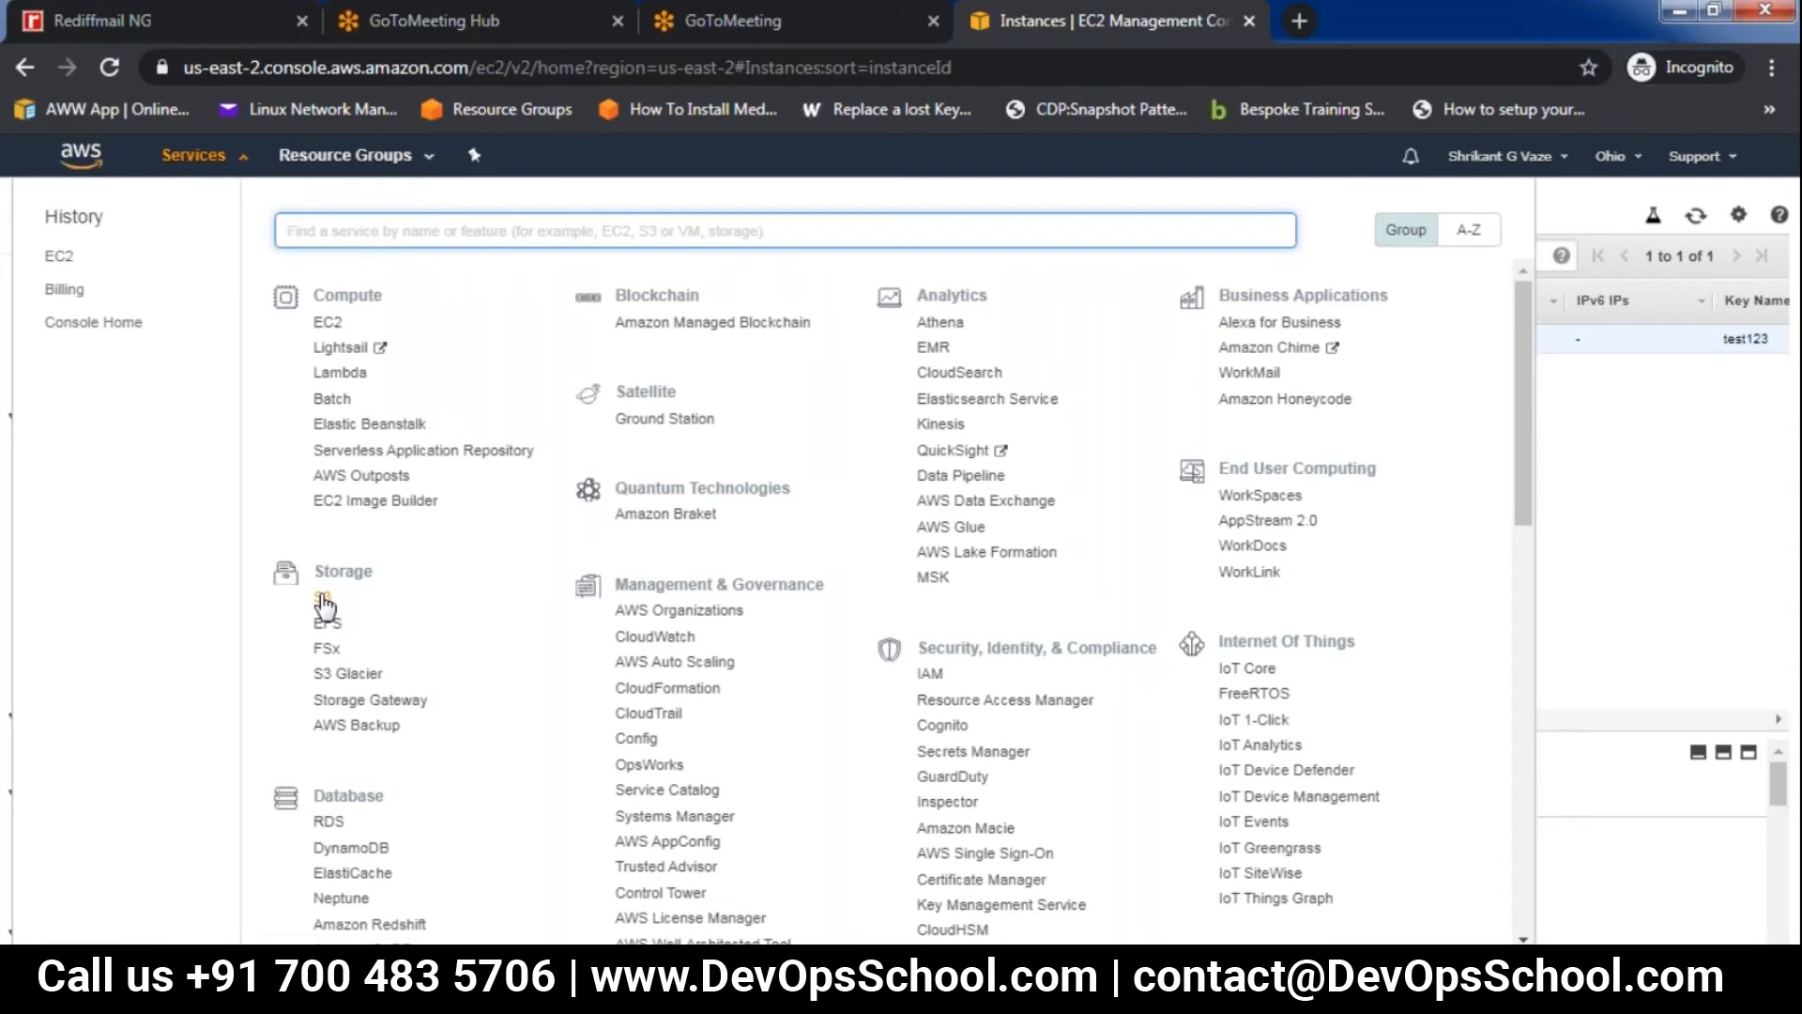
Open the last bucket listed in S3 and look through its properties and permissions
{"action": "left_click", "coordinate": [324, 601]}
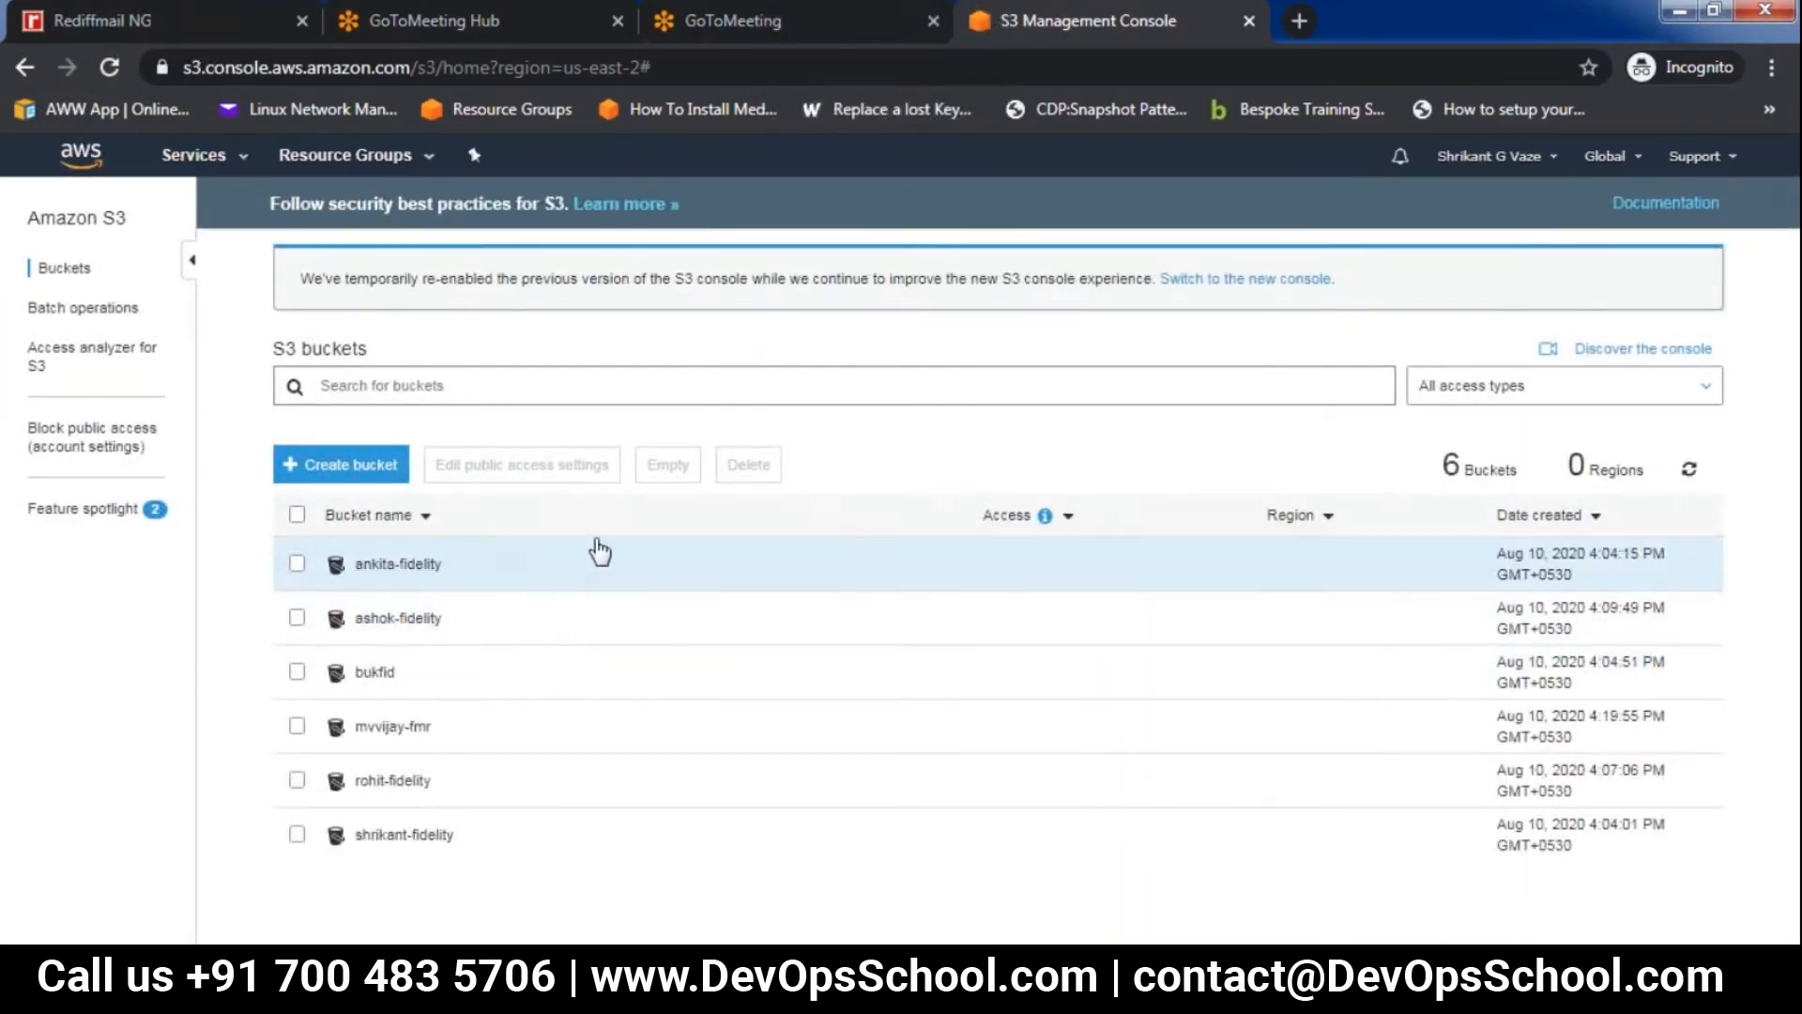
{"action": "left_click", "coordinate": [428, 841]}
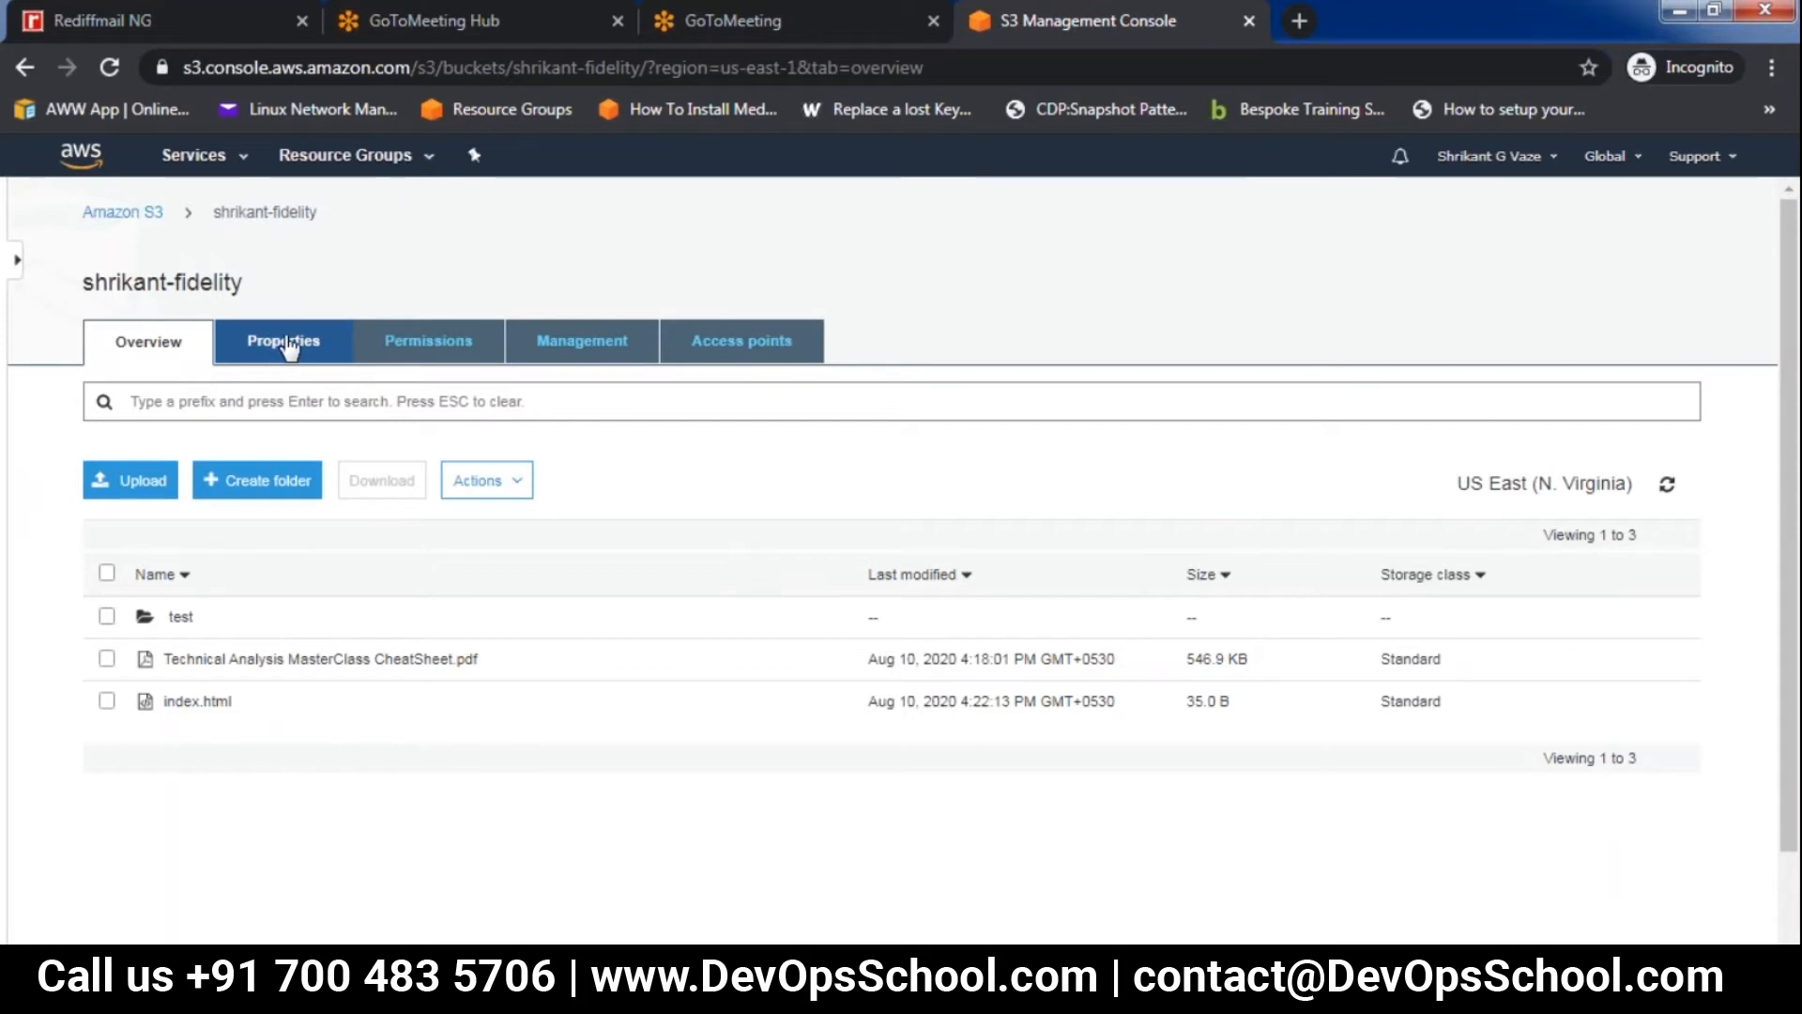
{"action": "left_click", "coordinate": [287, 344]}
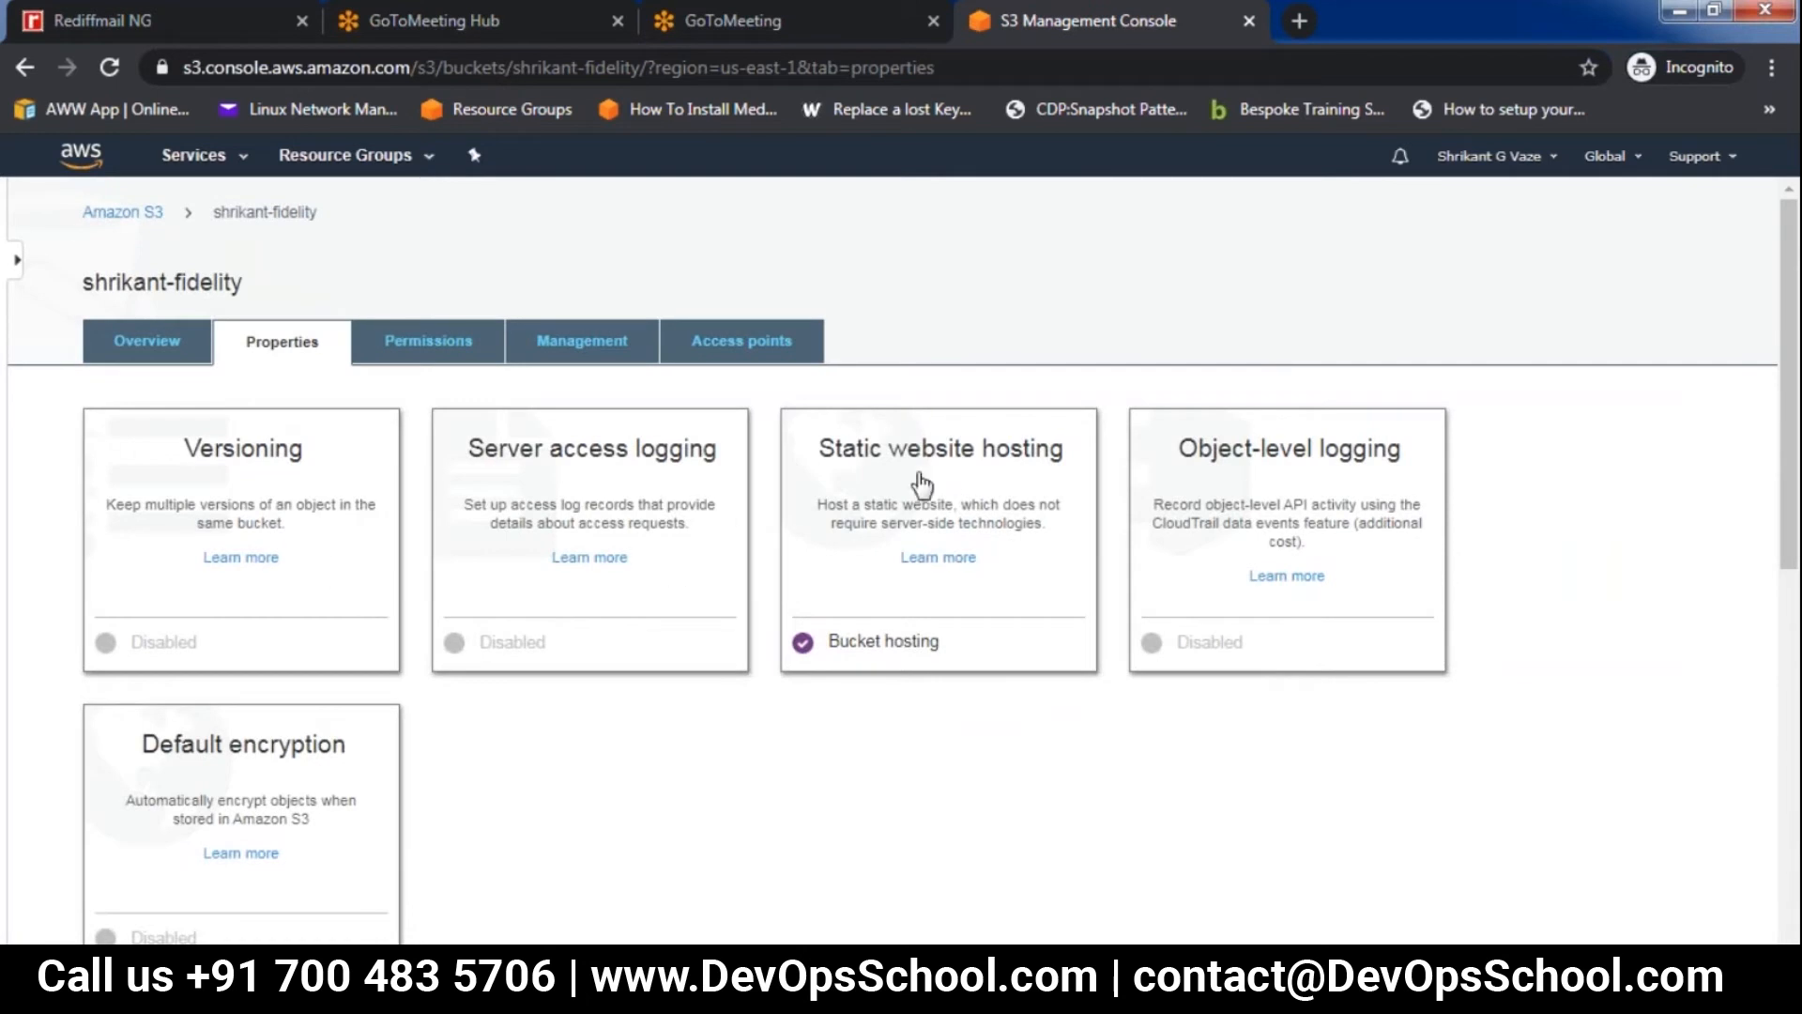
{"action": "mouse_move", "coordinate": [1795, 374]}
{"action": "left_mouse_down"}
{"action": "mouse_move", "coordinate": [1797, 499]}
{"action": "mouse_move", "coordinate": [1796, 406]}
{"action": "left_mouse_up"}
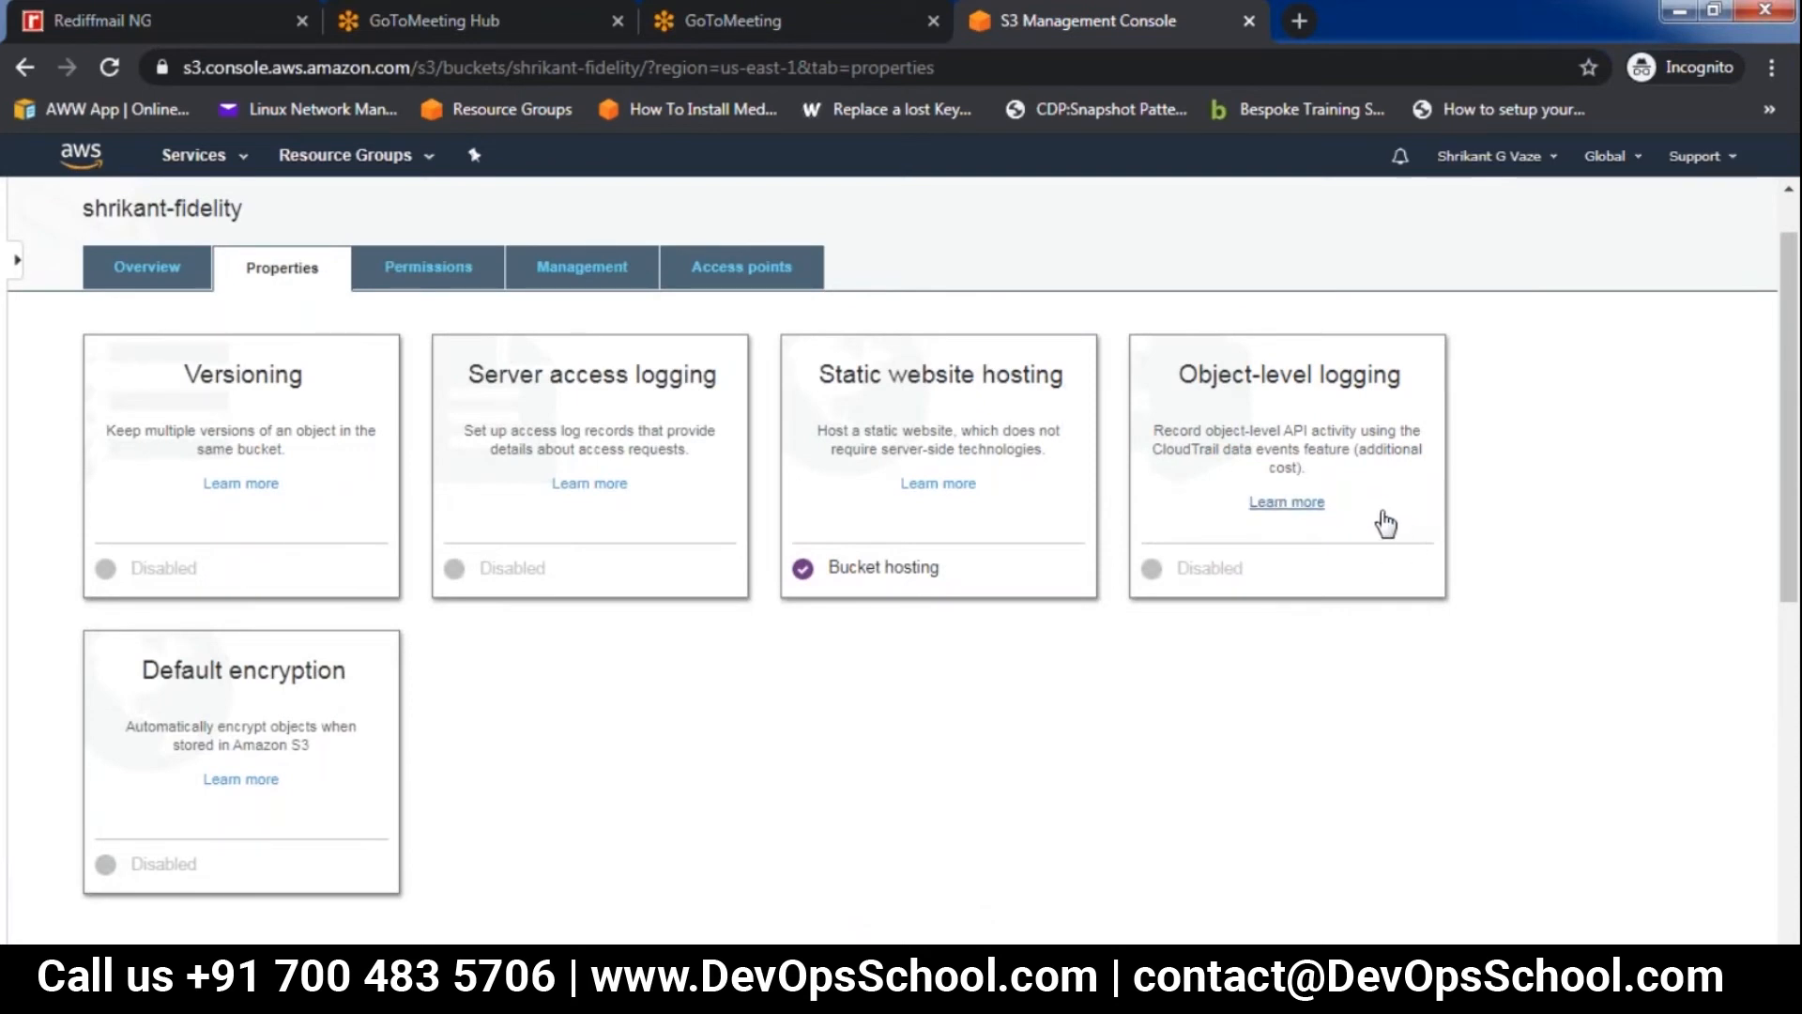
{"action": "left_click", "coordinate": [429, 270]}
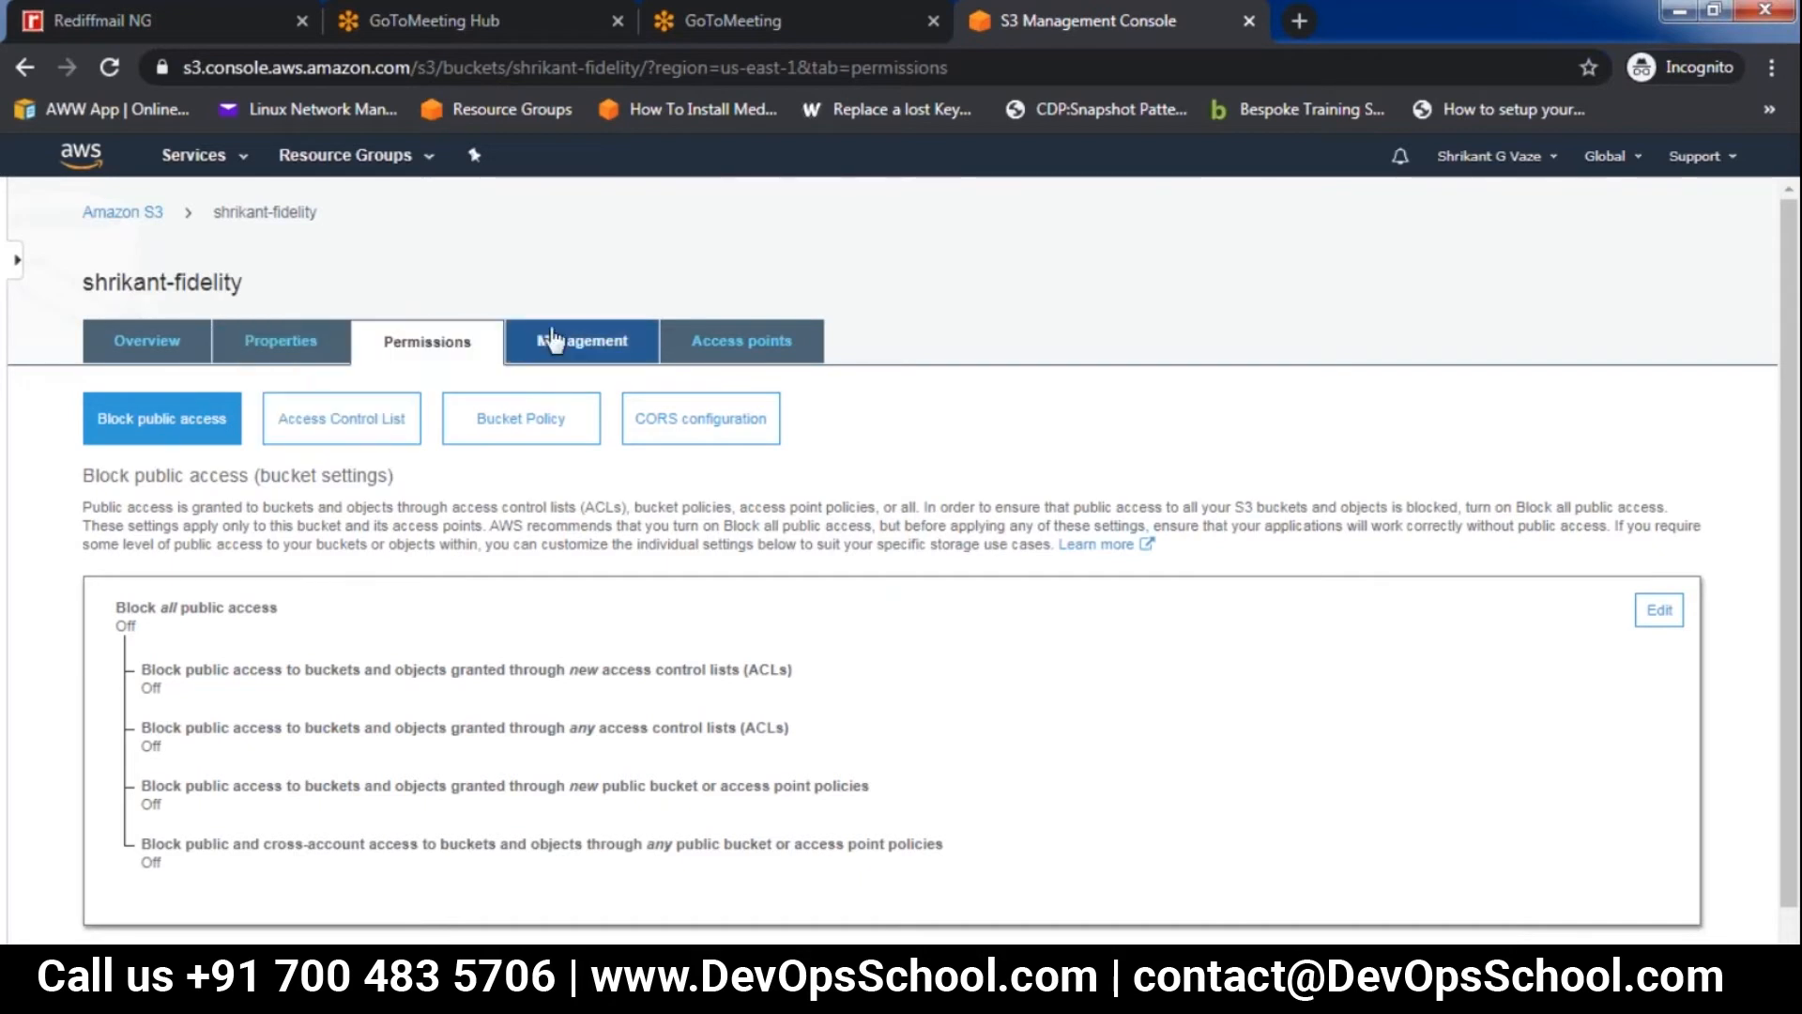
Start a lifecycle rule named test123 in the bucket's management settings and apply it to all objects in the bucket
{"action": "left_click", "coordinate": [583, 351]}
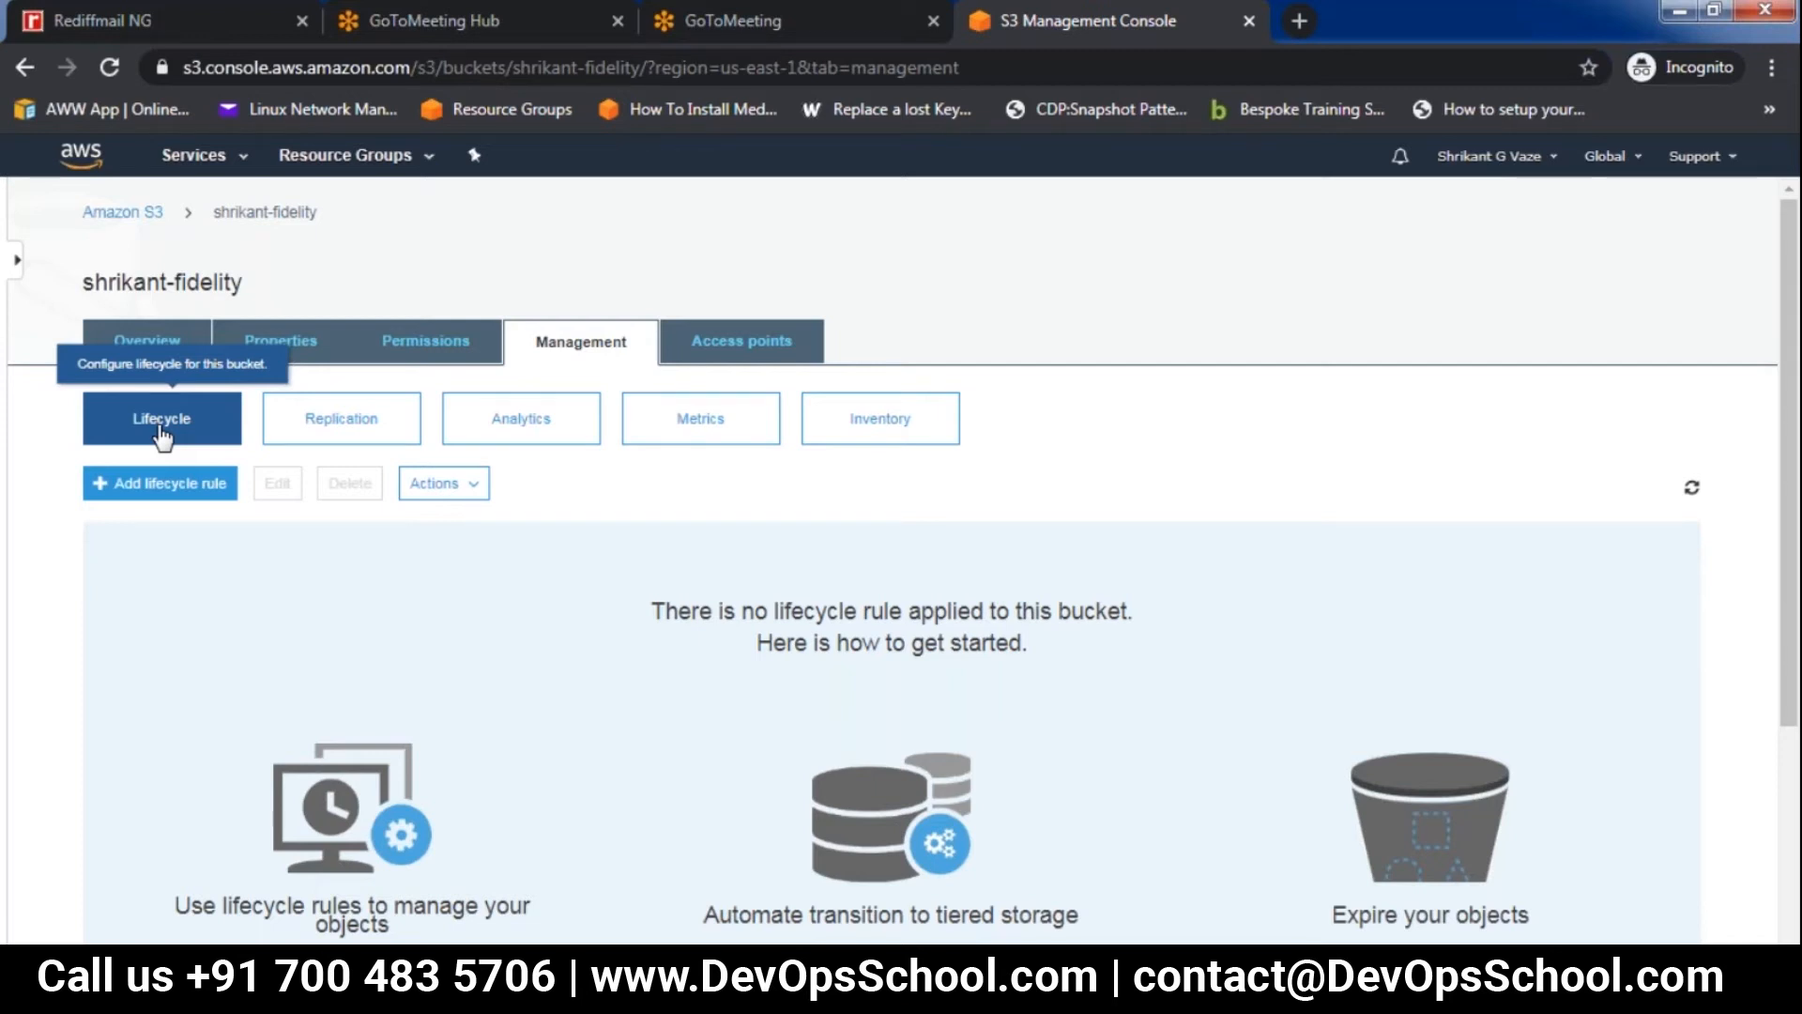
{"action": "left_click", "coordinate": [138, 494]}
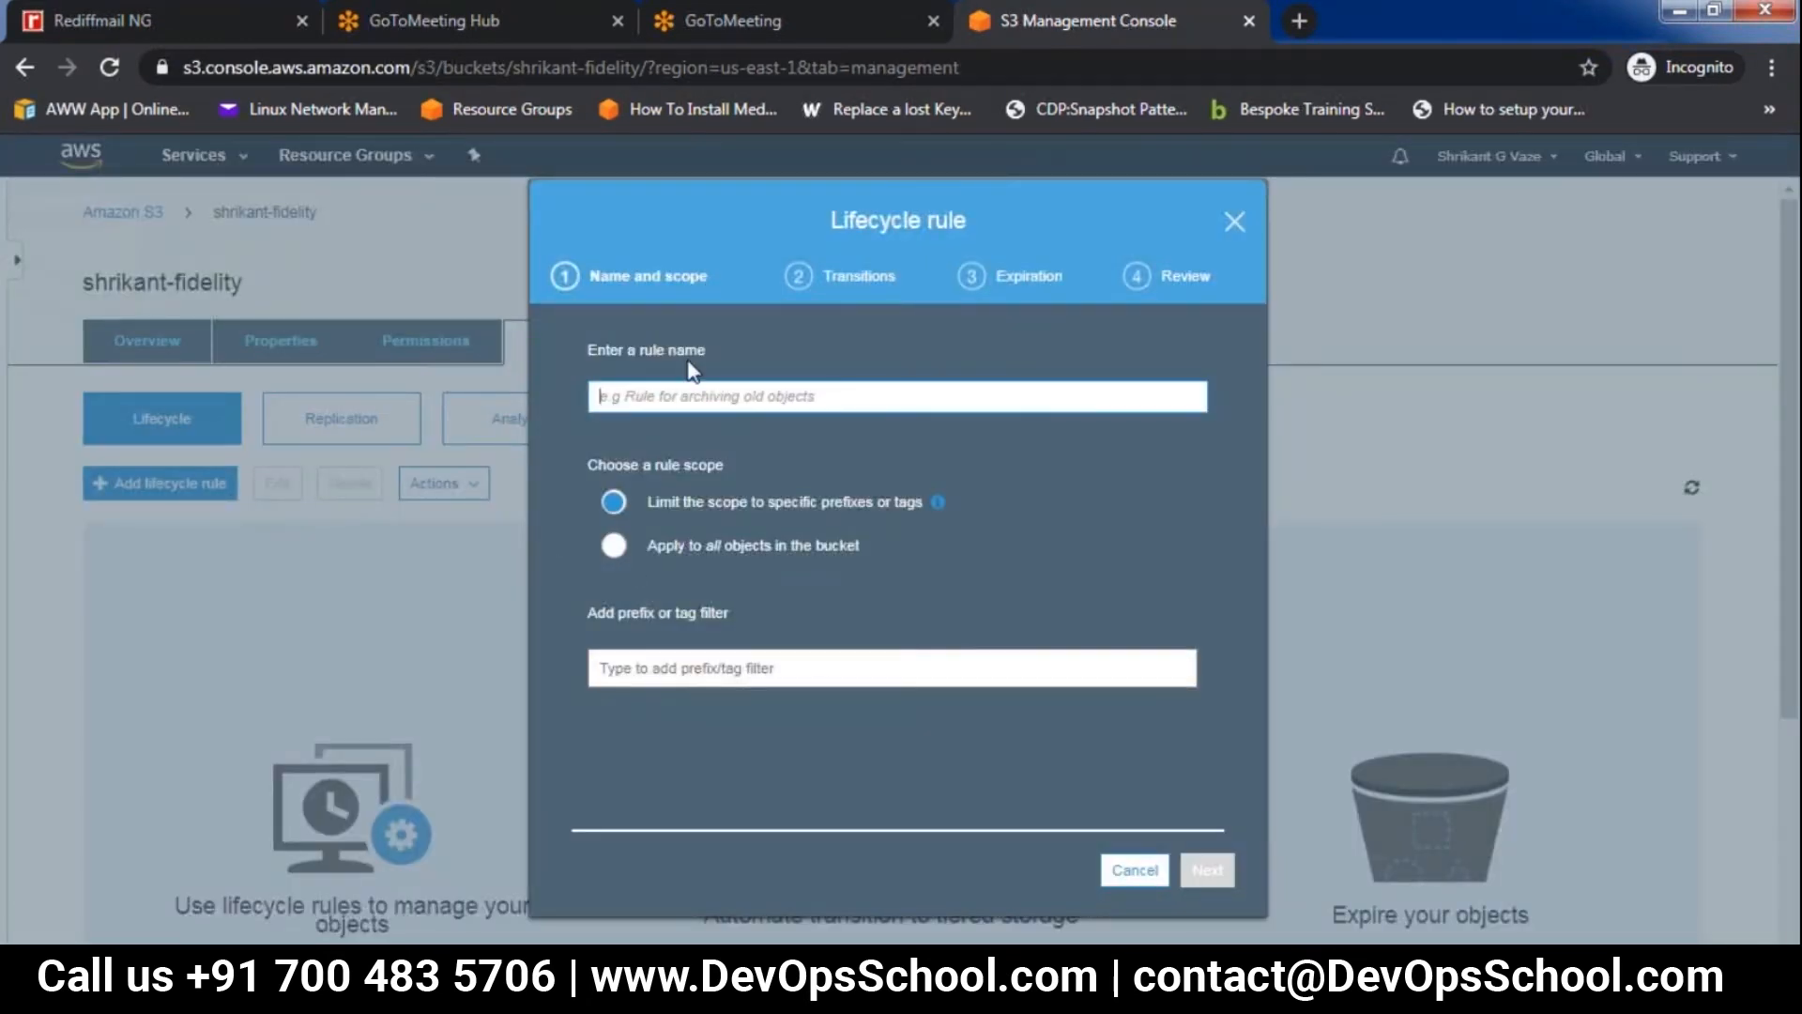
{"action": "left_click", "coordinate": [678, 385]}
{"action": "type", "text": "test123"}
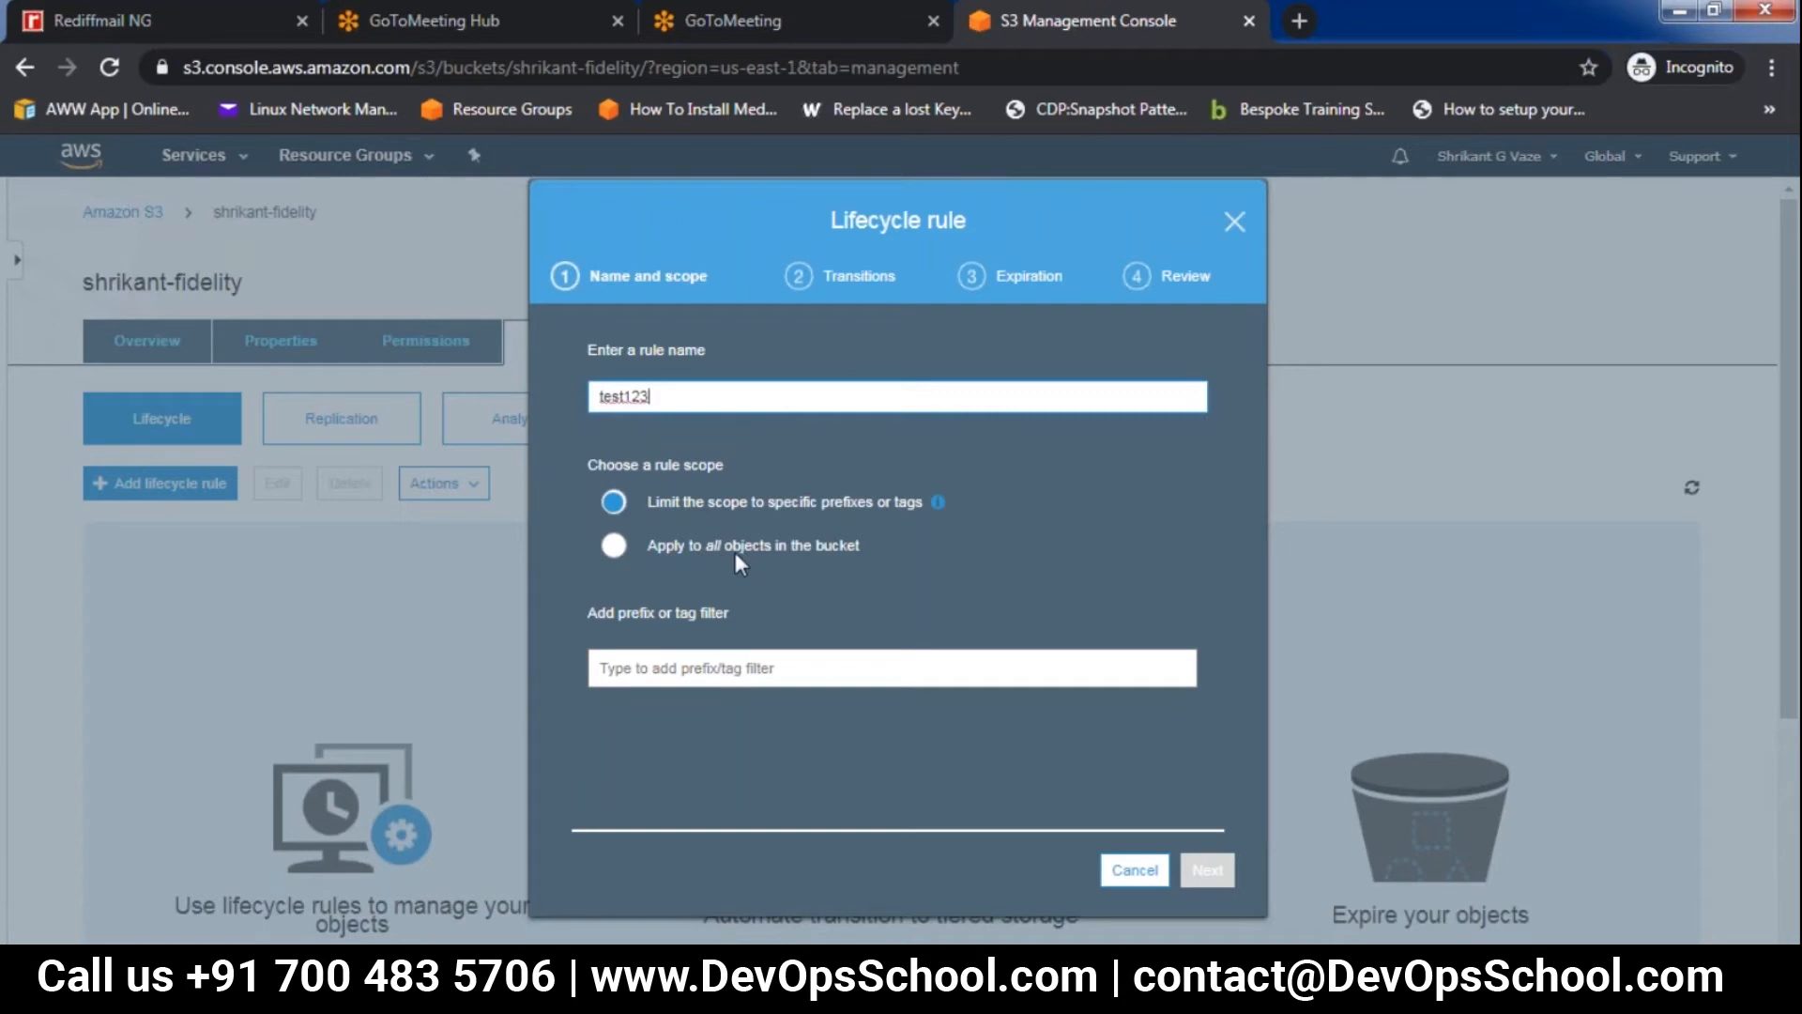
{"action": "left_click", "coordinate": [614, 545]}
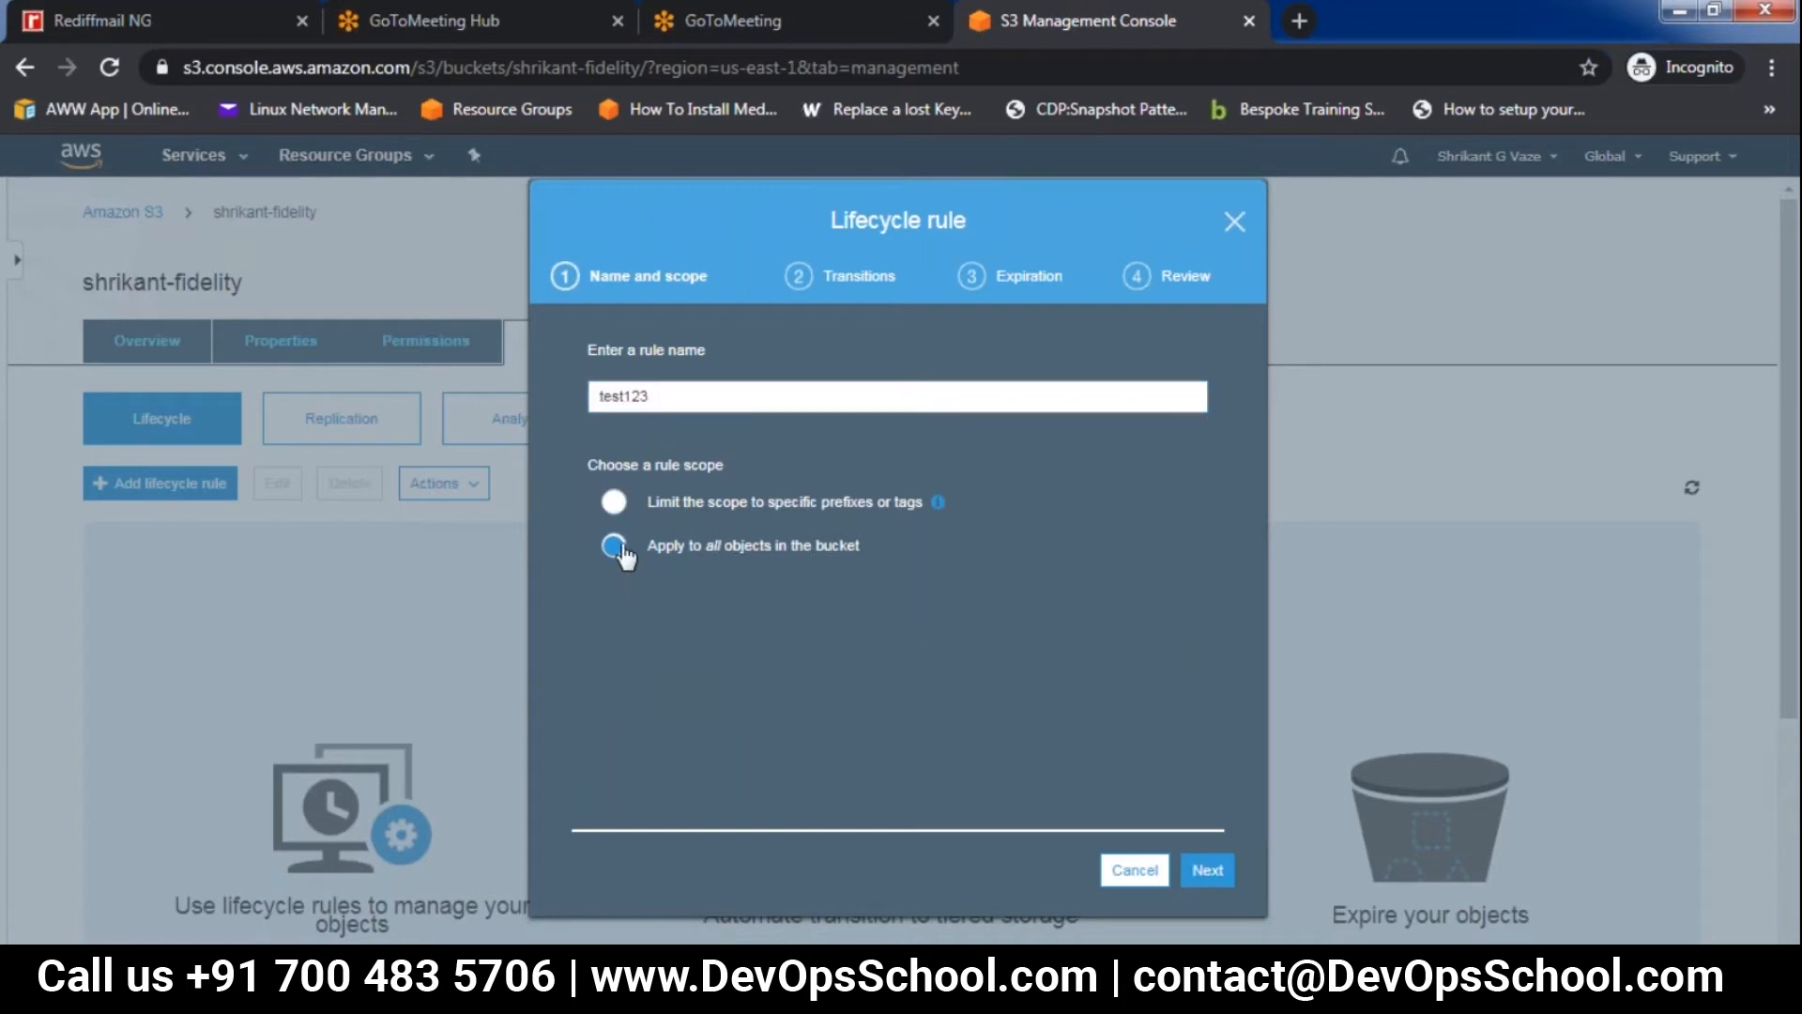
{"action": "left_click", "coordinate": [1214, 870]}
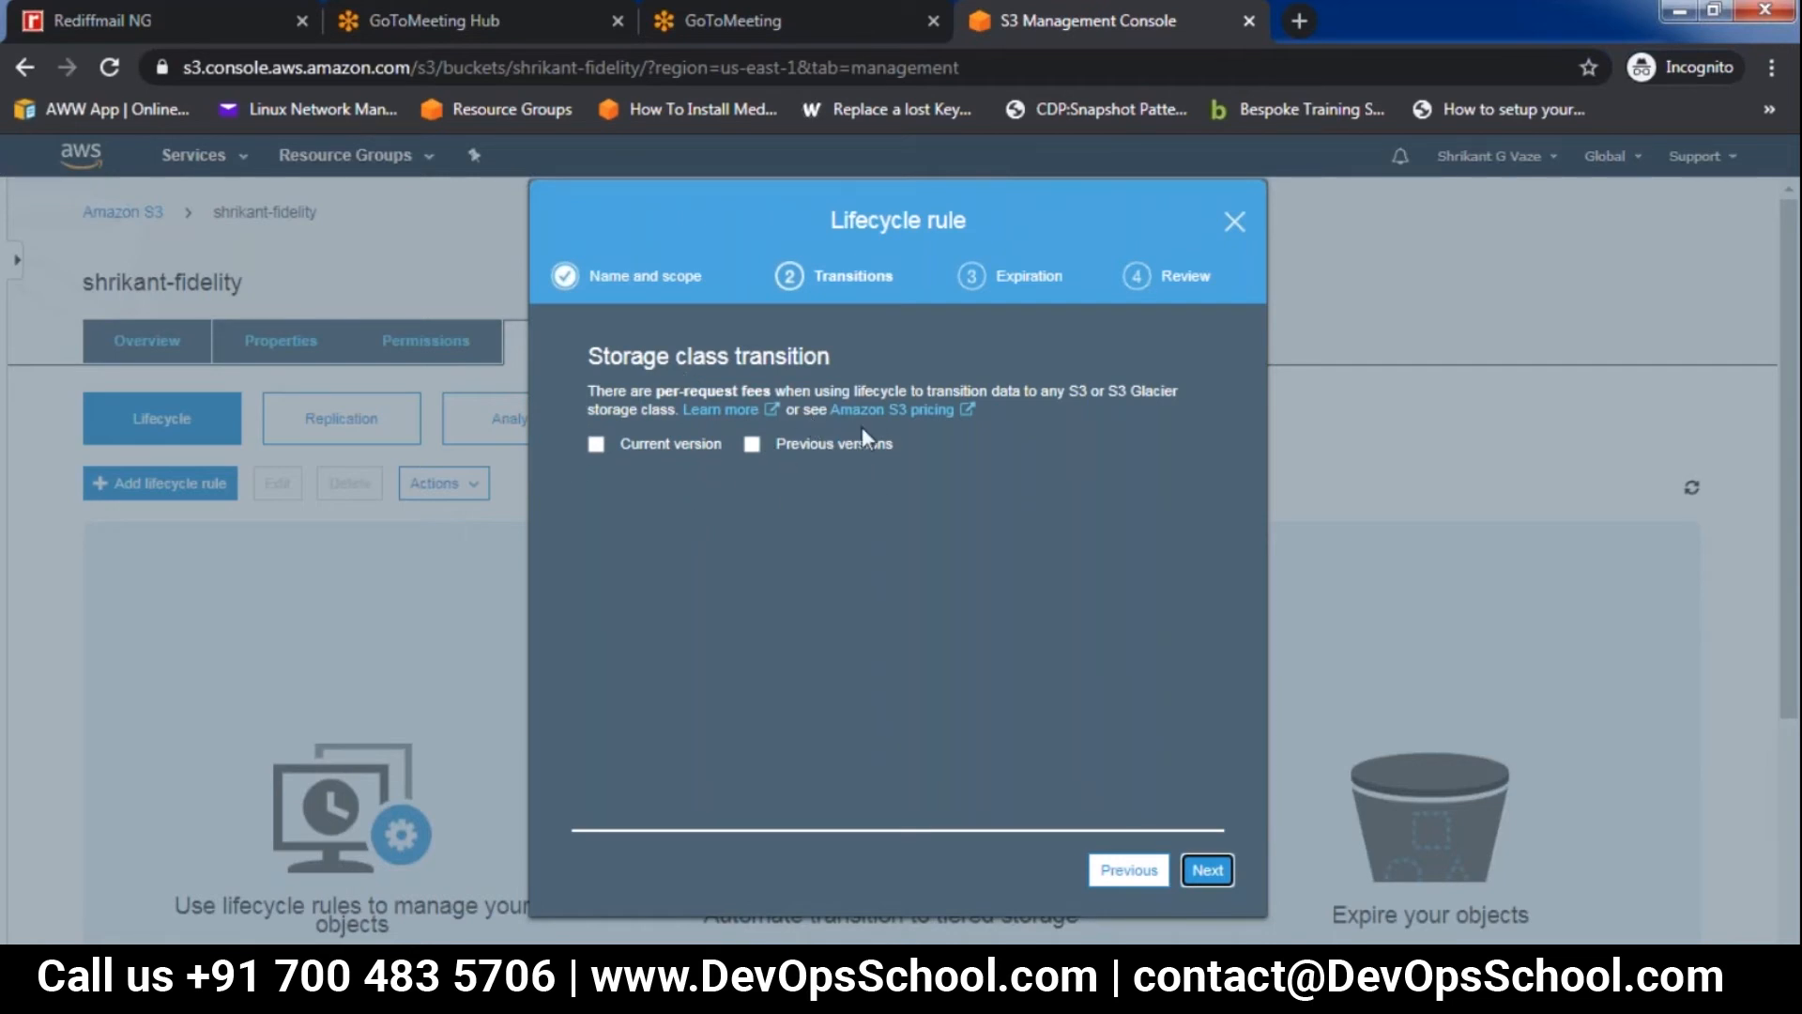
Add a transition of current object versions to Glacier after 60 days and acknowledge the one-time request cost increase
{"action": "left_click", "coordinate": [595, 445]}
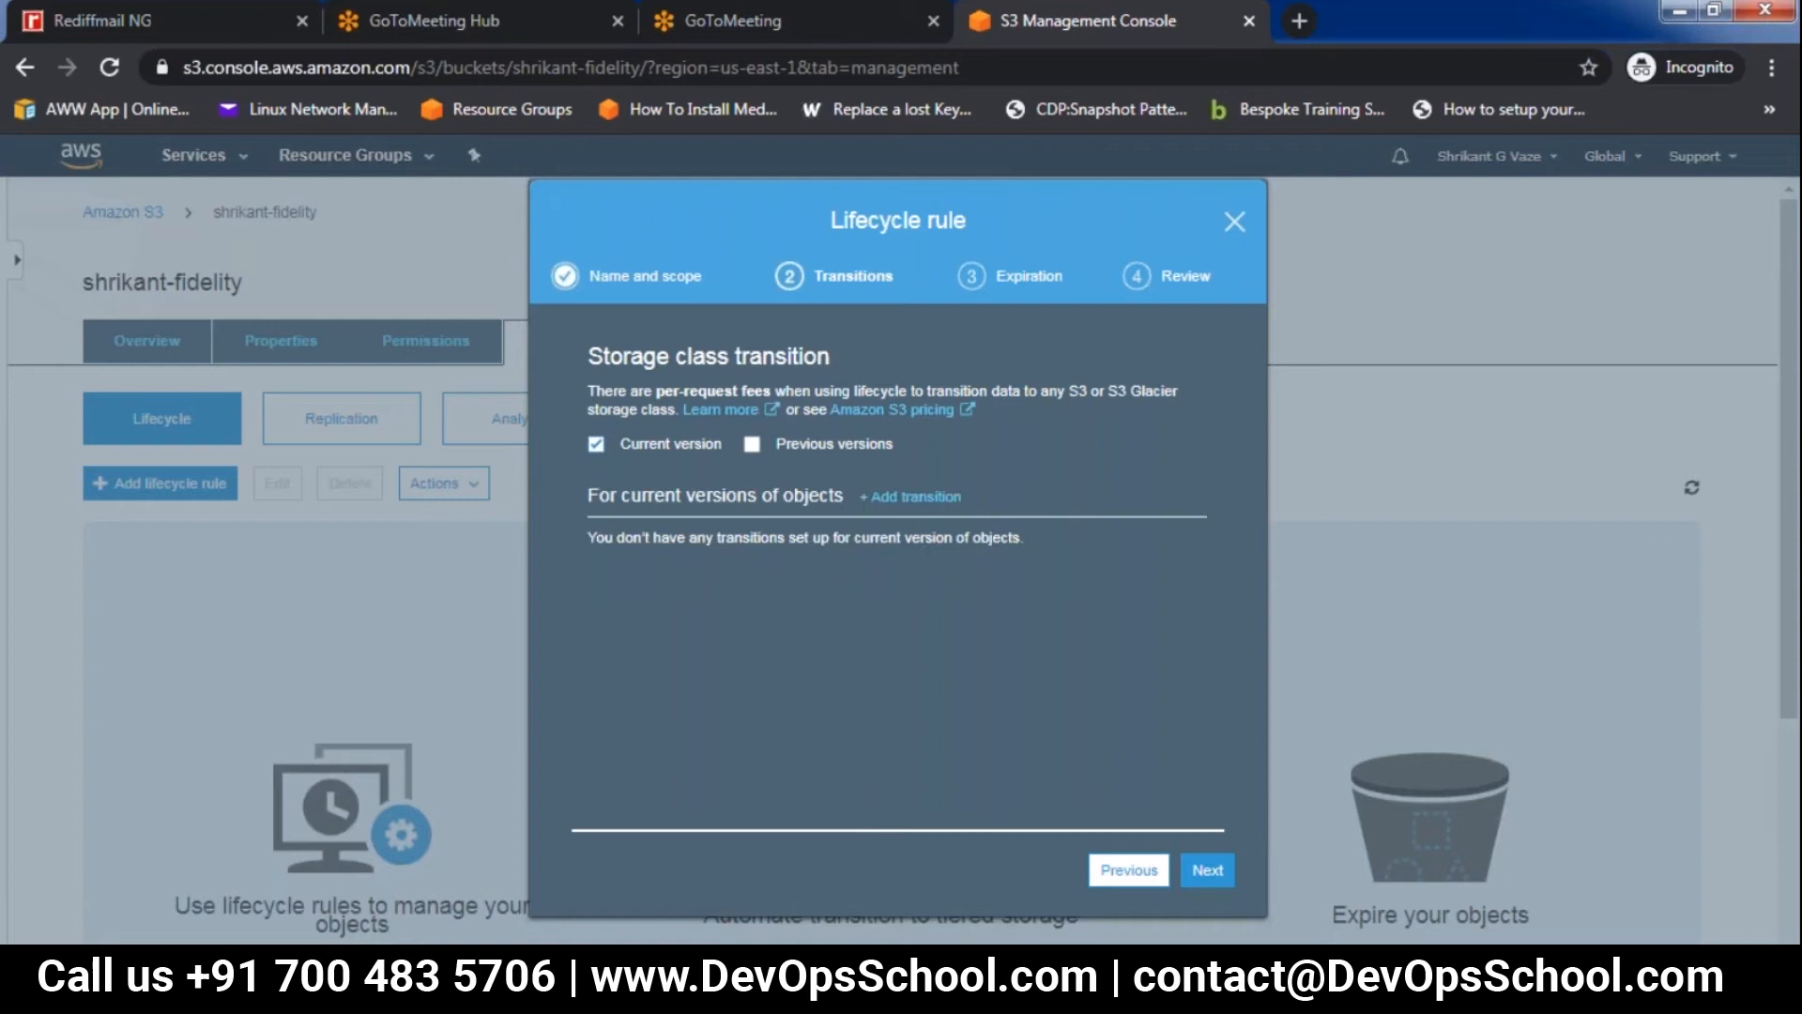
{"action": "left_click", "coordinate": [939, 498]}
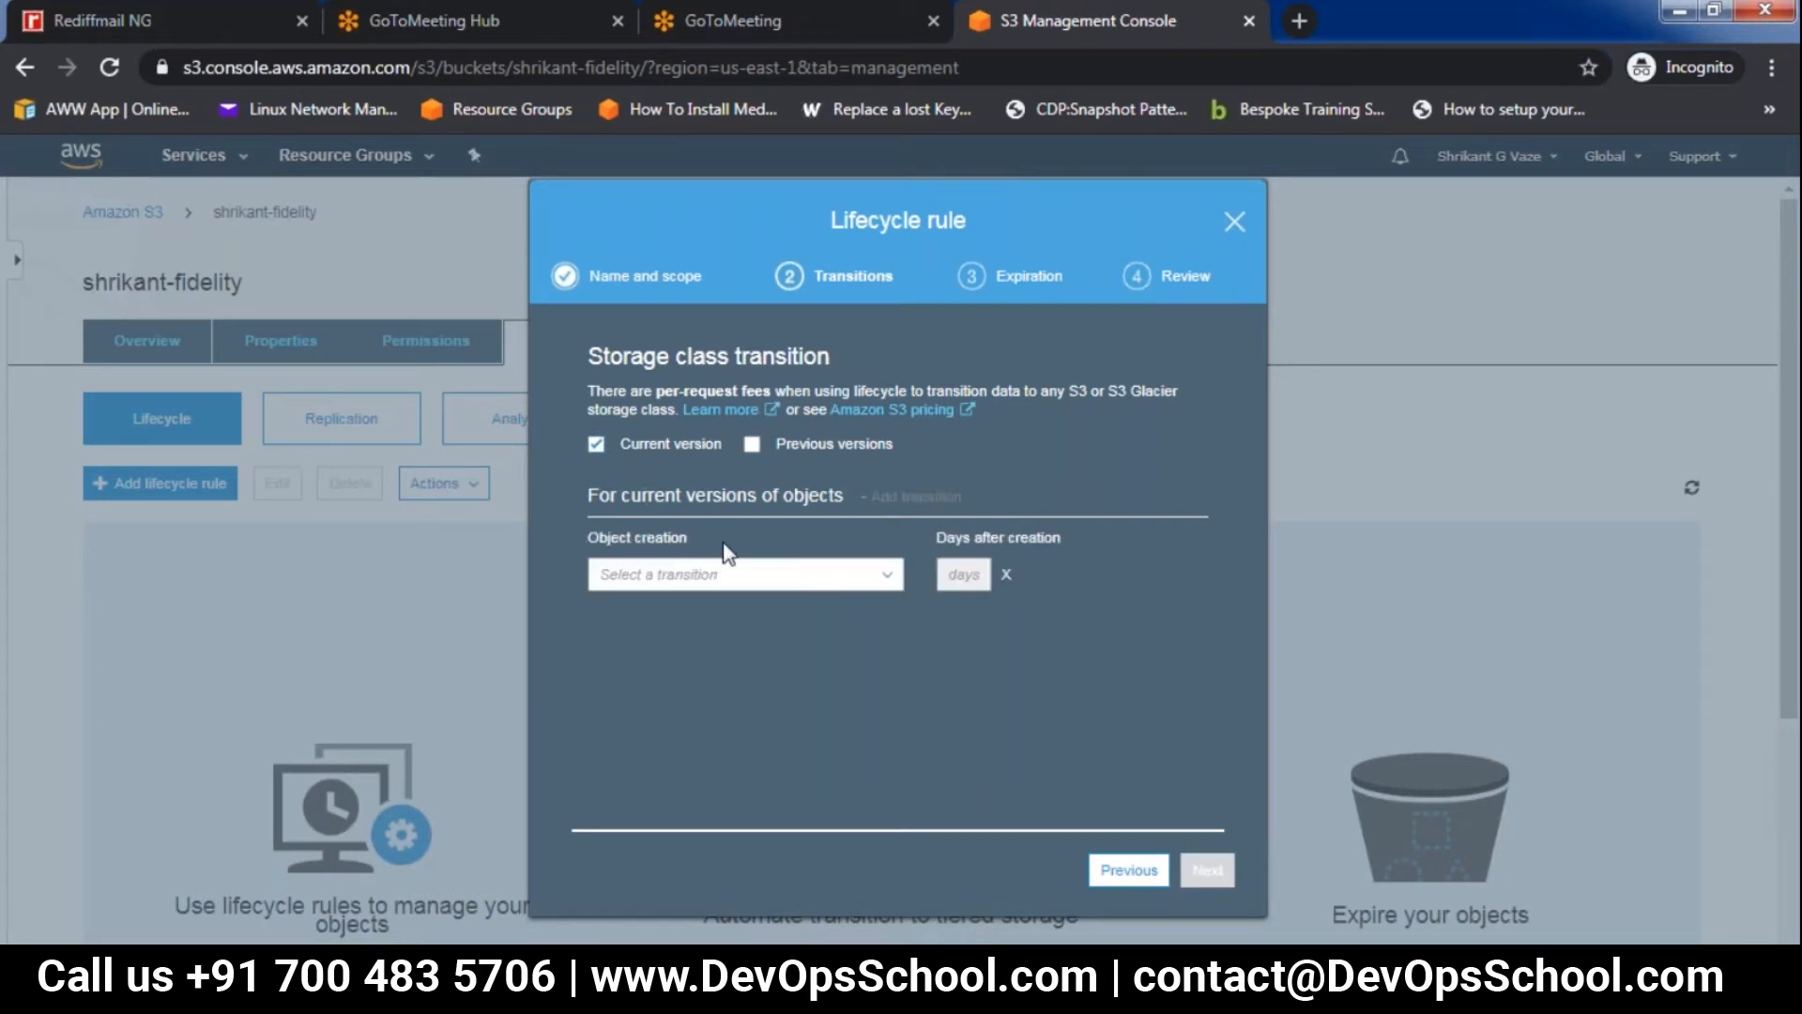
{"action": "left_click", "coordinate": [888, 578]}
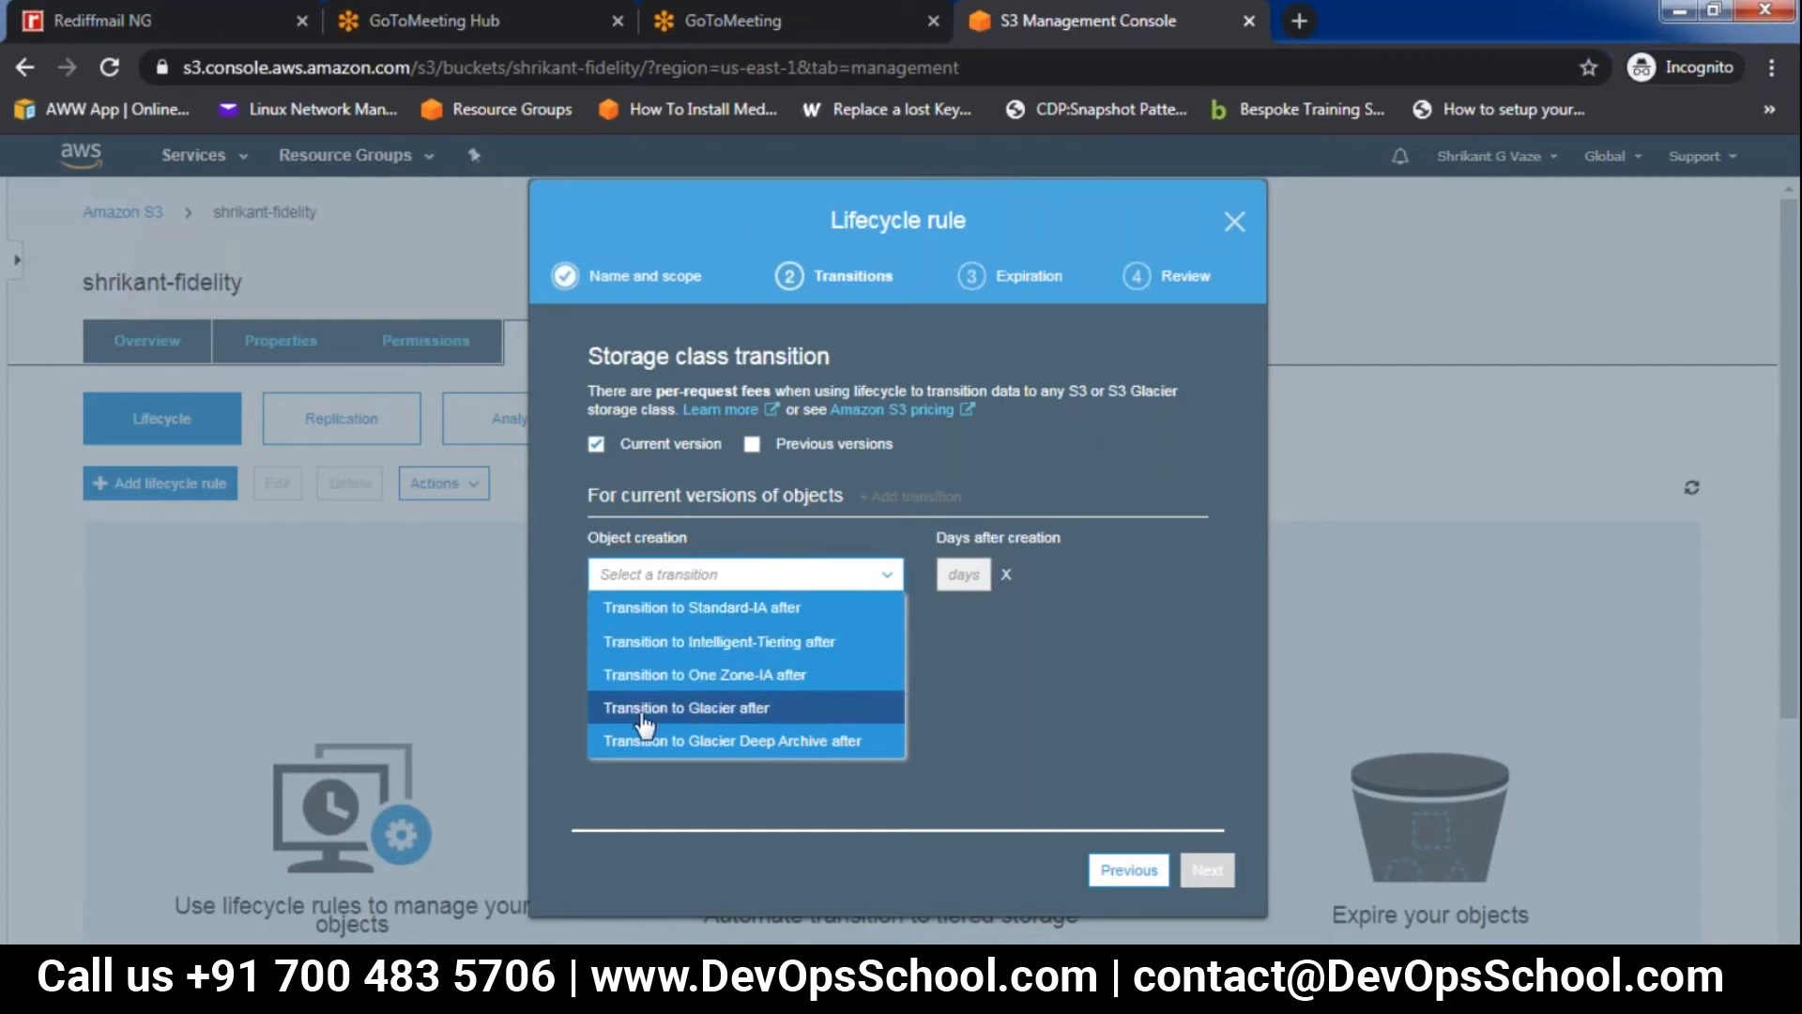
{"action": "left_click", "coordinate": [738, 711]}
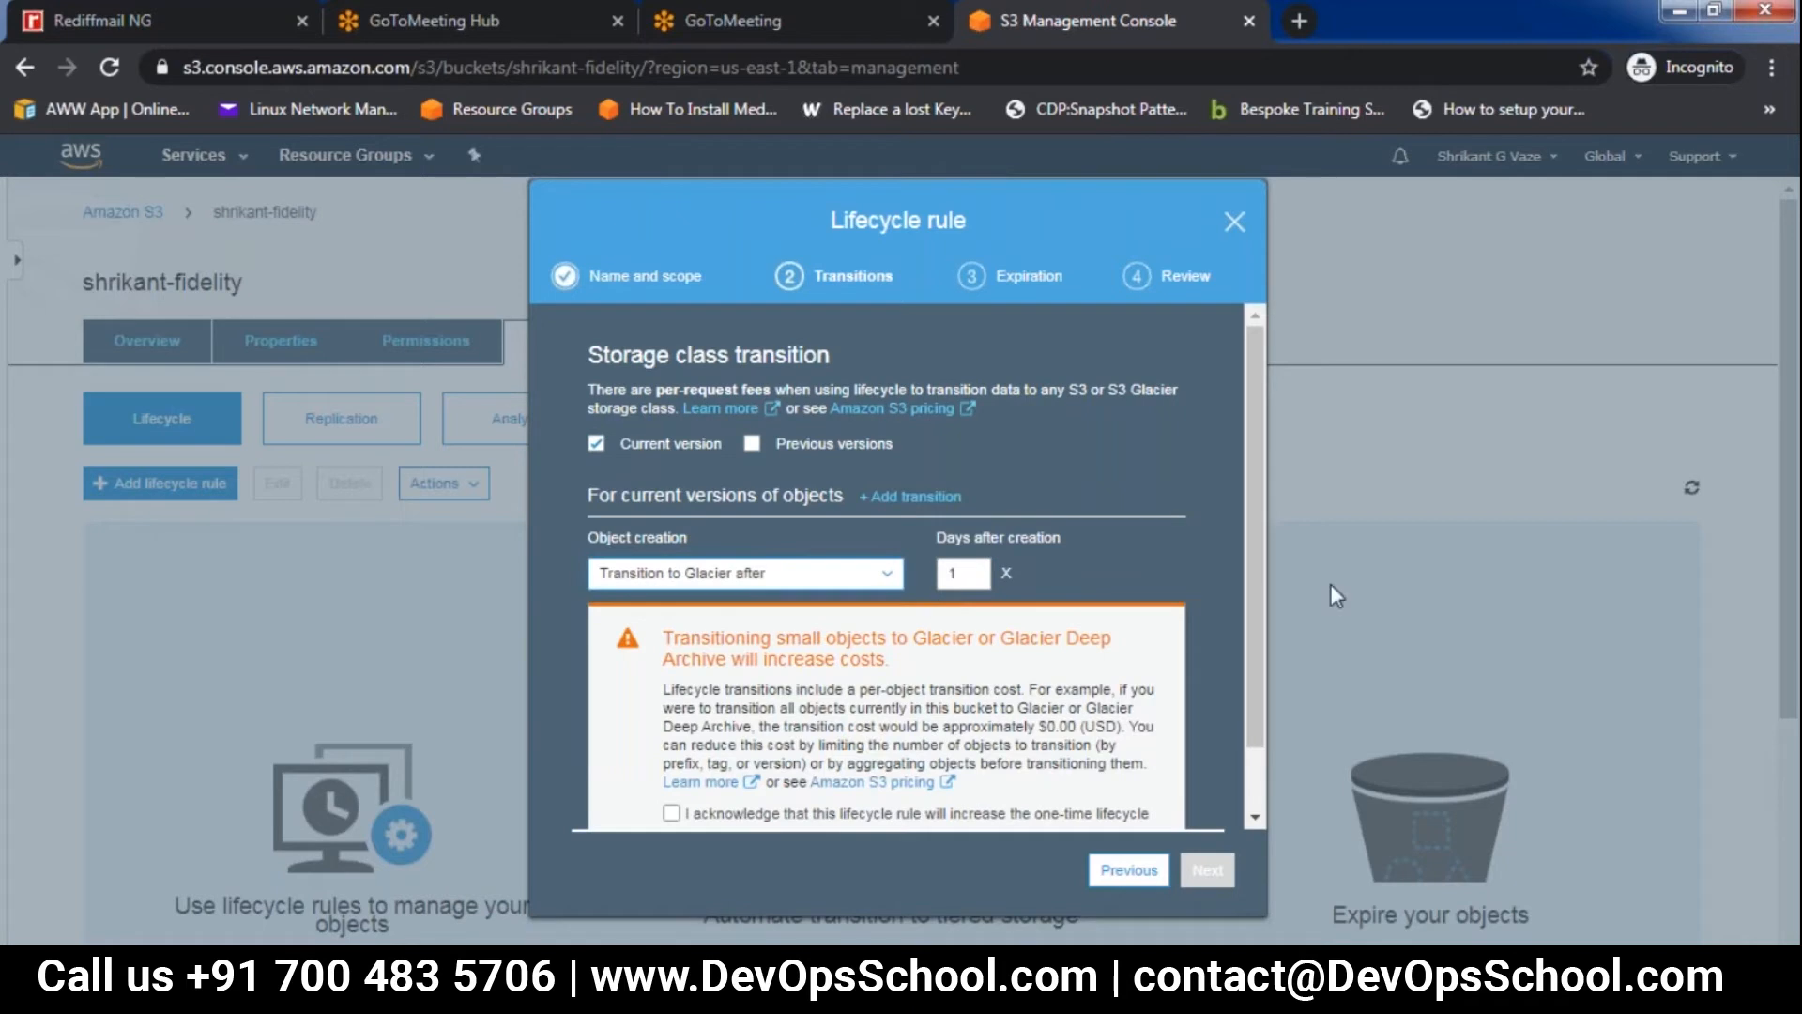
{"action": "scroll", "coordinate": [1247, 539], "scroll_direction": "down", "scroll_amount": 1}
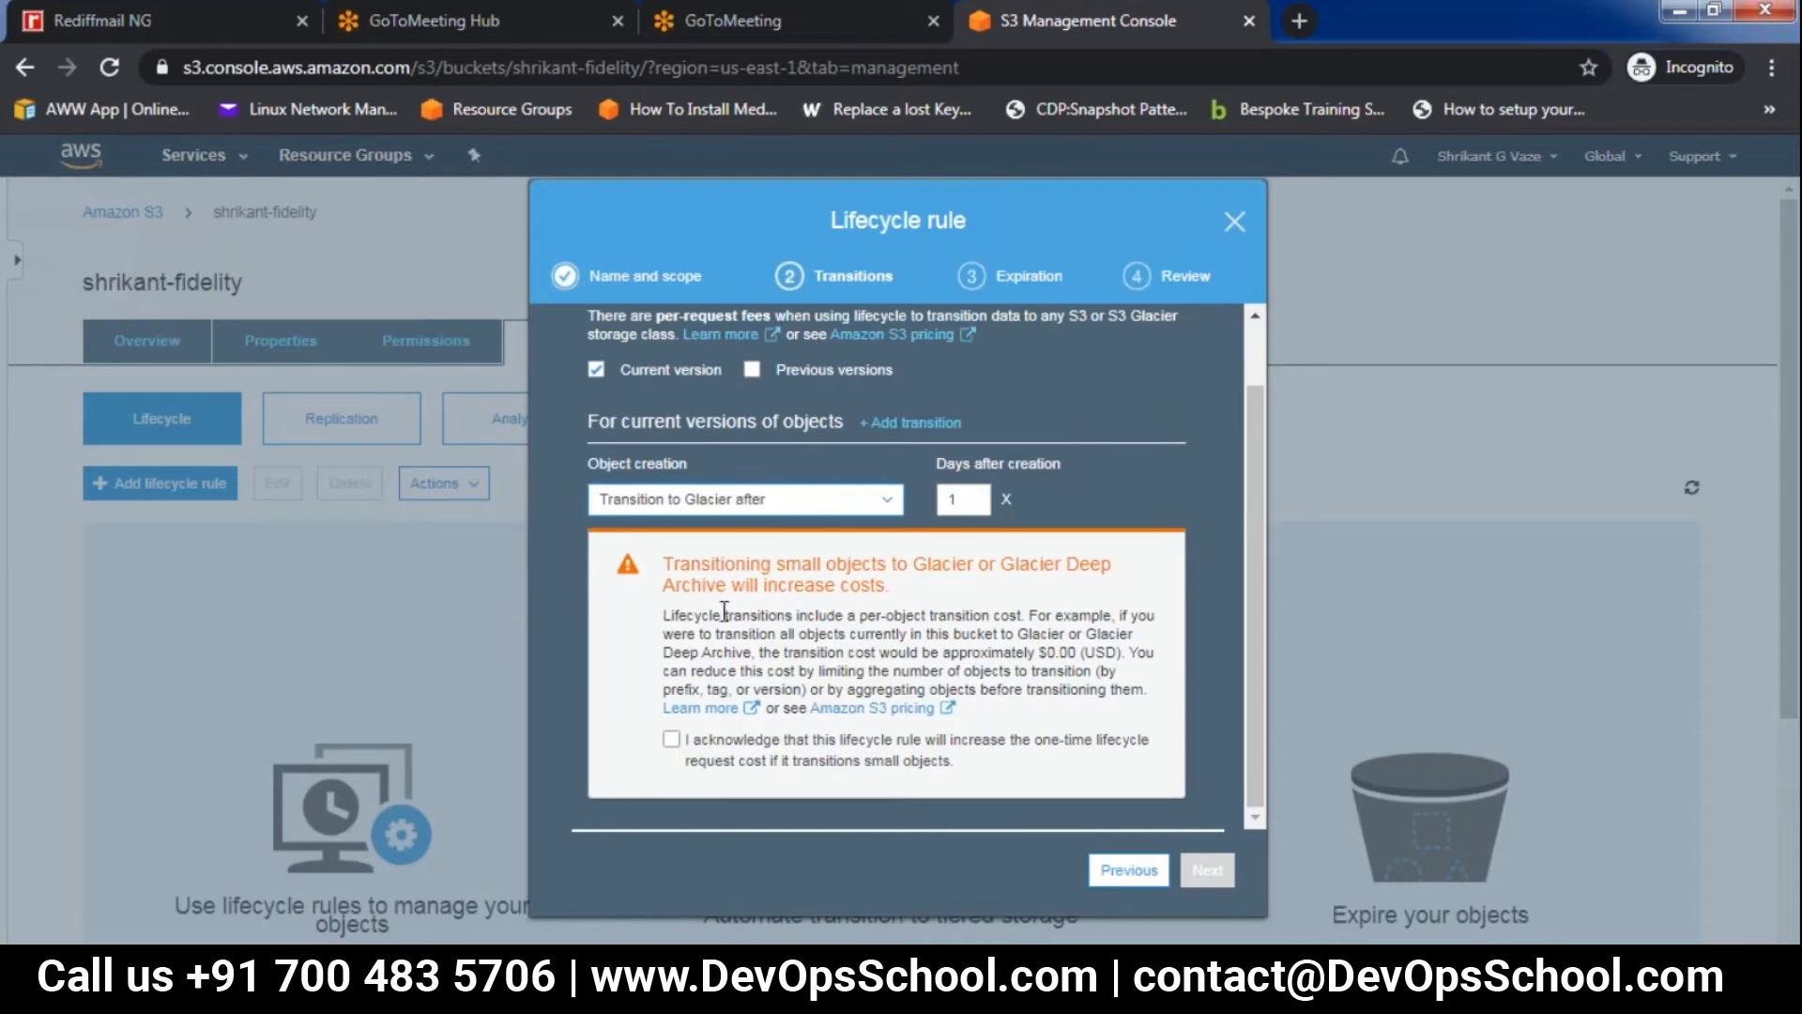
{"action": "left_click", "coordinate": [671, 740]}
{"action": "left_click", "coordinate": [966, 504]}
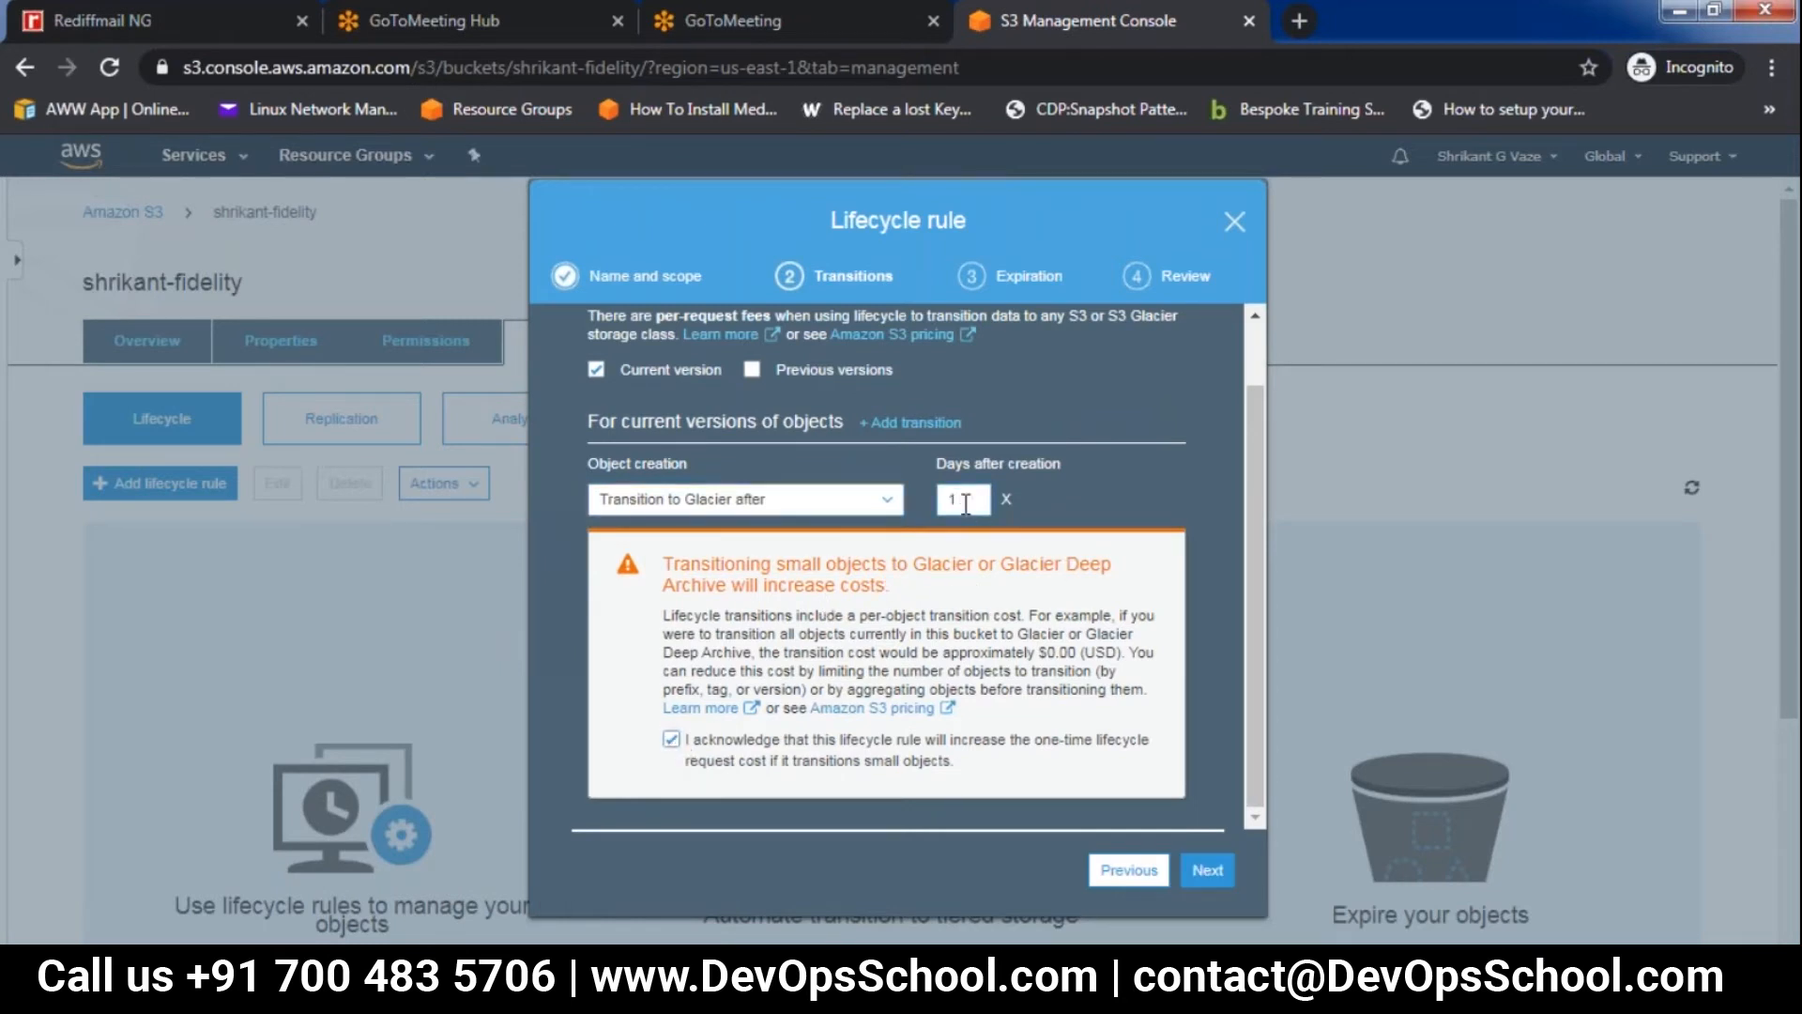
{"action": "key", "text": "BackSpace"}
{"action": "type", "text": "60"}
{"action": "left_click", "coordinate": [1213, 875]}
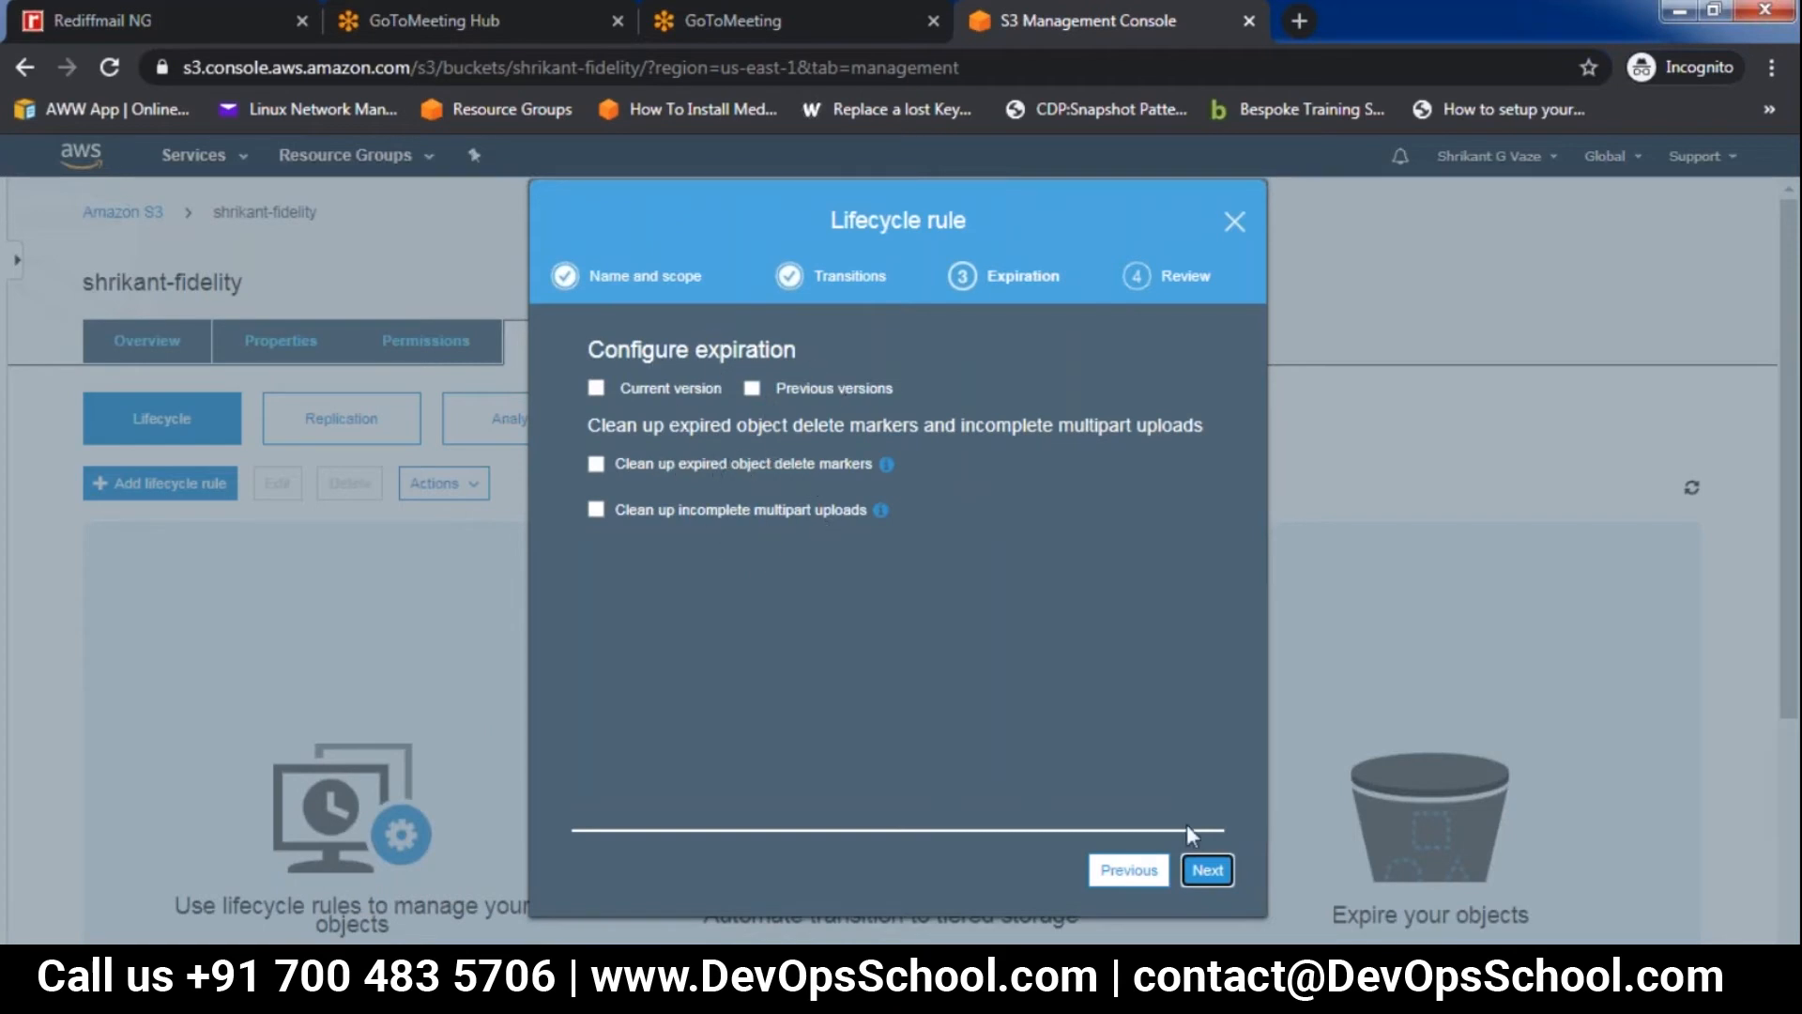
Skip the expiration settings, acknowledge that the rule applies to all objects in the bucket, and save the lifecycle rule
{"action": "left_click", "coordinate": [1208, 870]}
{"action": "scroll", "coordinate": [1255, 669], "scroll_direction": "down", "scroll_amount": 1}
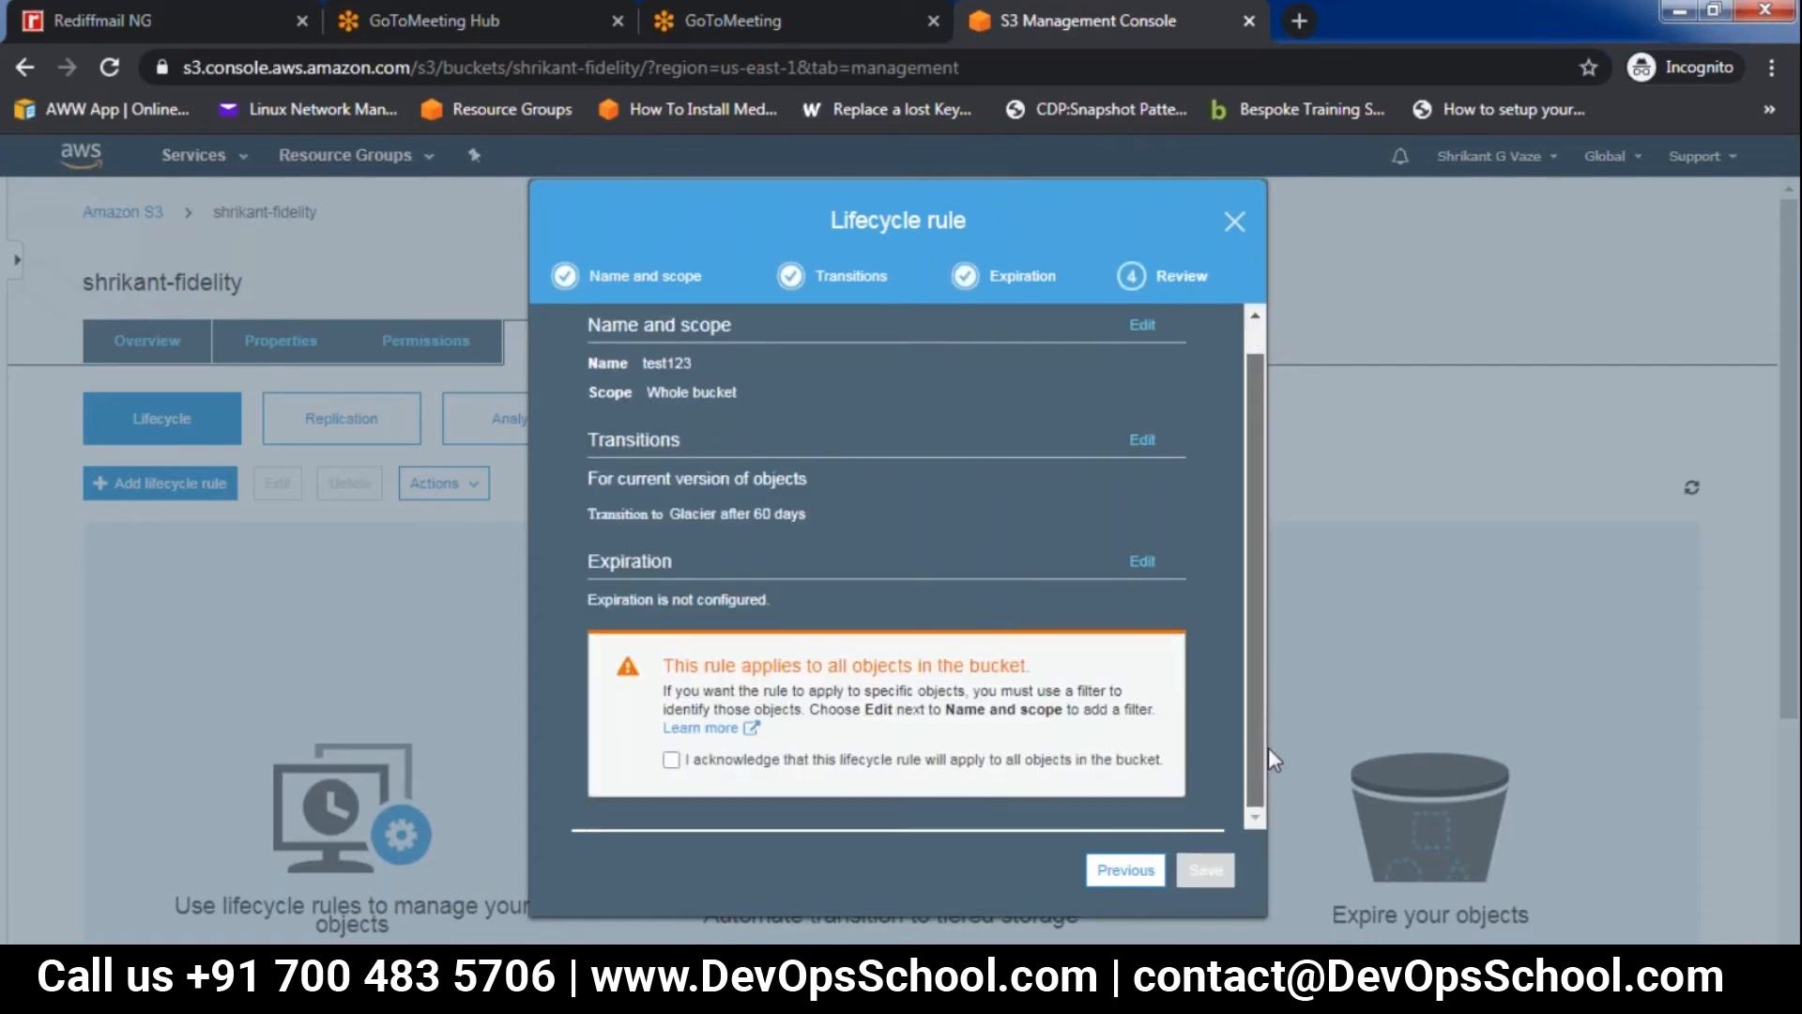
{"action": "left_click", "coordinate": [671, 761]}
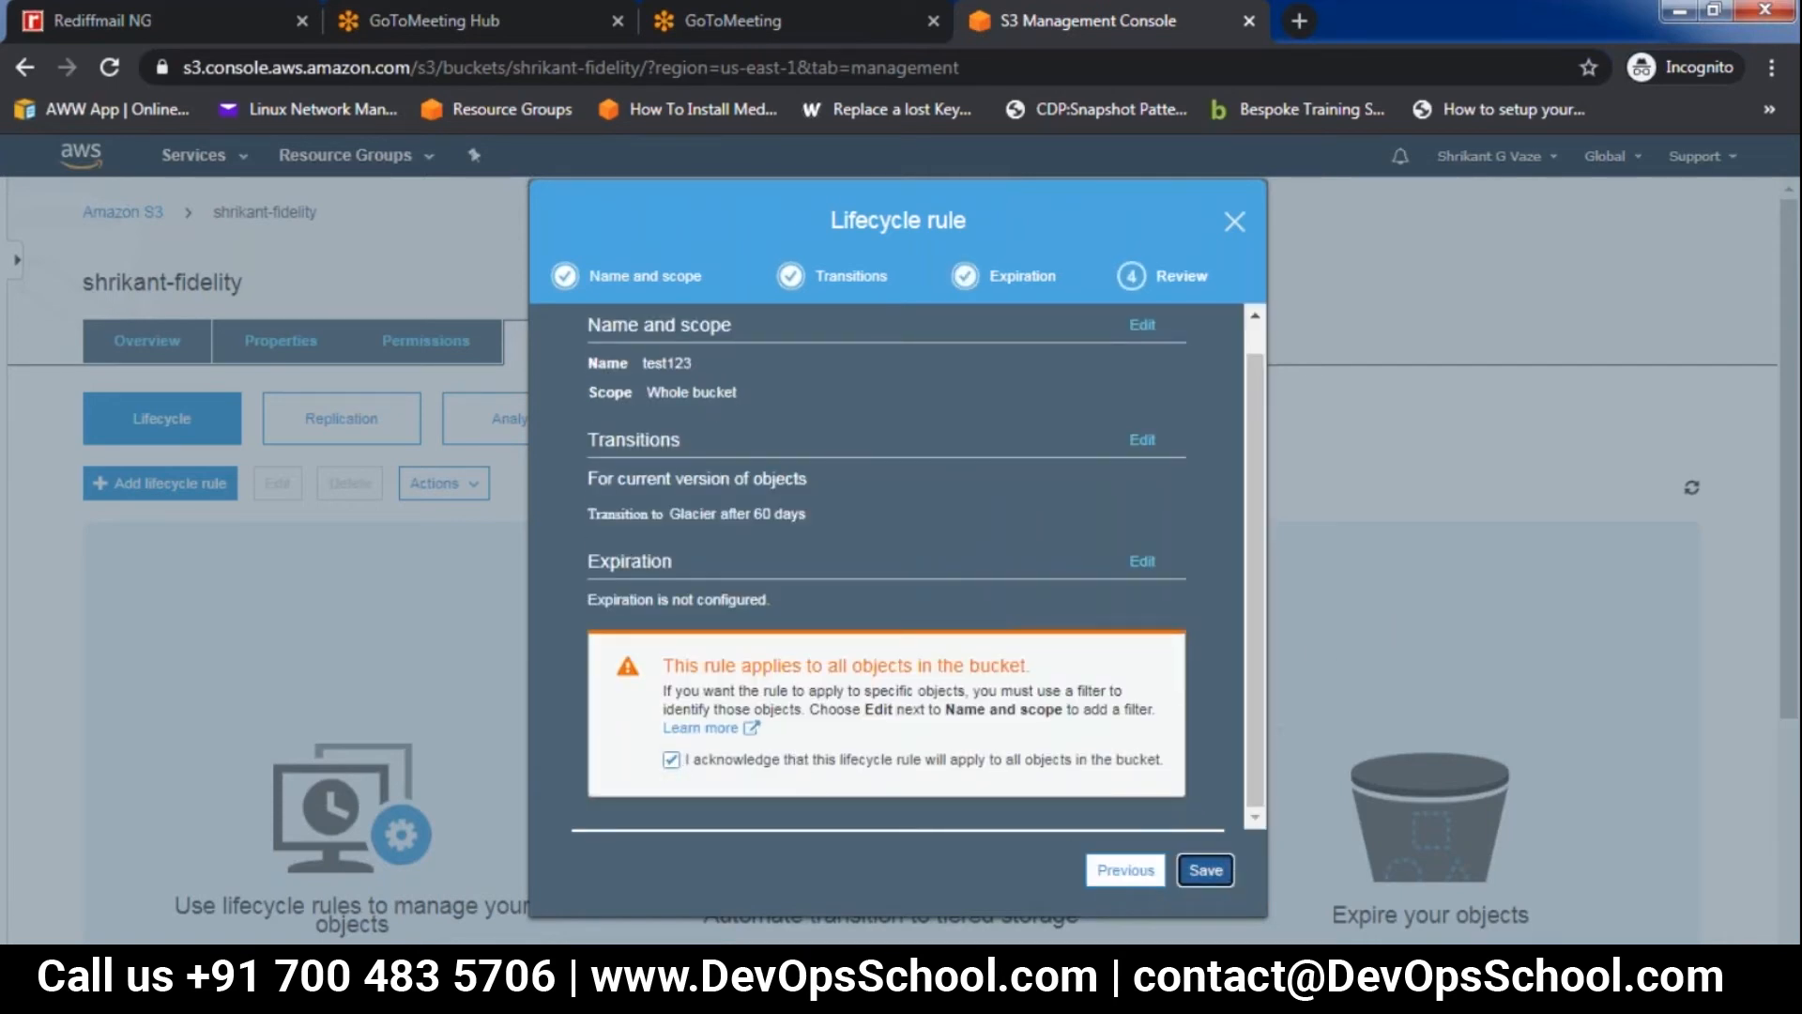
{"action": "left_click", "coordinate": [1232, 871]}
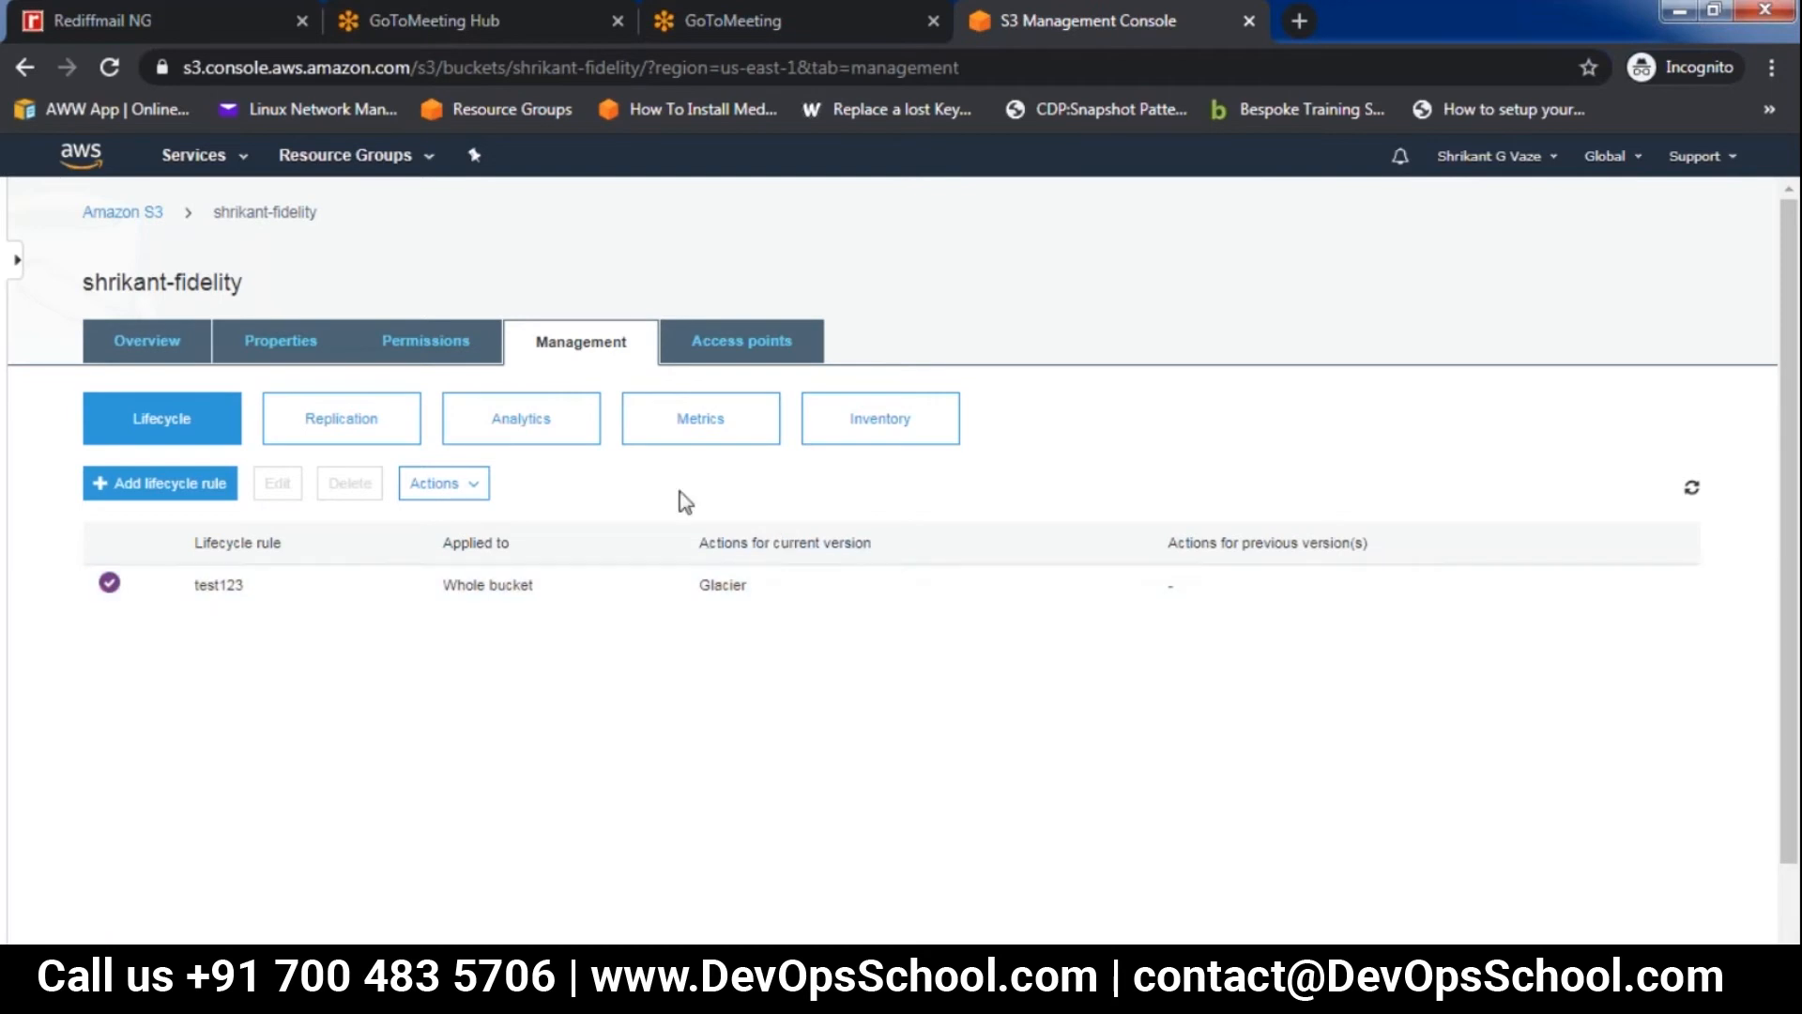
Start a replication rule with the entire bucket as source and open the choice of destination buckets
{"action": "left_click", "coordinate": [353, 426]}
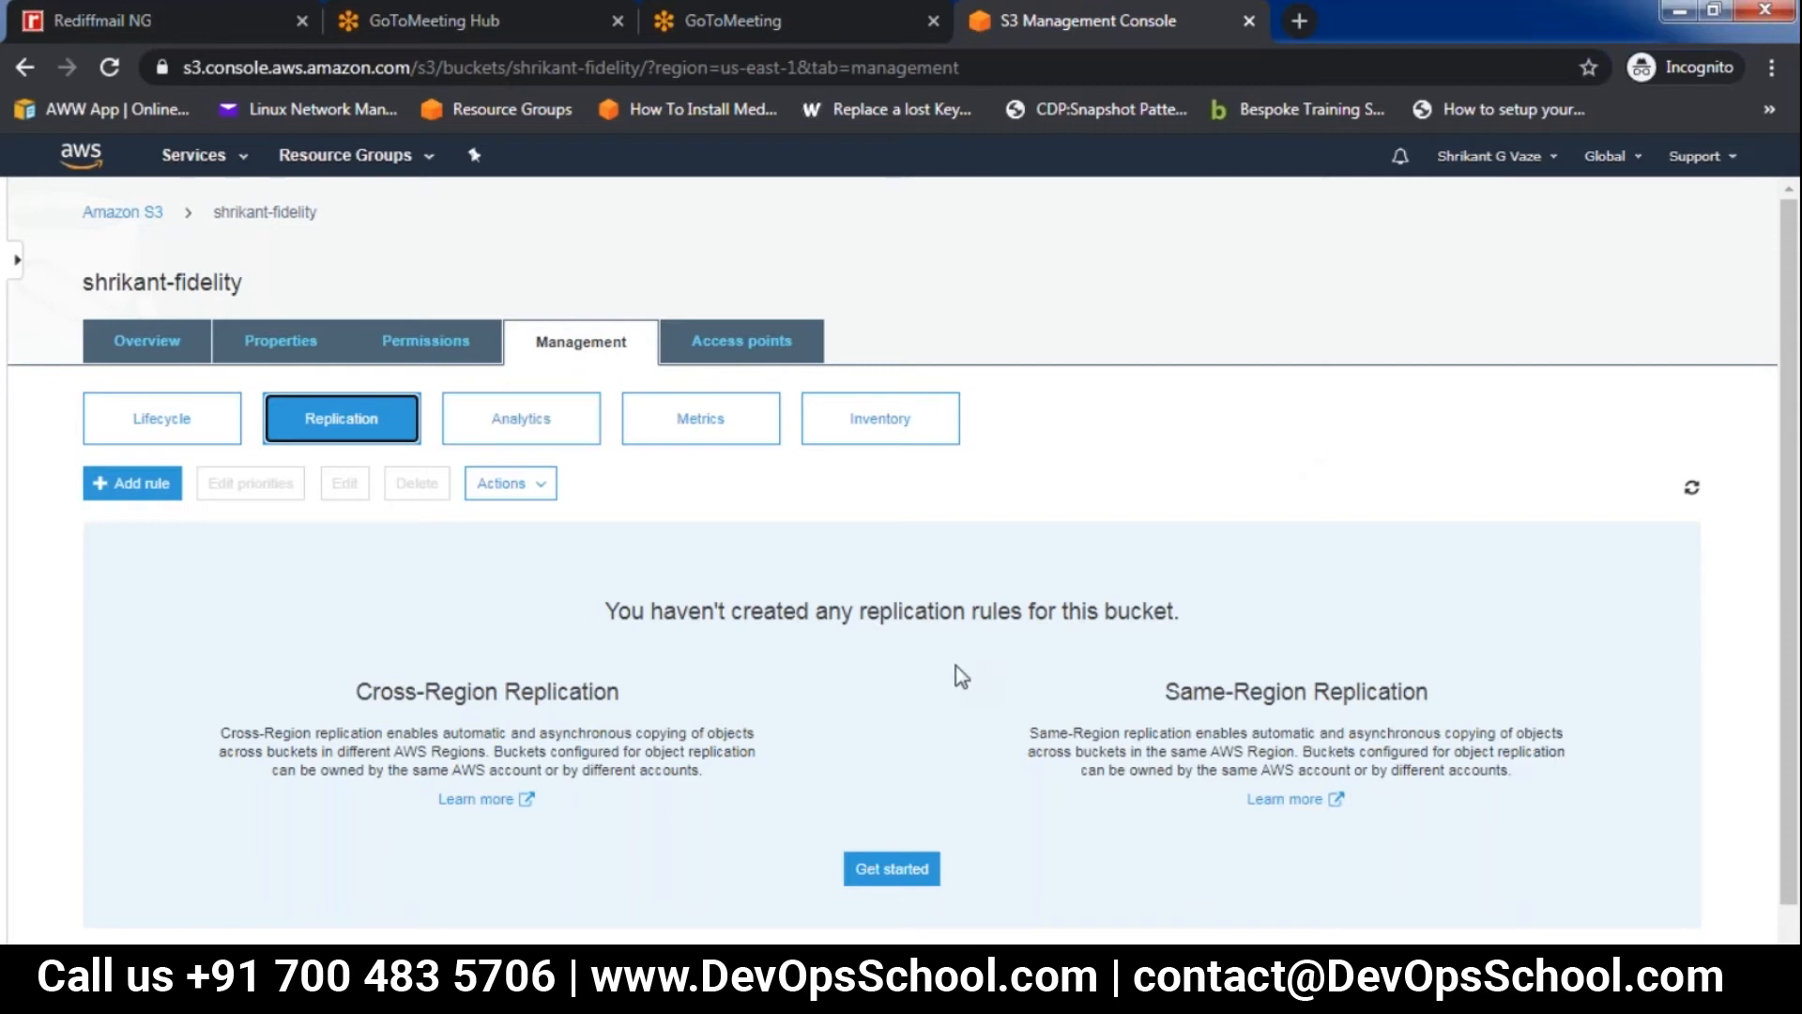
{"action": "scroll", "coordinate": [961, 674], "scroll_direction": "down", "scroll_amount": 1}
{"action": "left_click", "coordinate": [894, 815]}
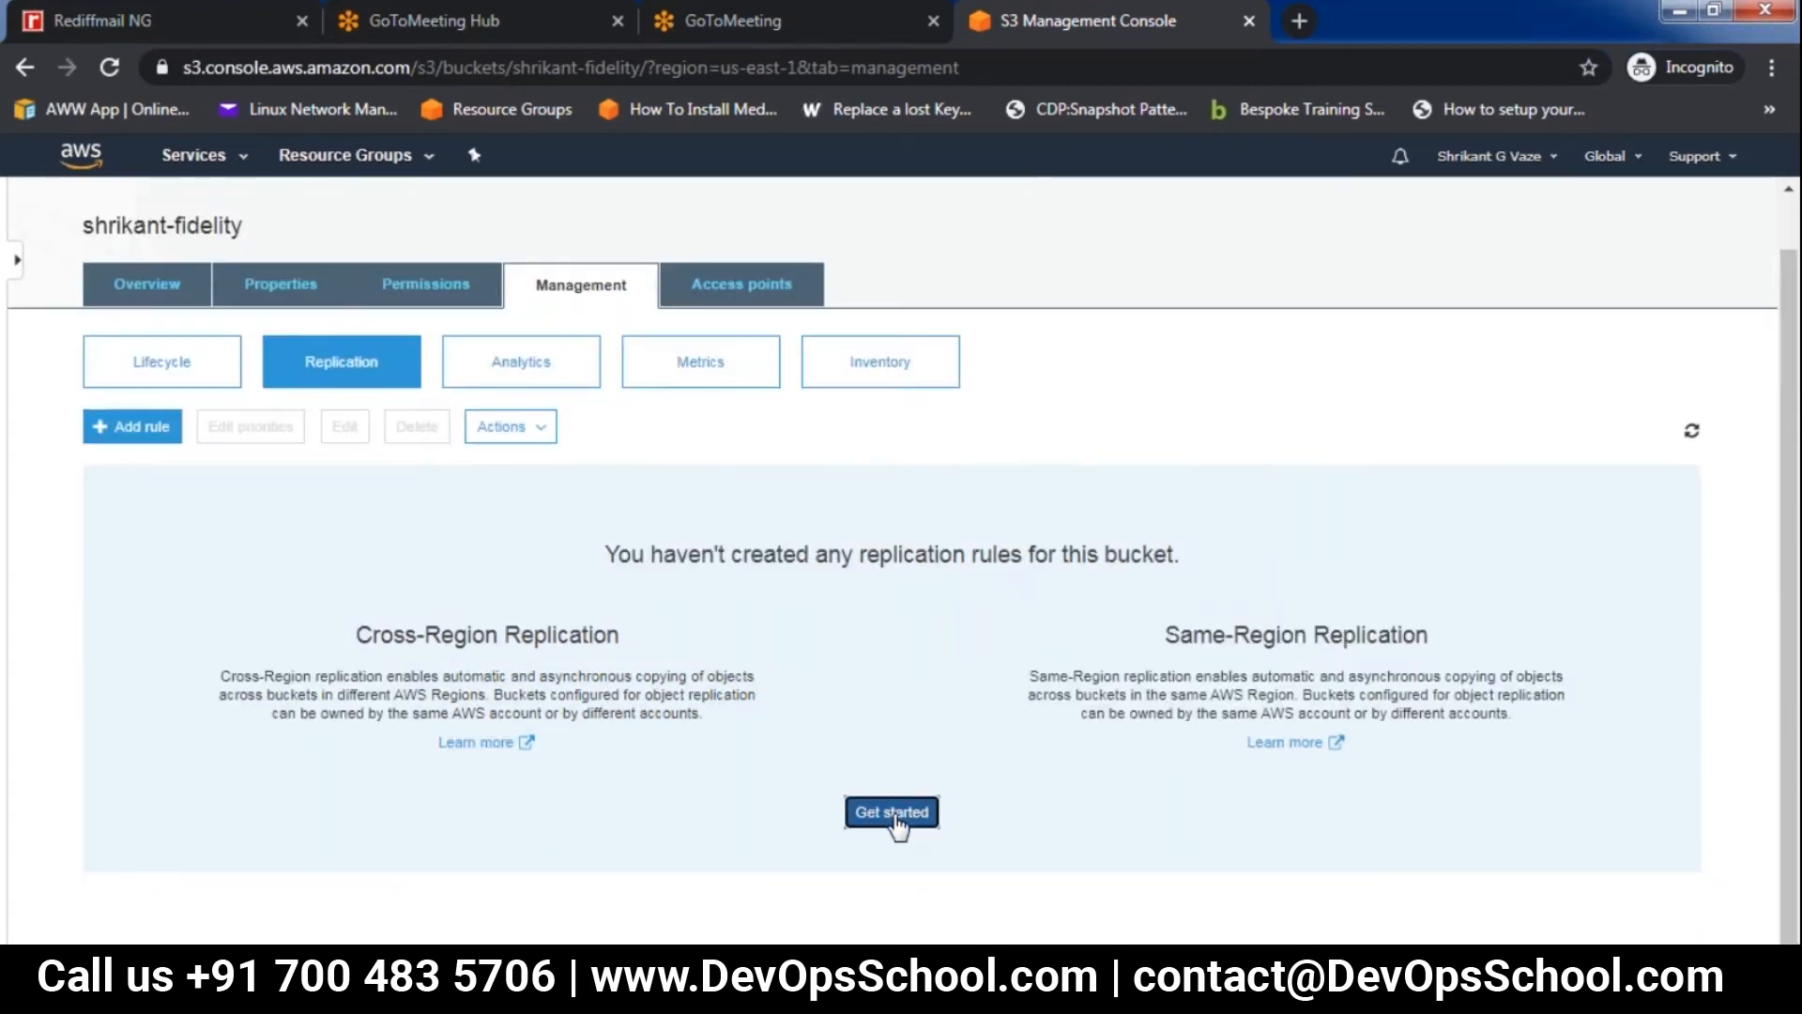
{"action": "left_click", "coordinate": [642, 463]}
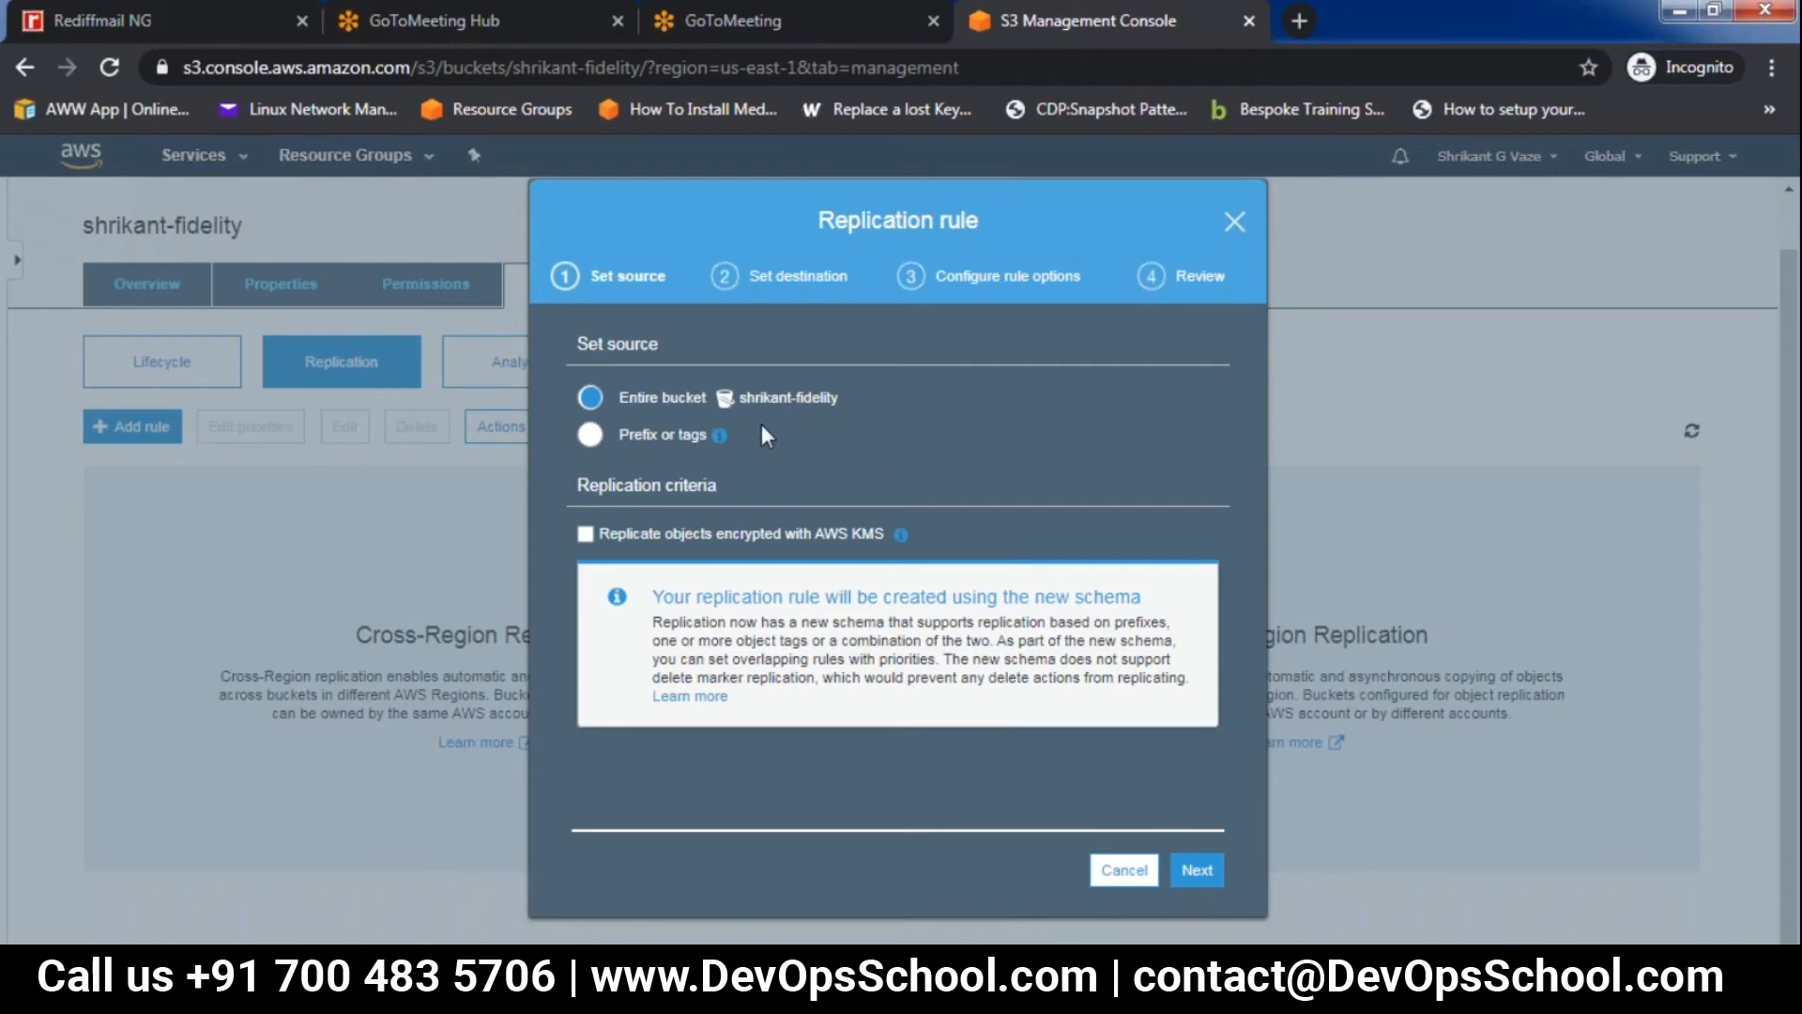
{"action": "left_click", "coordinate": [1197, 870]}
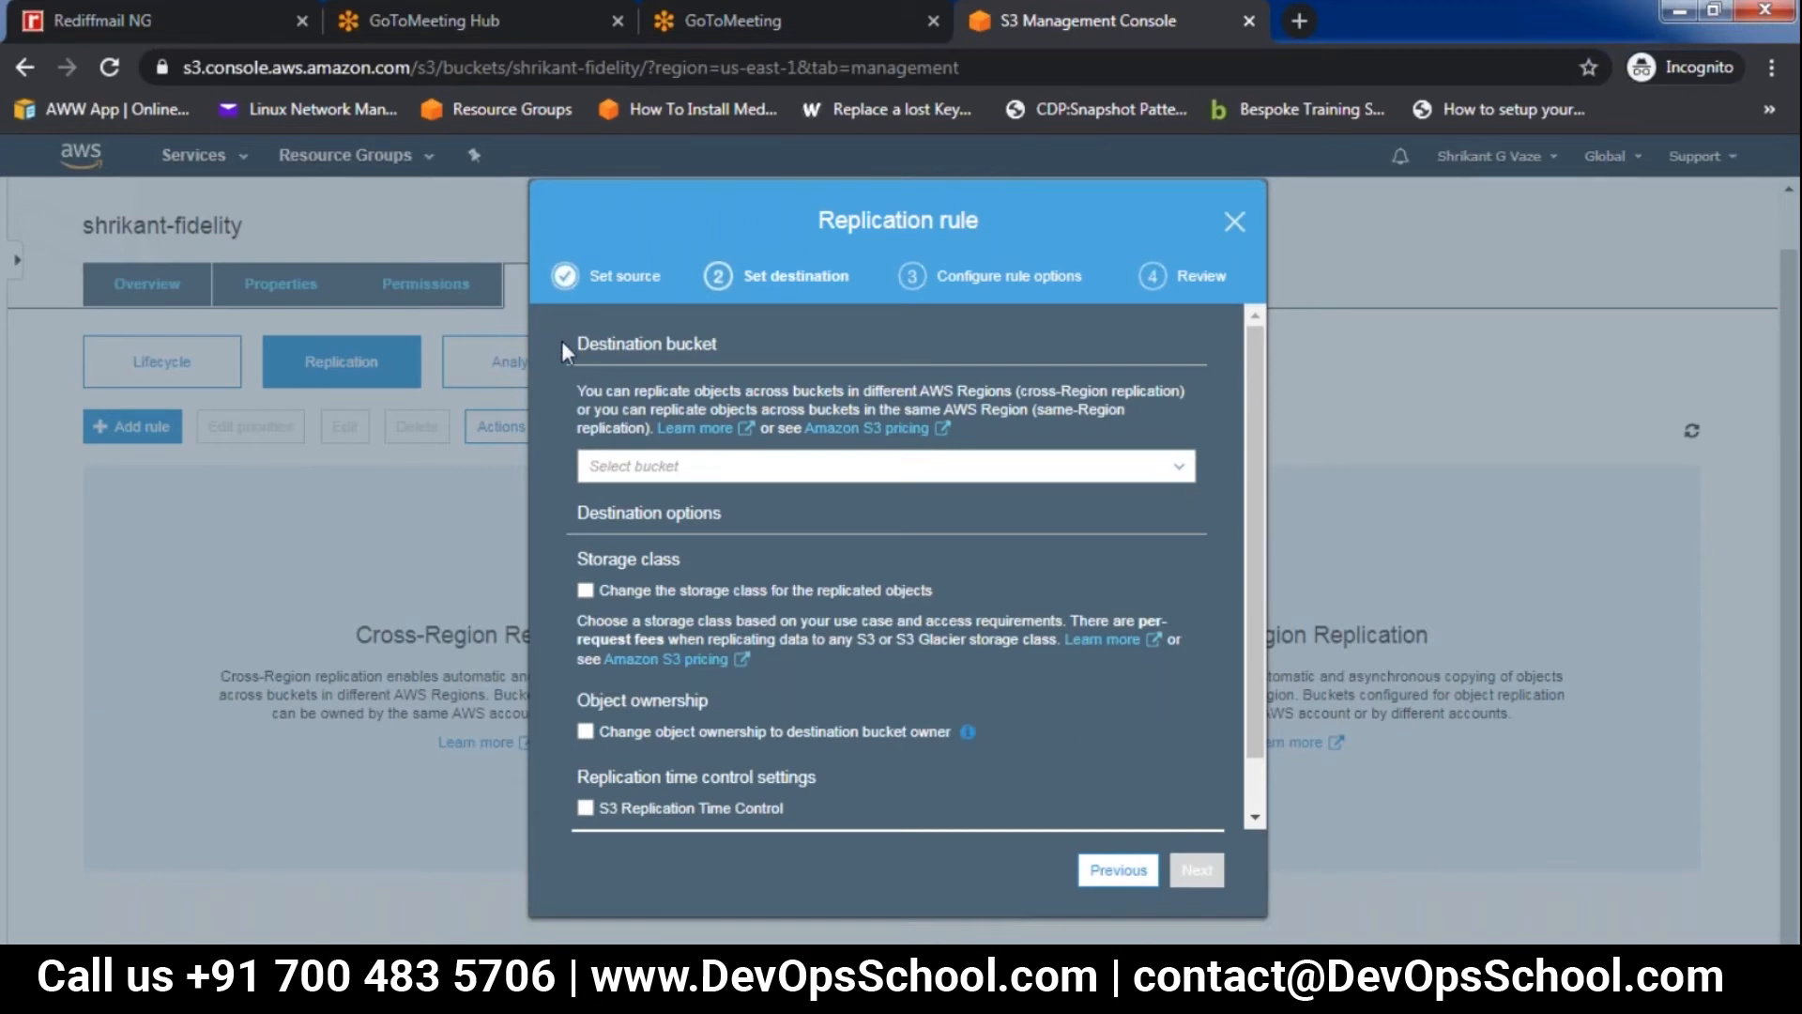
{"action": "left_click", "coordinate": [670, 476]}
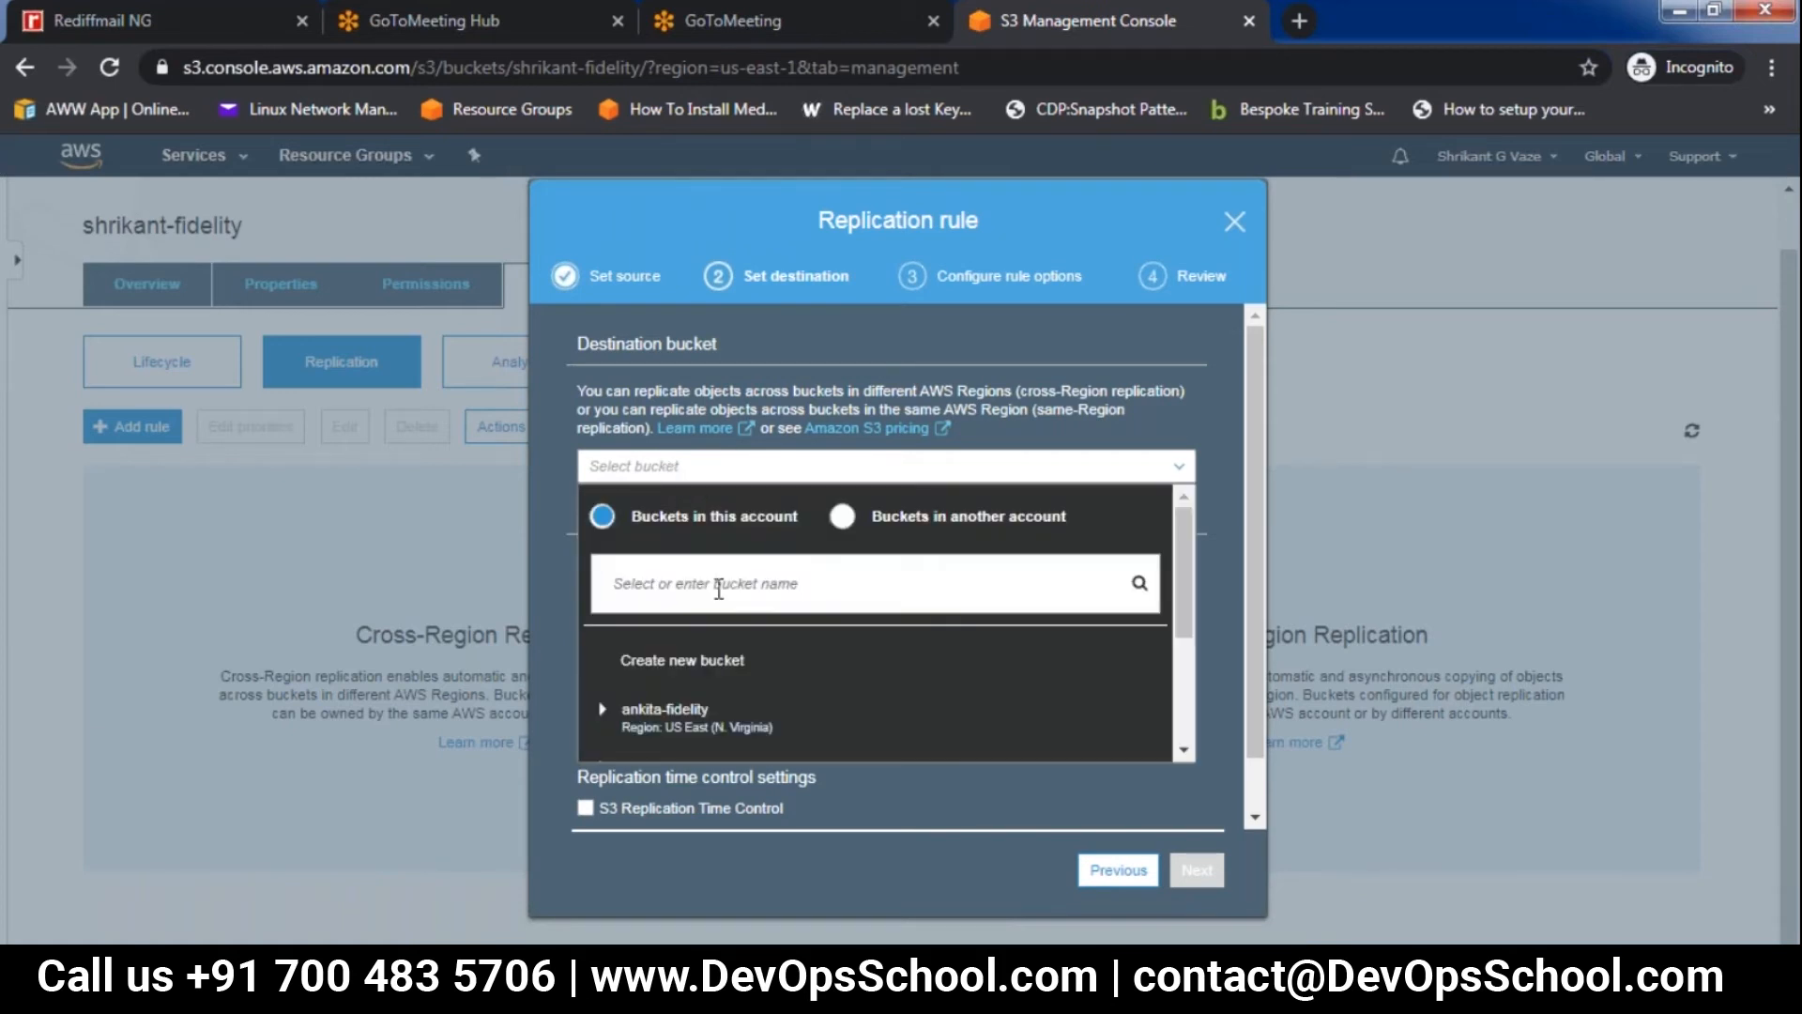
Try to find an existing destination bucket in this account by the owner's first name, and clear the search
{"action": "type", "text": "shrikan"}
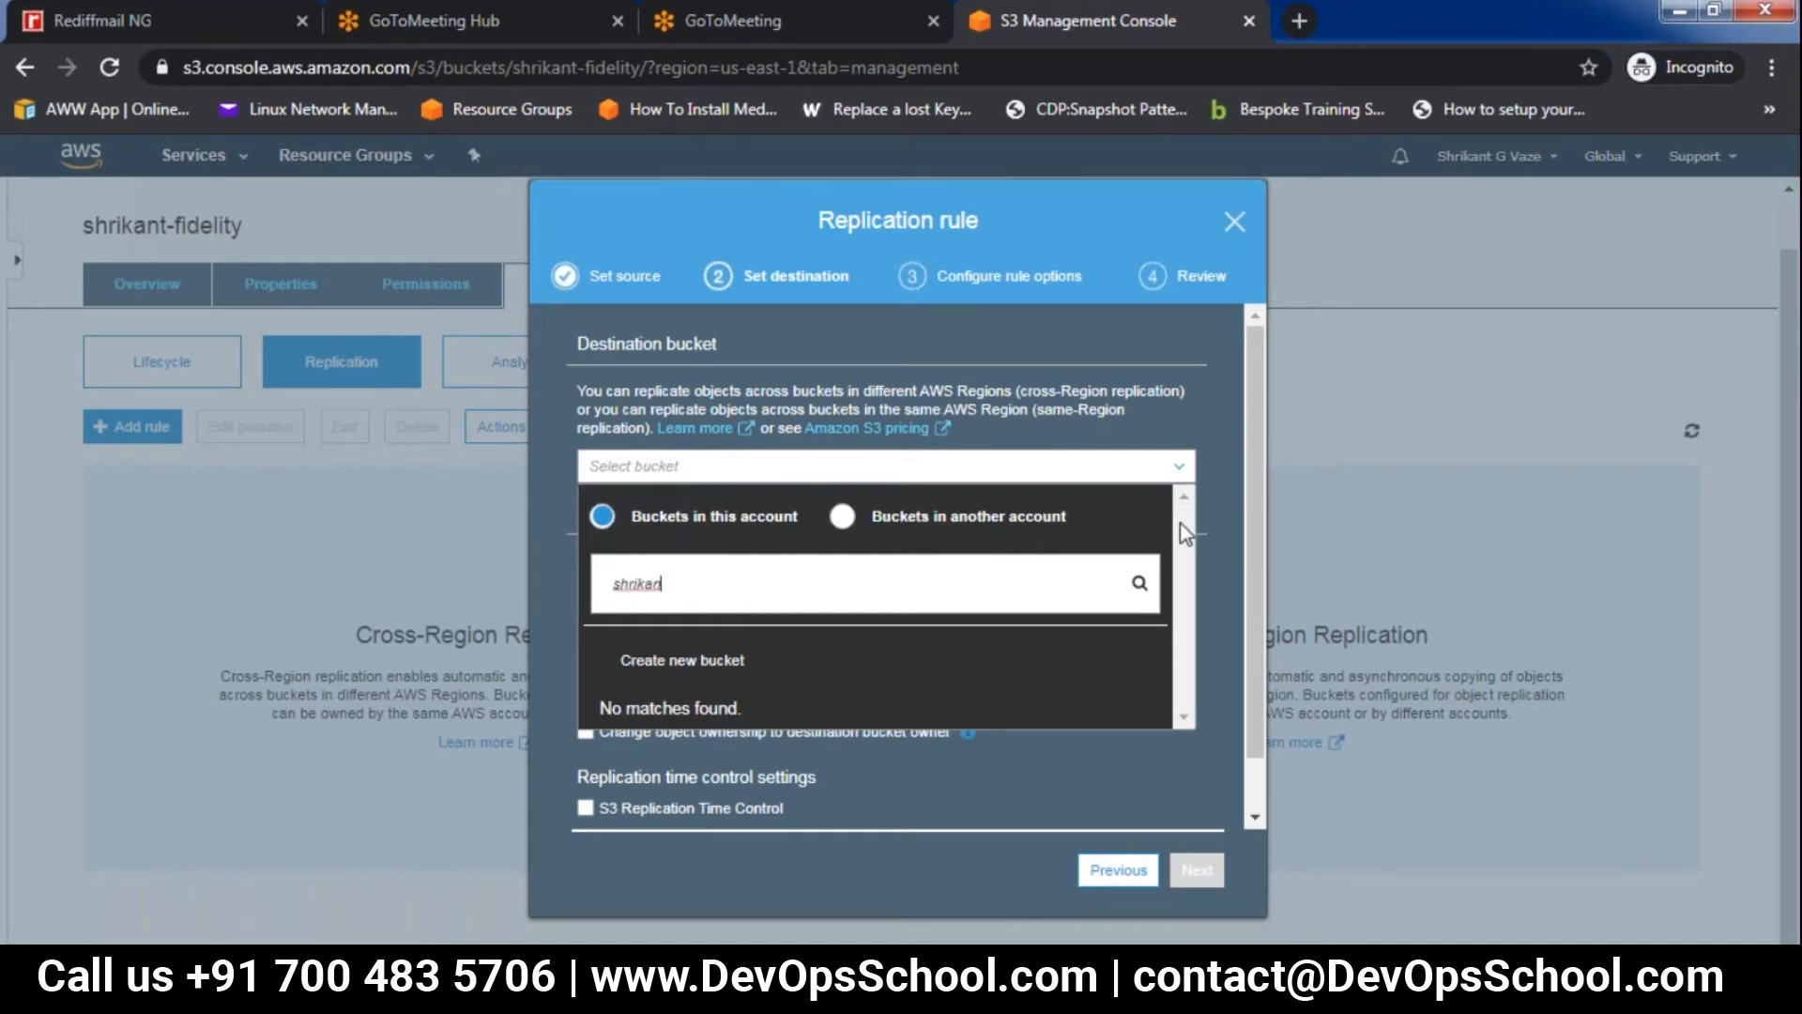
{"action": "type", "text": "-"}
{"action": "key", "text": "BackSpace"}
{"action": "key", "text": "BackSpace"}
{"action": "key", "text": "BackSpace"}
{"action": "key", "text": "BackSpace"}
{"action": "key", "text": "BackSpace"}
{"action": "key", "text": "BackSpace"}
{"action": "key", "text": "BackSpace"}
{"action": "key", "text": "BackSpace"}
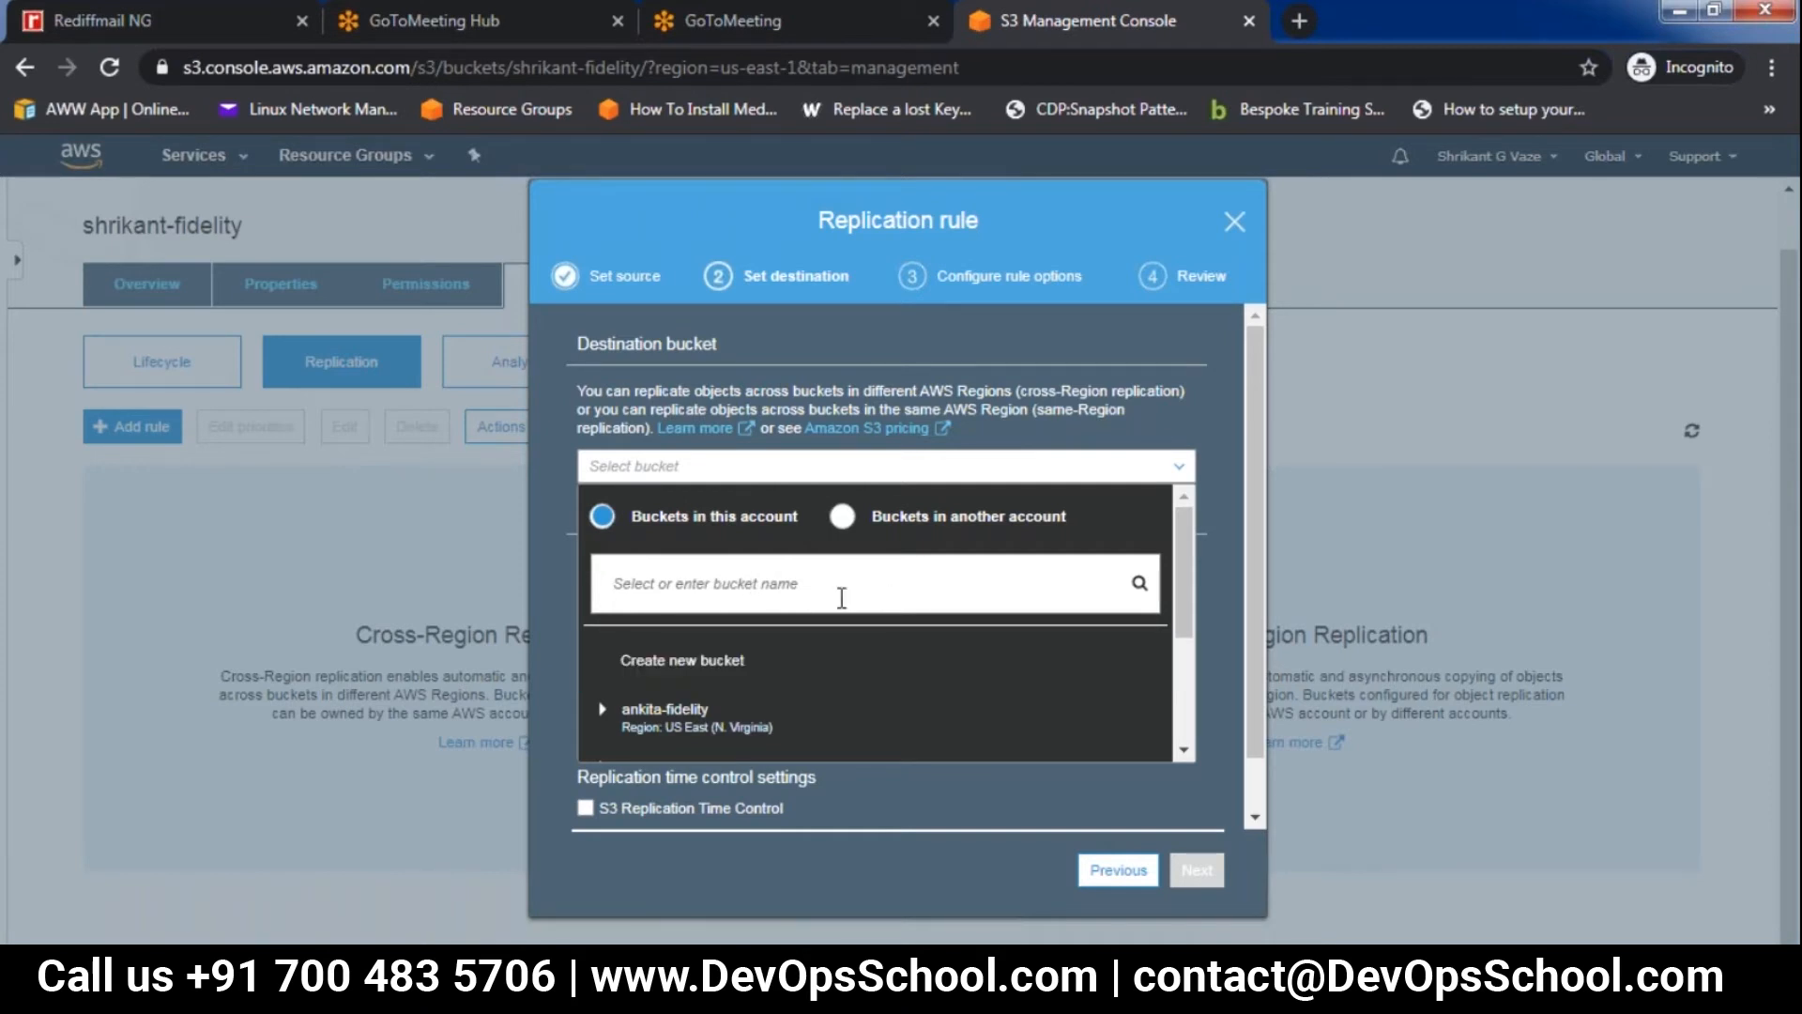
Set a new bucket as the replication destination, named like the source bucket plus 1, in the US East (Ohio) region
{"action": "left_click", "coordinate": [751, 667]}
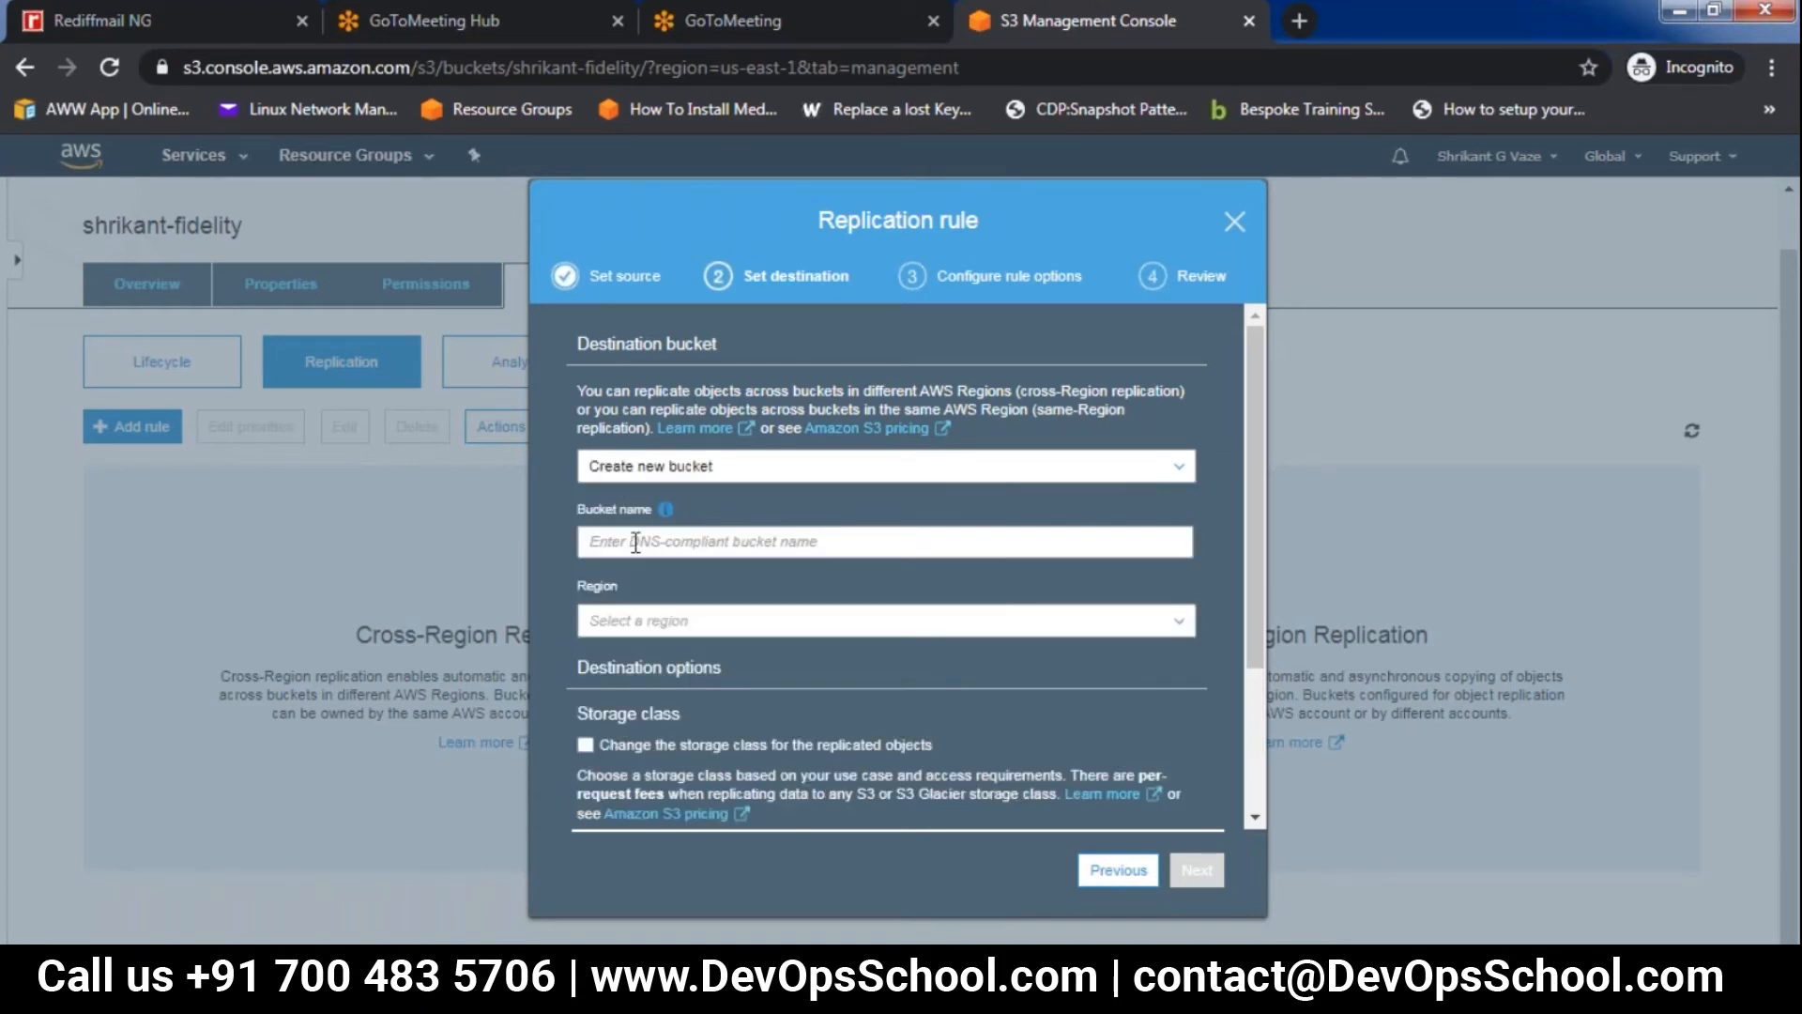
{"action": "left_click", "coordinate": [634, 544]}
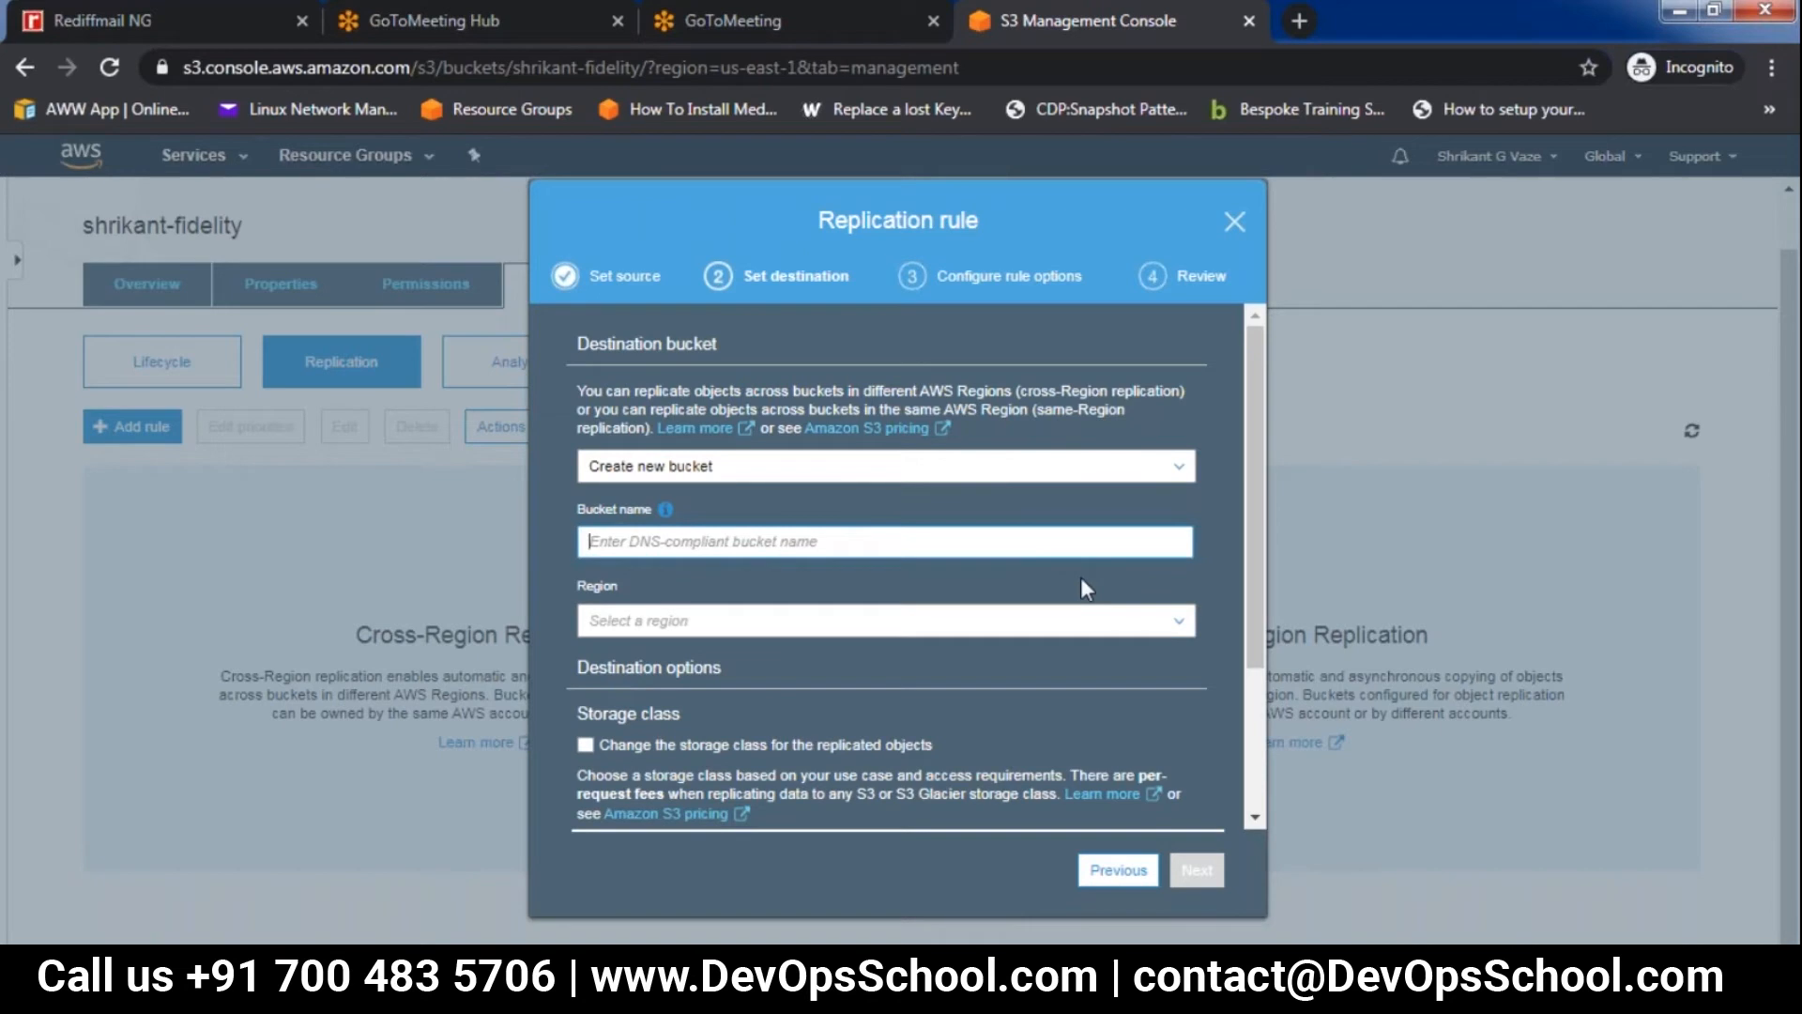
{"action": "type", "text": "shrikant"}
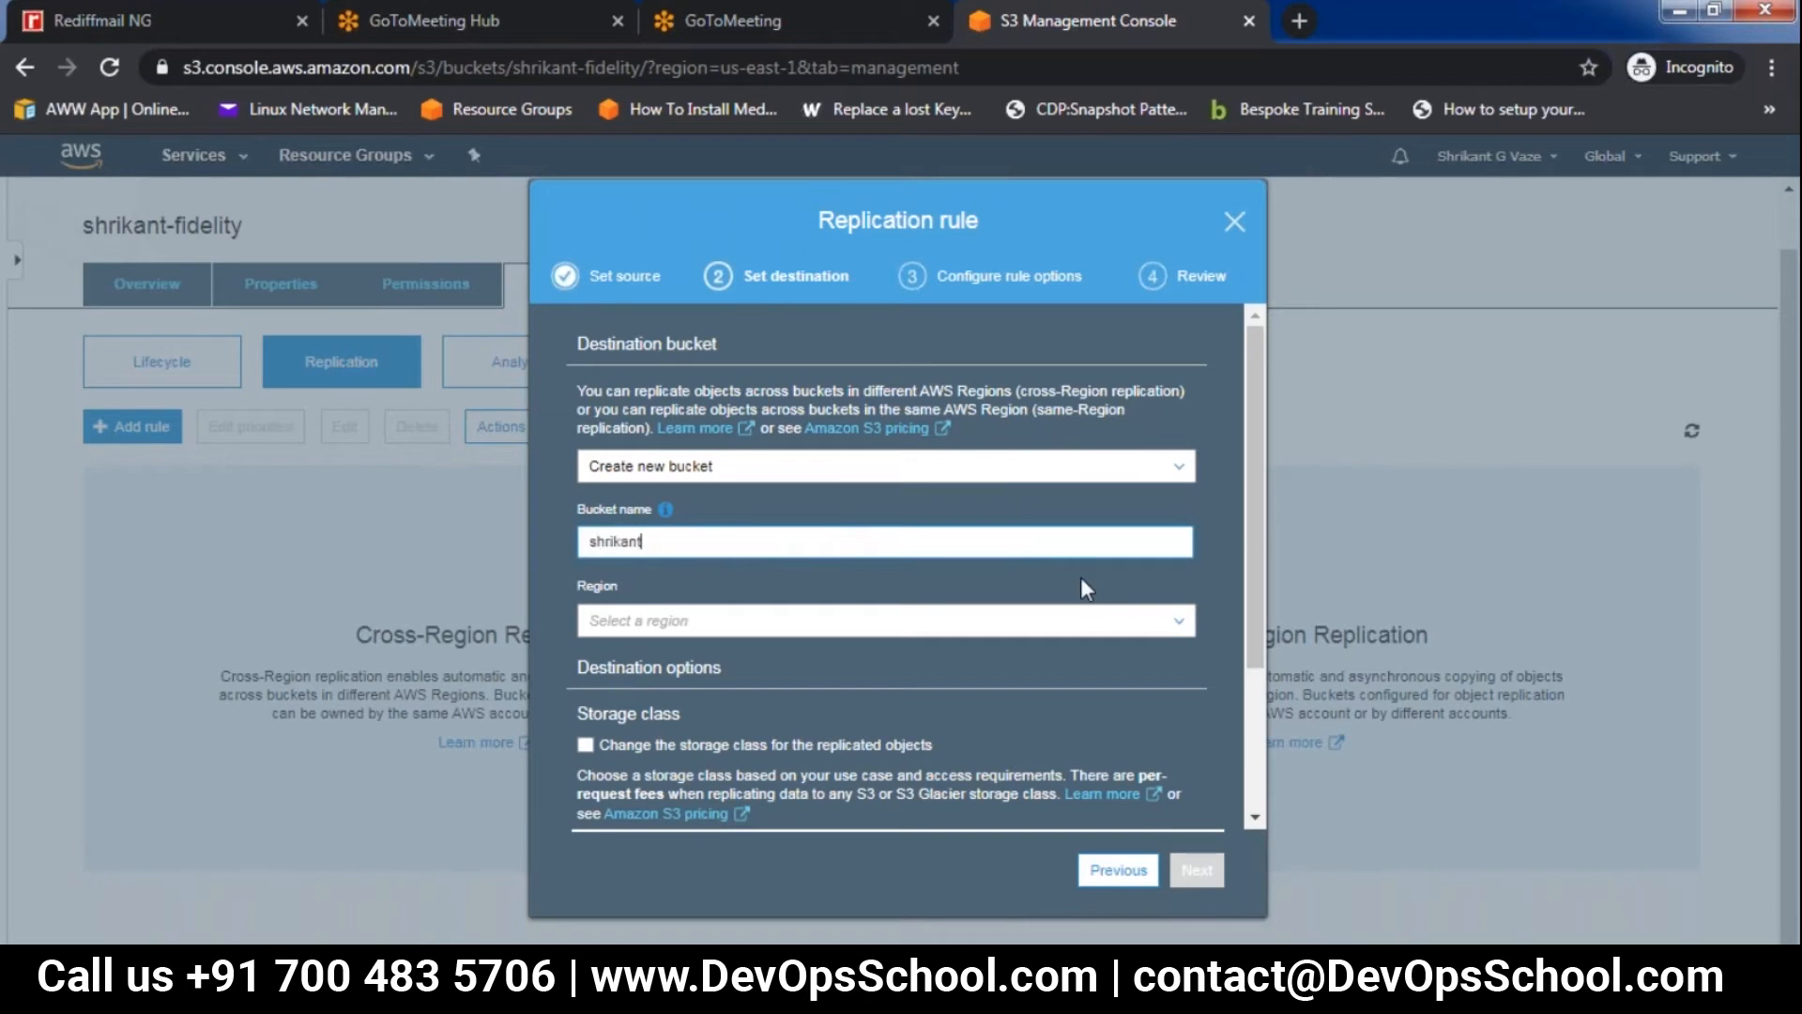
{"action": "type", "text": "-fidelity"}
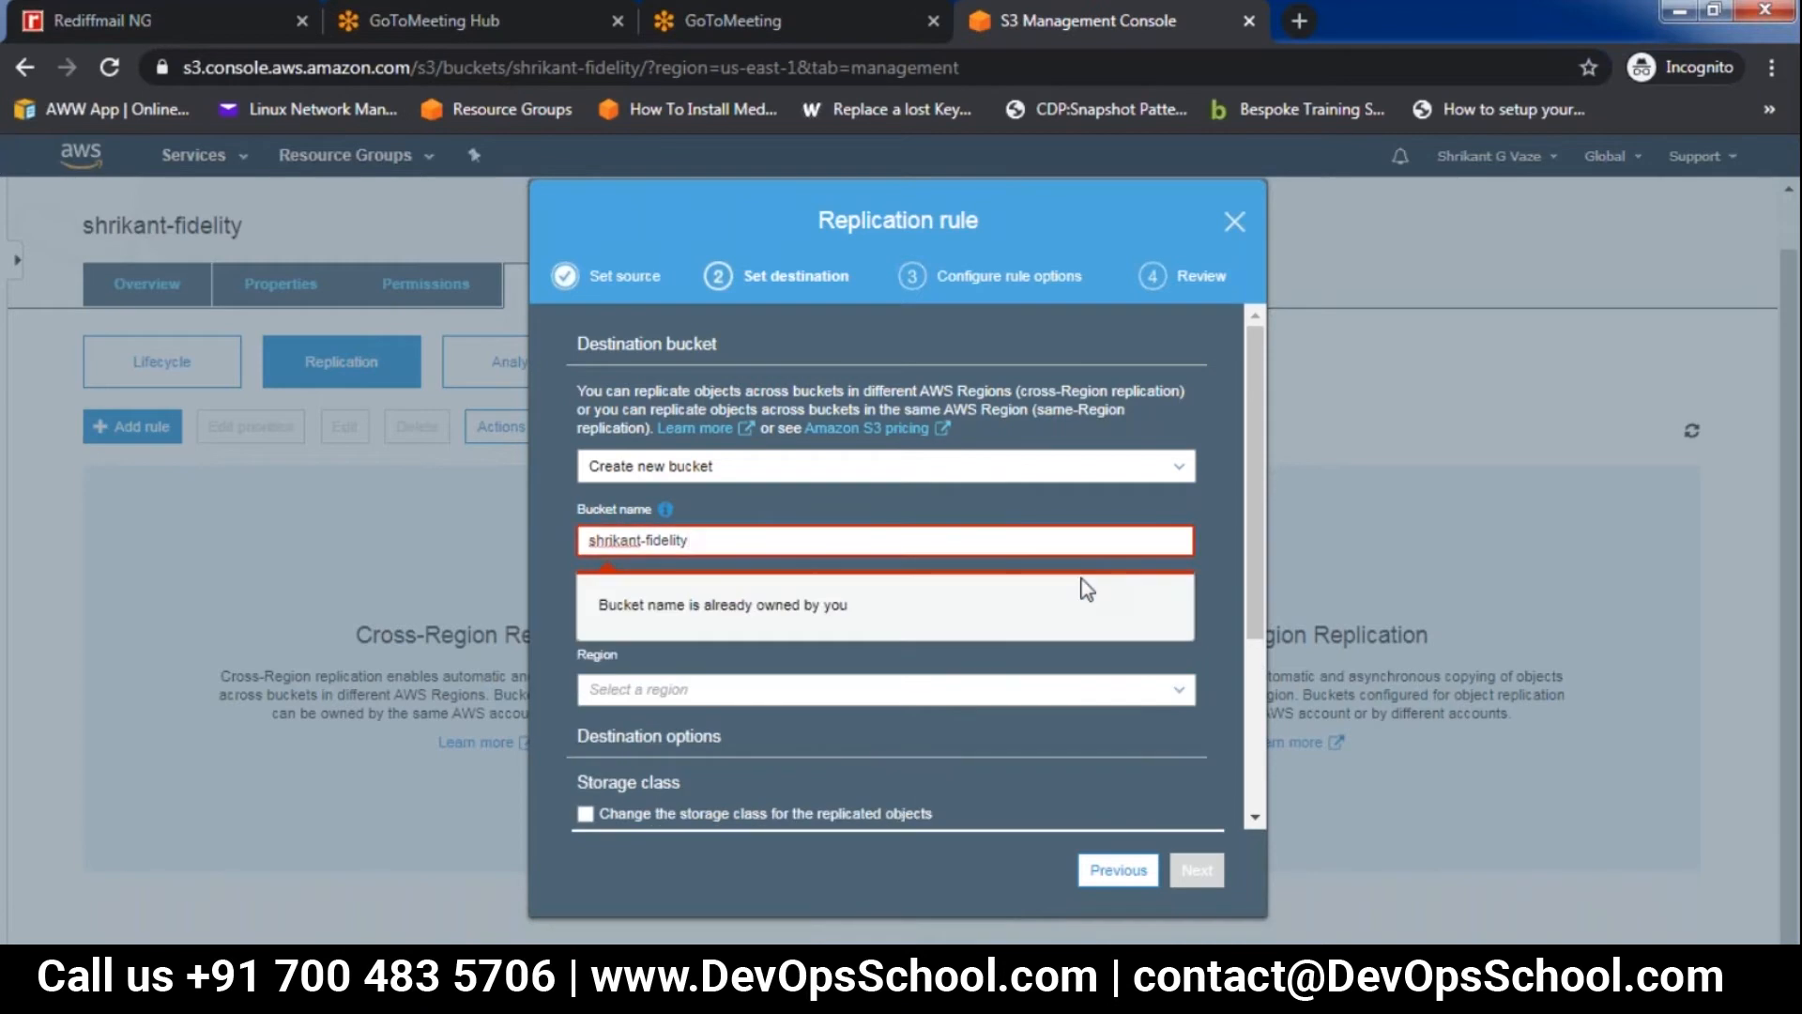
{"action": "type", "text": "1"}
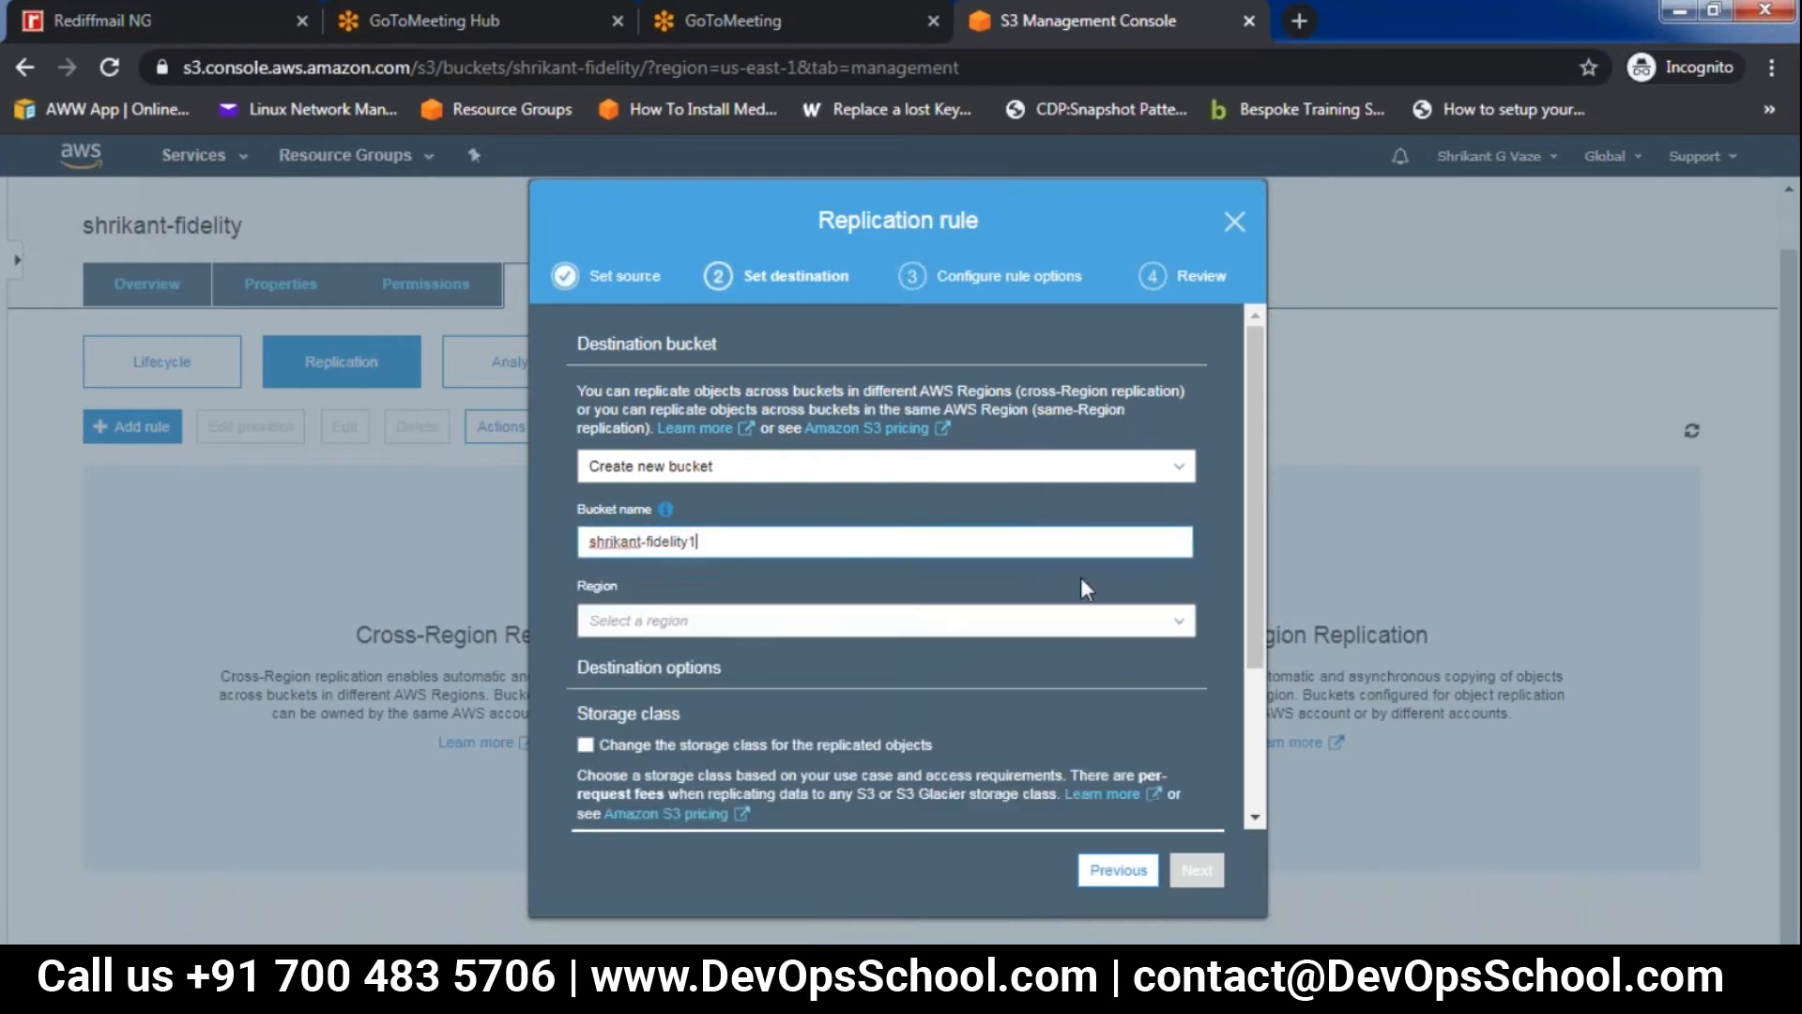
{"action": "left_click", "coordinate": [672, 623]}
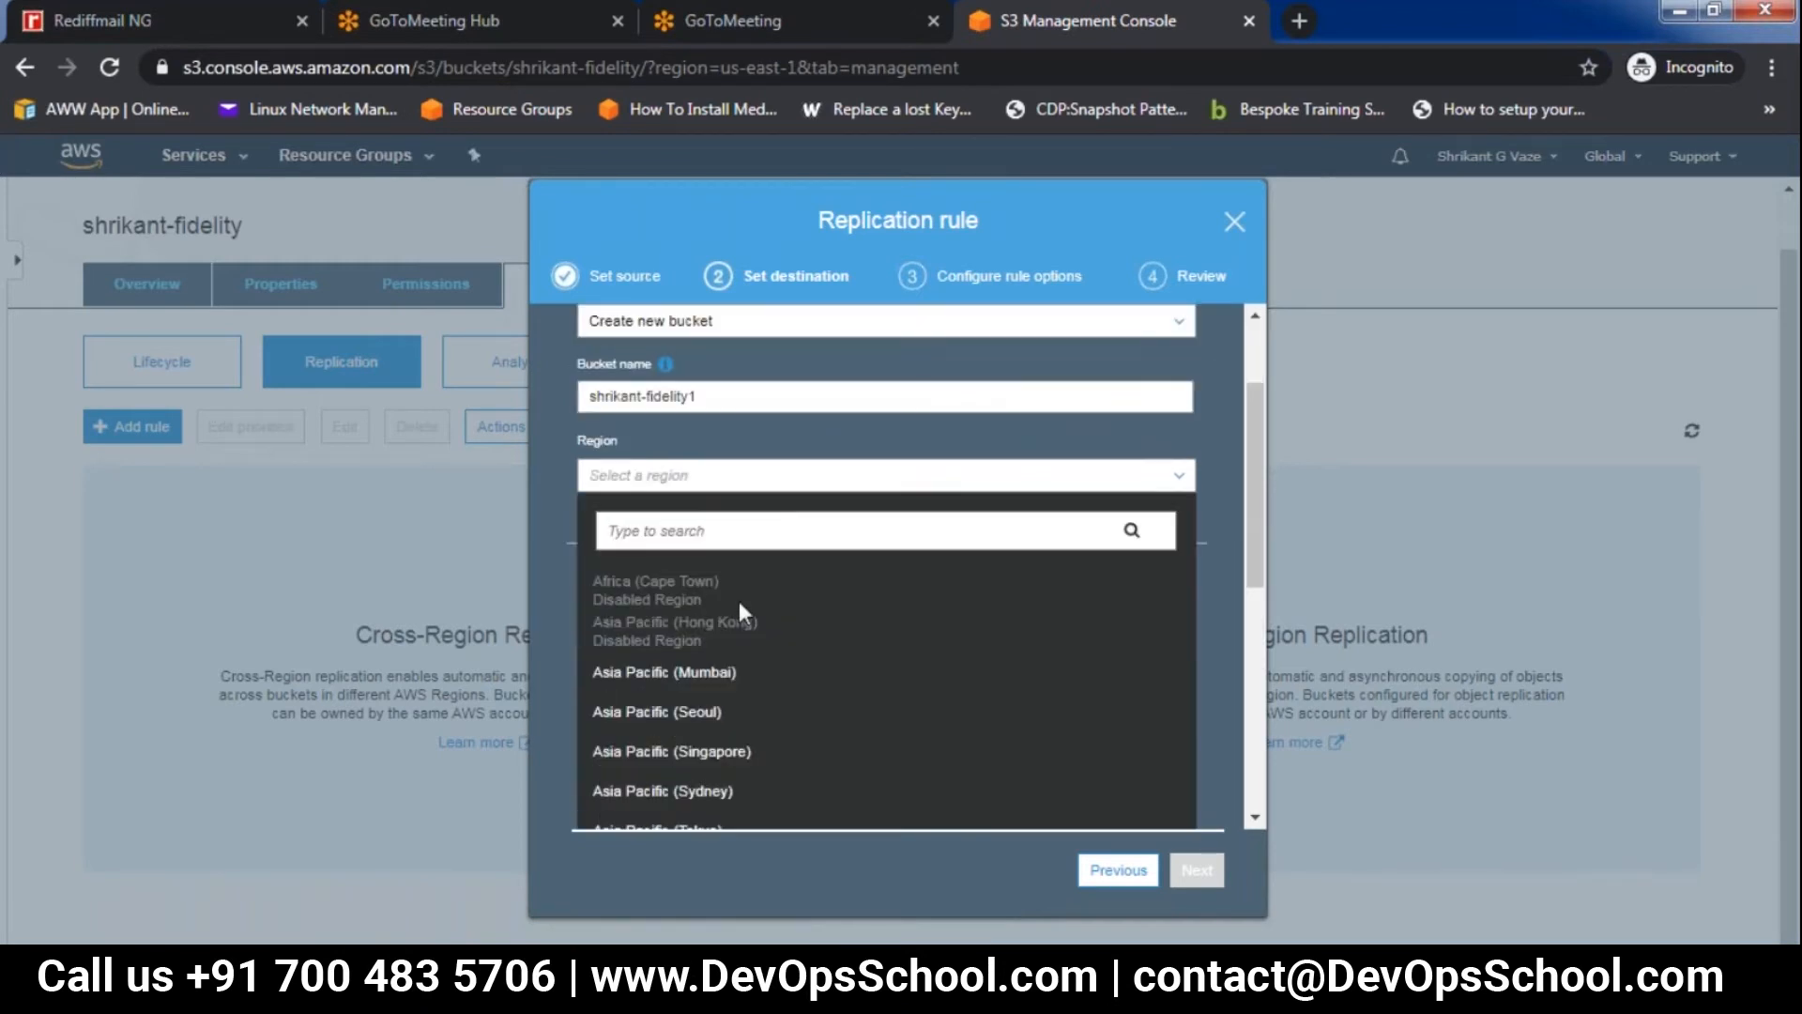
{"action": "scroll", "coordinate": [800, 711], "scroll_direction": "down", "scroll_amount": 5}
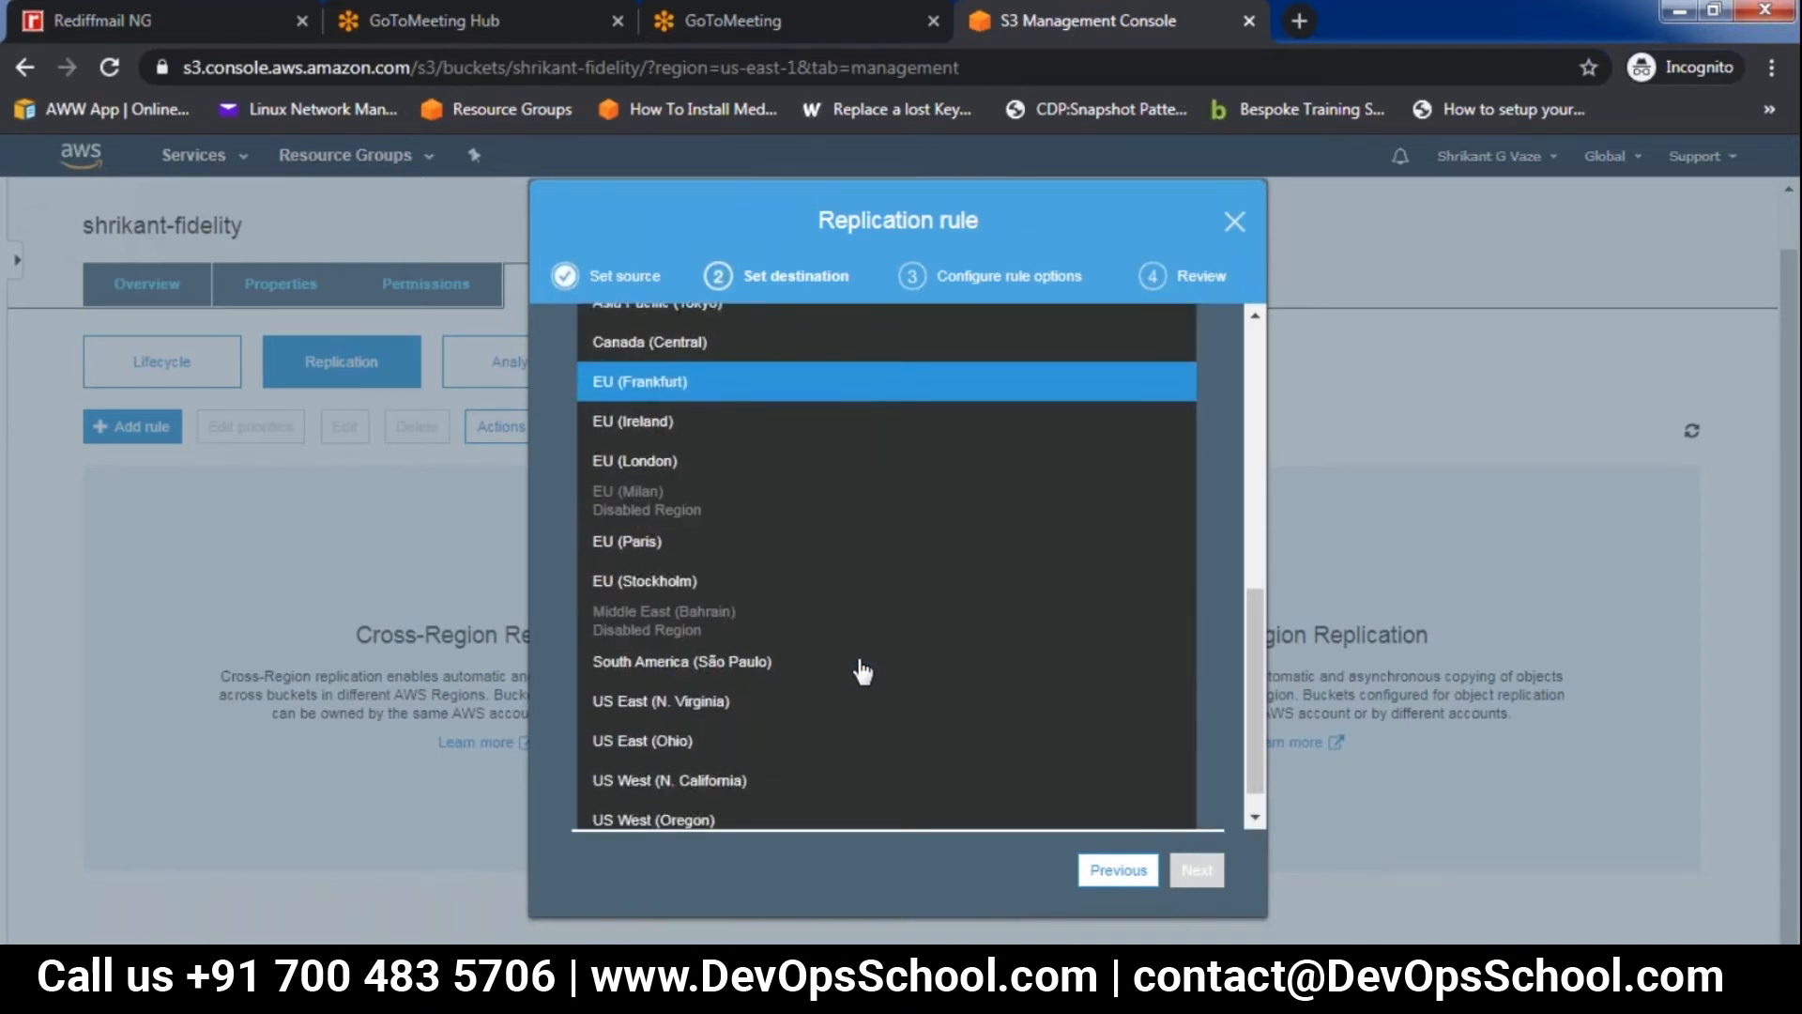
{"action": "left_click", "coordinate": [731, 753]}
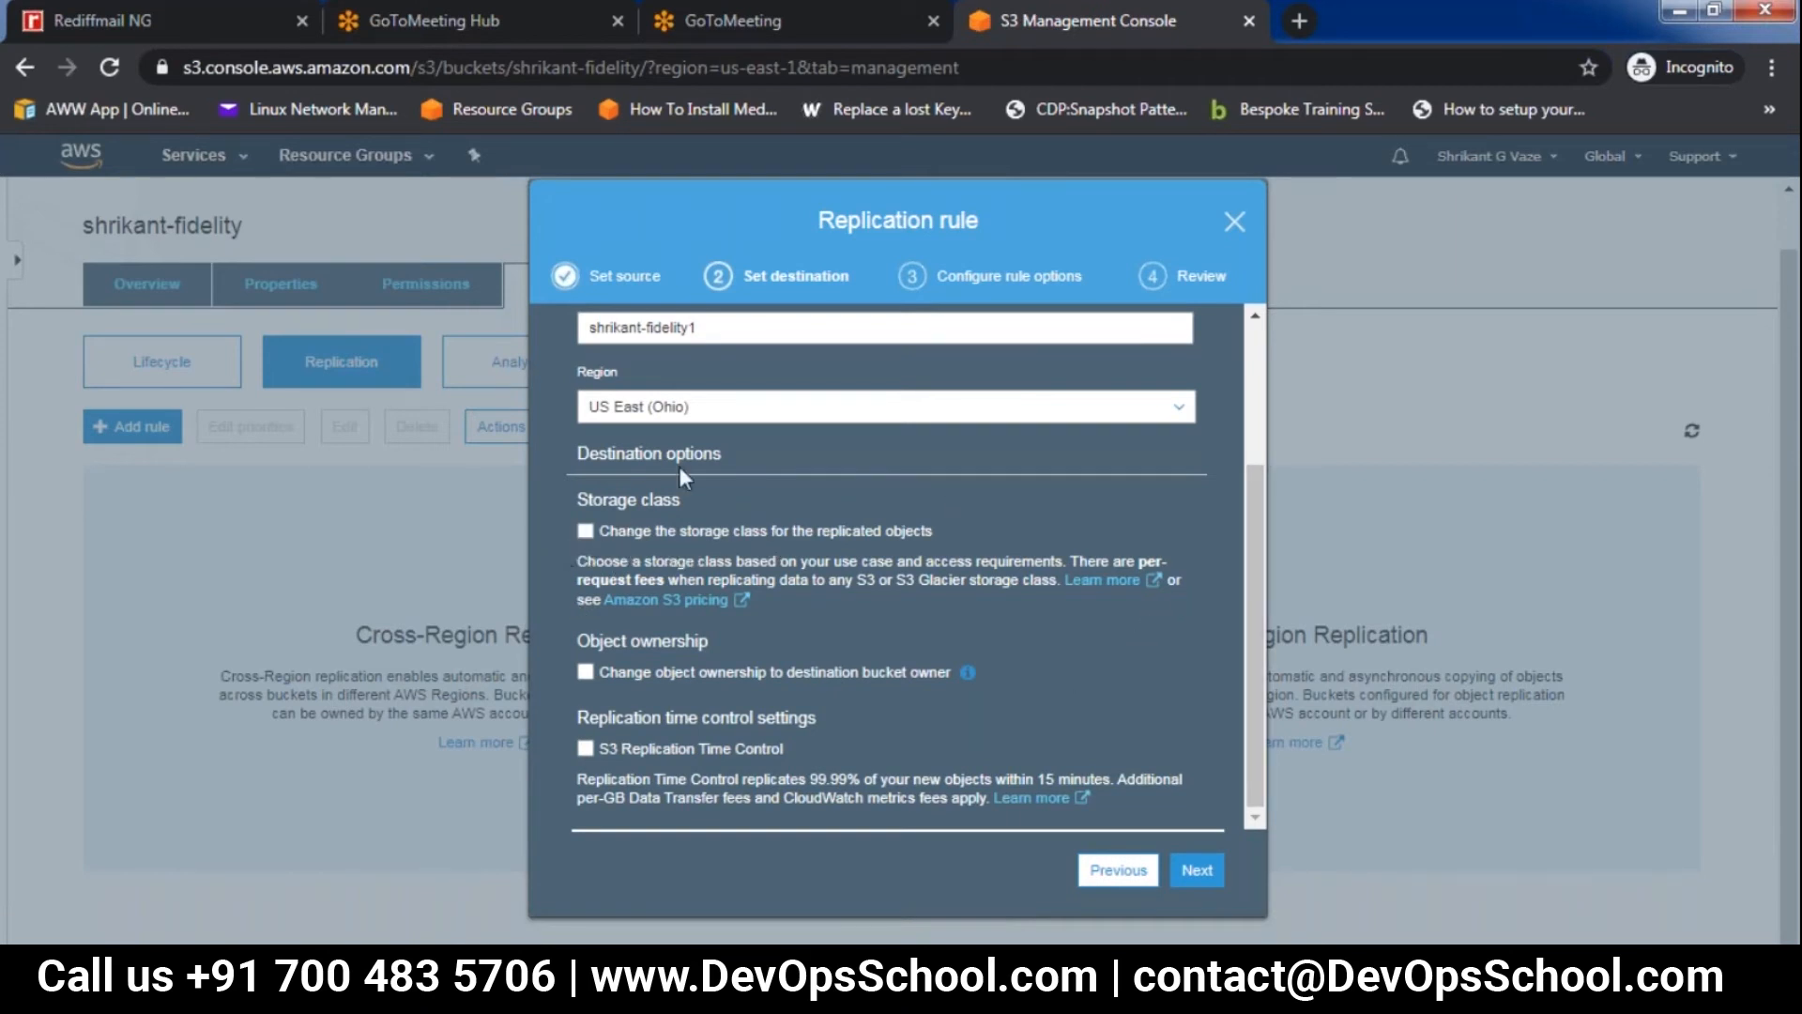
Enable changing the storage class for the replicated objects and set it to Standard
{"action": "left_click", "coordinate": [585, 532]}
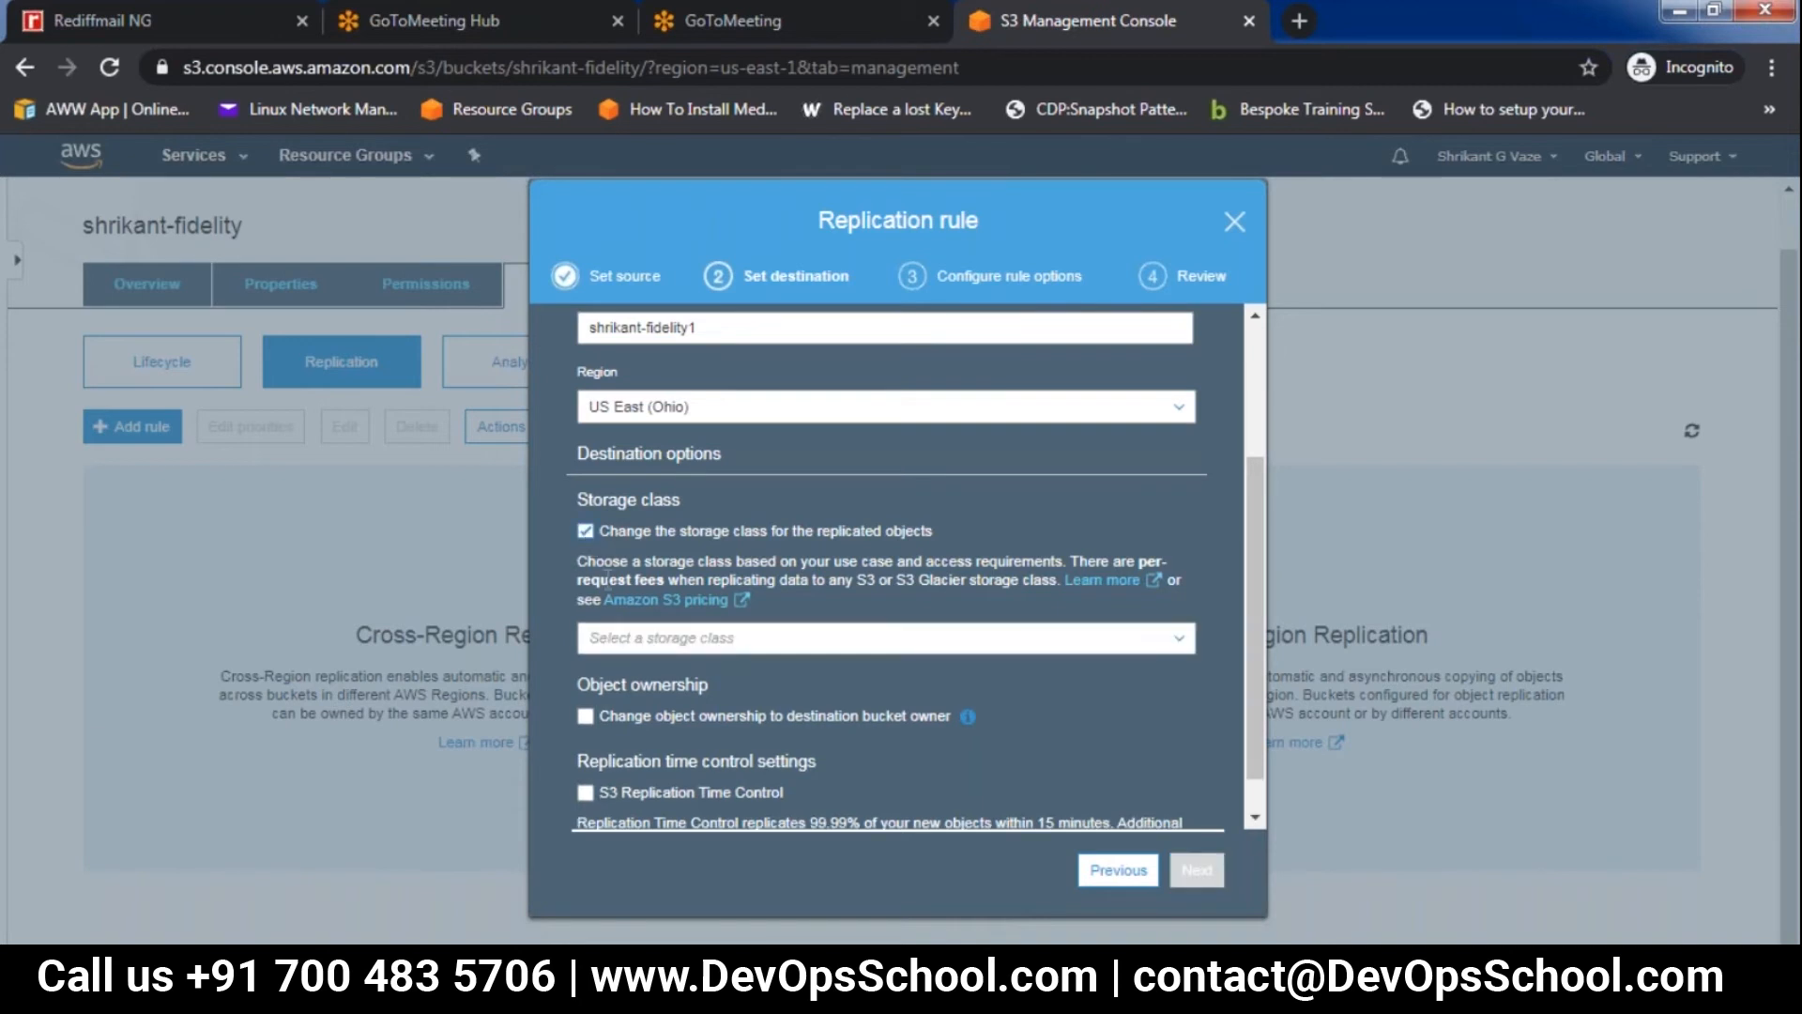
{"action": "left_click", "coordinate": [627, 646]}
{"action": "left_click", "coordinate": [637, 672]}
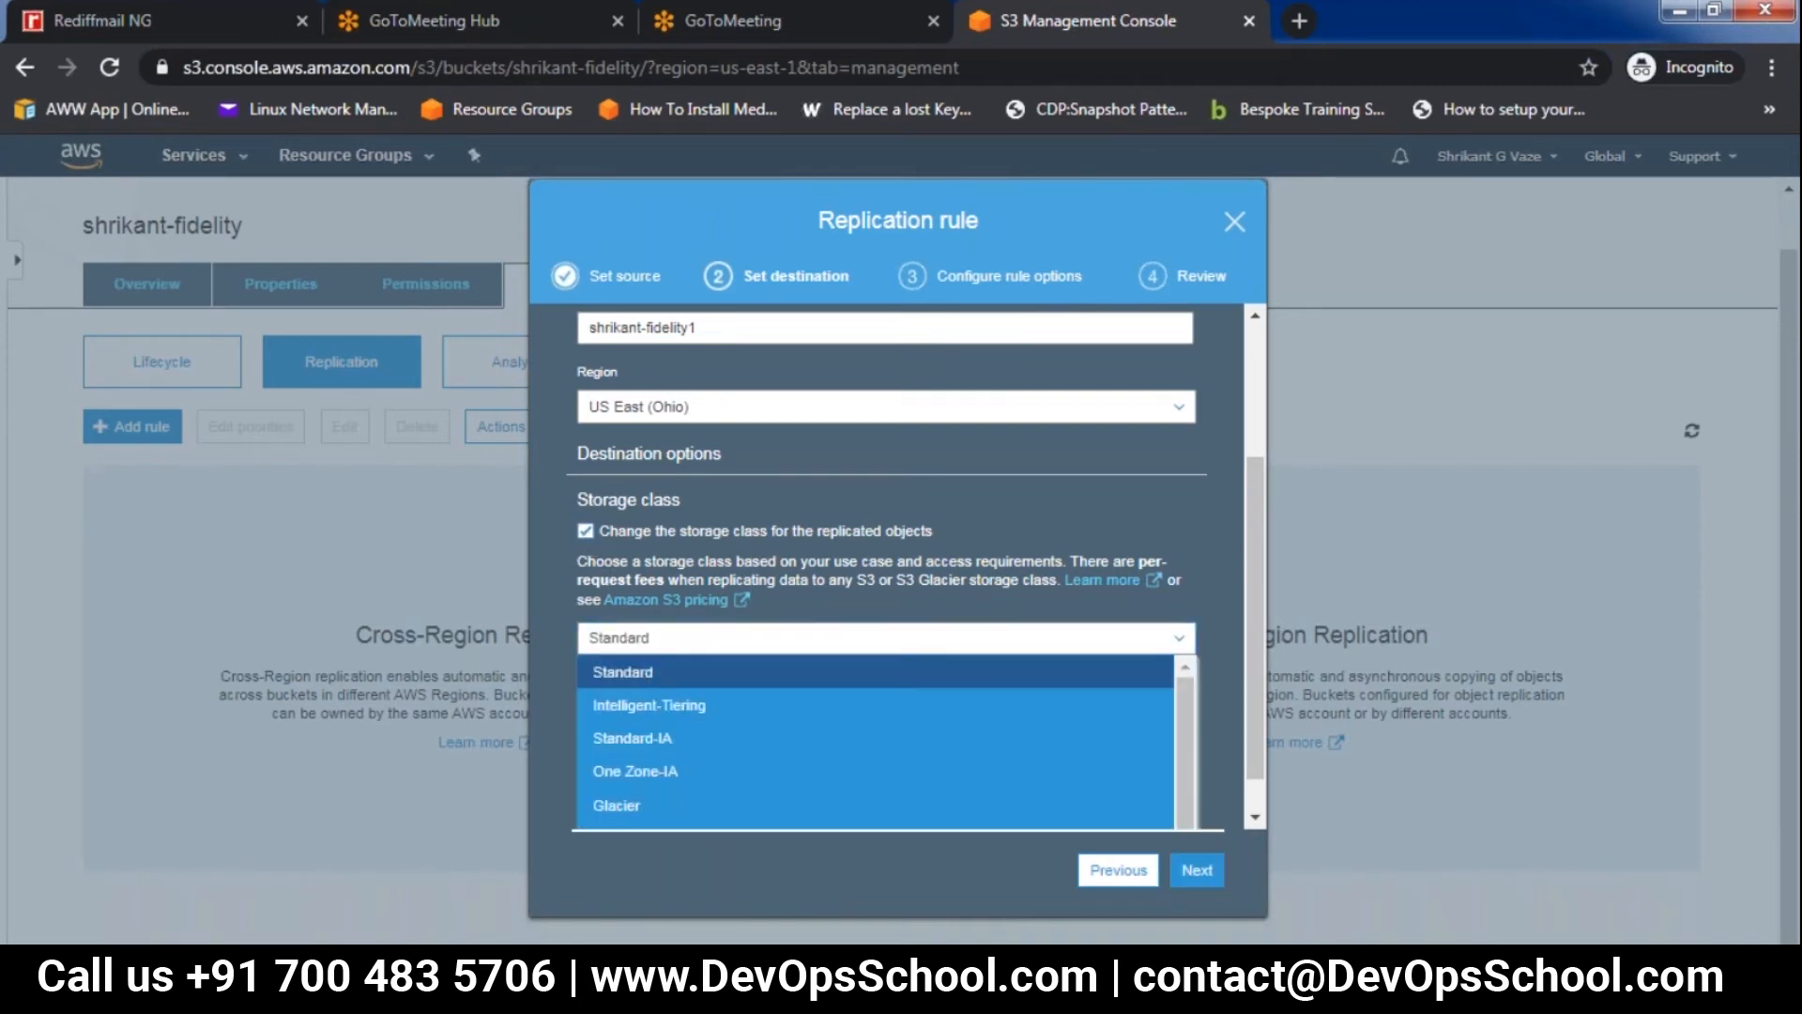
Complete the replication rule with a newly created IAM role and the rule name test123, and save it
{"action": "left_click", "coordinate": [1198, 879]}
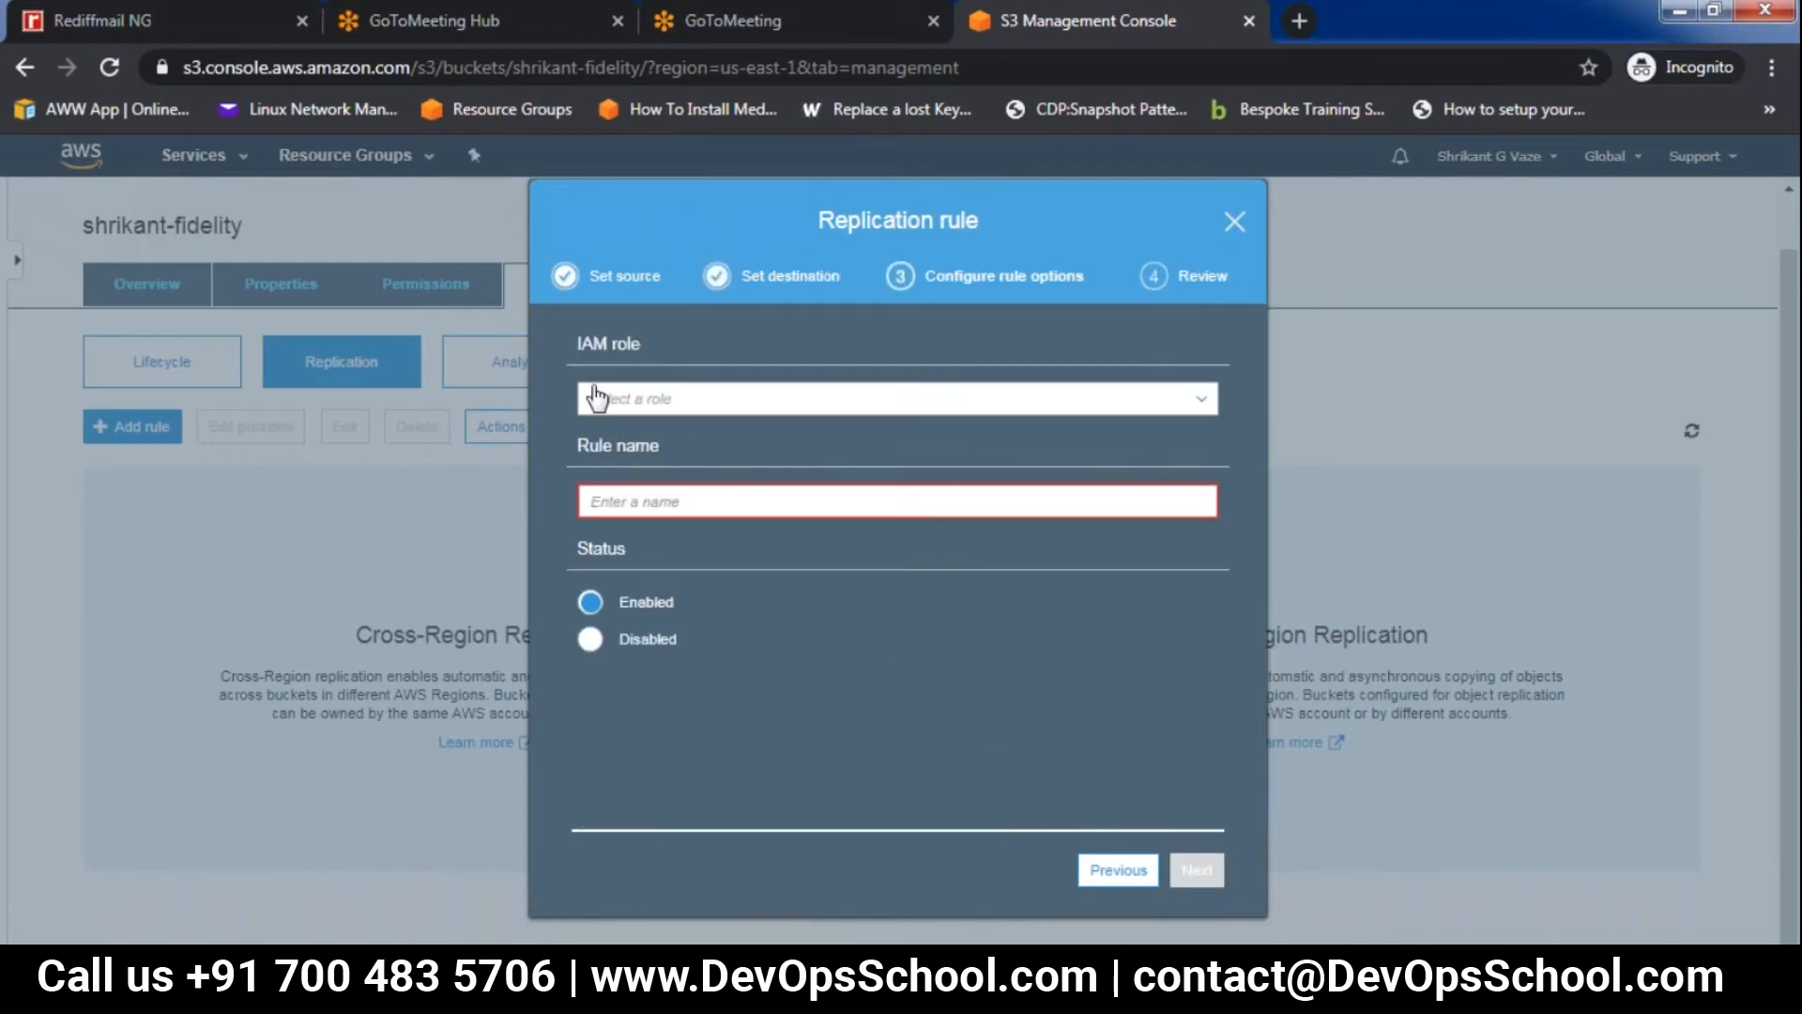
{"action": "left_click", "coordinate": [621, 500]}
{"action": "left_click", "coordinate": [668, 399]}
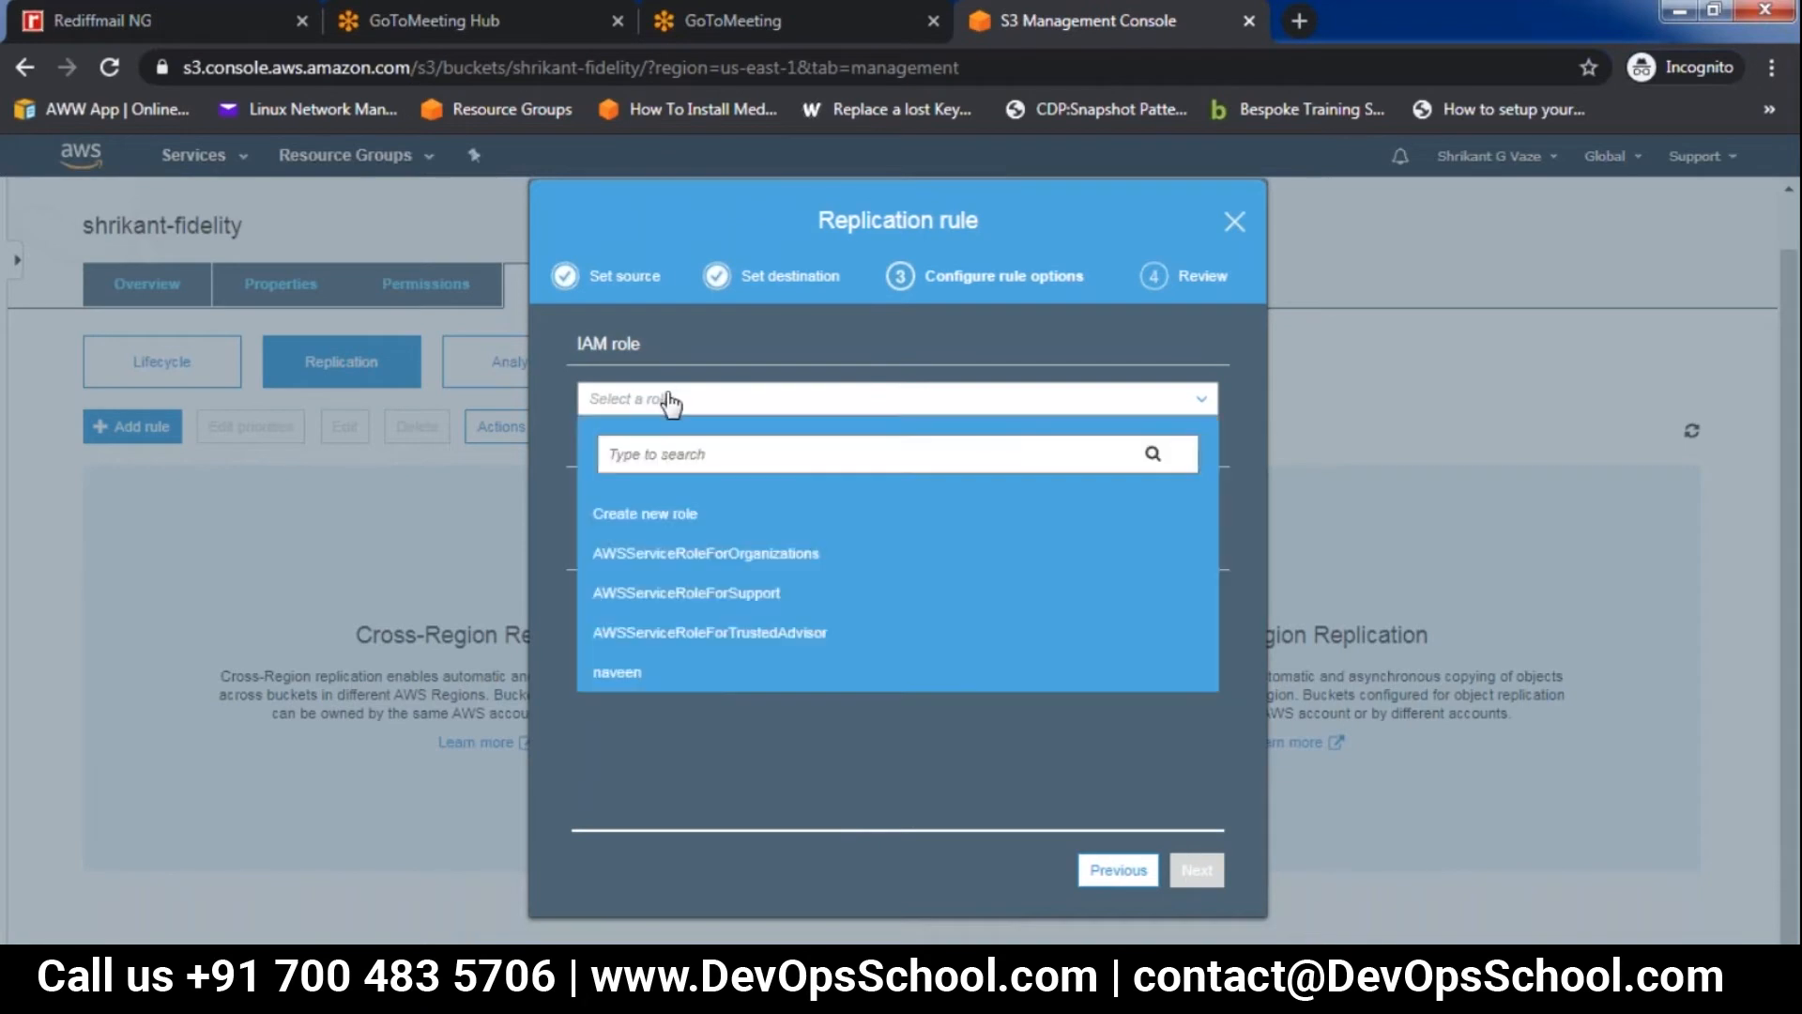
{"action": "left_click", "coordinate": [668, 522]}
{"action": "left_click", "coordinate": [655, 502]}
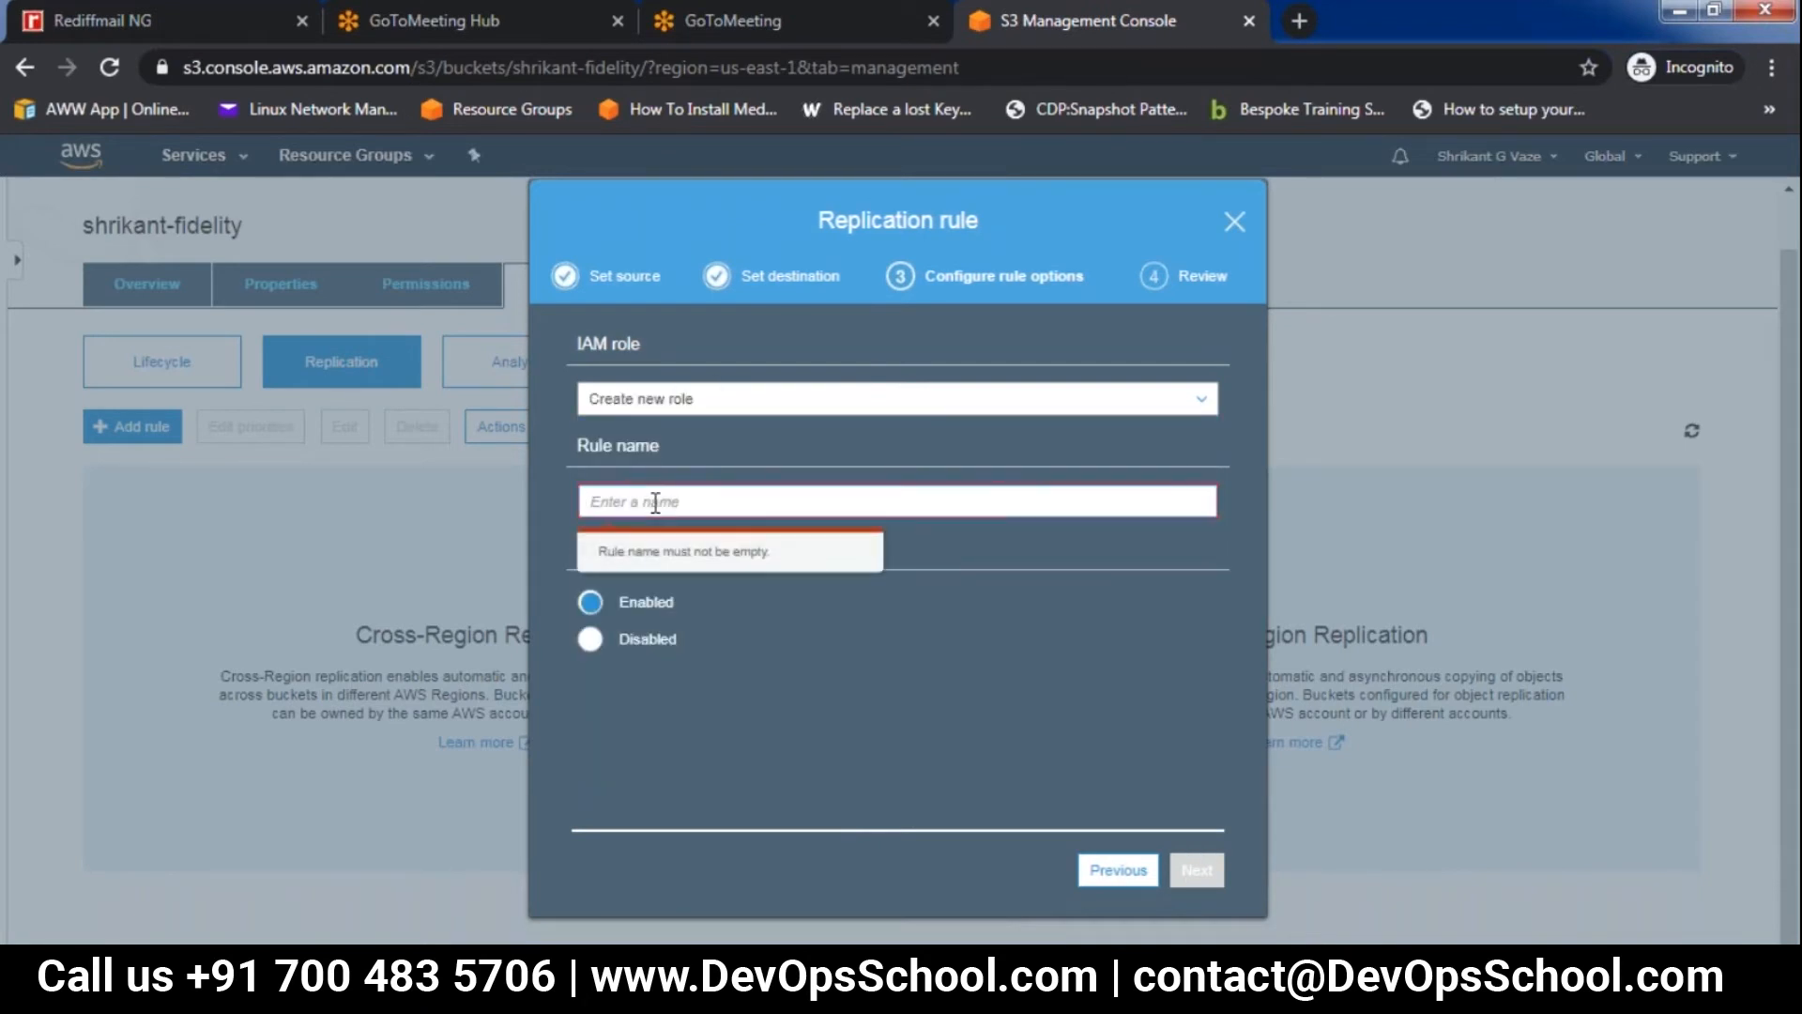
{"action": "type", "text": "test123"}
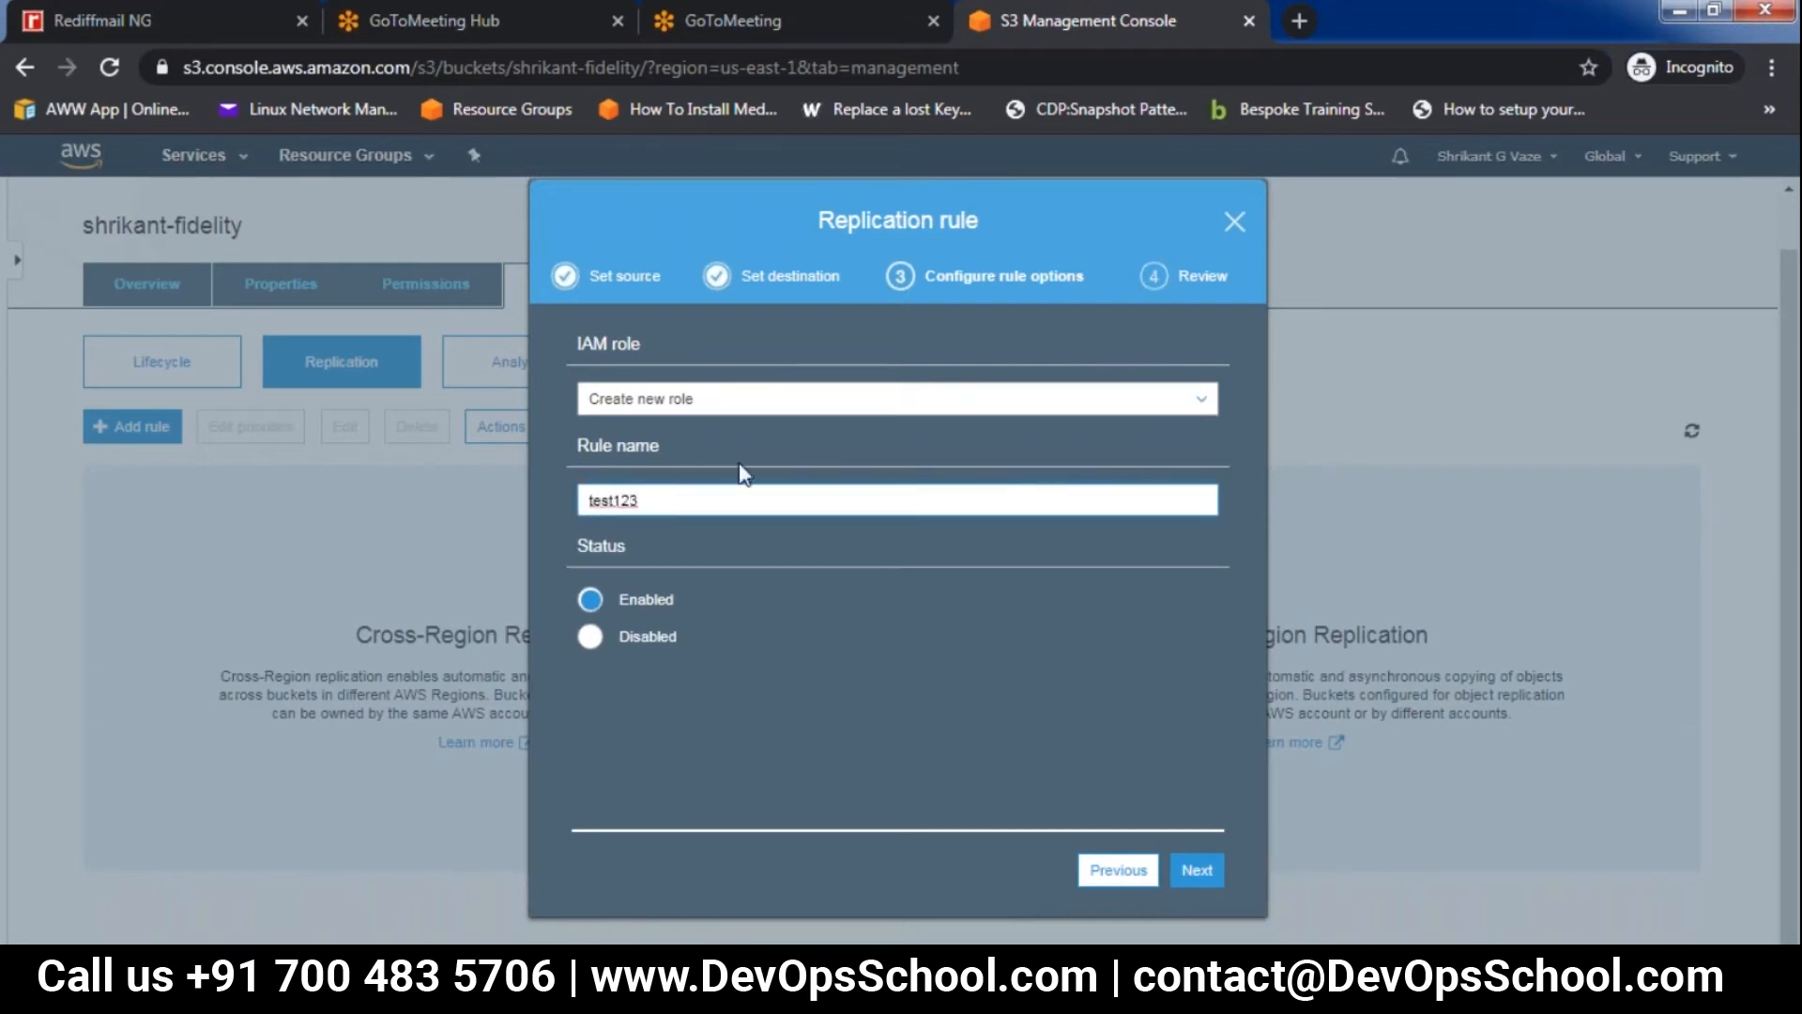
{"action": "left_click", "coordinate": [1201, 875]}
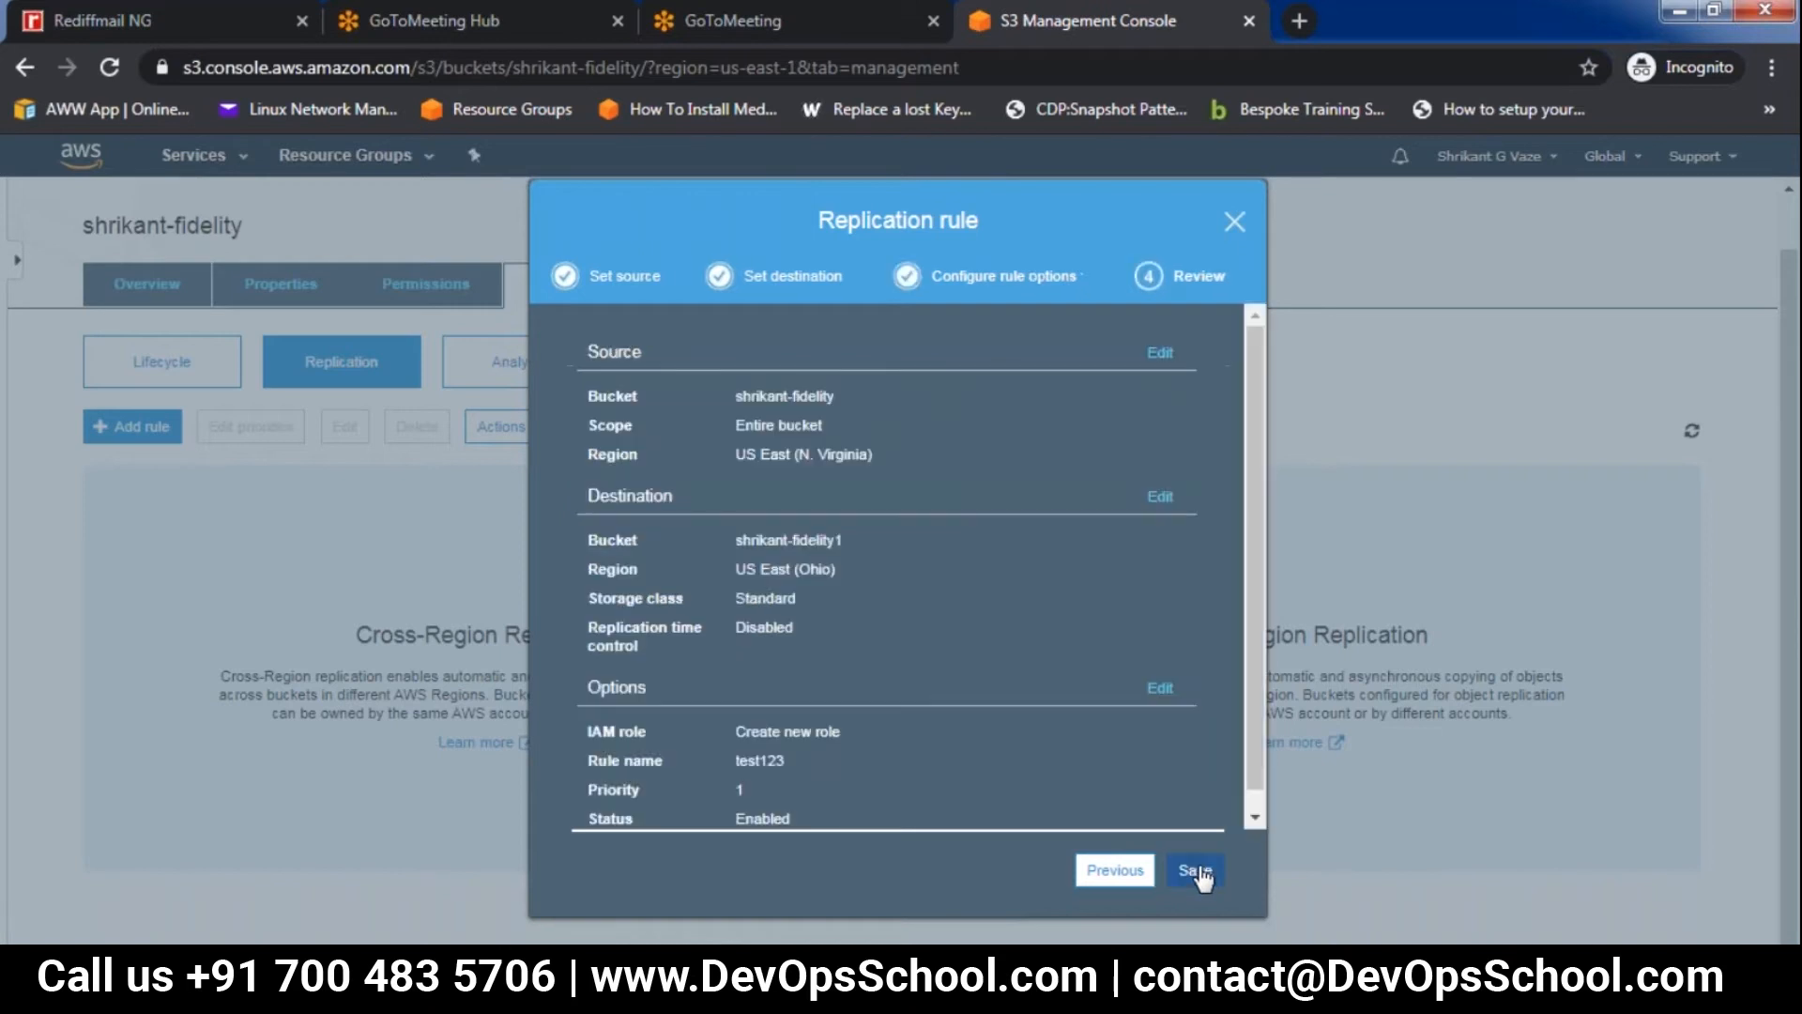
{"action": "left_click", "coordinate": [1197, 871]}
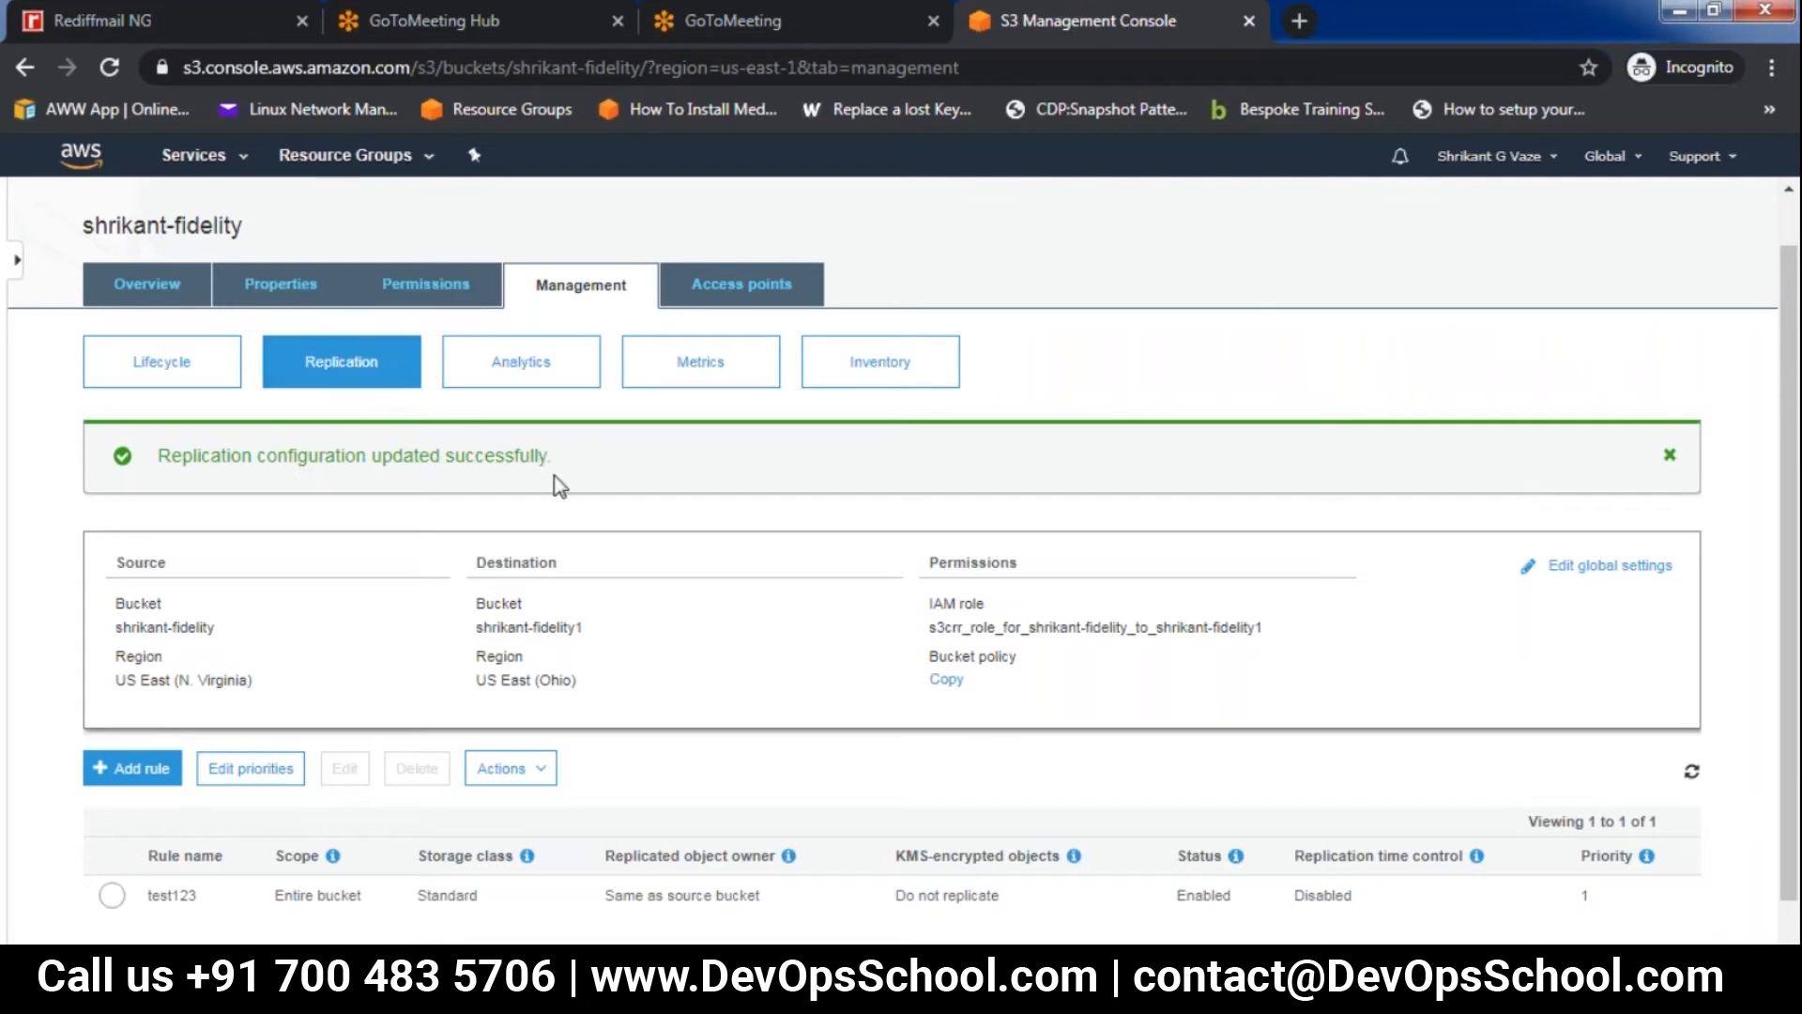
Check the contents of the source bucket and of its new replication destination bucket in US East (Ohio)
{"action": "left_click", "coordinate": [146, 299]}
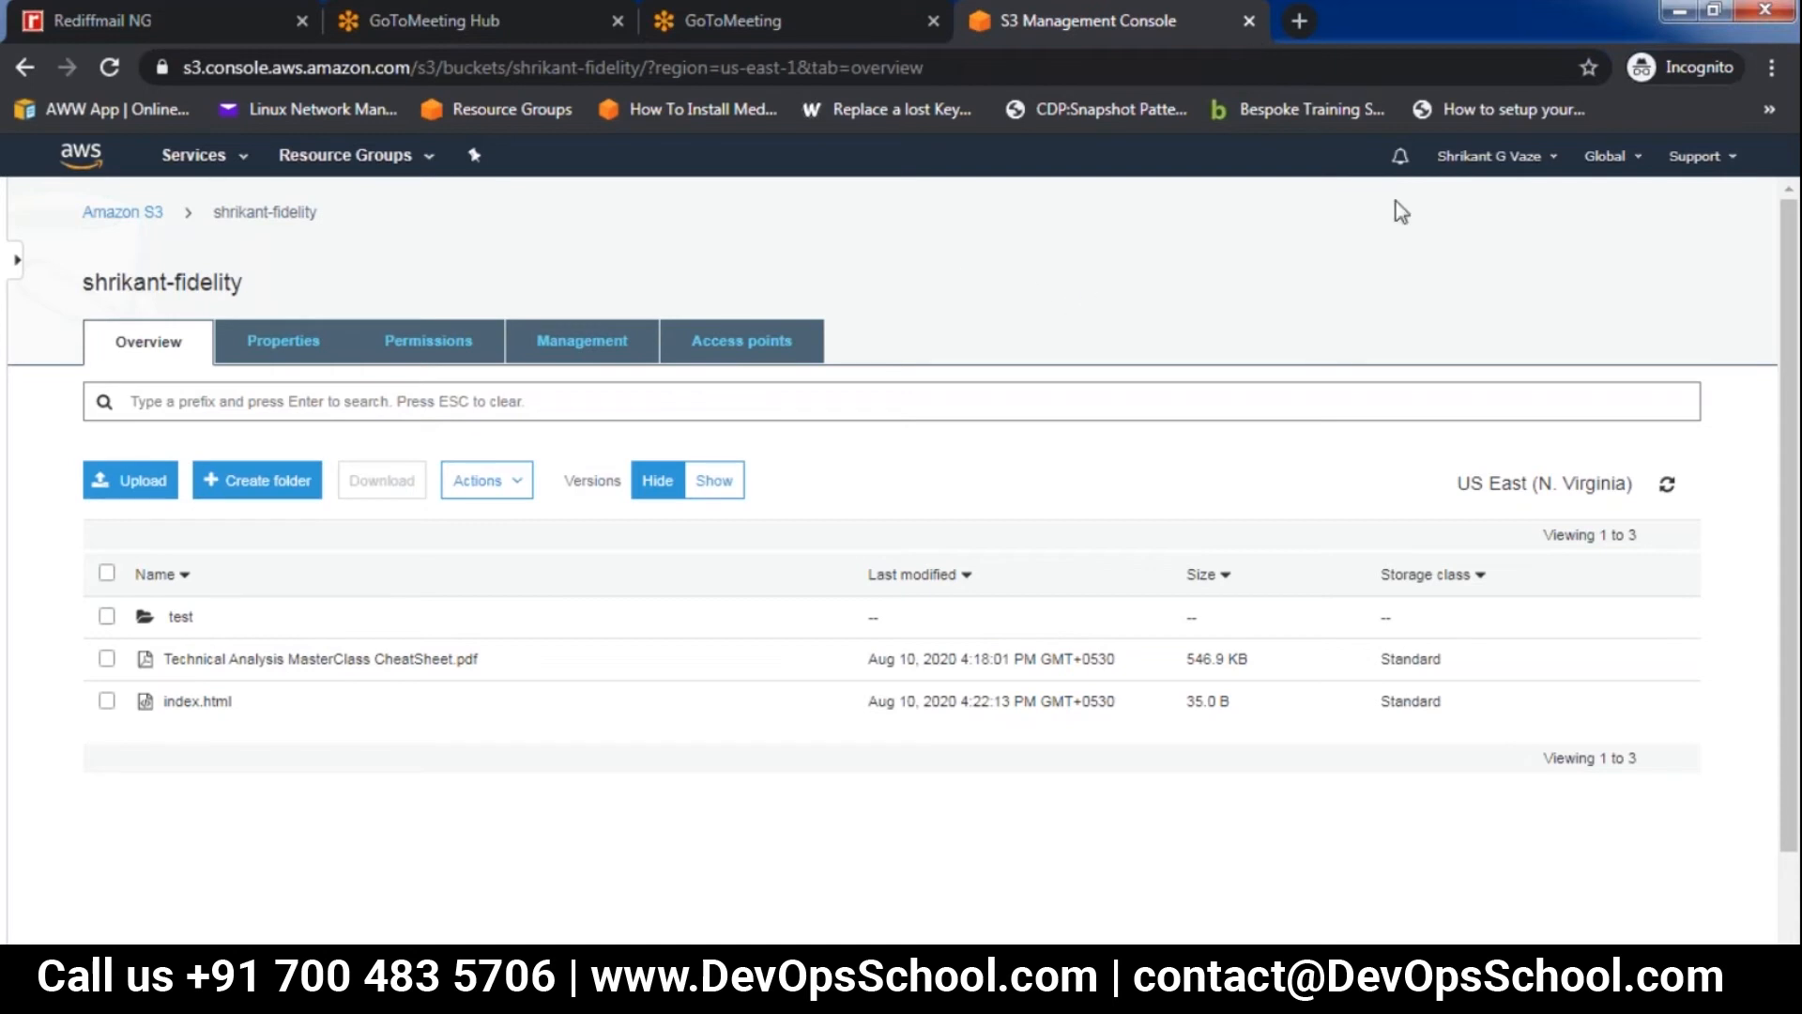
{"action": "left_click", "coordinate": [140, 217]}
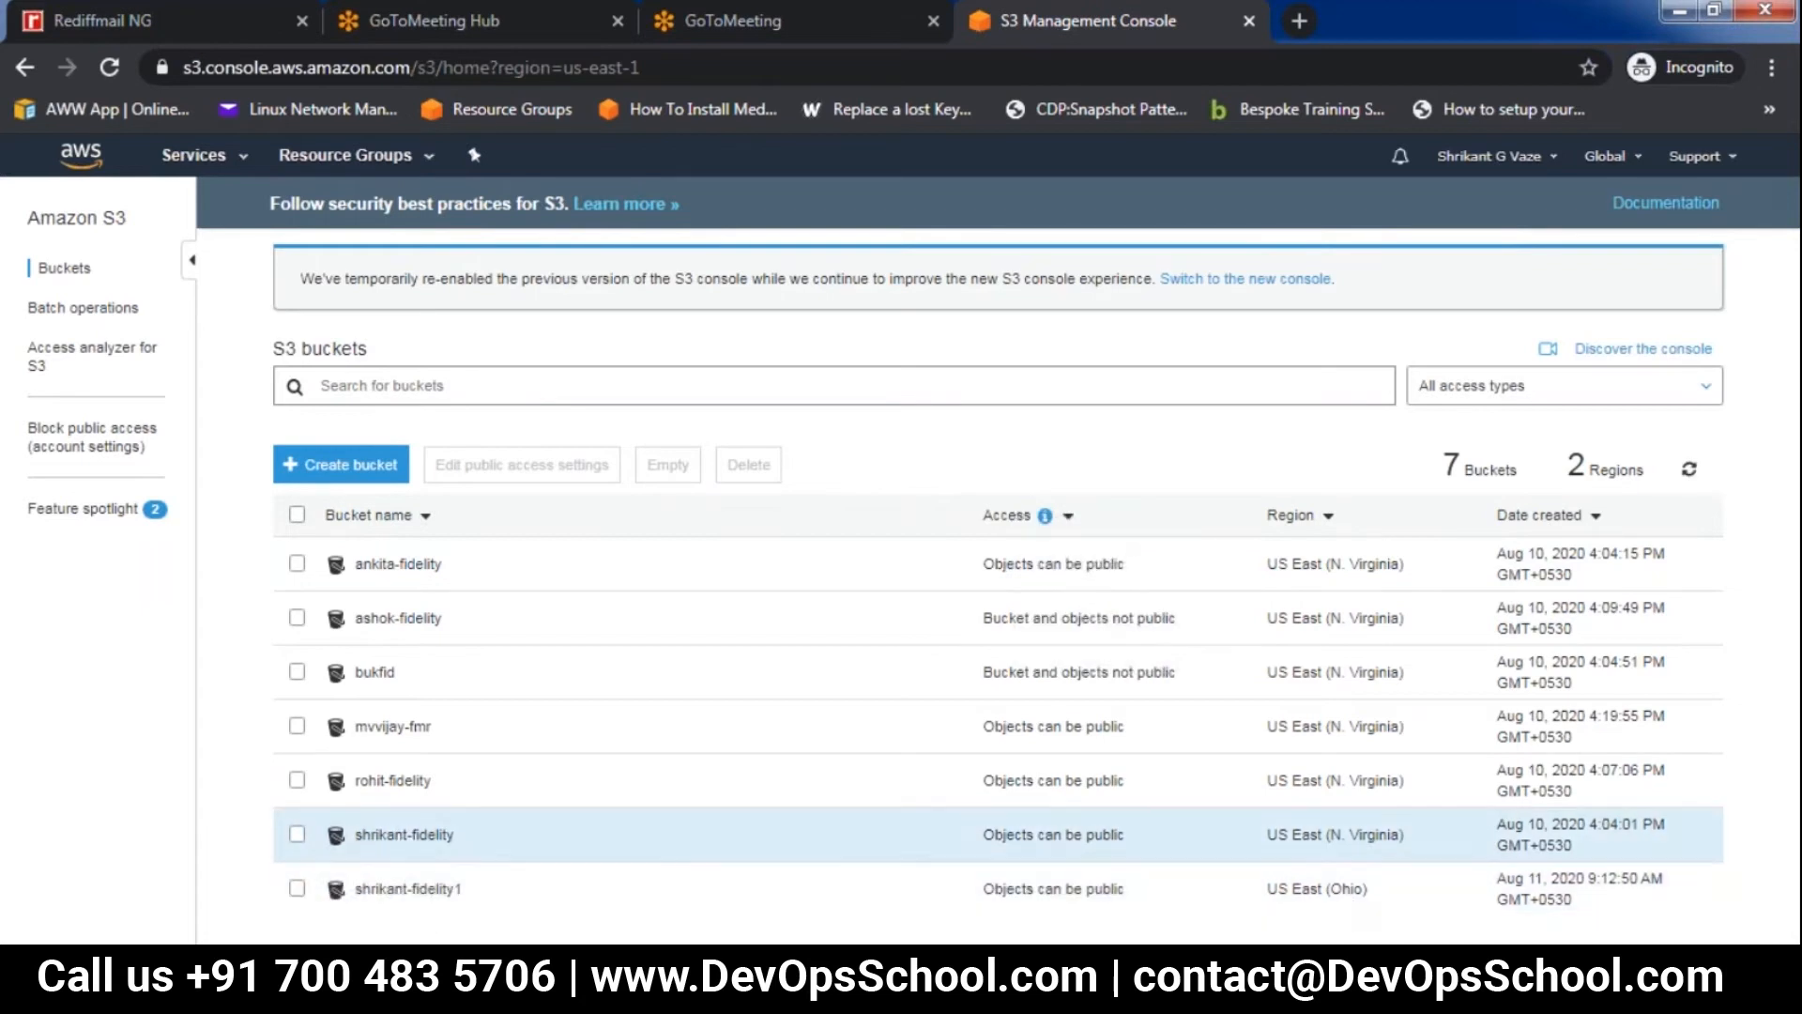
{"action": "left_click", "coordinate": [404, 889]}
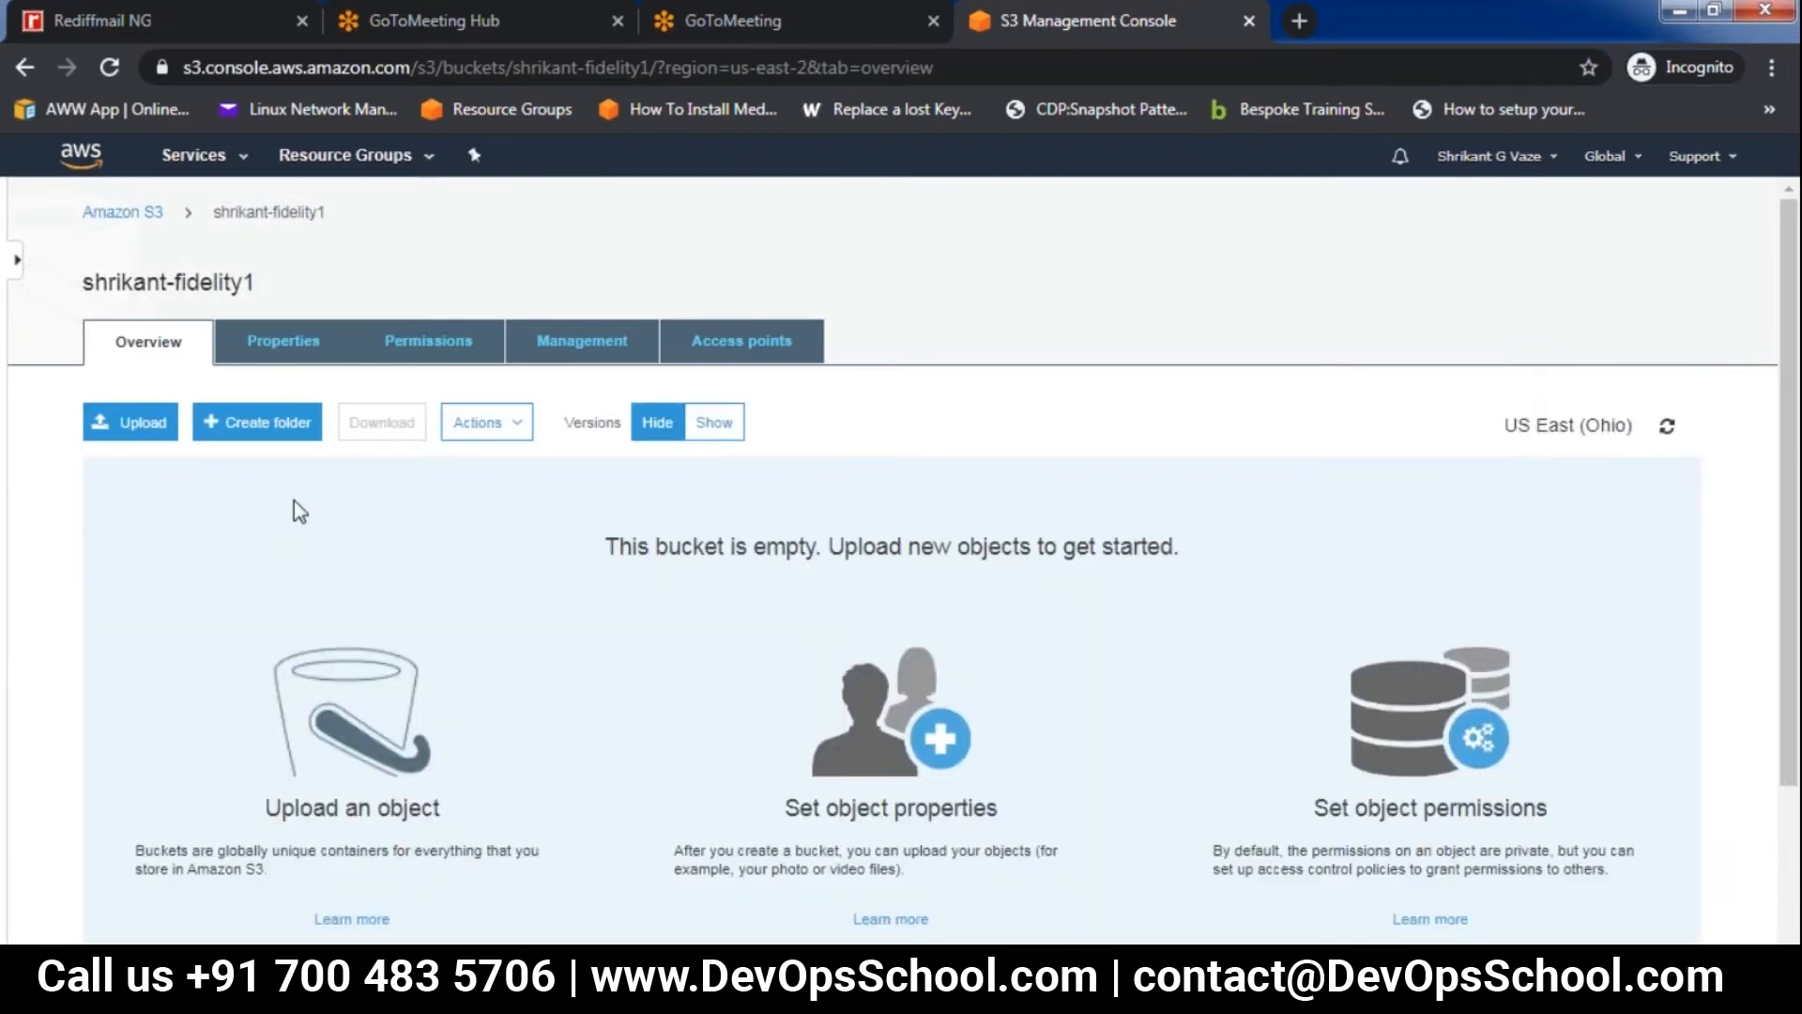
{"action": "left_click", "coordinate": [121, 215]}
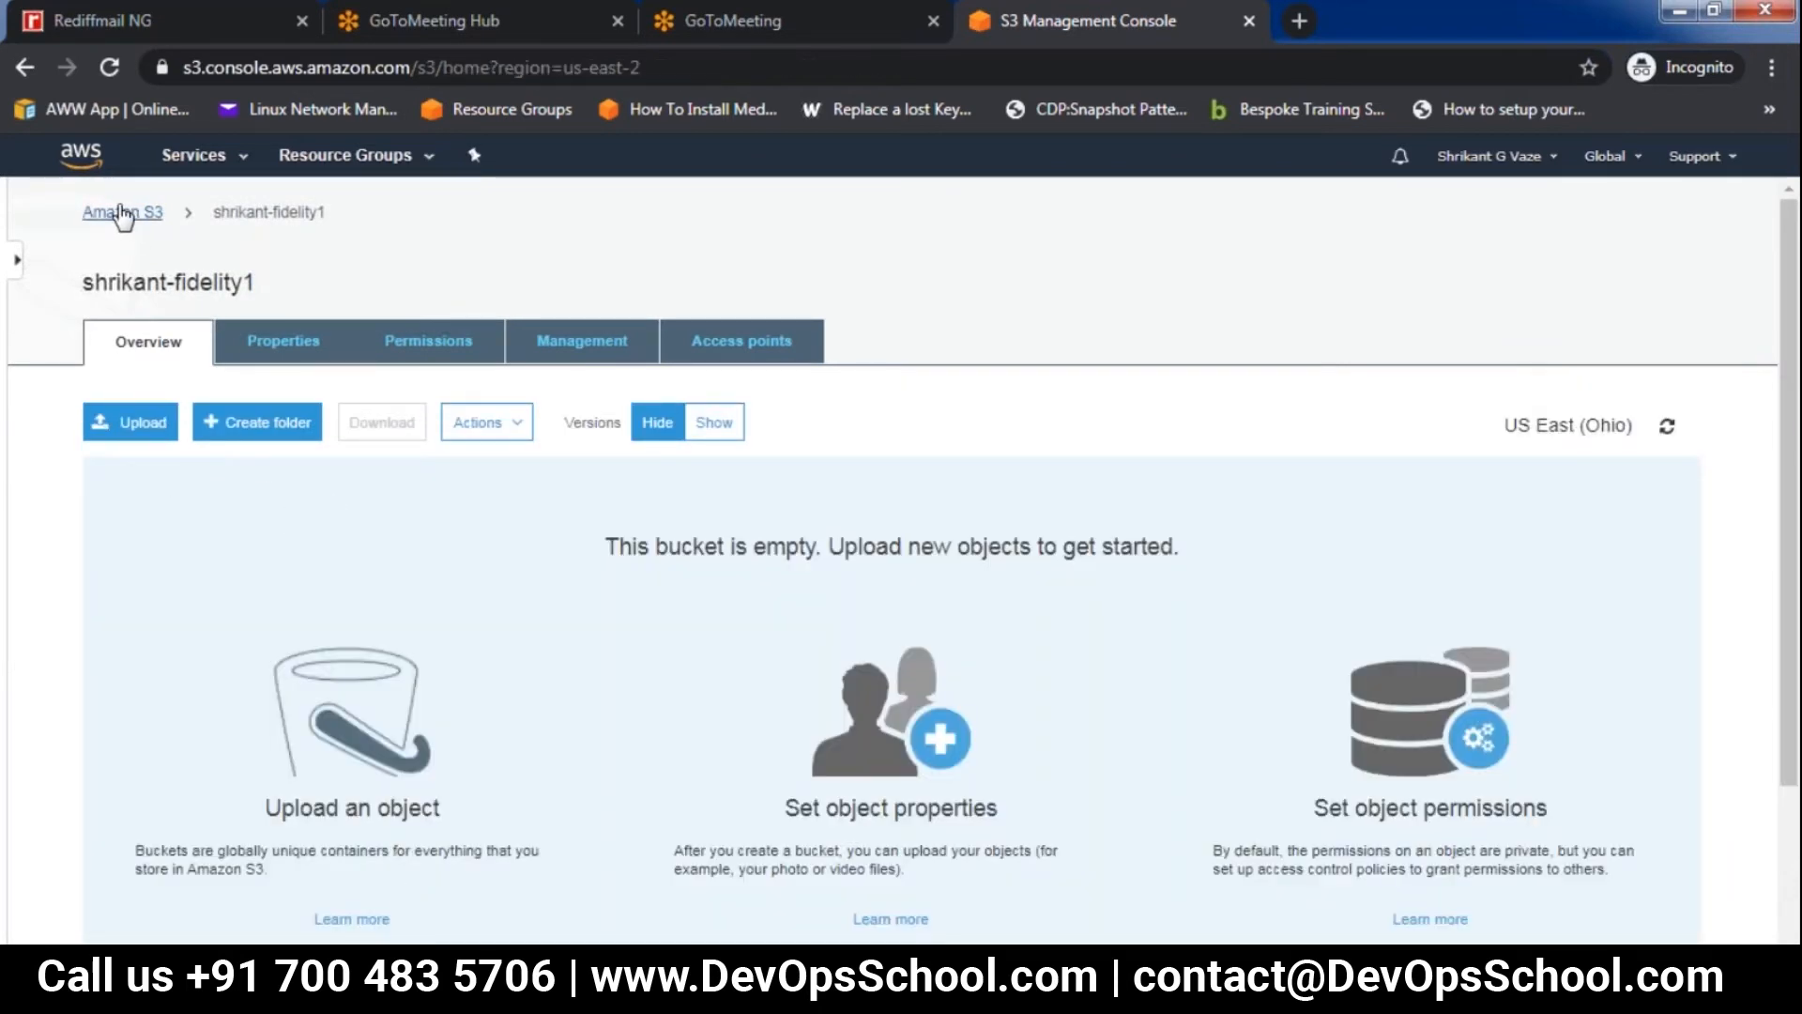
Upload ALGO-TRADER-presentation-FOR-FEEDBACK.pptx from Downloads to the source bucket, keeping the default permissions and properties
{"action": "left_click", "coordinate": [403, 835]}
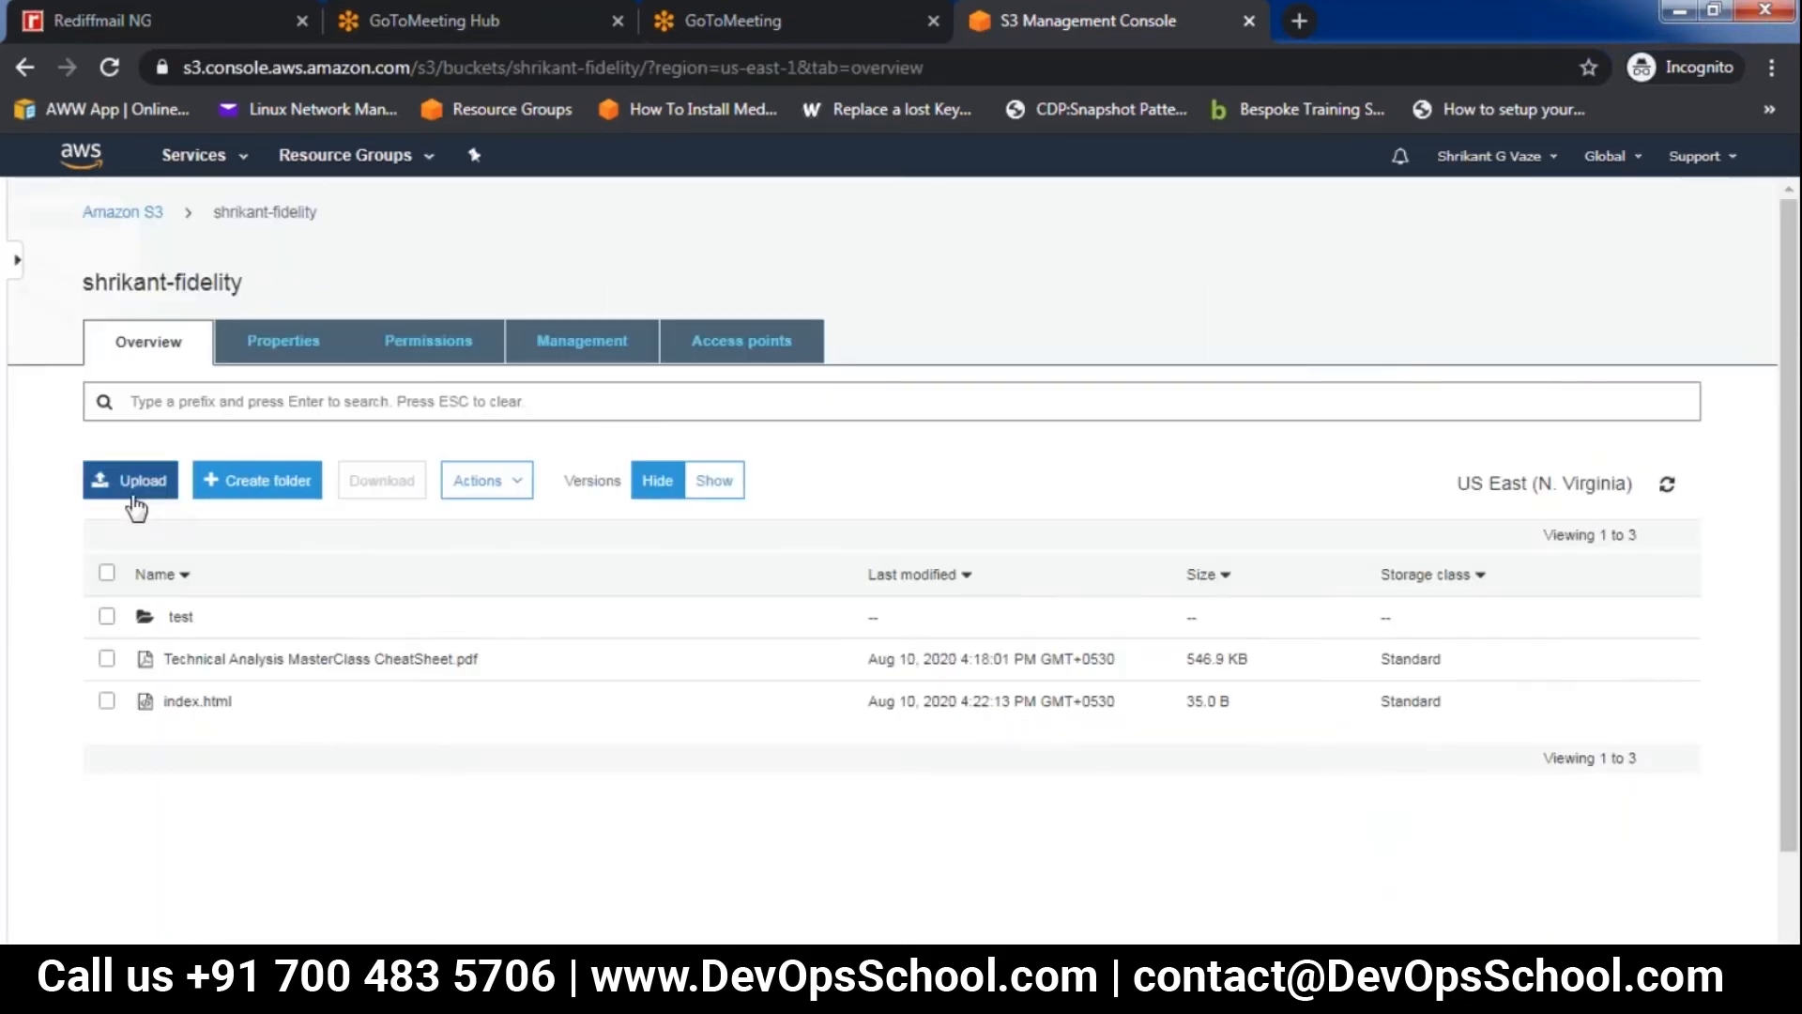
{"action": "left_click", "coordinate": [139, 481]}
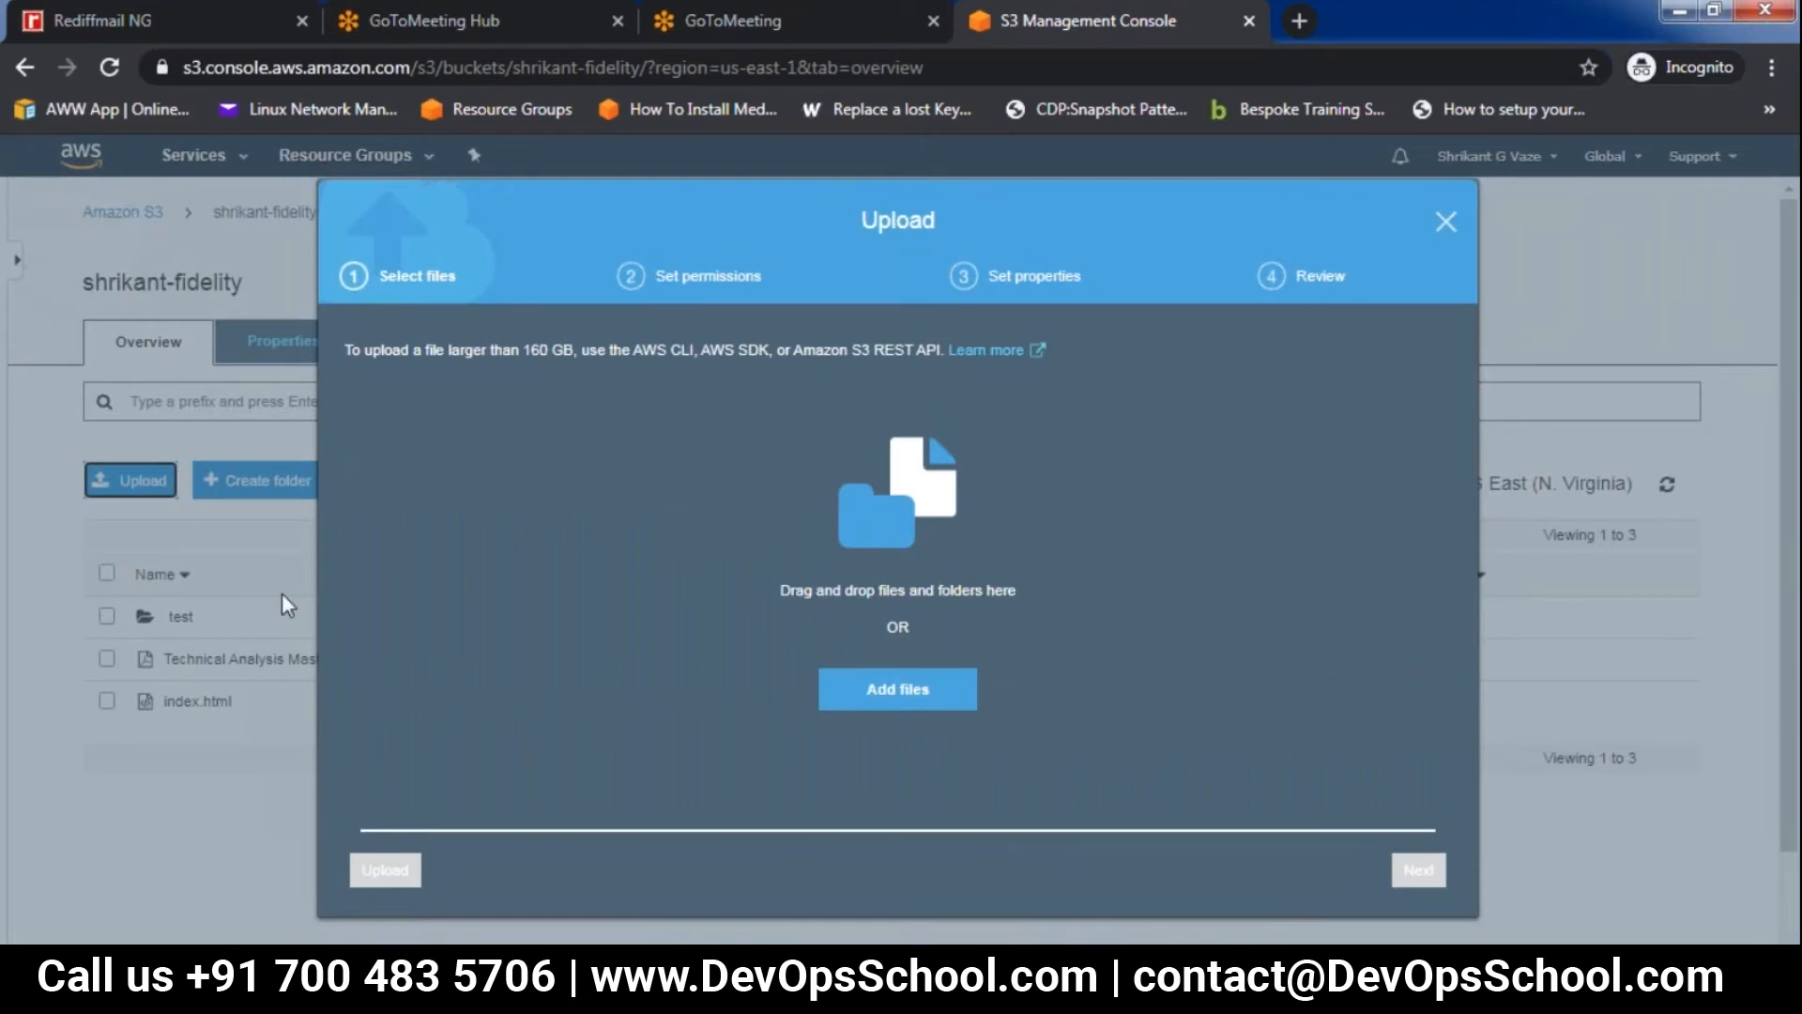
{"action": "left_click", "coordinate": [905, 691]}
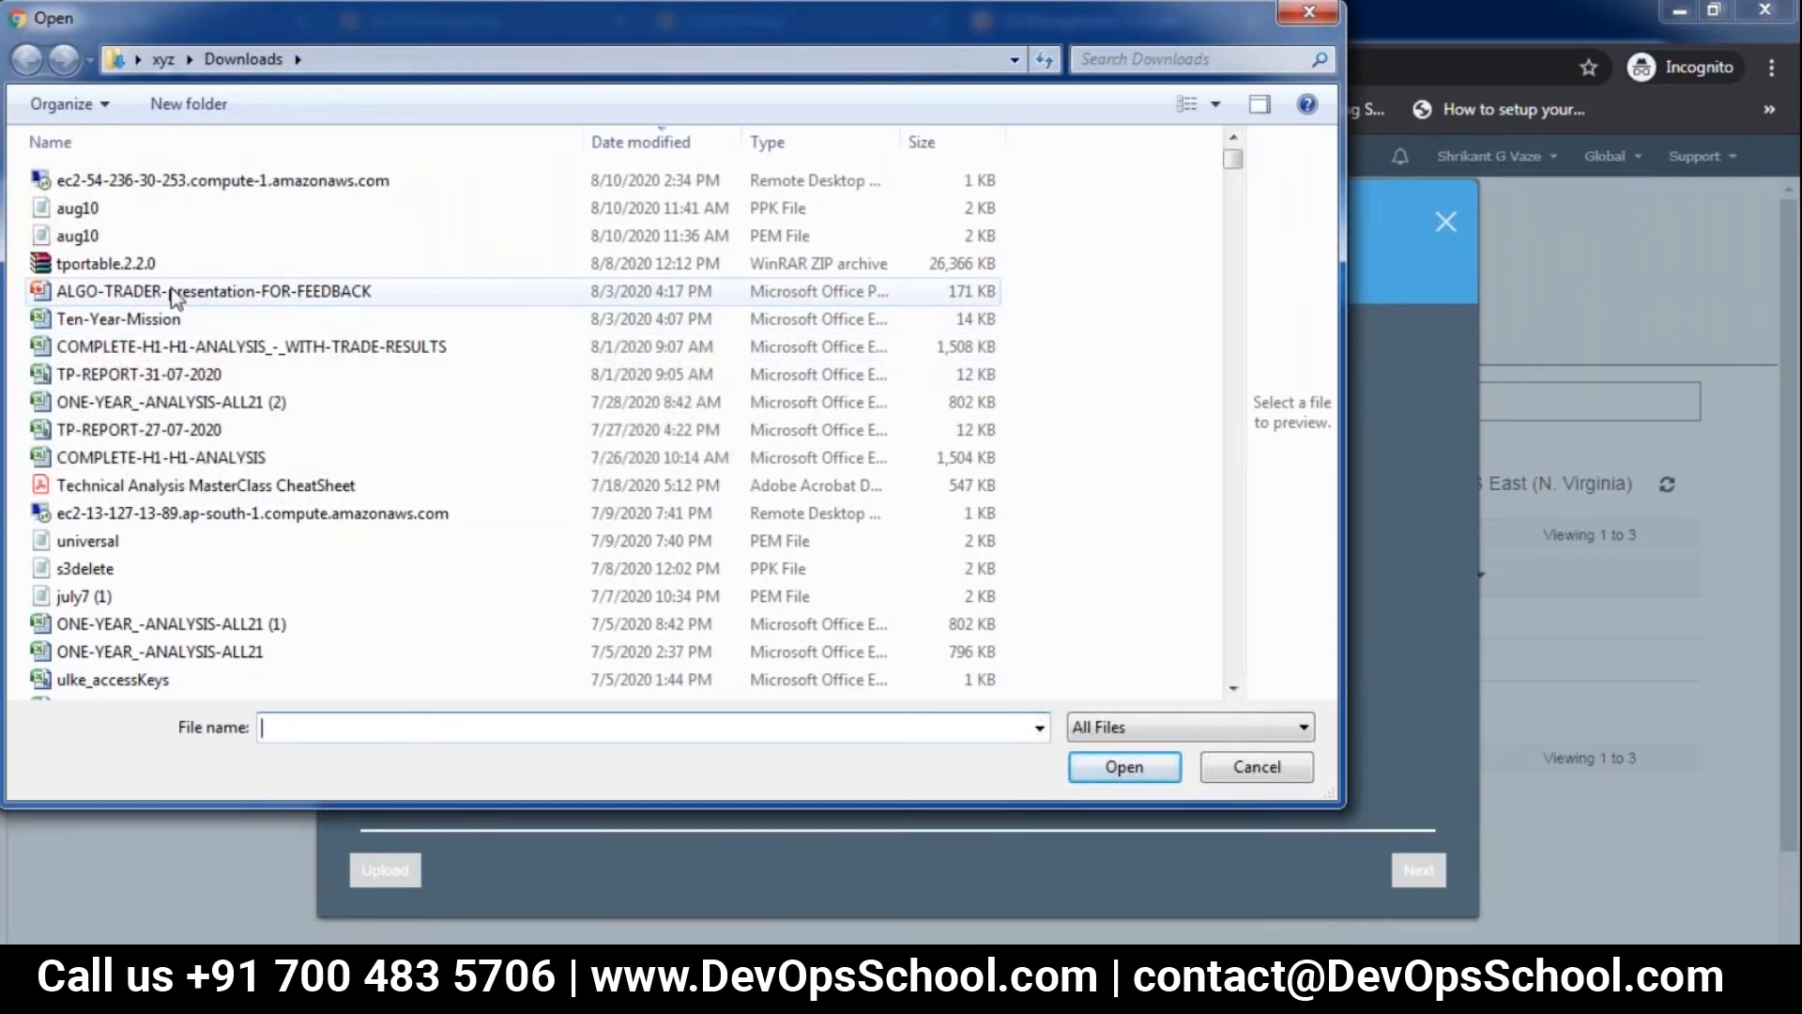
{"action": "left_click", "coordinate": [282, 291]}
{"action": "left_click", "coordinate": [1124, 768]}
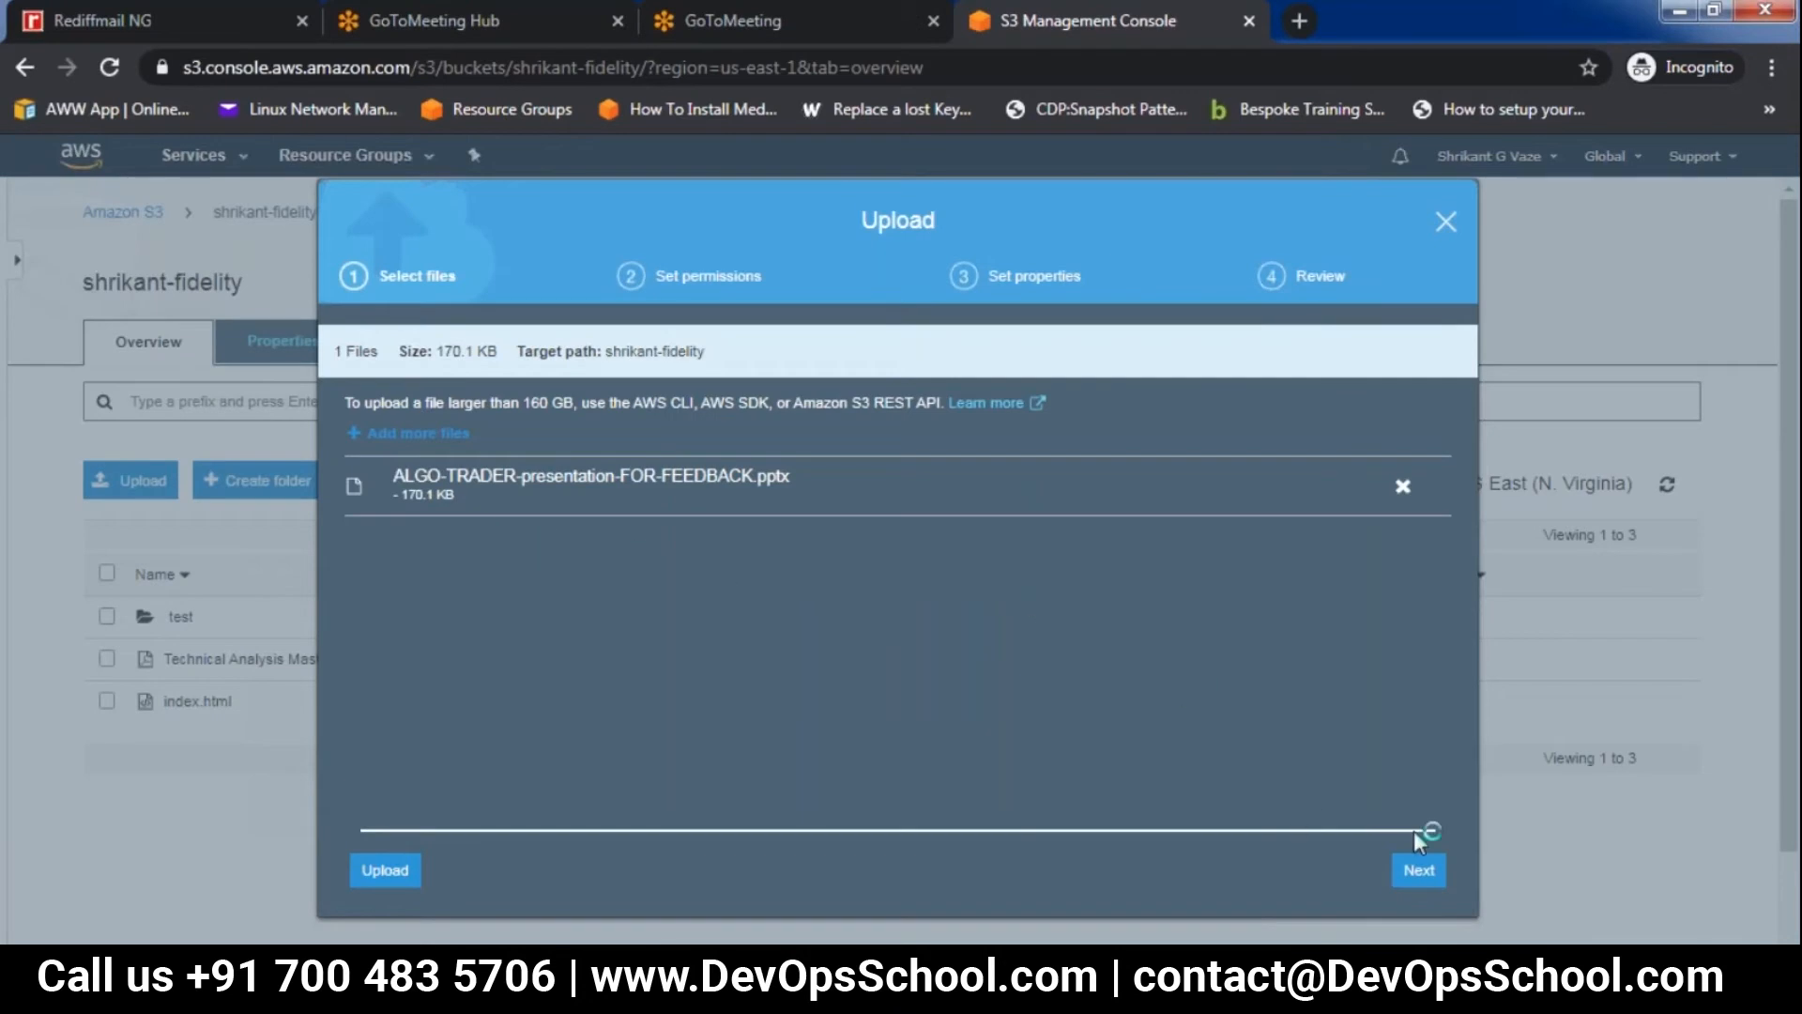
{"action": "left_click", "coordinate": [1418, 871]}
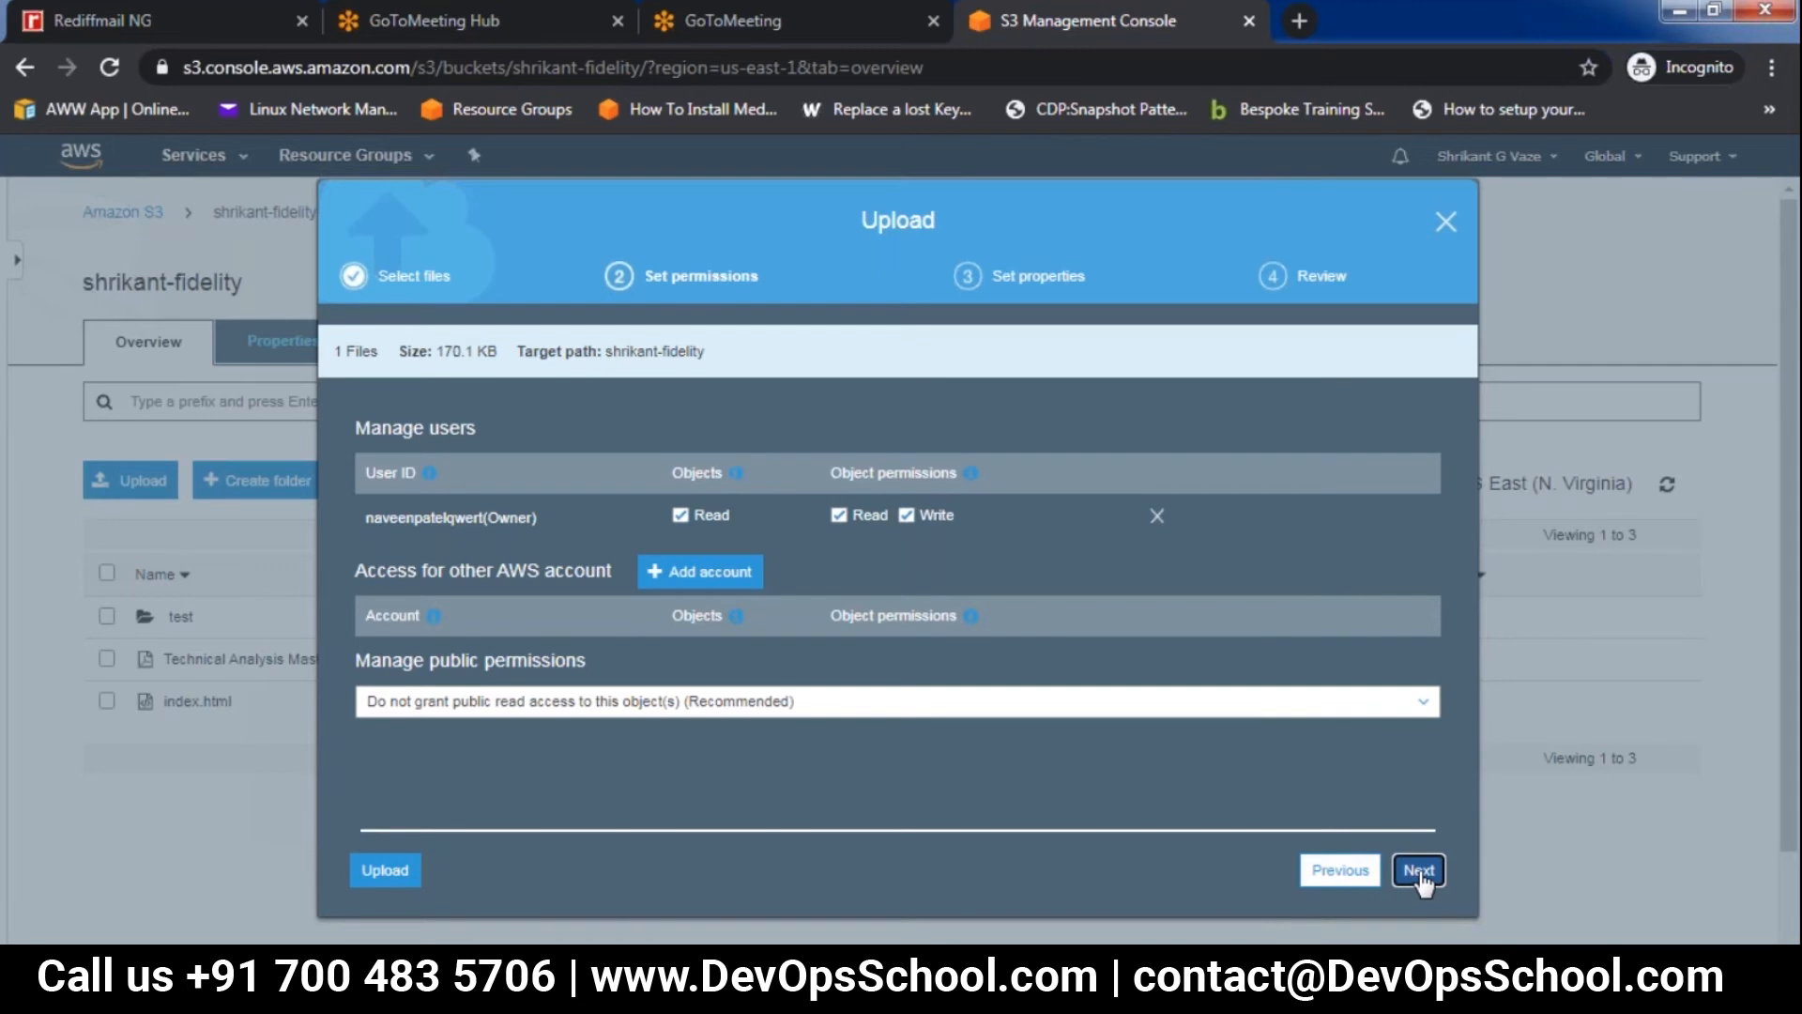
{"action": "left_click", "coordinate": [1419, 870]}
{"action": "left_click", "coordinate": [1421, 871]}
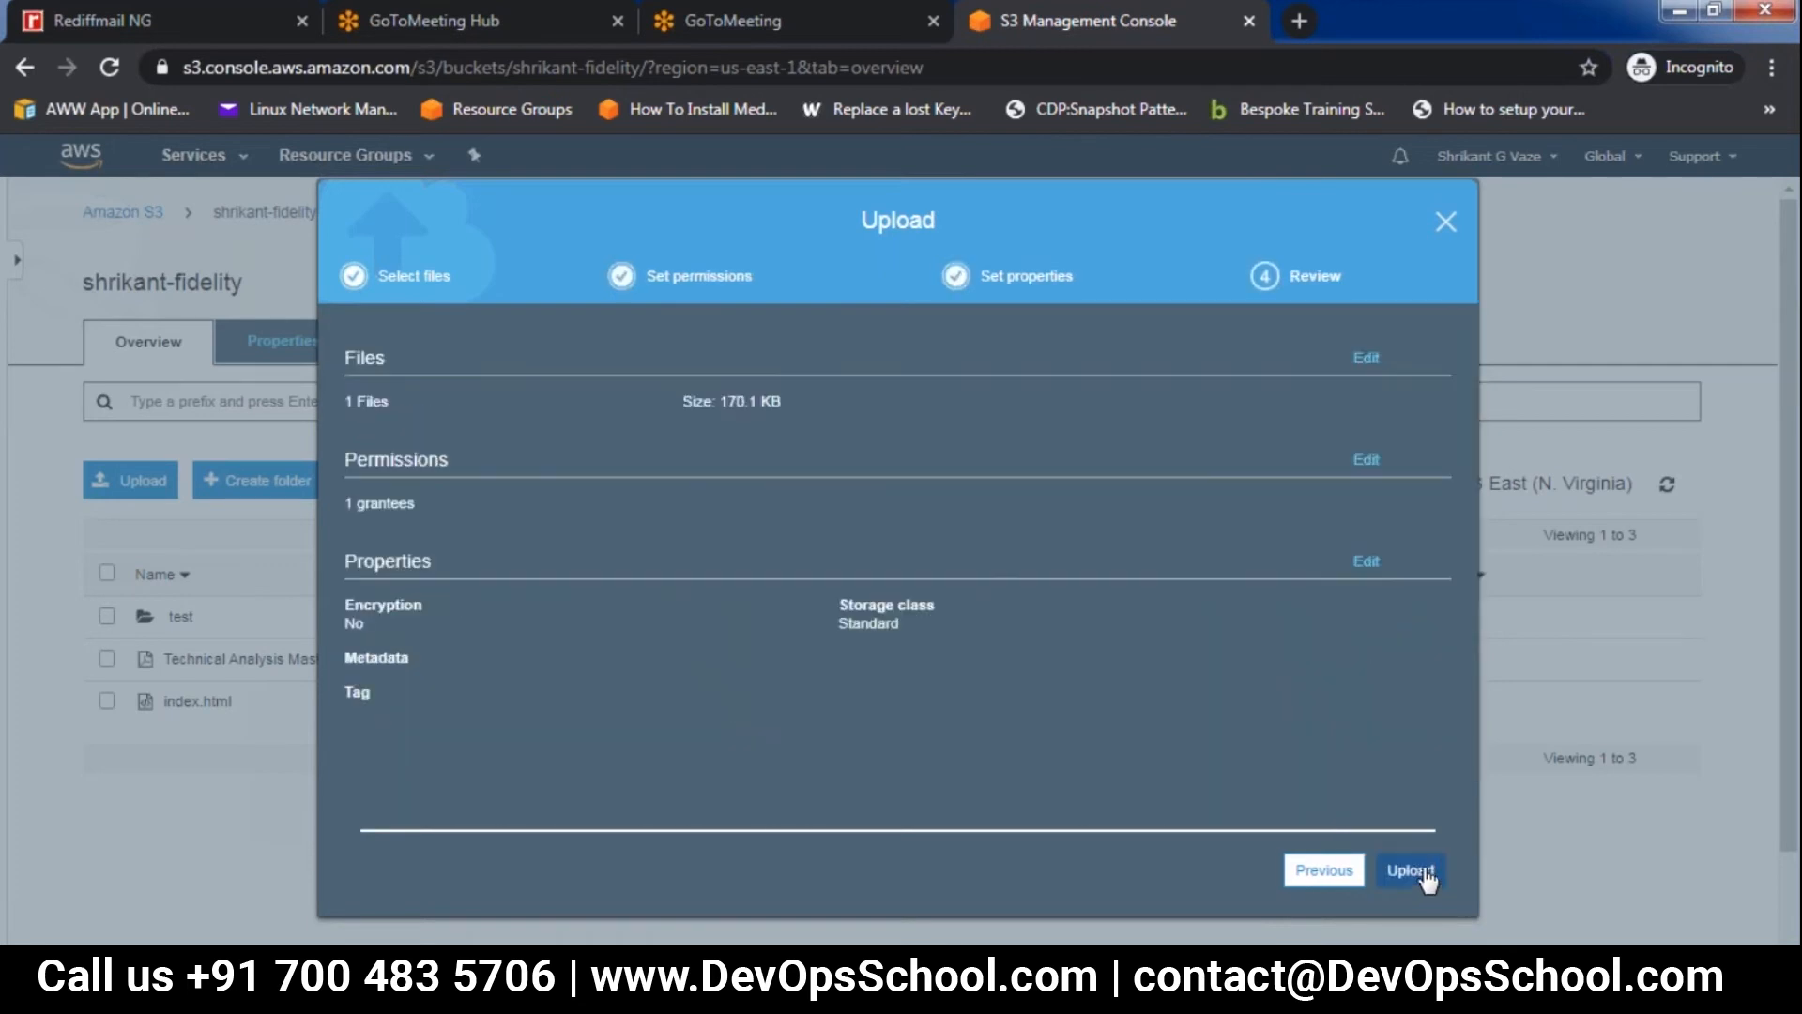
{"action": "left_click", "coordinate": [1426, 875]}
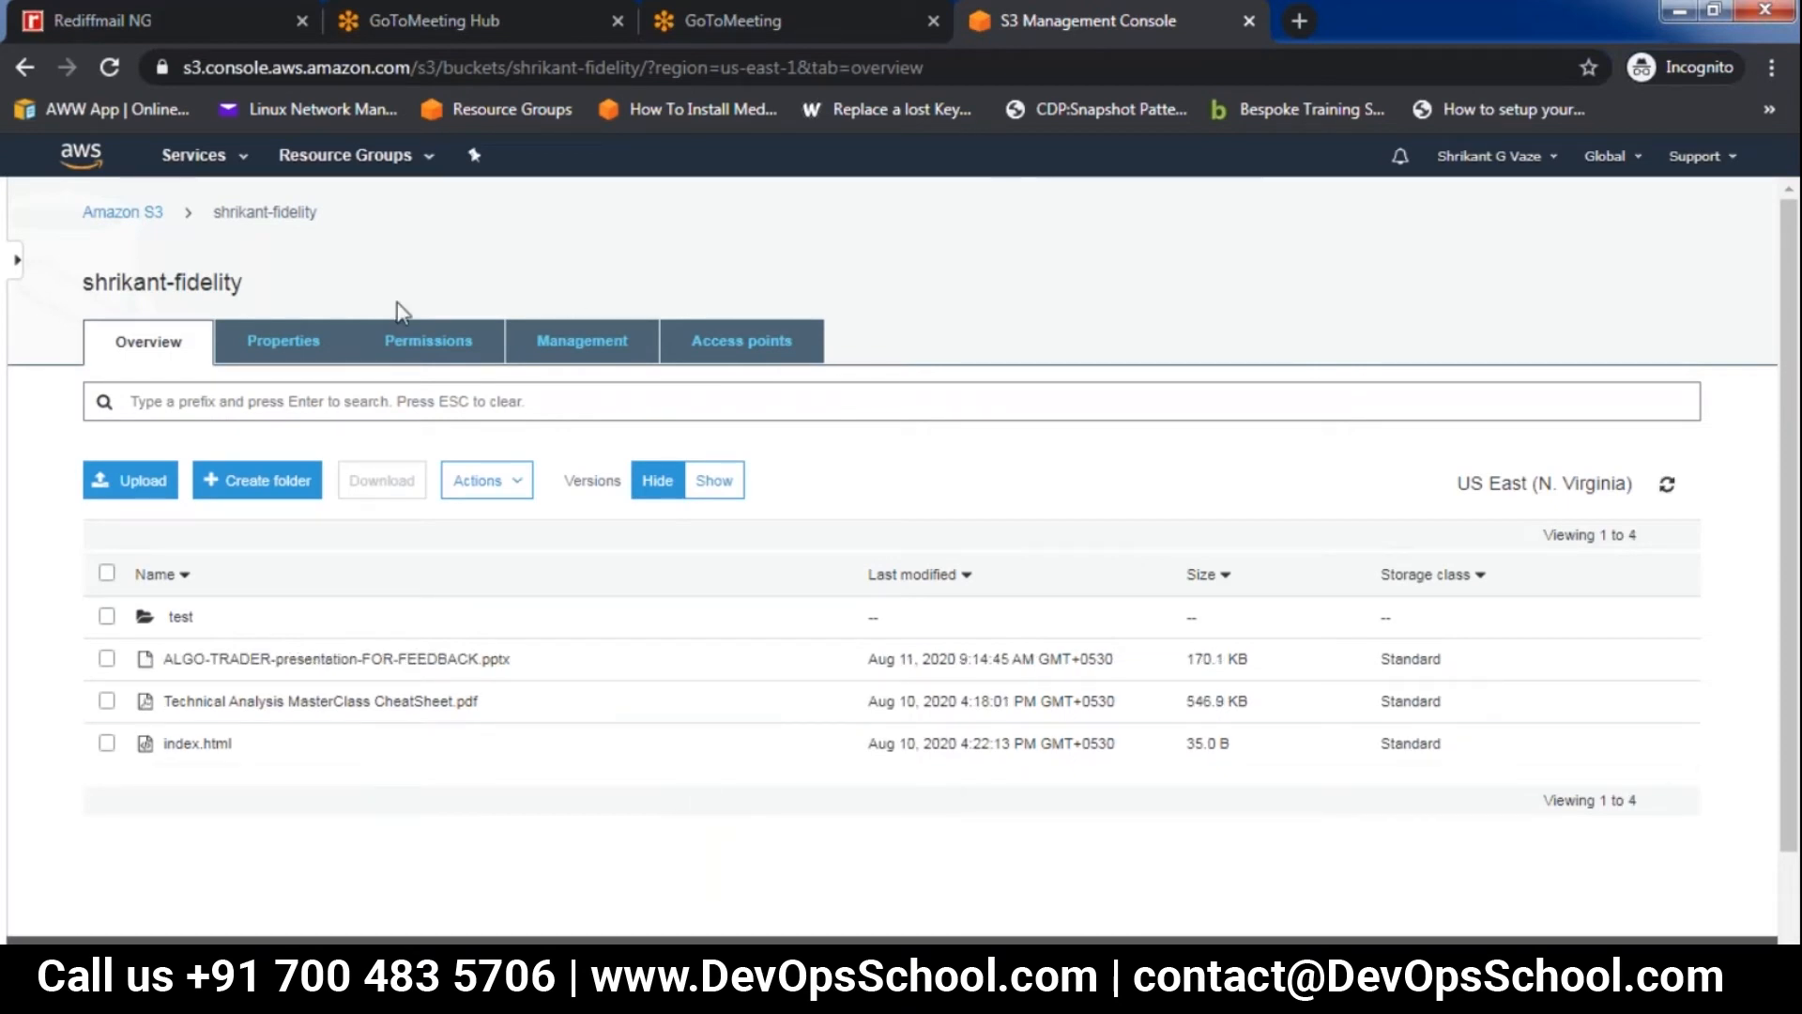
Refresh the contents of the destination bucket in US East (Ohio) to check for the replicated file, and return to the bucket list
{"action": "left_click", "coordinate": [120, 214]}
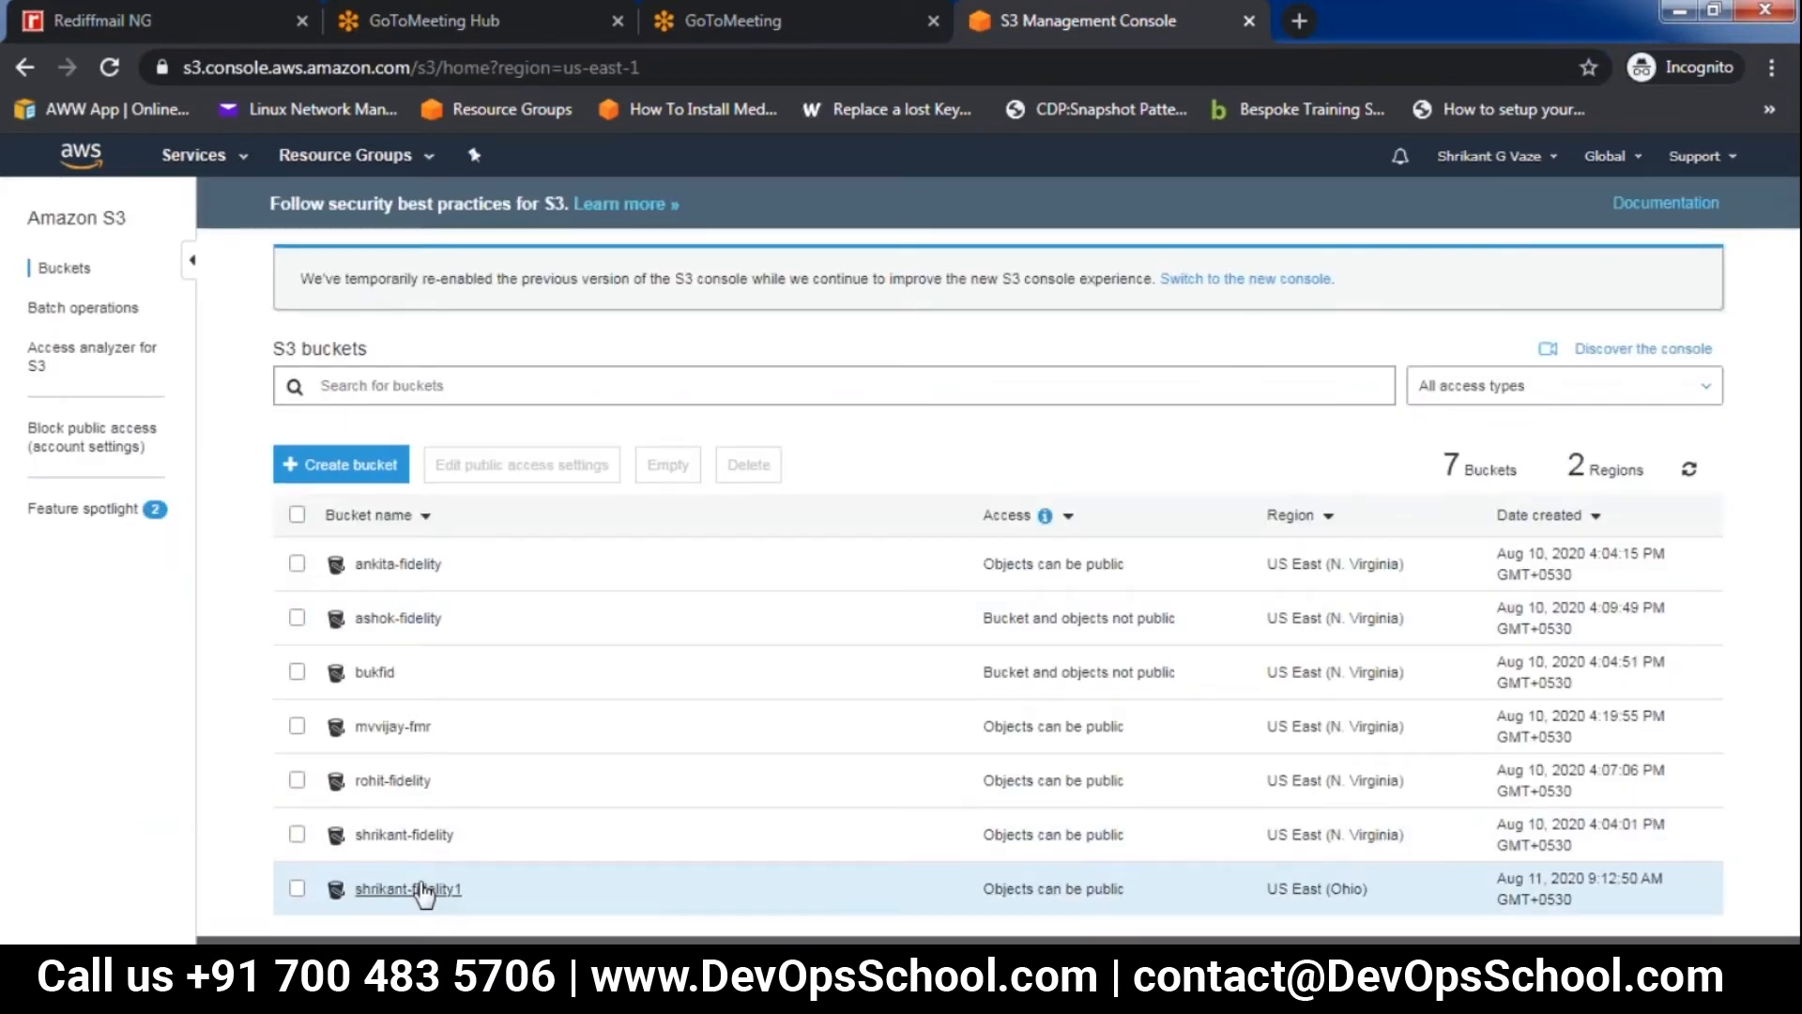
{"action": "left_click", "coordinate": [410, 889]}
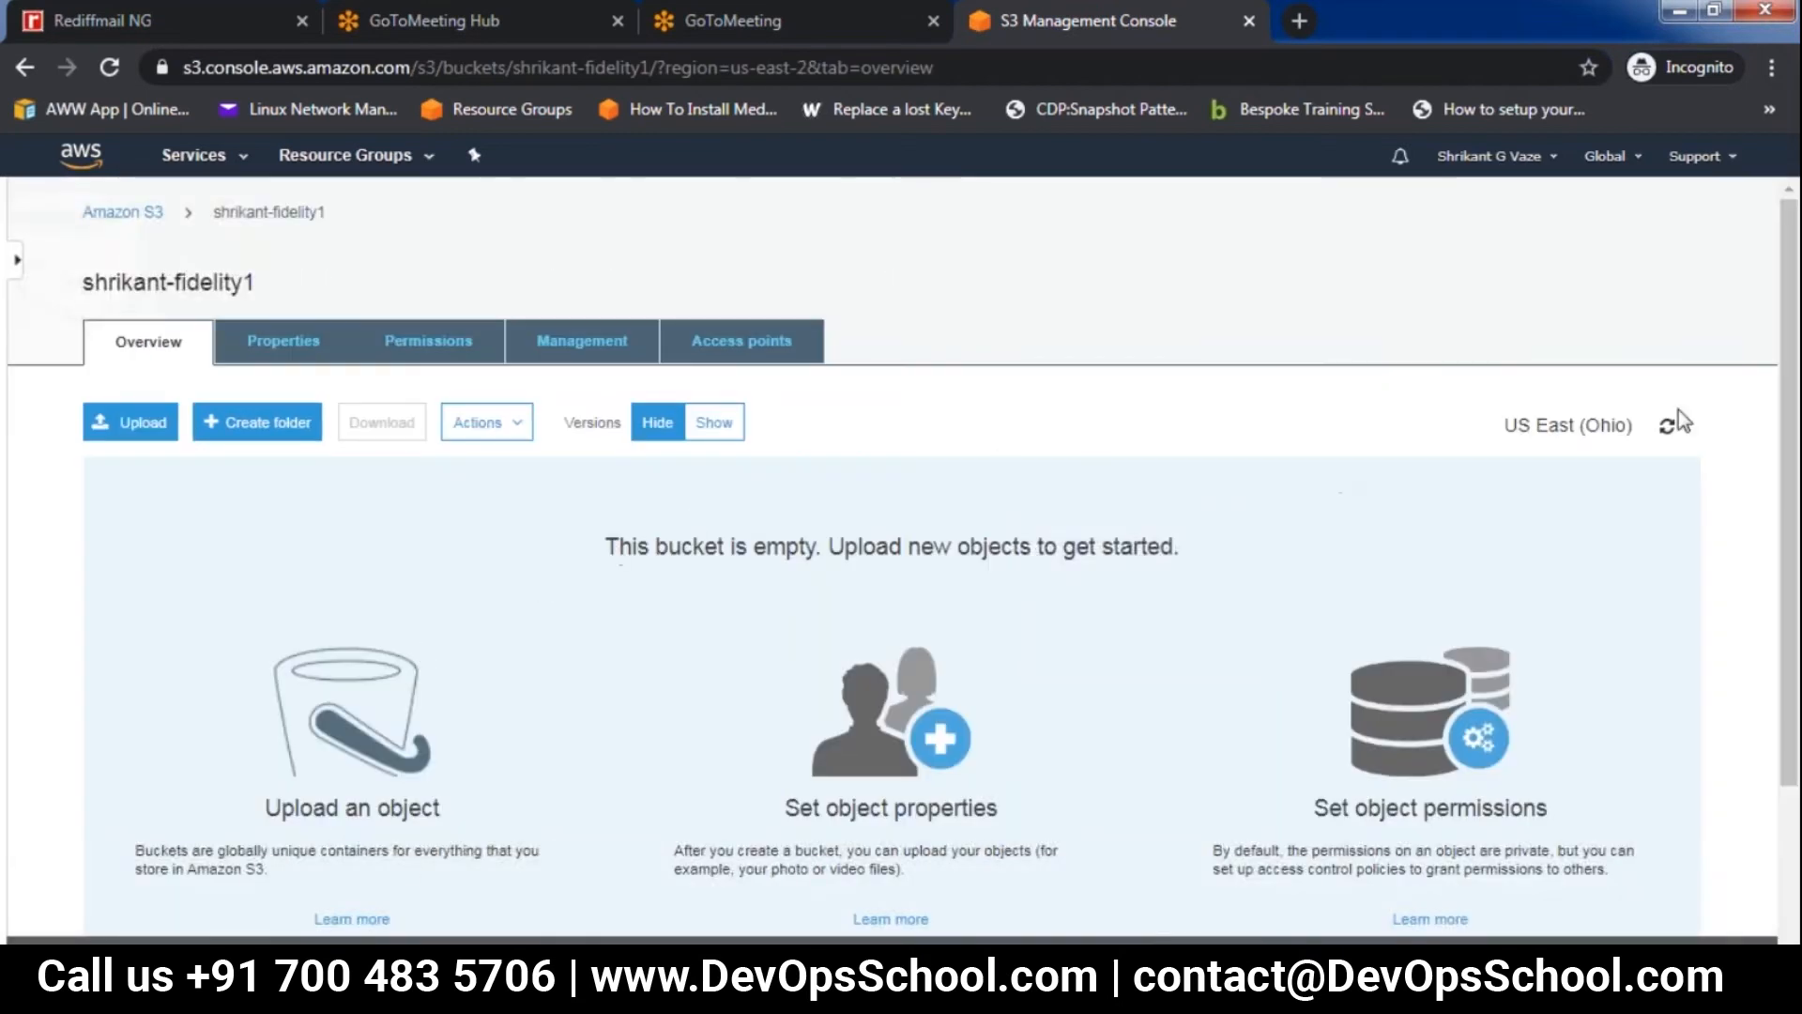
{"action": "left_click", "coordinate": [1668, 428]}
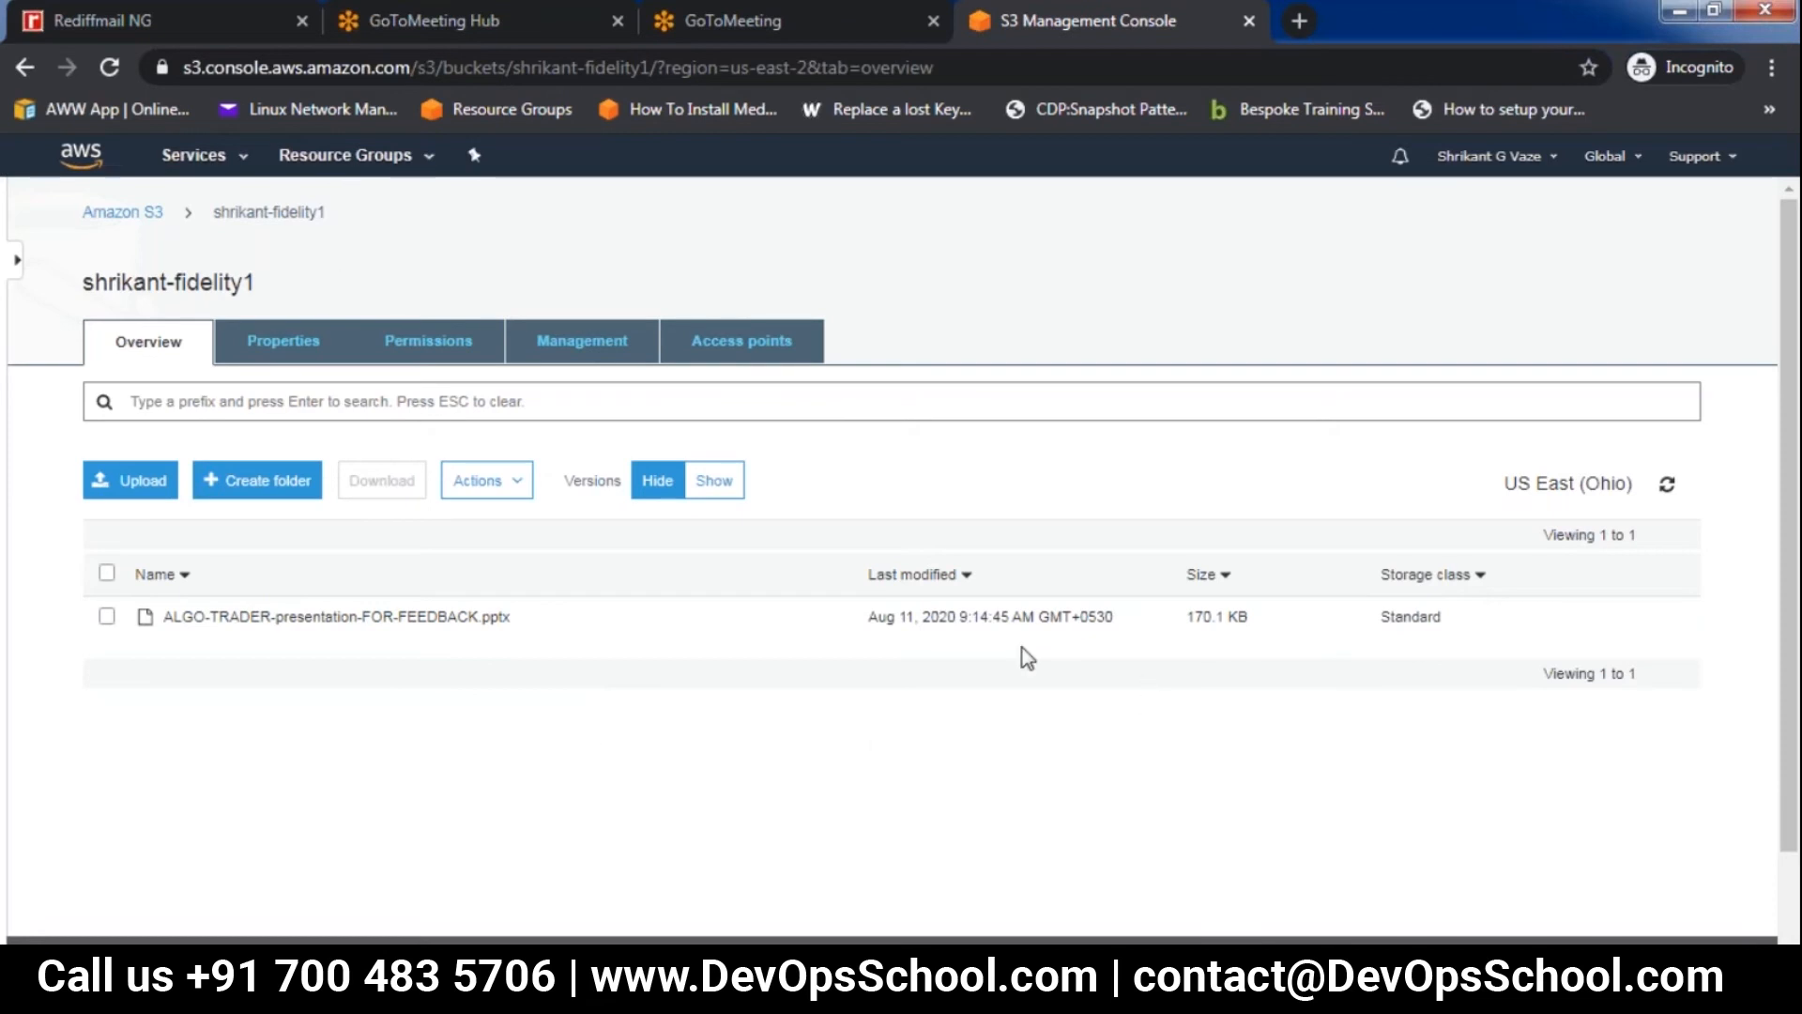
{"action": "left_click", "coordinate": [136, 214]}
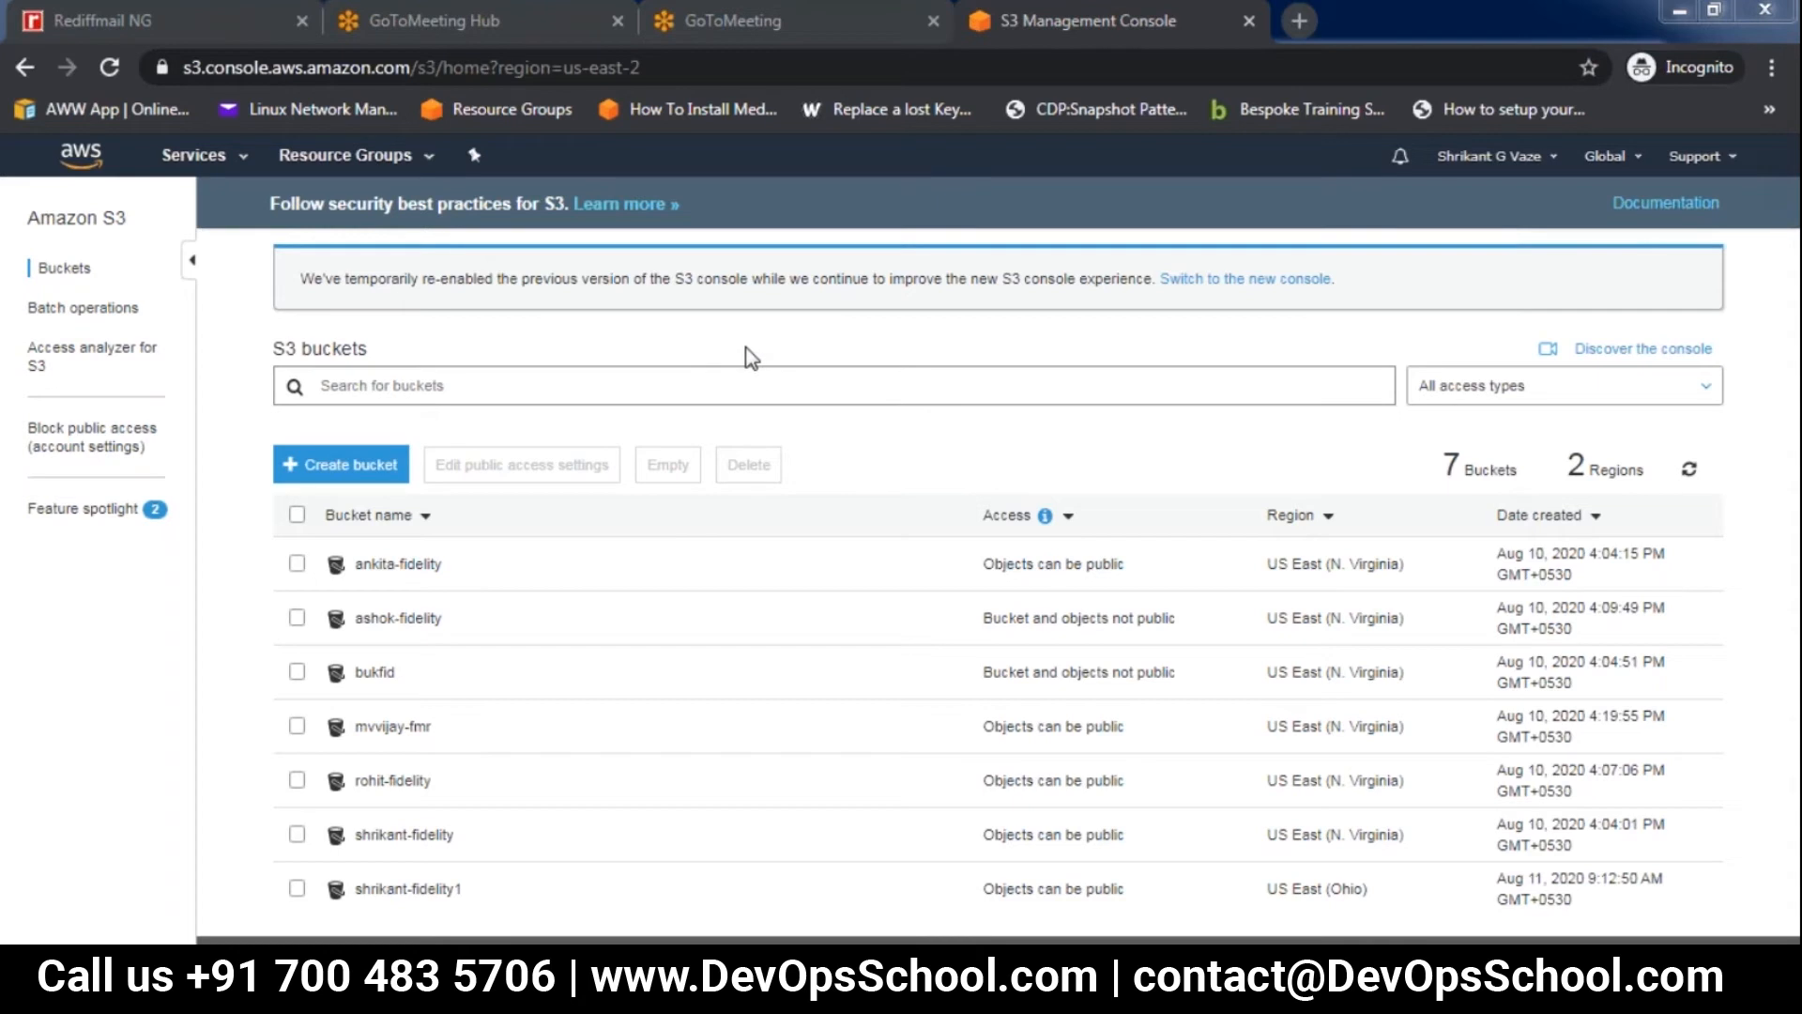
Switch to the EC2 console in the us-east-2 region and reload its page
{"action": "left_click", "coordinate": [233, 159]}
{"action": "left_click", "coordinate": [329, 324]}
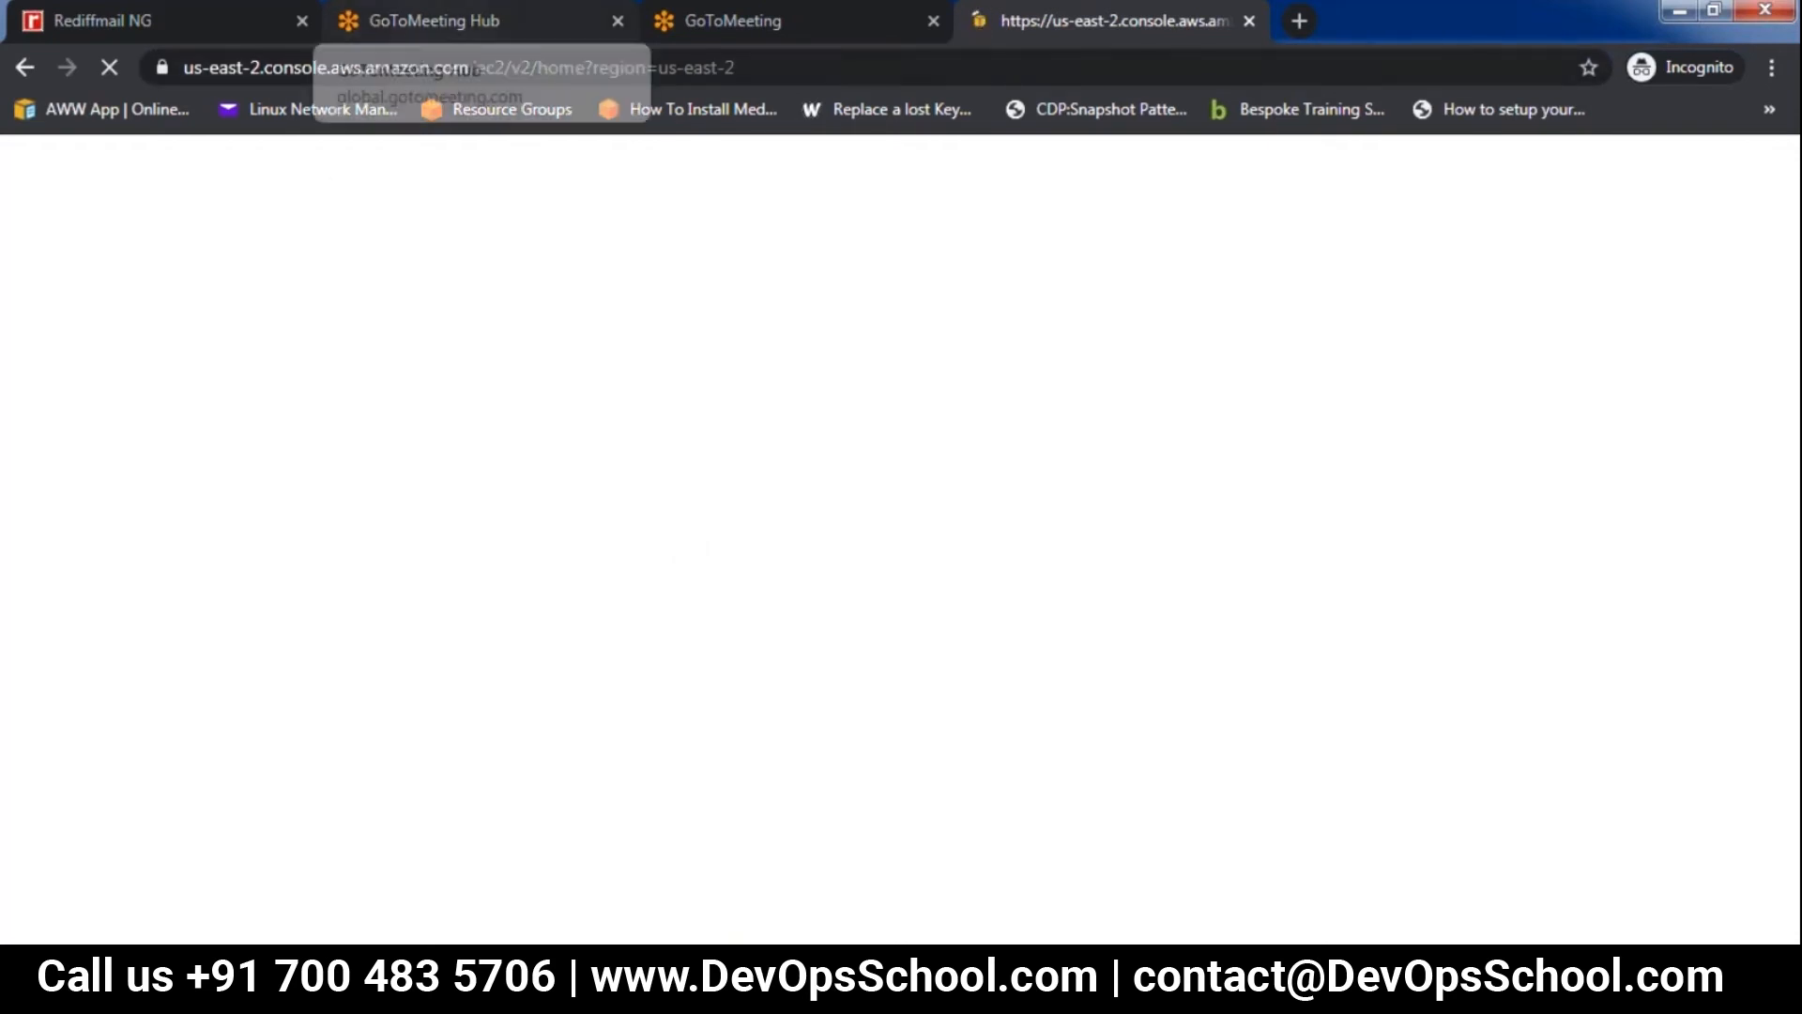
{"action": "left_click", "coordinate": [775, 63]}
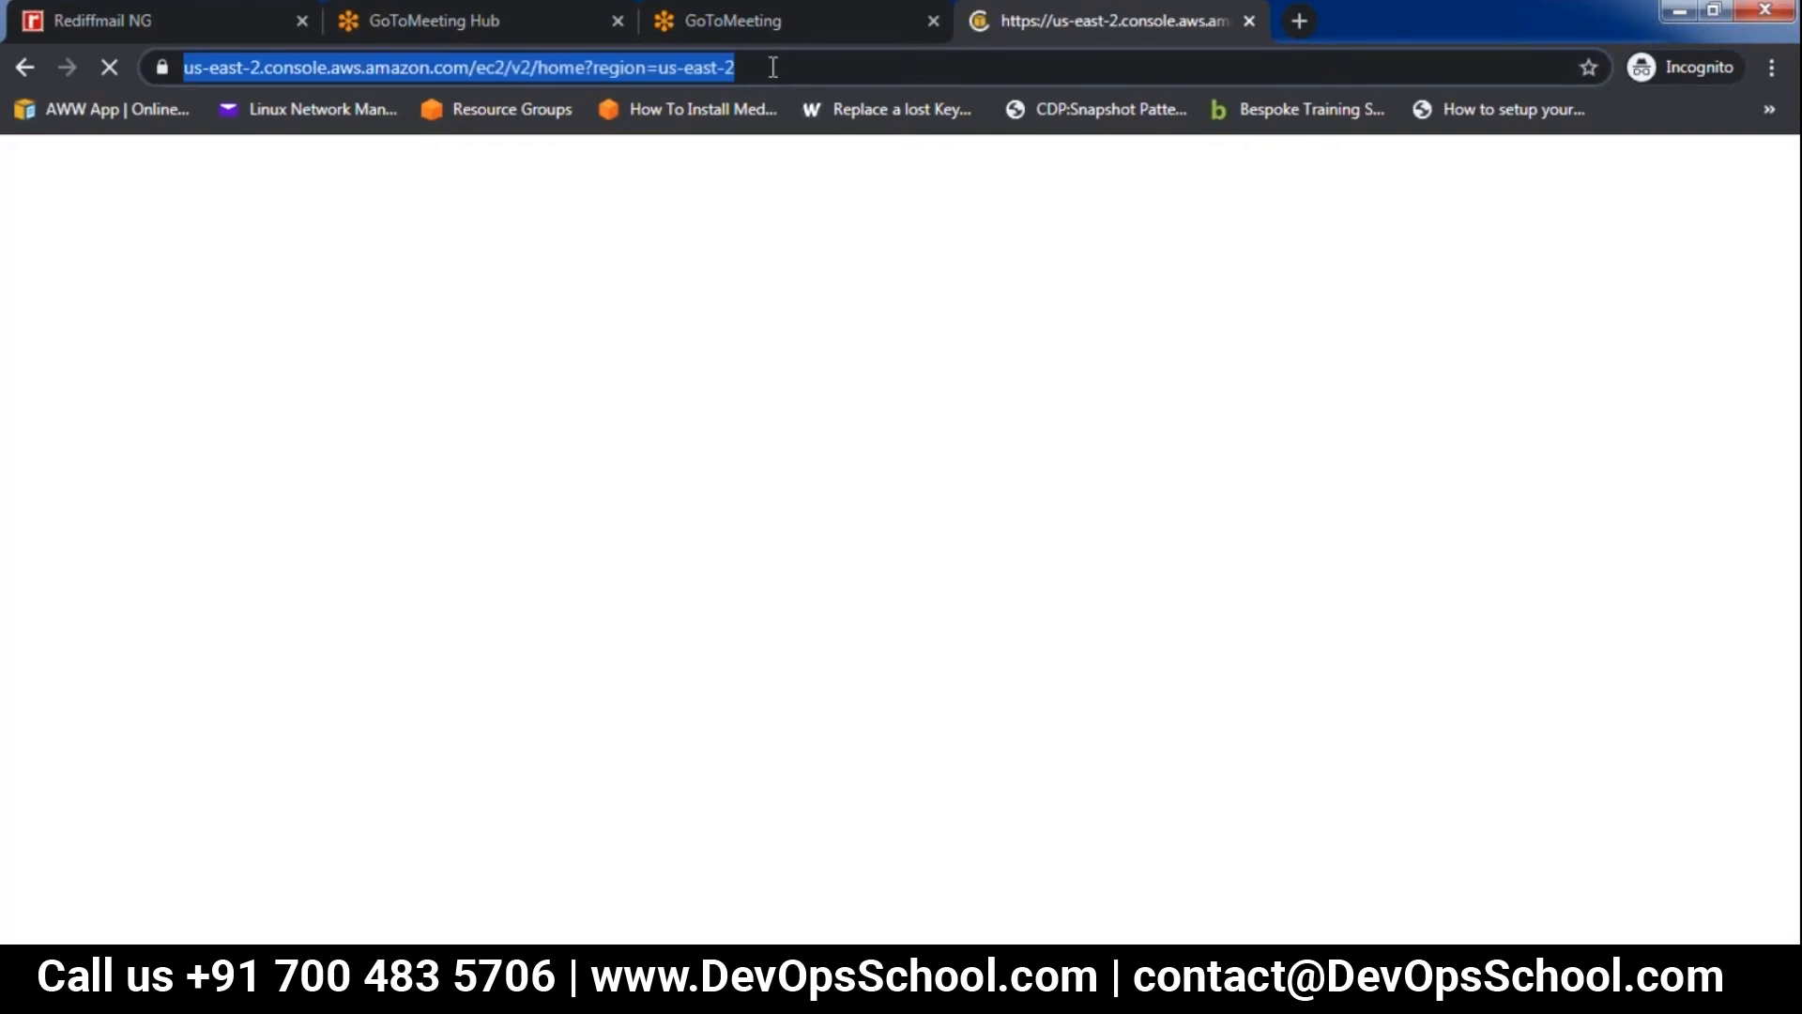
{"action": "key", "text": "Return"}
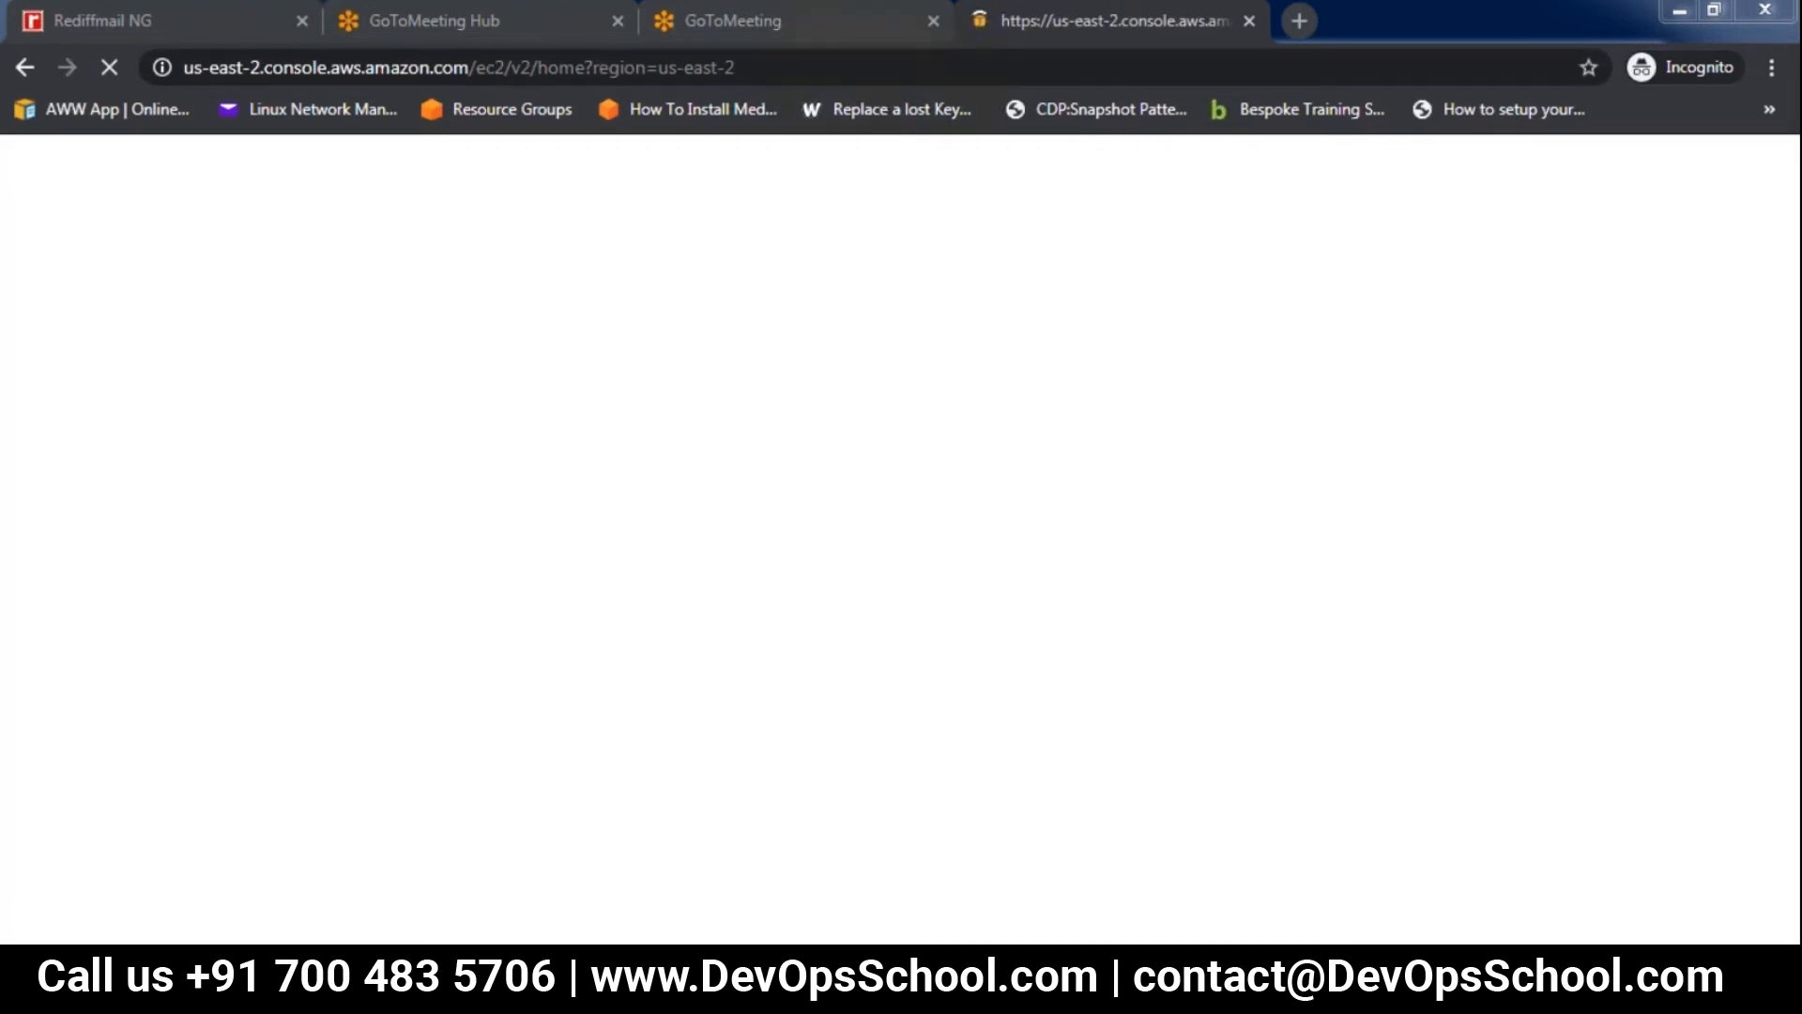
{"action": "key", "text": "super"}
{"action": "key", "text": "super"}
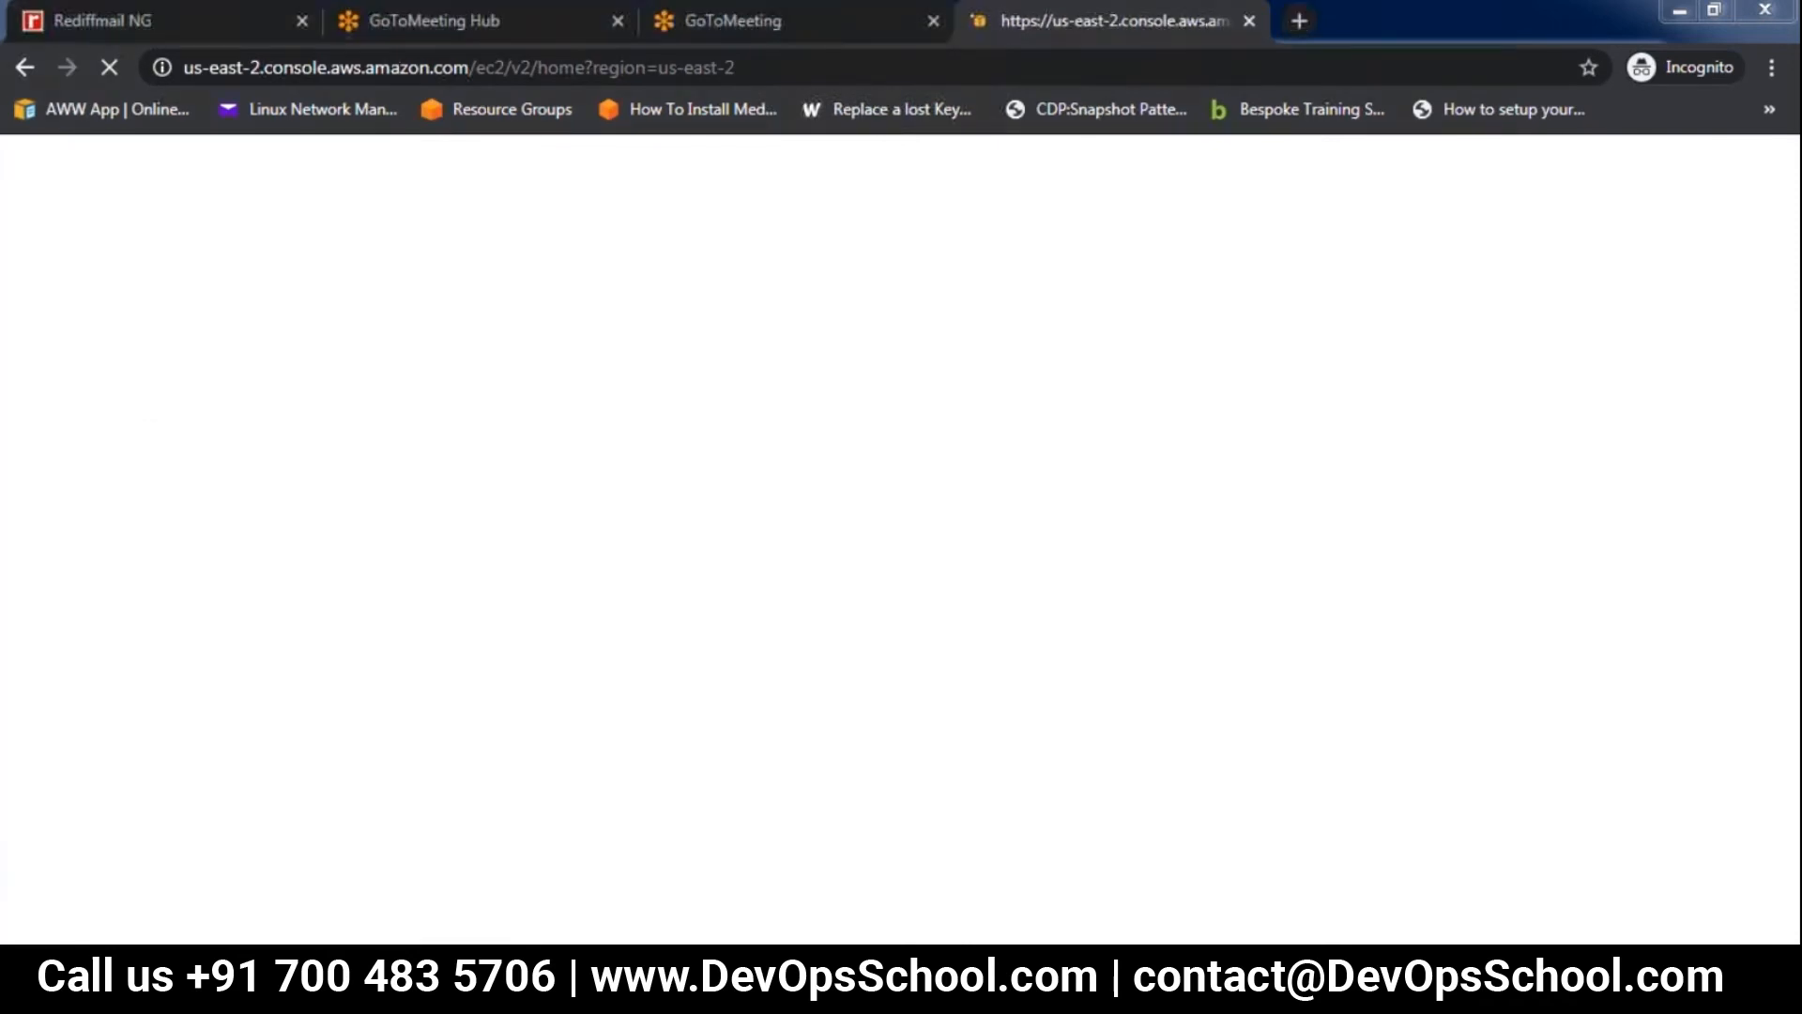
{"action": "left_click", "coordinate": [768, 75]}
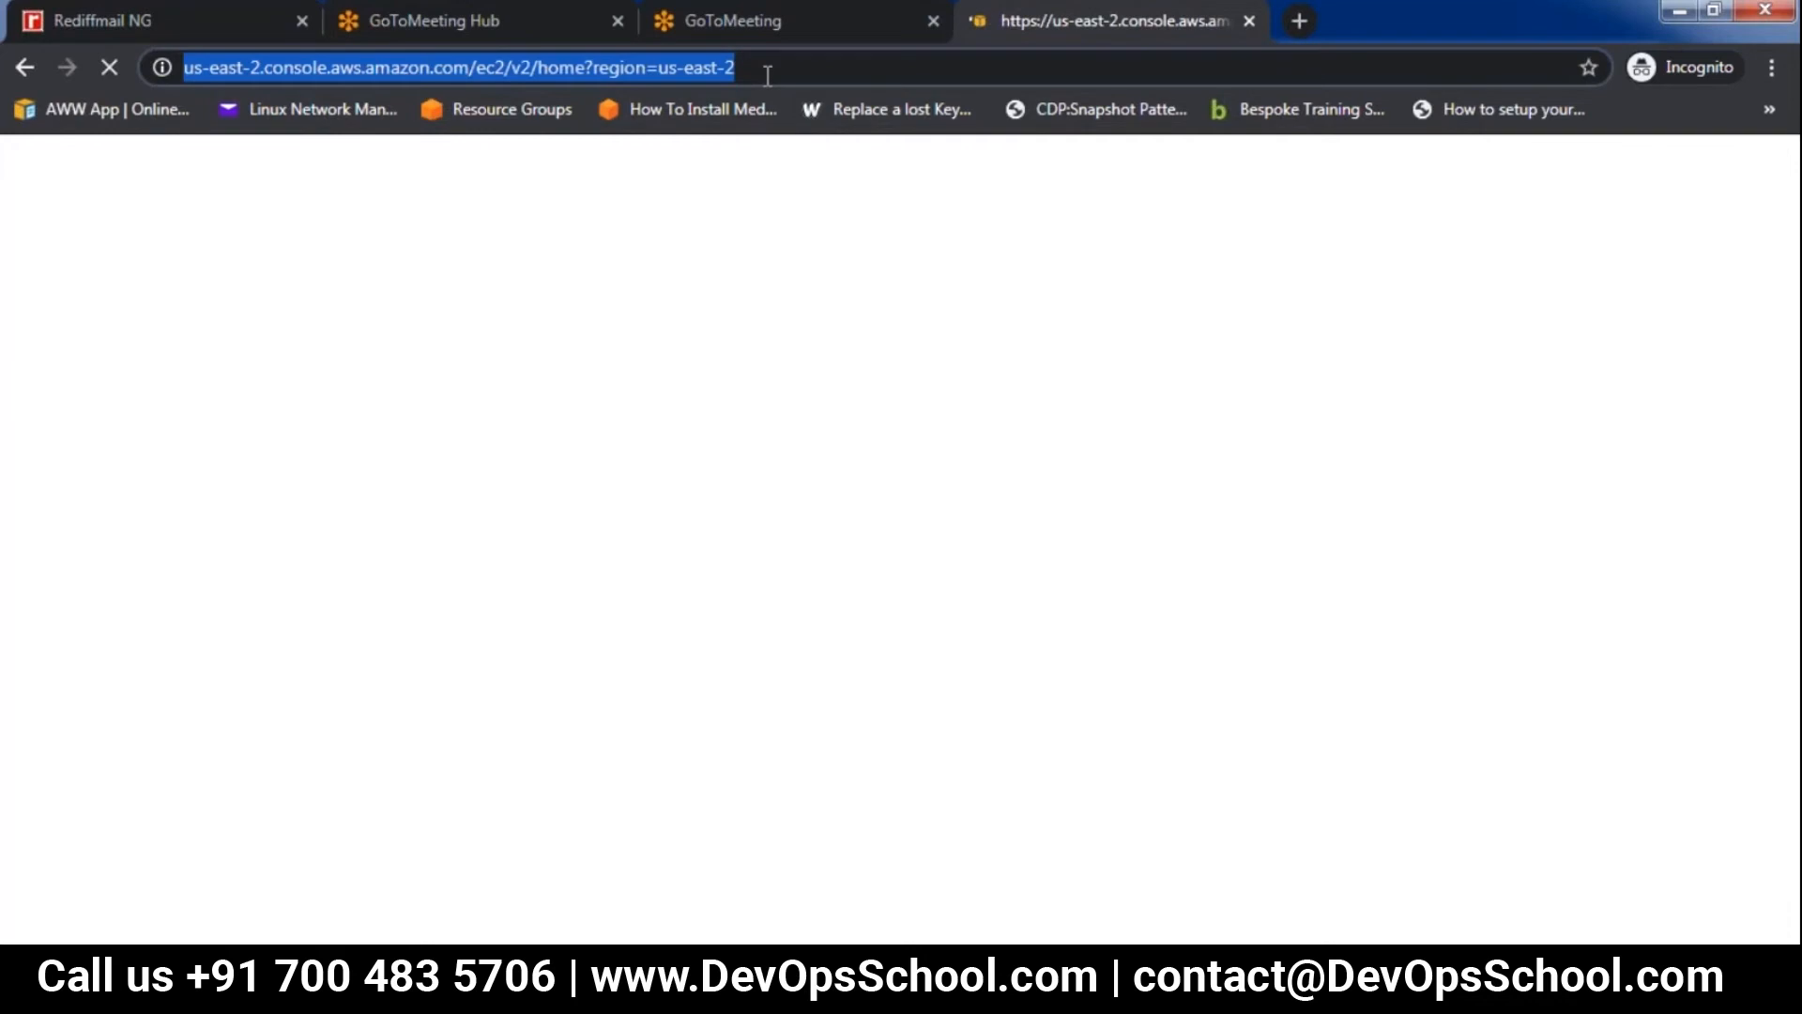
{"action": "key", "text": "Return"}
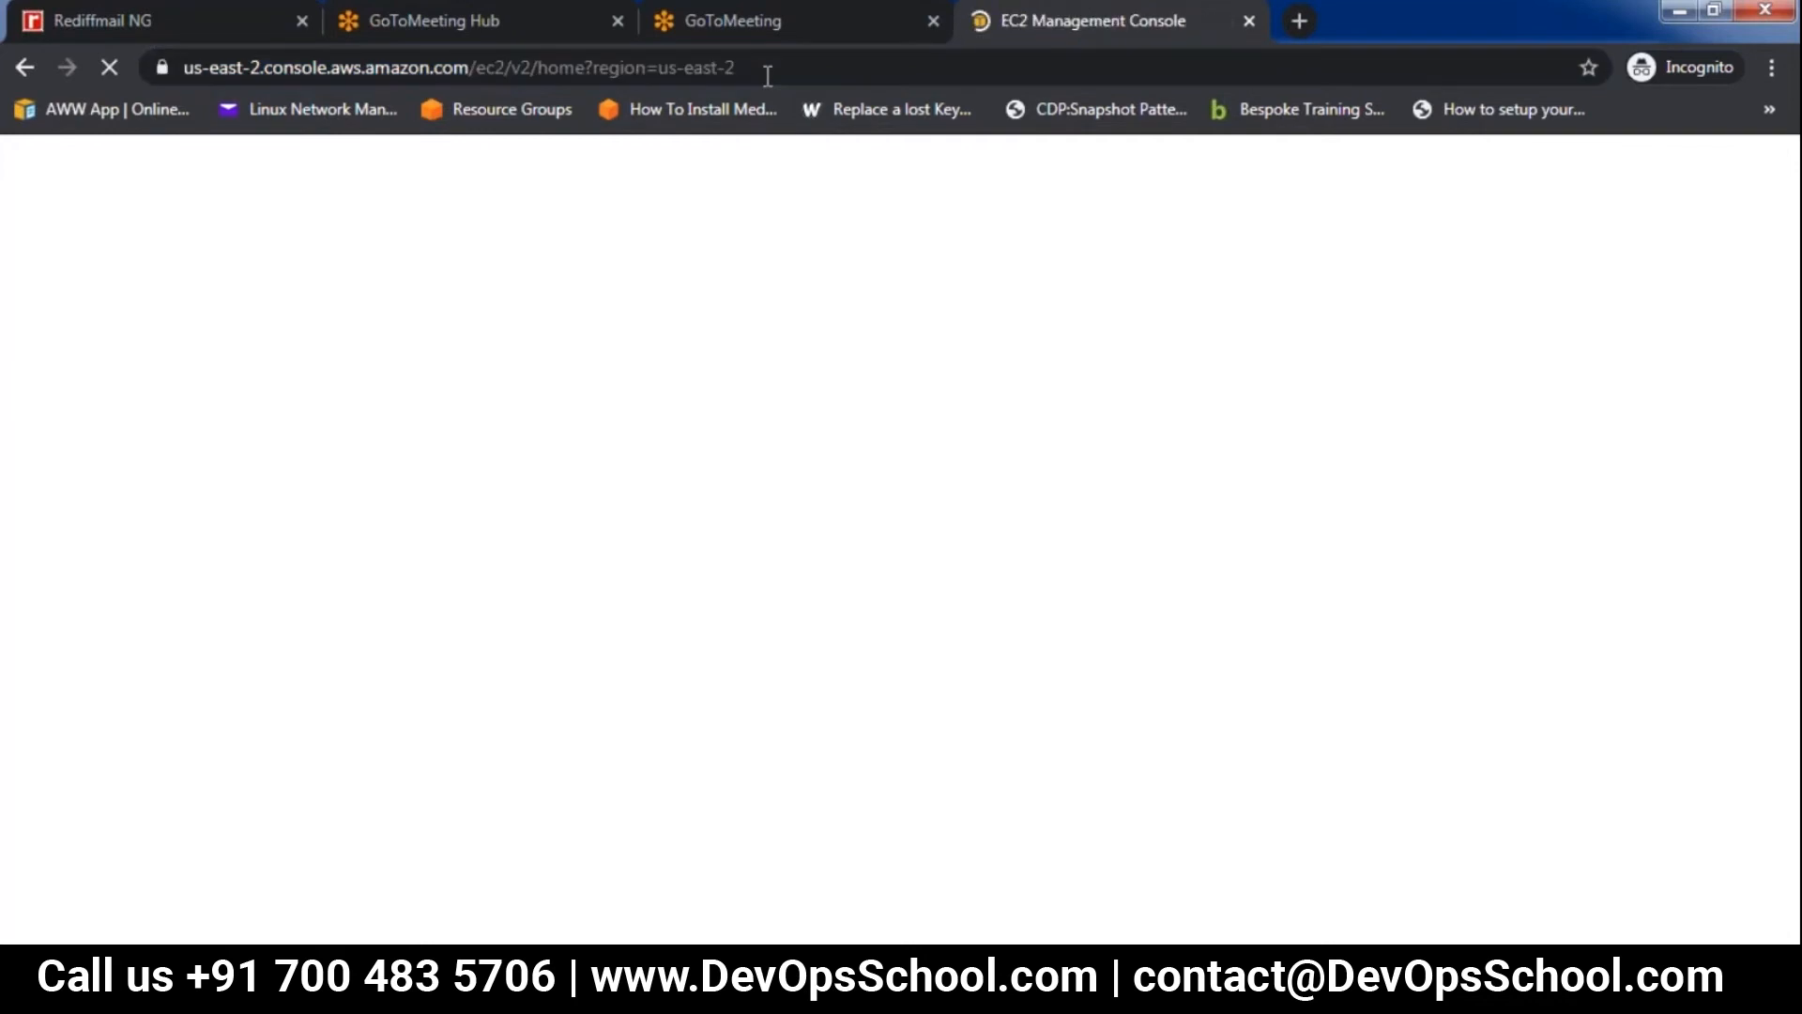
{"action": "left_click", "coordinate": [768, 75]}
{"action": "key", "text": "BackSpace"}
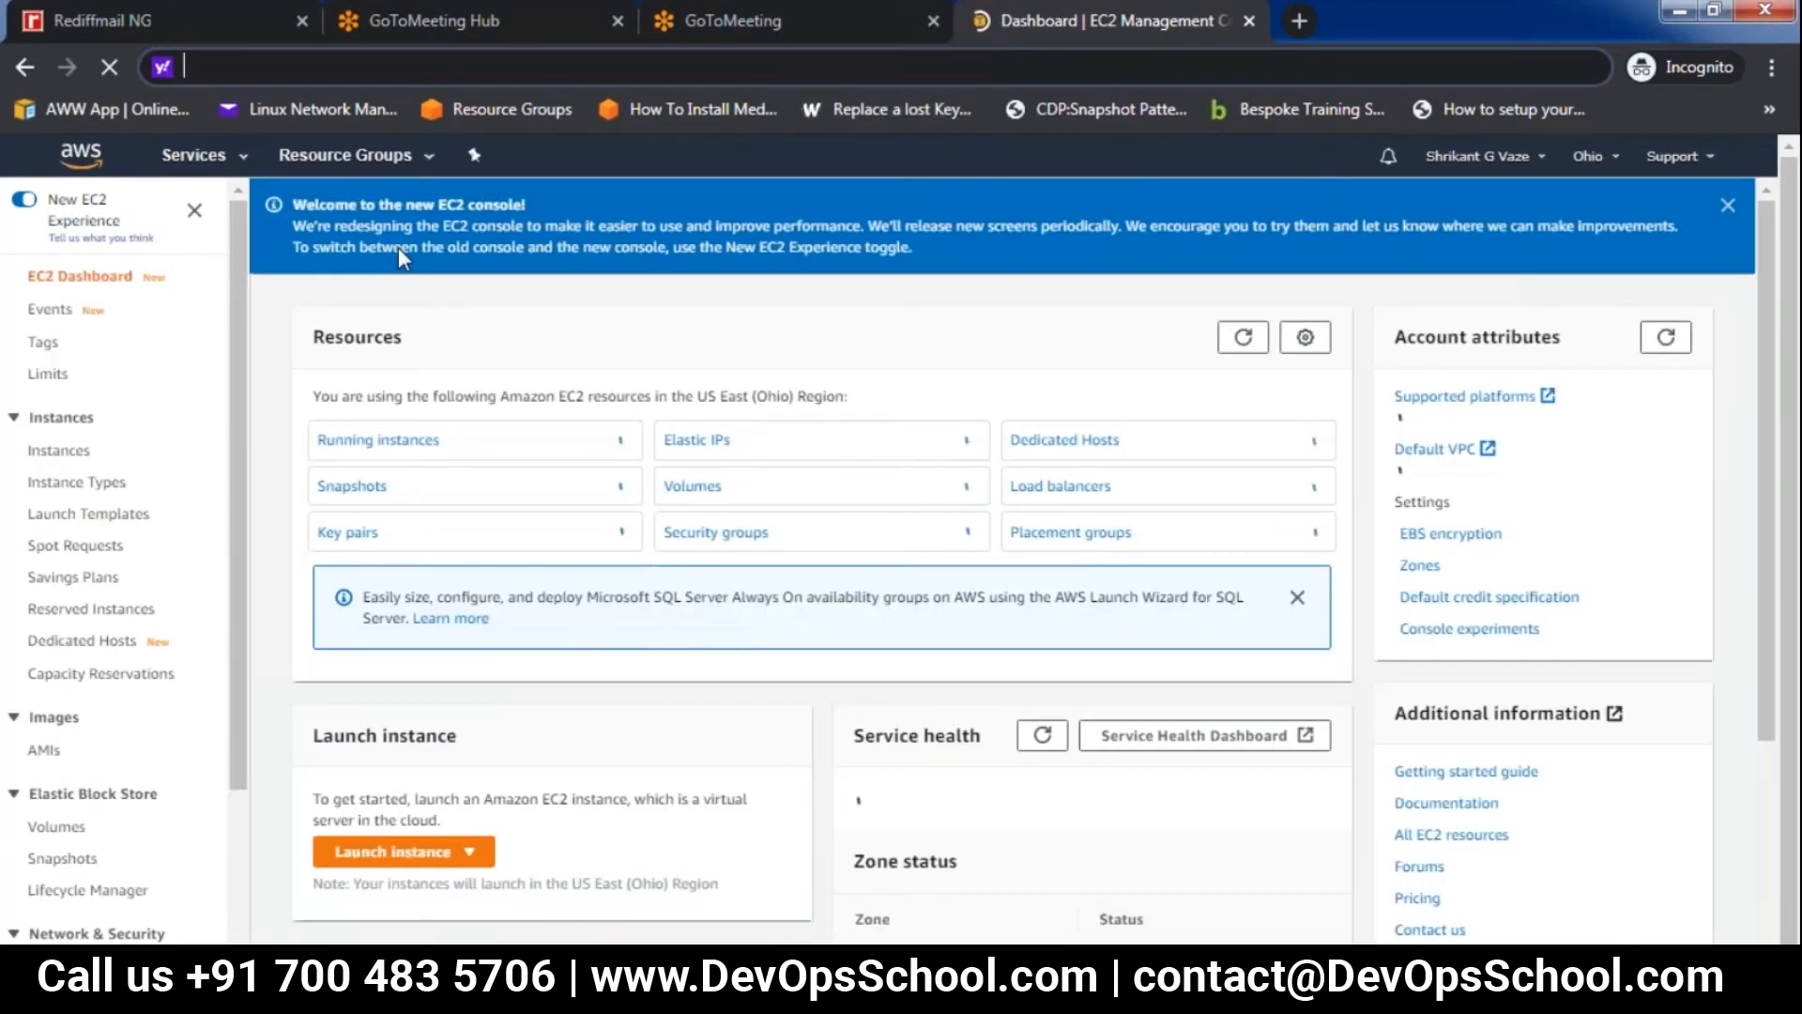
Change the EC2 region to US East (N. Virginia) and show its running instances
{"action": "left_click", "coordinate": [1596, 156]}
{"action": "left_click", "coordinate": [1428, 209]}
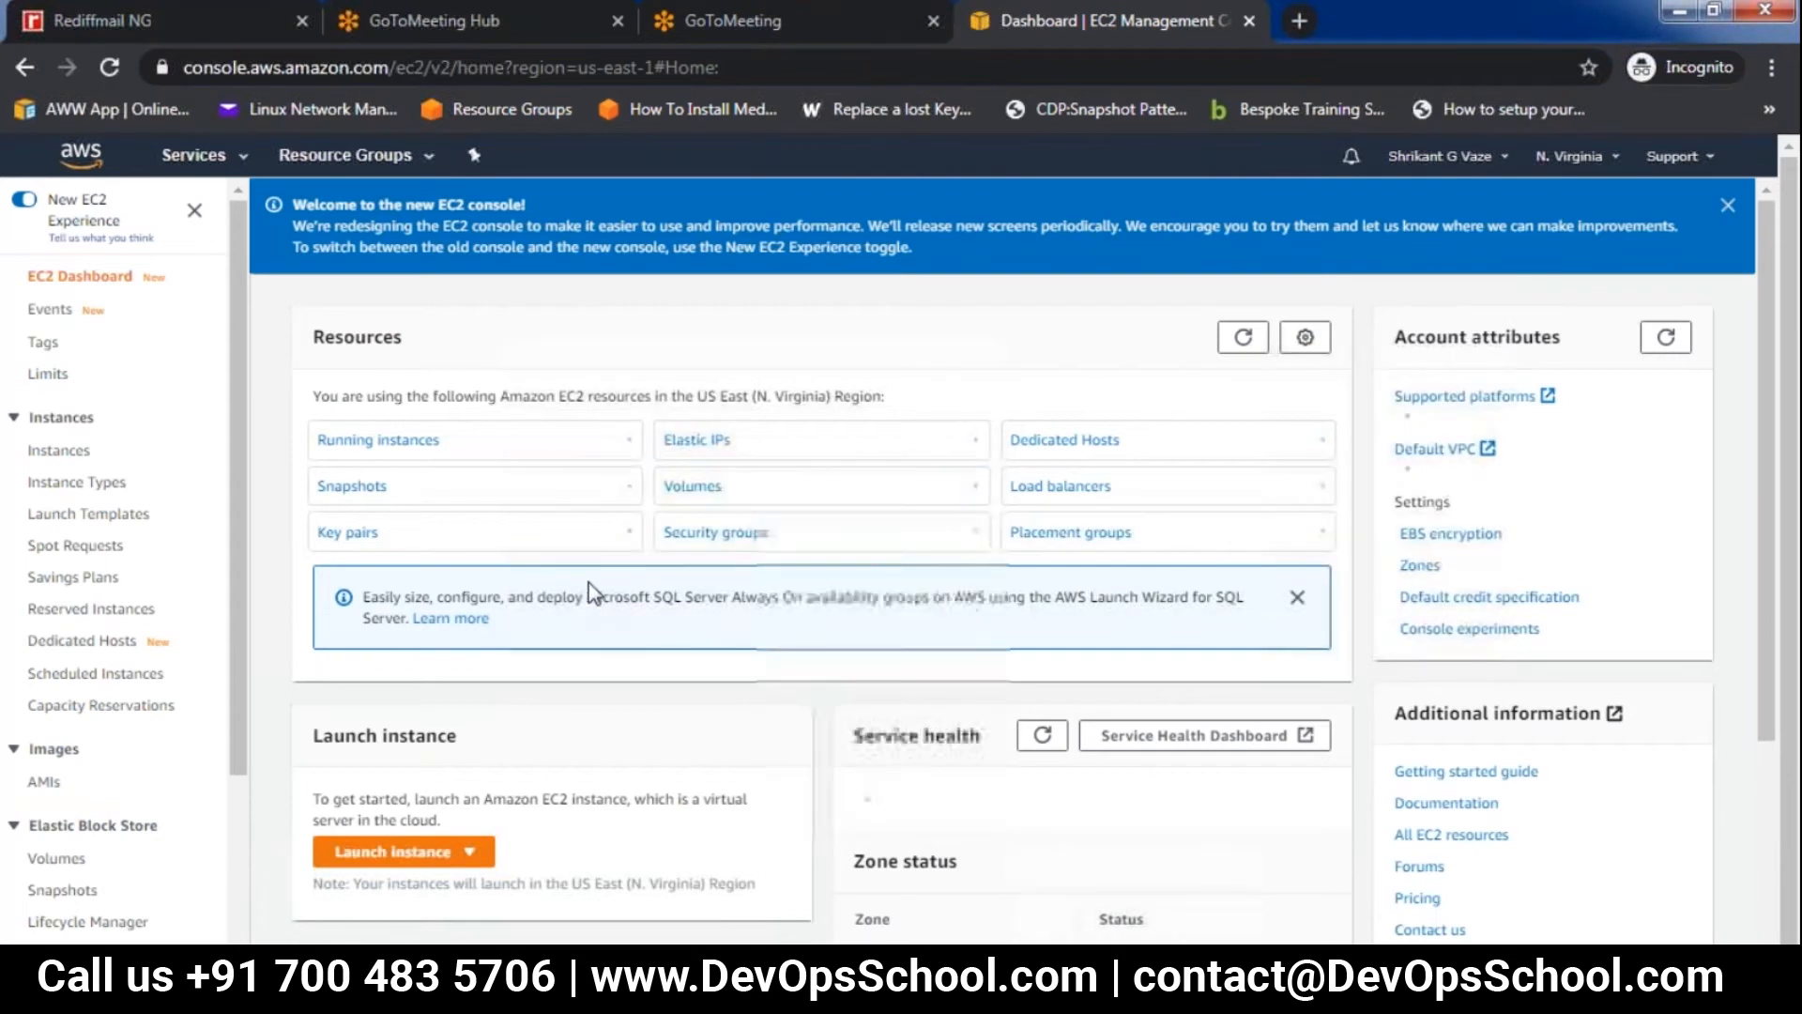
{"action": "left_click", "coordinate": [368, 440]}
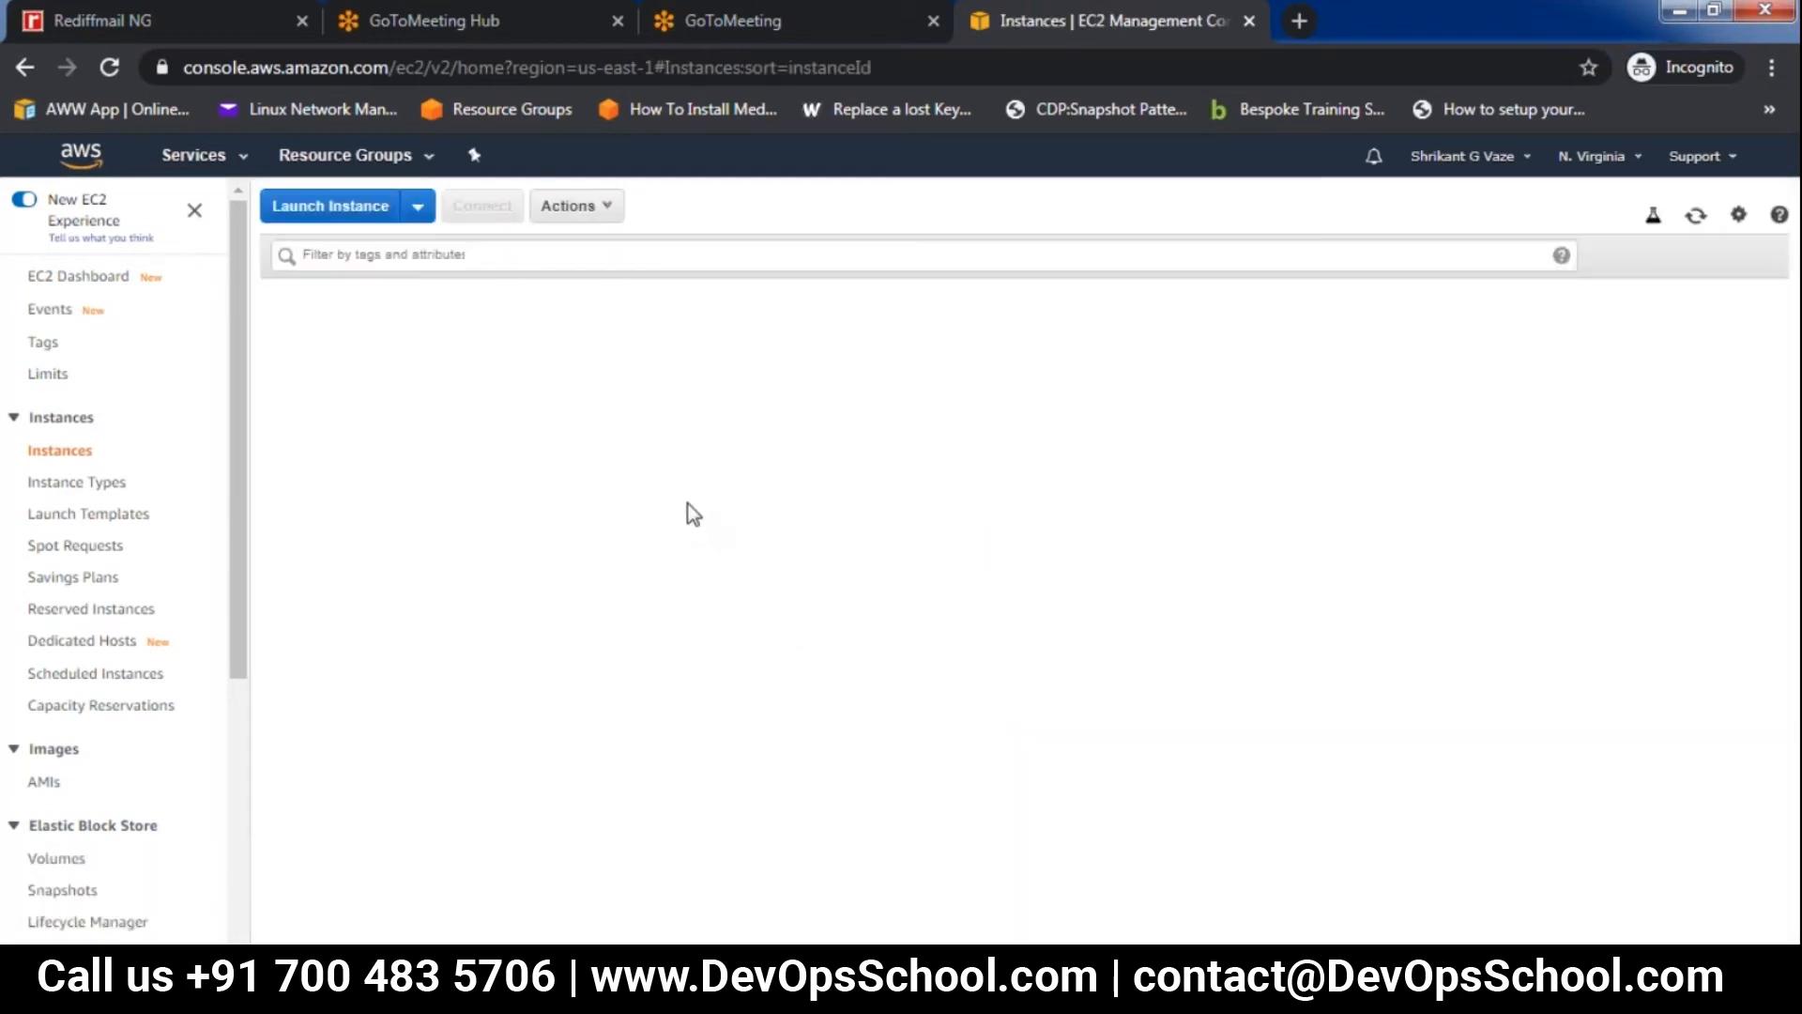
Start launching a t2.micro instance from the 64-bit (x86) Amazon Linux 2 AMI and reach the advanced details of its configuration
{"action": "left_click", "coordinate": [1006, 420]}
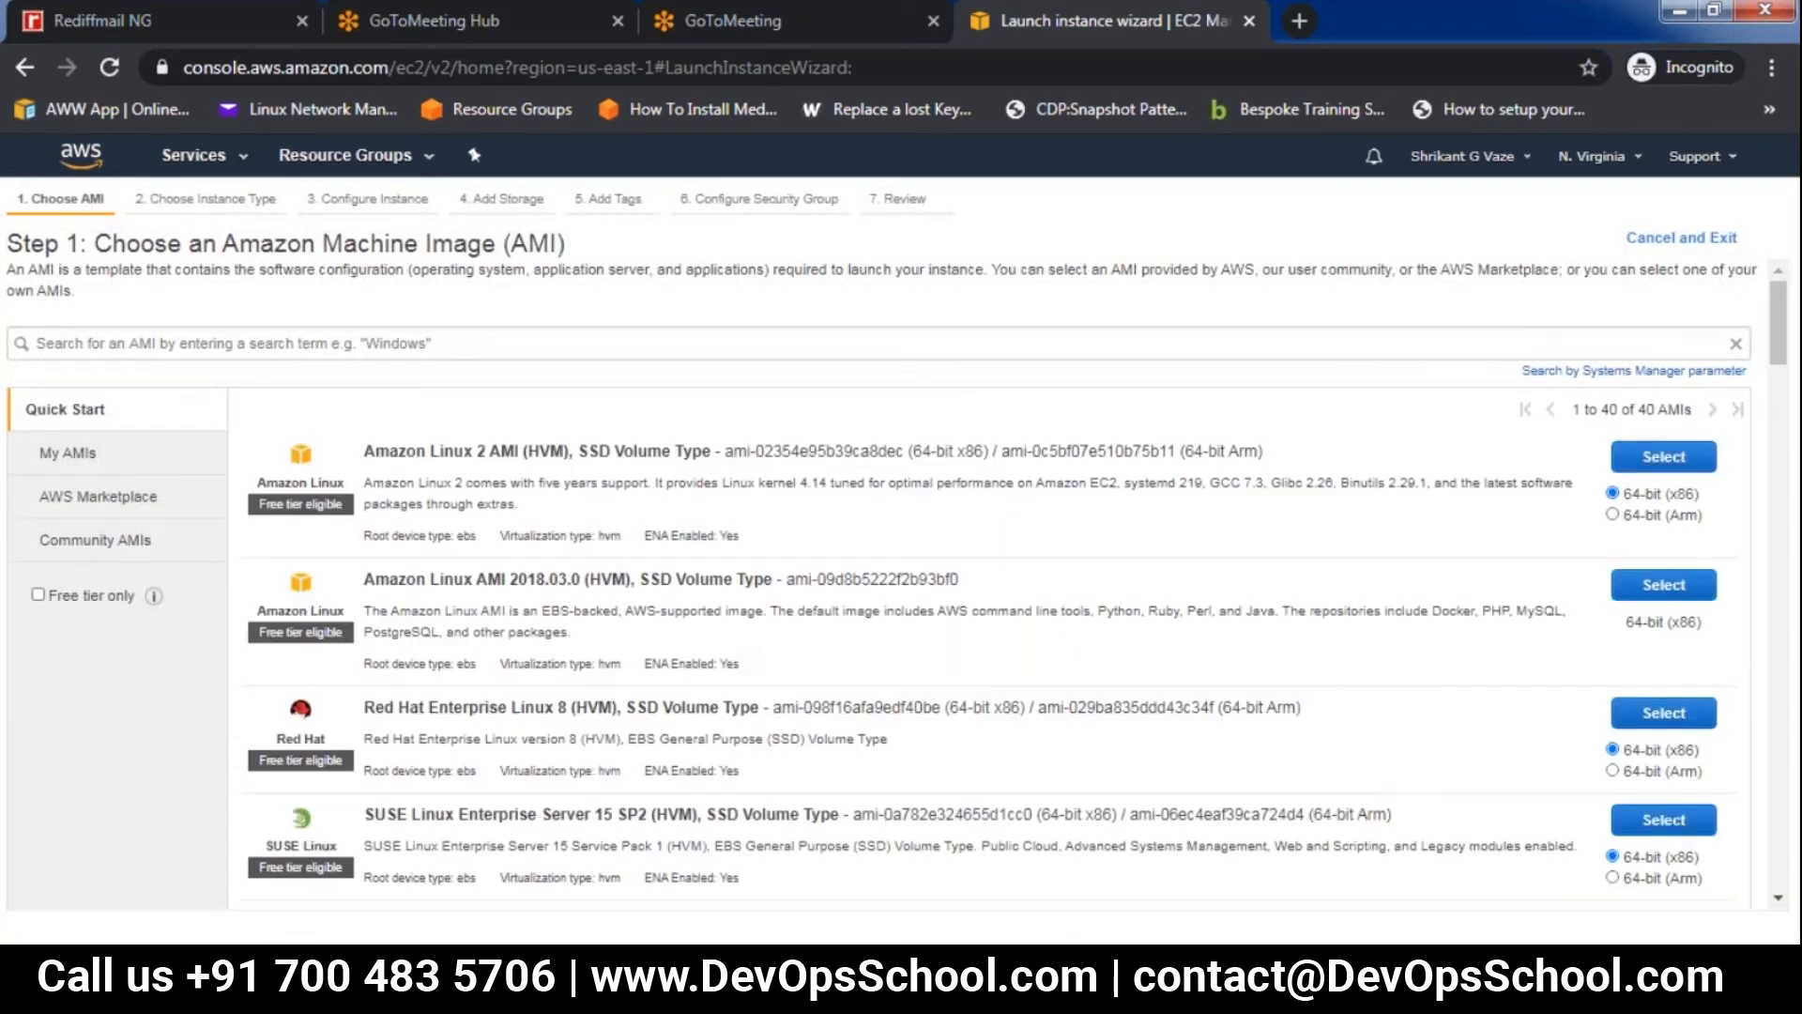
{"action": "left_click", "coordinate": [1662, 458]}
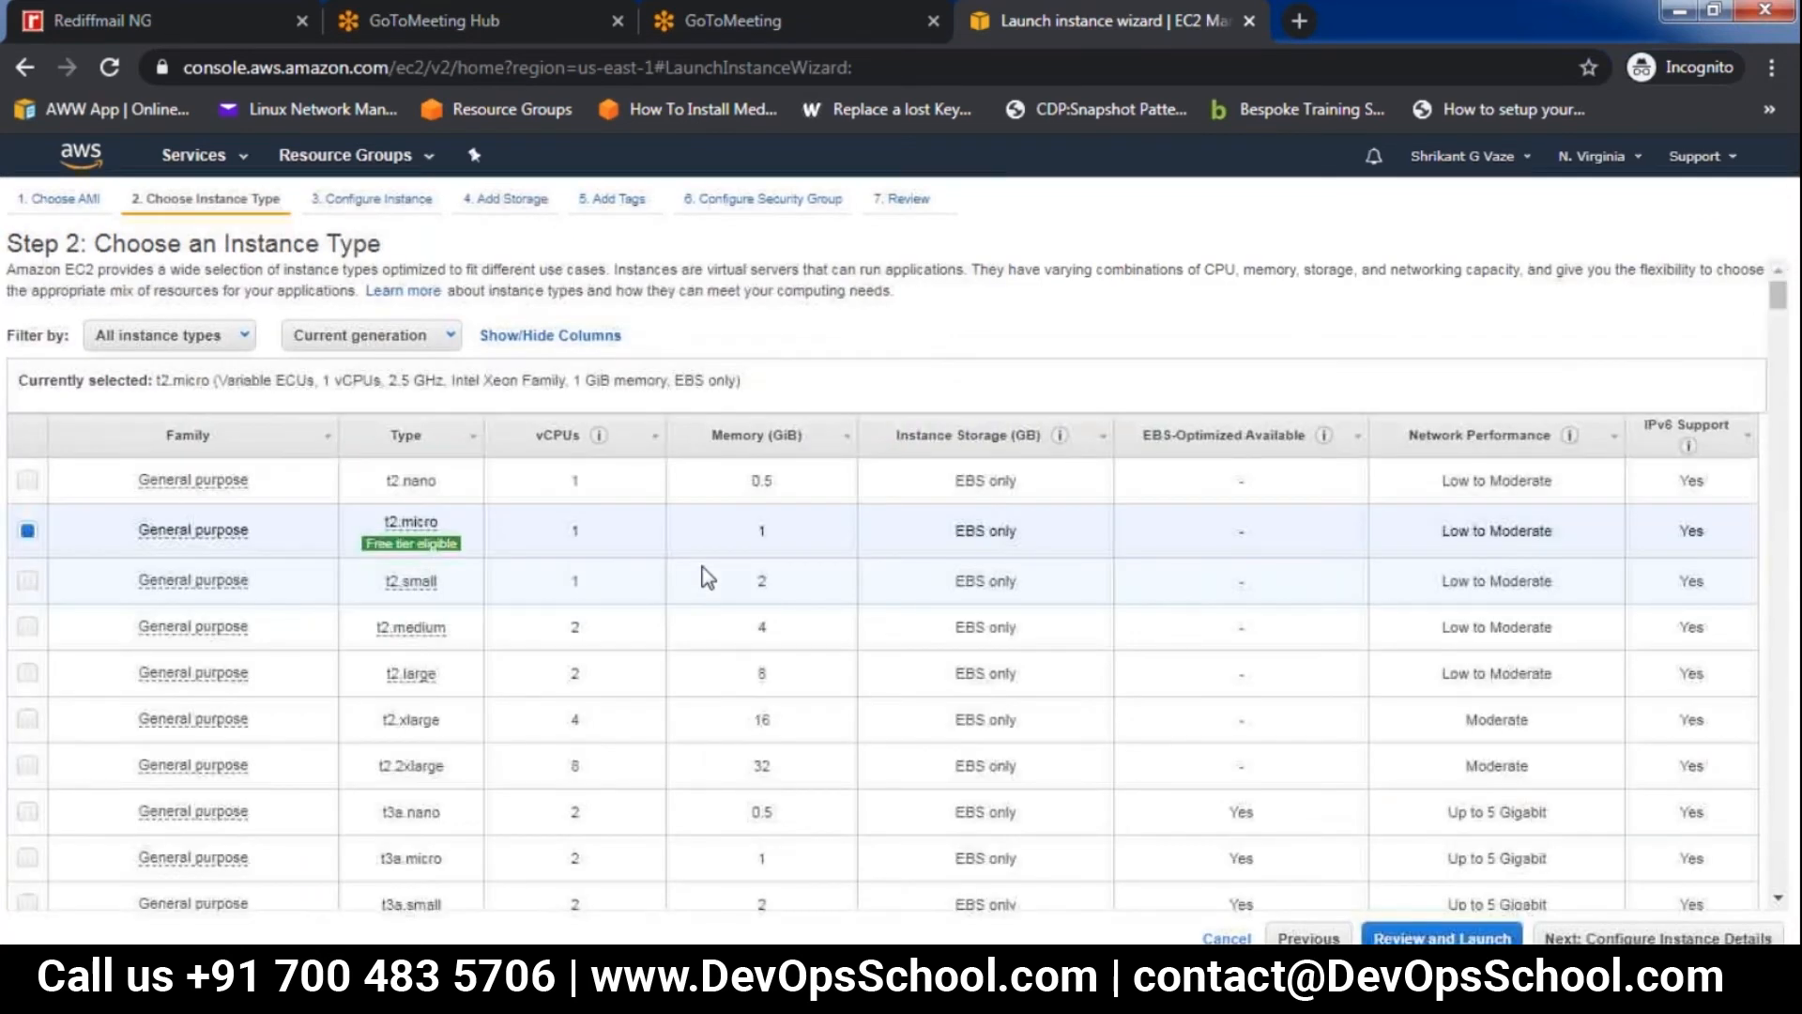
{"action": "mouse_move", "coordinate": [398, 552]}
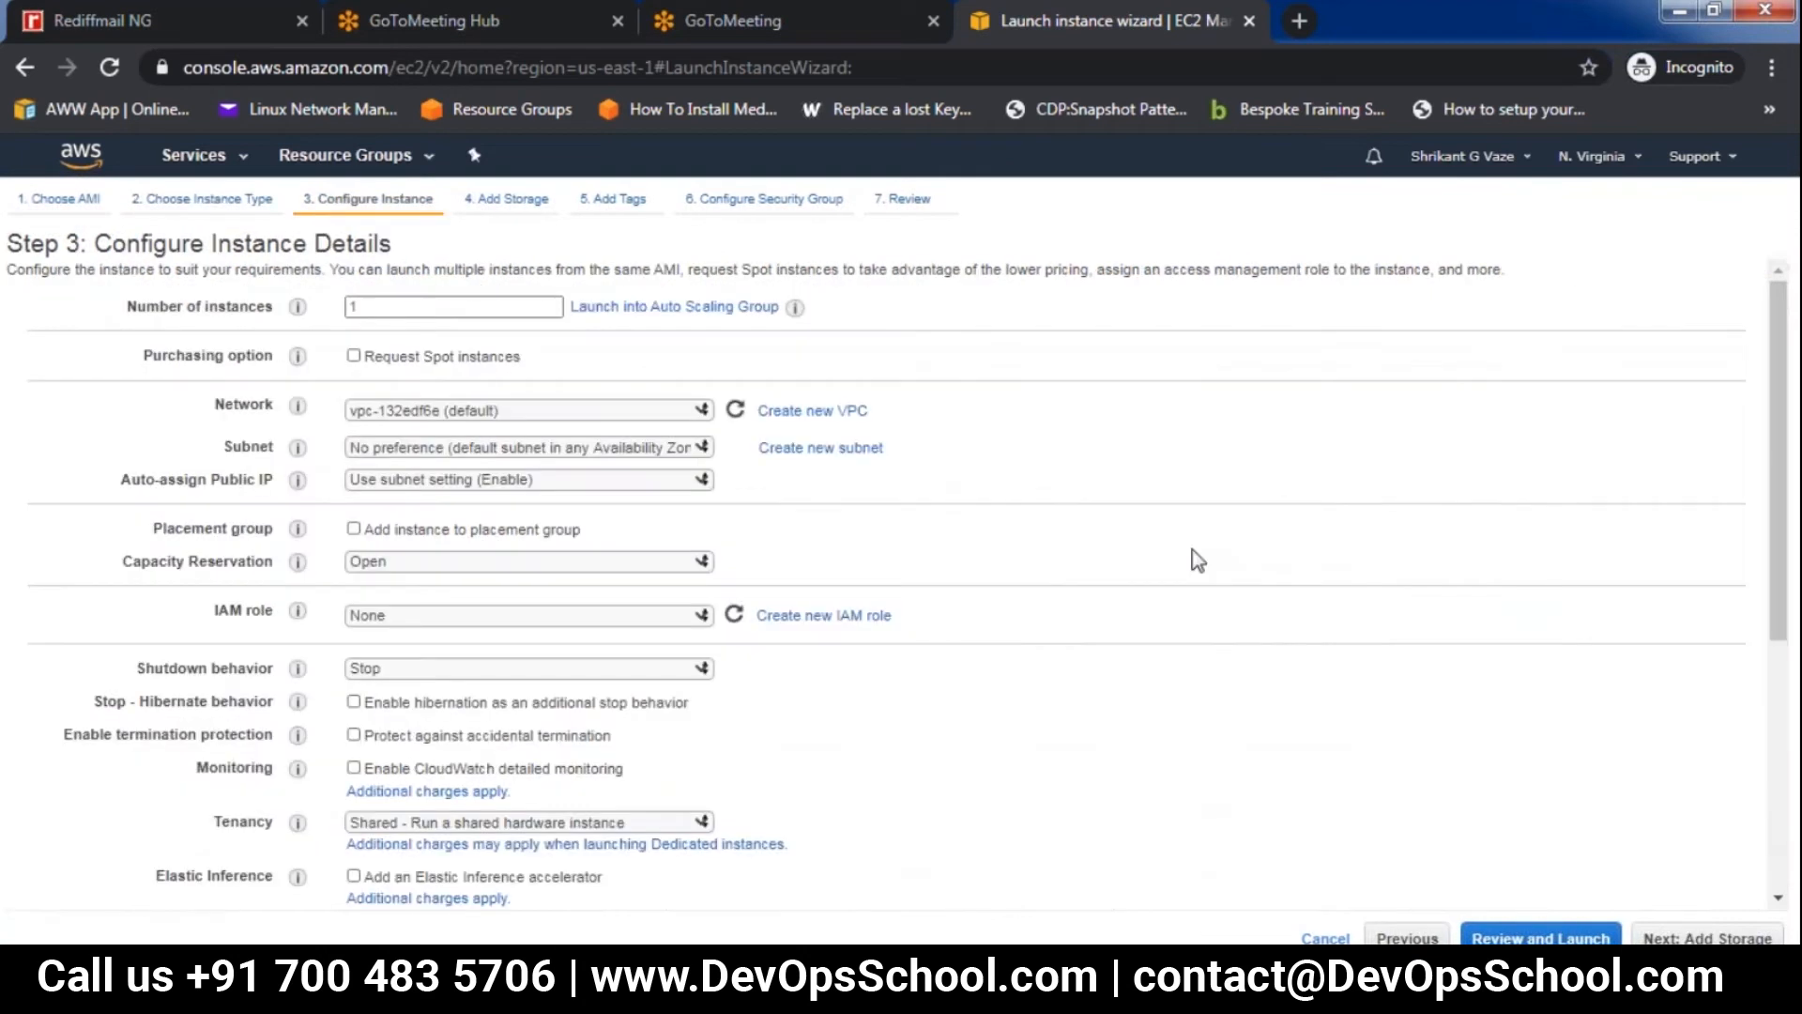
{"action": "scroll", "coordinate": [1198, 560], "scroll_direction": "down", "scroll_amount": 5}
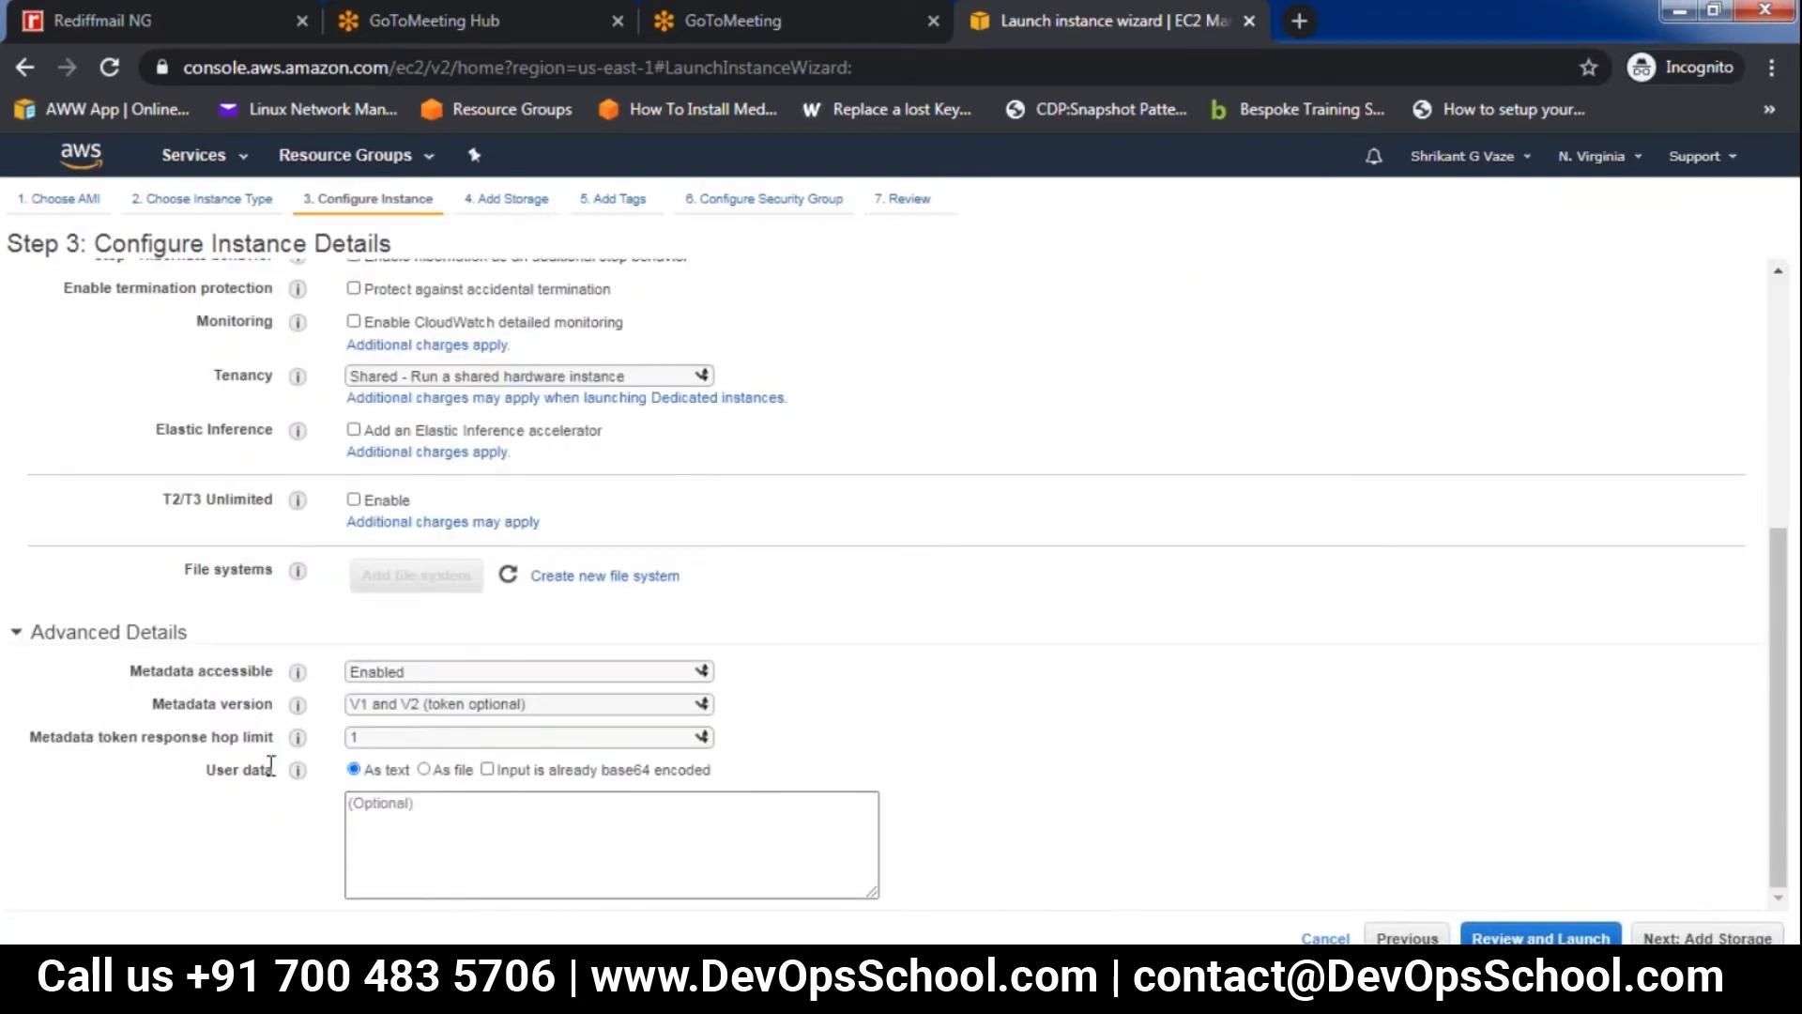
{"action": "mouse_move", "coordinate": [298, 774]}
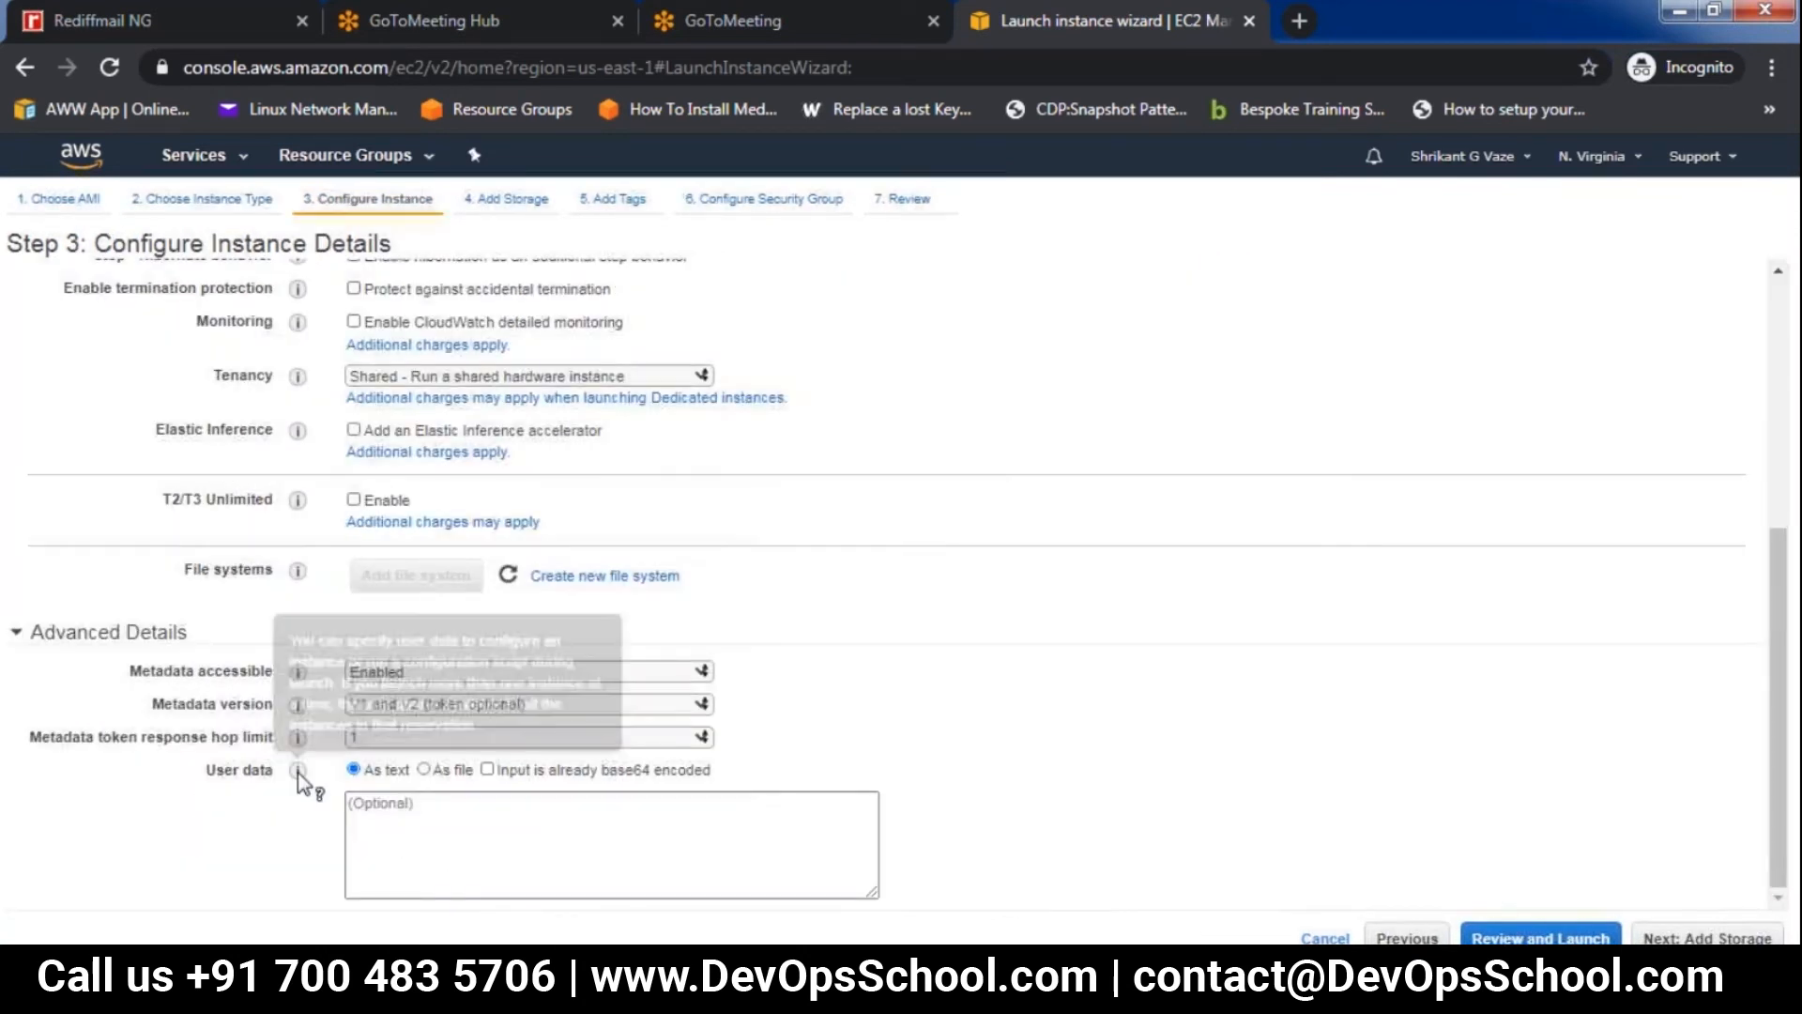
Begin the instance's user data script with the lines "#!/bin/bash" and "yum -y install httpd"
{"action": "left_click", "coordinate": [404, 814]}
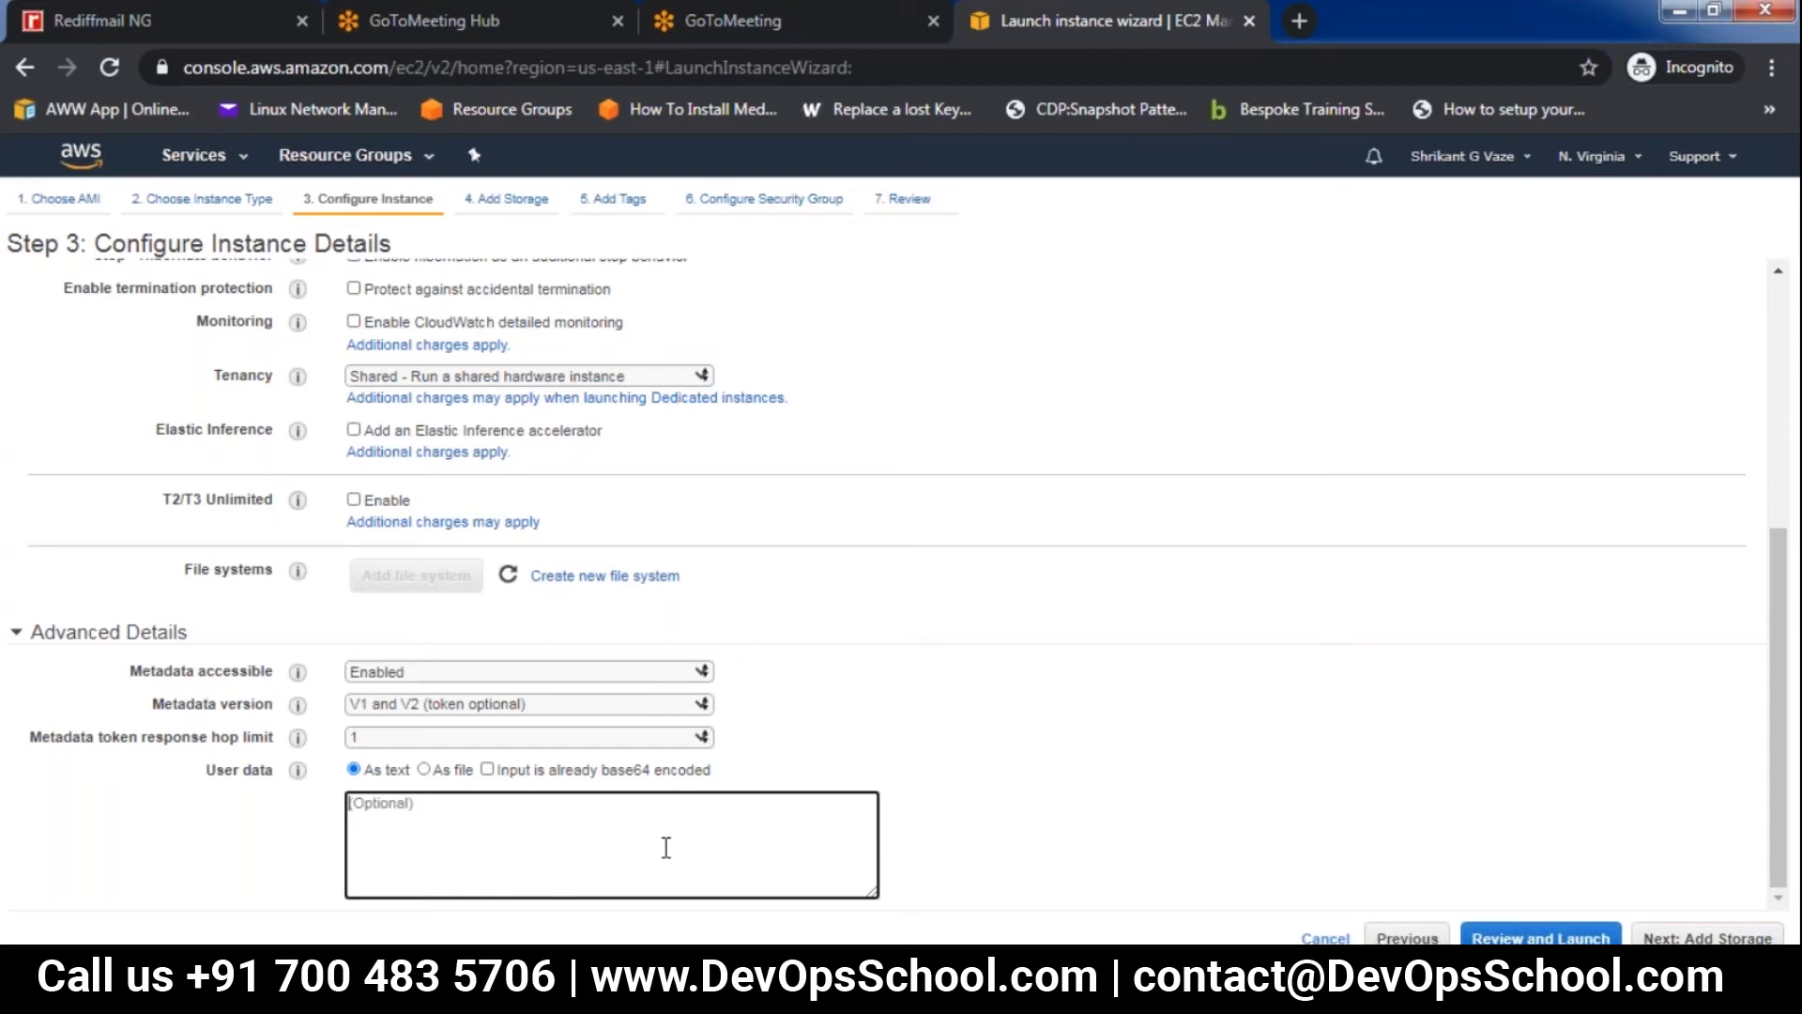
{"action": "type", "text": "#!"}
{"action": "type", "text": "/bin"}
{"action": "type", "text": "/bash "}
{"action": "type", "text": "yum -y"}
{"action": "type", "text": " install "}
{"action": "type", "text": "httpd"}
{"action": "key", "text": "Return"}
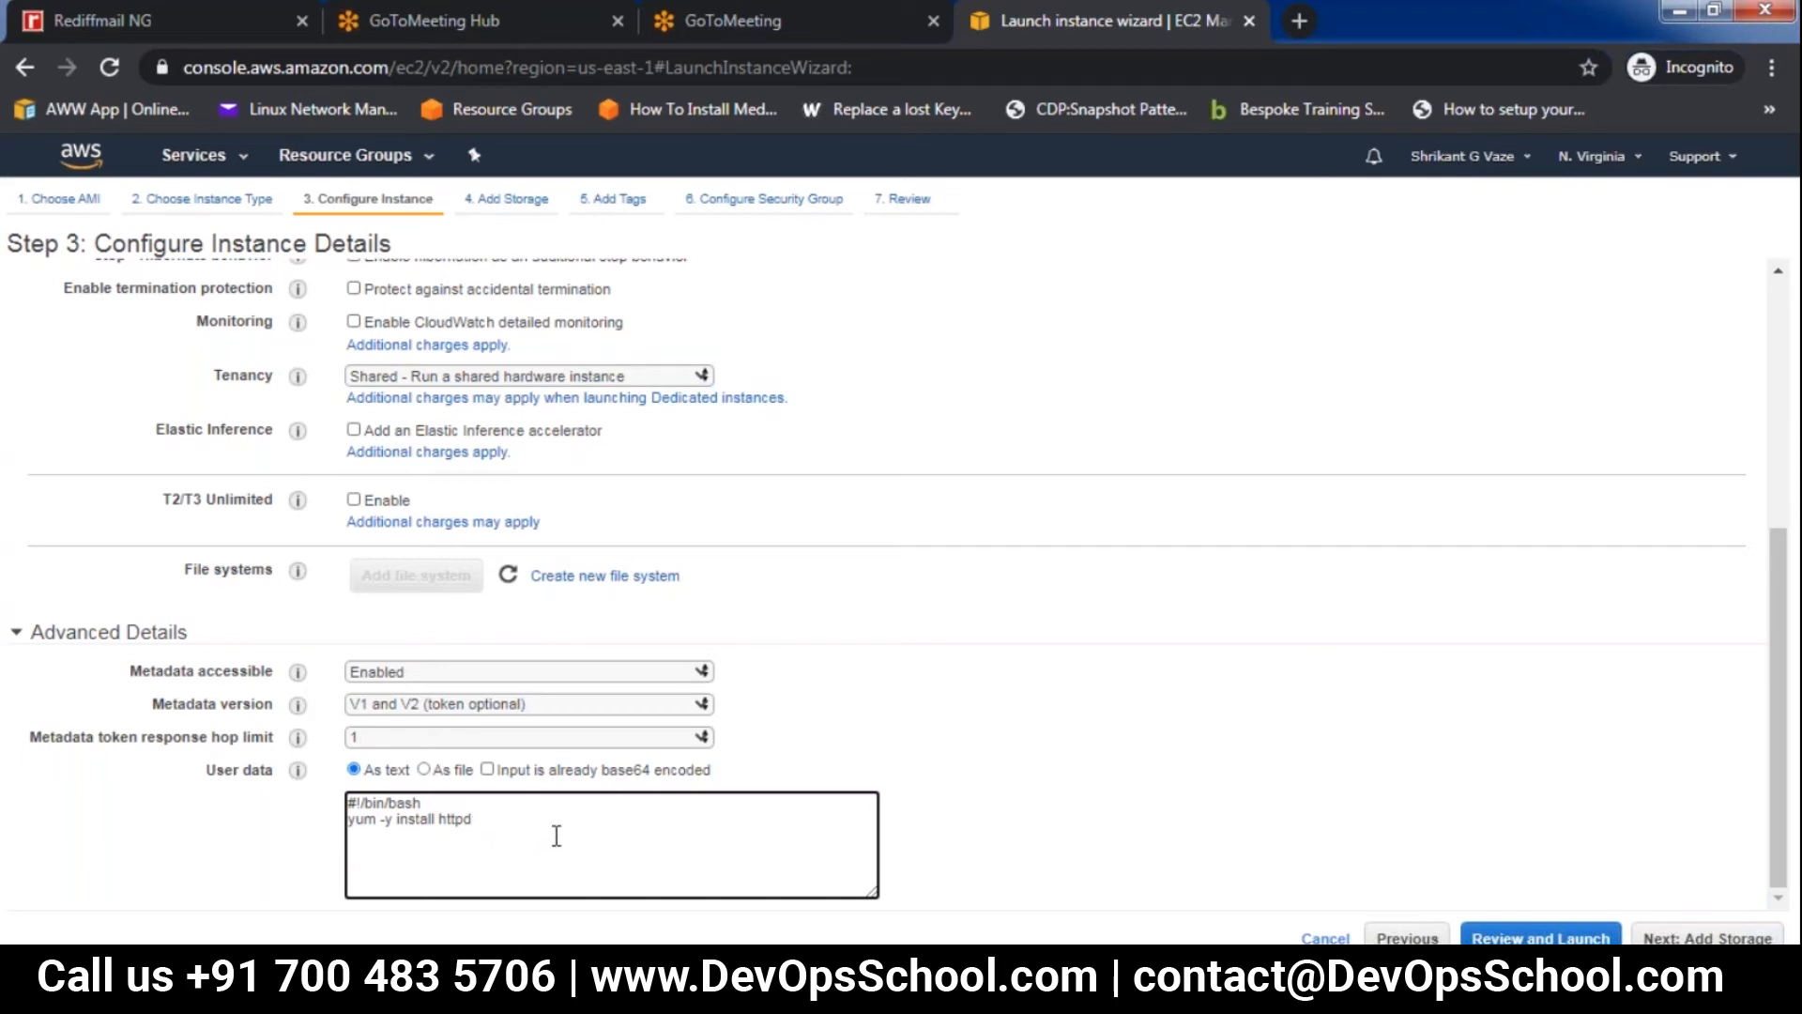
Add the line echo "This is testing " > /var/www/html/index.html to the user data script
{"action": "type", "text": "echo \"This is testing \" > /var/www/html/index."}
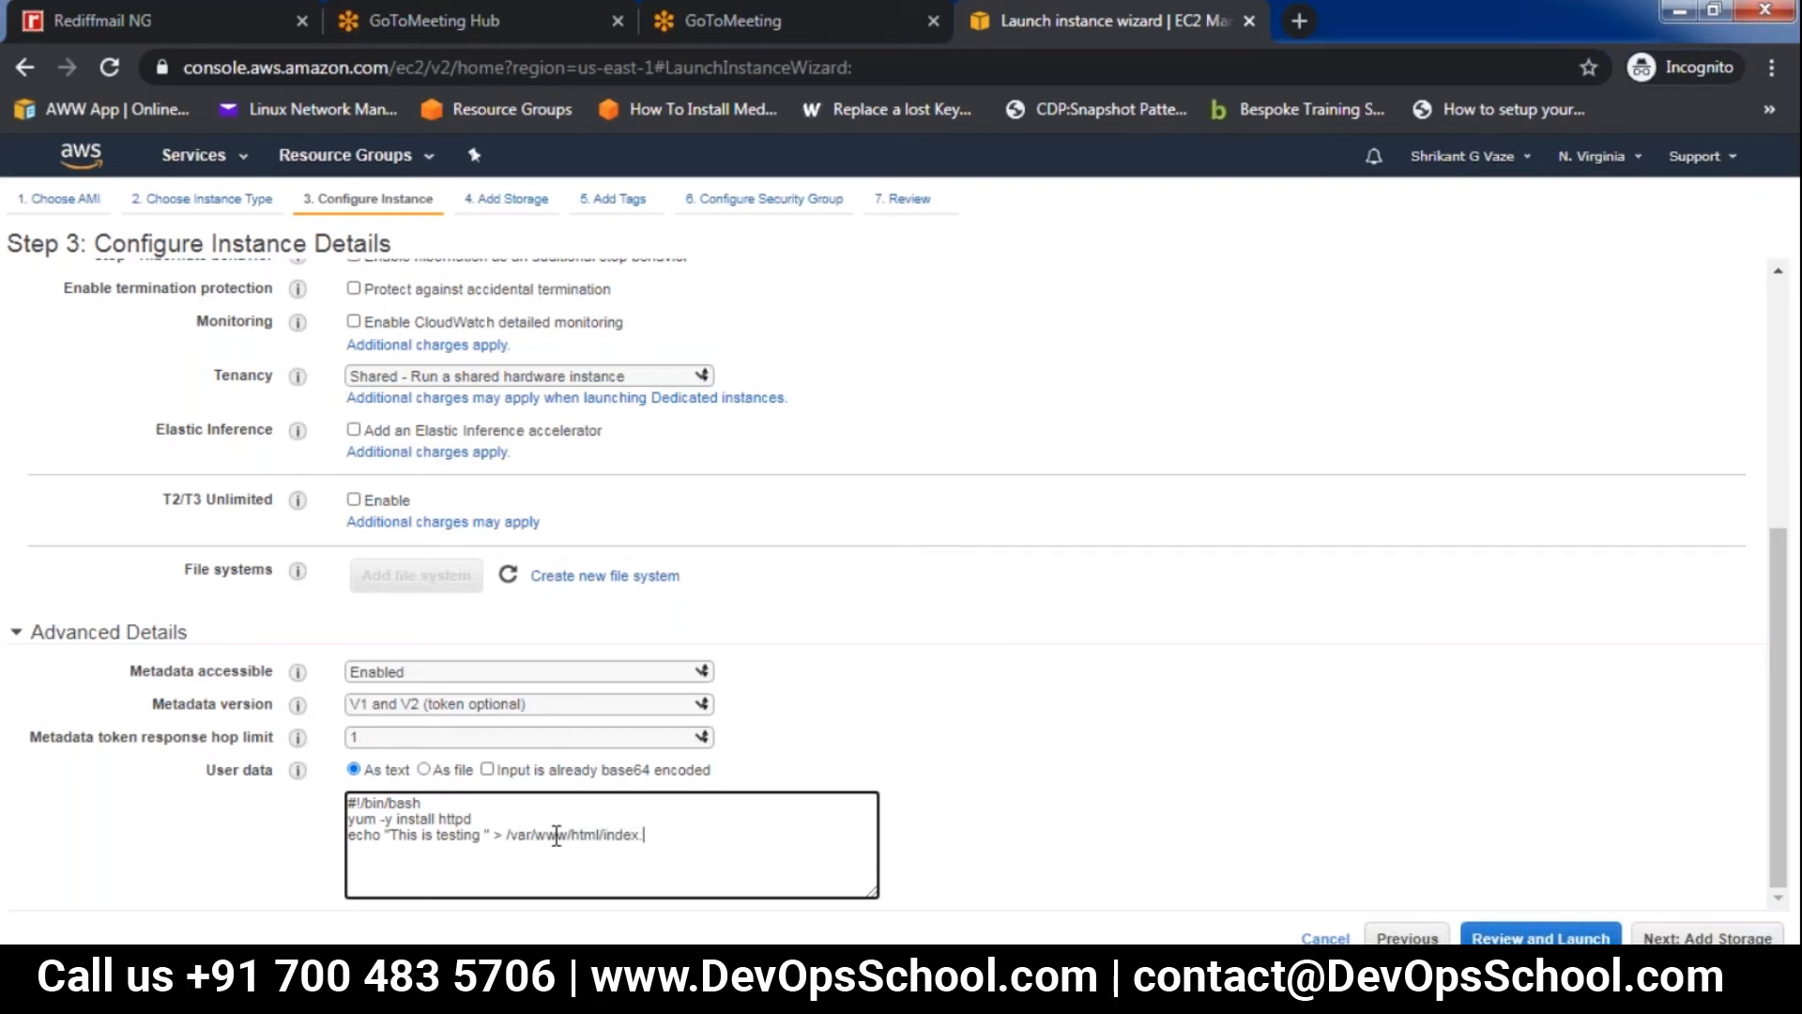
{"action": "type", "text": "htm"}
Finish the user data script with the line "service httpd start"
{"action": "type", "text": "service httpd str"}
{"action": "key", "text": "BackSpace"}
{"action": "type", "text": "art"}
{"action": "left_click", "coordinate": [511, 869]}
Review the instance details and the user data script, and cancel the launch wizard without creating the instance
{"action": "scroll", "coordinate": [1036, 679], "scroll_direction": "up", "scroll_amount": 5}
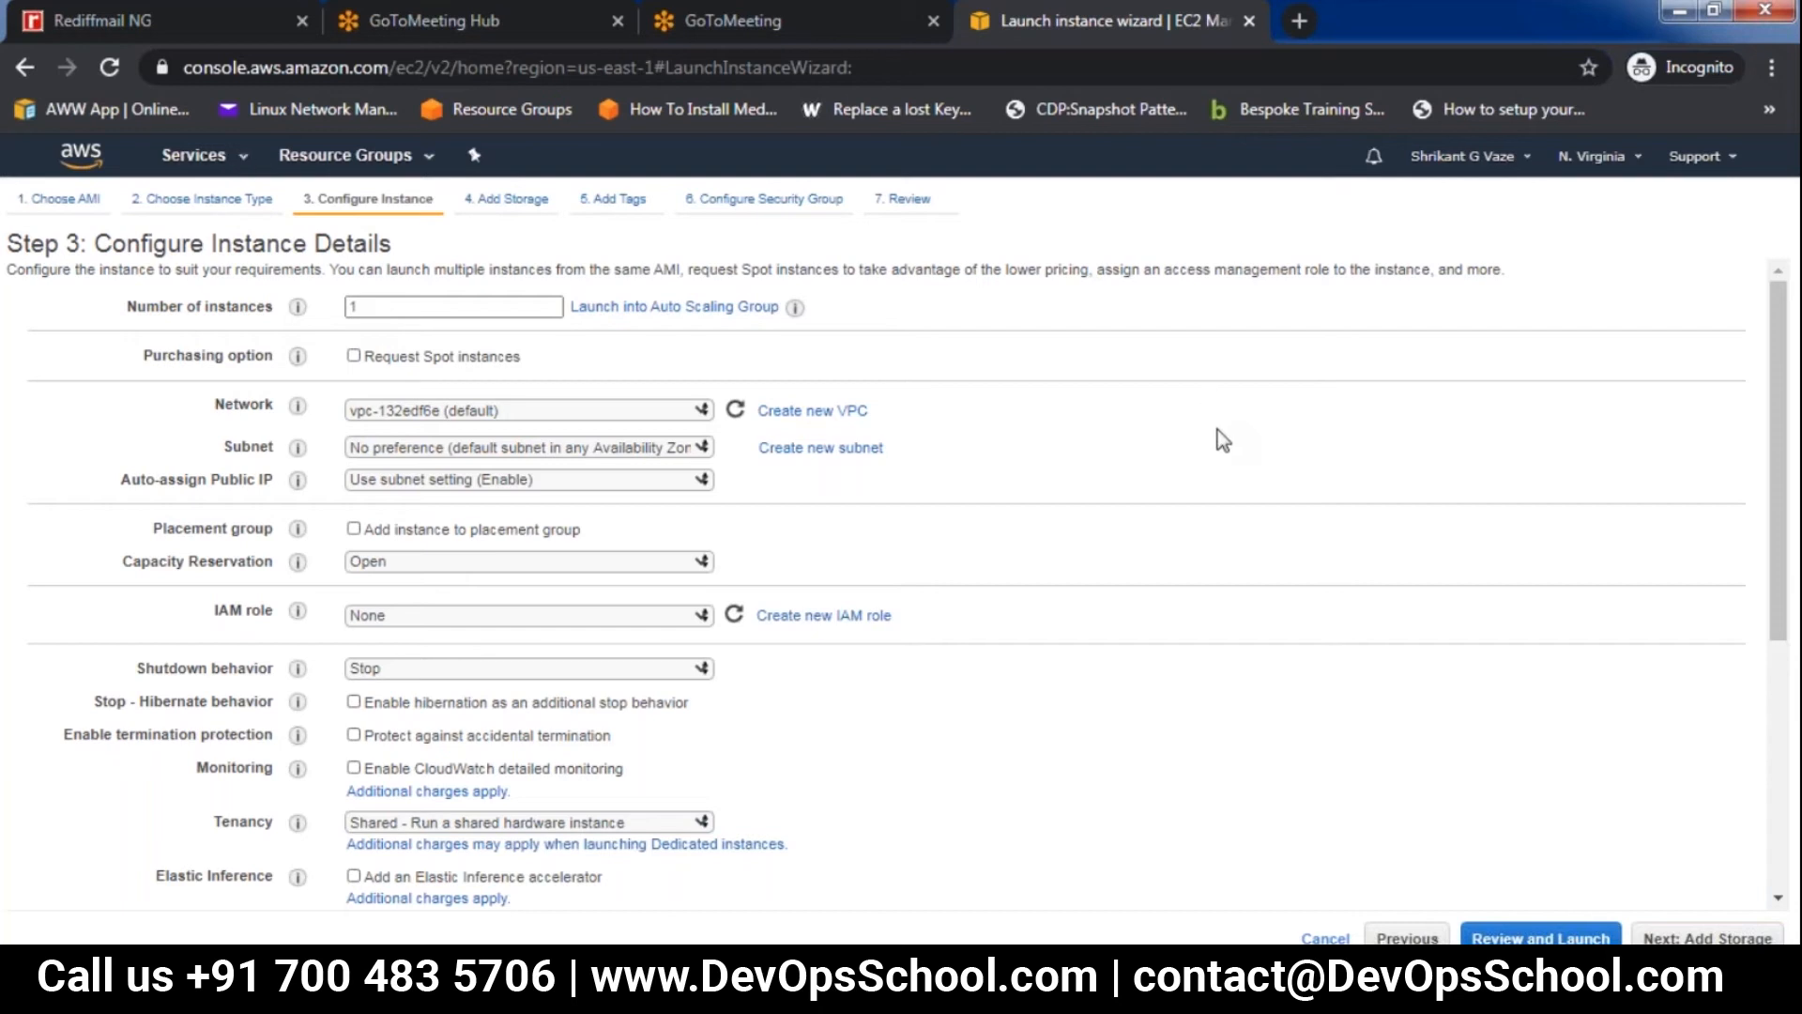
{"action": "scroll", "coordinate": [1219, 432], "scroll_direction": "down", "scroll_amount": 5}
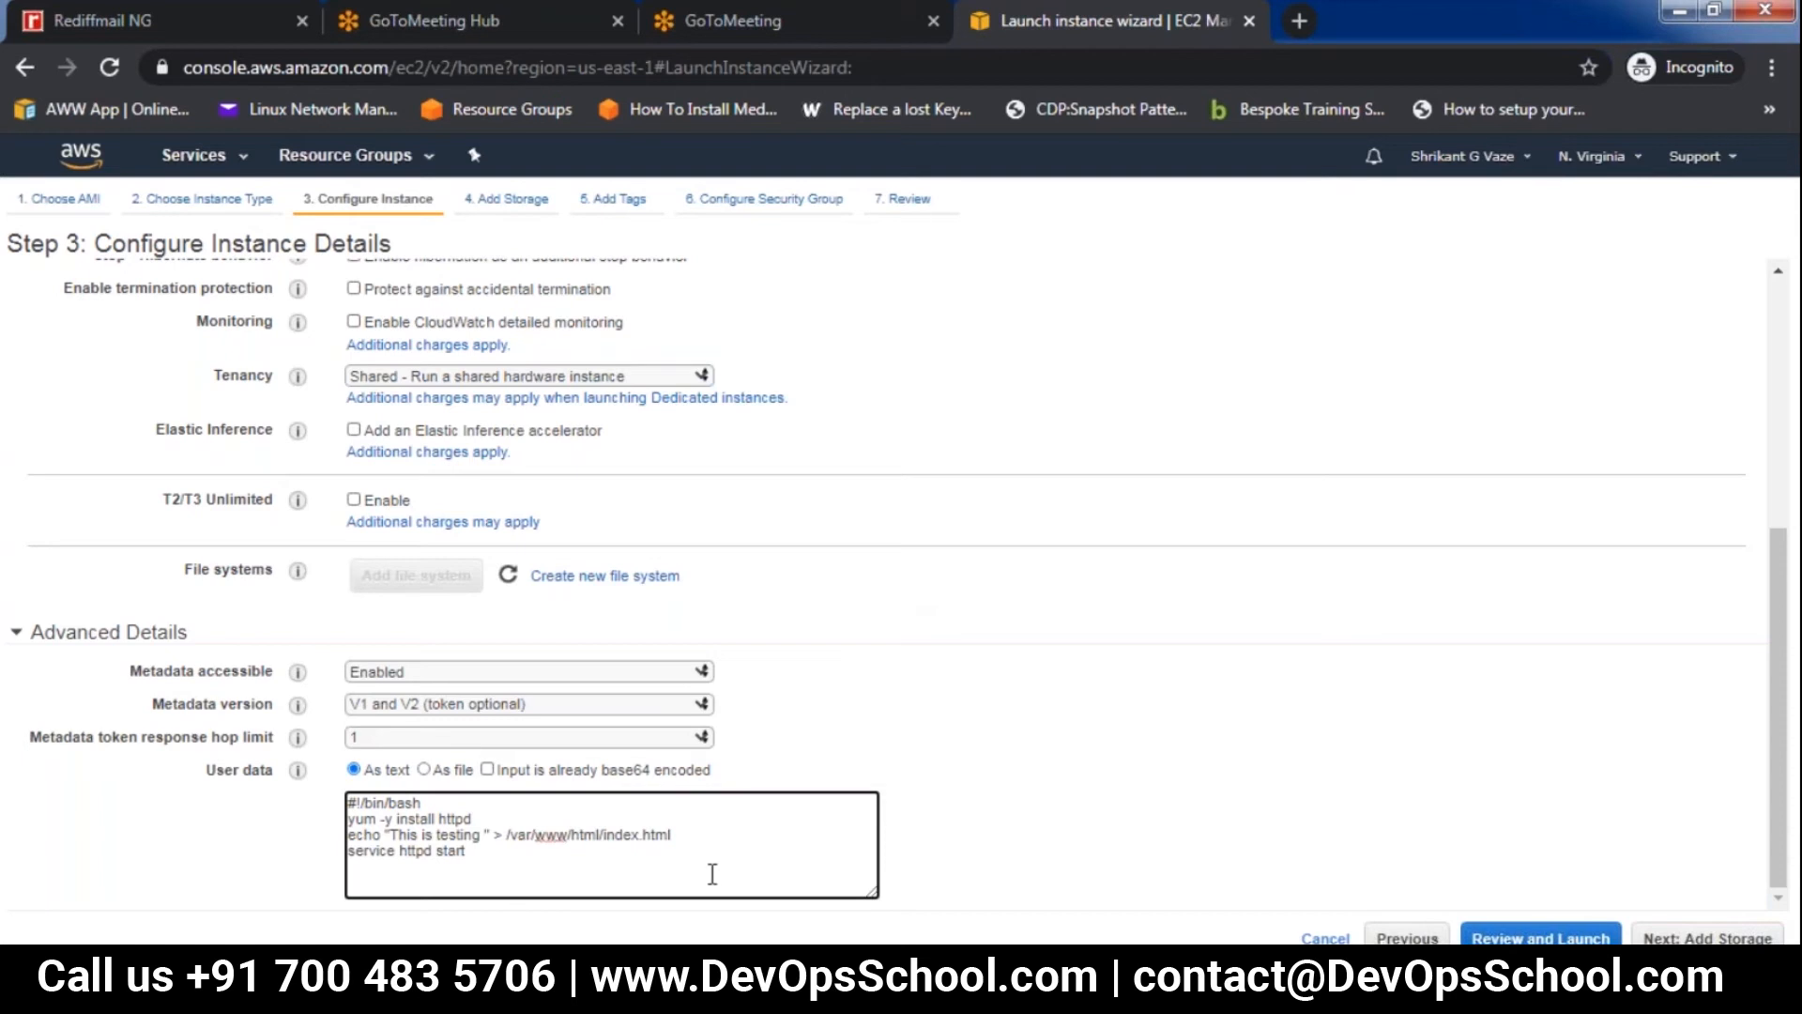
{"action": "left_click", "coordinate": [1321, 938]}
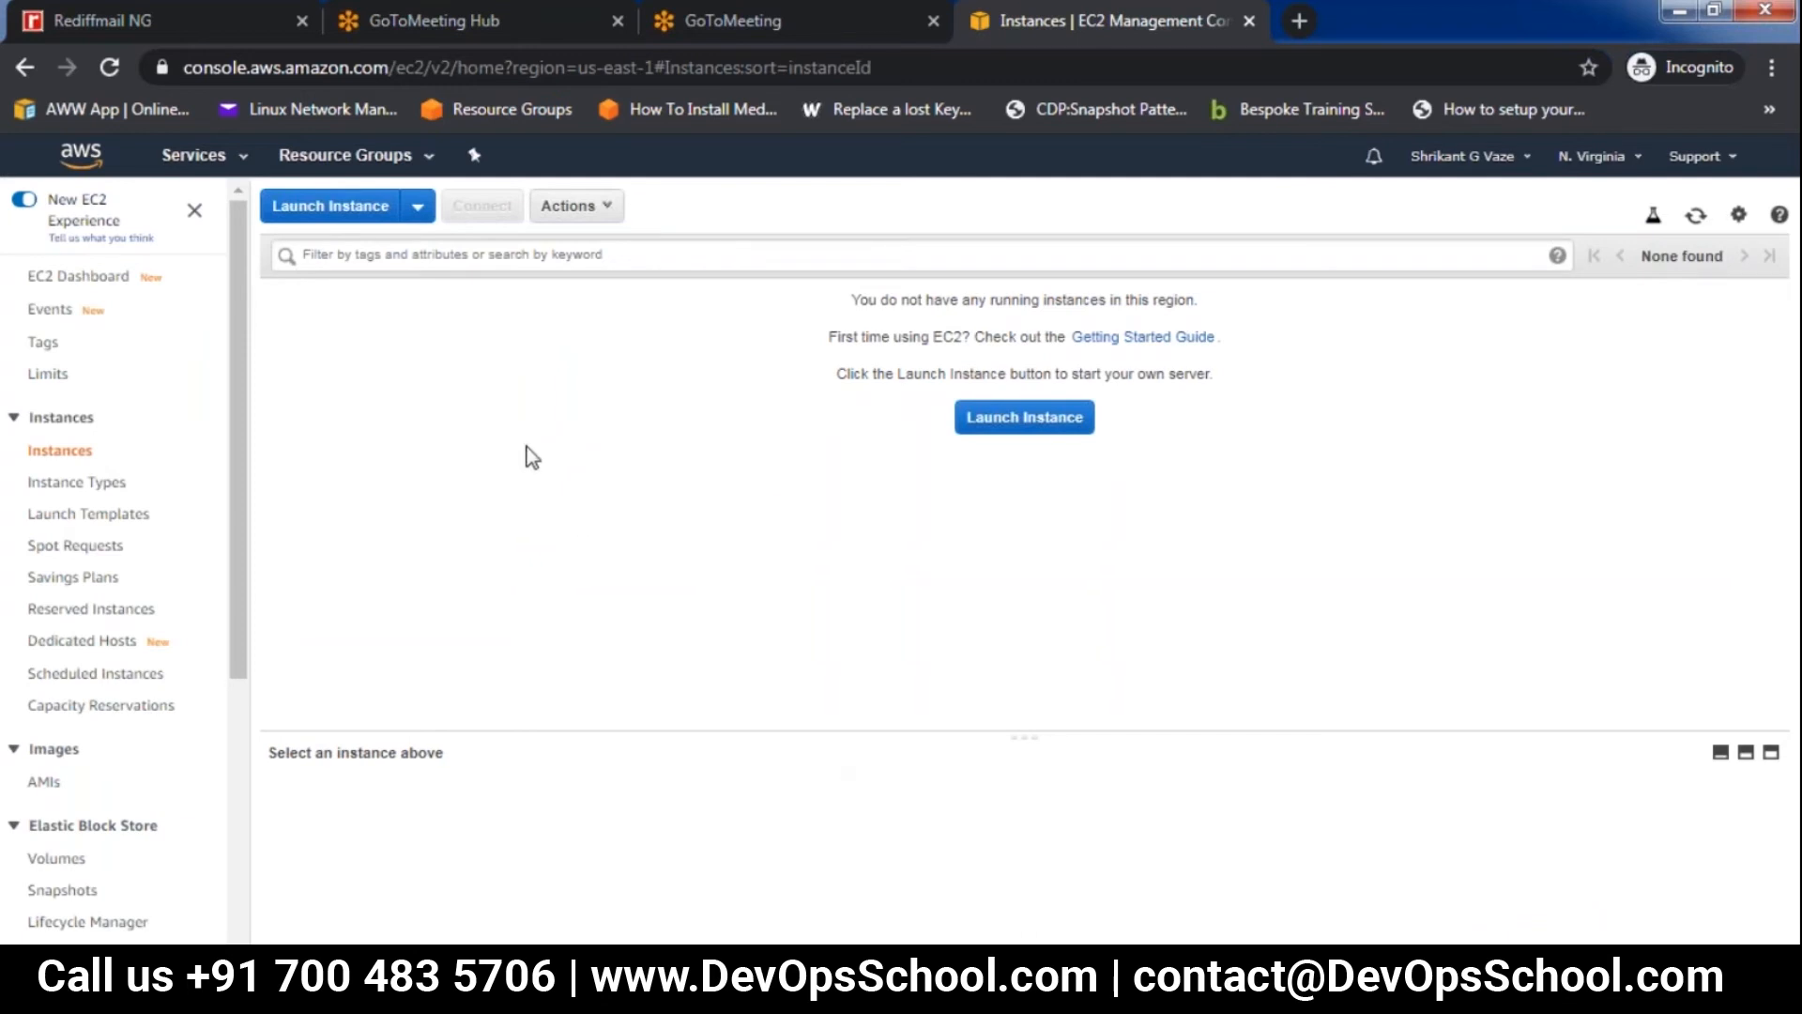
Find and open Paint, and choose the Pencil tool for freehand drawing
{"action": "left_click", "coordinate": [34, 979]}
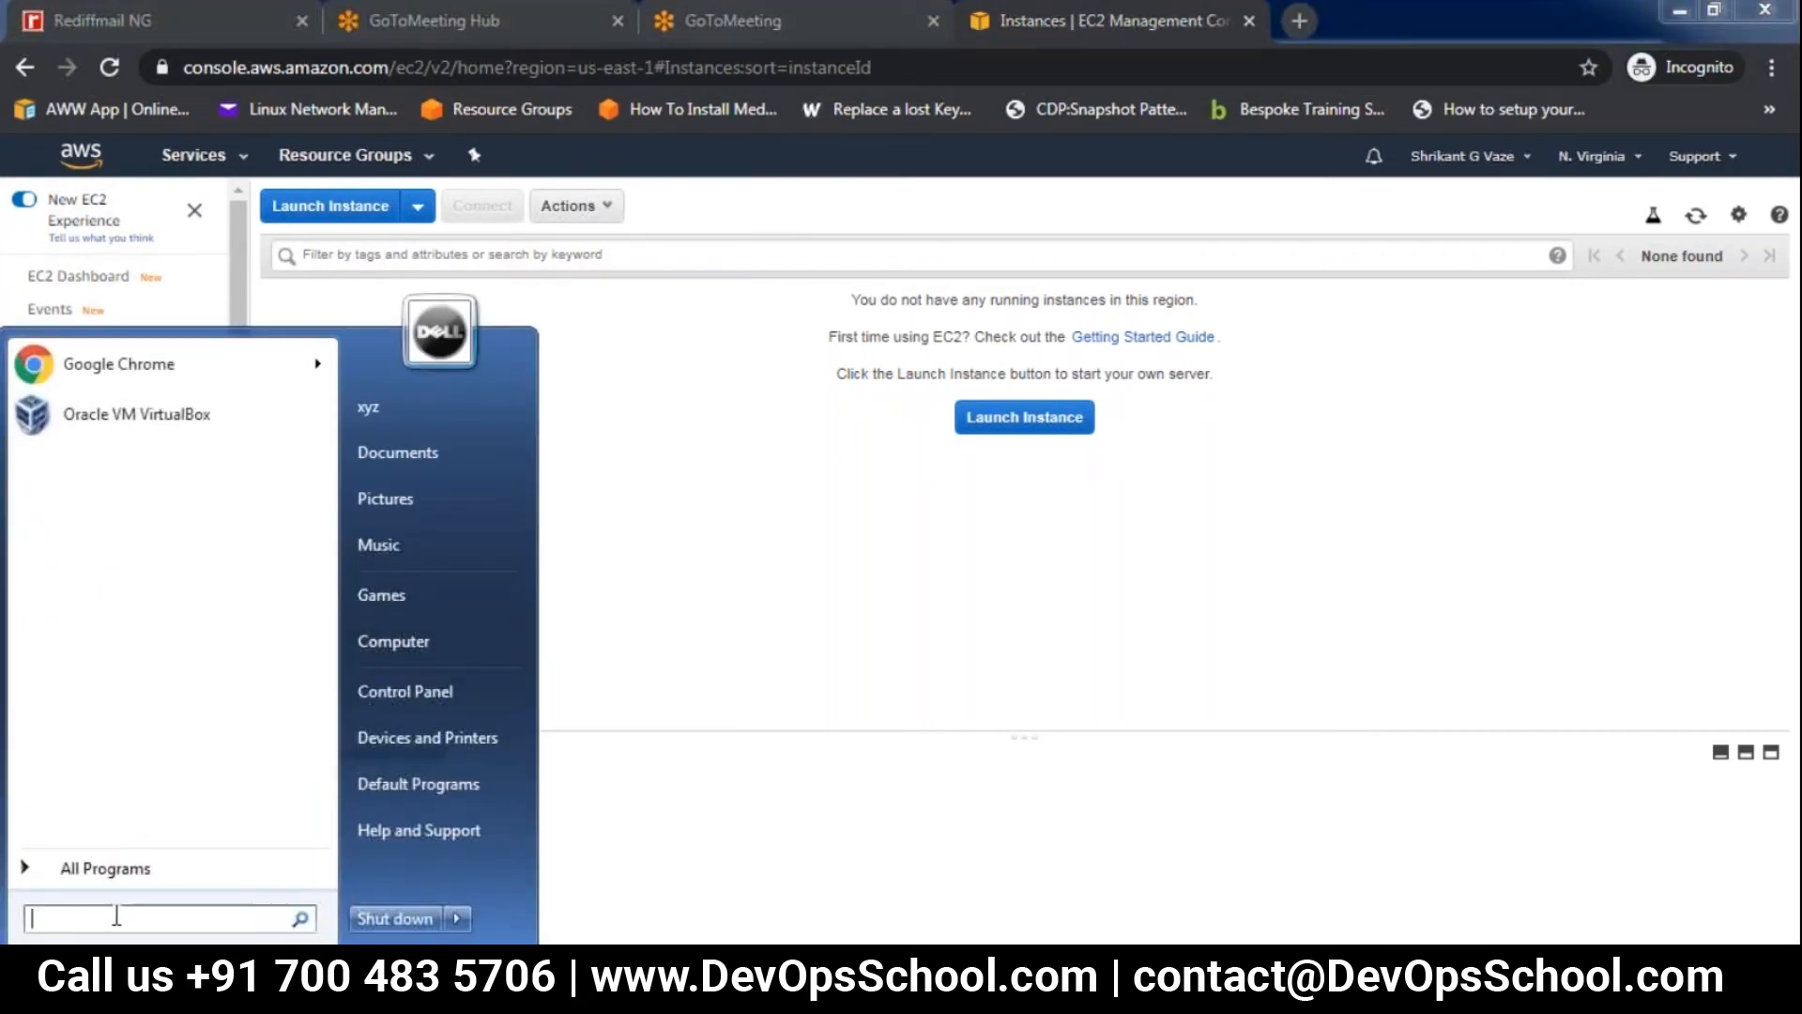
{"action": "type", "text": "paint"}
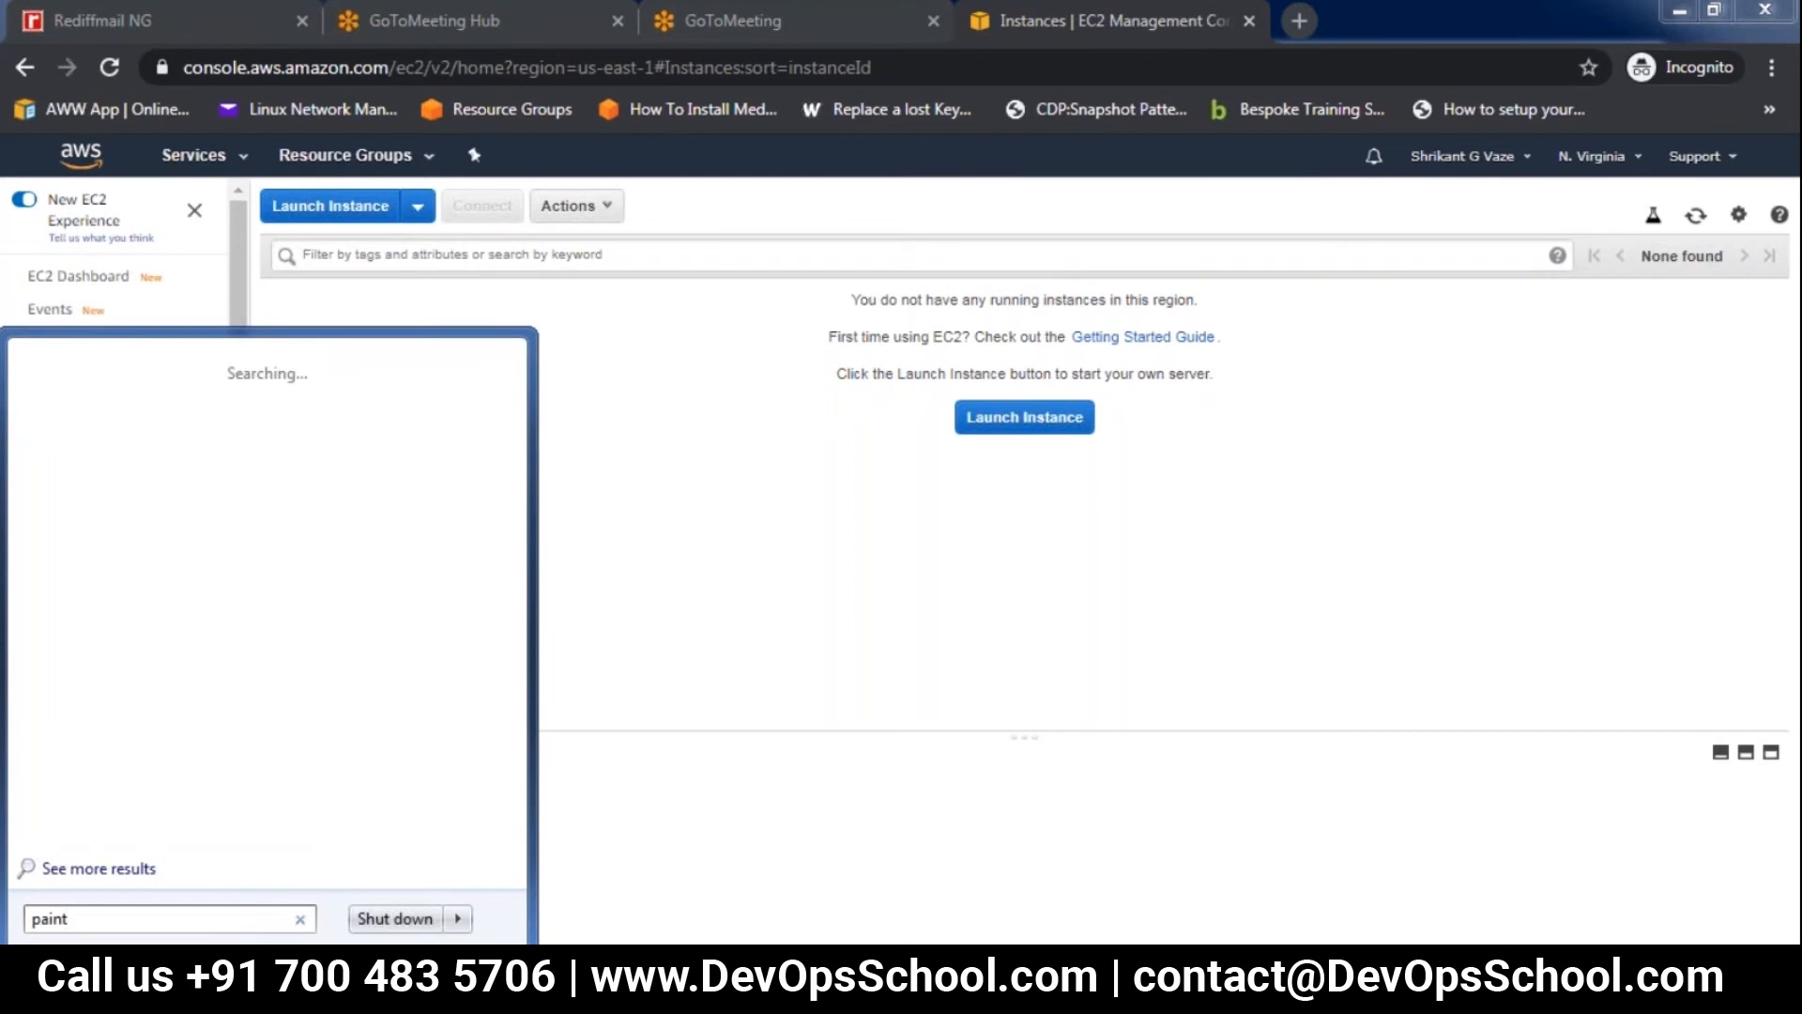
{"action": "key", "text": "Return"}
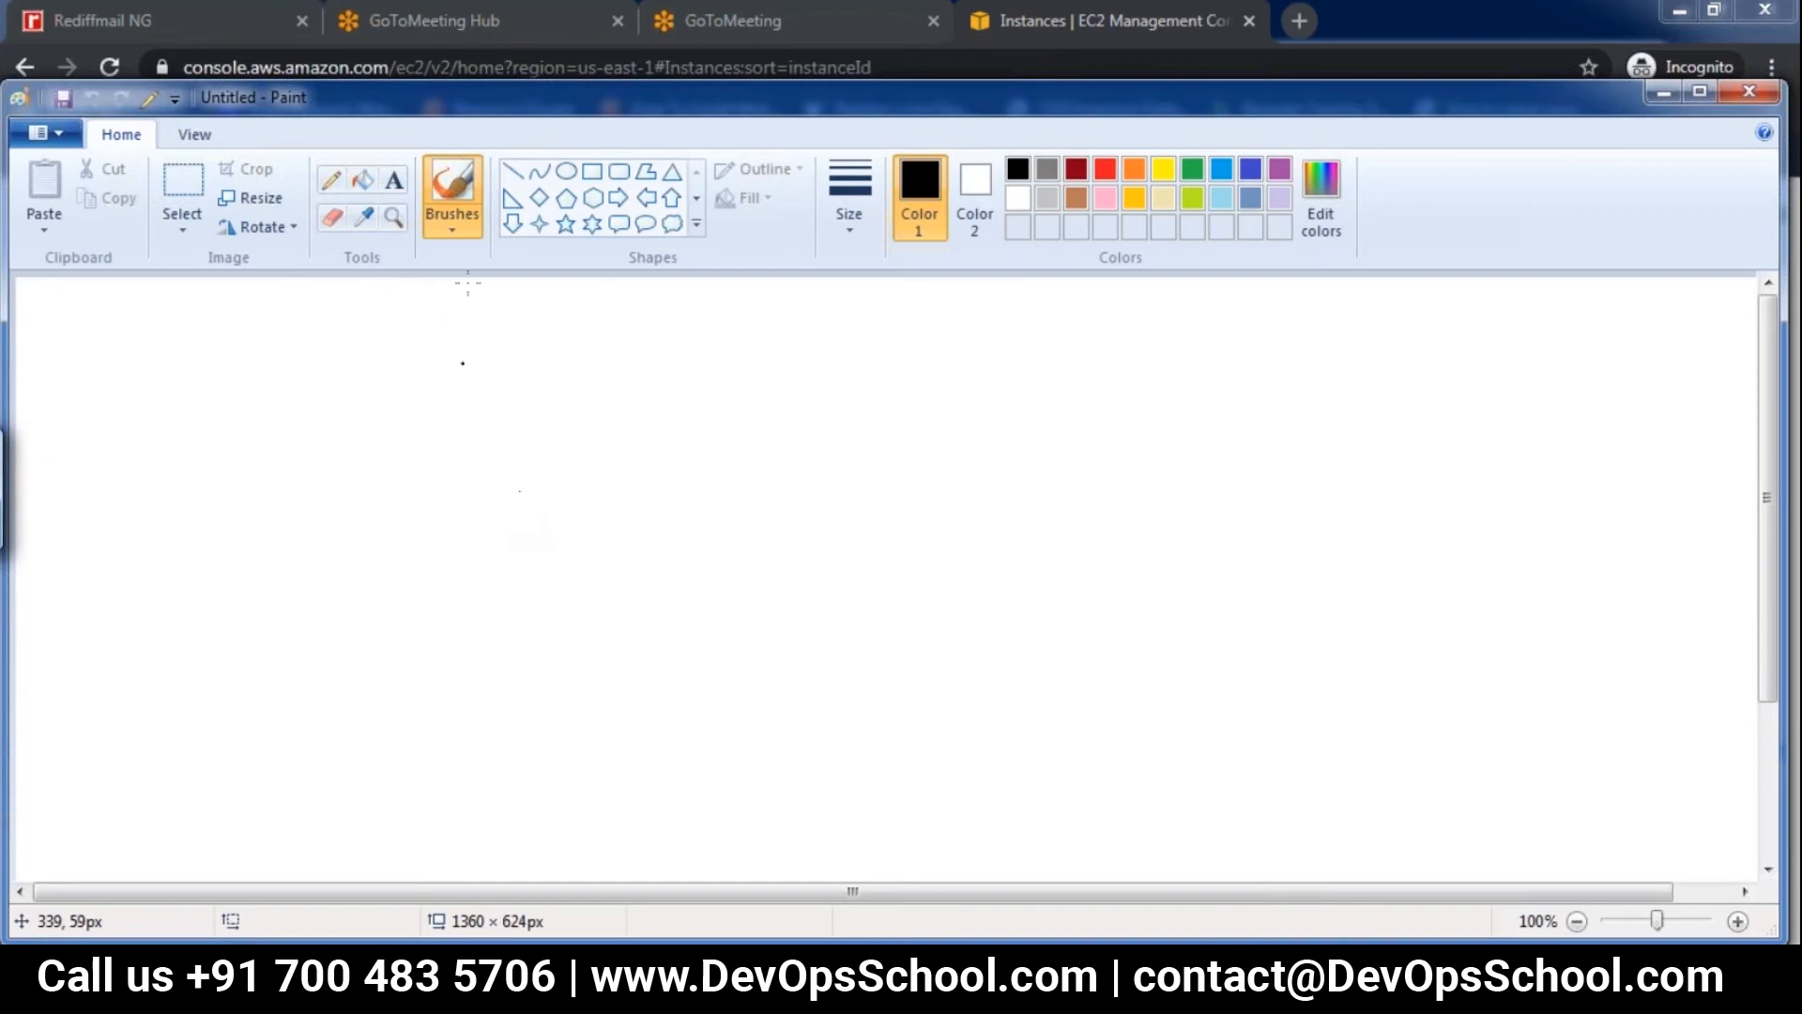
{"action": "left_click", "coordinate": [336, 185]}
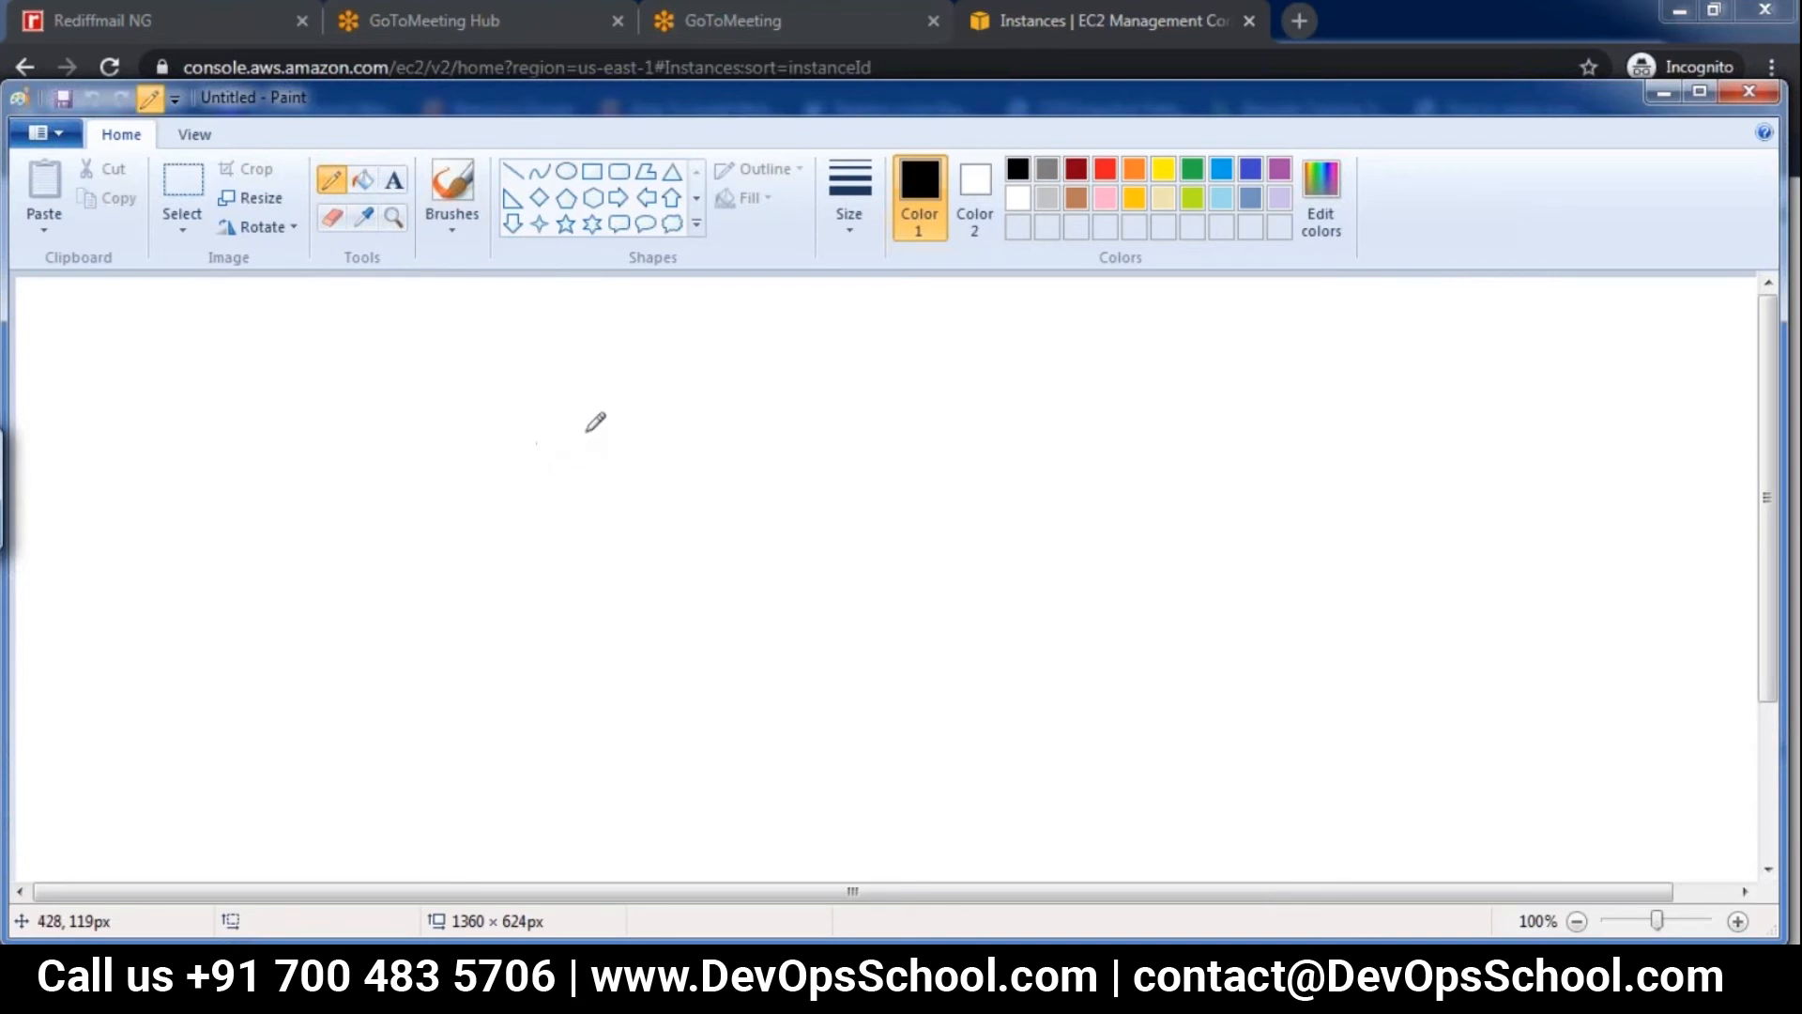
{"action": "left_click_drag", "start_coordinate": [629, 425], "coordinate": [598, 519]}
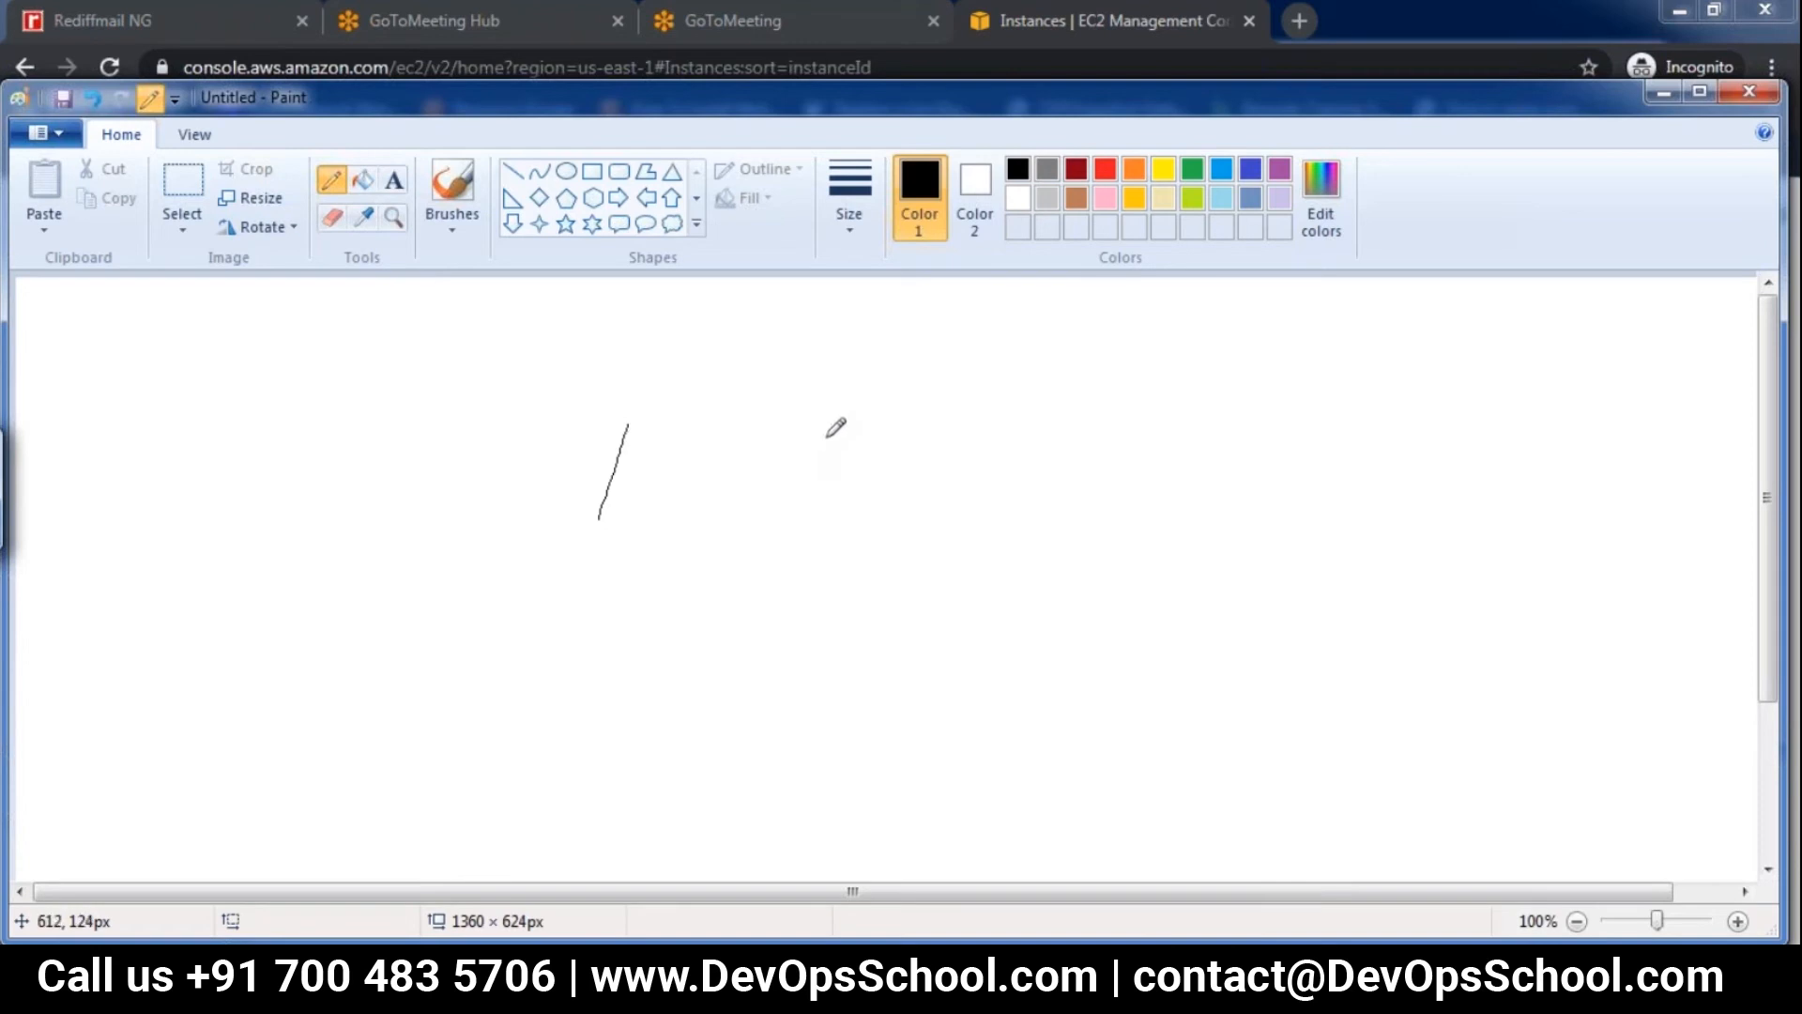
{"action": "mouse_move", "coordinate": [847, 425]}
{"action": "left_mouse_down"}
{"action": "mouse_move", "coordinate": [836, 528]}
{"action": "mouse_move", "coordinate": [976, 426]}
{"action": "mouse_move", "coordinate": [962, 529]}
{"action": "mouse_move", "coordinate": [850, 527]}
{"action": "left_mouse_up"}
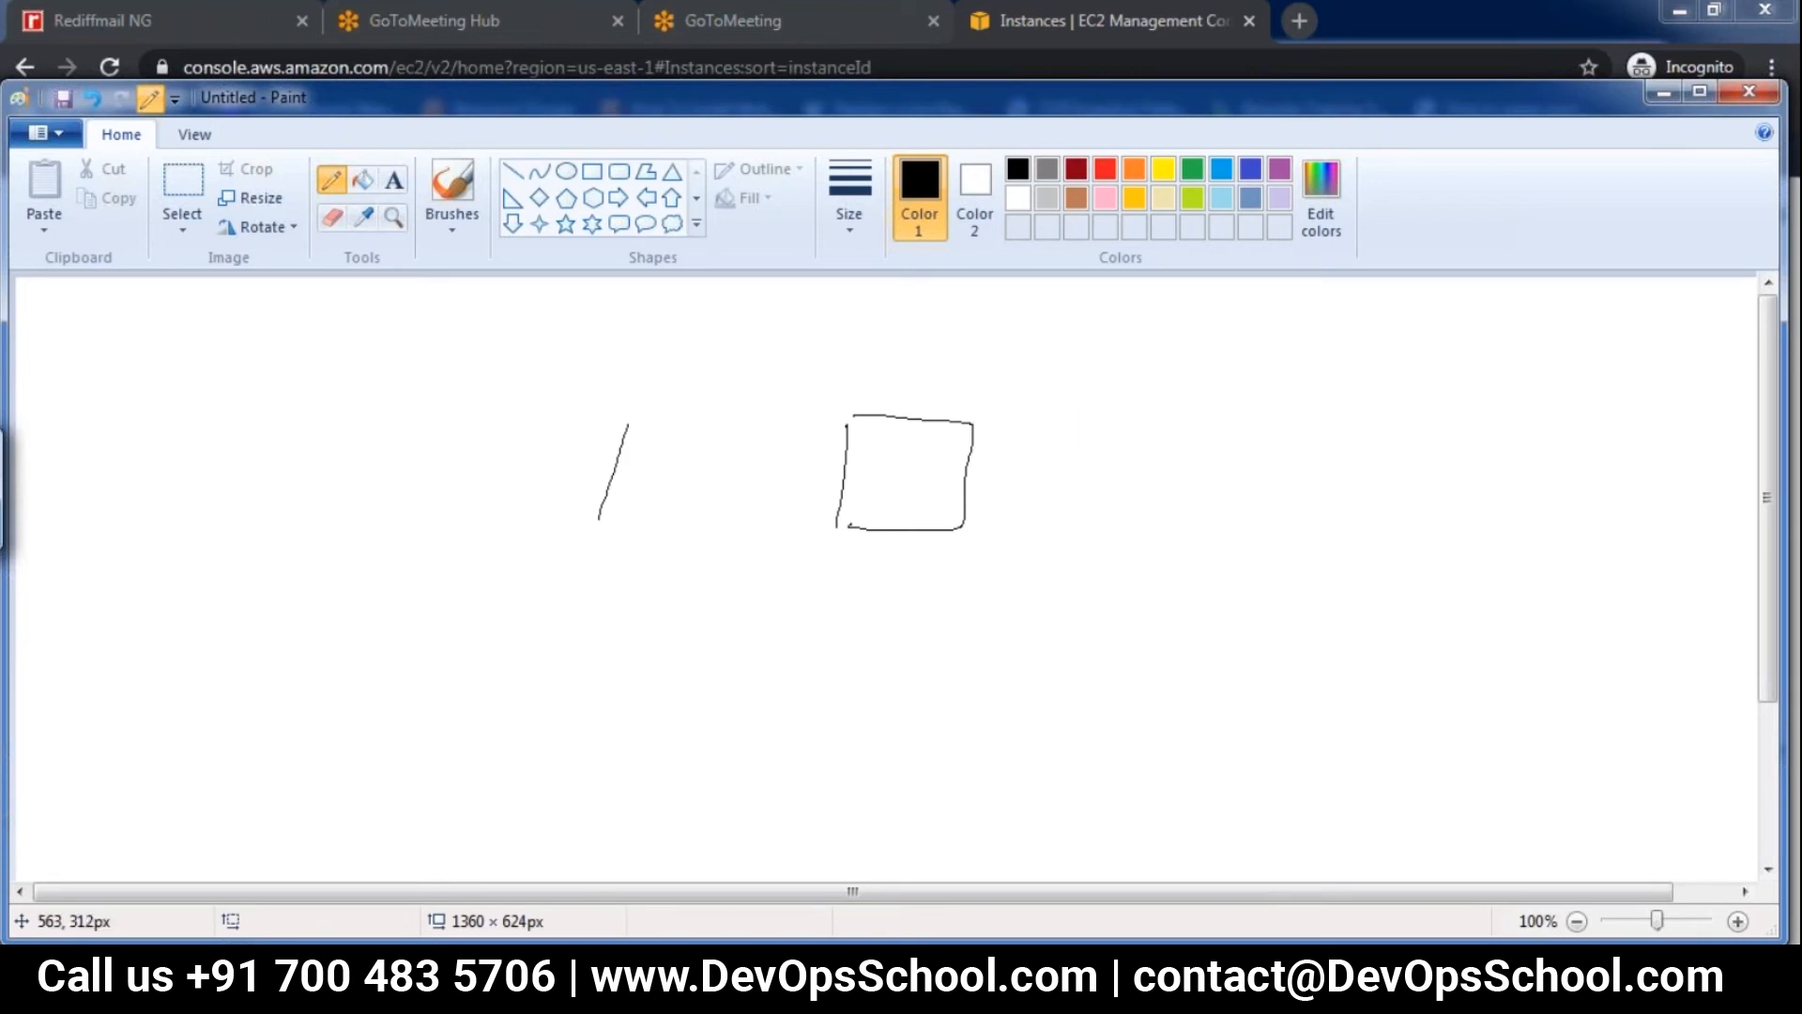
{"action": "left_click", "coordinate": [49, 134]}
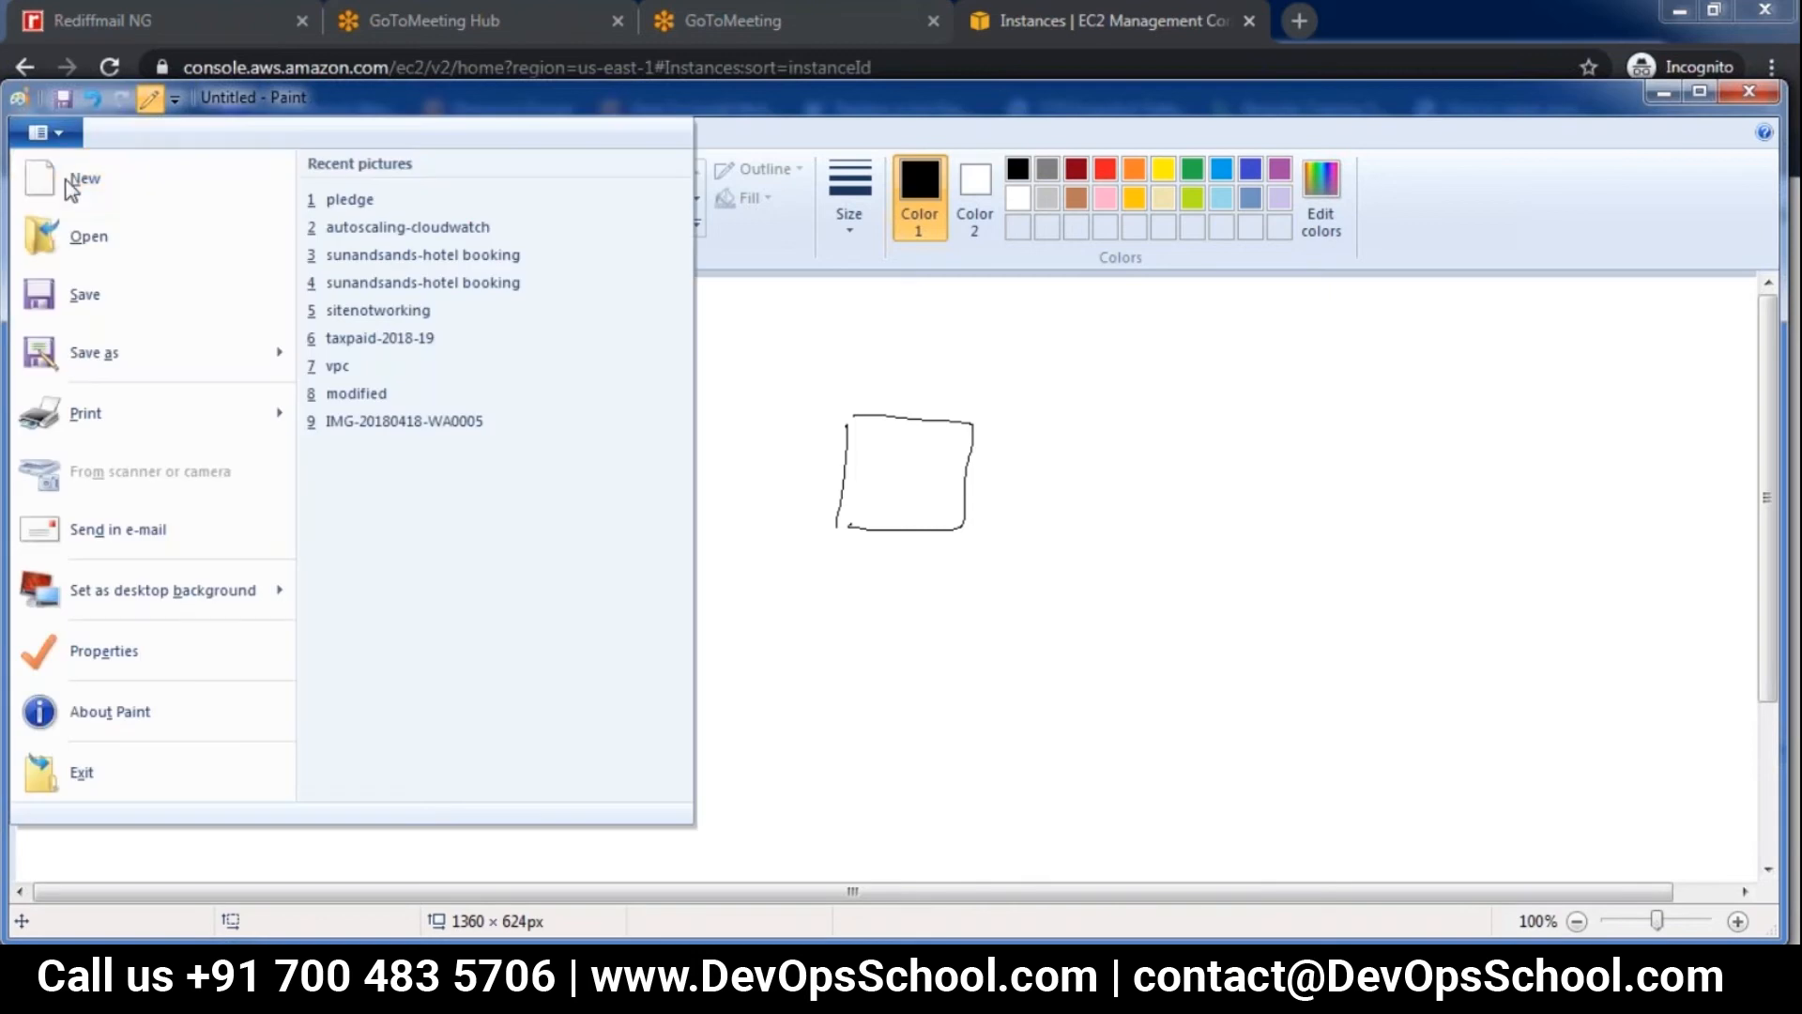
{"action": "left_click", "coordinate": [66, 180]}
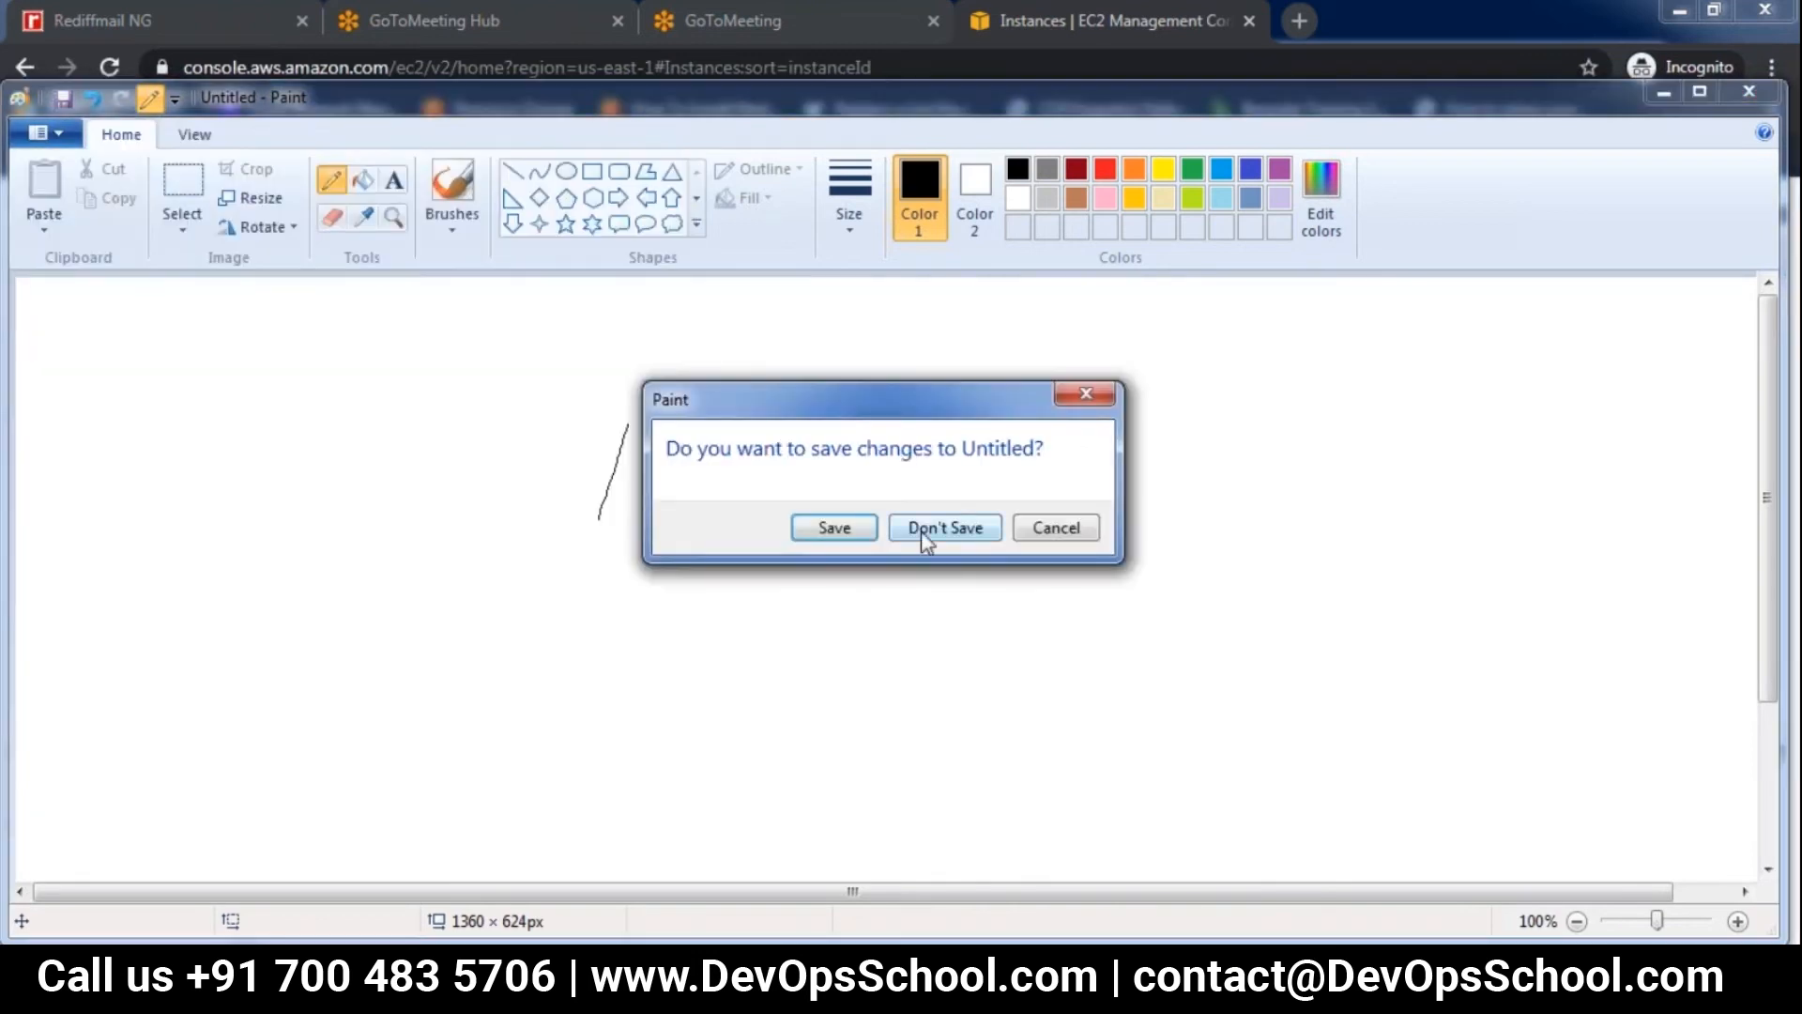
{"action": "left_click", "coordinate": [921, 531]}
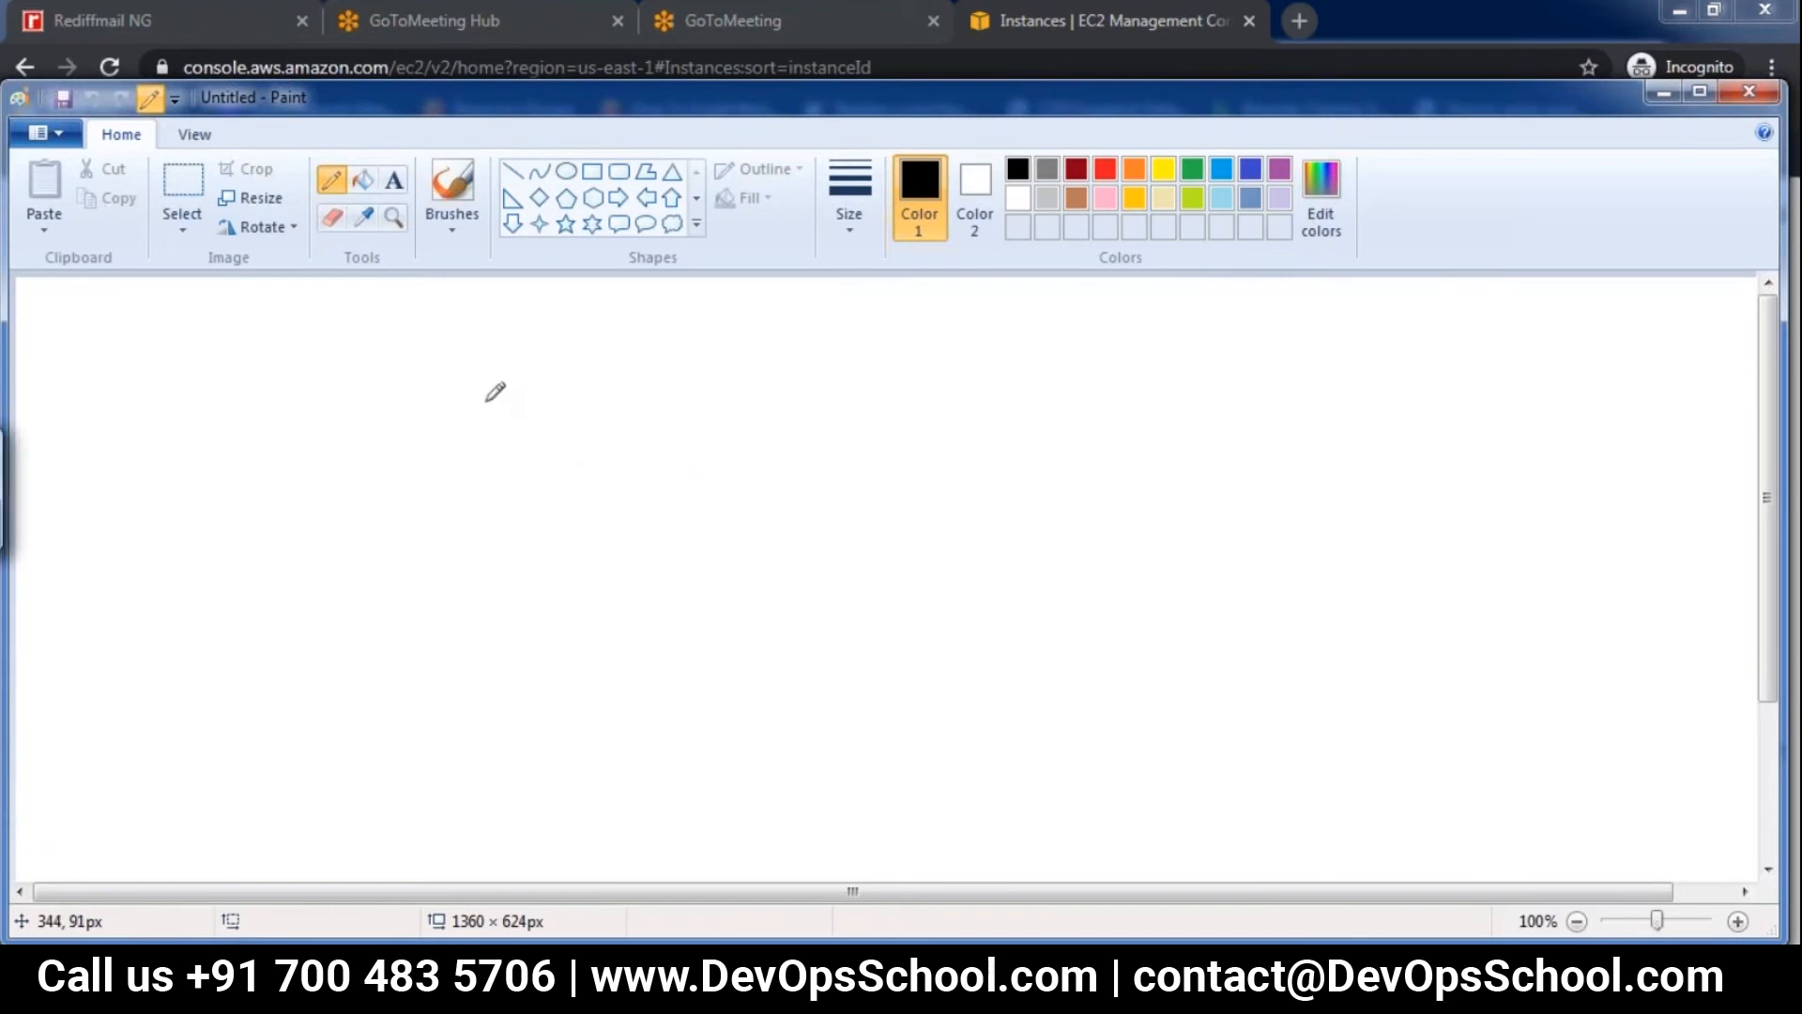
Handwrite the heading "Elastic LB" near the top centre of the canvas and underline it
{"action": "left_click_drag", "start_coordinate": [651, 355], "coordinate": [662, 419]}
{"action": "mouse_move", "coordinate": [637, 391]}
{"action": "left_mouse_down"}
{"action": "mouse_move", "coordinate": [674, 388]}
{"action": "mouse_move", "coordinate": [686, 356]}
{"action": "mouse_move", "coordinate": [695, 418]}
{"action": "mouse_move", "coordinate": [841, 375]}
{"action": "mouse_move", "coordinate": [838, 394]}
{"action": "left_mouse_up"}
{"action": "left_click_drag", "start_coordinate": [869, 387], "coordinate": [868, 425]}
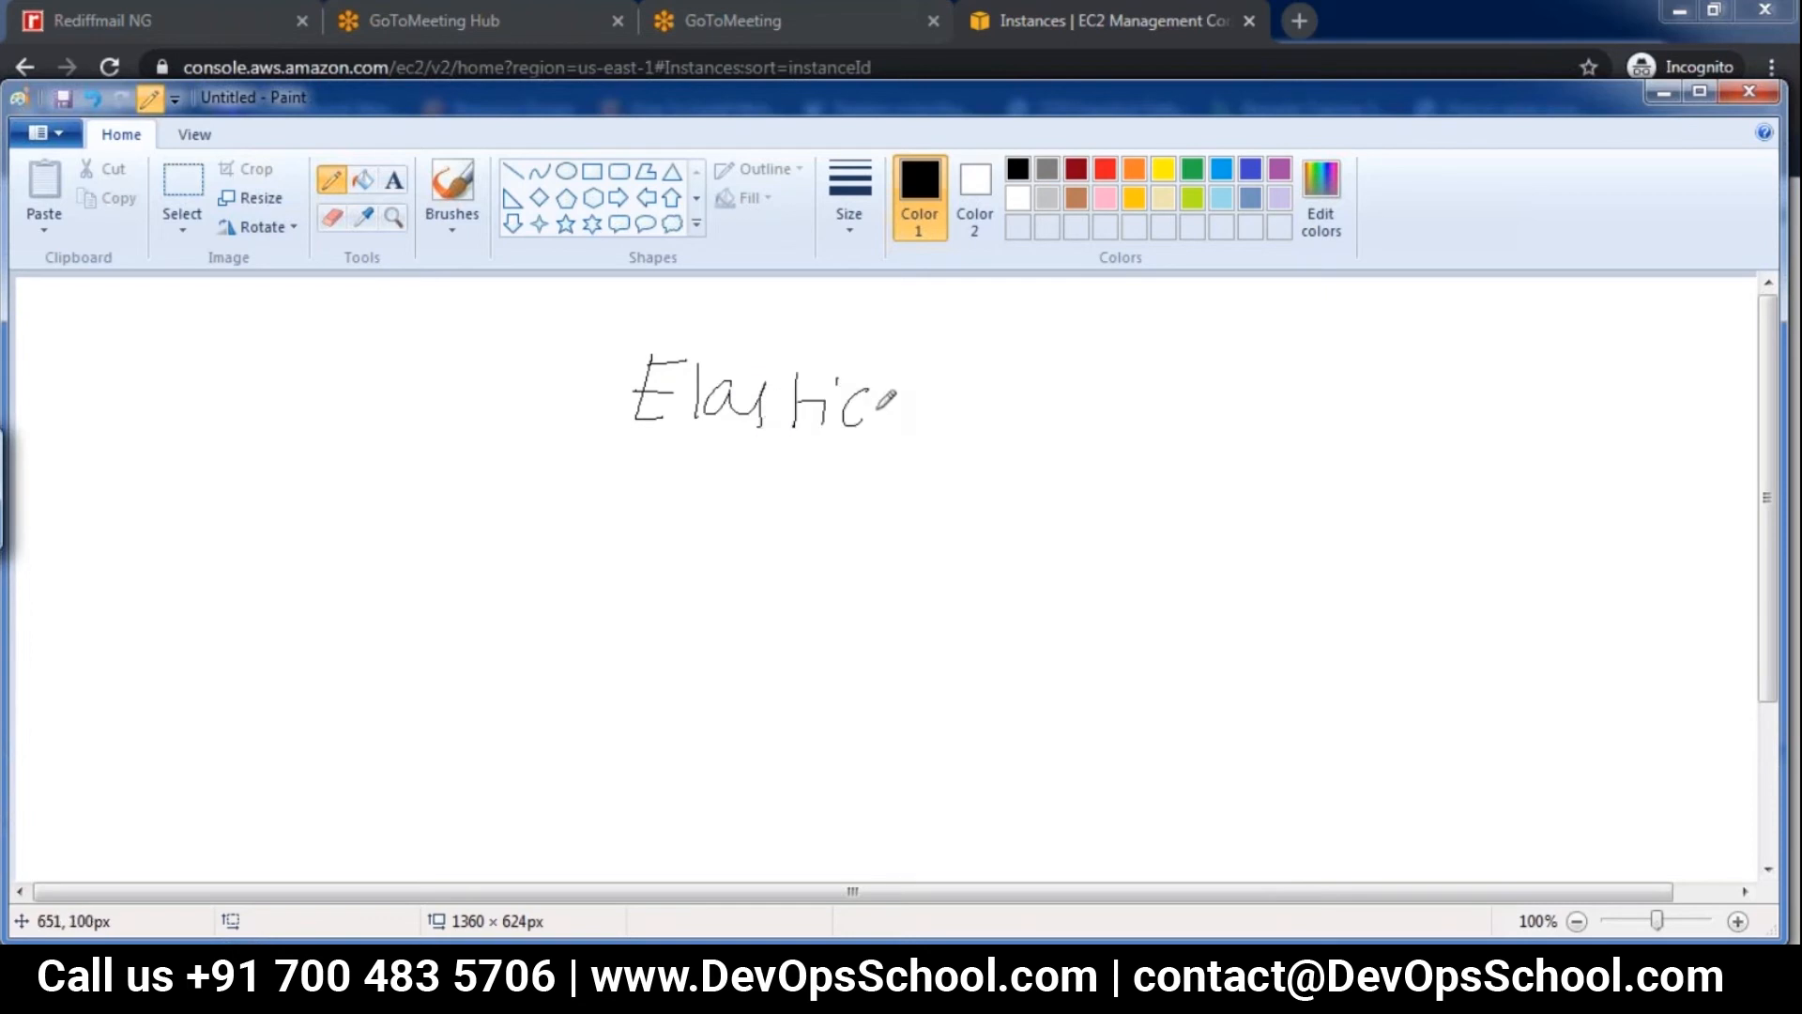
{"action": "mouse_move", "coordinate": [942, 360]}
{"action": "left_mouse_down"}
{"action": "mouse_move", "coordinate": [958, 410]}
{"action": "mouse_move", "coordinate": [1001, 422]}
{"action": "left_mouse_up"}
{"action": "mouse_move", "coordinate": [1005, 366]}
{"action": "left_mouse_down"}
{"action": "mouse_move", "coordinate": [1031, 380]}
{"action": "mouse_move", "coordinate": [1006, 422]}
{"action": "left_mouse_up"}
{"action": "left_click_drag", "start_coordinate": [614, 438], "coordinate": [1077, 459]}
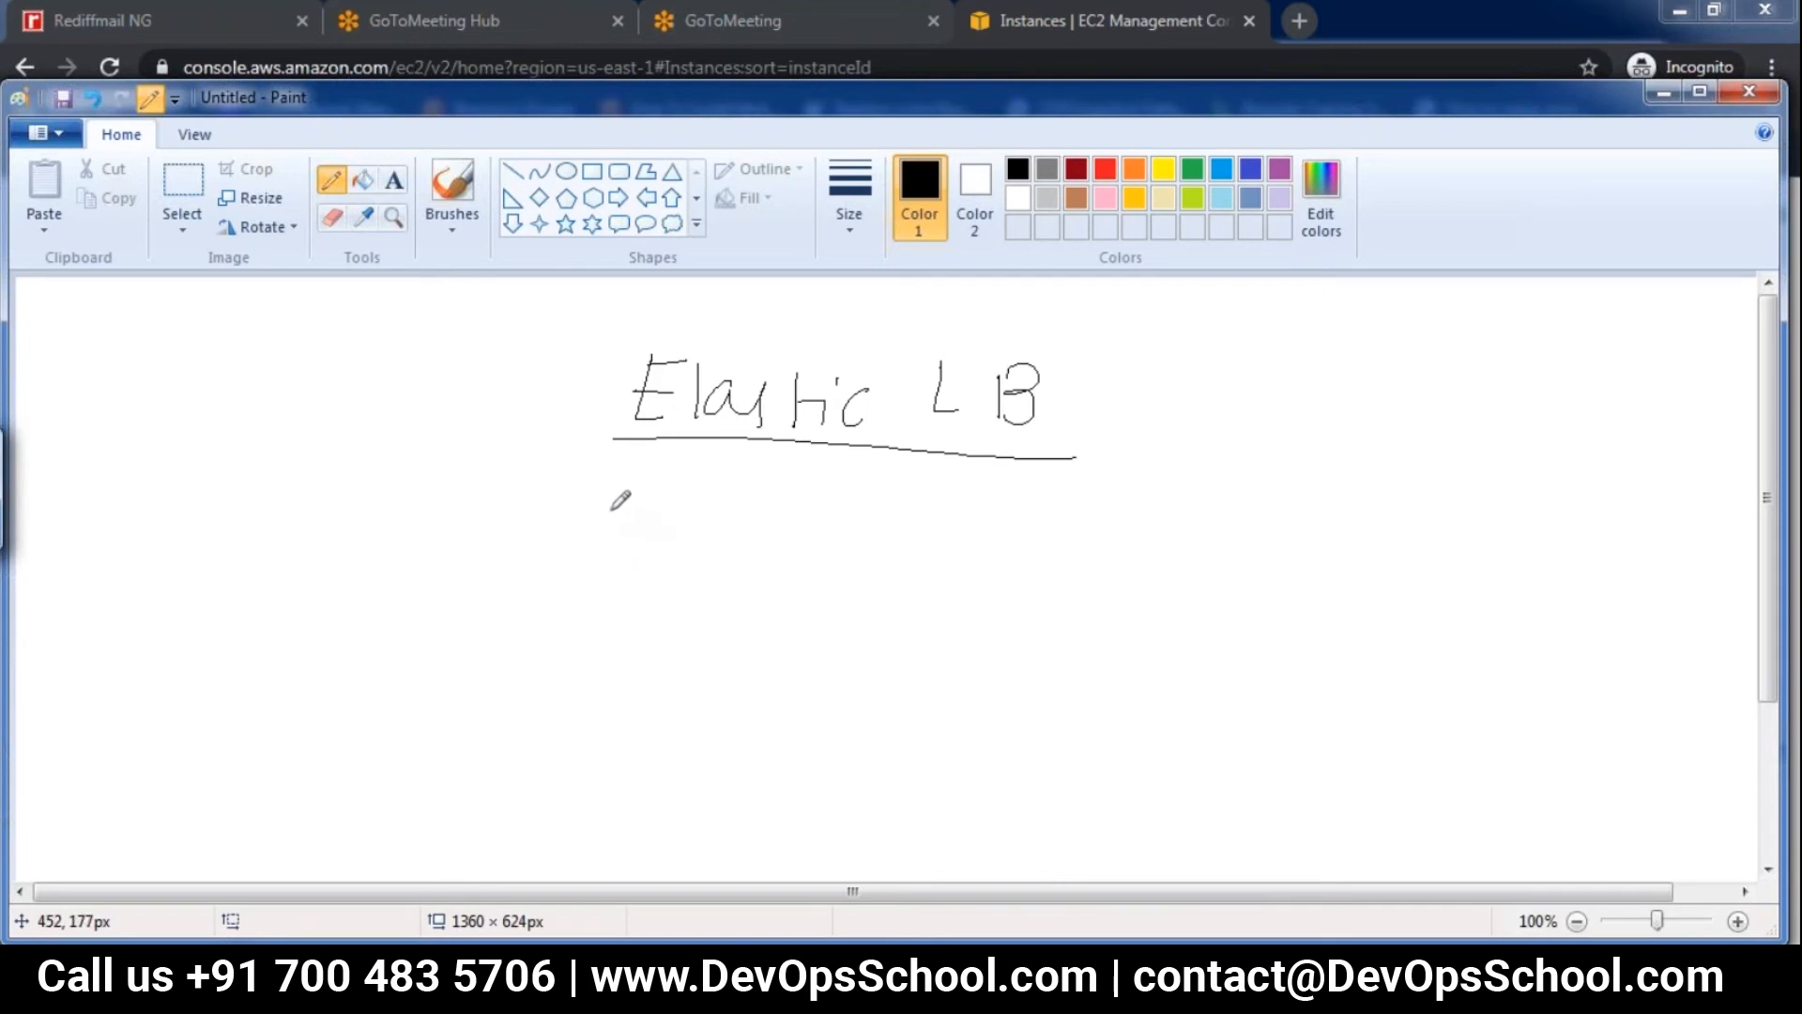
Handwrite a circled 1 followed by "Classic ELB" below the heading
{"action": "mouse_move", "coordinate": [617, 510]}
{"action": "left_mouse_down"}
{"action": "mouse_move", "coordinate": [618, 533]}
{"action": "mouse_move", "coordinate": [608, 480]}
{"action": "mouse_move", "coordinate": [631, 561]}
{"action": "mouse_move", "coordinate": [647, 487]}
{"action": "left_mouse_up"}
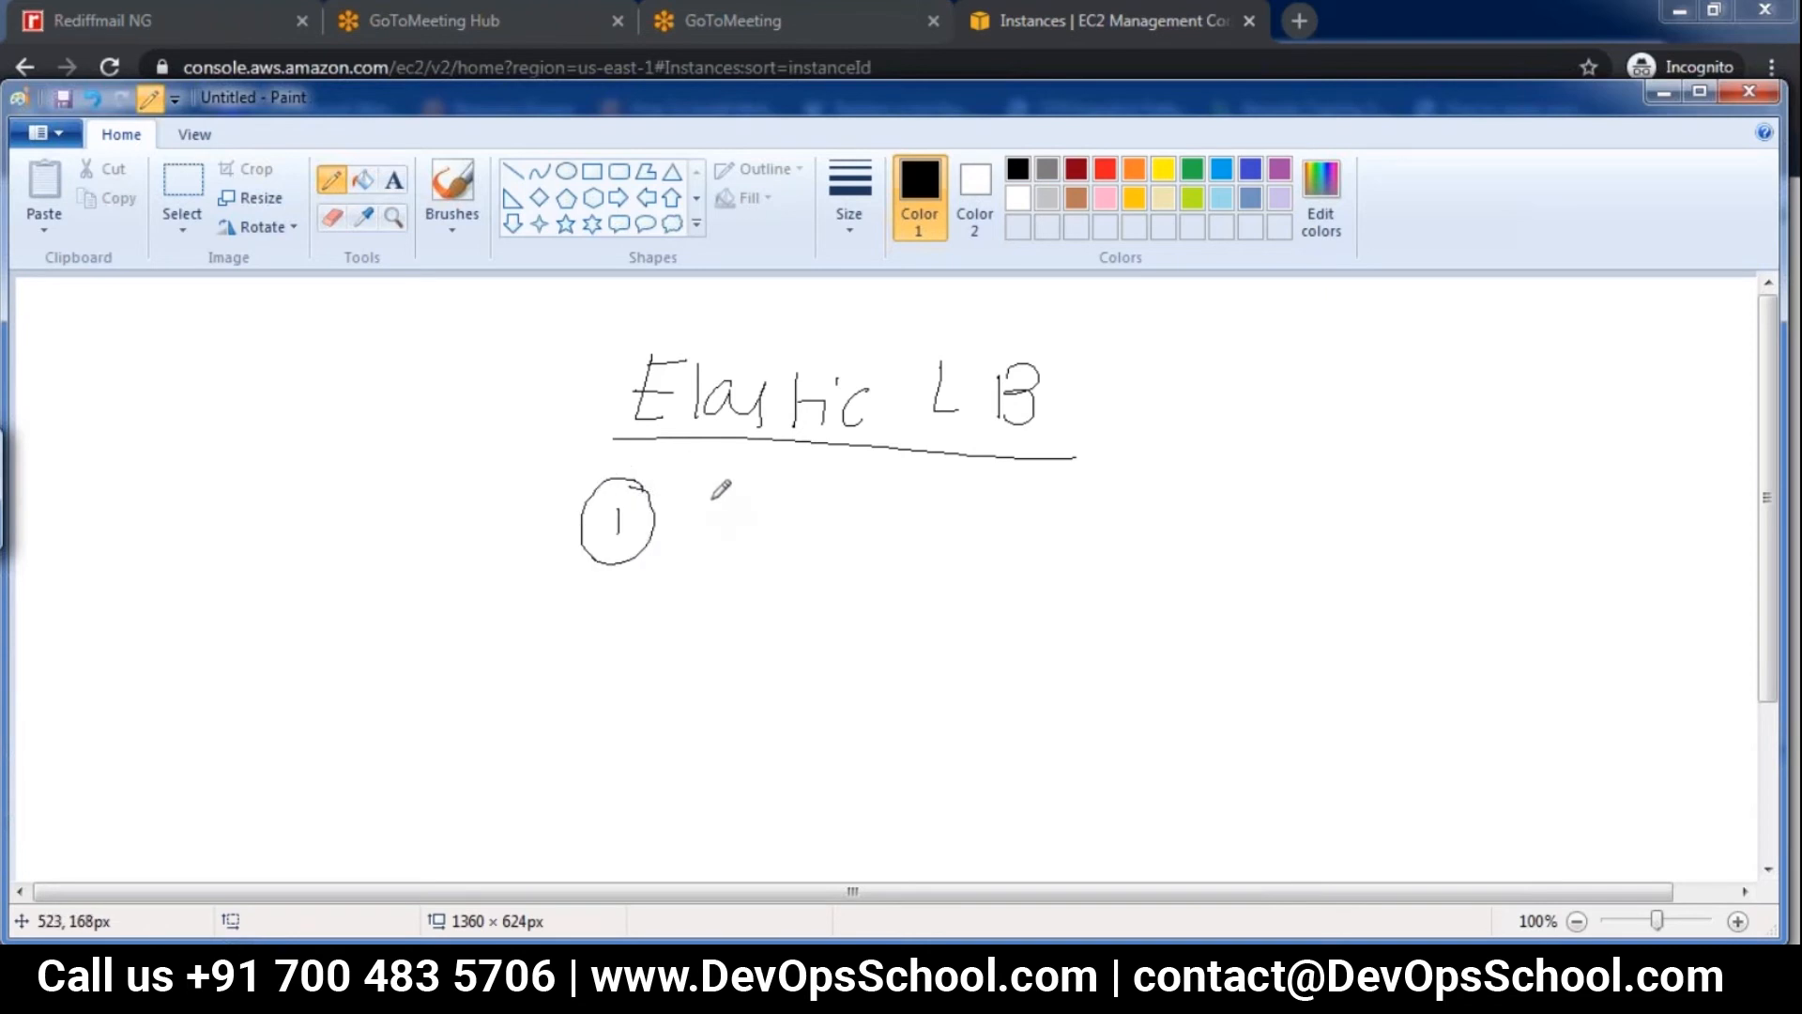
{"action": "left_click_drag", "start_coordinate": [721, 504], "coordinate": [723, 534]}
{"action": "mouse_move", "coordinate": [741, 497]}
{"action": "left_mouse_down"}
{"action": "mouse_move", "coordinate": [738, 542]}
{"action": "mouse_move", "coordinate": [804, 534]}
{"action": "mouse_move", "coordinate": [818, 554]}
{"action": "left_mouse_up"}
{"action": "mouse_move", "coordinate": [852, 517]}
{"action": "left_mouse_down"}
{"action": "mouse_move", "coordinate": [851, 560]}
{"action": "mouse_move", "coordinate": [975, 551]}
{"action": "mouse_move", "coordinate": [970, 506]}
{"action": "left_mouse_up"}
{"action": "left_click", "coordinate": [860, 501]}
{"action": "left_click_drag", "start_coordinate": [950, 528], "coordinate": [975, 526]}
{"action": "mouse_move", "coordinate": [990, 516]}
{"action": "left_mouse_down"}
{"action": "mouse_move", "coordinate": [989, 546]}
{"action": "mouse_move", "coordinate": [1007, 548]}
{"action": "left_mouse_up"}
{"action": "left_click_drag", "start_coordinate": [1031, 512], "coordinate": [1030, 548]}
{"action": "mouse_move", "coordinate": [1032, 515]}
{"action": "left_mouse_down"}
{"action": "mouse_move", "coordinate": [1046, 505]}
{"action": "mouse_move", "coordinate": [1034, 556]}
{"action": "left_mouse_up"}
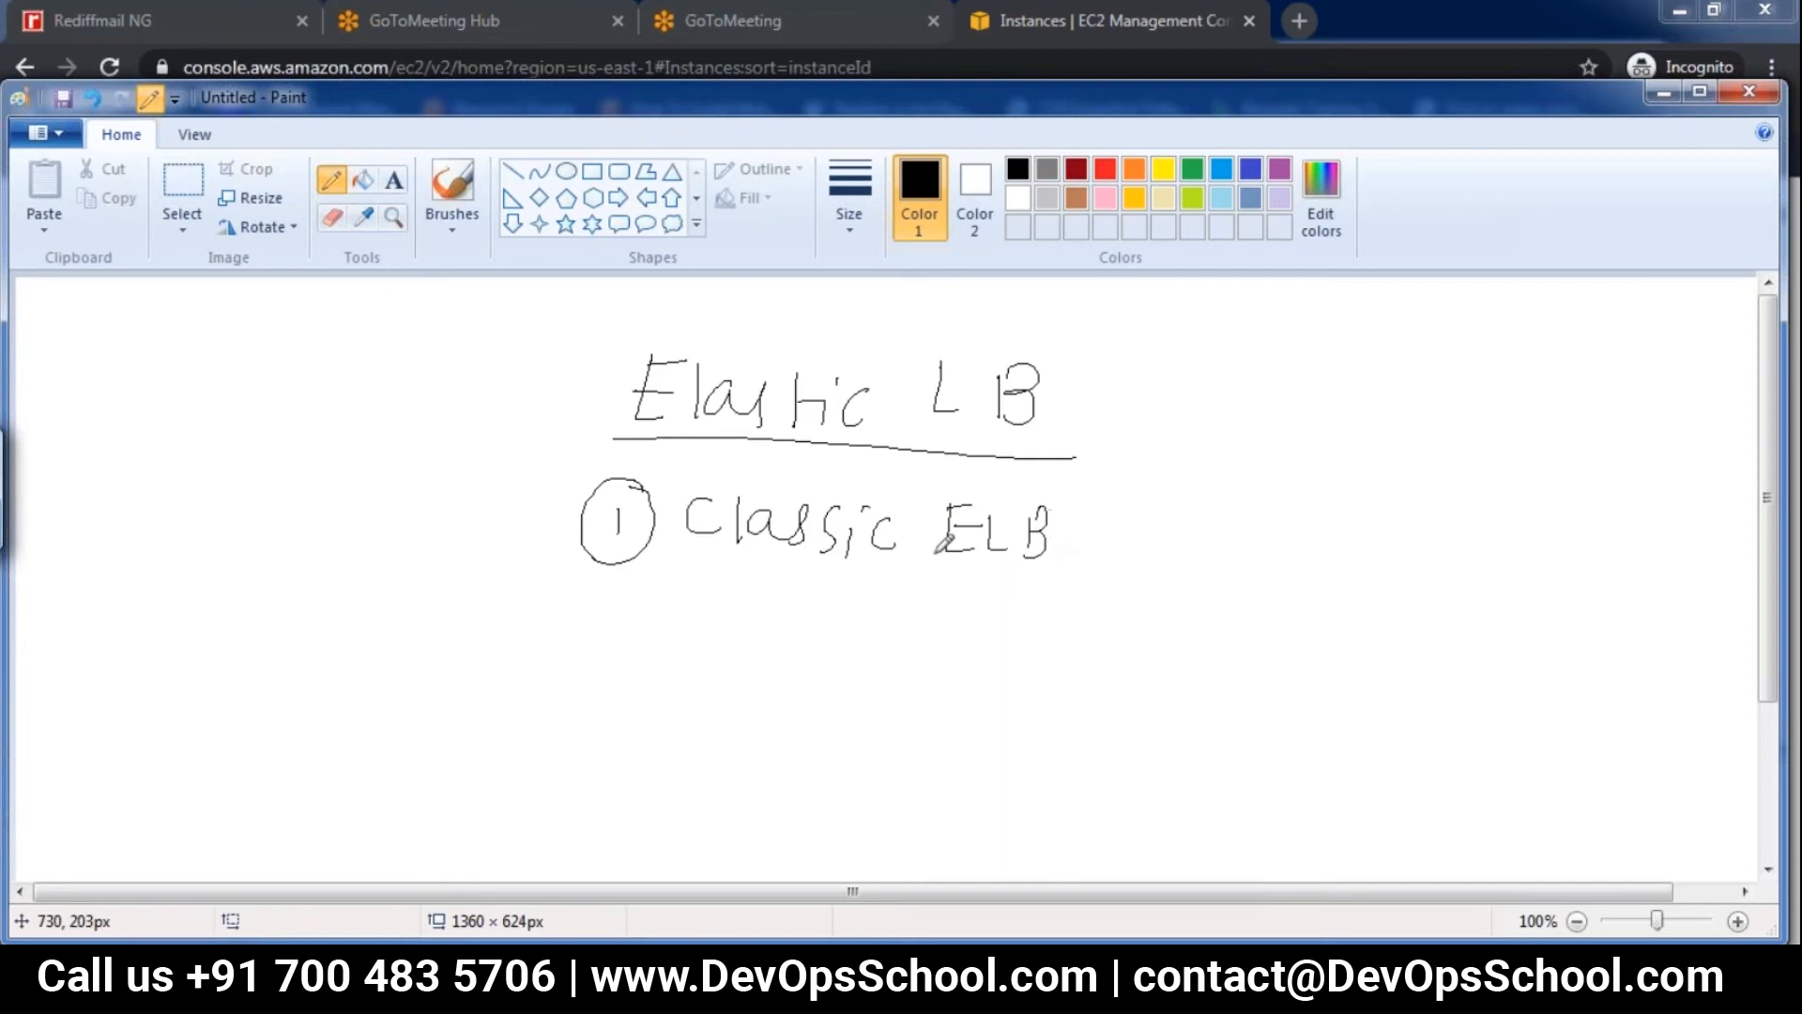
Handwrite the list entries circled 2 "Network ELB" and circled 3 "Application ELB" under the first one
{"action": "mouse_move", "coordinate": [616, 605]}
{"action": "left_mouse_down"}
{"action": "mouse_move", "coordinate": [643, 651]}
{"action": "mouse_move", "coordinate": [651, 589]}
{"action": "left_mouse_up"}
{"action": "left_click_drag", "start_coordinate": [711, 651], "coordinate": [711, 615]}
{"action": "mouse_move", "coordinate": [712, 615]}
{"action": "left_mouse_down"}
{"action": "mouse_move", "coordinate": [753, 650]}
{"action": "mouse_move", "coordinate": [925, 647]}
{"action": "mouse_move", "coordinate": [965, 627]}
{"action": "mouse_move", "coordinate": [958, 666]}
{"action": "mouse_move", "coordinate": [1022, 657]}
{"action": "mouse_move", "coordinate": [1057, 601]}
{"action": "mouse_move", "coordinate": [1075, 645]}
{"action": "mouse_move", "coordinate": [1108, 608]}
{"action": "mouse_move", "coordinate": [1092, 657]}
{"action": "left_mouse_up"}
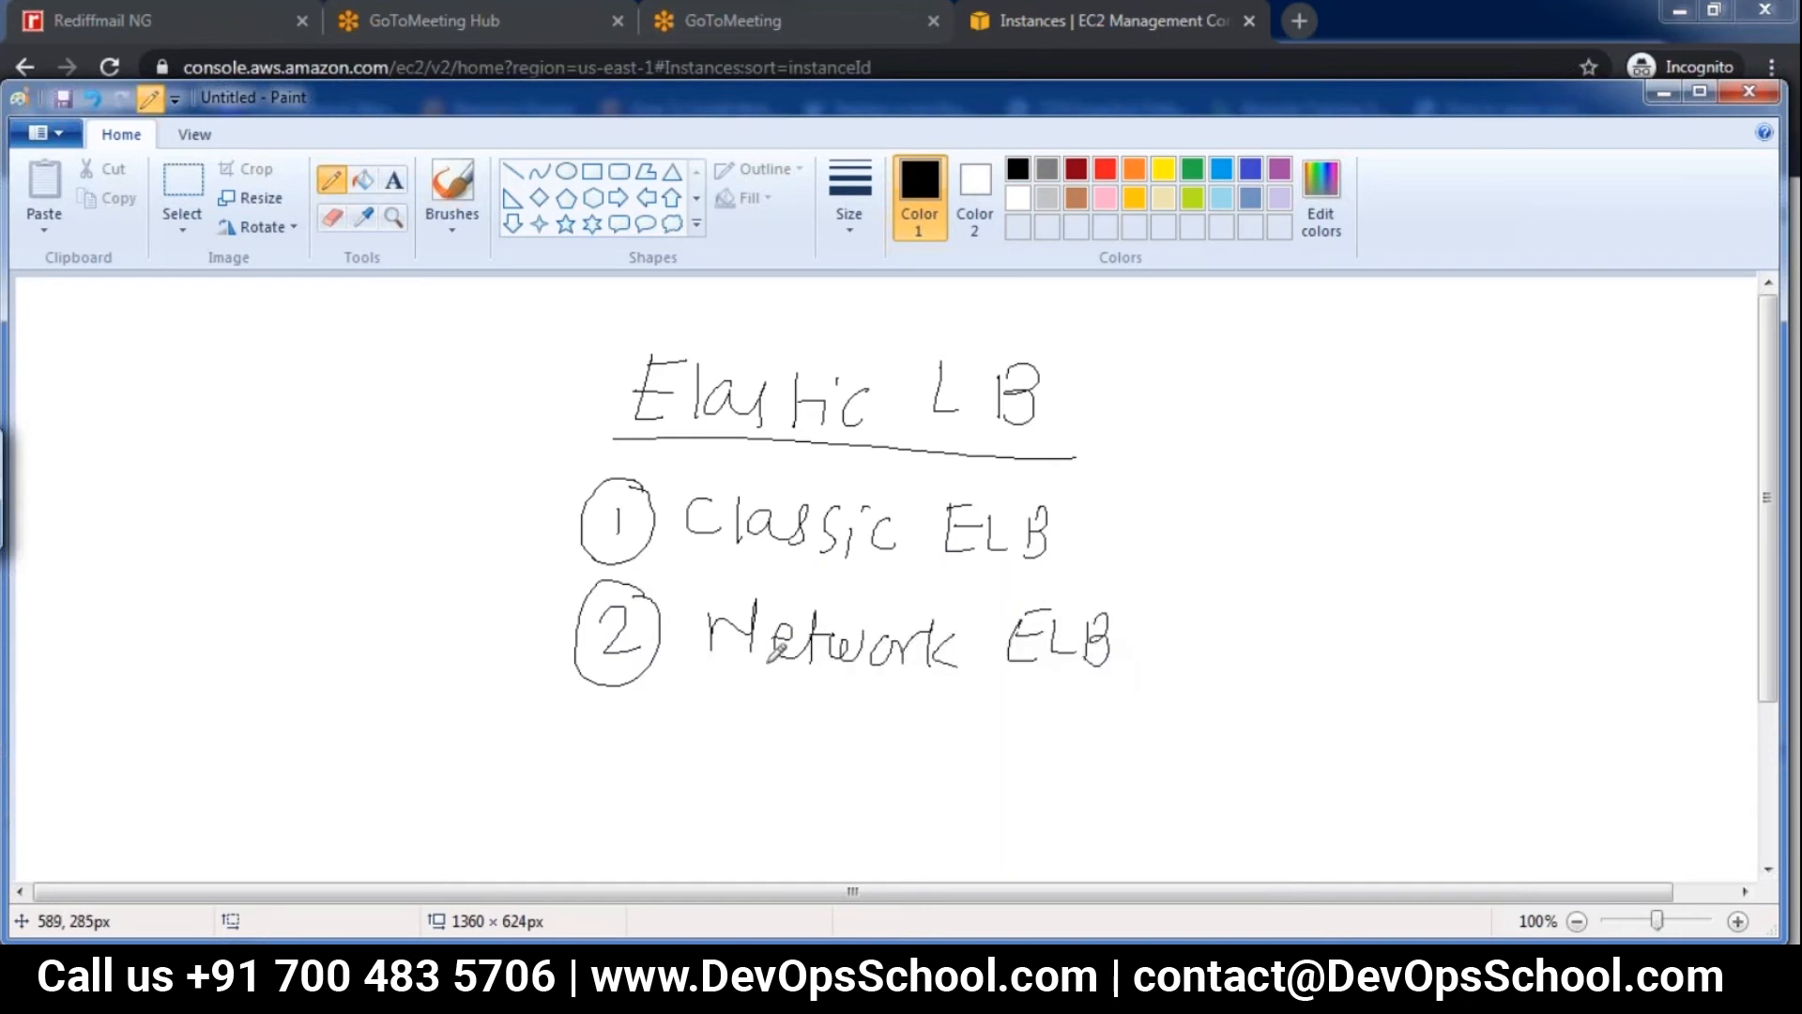
{"action": "mouse_move", "coordinate": [606, 718]}
{"action": "left_mouse_down"}
{"action": "mouse_move", "coordinate": [634, 751]}
{"action": "mouse_move", "coordinate": [610, 706]}
{"action": "mouse_move", "coordinate": [648, 706]}
{"action": "left_mouse_up"}
{"action": "mouse_move", "coordinate": [720, 757]}
{"action": "left_mouse_down"}
{"action": "mouse_move", "coordinate": [809, 761]}
{"action": "mouse_move", "coordinate": [859, 737]}
{"action": "mouse_move", "coordinate": [882, 777]}
{"action": "mouse_move", "coordinate": [915, 751]}
{"action": "mouse_move", "coordinate": [1065, 741]}
{"action": "mouse_move", "coordinate": [1164, 779]}
{"action": "left_mouse_up"}
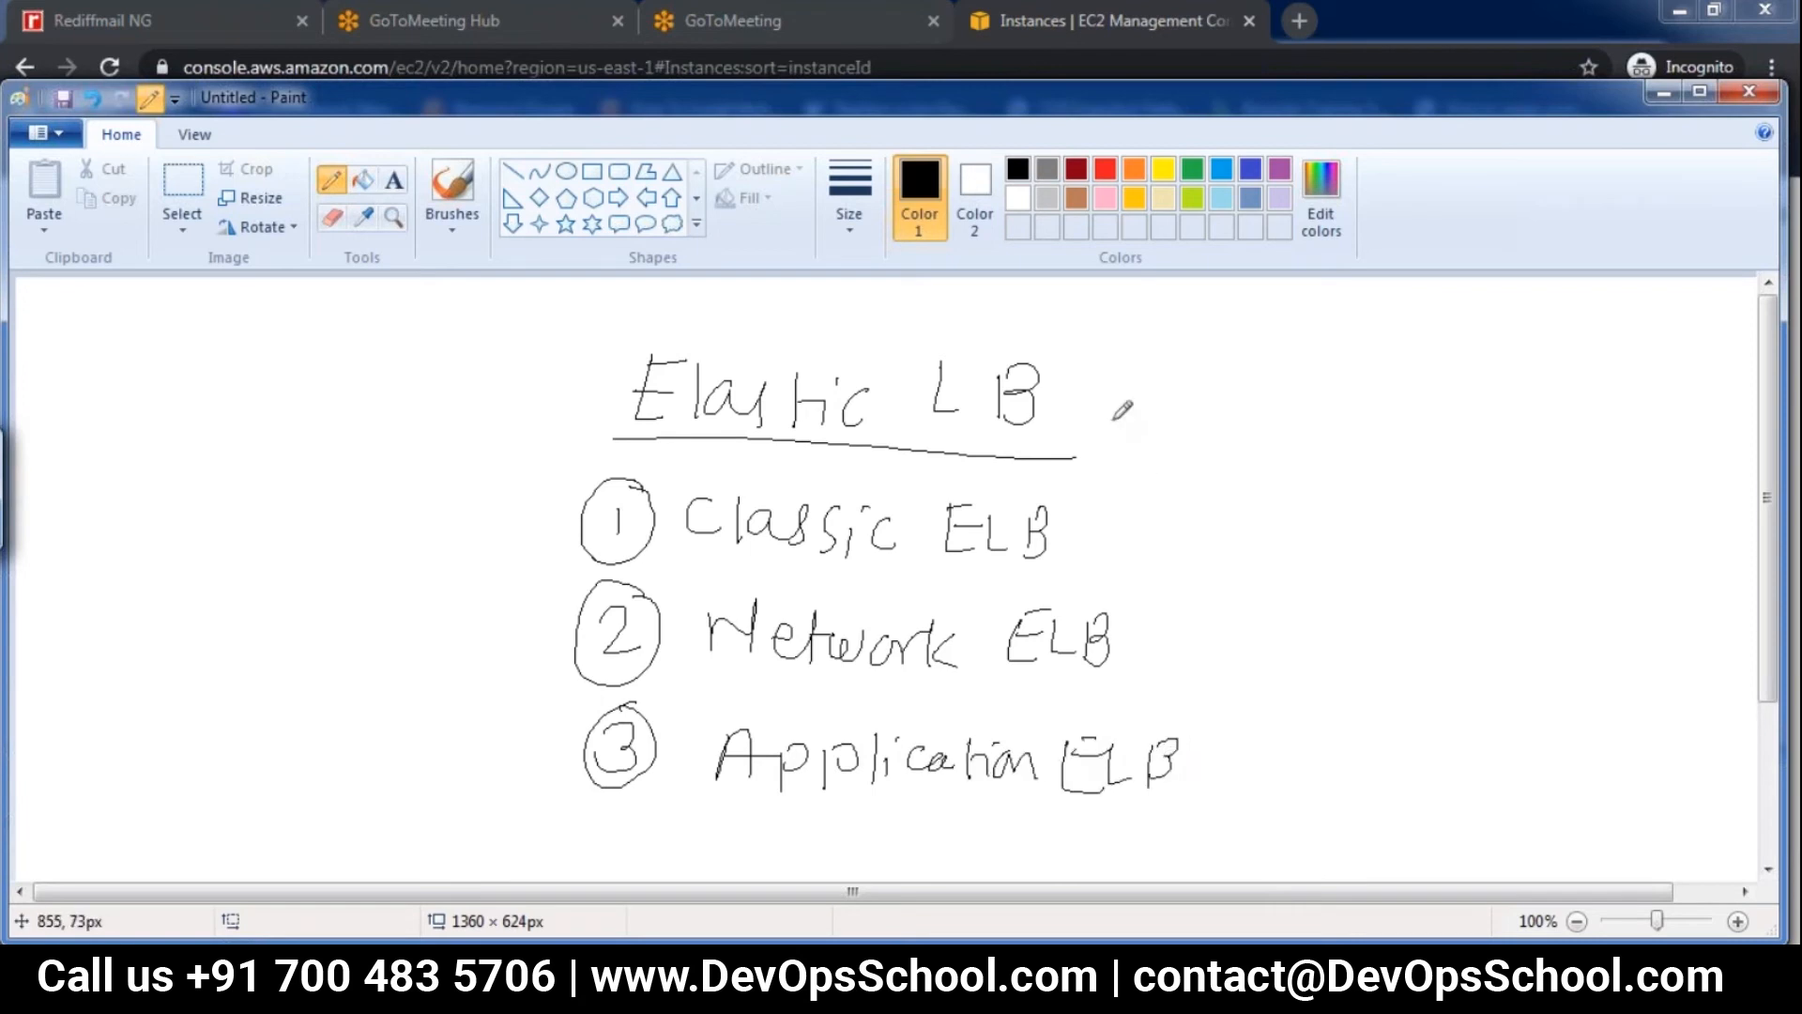
Annotate Classic ELB and Network ELB with "TCP layer" and layer 4, and Application ELB with a circled "Layer 7"
{"action": "left_click_drag", "start_coordinate": [1105, 531], "coordinate": [1193, 532]}
{"action": "mouse_move", "coordinate": [1232, 522]}
{"action": "left_mouse_down"}
{"action": "mouse_move", "coordinate": [1238, 556]}
{"action": "mouse_move", "coordinate": [1538, 582]}
{"action": "left_mouse_up"}
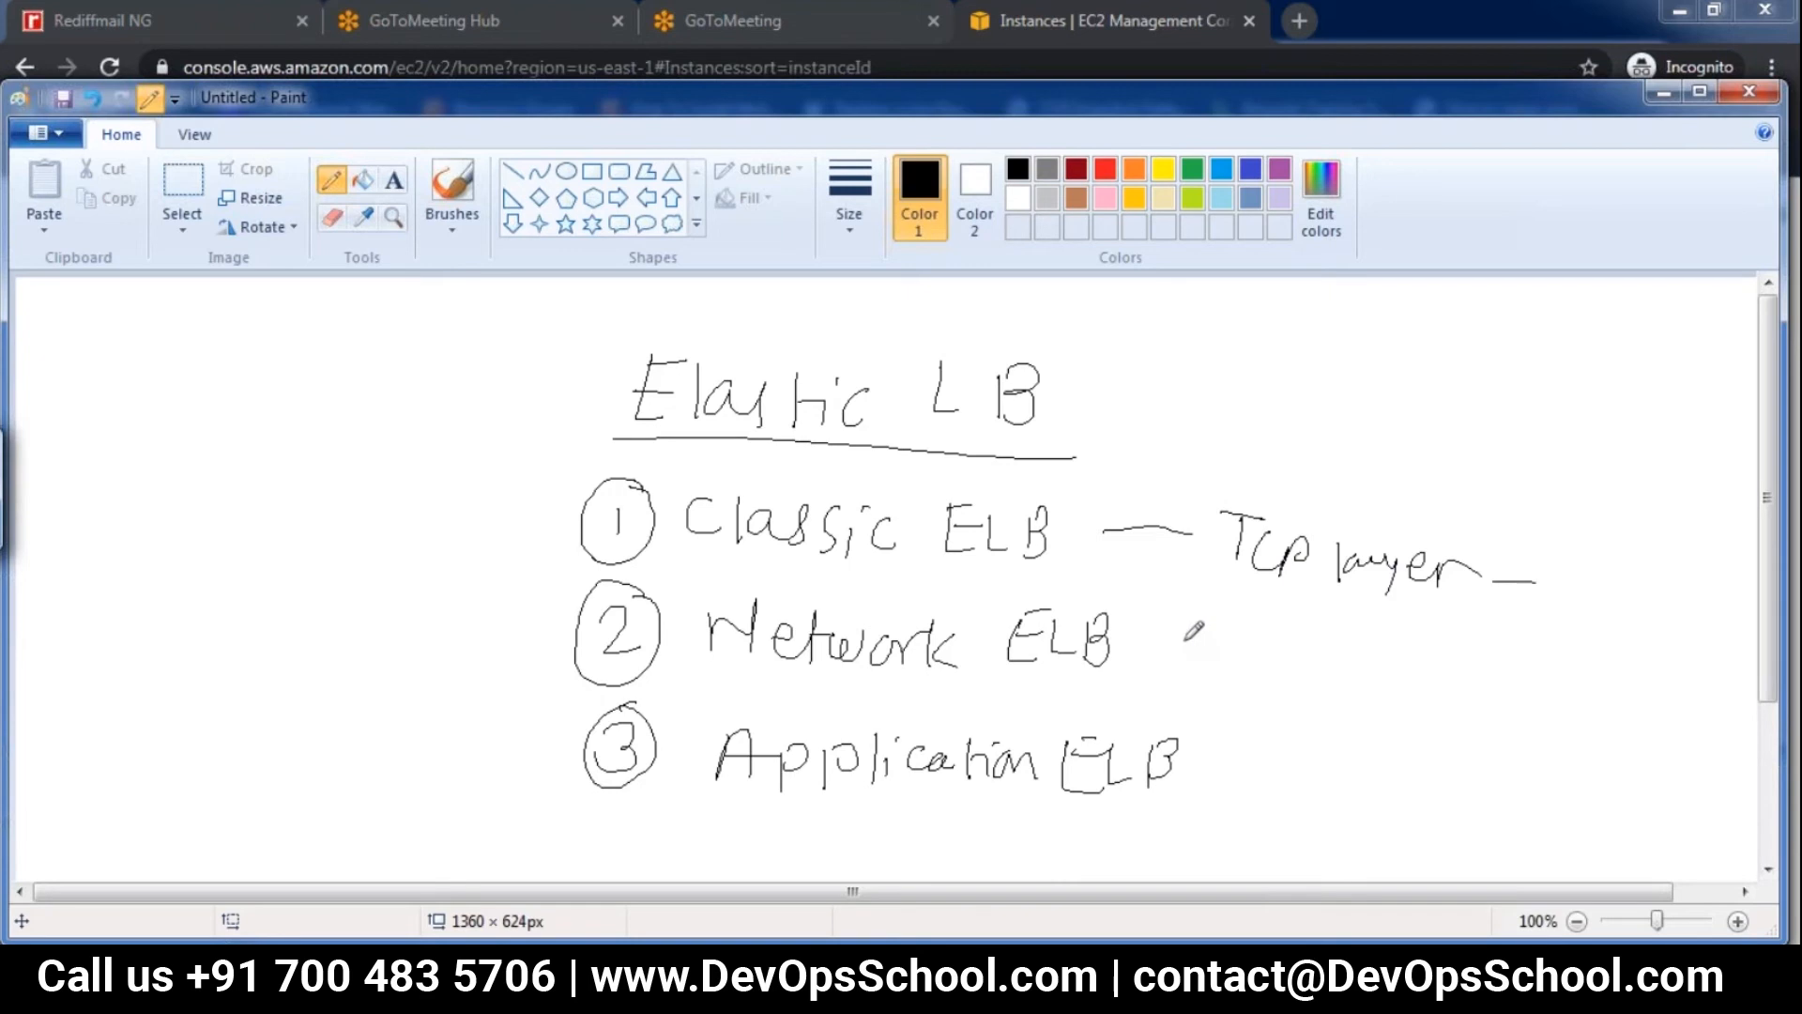
{"action": "left_click_drag", "start_coordinate": [1171, 643], "coordinate": [1482, 657]}
{"action": "left_click_drag", "start_coordinate": [1228, 761], "coordinate": [1306, 768]}
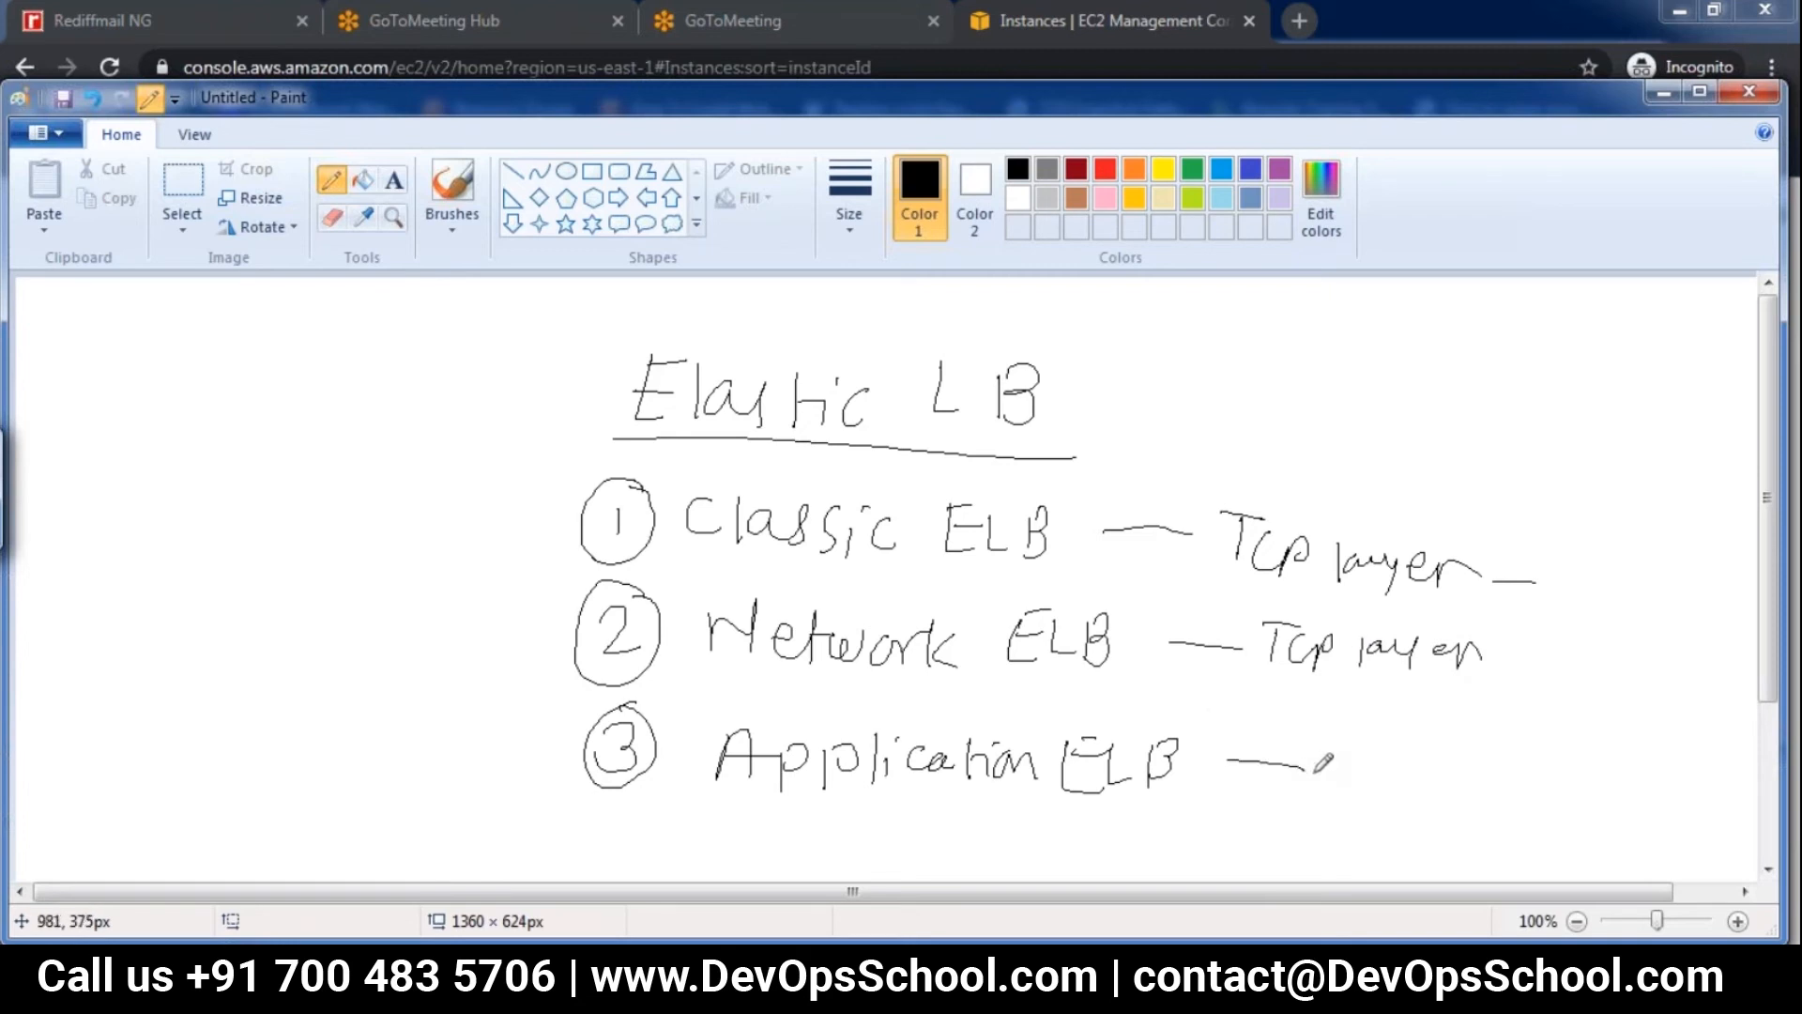
{"action": "mouse_move", "coordinate": [1341, 746]}
{"action": "left_mouse_down"}
{"action": "mouse_move", "coordinate": [1427, 798]}
{"action": "mouse_move", "coordinate": [1500, 768]}
{"action": "mouse_move", "coordinate": [1549, 785]}
{"action": "left_mouse_up"}
{"action": "mouse_move", "coordinate": [1559, 549]}
{"action": "left_mouse_down"}
{"action": "mouse_move", "coordinate": [1558, 590]}
{"action": "mouse_move", "coordinate": [1593, 556]}
{"action": "mouse_move", "coordinate": [1697, 593]}
{"action": "mouse_move", "coordinate": [1705, 575]}
{"action": "mouse_move", "coordinate": [1716, 618]}
{"action": "left_mouse_up"}
{"action": "mouse_move", "coordinate": [1540, 639]}
{"action": "left_mouse_down"}
{"action": "mouse_move", "coordinate": [1711, 657]}
{"action": "mouse_move", "coordinate": [1698, 694]}
{"action": "left_mouse_up"}
{"action": "mouse_move", "coordinate": [1503, 706]}
{"action": "left_mouse_down"}
{"action": "mouse_move", "coordinate": [1328, 812]}
{"action": "mouse_move", "coordinate": [1460, 843]}
{"action": "mouse_move", "coordinate": [1472, 690]}
{"action": "left_mouse_up"}
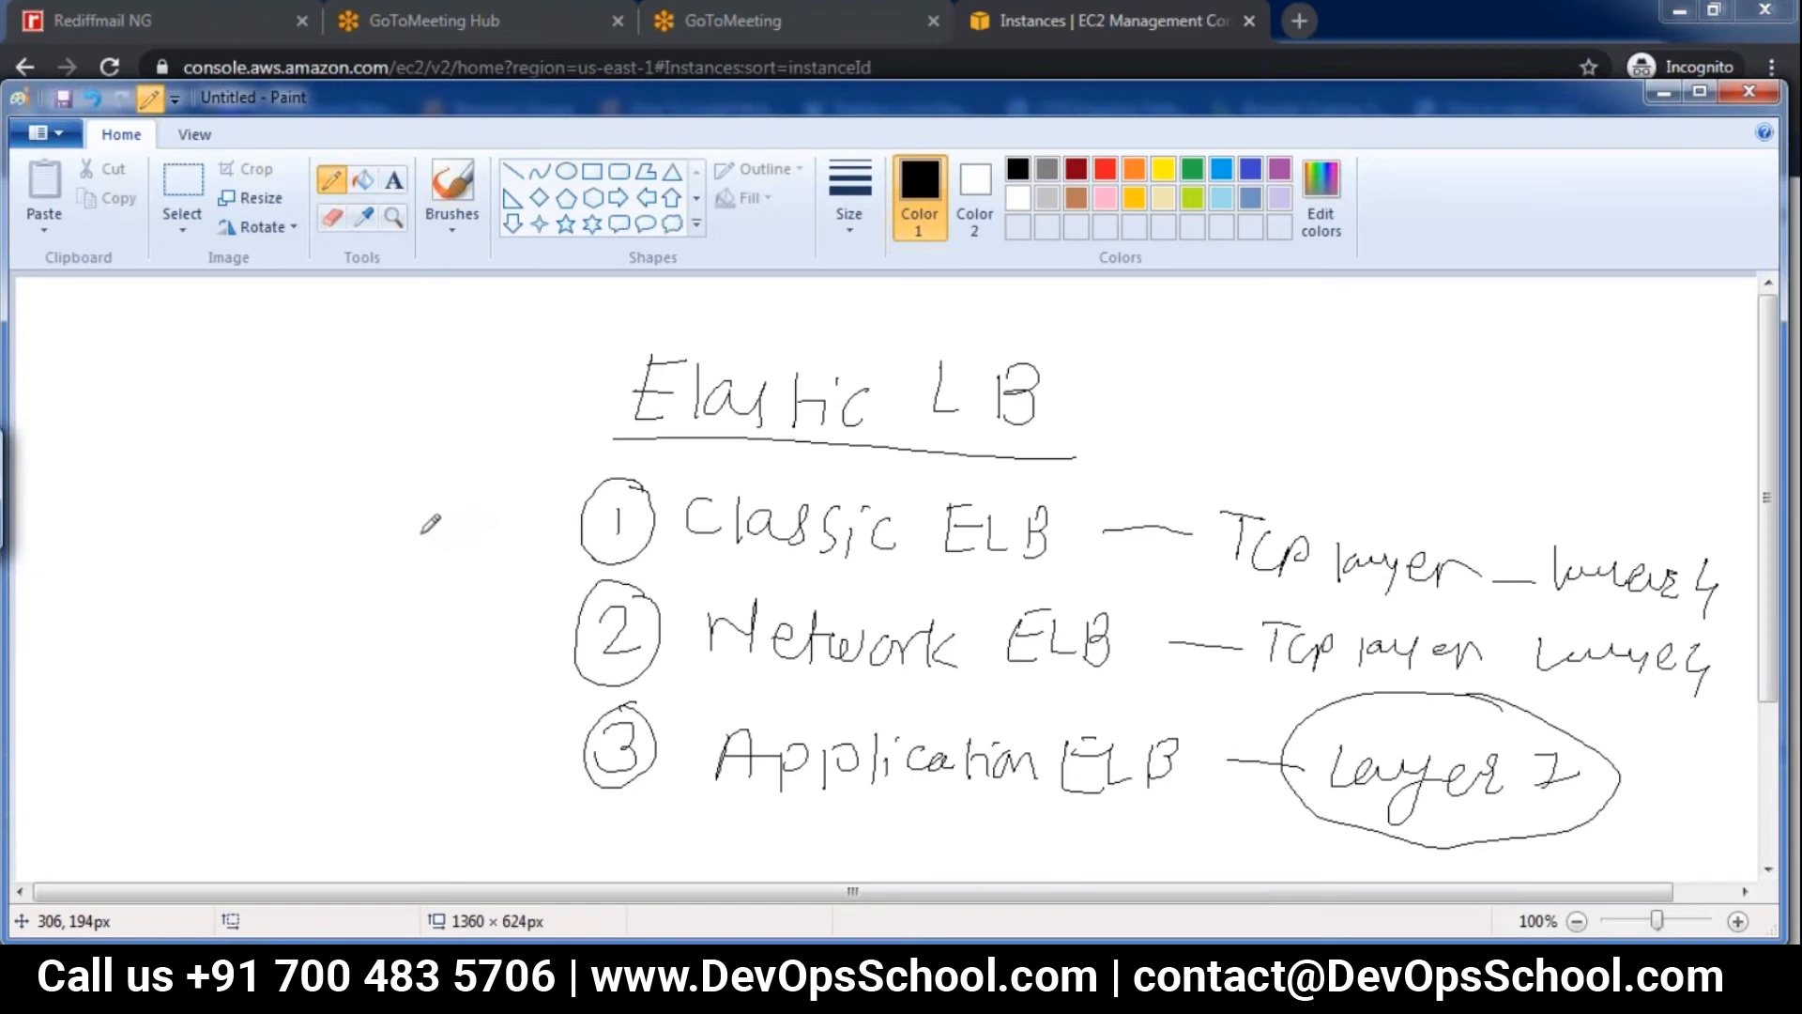
Draw hooked lines leading out from the circled 1 and 2, and trace the line at 1 again
{"action": "mouse_move", "coordinate": [480, 507]}
{"action": "left_mouse_down"}
{"action": "mouse_move", "coordinate": [490, 542]}
{"action": "mouse_move", "coordinate": [597, 531]}
{"action": "left_mouse_up"}
{"action": "left_click_drag", "start_coordinate": [422, 623], "coordinate": [556, 662]}
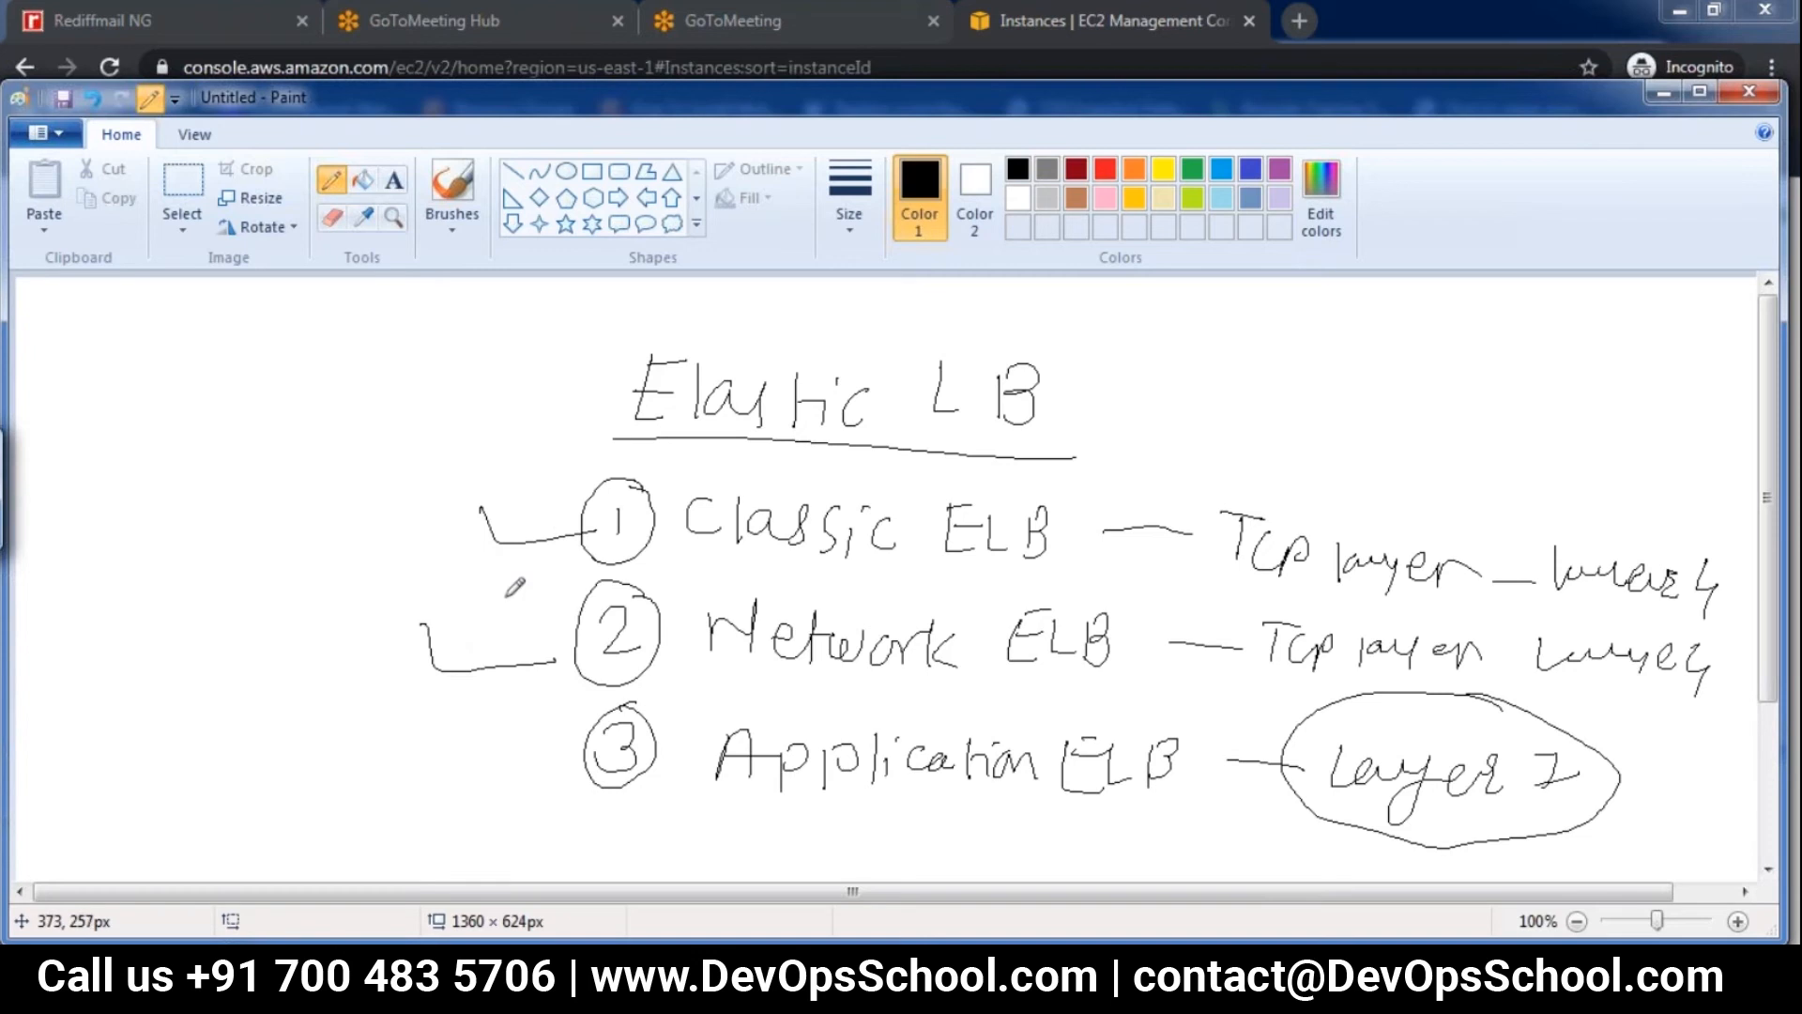
{"action": "mouse_move", "coordinate": [483, 506]}
{"action": "left_mouse_down"}
{"action": "mouse_move", "coordinate": [531, 549]}
{"action": "mouse_move", "coordinate": [634, 533]}
{"action": "left_mouse_up"}
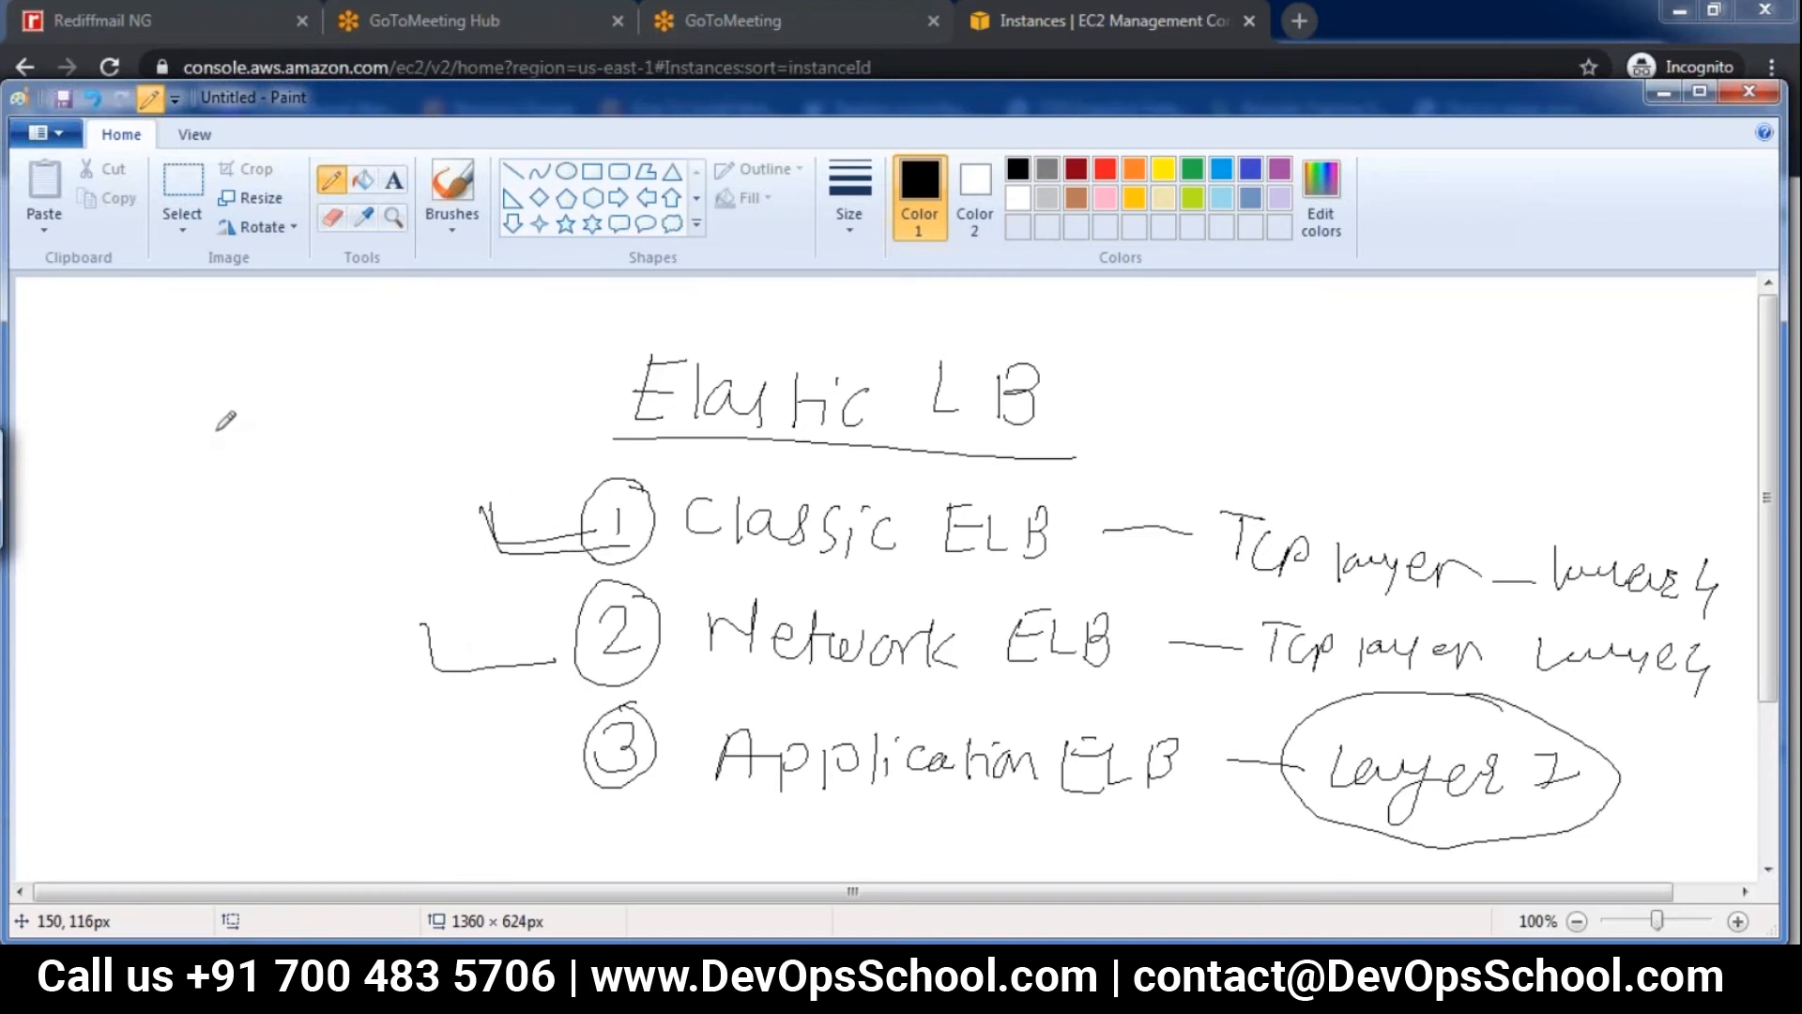
Handwrite "DNS name" beside the heading, above the line from Classic ELB, and underline it
{"action": "mouse_move", "coordinate": [209, 417]}
{"action": "left_mouse_down"}
{"action": "mouse_move", "coordinate": [196, 461]}
{"action": "mouse_move", "coordinate": [270, 444]}
{"action": "mouse_move", "coordinate": [290, 403]}
{"action": "mouse_move", "coordinate": [286, 440]}
{"action": "left_mouse_up"}
{"action": "mouse_move", "coordinate": [340, 406]}
{"action": "left_mouse_down"}
{"action": "mouse_move", "coordinate": [341, 438]}
{"action": "mouse_move", "coordinate": [469, 395]}
{"action": "mouse_move", "coordinate": [488, 413]}
{"action": "left_mouse_up"}
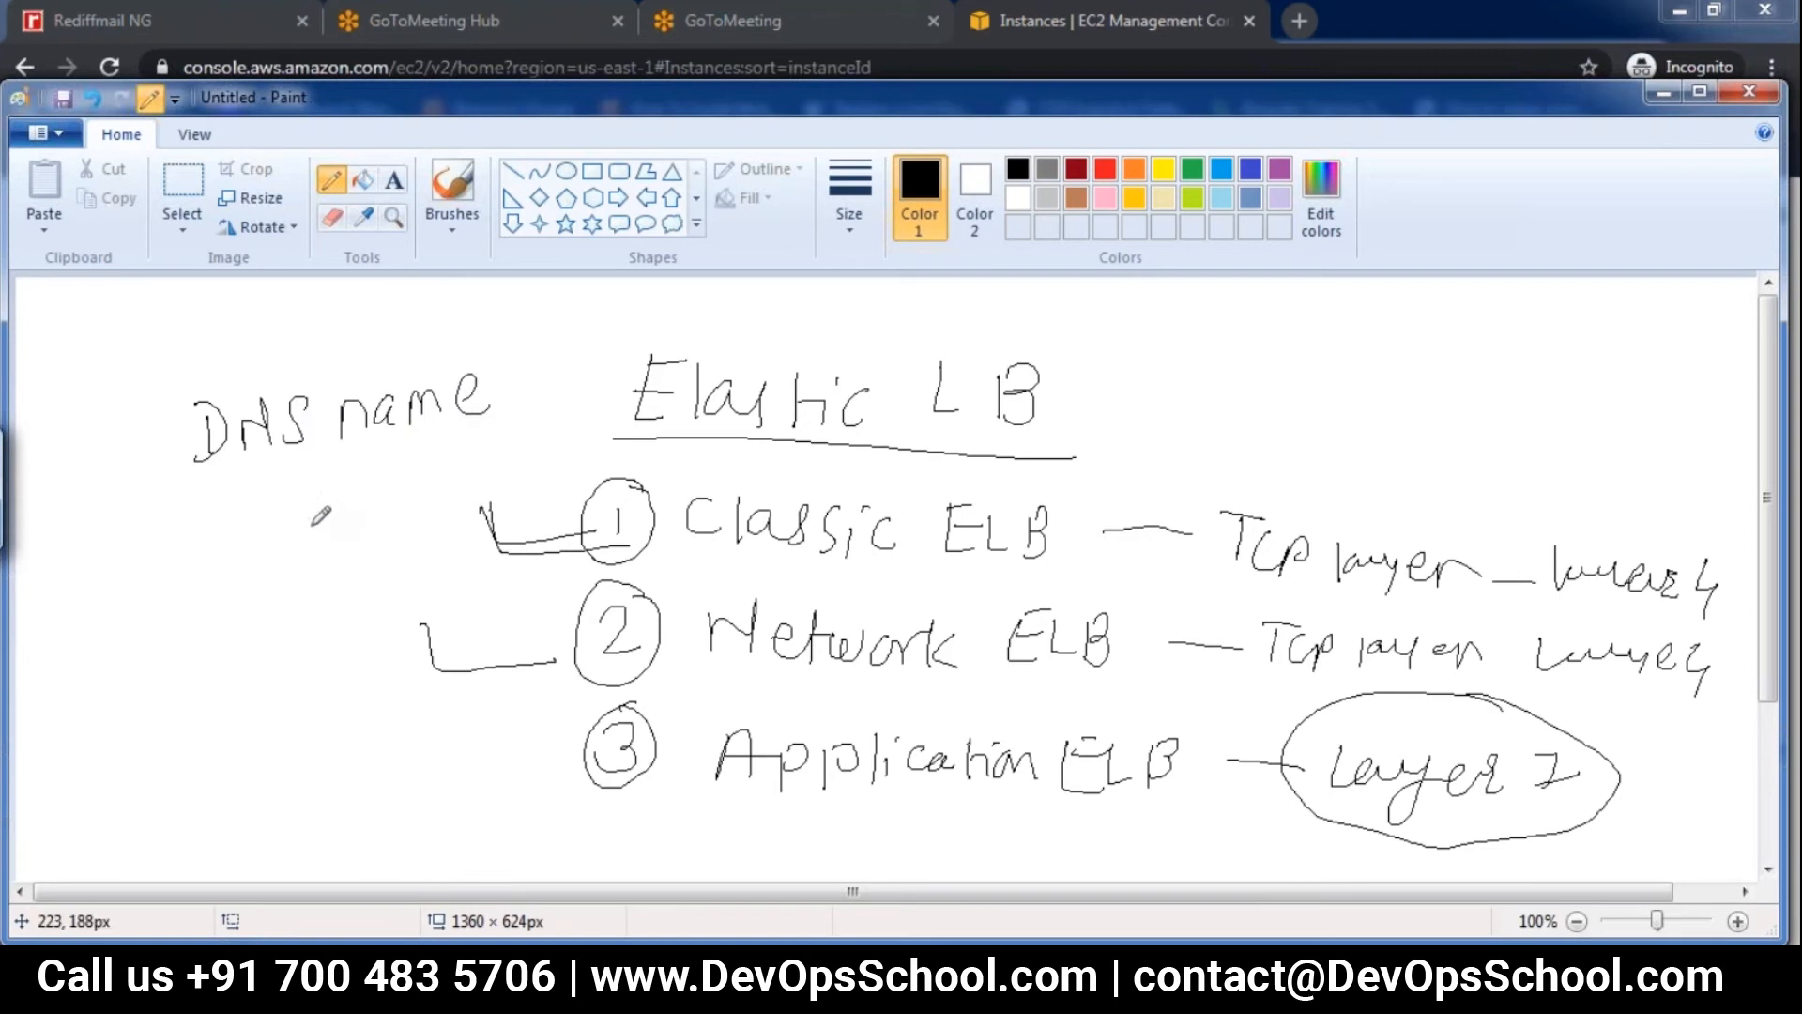
{"action": "left_click_drag", "start_coordinate": [195, 492], "coordinate": [489, 483]}
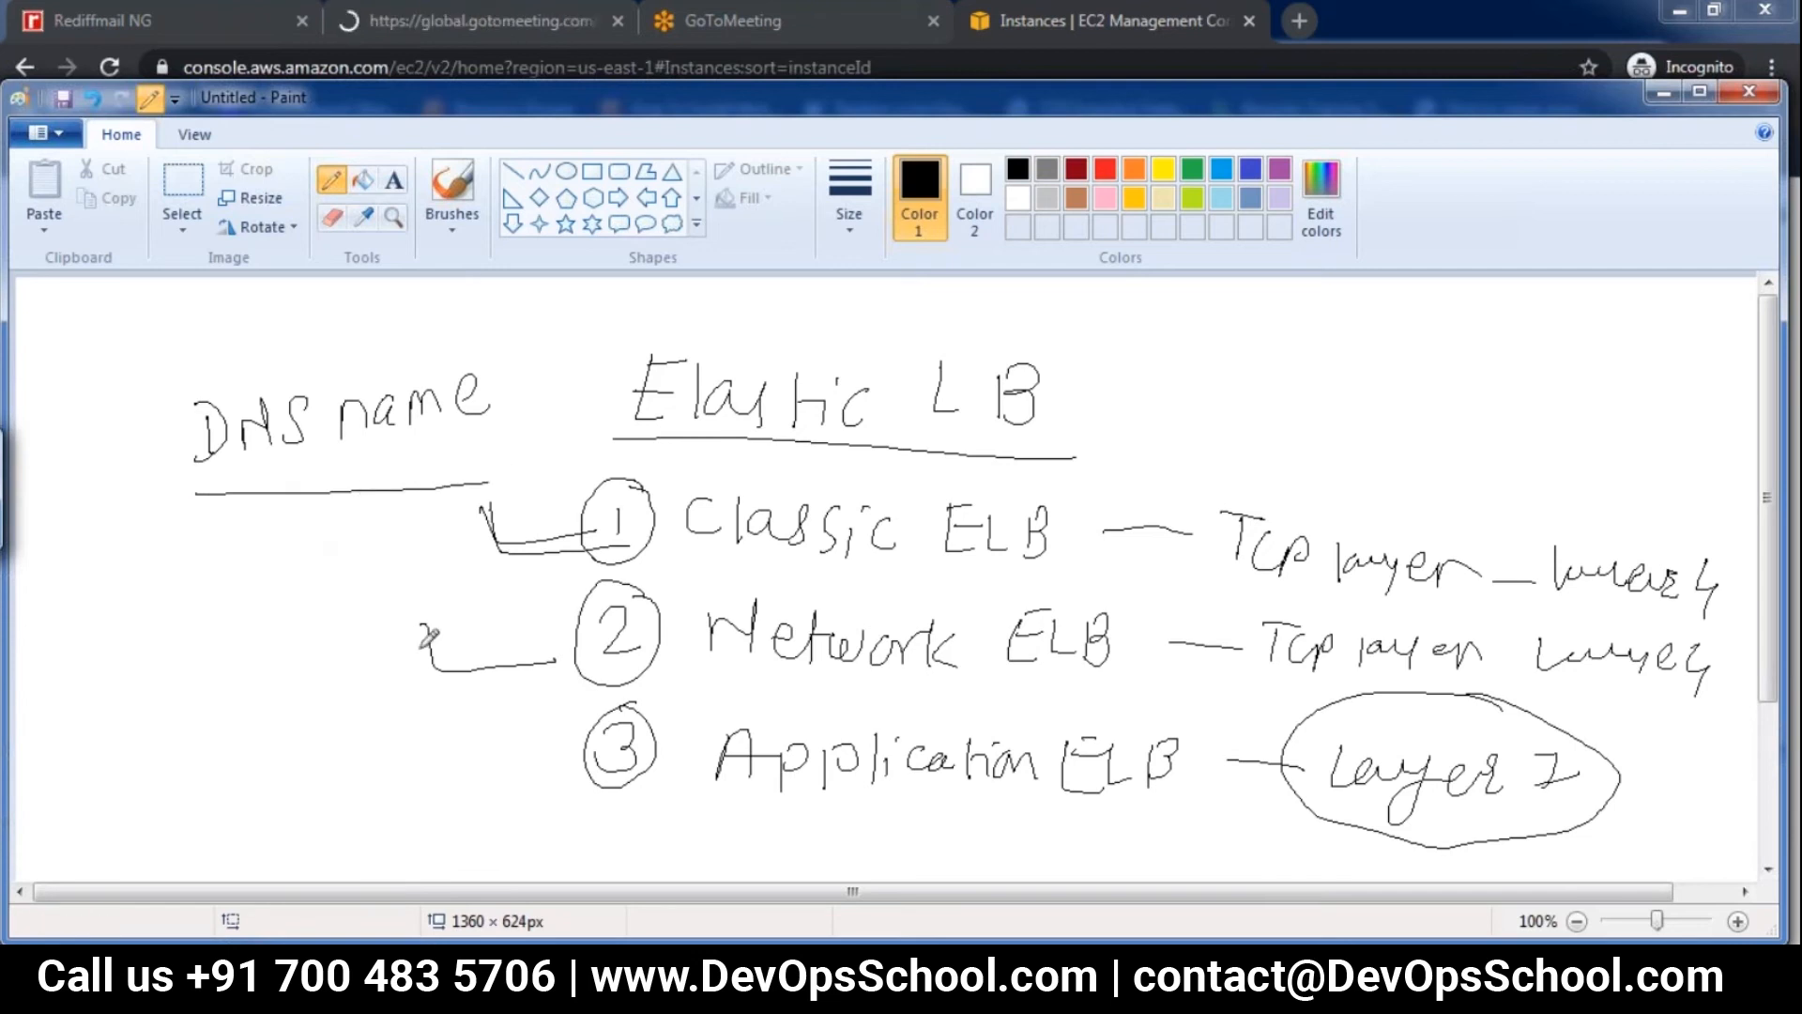
Retrace the hooked line at Network ELB and handwrite "Static ip" at its outer end
{"action": "left_click_drag", "start_coordinate": [433, 616], "coordinate": [574, 659]}
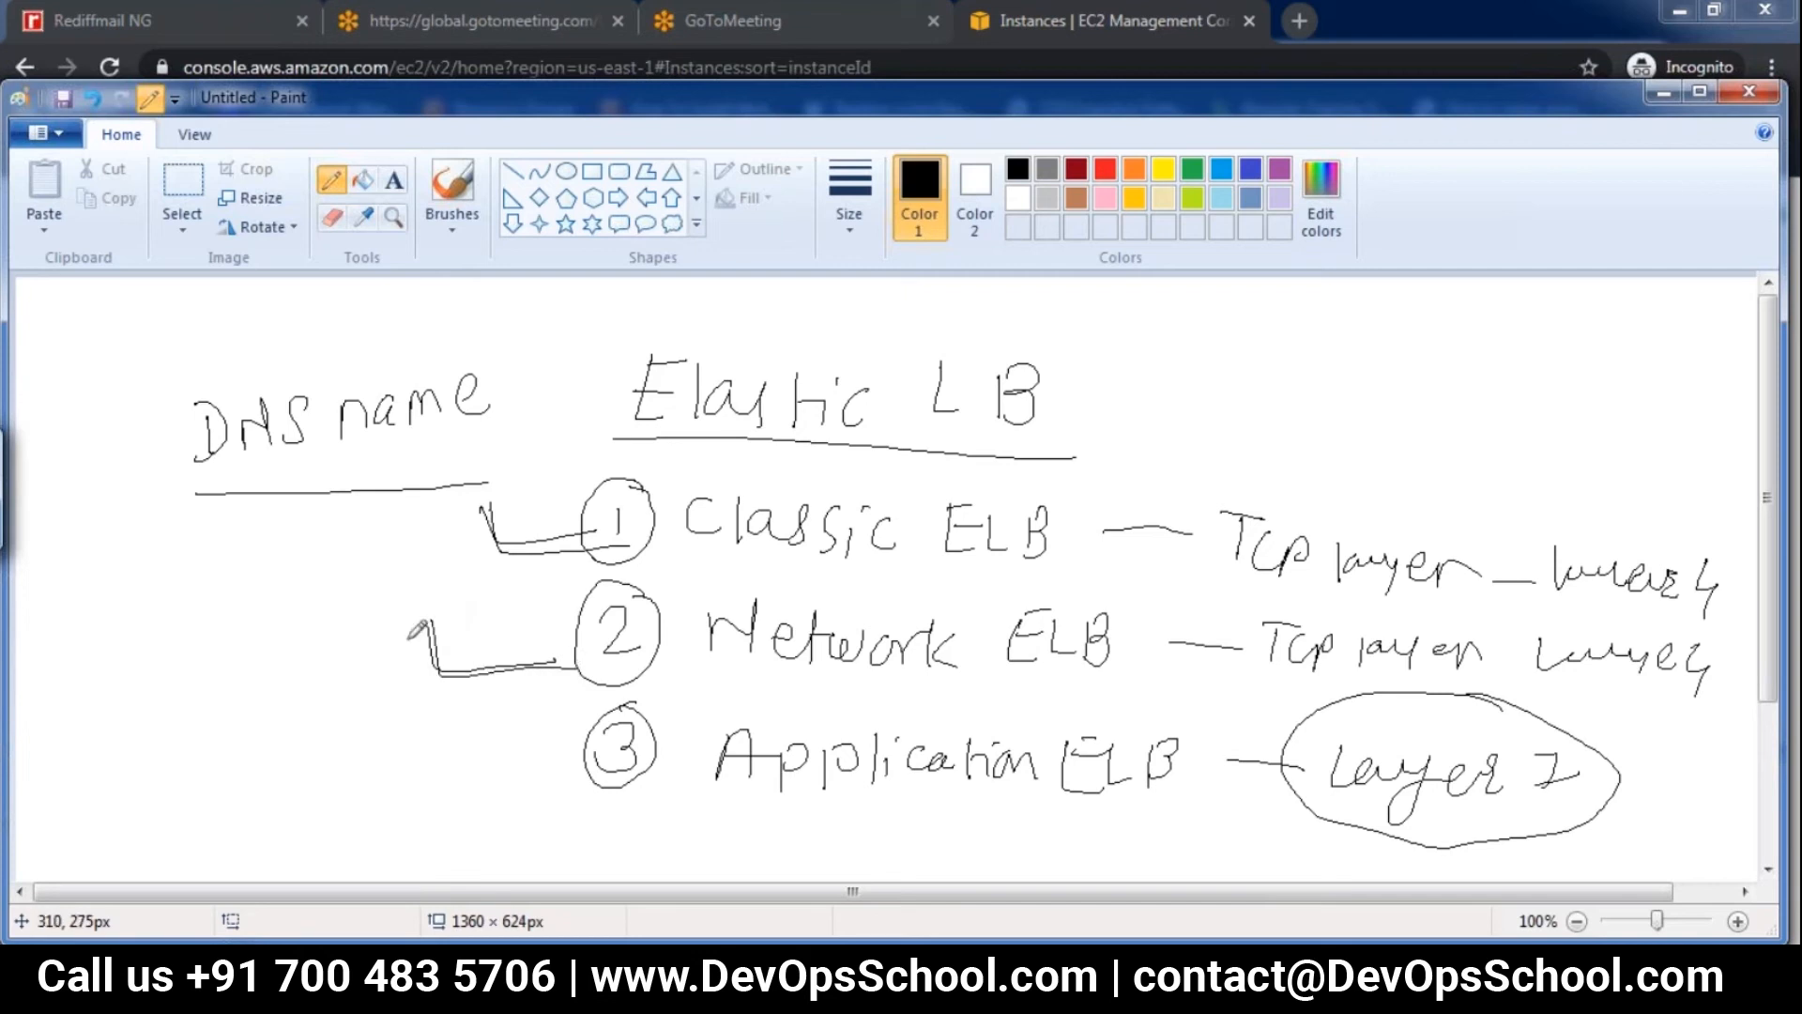
{"action": "mouse_move", "coordinate": [228, 575]}
{"action": "left_mouse_down"}
{"action": "mouse_move", "coordinate": [186, 623]}
{"action": "mouse_move", "coordinate": [247, 629]}
{"action": "left_mouse_up"}
{"action": "mouse_move", "coordinate": [236, 593]}
{"action": "left_mouse_down"}
{"action": "mouse_move", "coordinate": [270, 591]}
{"action": "mouse_move", "coordinate": [281, 615]}
{"action": "left_mouse_up"}
{"action": "left_click_drag", "start_coordinate": [293, 577], "coordinate": [292, 617]}
{"action": "left_click_drag", "start_coordinate": [286, 603], "coordinate": [313, 598]}
{"action": "mouse_move", "coordinate": [321, 593]}
{"action": "left_mouse_down"}
{"action": "mouse_move", "coordinate": [320, 616]}
{"action": "mouse_move", "coordinate": [395, 626]}
{"action": "mouse_move", "coordinate": [427, 629]}
{"action": "mouse_move", "coordinate": [438, 609]}
{"action": "left_mouse_up"}
{"action": "left_click", "coordinate": [322, 578]}
{"action": "left_click", "coordinate": [393, 558]}
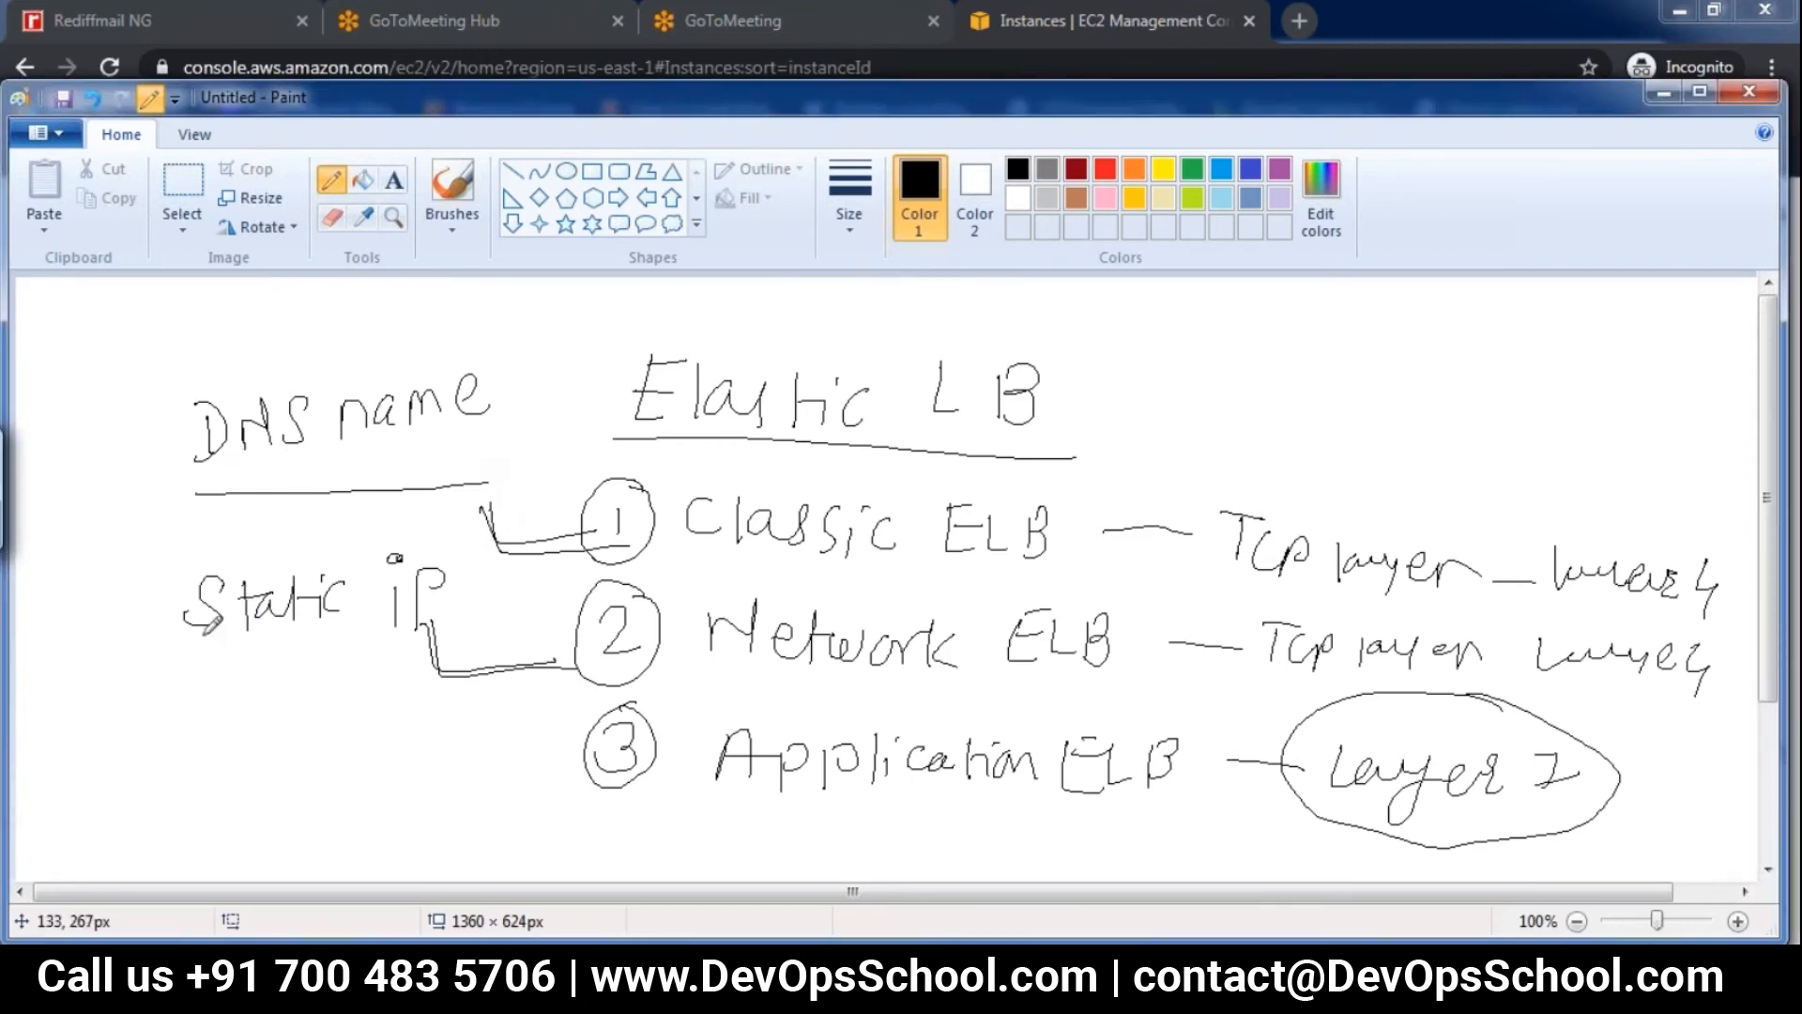
Underline the "Static ip" note and handwrite "Elastic ip" just above it, striking through the word "Static"
{"action": "left_click_drag", "start_coordinate": [172, 660], "coordinate": [449, 648]}
{"action": "mouse_move", "coordinate": [97, 566]}
{"action": "left_mouse_down"}
{"action": "mouse_move", "coordinate": [95, 606]}
{"action": "mouse_move", "coordinate": [131, 562]}
{"action": "mouse_move", "coordinate": [202, 563]}
{"action": "mouse_move", "coordinate": [328, 526]}
{"action": "mouse_move", "coordinate": [324, 573]}
{"action": "mouse_move", "coordinate": [272, 609]}
{"action": "mouse_move", "coordinate": [368, 608]}
{"action": "left_mouse_up"}
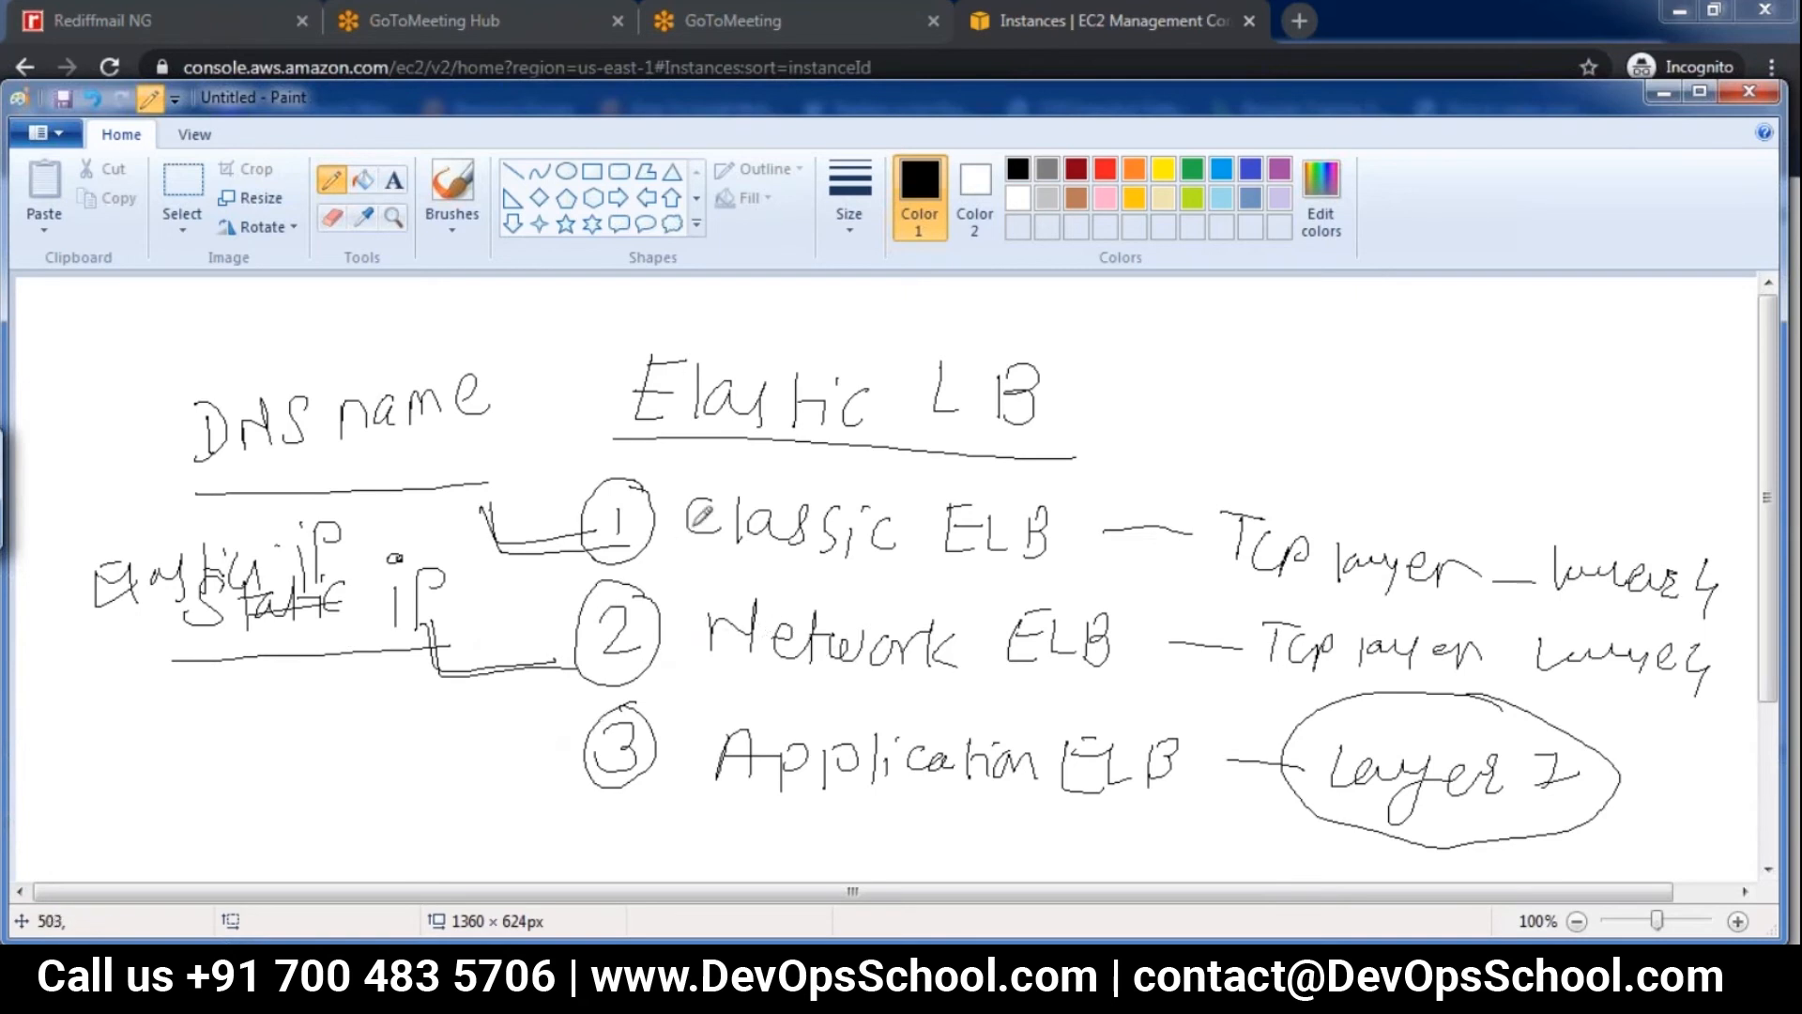
Circle "Classic ELB" and "Network ELB", and handwrite an underlined "Lower BW" above the "TCP layer" note of Classic ELB
{"action": "mouse_move", "coordinate": [756, 457]}
{"action": "left_mouse_down"}
{"action": "mouse_move", "coordinate": [644, 516]}
{"action": "mouse_move", "coordinate": [742, 568]}
{"action": "mouse_move", "coordinate": [1052, 596]}
{"action": "mouse_move", "coordinate": [767, 441]}
{"action": "left_mouse_up"}
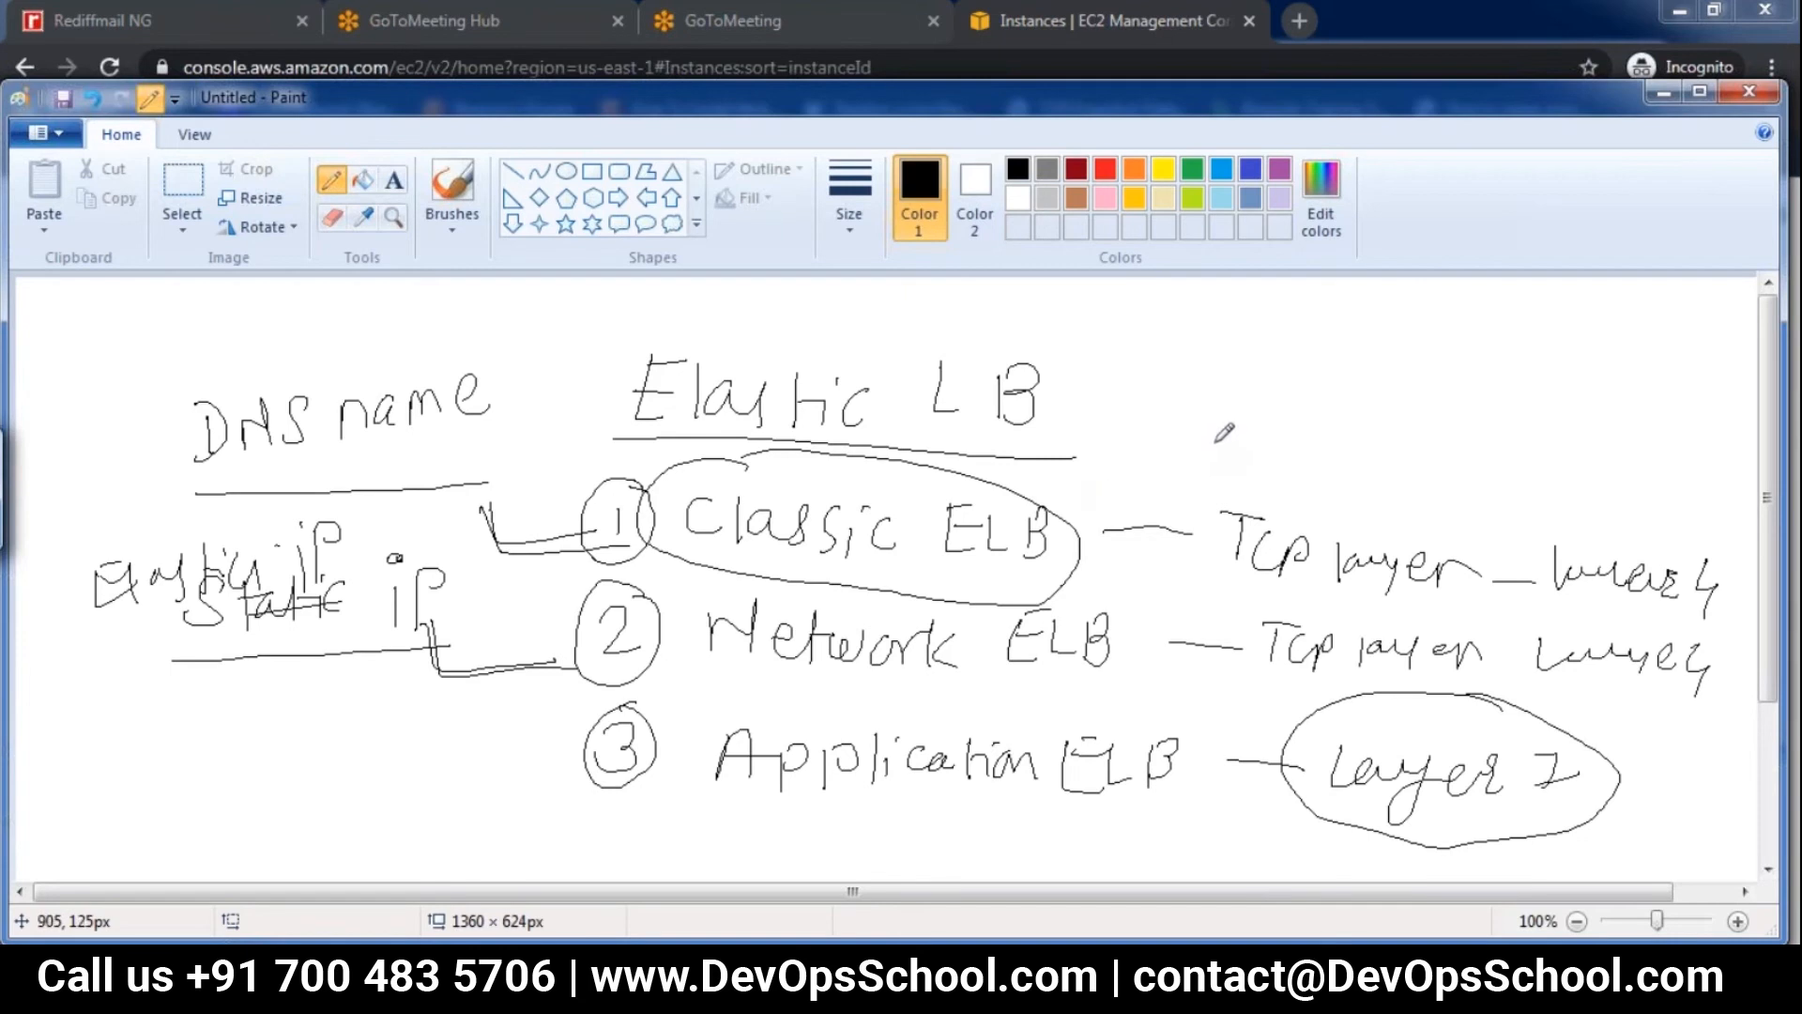
{"action": "mouse_move", "coordinate": [1149, 419]}
{"action": "left_mouse_down"}
{"action": "mouse_move", "coordinate": [1223, 441]}
{"action": "mouse_move", "coordinate": [1439, 413]}
{"action": "left_mouse_up"}
{"action": "left_click", "coordinate": [1198, 466]}
{"action": "left_click_drag", "start_coordinate": [1198, 466], "coordinate": [1428, 481]}
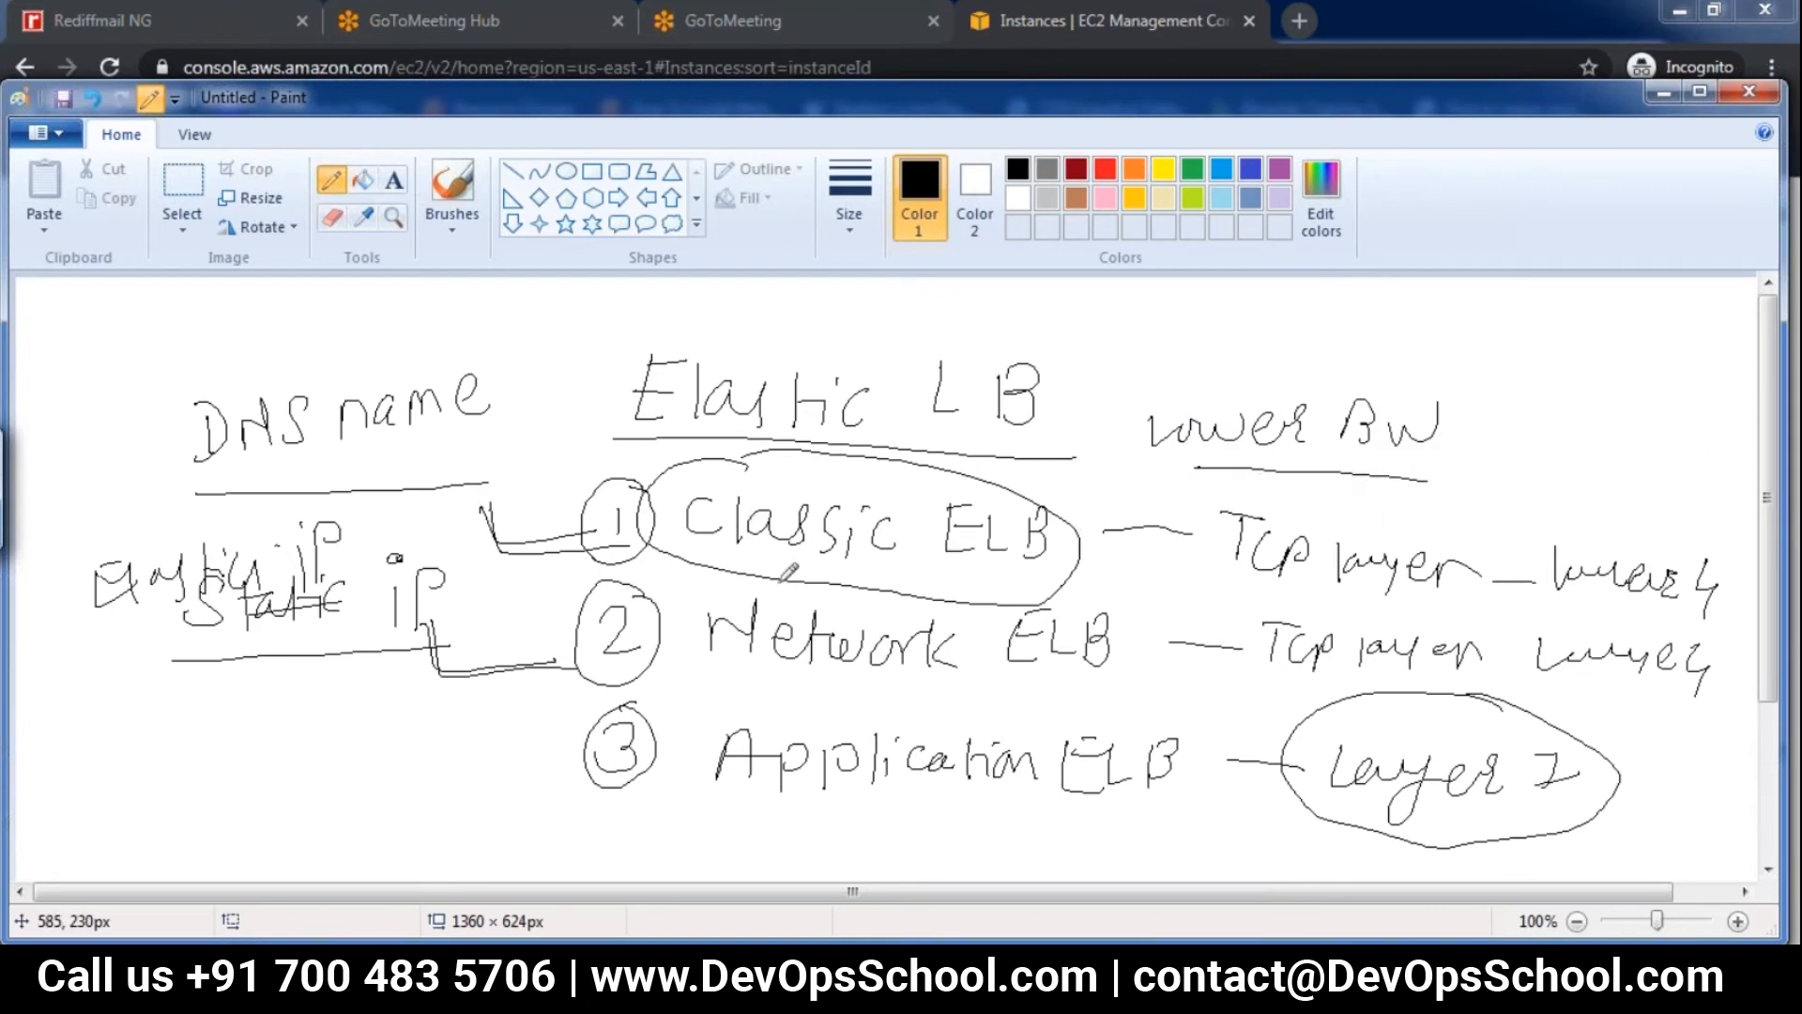
{"action": "mouse_move", "coordinate": [803, 547]}
{"action": "left_mouse_down"}
{"action": "mouse_move", "coordinate": [800, 678]}
{"action": "mouse_move", "coordinate": [1016, 683]}
{"action": "mouse_move", "coordinate": [845, 544]}
{"action": "mouse_move", "coordinate": [981, 538]}
{"action": "left_mouse_up"}
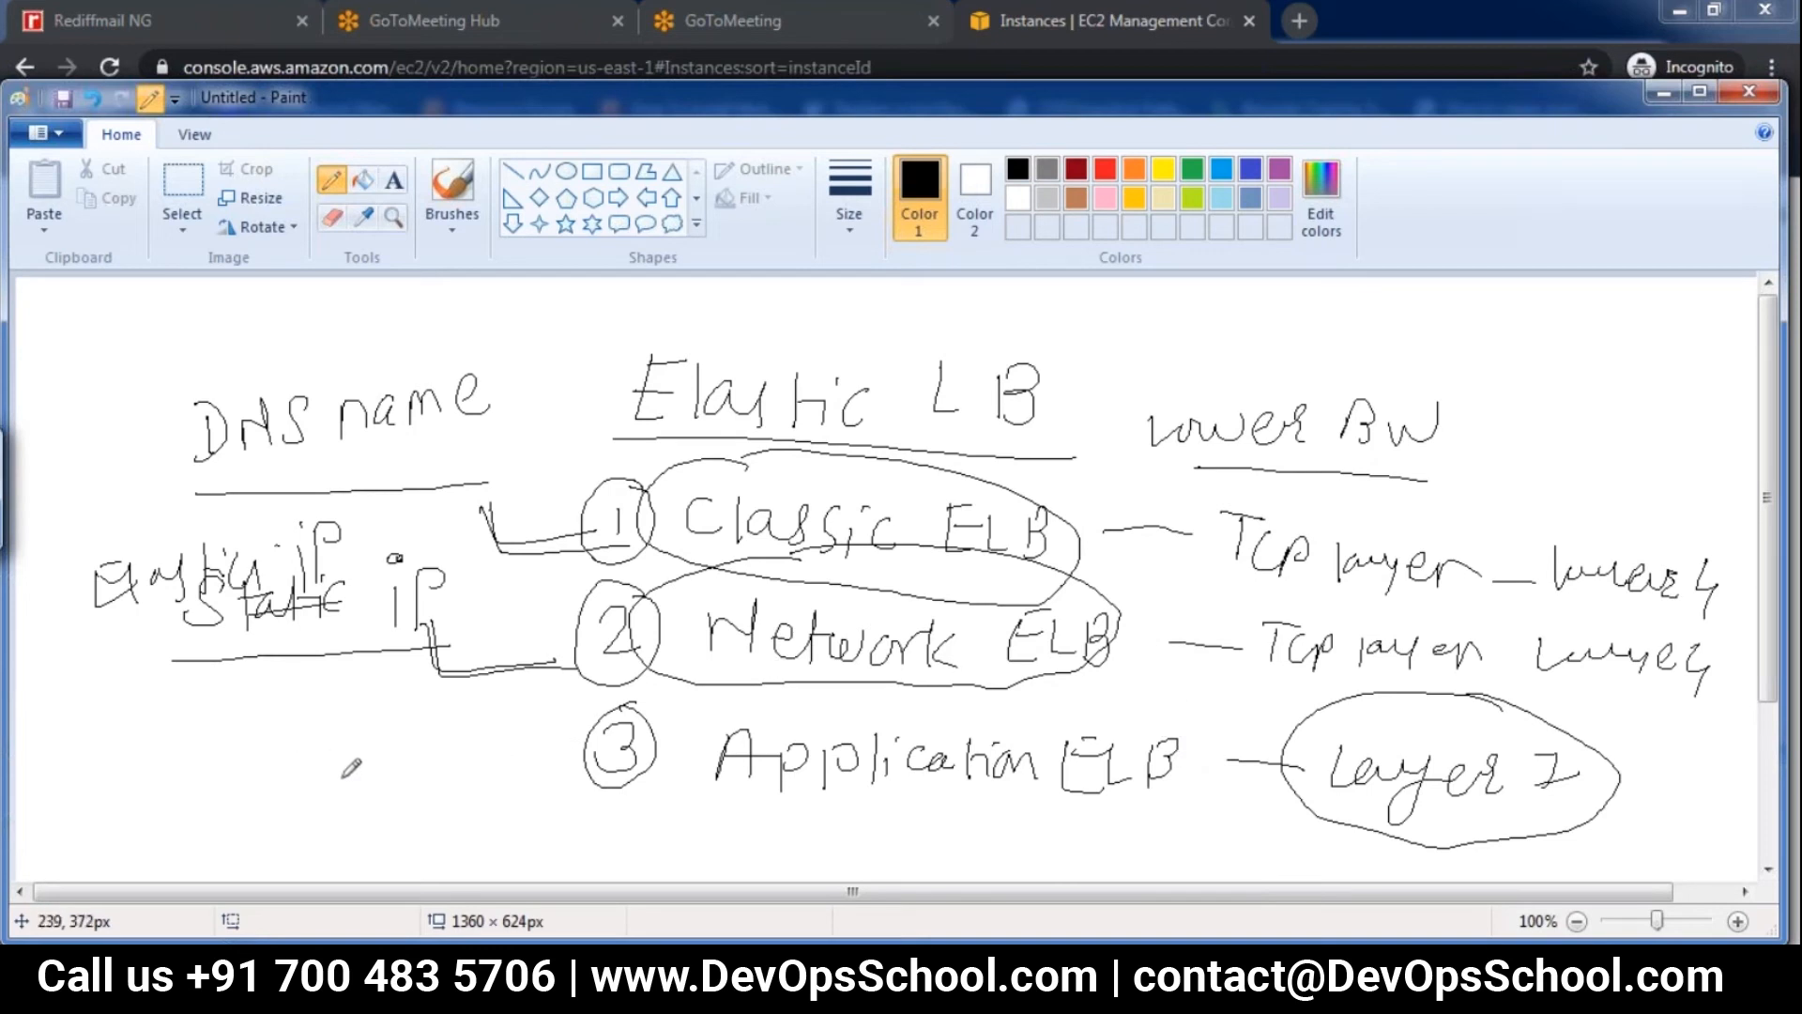
Handwrite an underlined "http/https" beside the circled 3 and "Path Based Routing" beneath "Application ELB"
{"action": "mouse_move", "coordinate": [315, 756]}
{"action": "left_mouse_down"}
{"action": "mouse_move", "coordinate": [319, 798]}
{"action": "mouse_move", "coordinate": [369, 794]}
{"action": "mouse_move", "coordinate": [423, 751]}
{"action": "mouse_move", "coordinate": [464, 780]}
{"action": "mouse_move", "coordinate": [545, 743]}
{"action": "mouse_move", "coordinate": [569, 782]}
{"action": "left_mouse_up"}
{"action": "mouse_move", "coordinate": [381, 839]}
{"action": "left_mouse_down"}
{"action": "mouse_move", "coordinate": [601, 817]}
{"action": "mouse_move", "coordinate": [699, 859]}
{"action": "mouse_move", "coordinate": [730, 843]}
{"action": "mouse_move", "coordinate": [770, 857]}
{"action": "left_mouse_up"}
{"action": "mouse_move", "coordinate": [778, 815]}
{"action": "left_mouse_down"}
{"action": "mouse_move", "coordinate": [779, 859]}
{"action": "mouse_move", "coordinate": [796, 822]}
{"action": "mouse_move", "coordinate": [807, 859]}
{"action": "left_mouse_up"}
{"action": "mouse_move", "coordinate": [868, 826]}
{"action": "left_mouse_down"}
{"action": "mouse_move", "coordinate": [866, 864]}
{"action": "mouse_move", "coordinate": [1206, 840]}
{"action": "mouse_move", "coordinate": [1272, 873]}
{"action": "left_mouse_up"}
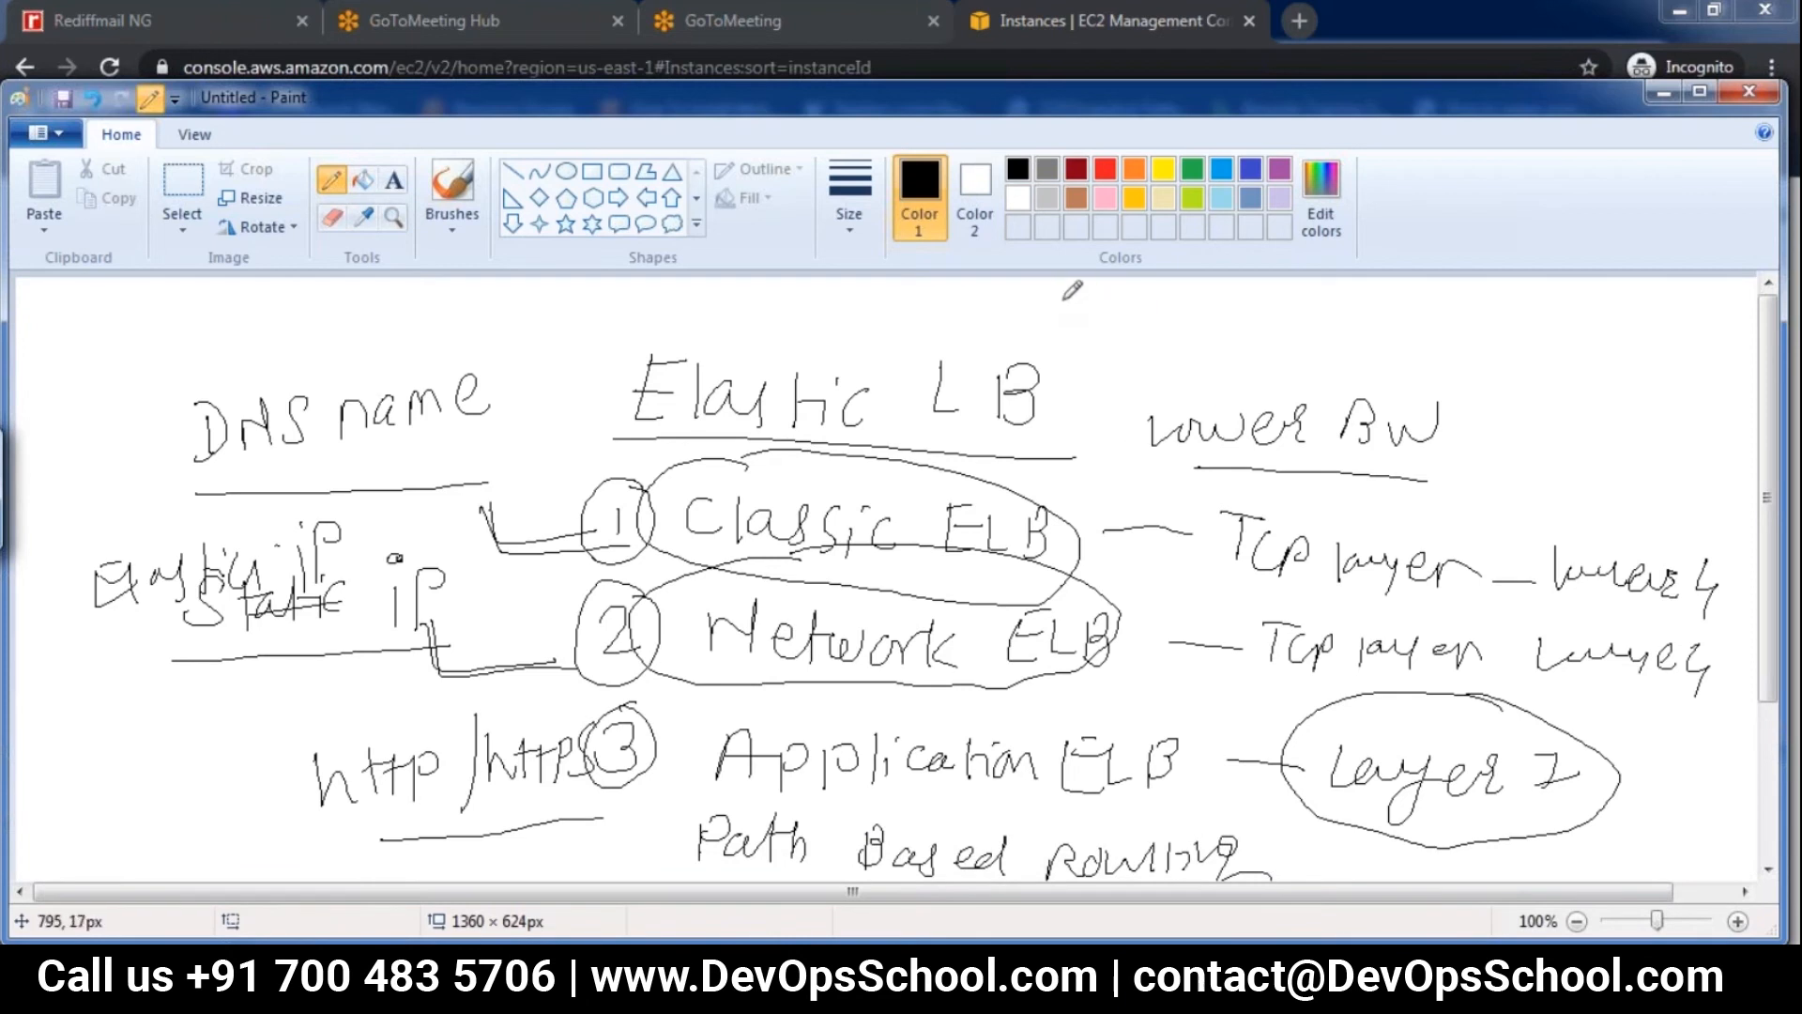
{"action": "mouse_move", "coordinate": [1062, 315]}
{"action": "left_mouse_down"}
{"action": "mouse_move", "coordinate": [1191, 321]}
{"action": "mouse_move", "coordinate": [1252, 349]}
{"action": "mouse_move", "coordinate": [1307, 329]}
{"action": "mouse_move", "coordinate": [1372, 343]}
{"action": "mouse_move", "coordinate": [1413, 319]}
{"action": "mouse_move", "coordinate": [1427, 376]}
{"action": "mouse_move", "coordinate": [1466, 368]}
{"action": "left_mouse_up"}
{"action": "left_click", "coordinate": [1210, 341]}
{"action": "left_click", "coordinate": [1439, 361]}
{"action": "mouse_move", "coordinate": [1493, 345]}
{"action": "left_mouse_down"}
{"action": "mouse_move", "coordinate": [1551, 385]}
{"action": "mouse_move", "coordinate": [1591, 350]}
{"action": "mouse_move", "coordinate": [1689, 368]}
{"action": "mouse_move", "coordinate": [1723, 339]}
{"action": "mouse_move", "coordinate": [1732, 369]}
{"action": "left_mouse_up"}
{"action": "mouse_move", "coordinate": [1532, 405]}
{"action": "left_mouse_down"}
{"action": "mouse_move", "coordinate": [1513, 466]}
{"action": "mouse_move", "coordinate": [1560, 442]}
{"action": "mouse_move", "coordinate": [1687, 483]}
{"action": "mouse_move", "coordinate": [1729, 437]}
{"action": "mouse_move", "coordinate": [1697, 490]}
{"action": "left_mouse_up"}
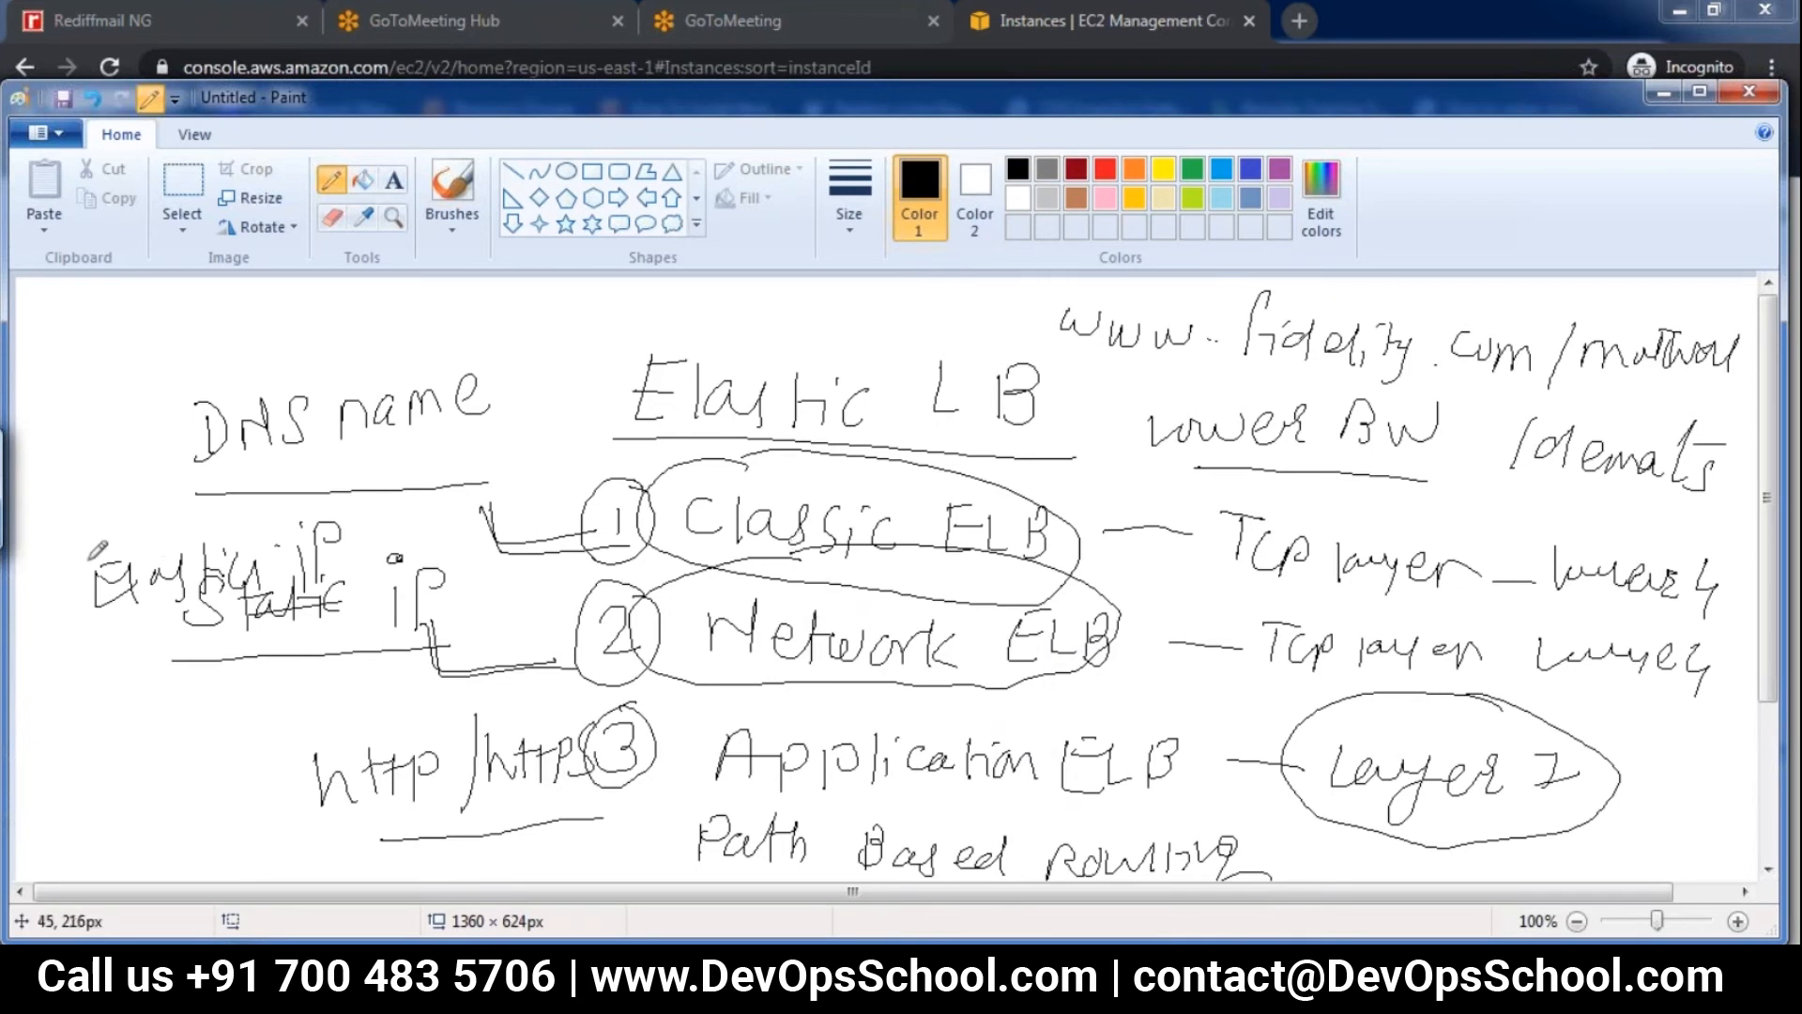
Circle the overlapping "Elastic ip" and "Static ip" notes together
{"action": "mouse_move", "coordinate": [164, 525]}
{"action": "left_mouse_down"}
{"action": "mouse_move", "coordinate": [52, 606]}
{"action": "mouse_move", "coordinate": [127, 654]}
{"action": "mouse_move", "coordinate": [409, 507]}
{"action": "mouse_move", "coordinate": [140, 490]}
{"action": "mouse_move", "coordinate": [127, 505]}
{"action": "left_mouse_up"}
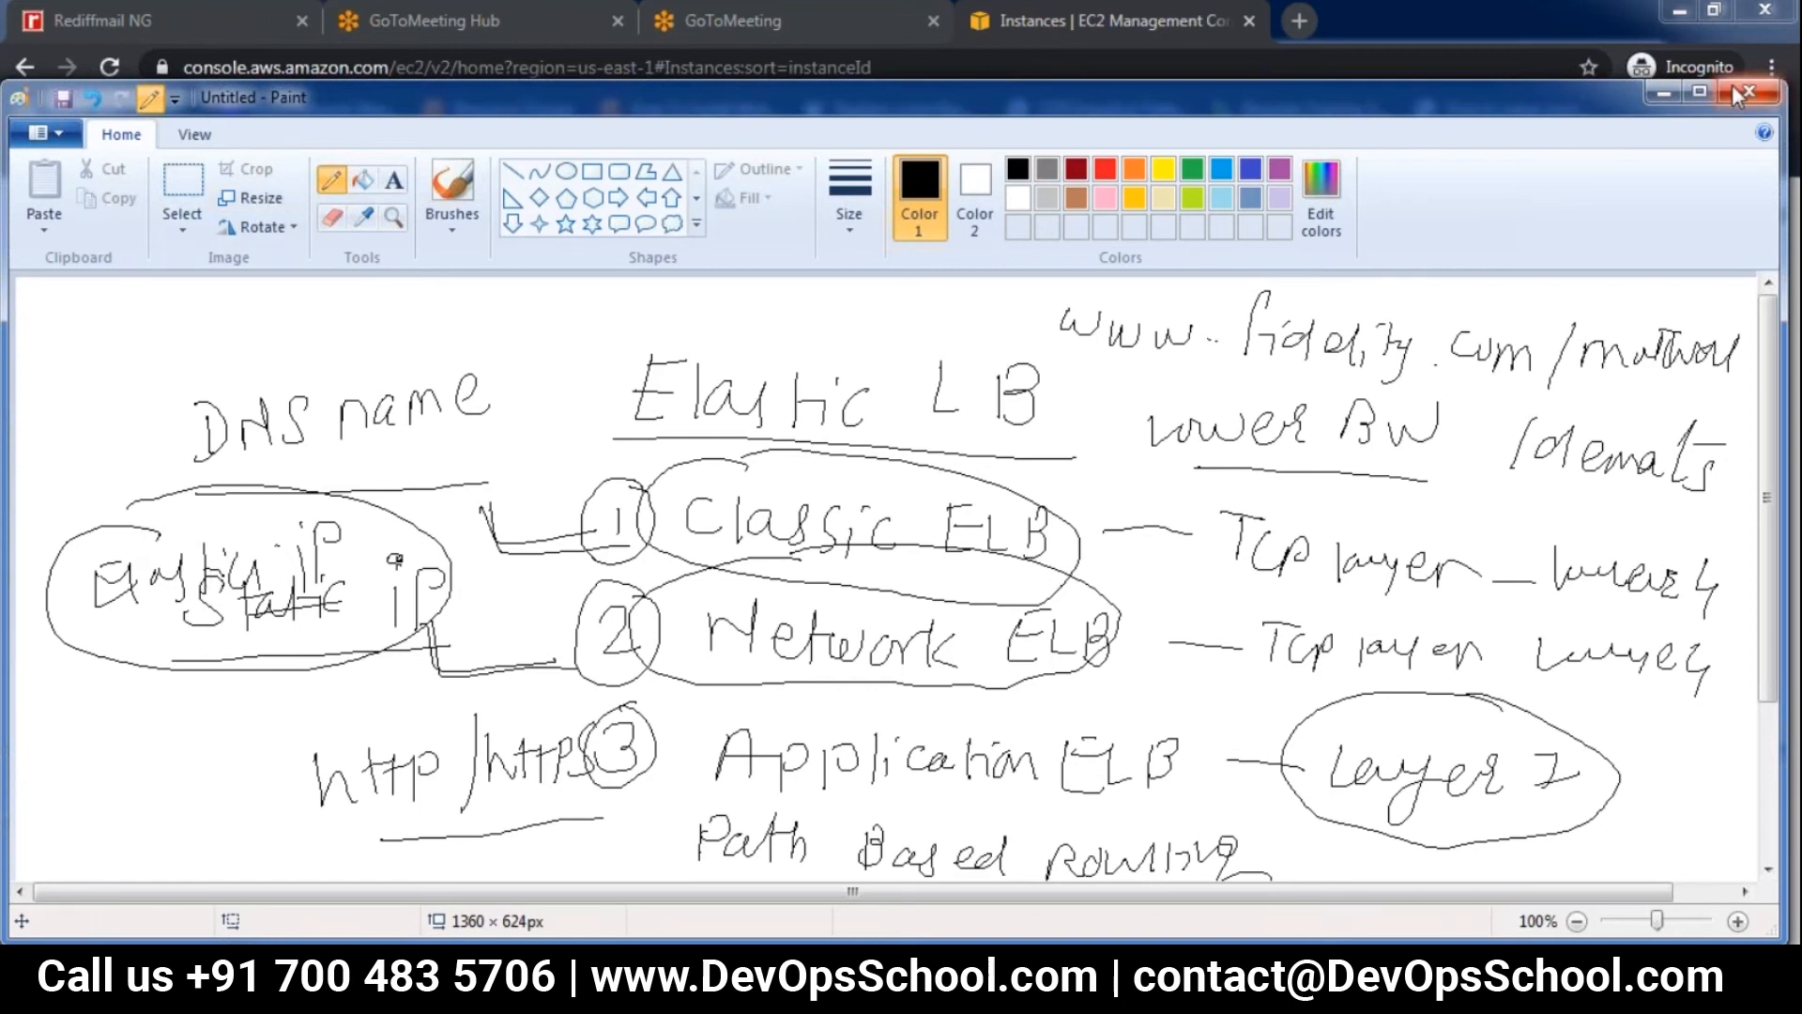
Switch to the EC2 console and allocate an Elastic IP address in us-east-1 from Amazon's pool of IPv4 addresses
{"action": "left_click", "coordinate": [1662, 92]}
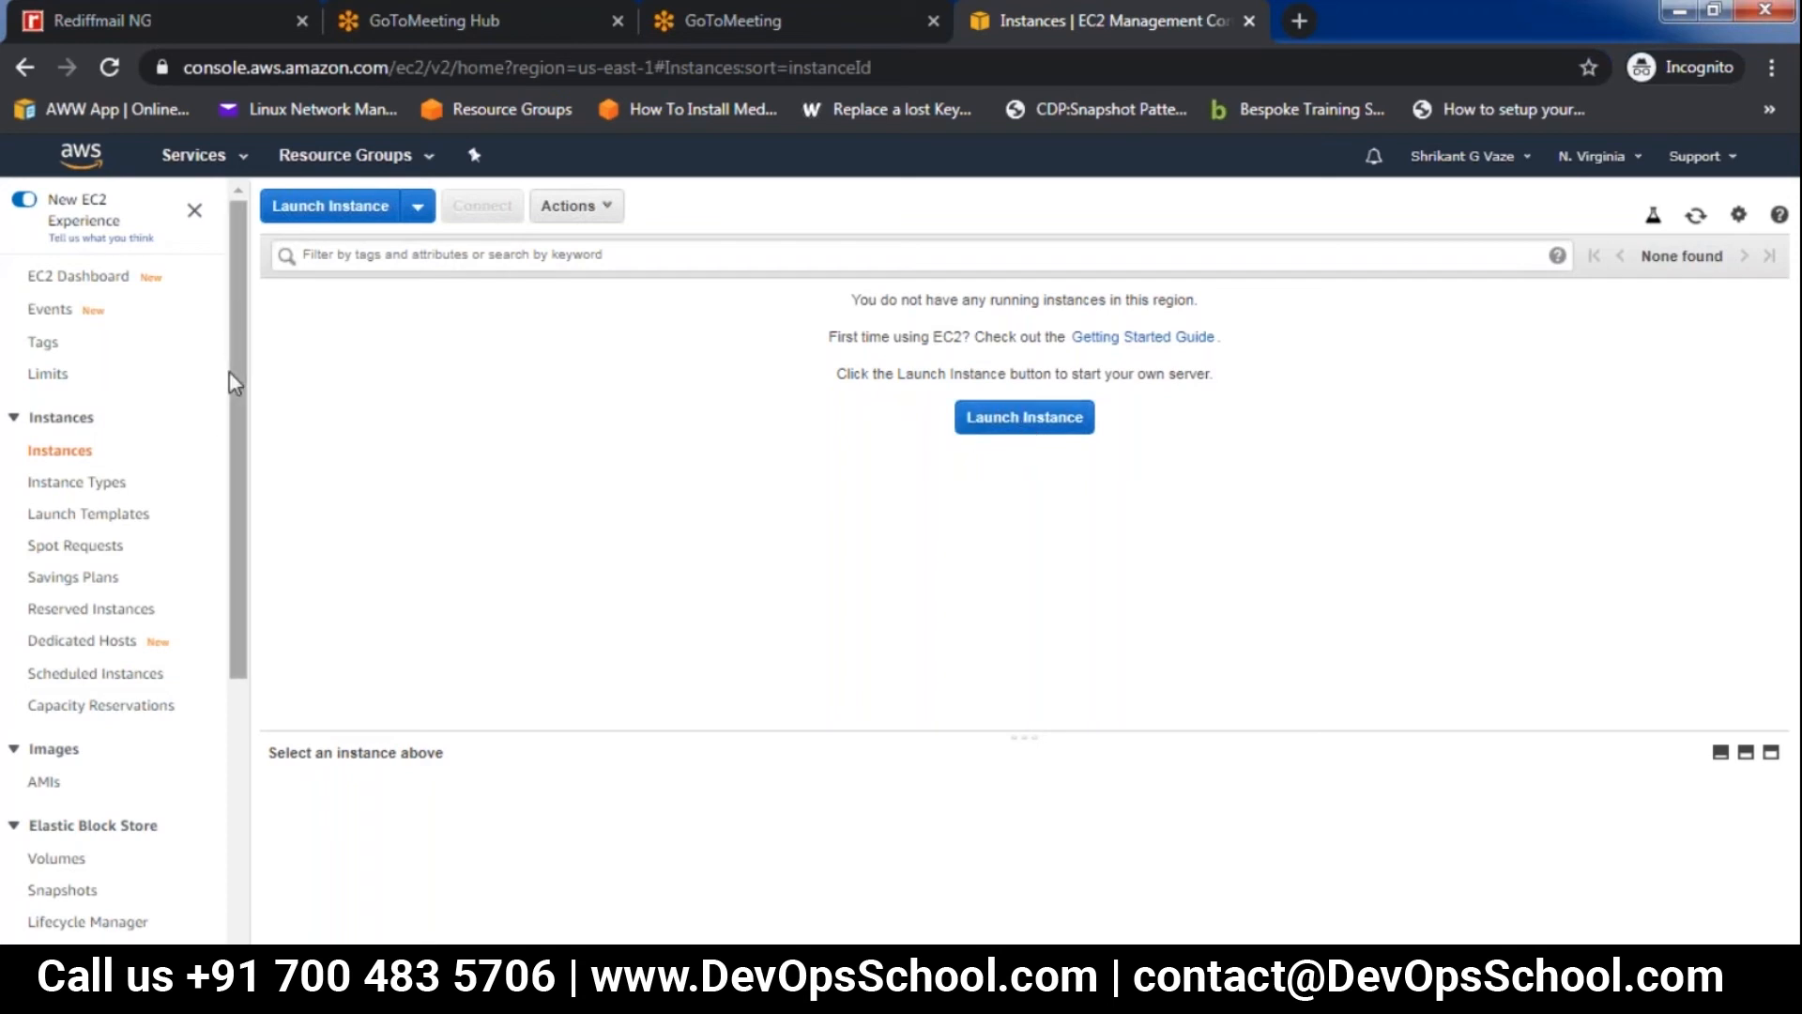
{"action": "left_click_drag", "start_coordinate": [240, 403], "coordinate": [219, 619]}
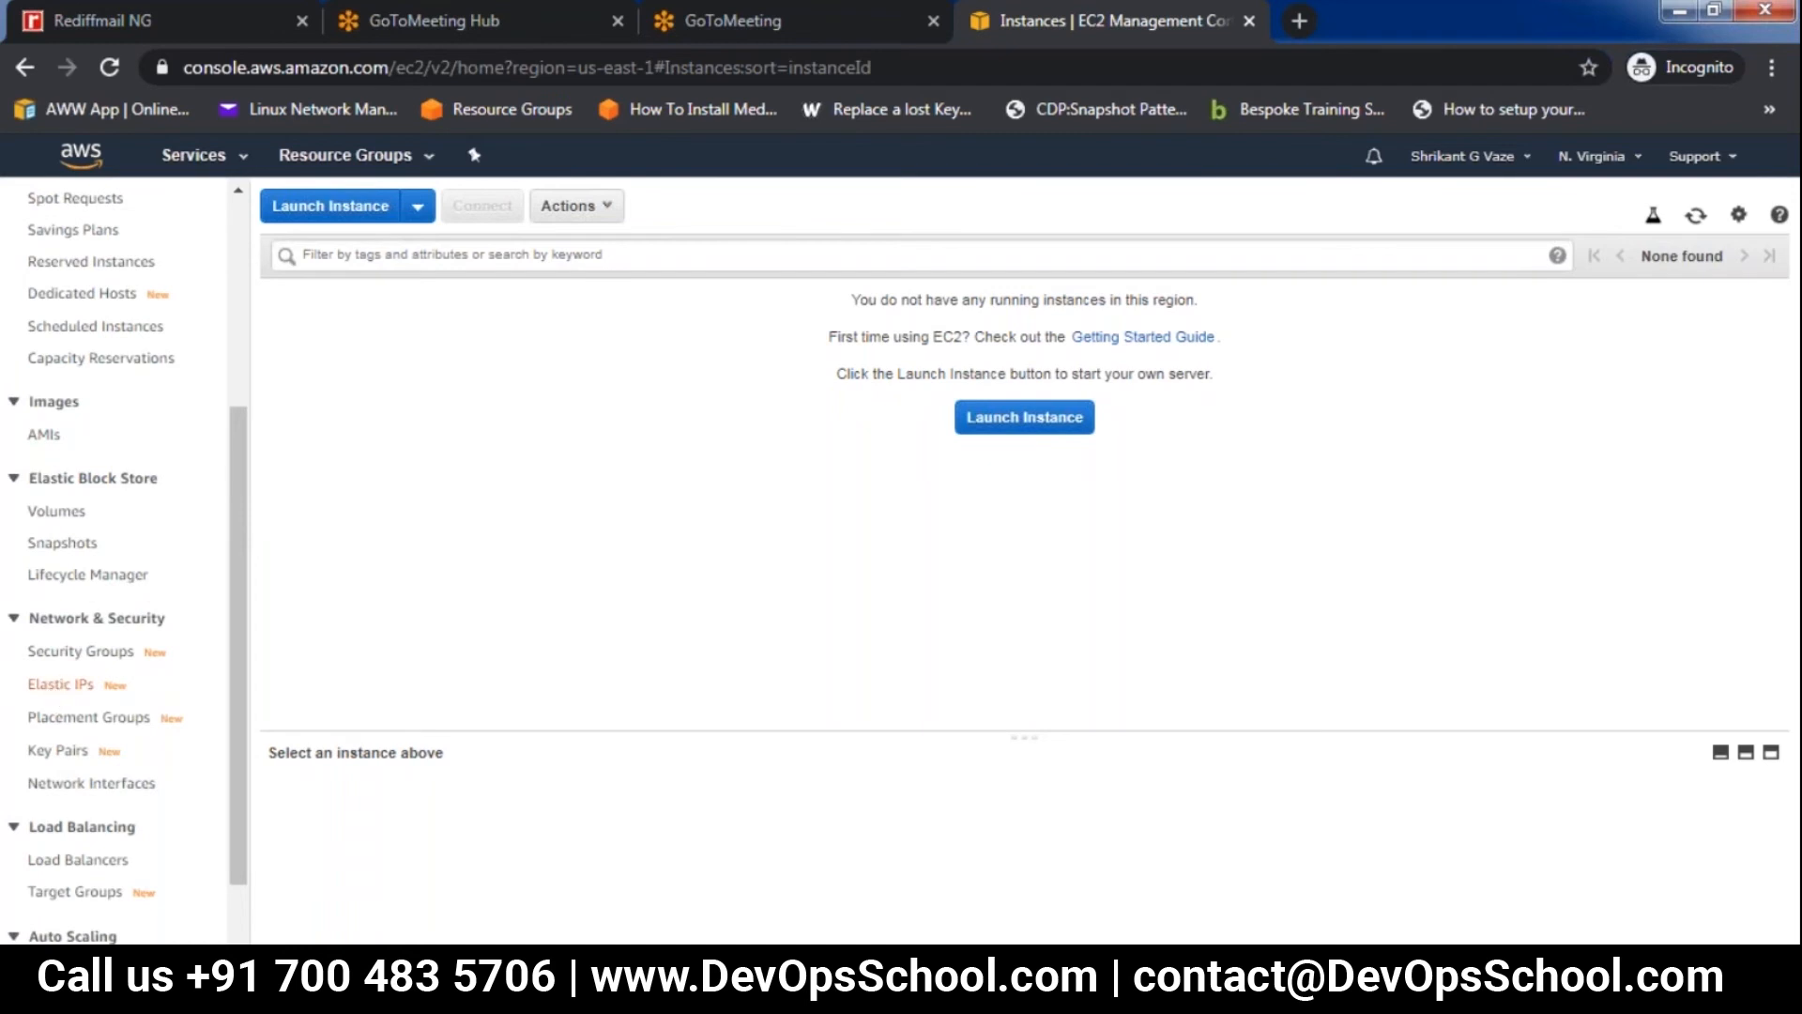
{"action": "left_click", "coordinate": [61, 685]}
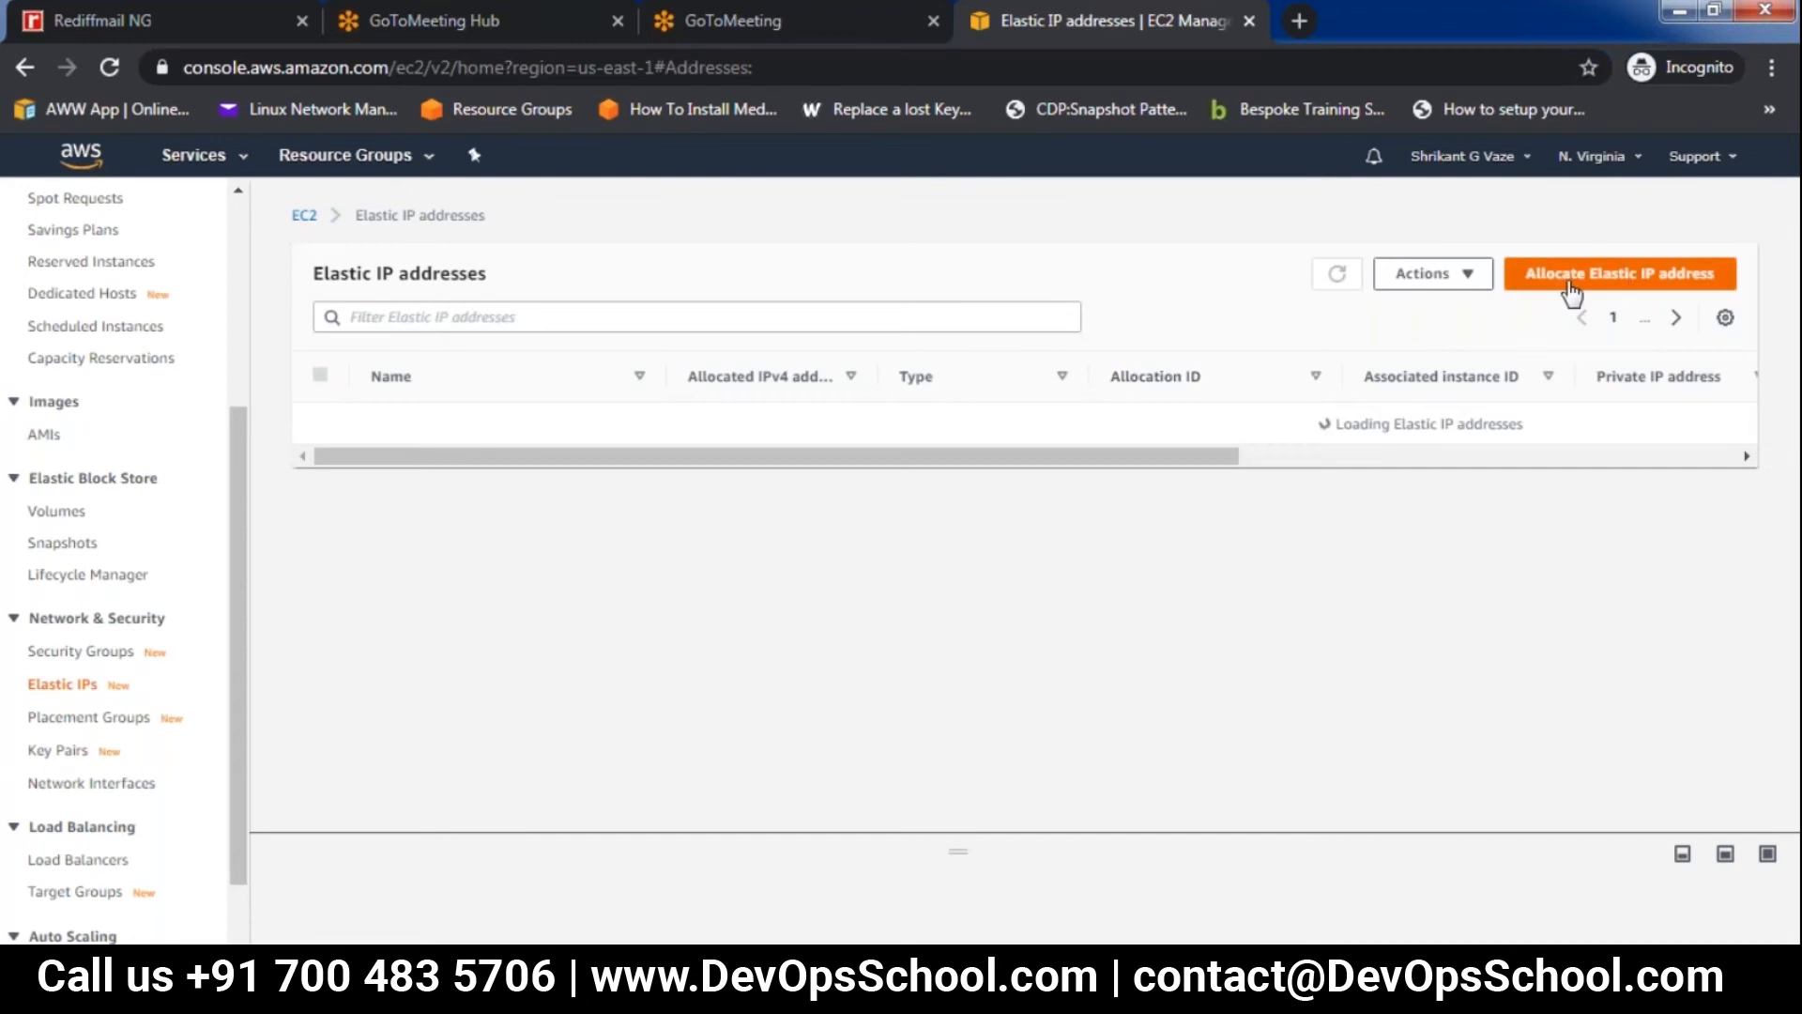
{"action": "left_click", "coordinate": [1619, 284]}
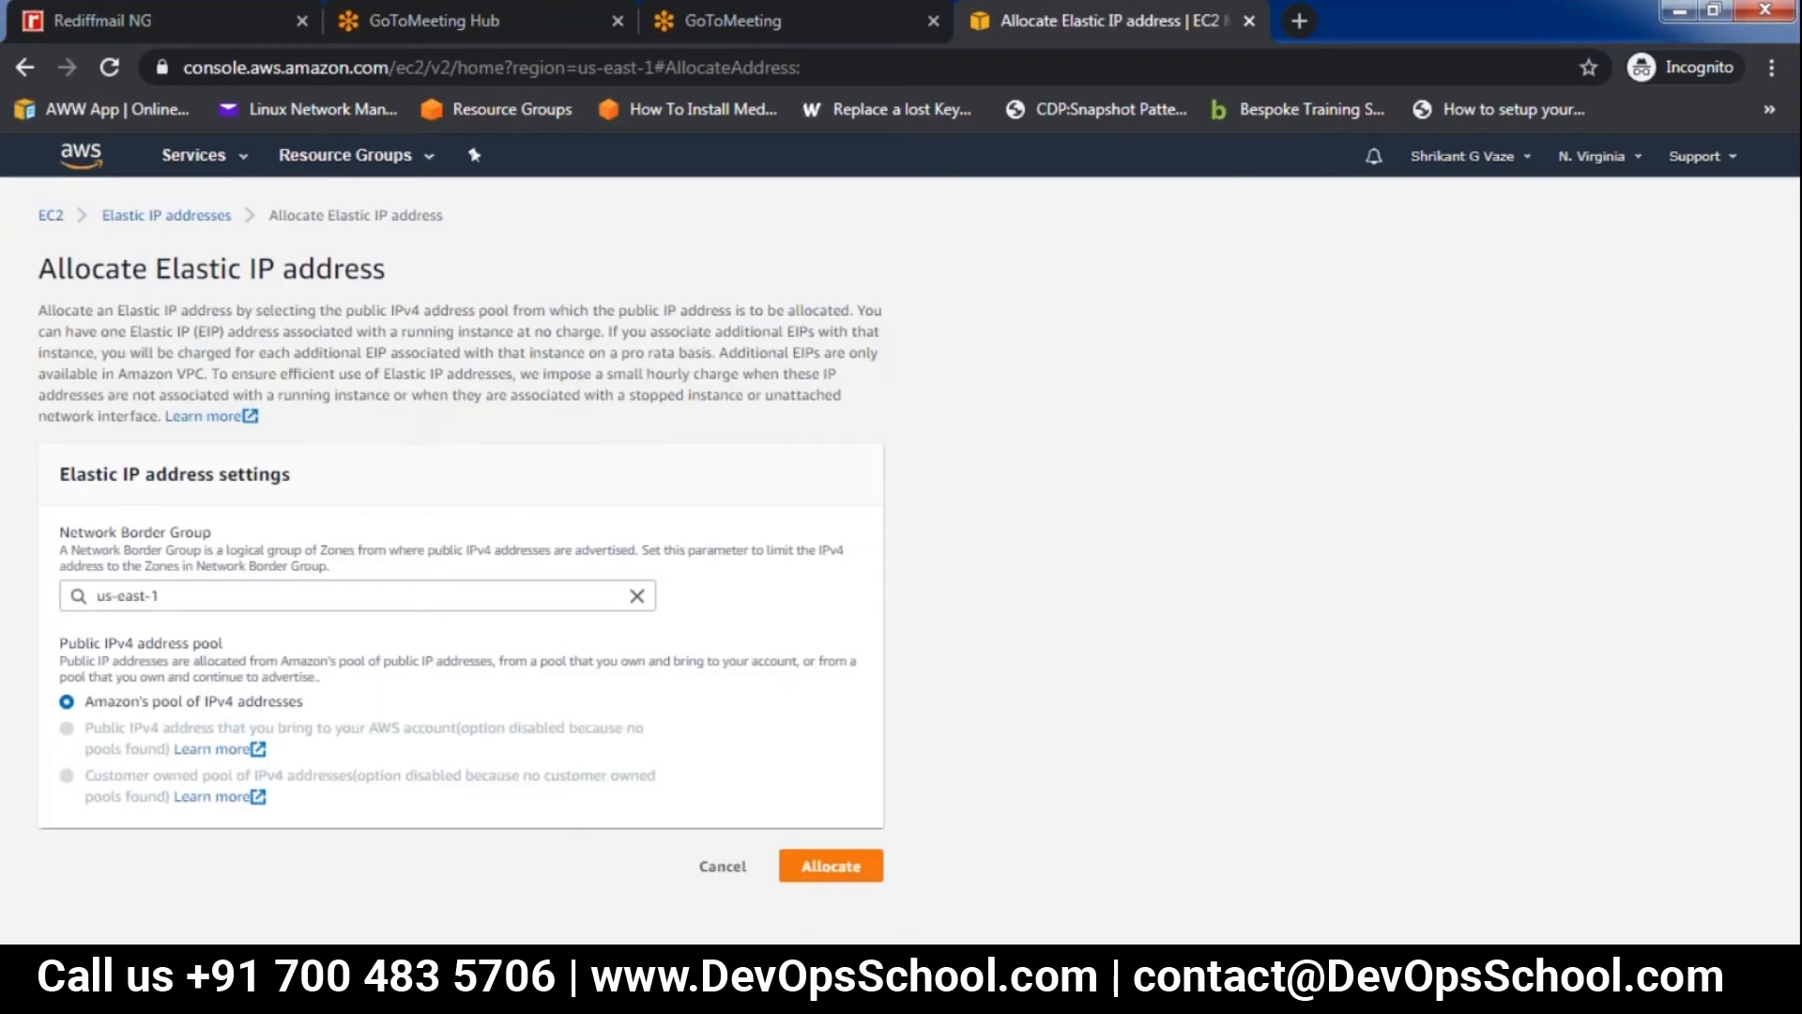
{"action": "left_click", "coordinate": [824, 868]}
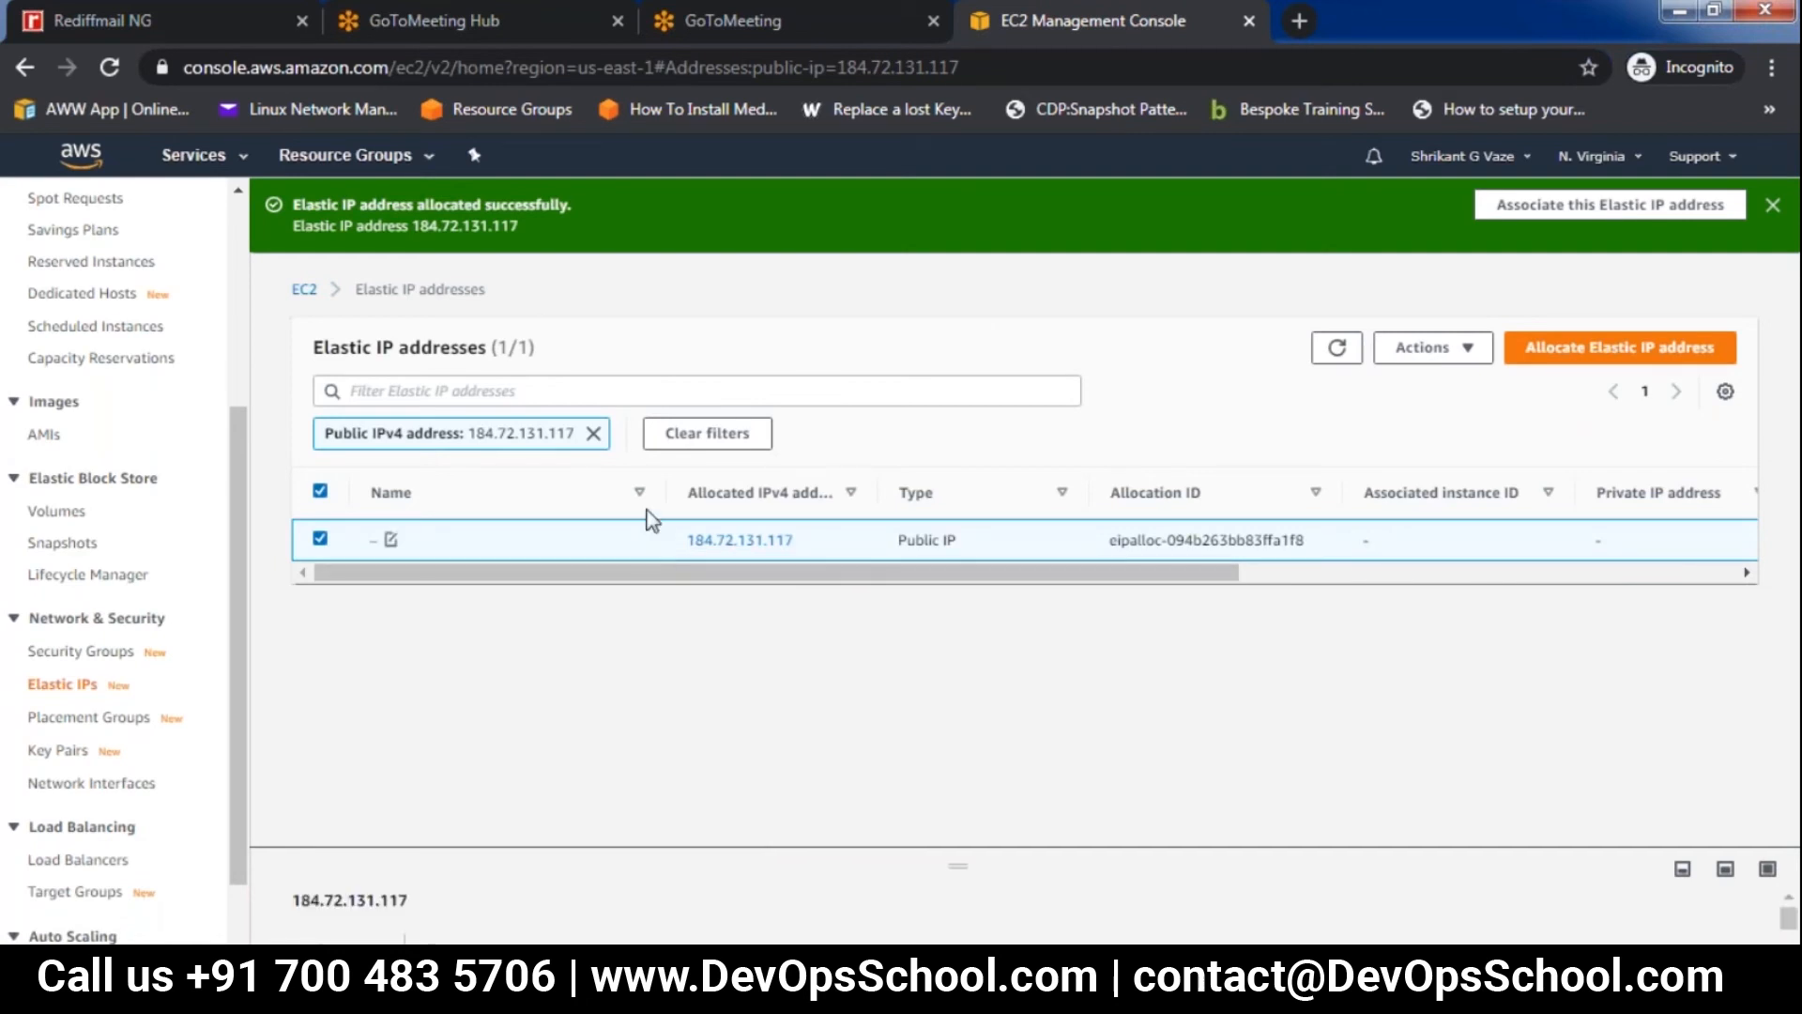
{"action": "left_click", "coordinate": [1467, 350]}
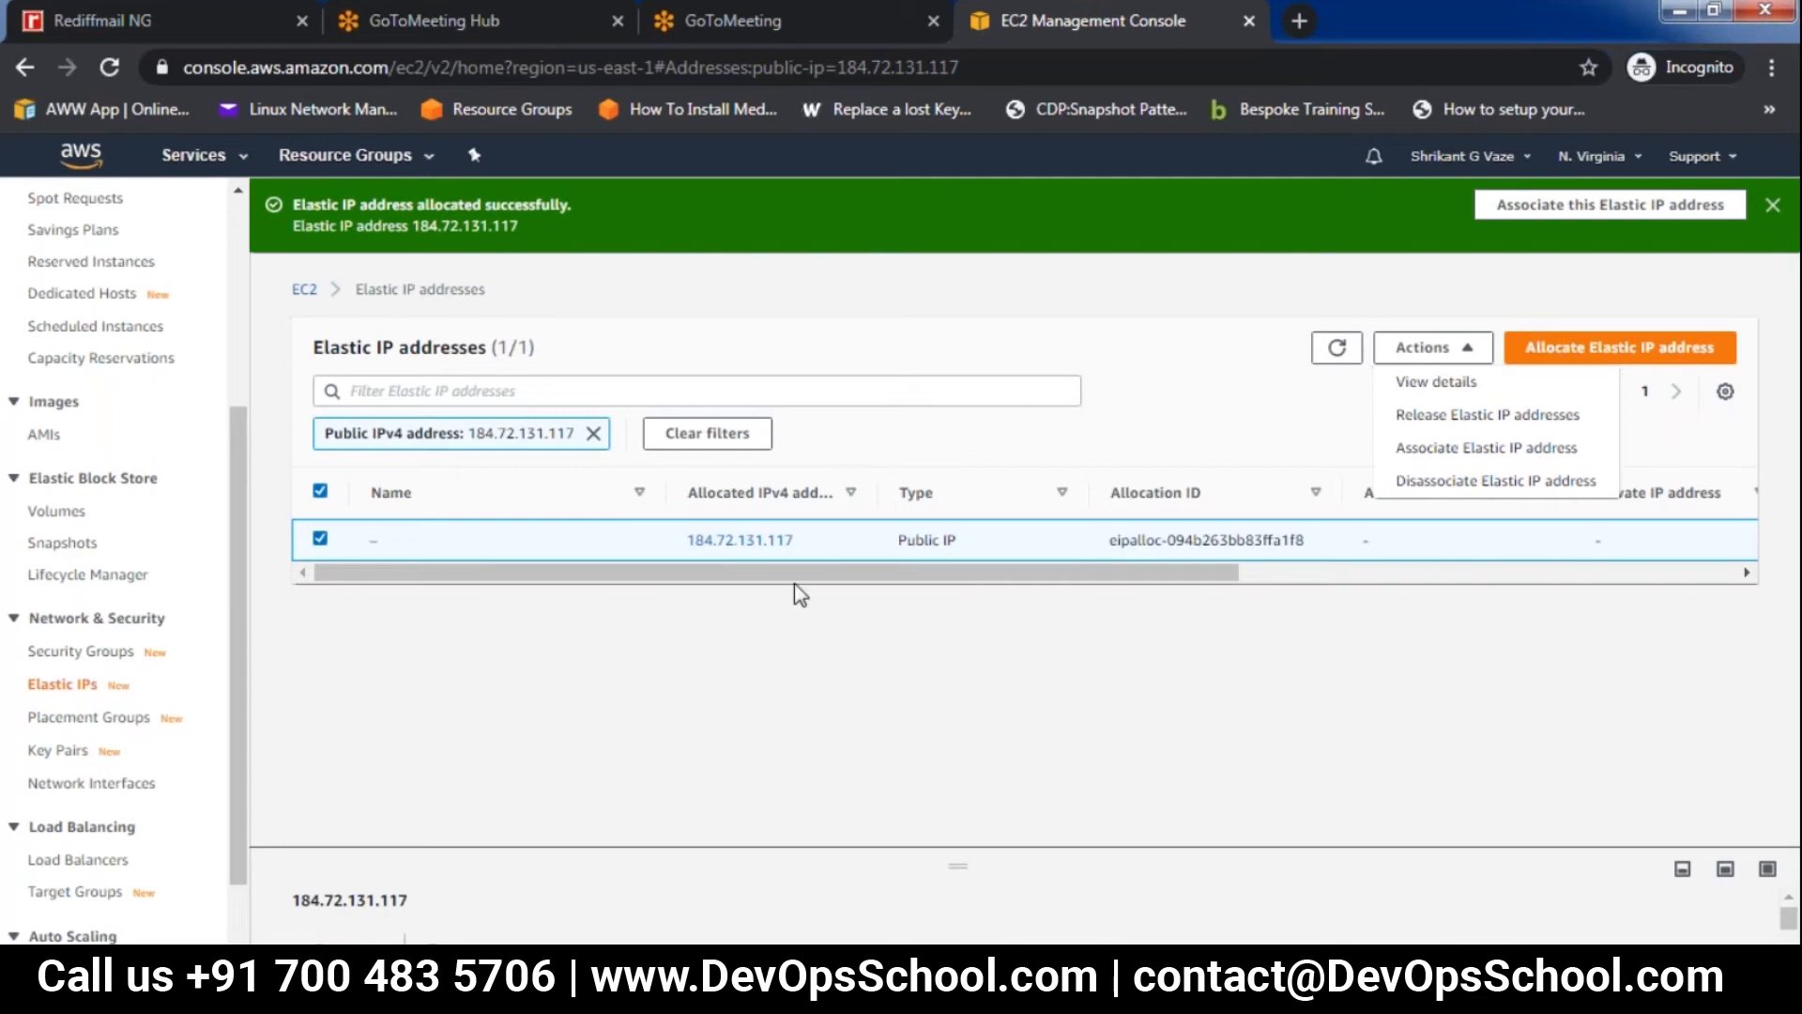
{"action": "left_click", "coordinate": [934, 695]}
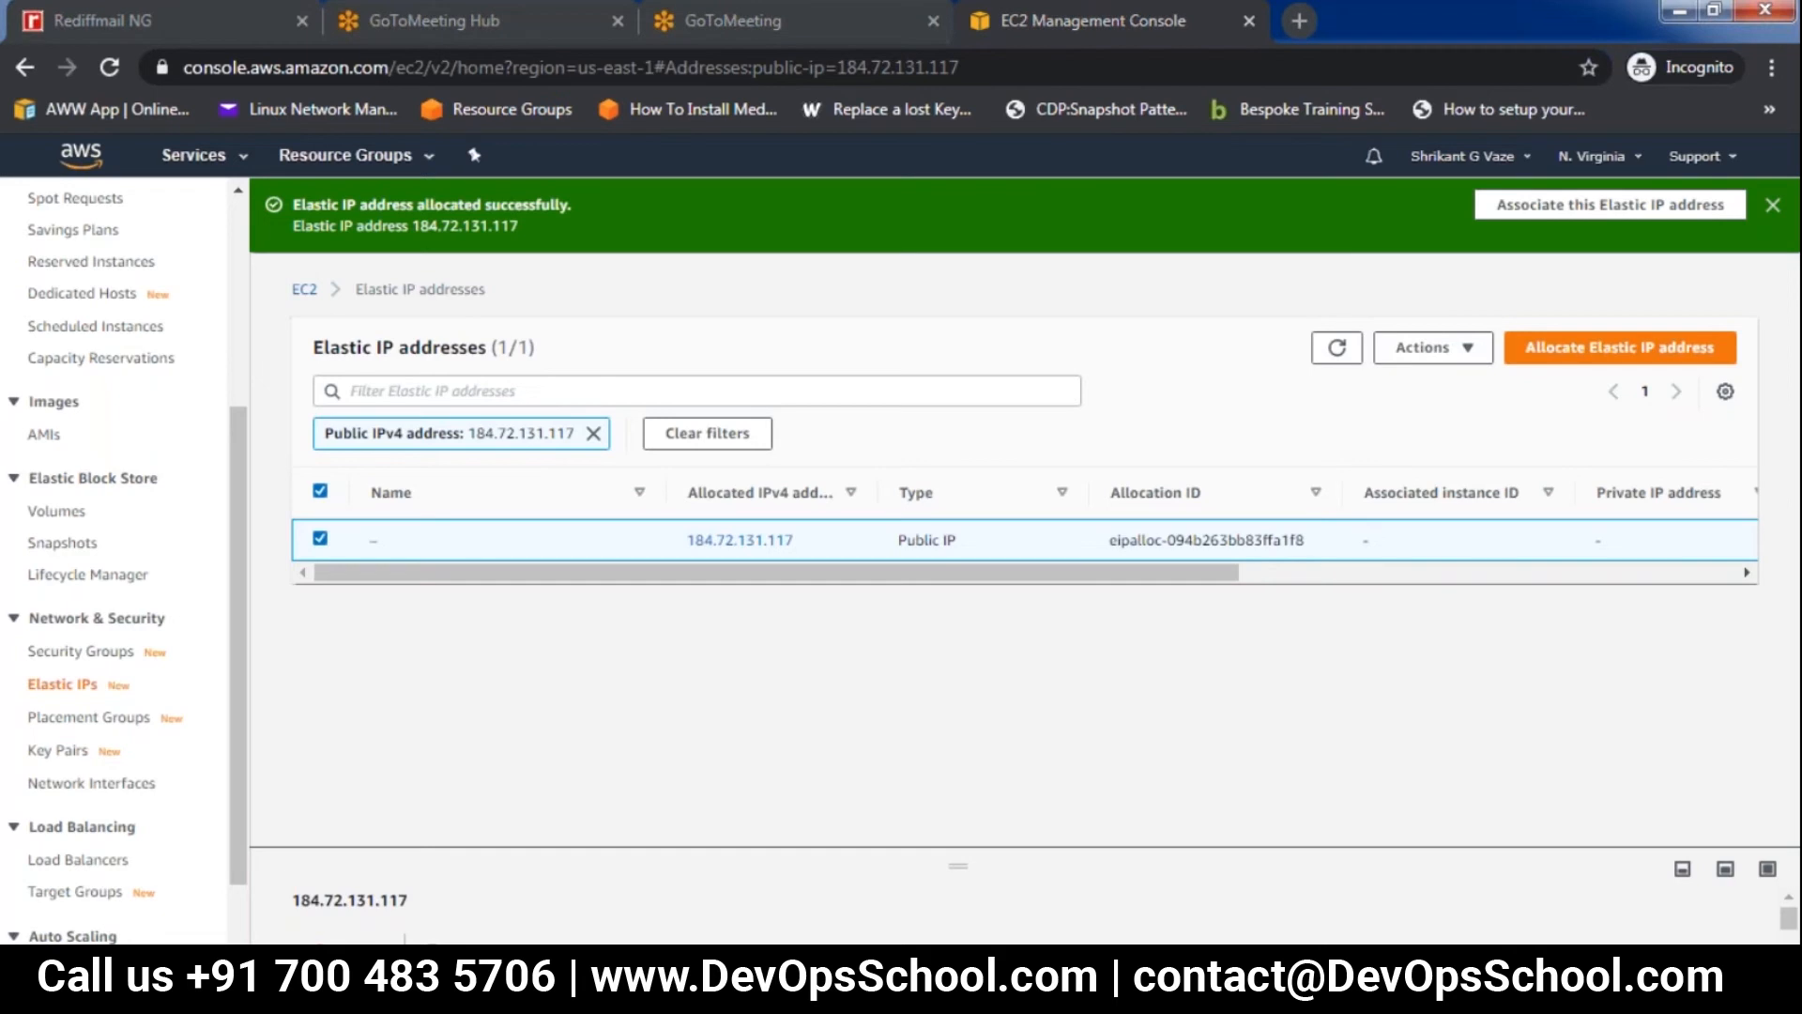
Switch back to the Paint sketch, add another underline beneath "DNS name" and circle the note
{"action": "key", "text": "super"}
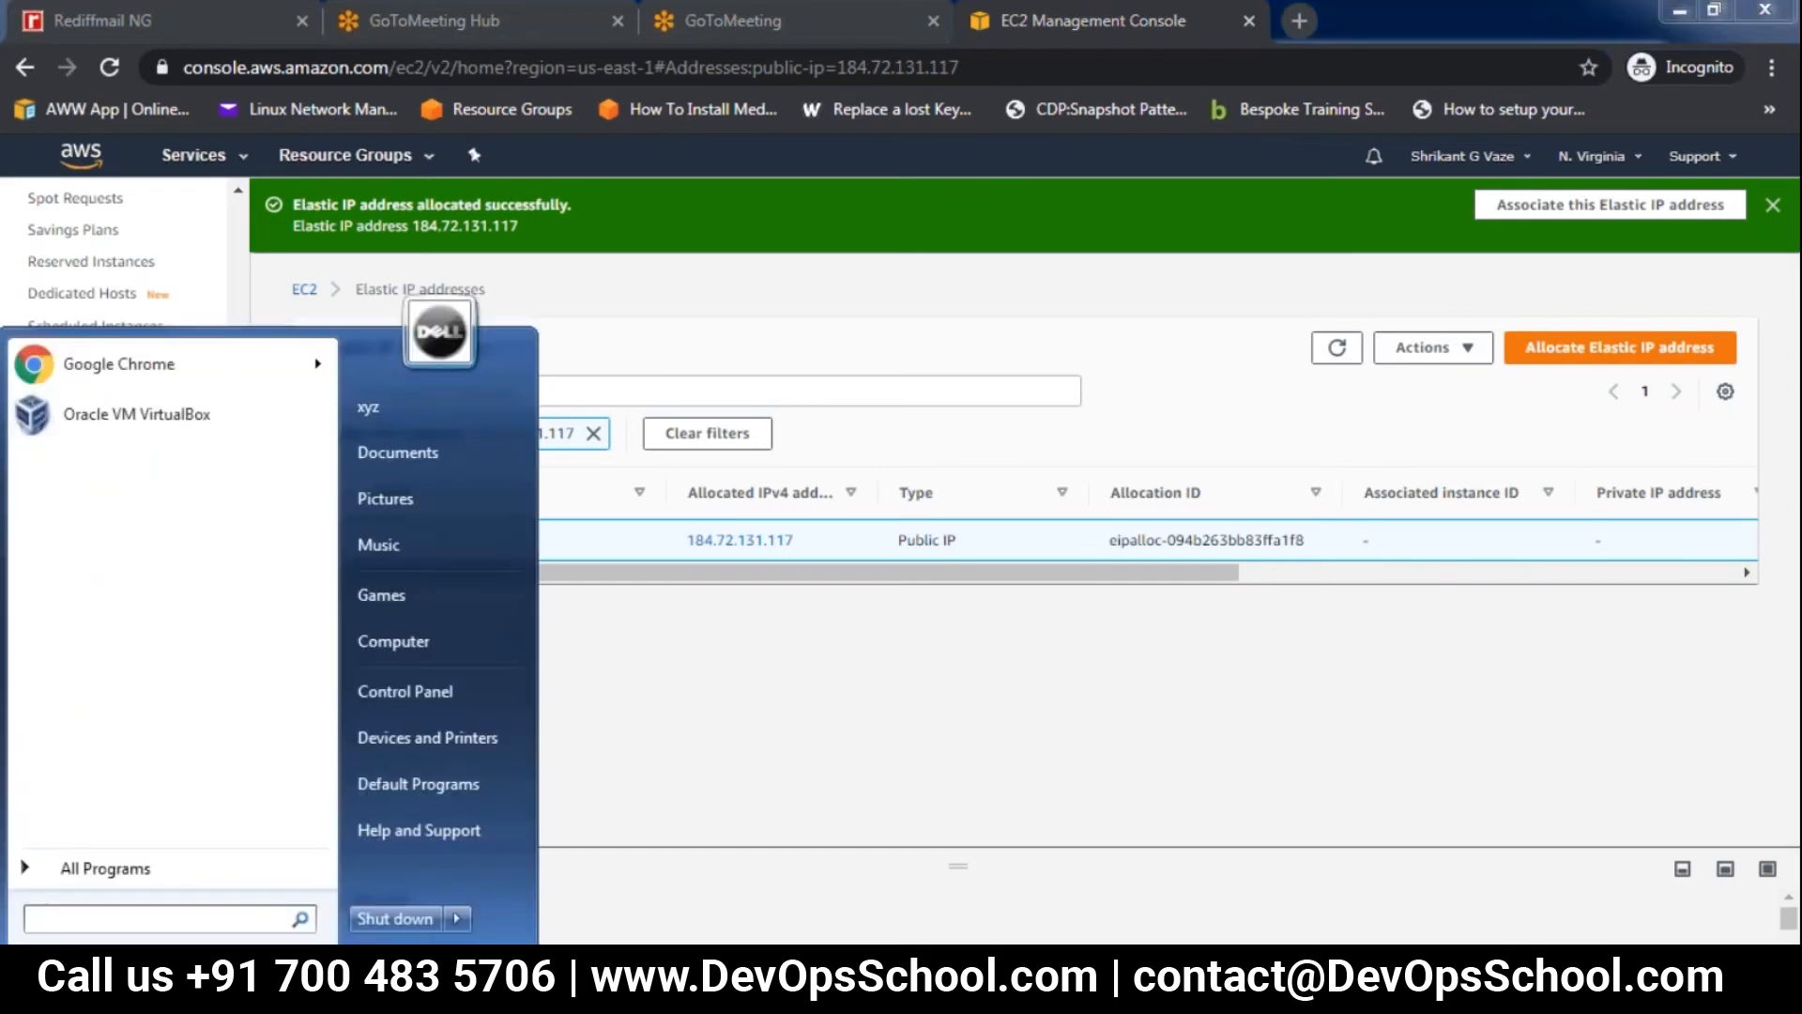
{"action": "key", "text": "alt+Tab"}
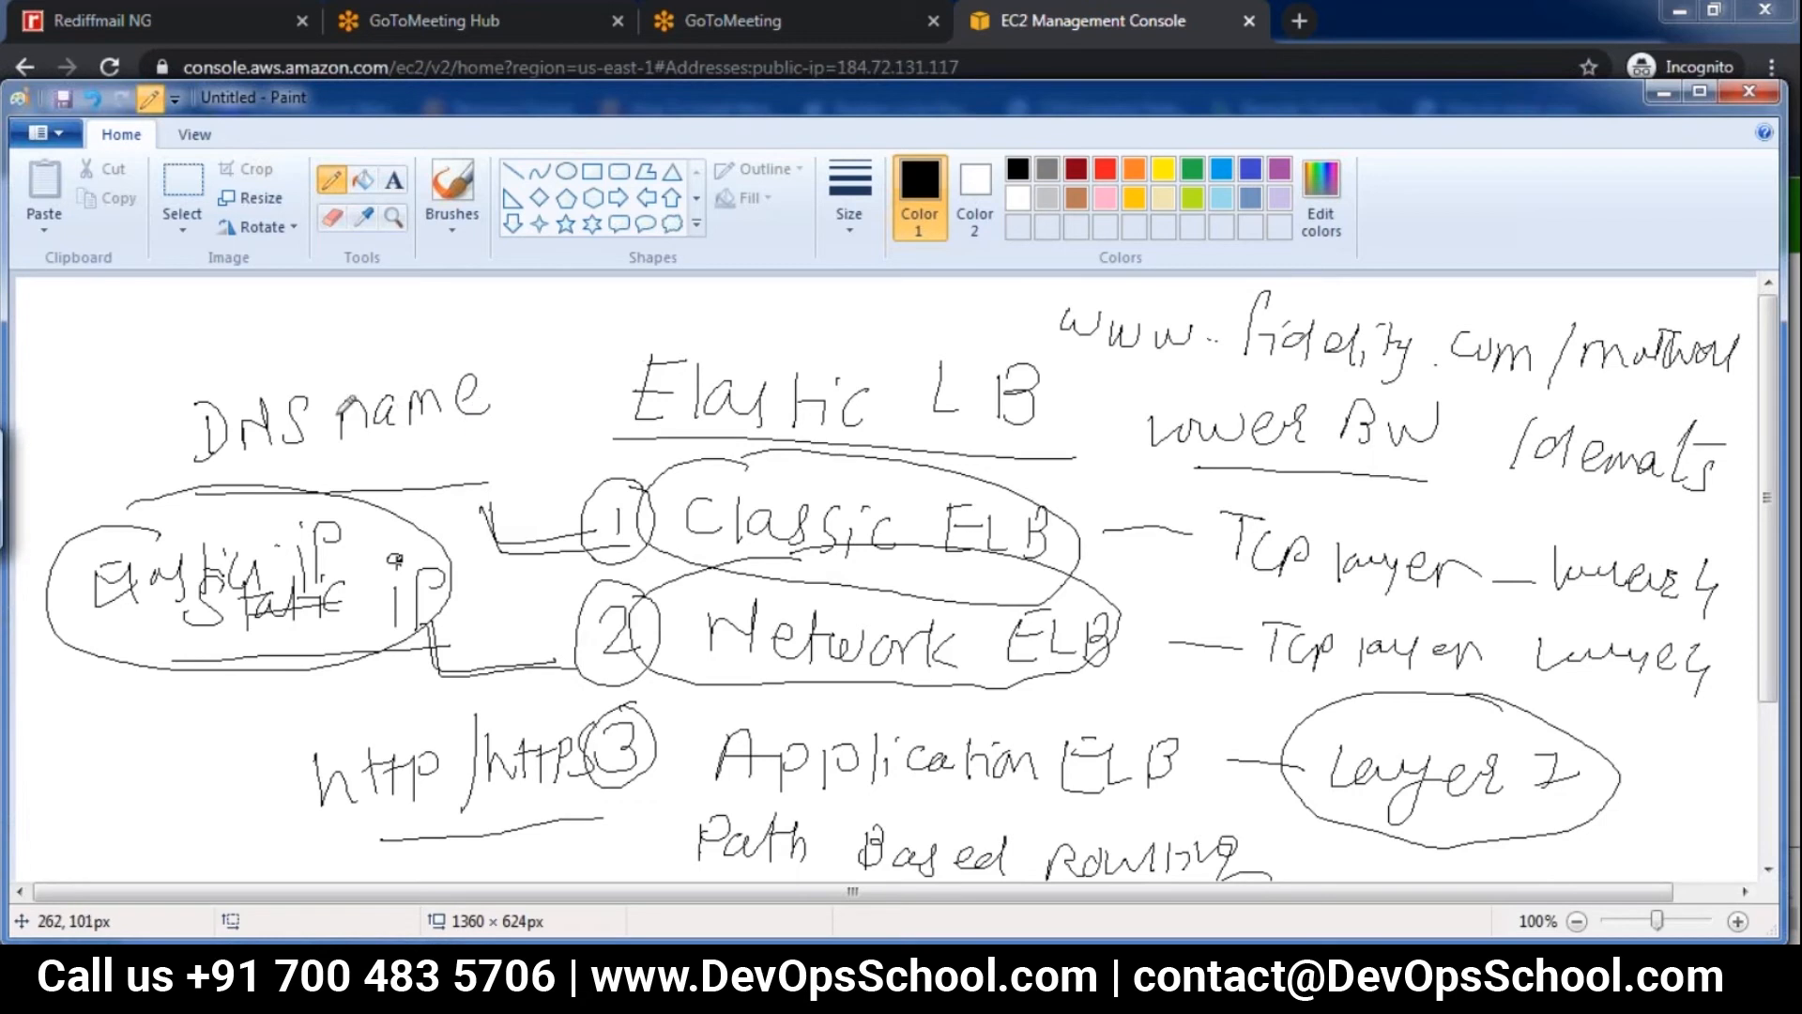
{"action": "left_click_drag", "start_coordinate": [201, 464], "coordinate": [513, 448]}
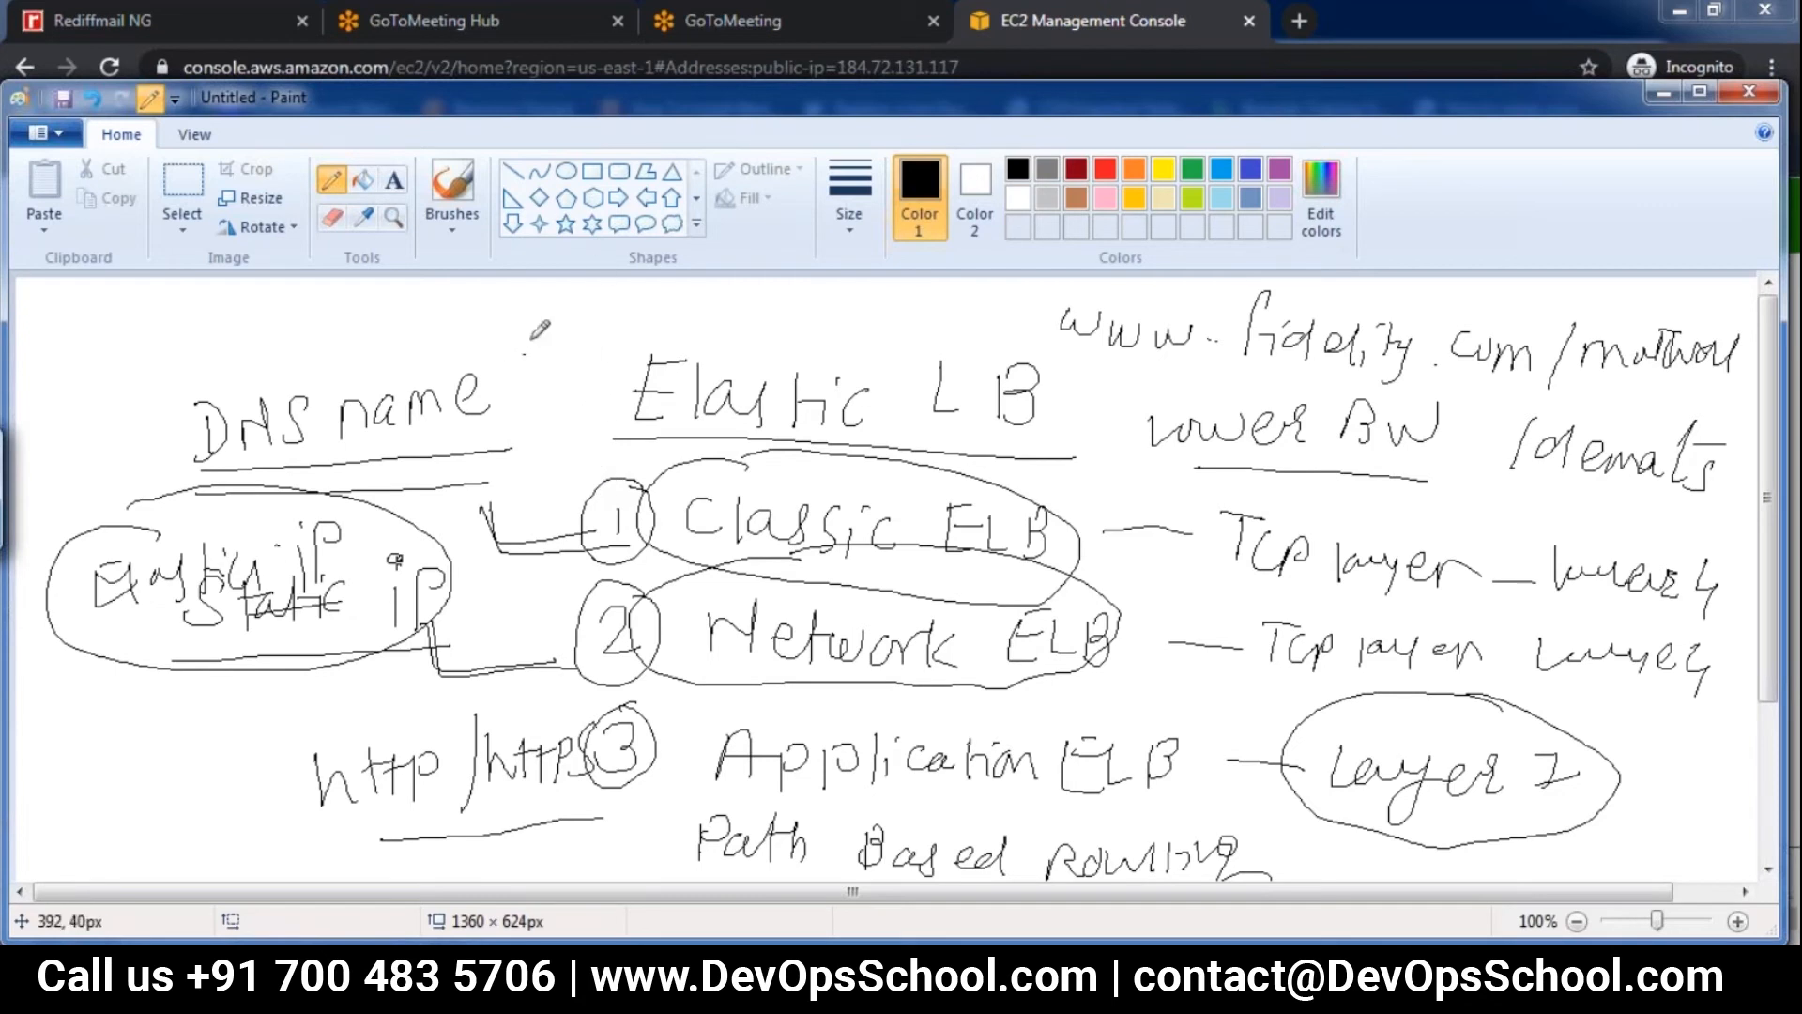
{"action": "mouse_move", "coordinate": [450, 324]}
{"action": "left_mouse_down"}
{"action": "mouse_move", "coordinate": [258, 336]}
{"action": "mouse_move", "coordinate": [521, 458]}
{"action": "mouse_move", "coordinate": [369, 324]}
{"action": "left_mouse_up"}
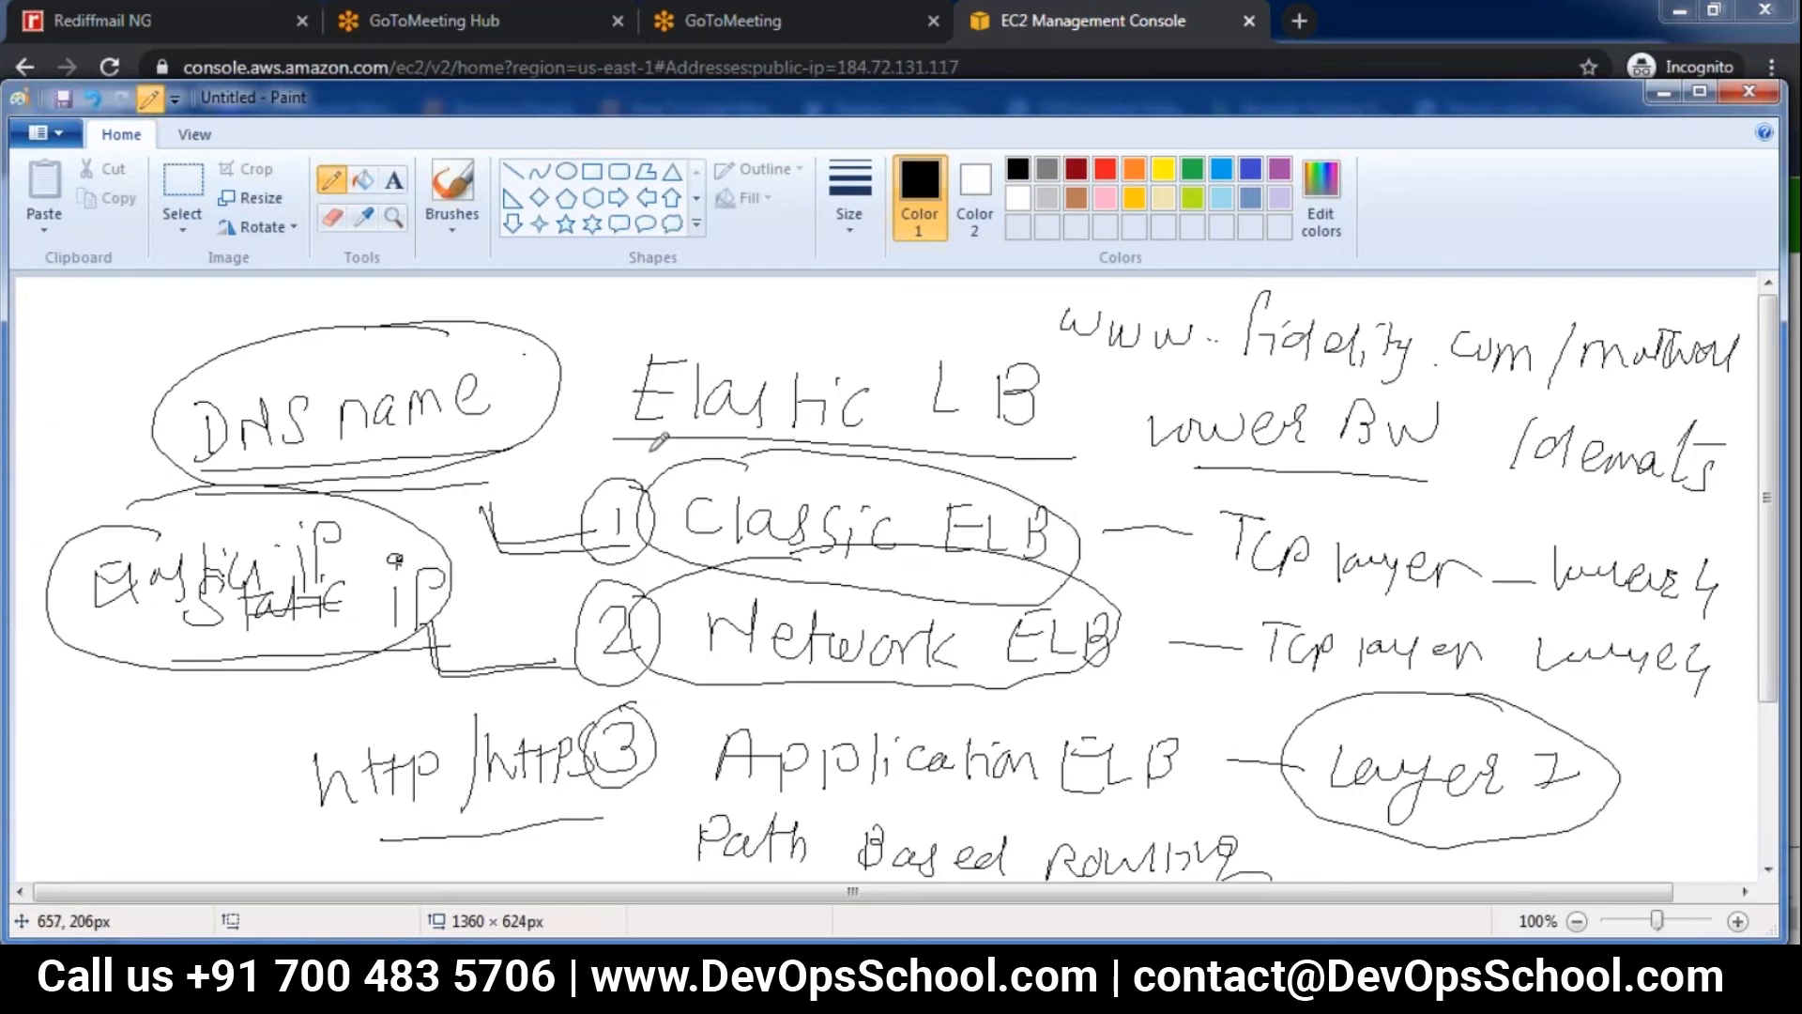
{"action": "left_click", "coordinate": [60, 134]}
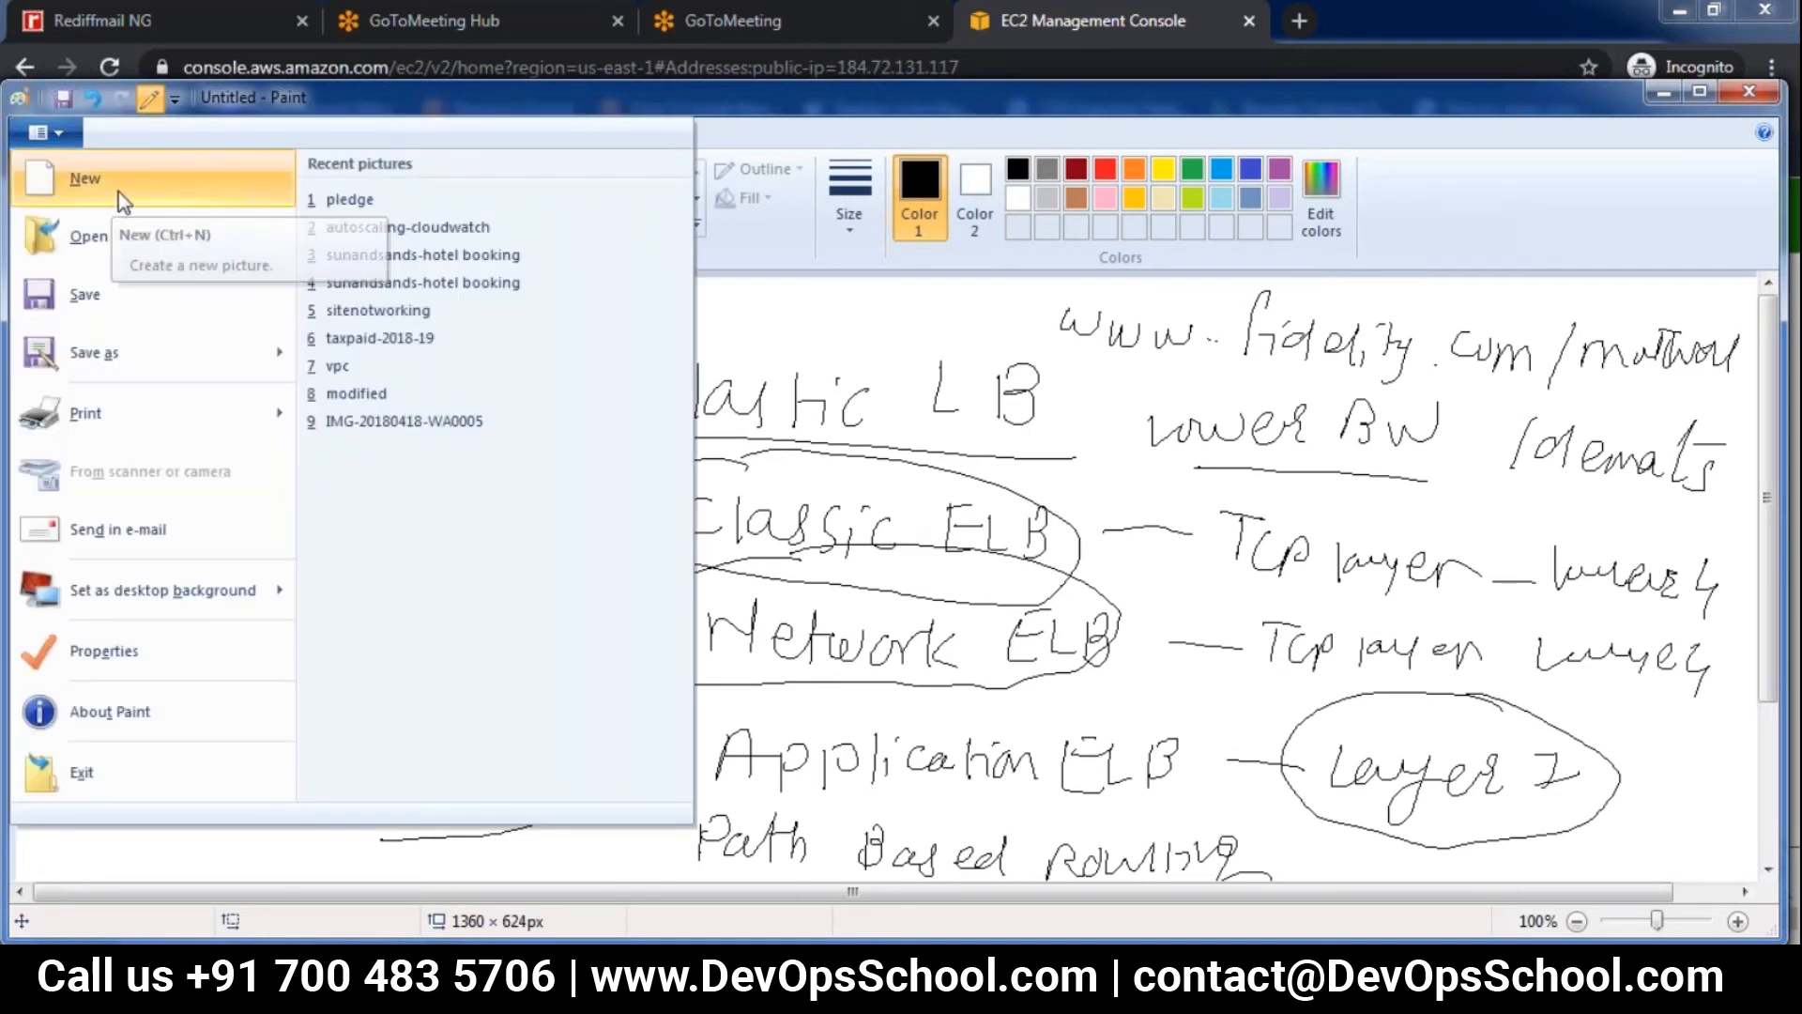
{"action": "left_click", "coordinate": [1252, 36]}
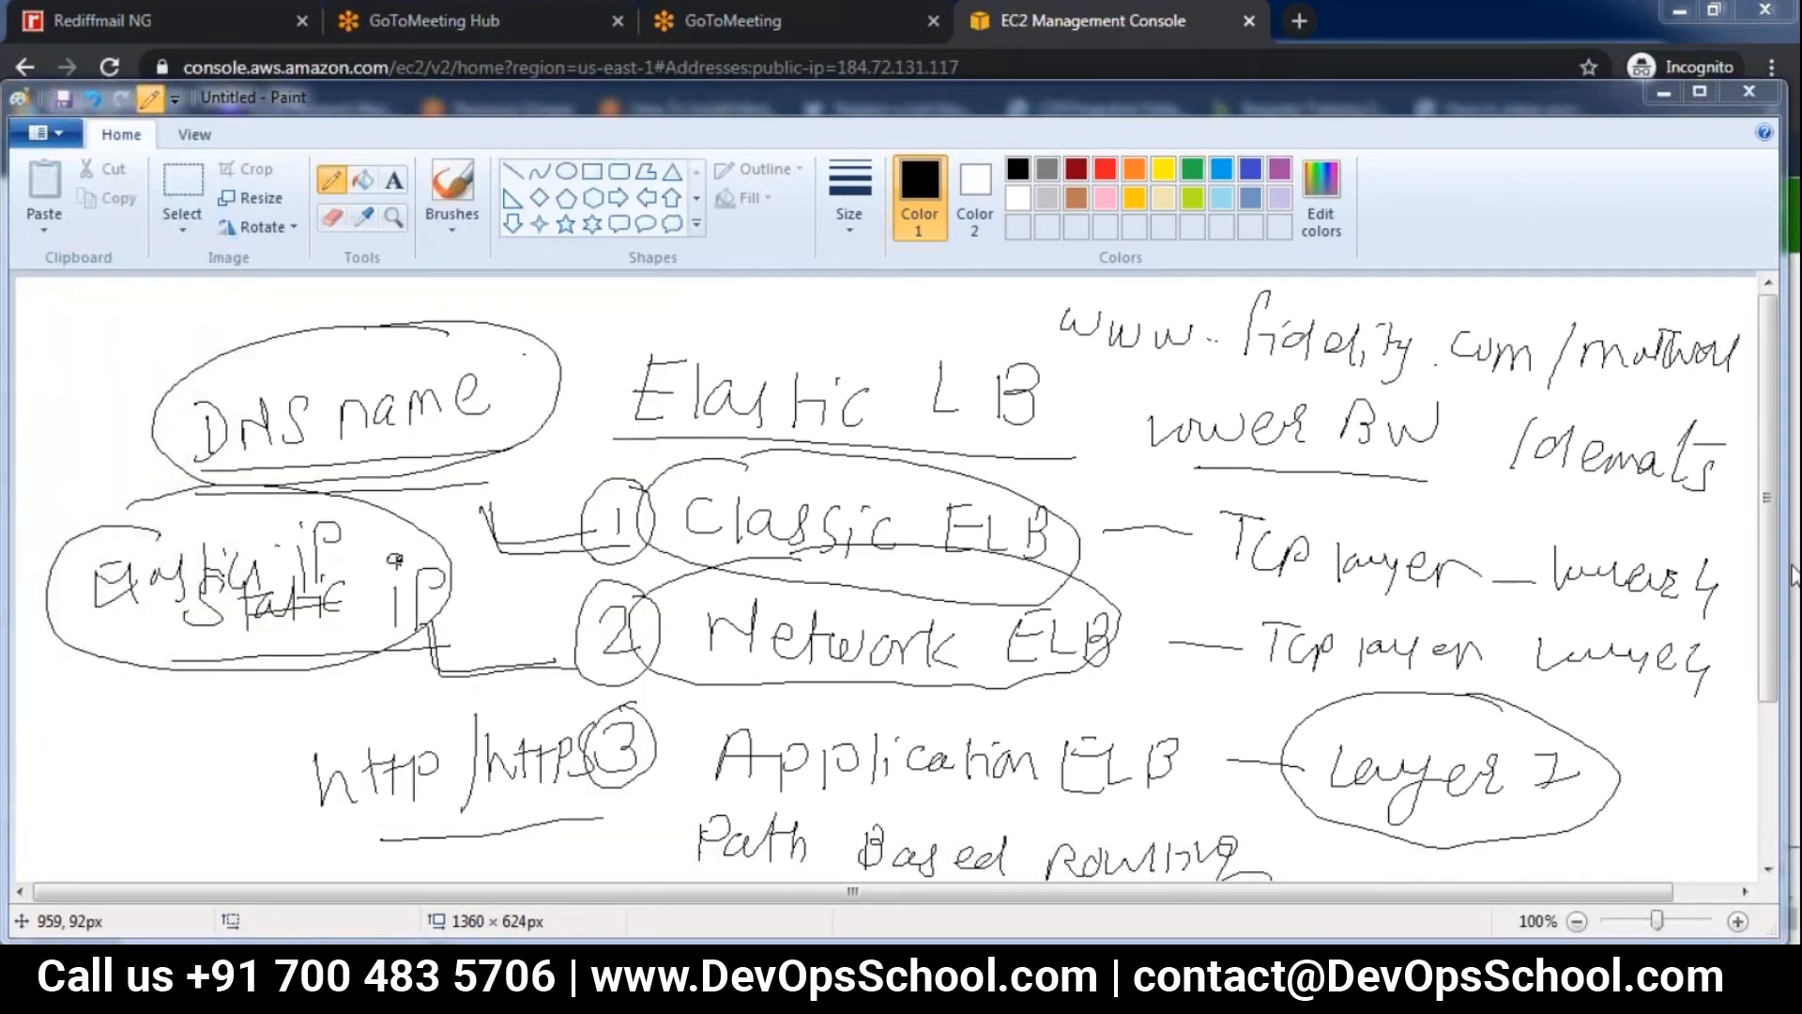
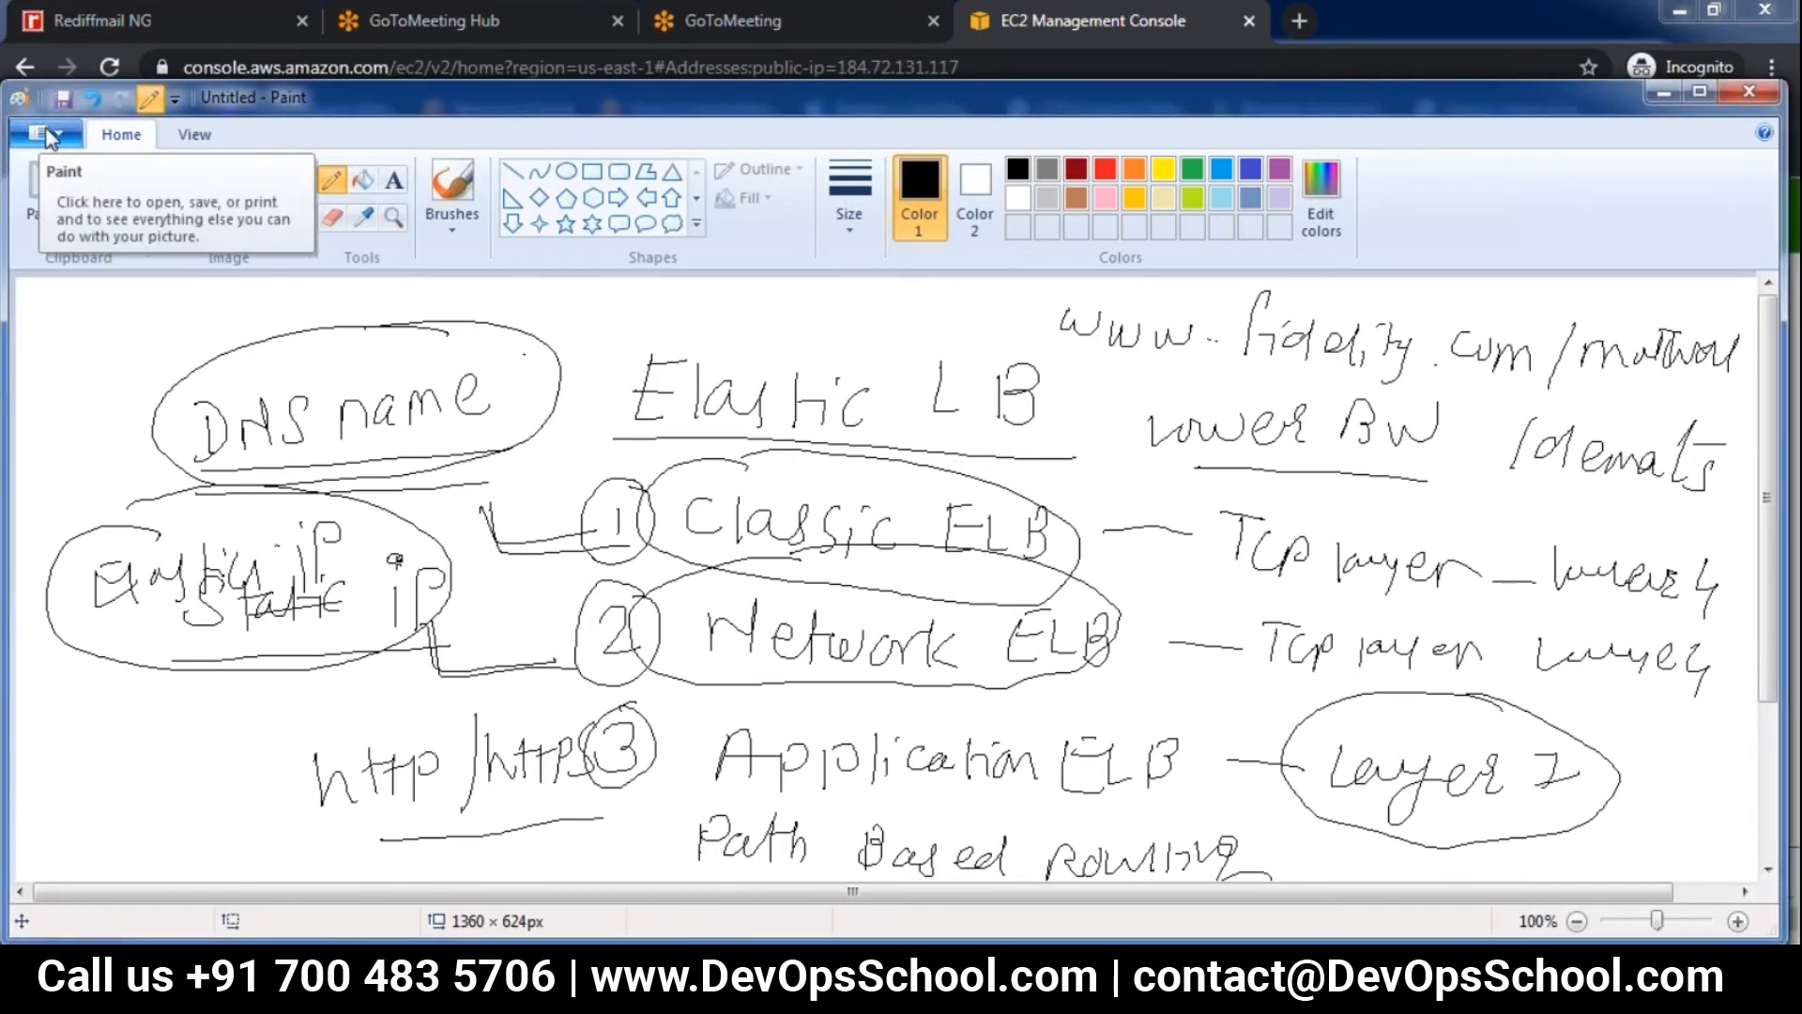
Start a new blank picture, discarding the load balancer sketch without saving it
{"action": "left_click", "coordinate": [49, 137]}
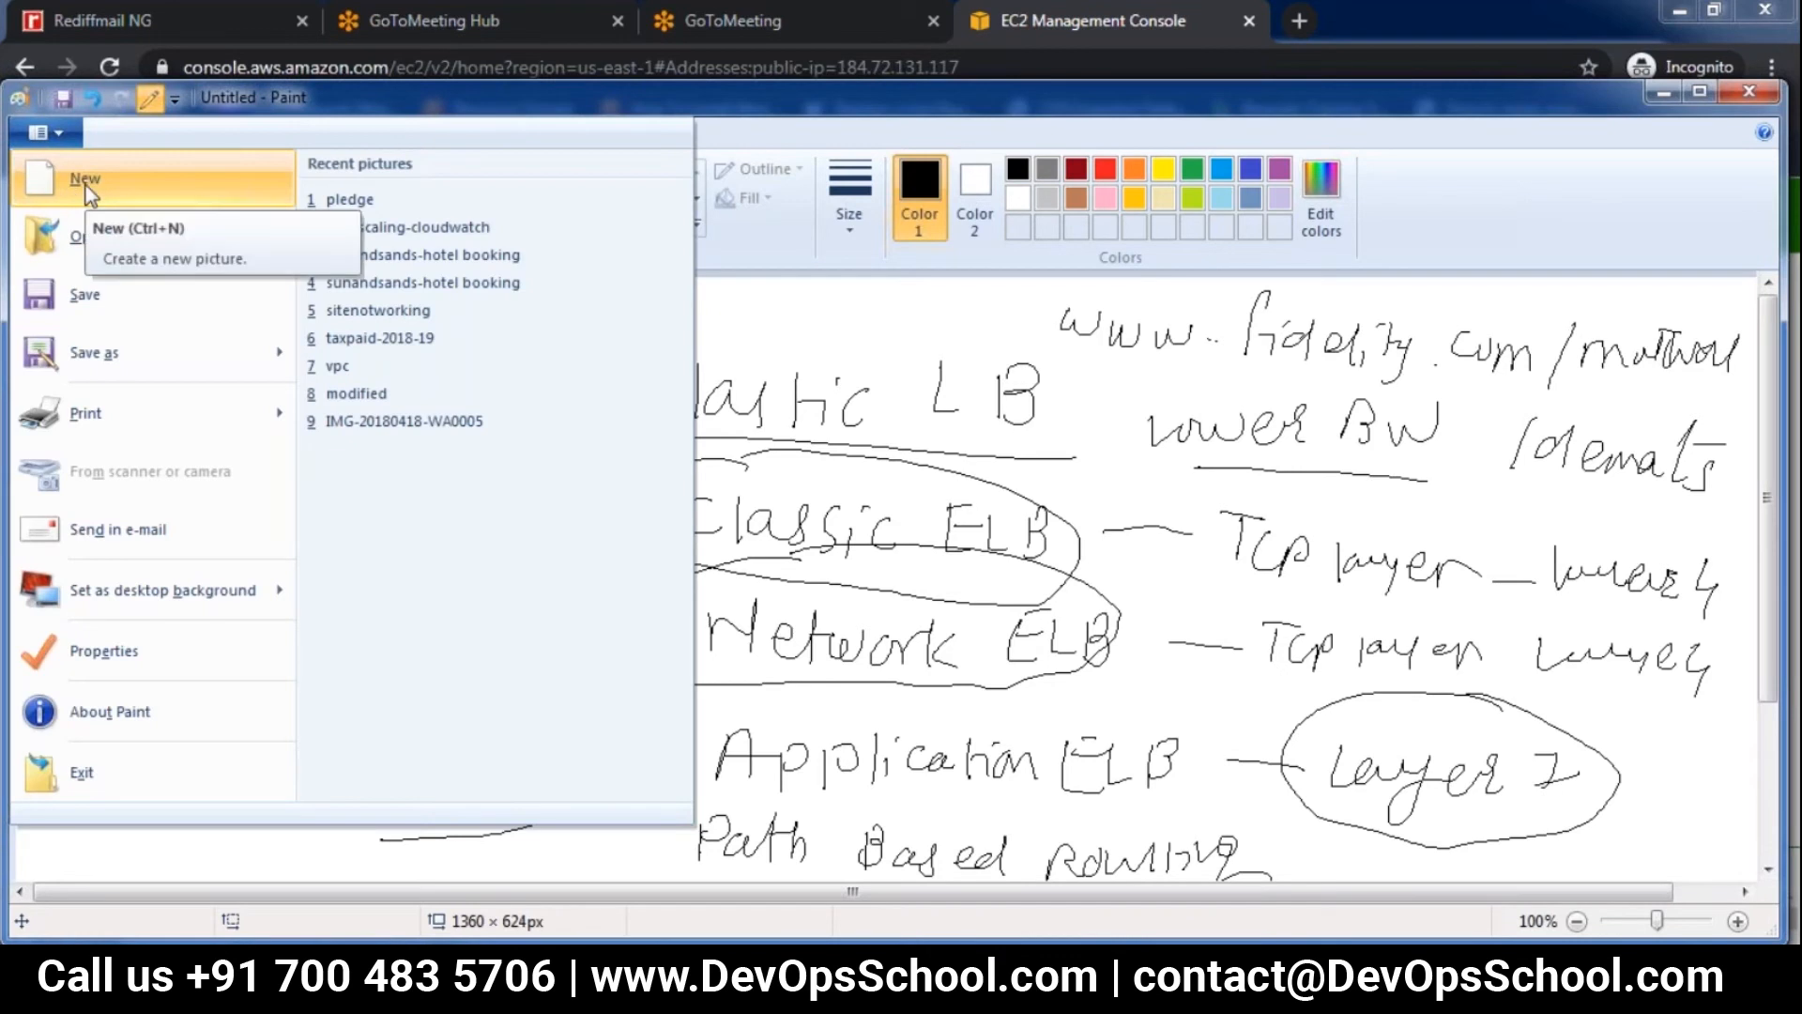
{"action": "left_click", "coordinate": [1250, 39]}
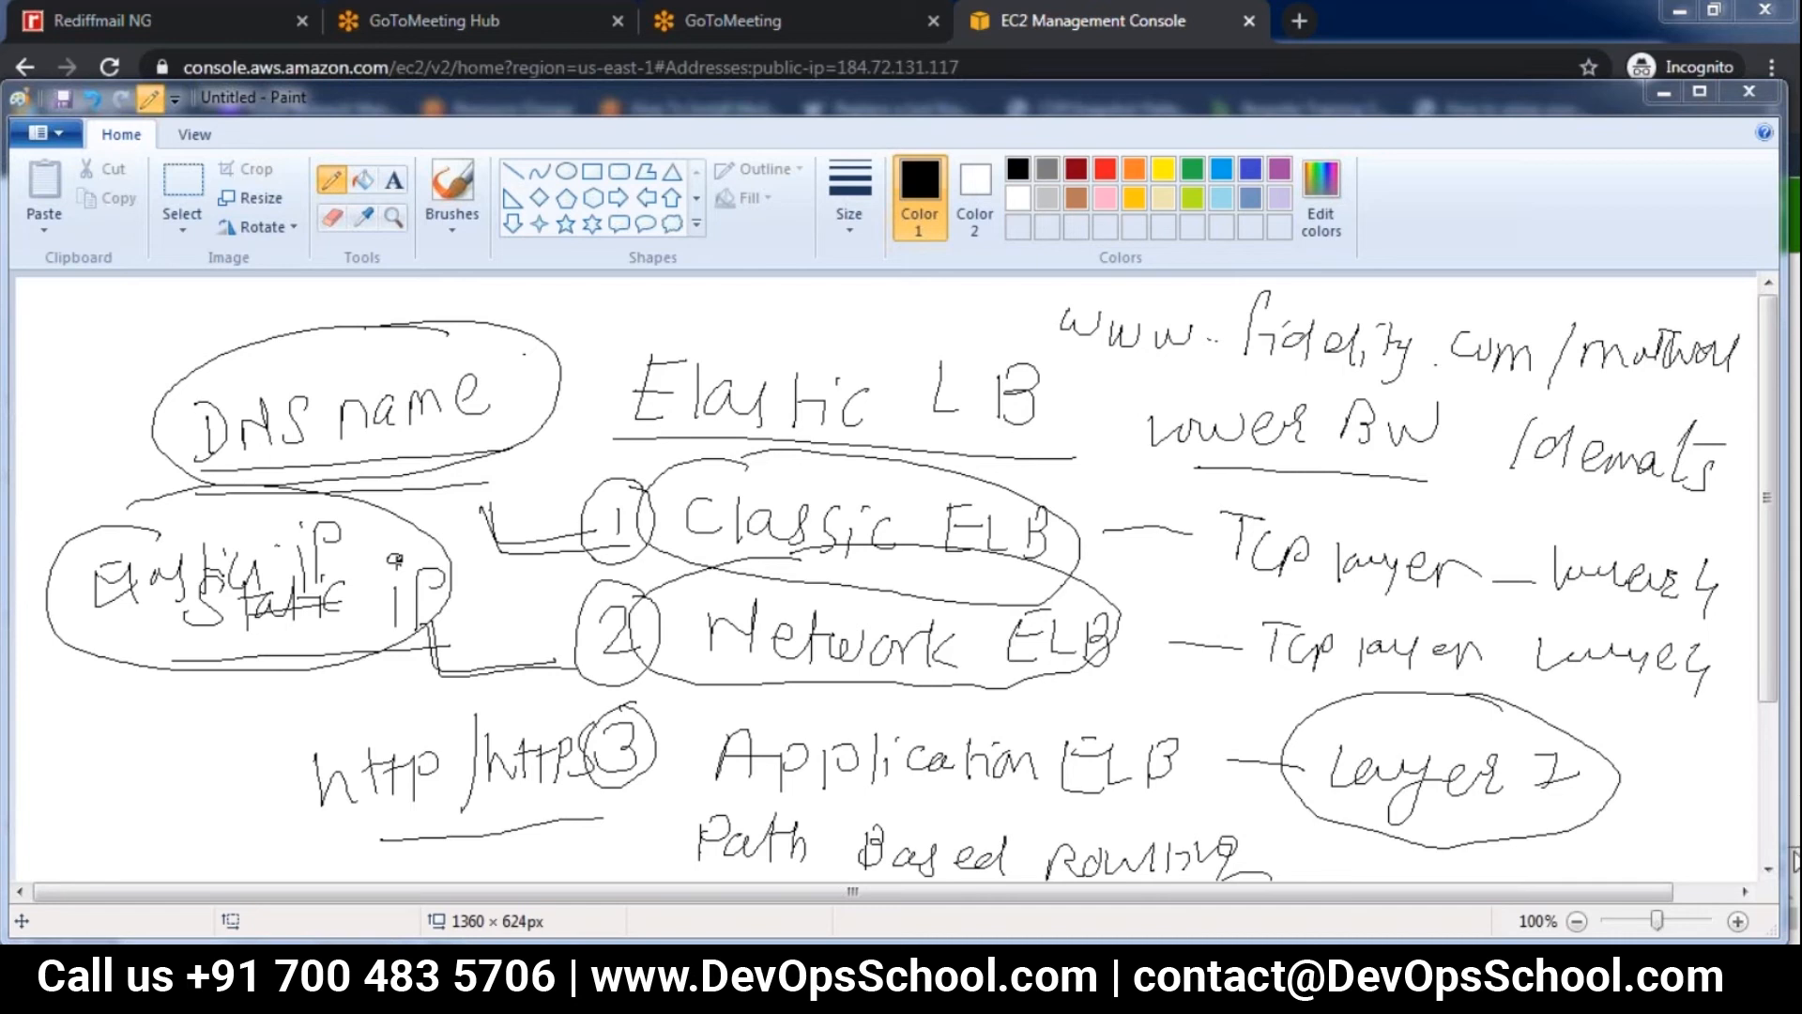
{"action": "left_click", "coordinate": [37, 136]}
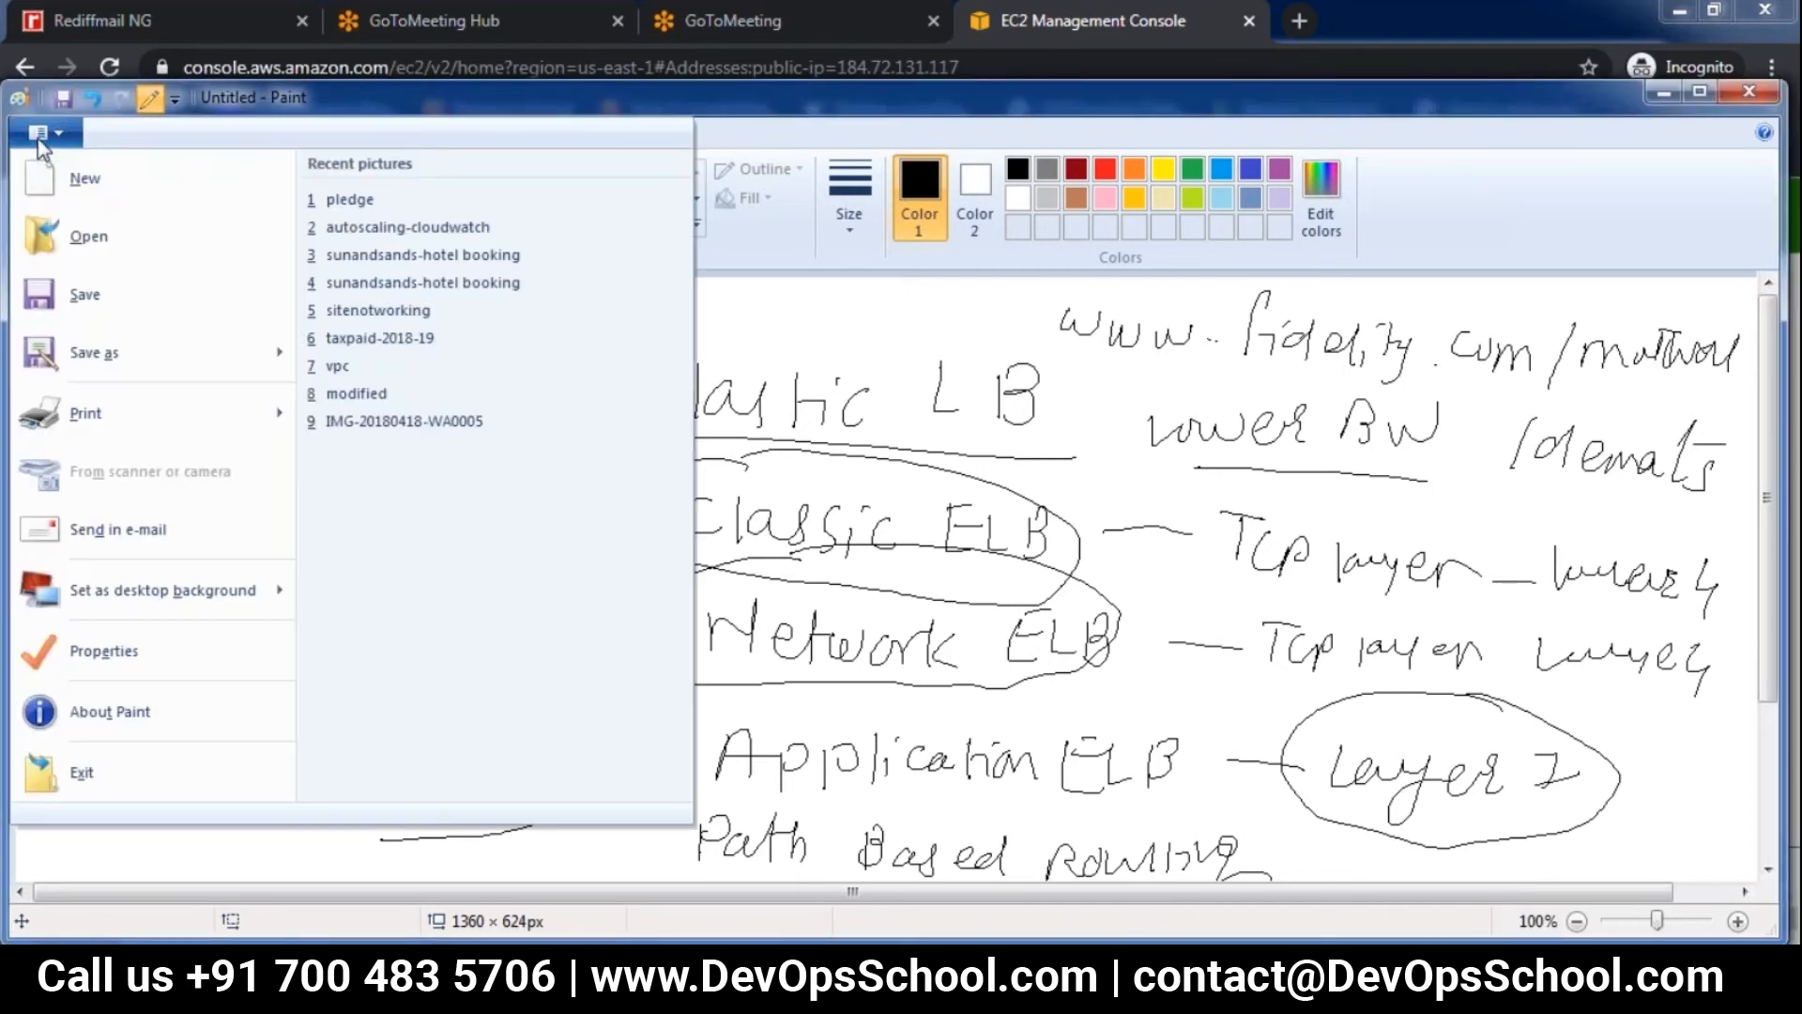
{"action": "left_click", "coordinate": [56, 179]}
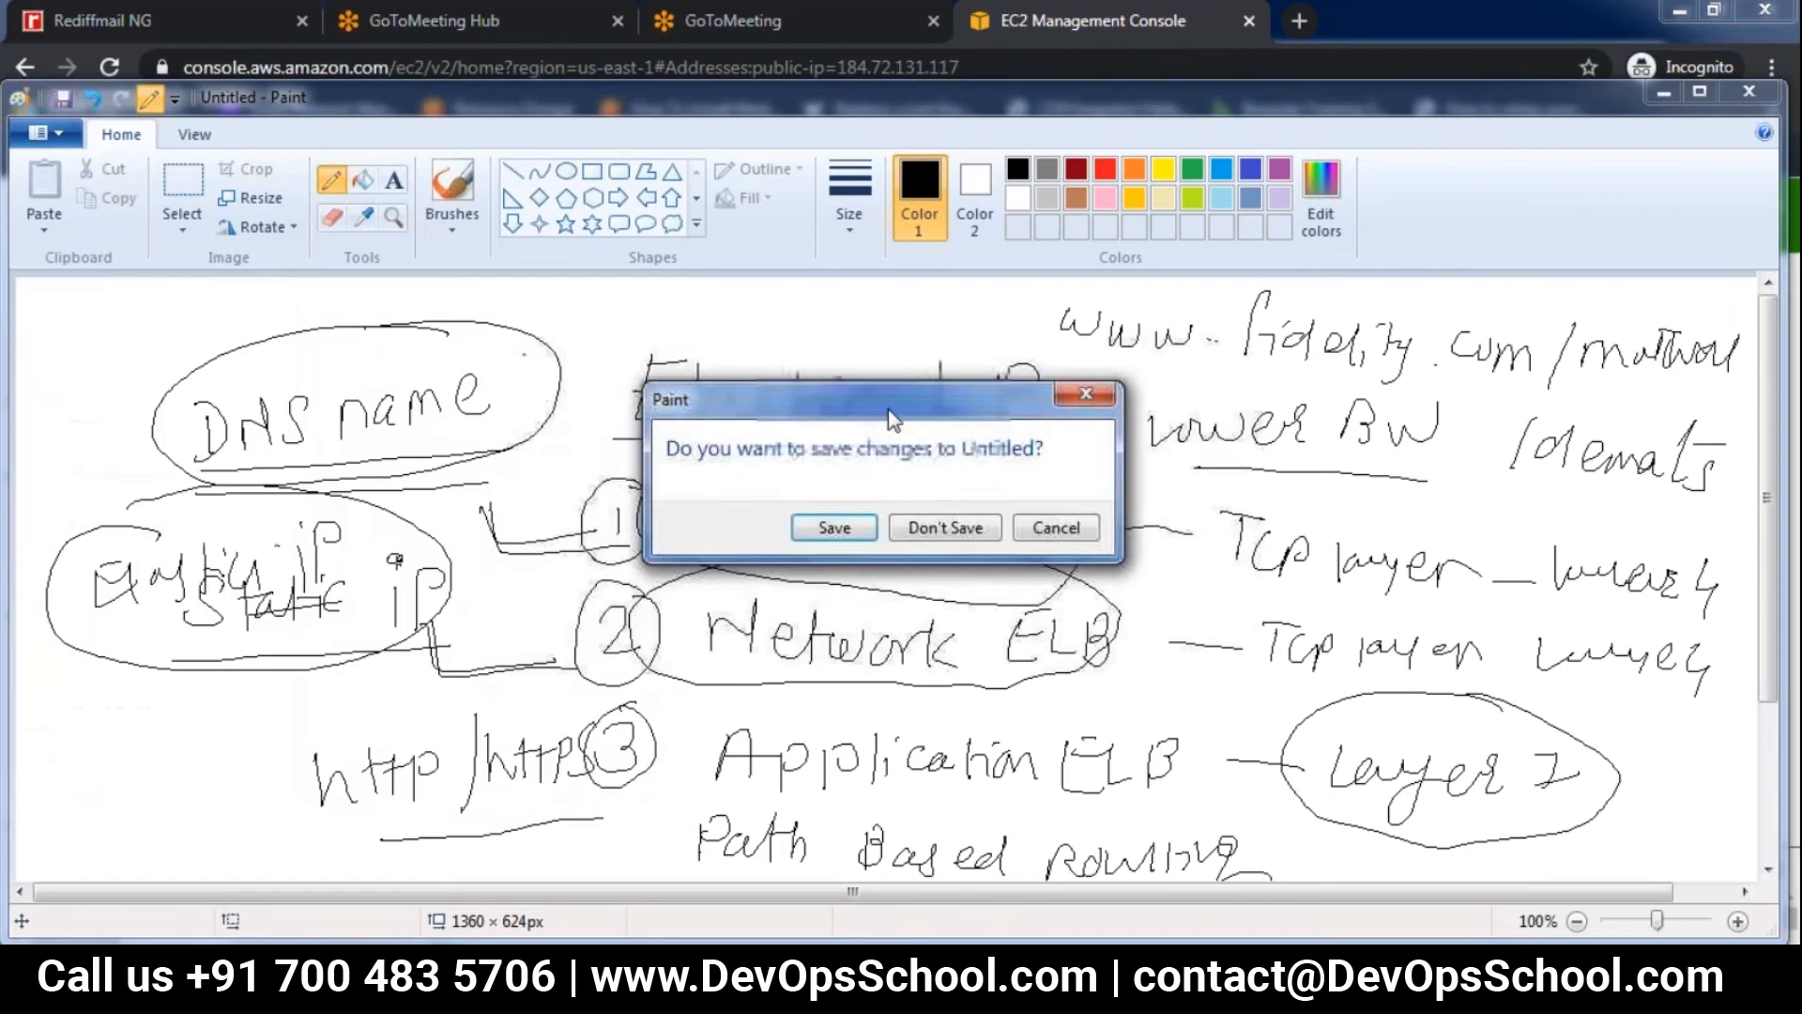
{"action": "left_click", "coordinate": [946, 527]}
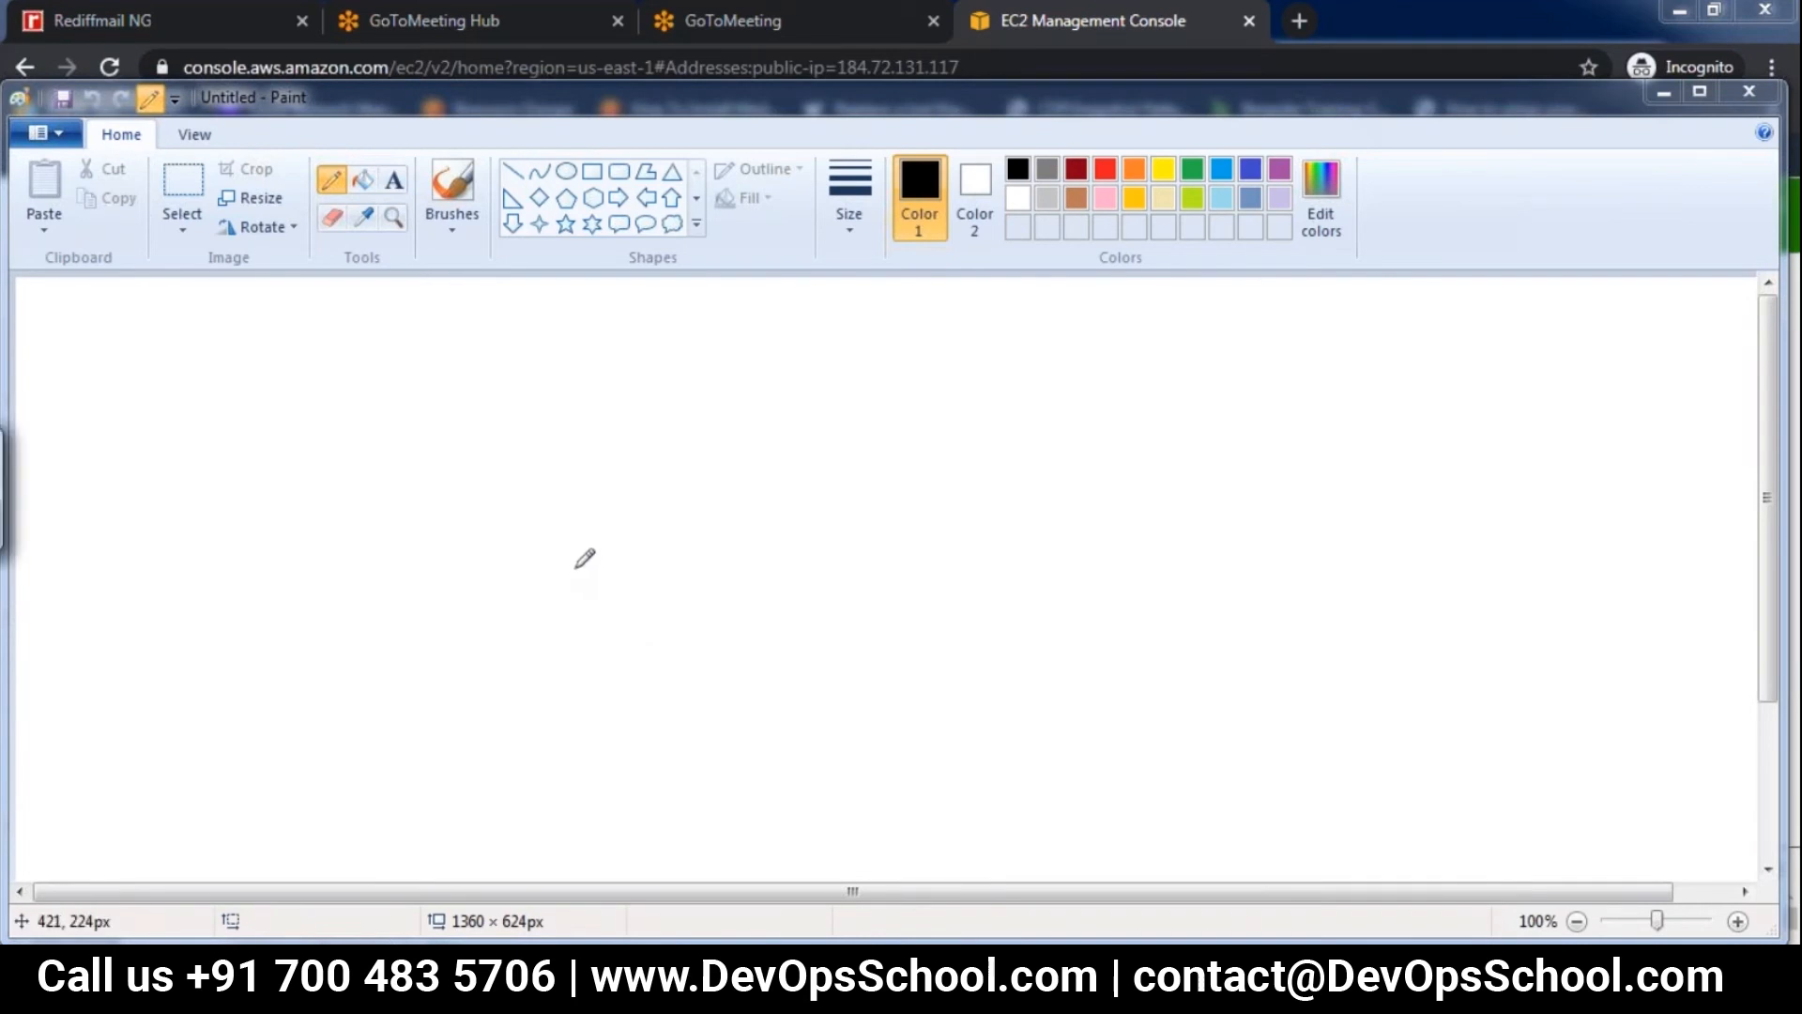
Sketch two server boxes side by side on the canvas, label each "ec2" and underline the second label
{"action": "left_click_drag", "start_coordinate": [590, 545], "coordinate": [583, 637]}
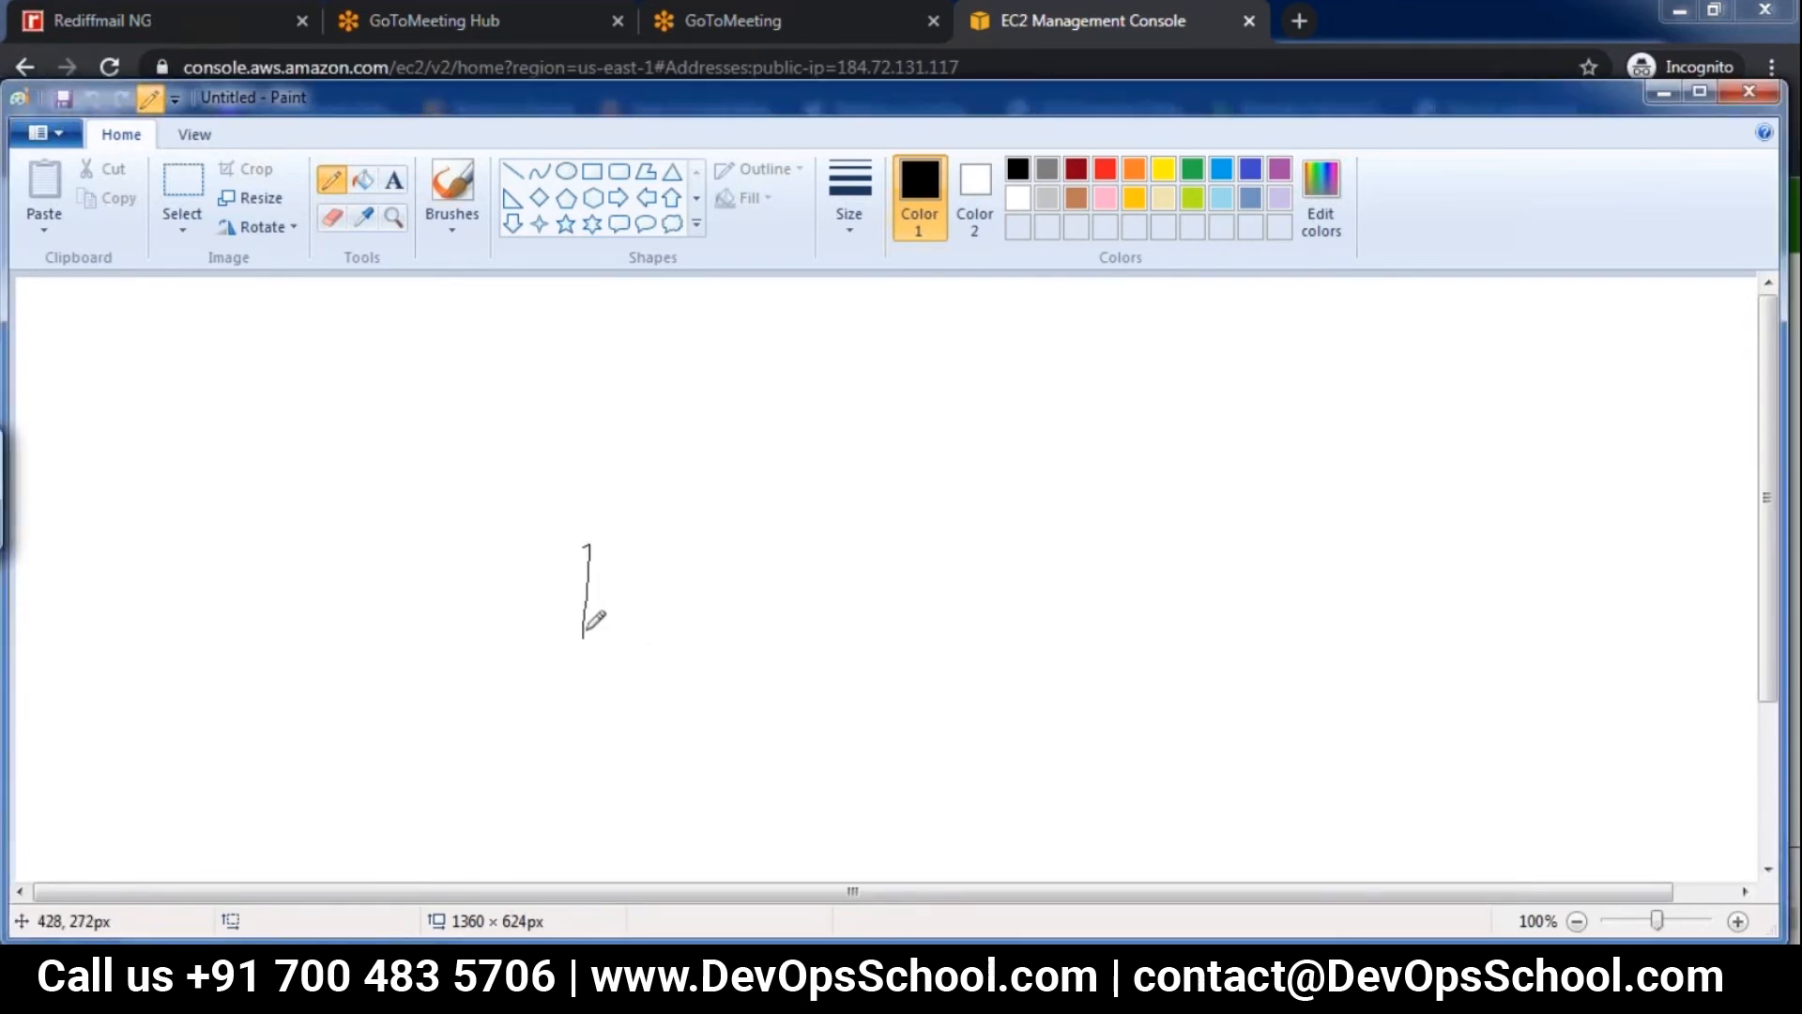
{"action": "mouse_move", "coordinate": [591, 542]}
{"action": "left_mouse_down"}
{"action": "mouse_move", "coordinate": [617, 648]}
{"action": "mouse_move", "coordinate": [589, 650]}
{"action": "left_mouse_up"}
{"action": "left_click_drag", "start_coordinate": [460, 577], "coordinate": [489, 591]}
{"action": "left_click_drag", "start_coordinate": [521, 573], "coordinate": [564, 596]}
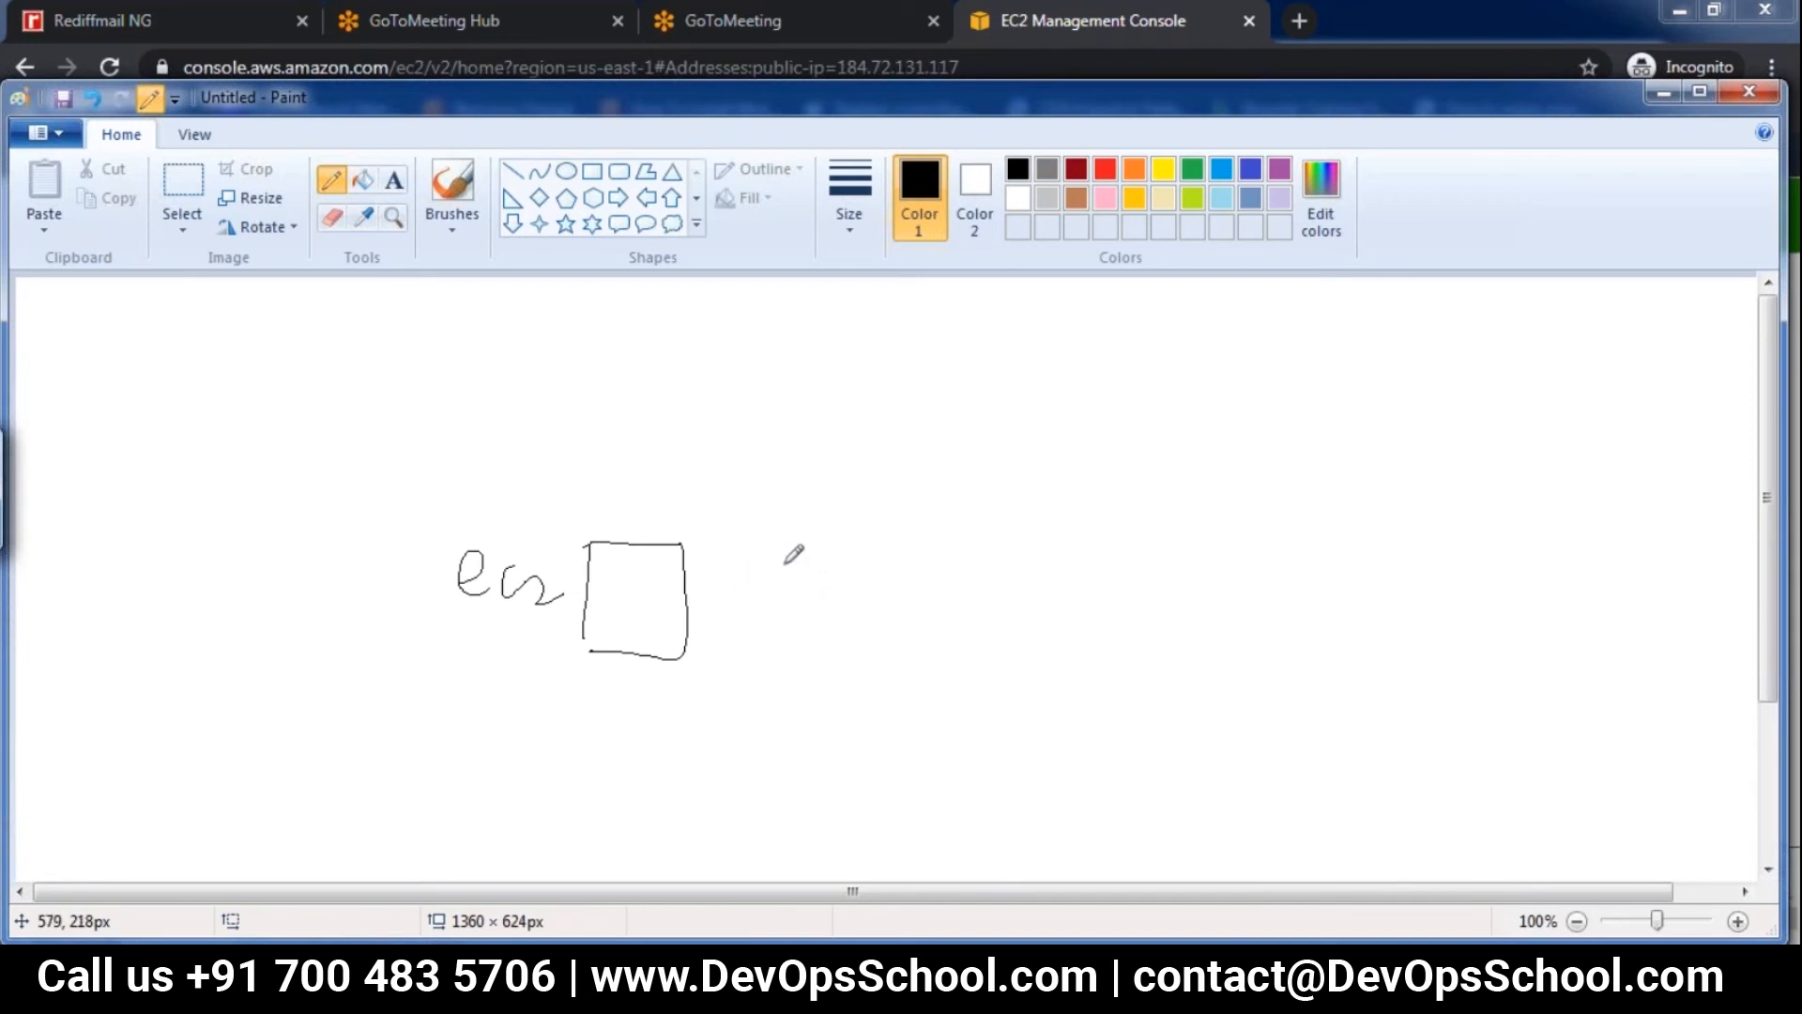
{"action": "mouse_move", "coordinate": [907, 547]}
{"action": "left_mouse_down"}
{"action": "mouse_move", "coordinate": [887, 649]}
{"action": "mouse_move", "coordinate": [993, 548]}
{"action": "mouse_move", "coordinate": [885, 650]}
{"action": "left_mouse_up"}
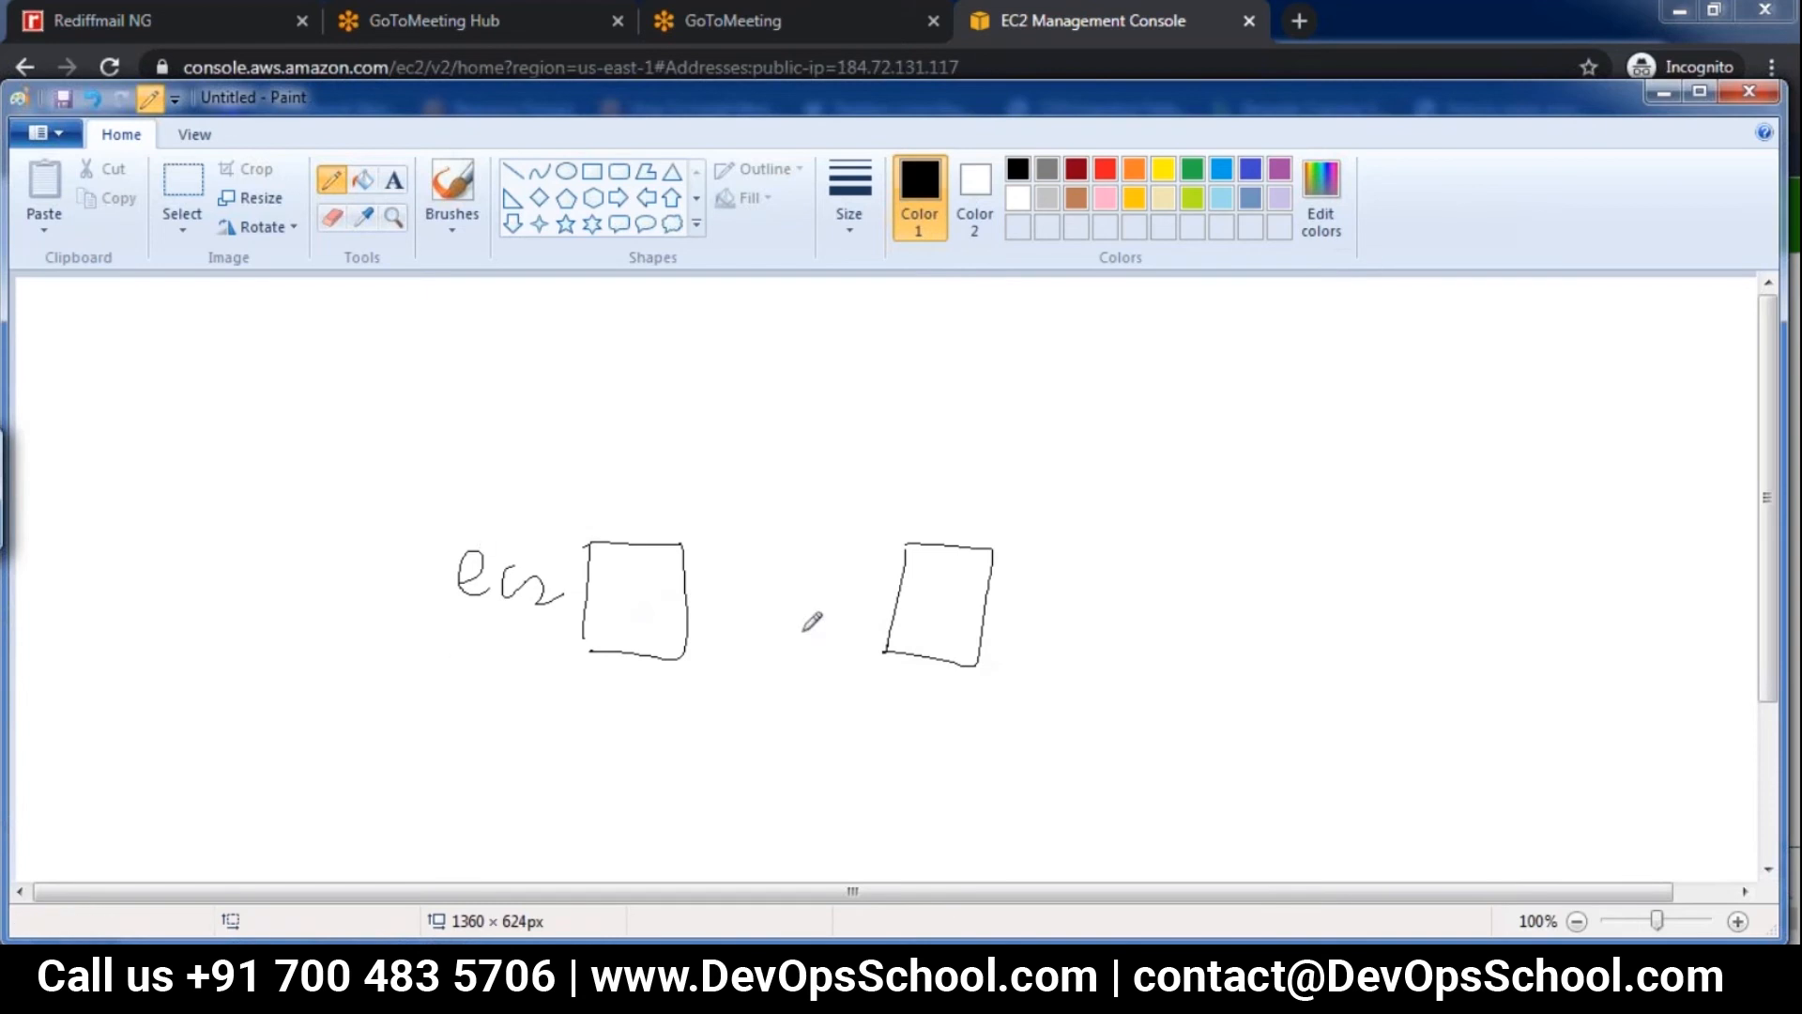
{"action": "left_click_drag", "start_coordinate": [1061, 601], "coordinate": [1138, 629]}
{"action": "left_click_drag", "start_coordinate": [1157, 608], "coordinate": [1228, 643]}
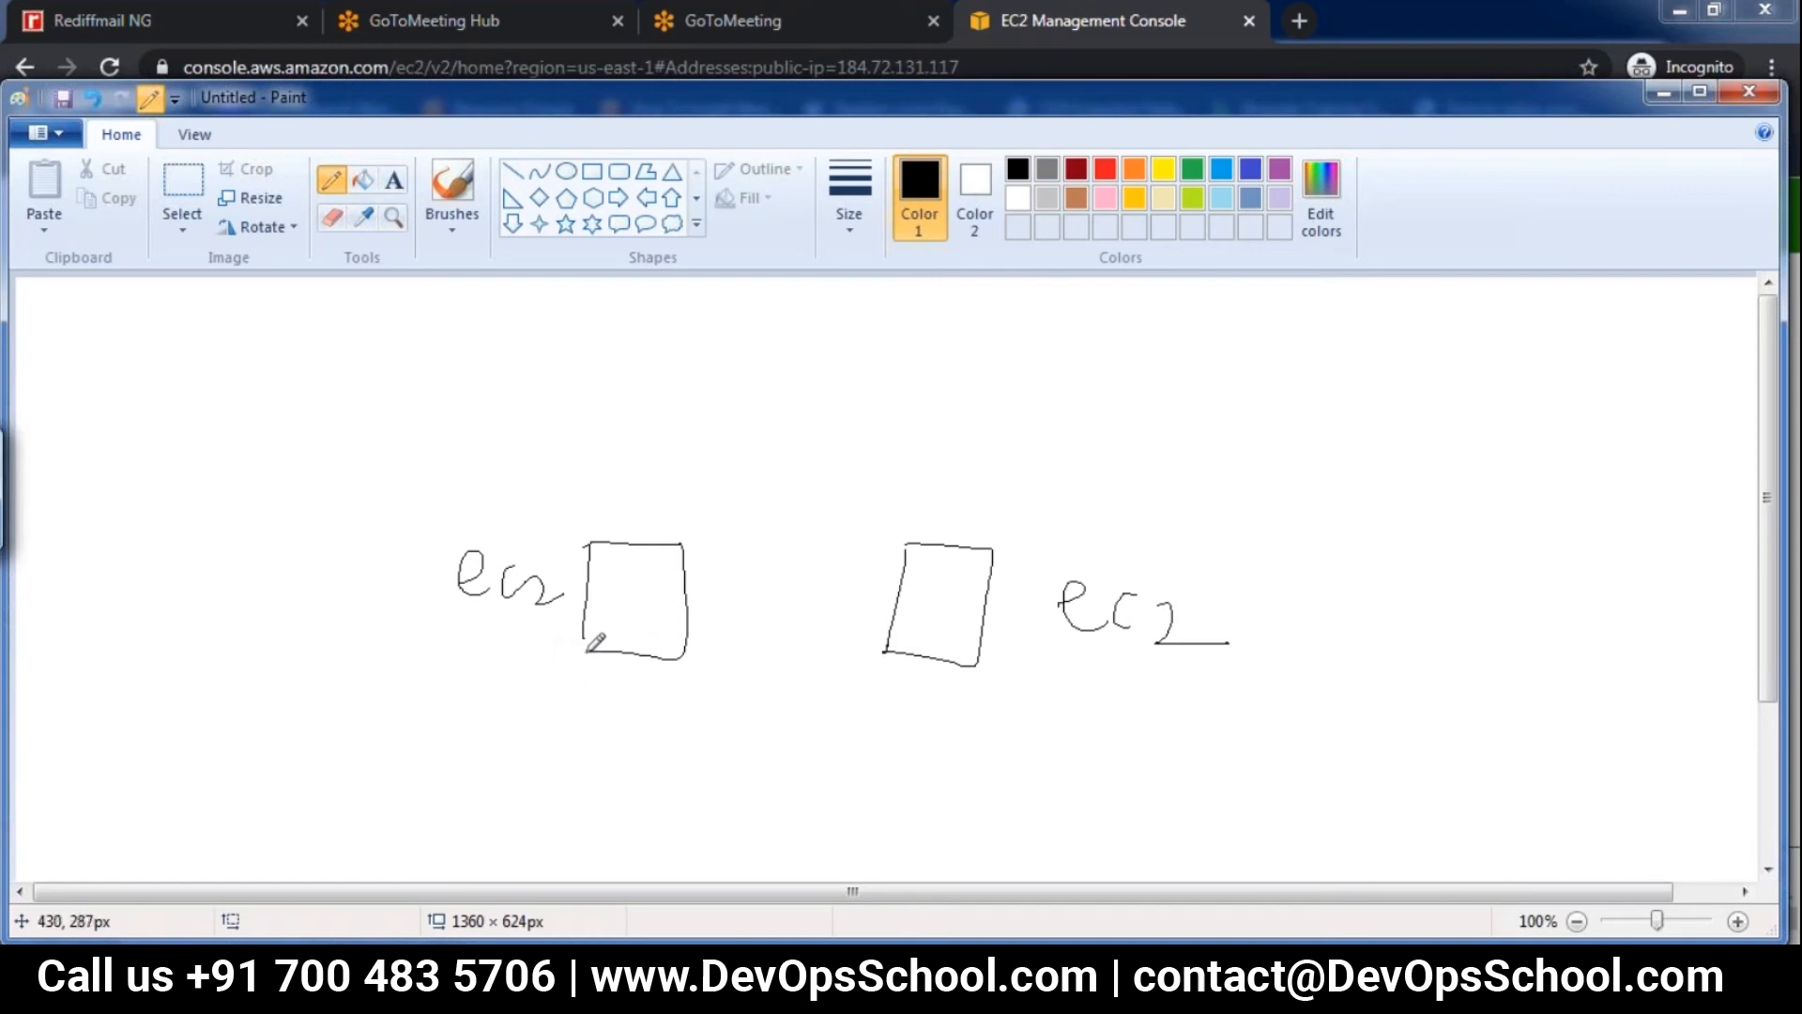
Handwrite "us-east-1a" below and "Amazon Linux" above the first EC2 box, and draw an arrow into the box
{"action": "left_click_drag", "start_coordinate": [590, 635], "coordinate": [618, 665]}
{"action": "mouse_move", "coordinate": [418, 703]}
{"action": "left_mouse_down"}
{"action": "mouse_move", "coordinate": [513, 720]}
{"action": "mouse_move", "coordinate": [634, 699]}
{"action": "mouse_move", "coordinate": [657, 717]}
{"action": "mouse_move", "coordinate": [713, 651]}
{"action": "mouse_move", "coordinate": [752, 684]}
{"action": "mouse_move", "coordinate": [752, 722]}
{"action": "left_mouse_up"}
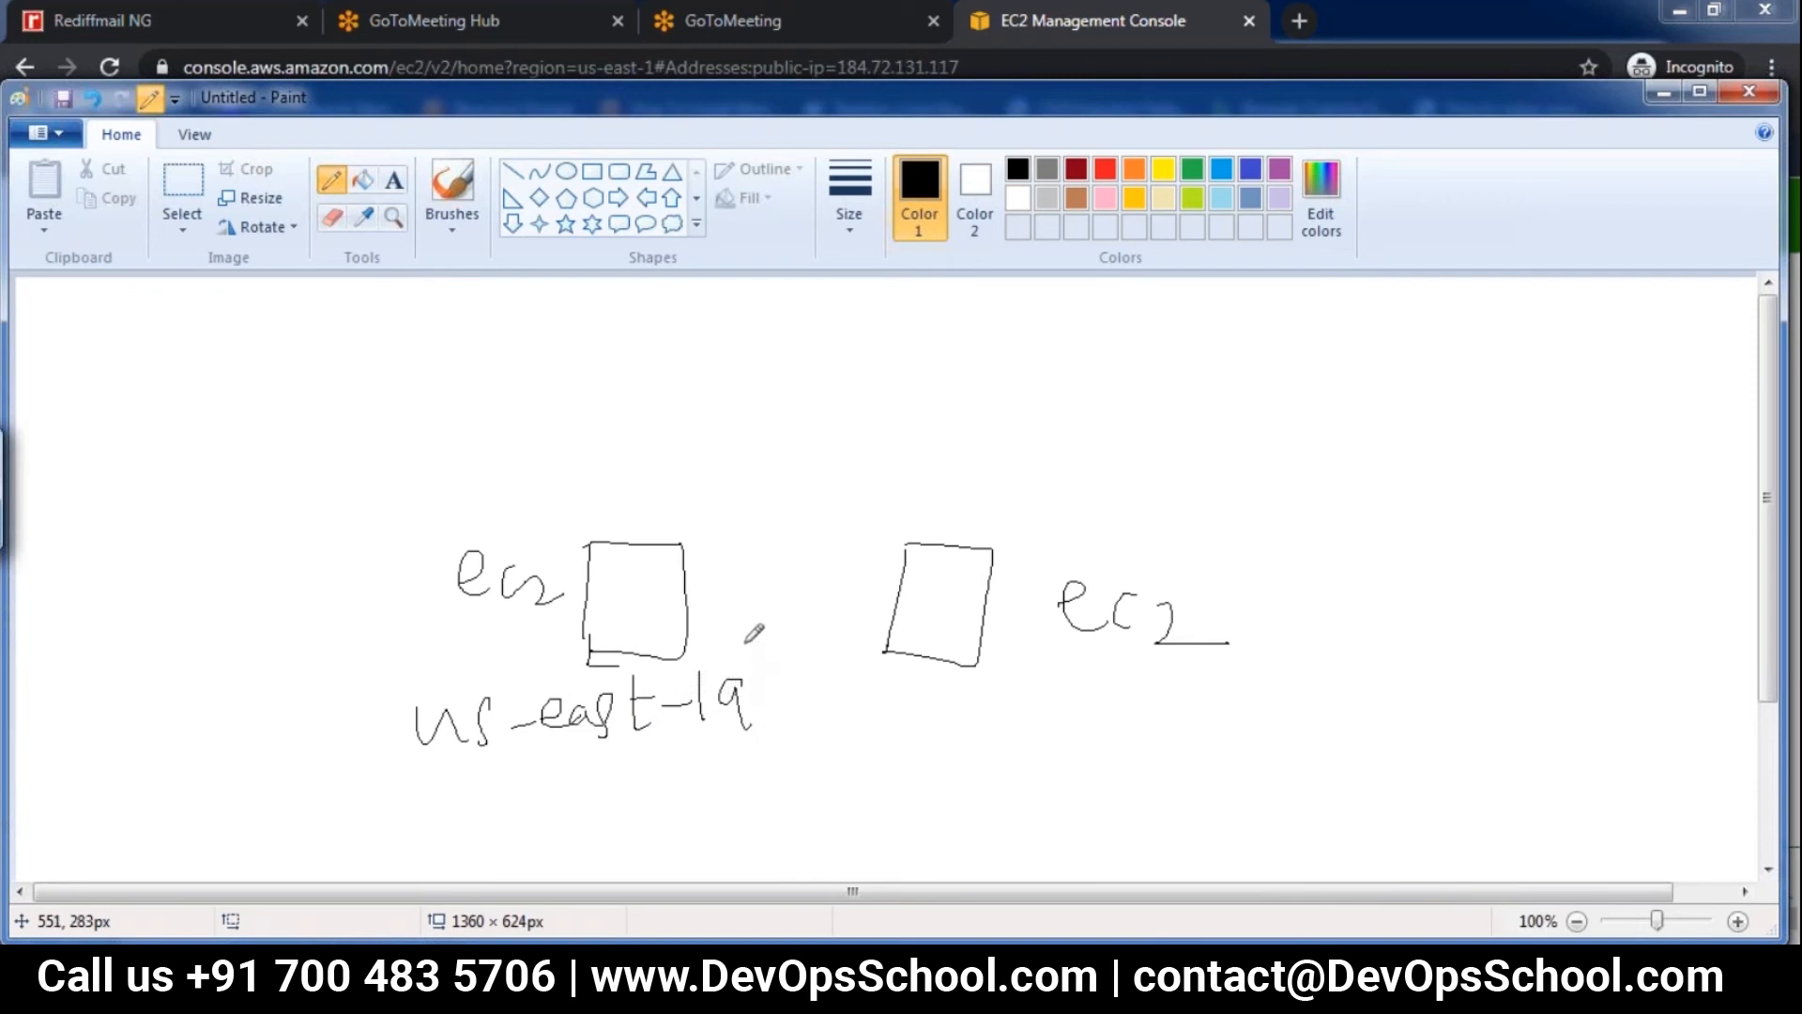
{"action": "mouse_move", "coordinate": [540, 471]}
{"action": "left_mouse_down"}
{"action": "mouse_move", "coordinate": [695, 503]}
{"action": "mouse_move", "coordinate": [852, 484]}
{"action": "mouse_move", "coordinate": [858, 530]}
{"action": "left_mouse_up"}
{"action": "mouse_move", "coordinate": [552, 604]}
{"action": "left_mouse_down"}
{"action": "mouse_move", "coordinate": [640, 592]}
{"action": "mouse_move", "coordinate": [594, 587]}
{"action": "left_mouse_up"}
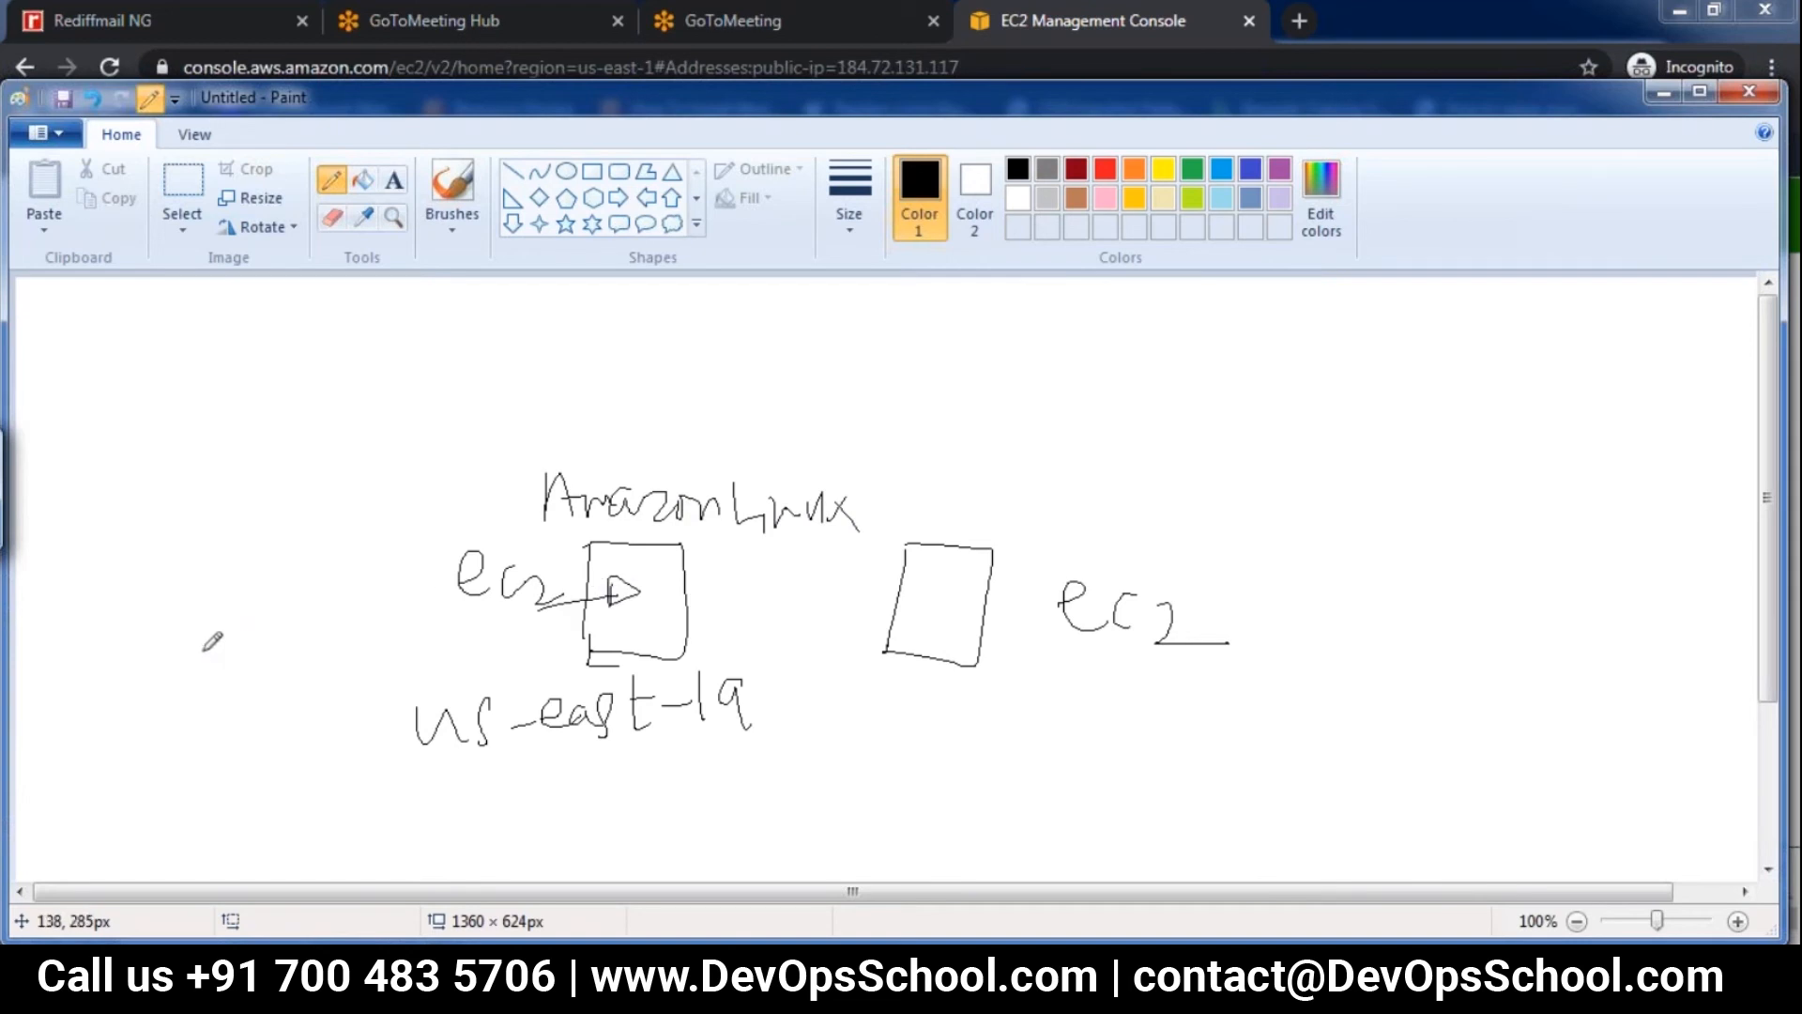
Handwrite the first server's contents beneath its ec2 label: "httpd", "index.html" and "welcome to server1"
{"action": "mouse_move", "coordinate": [223, 675]}
{"action": "left_mouse_down"}
{"action": "mouse_move", "coordinate": [315, 648]}
{"action": "mouse_move", "coordinate": [343, 661]}
{"action": "left_mouse_up"}
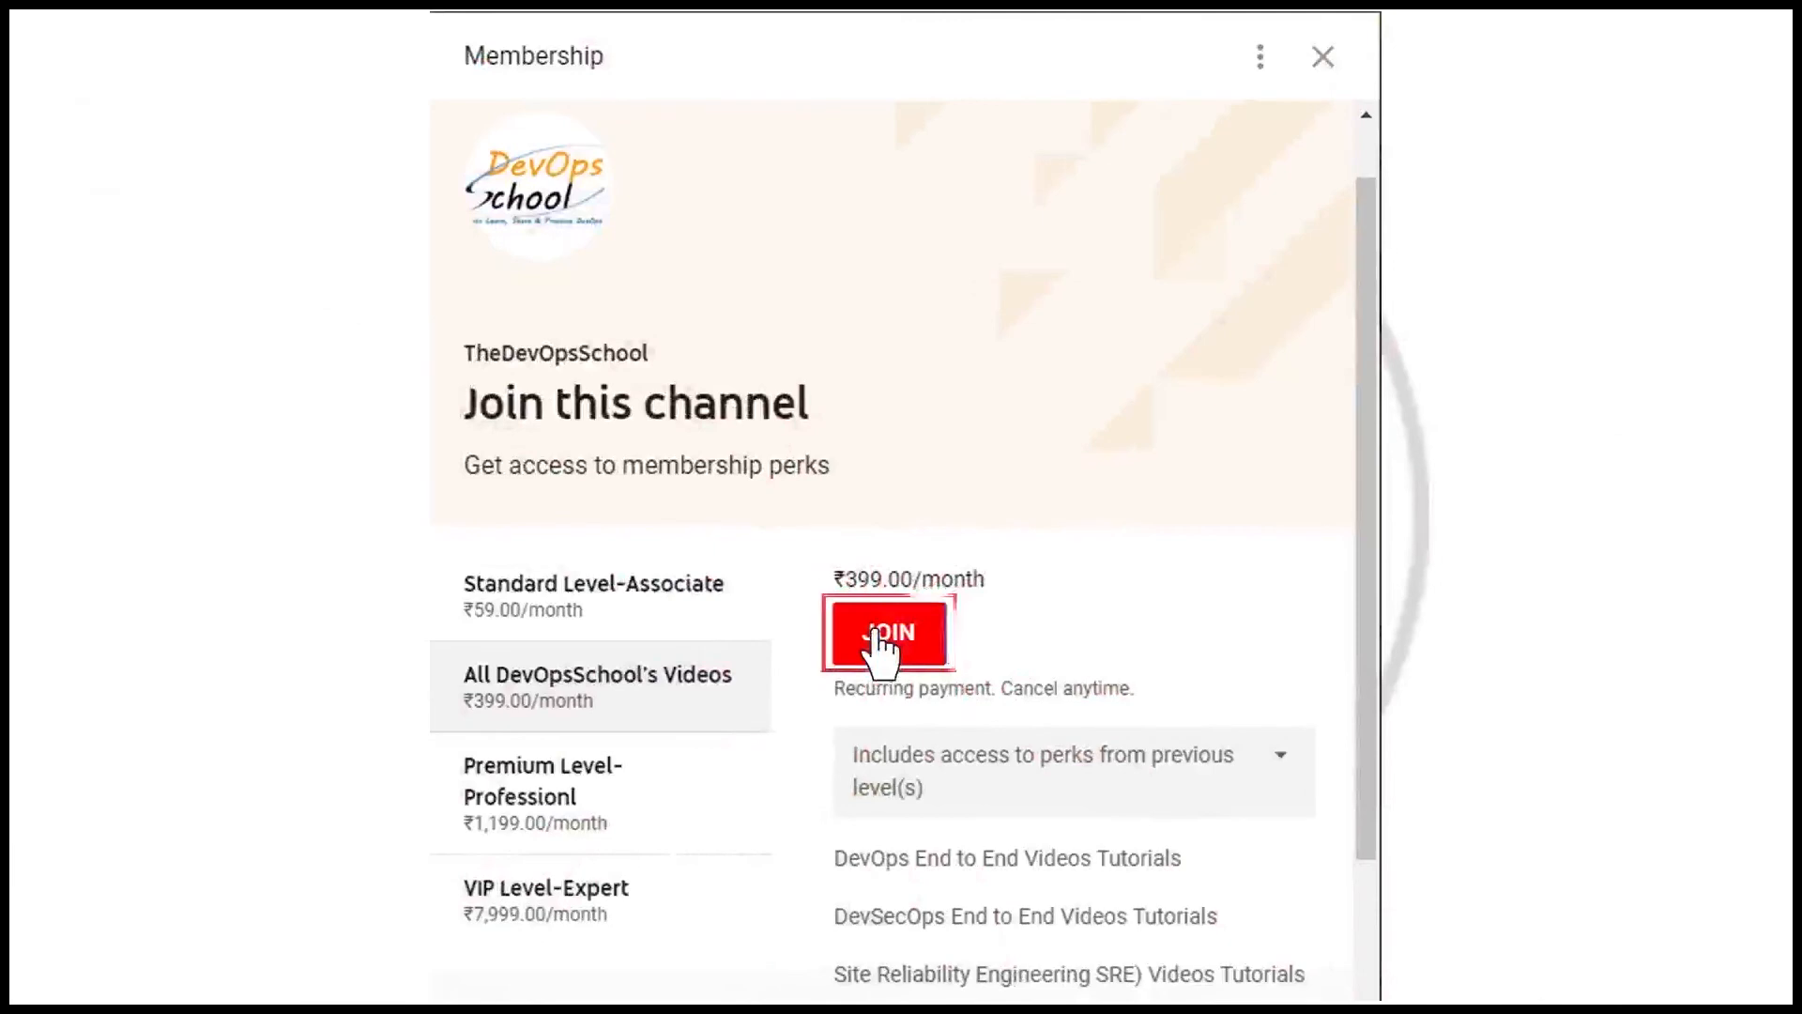
{"action": "left_click_drag", "start_coordinate": [374, 601], "coordinate": [383, 657]}
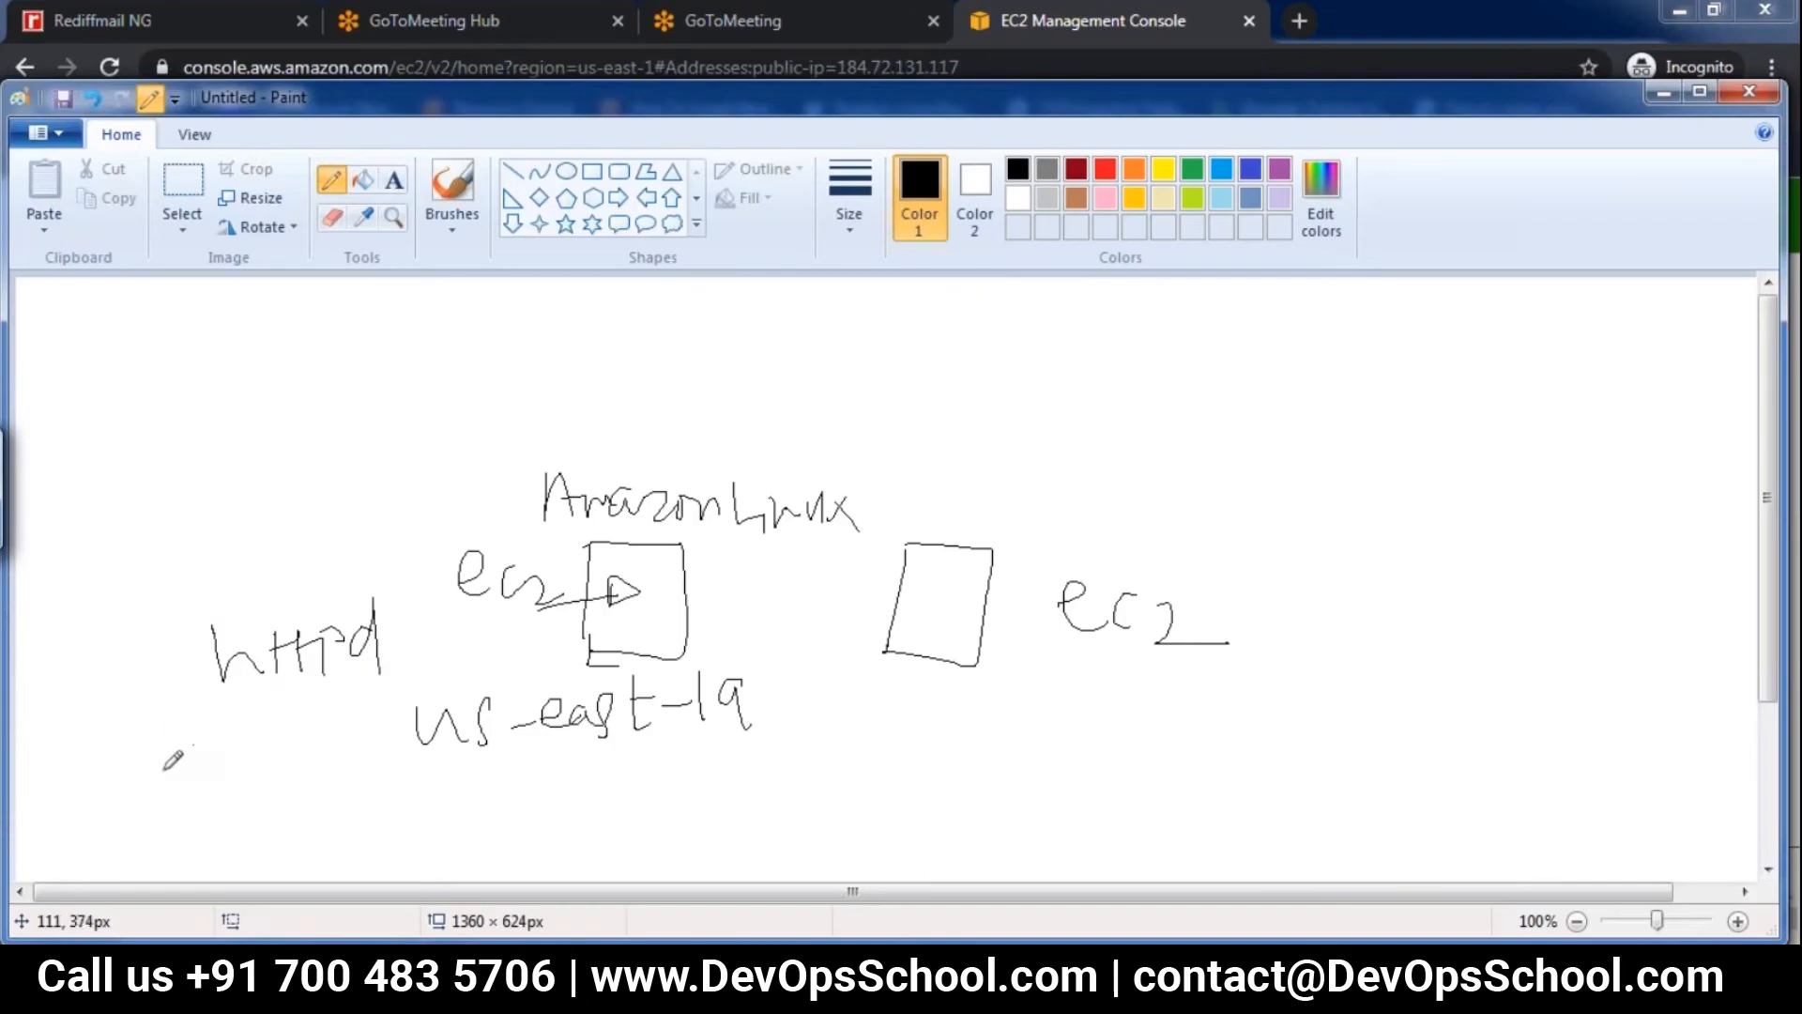
{"action": "mouse_move", "coordinate": [167, 751]}
{"action": "left_mouse_down"}
{"action": "mouse_move", "coordinate": [298, 752]}
{"action": "mouse_move", "coordinate": [441, 704]}
{"action": "left_mouse_up"}
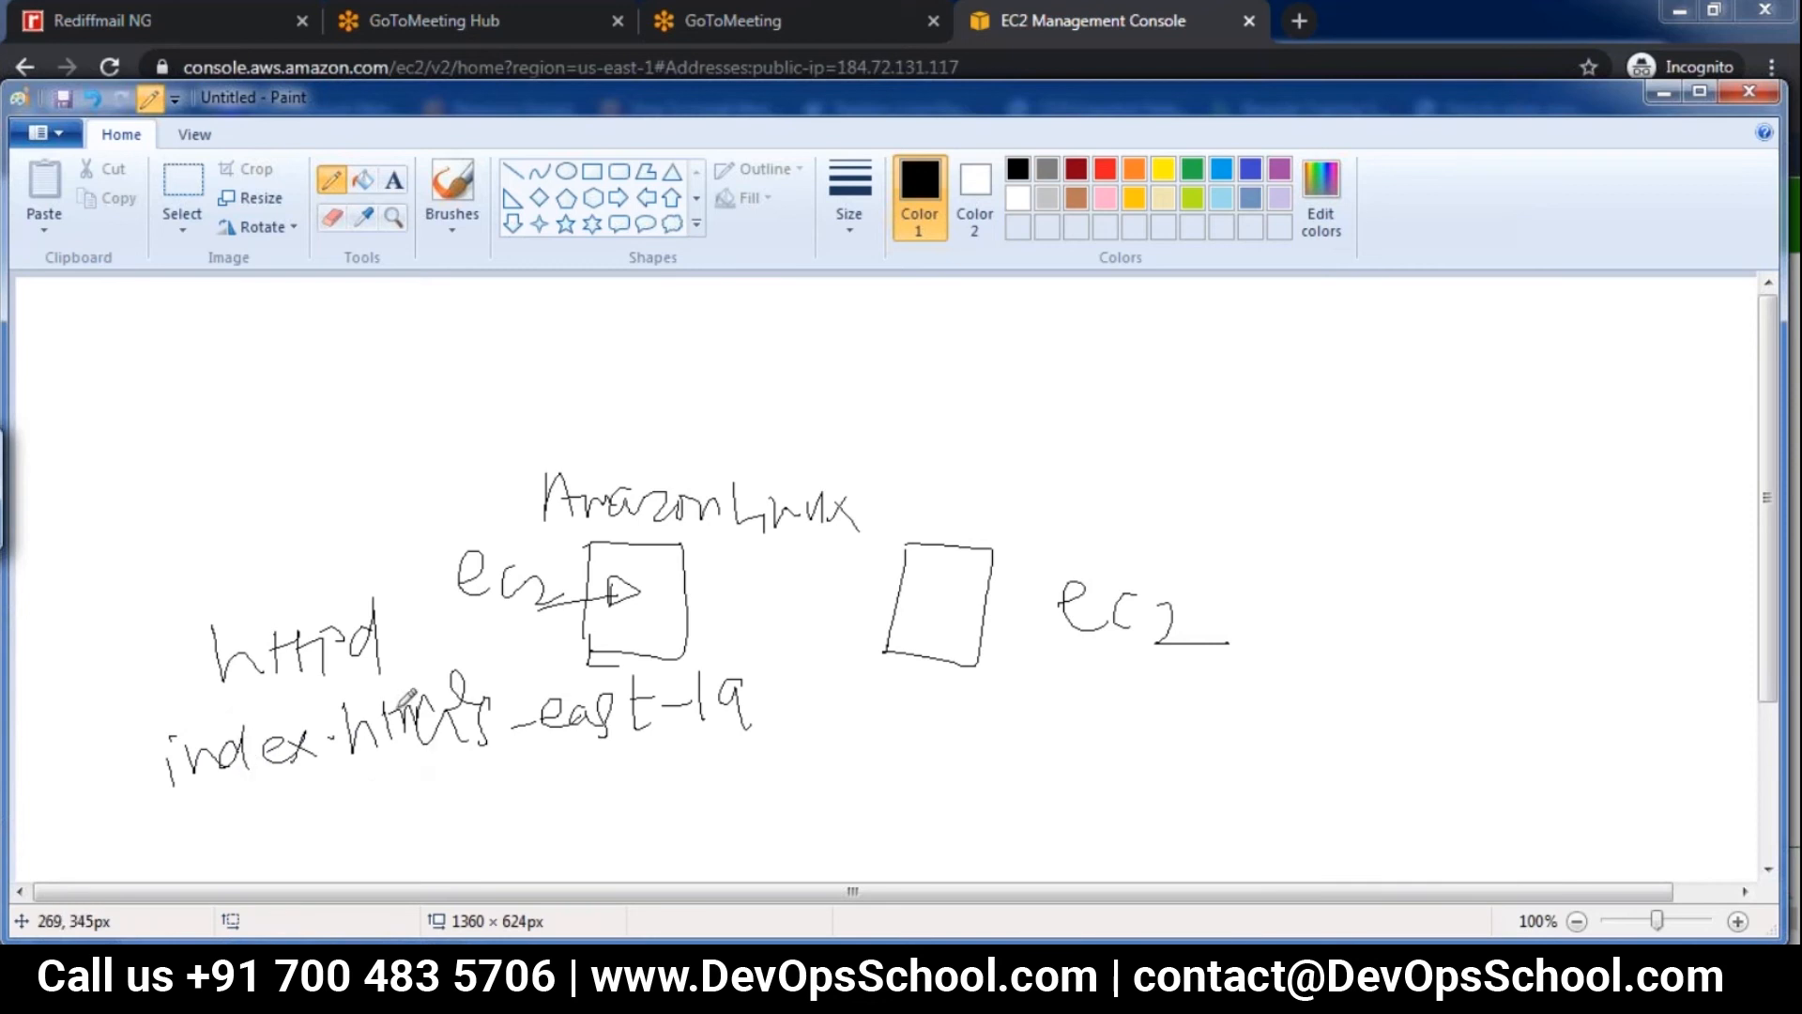
{"action": "mouse_move", "coordinate": [376, 794]}
{"action": "left_mouse_down"}
{"action": "mouse_move", "coordinate": [474, 770]}
{"action": "mouse_move", "coordinate": [522, 806]}
{"action": "mouse_move", "coordinate": [831, 798]}
{"action": "mouse_move", "coordinate": [881, 825]}
{"action": "left_mouse_up"}
Annotate the second EC2 box with an arrow, "us-east-1b" and "welcome to server2", underlining "1a" and "1b" in the two zone names
{"action": "mouse_move", "coordinate": [1024, 704]}
{"action": "left_mouse_down"}
{"action": "mouse_move", "coordinate": [1038, 725]}
{"action": "mouse_move", "coordinate": [1261, 711]}
{"action": "mouse_move", "coordinate": [1258, 727]}
{"action": "mouse_move", "coordinate": [1322, 746]}
{"action": "left_mouse_up"}
{"action": "left_click_drag", "start_coordinate": [1301, 723], "coordinate": [1342, 723]}
{"action": "mouse_move", "coordinate": [1125, 584]}
{"action": "left_mouse_down"}
{"action": "mouse_move", "coordinate": [952, 600]}
{"action": "mouse_move", "coordinate": [1005, 615]}
{"action": "left_mouse_up"}
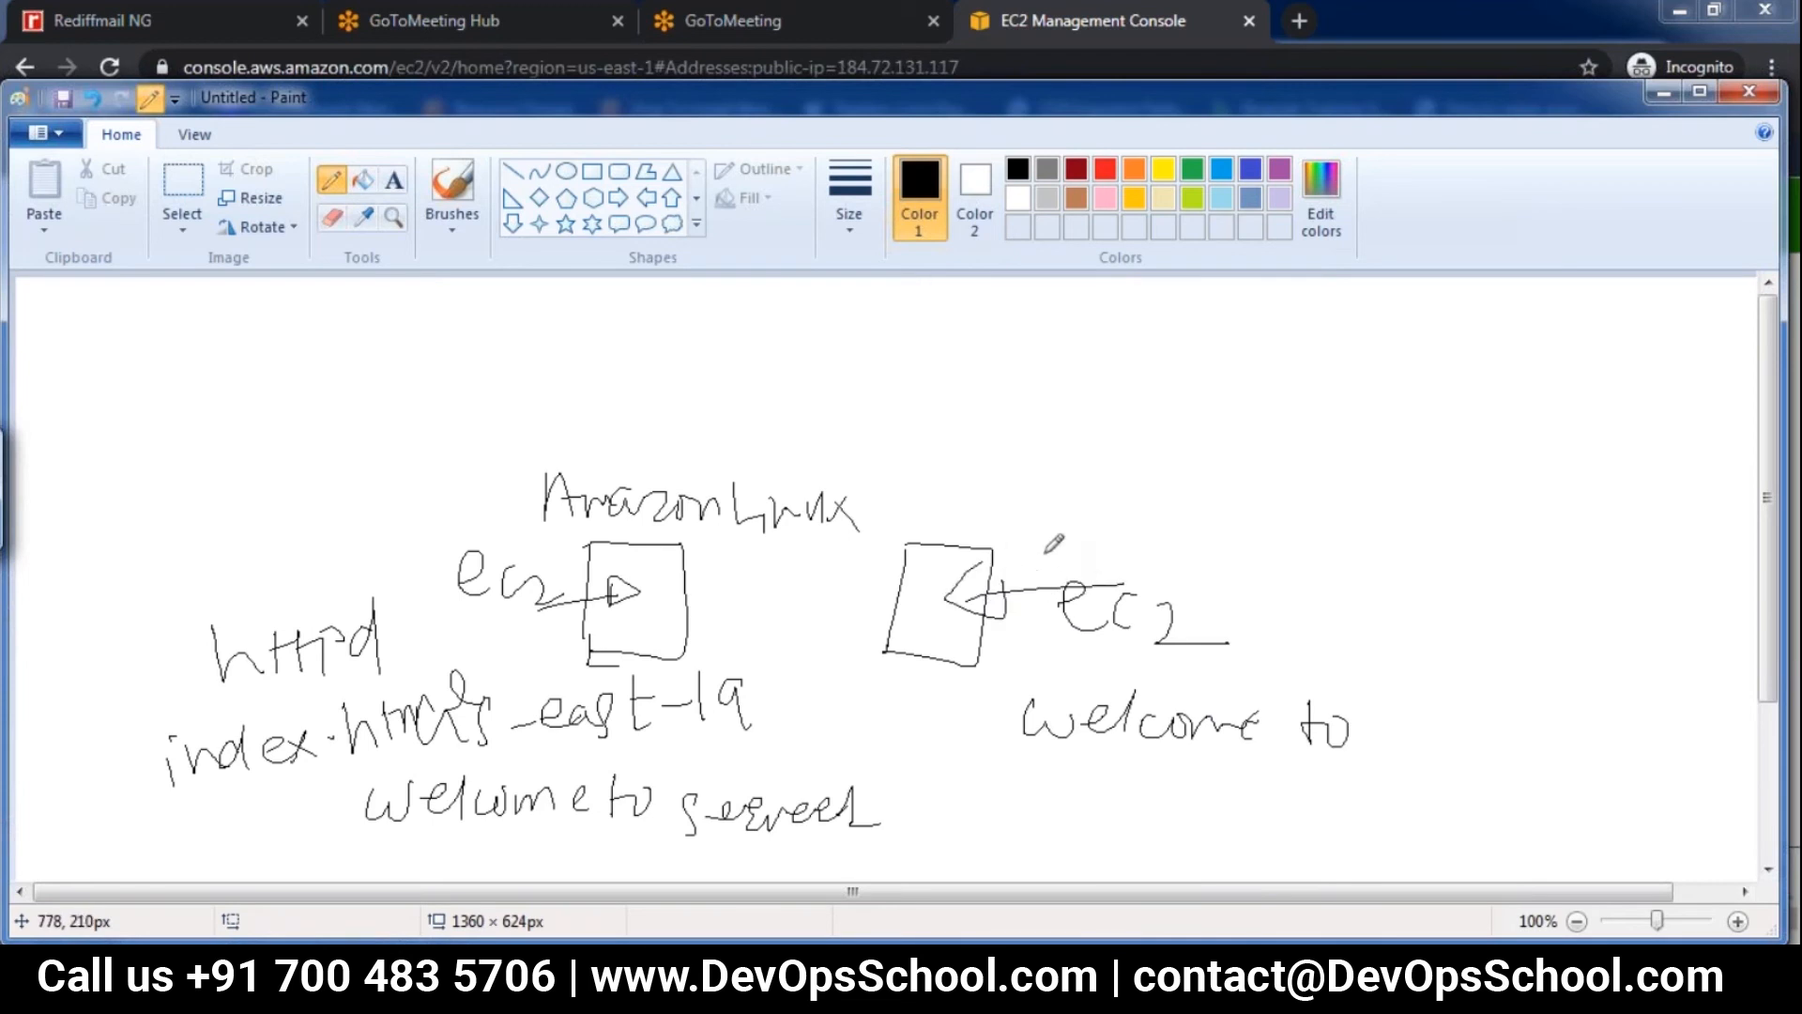
{"action": "mouse_move", "coordinate": [1076, 526]}
{"action": "left_mouse_down"}
{"action": "mouse_move", "coordinate": [1319, 554]}
{"action": "mouse_move", "coordinate": [1431, 512]}
{"action": "mouse_move", "coordinate": [1422, 554]}
{"action": "left_mouse_up"}
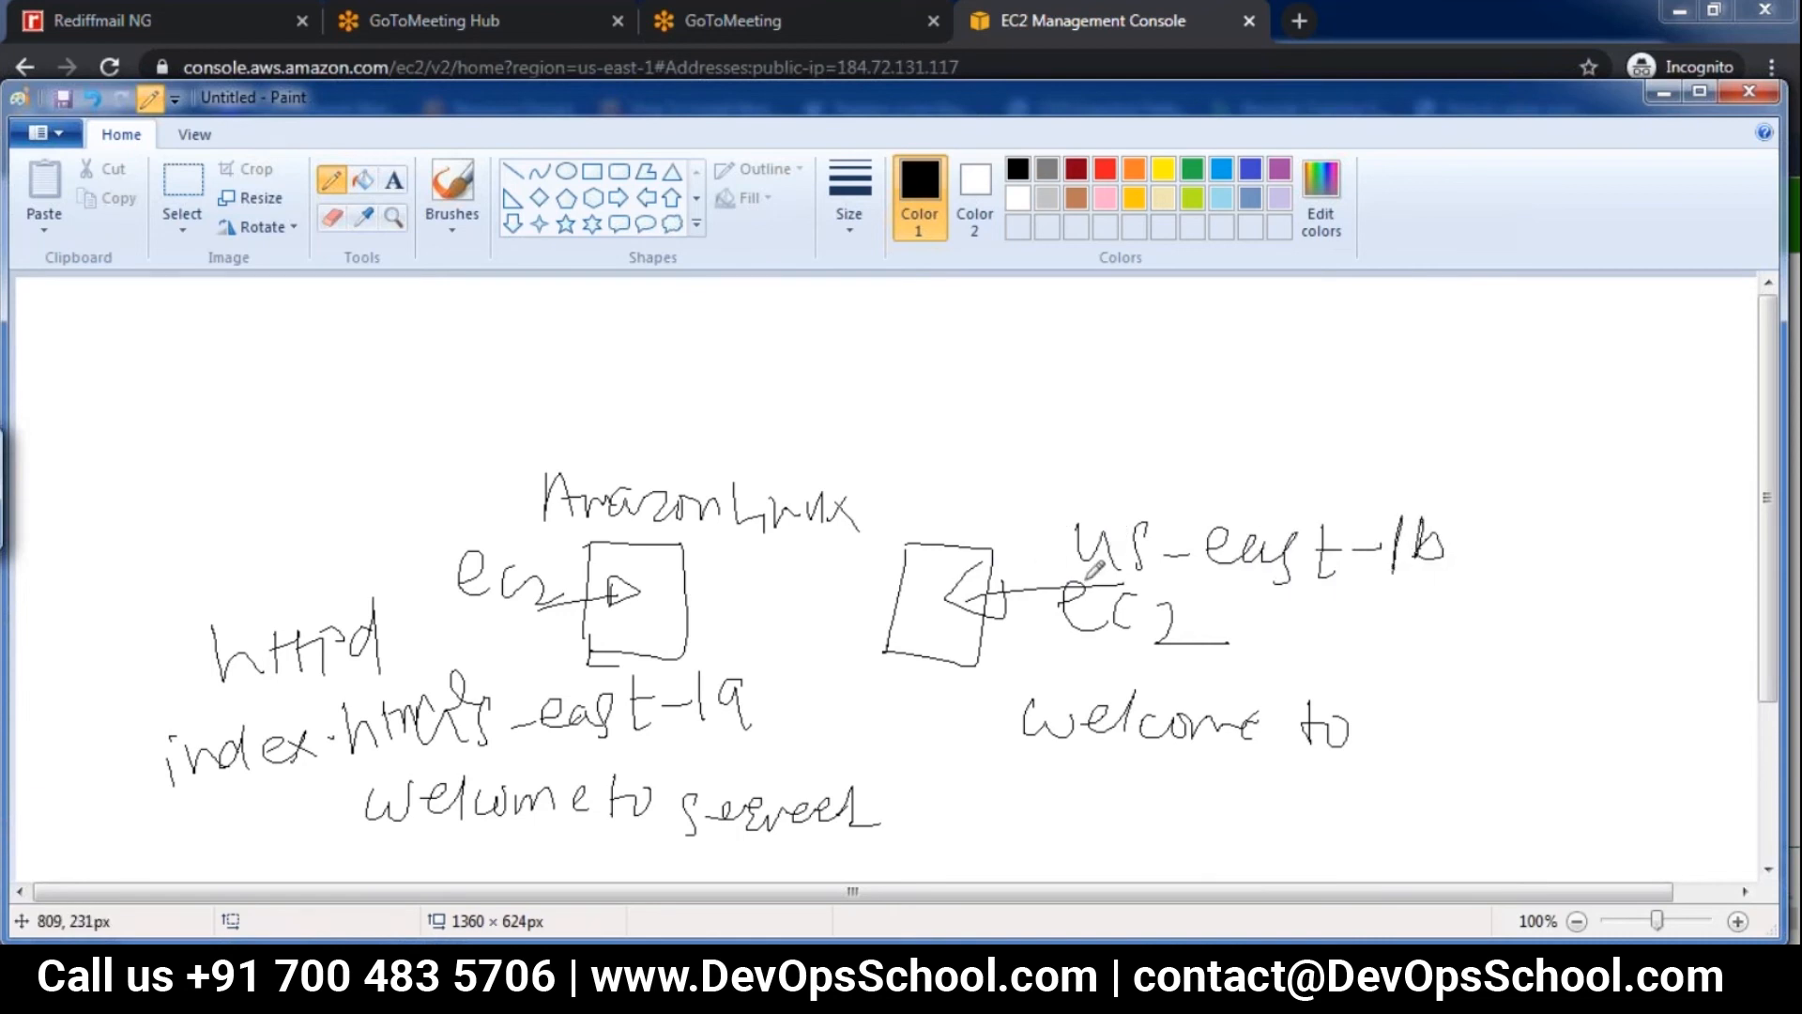
{"action": "left_click_drag", "start_coordinate": [669, 738], "coordinate": [770, 736]}
{"action": "left_click_drag", "start_coordinate": [1380, 571], "coordinate": [1476, 578]}
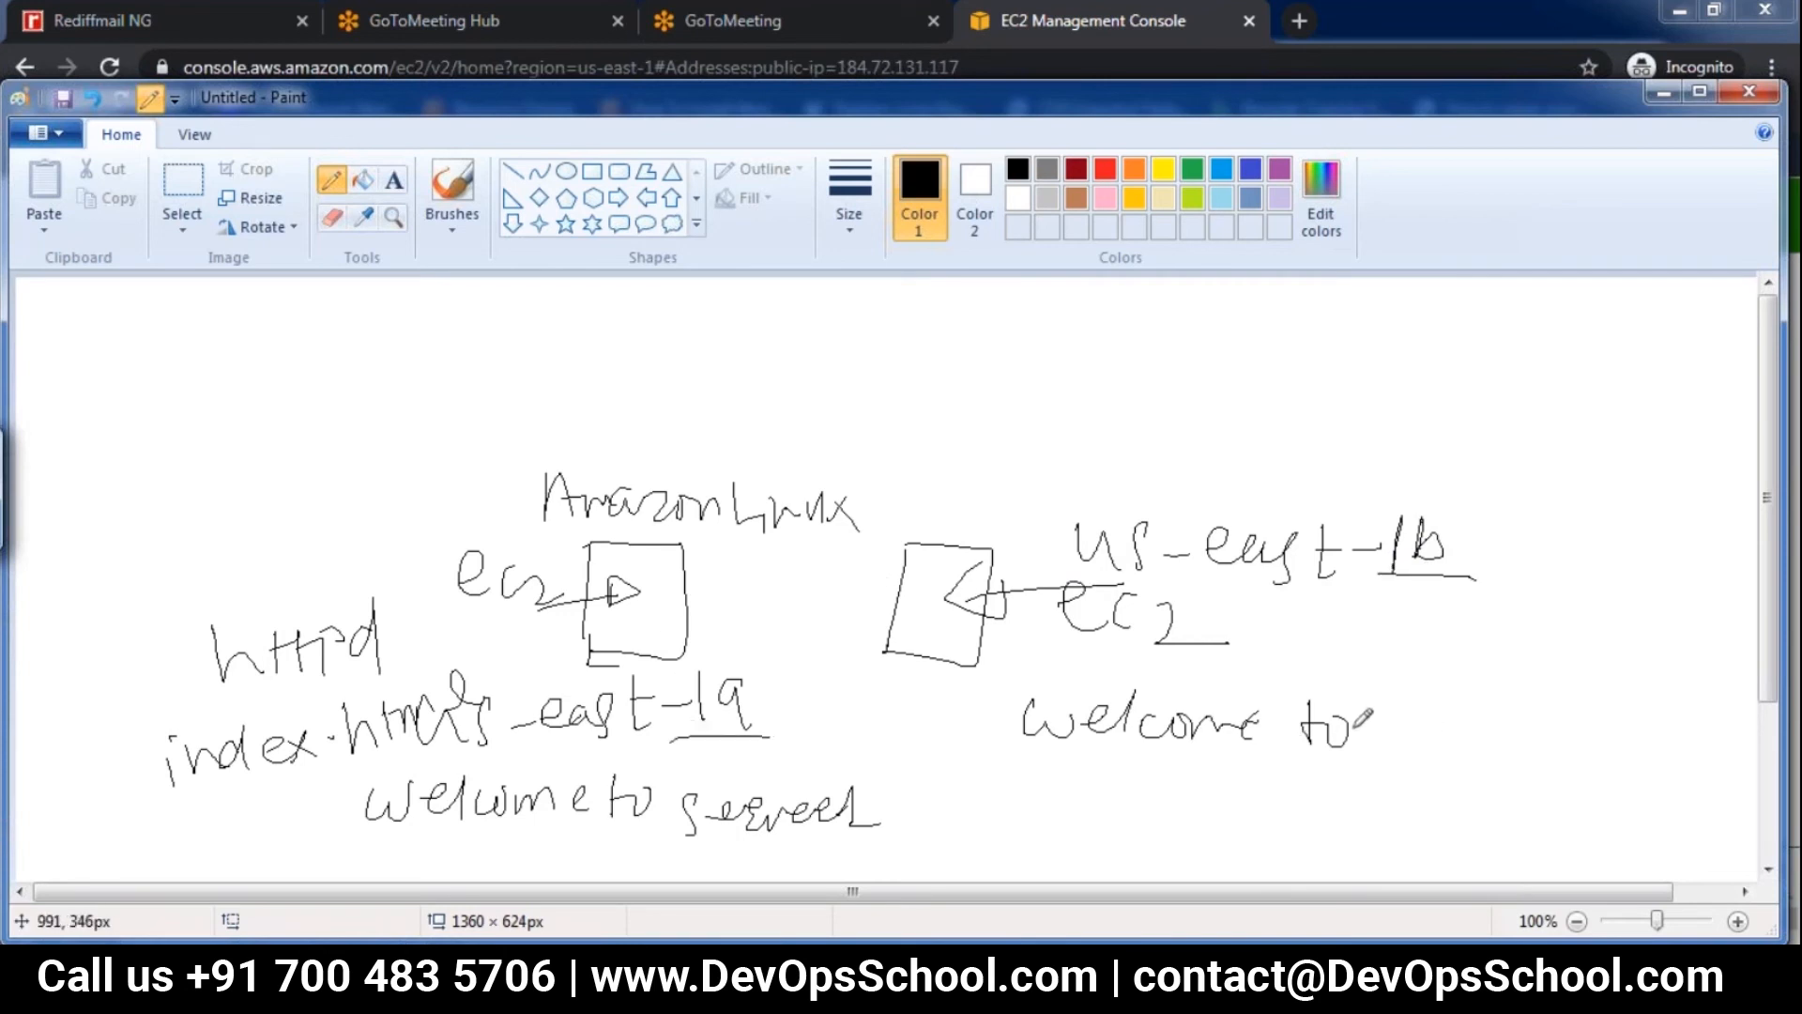
{"action": "mouse_move", "coordinate": [1414, 717]}
{"action": "left_mouse_down"}
{"action": "mouse_move", "coordinate": [1558, 723]}
{"action": "mouse_move", "coordinate": [1553, 739]}
{"action": "mouse_move", "coordinate": [1632, 753]}
{"action": "left_mouse_up"}
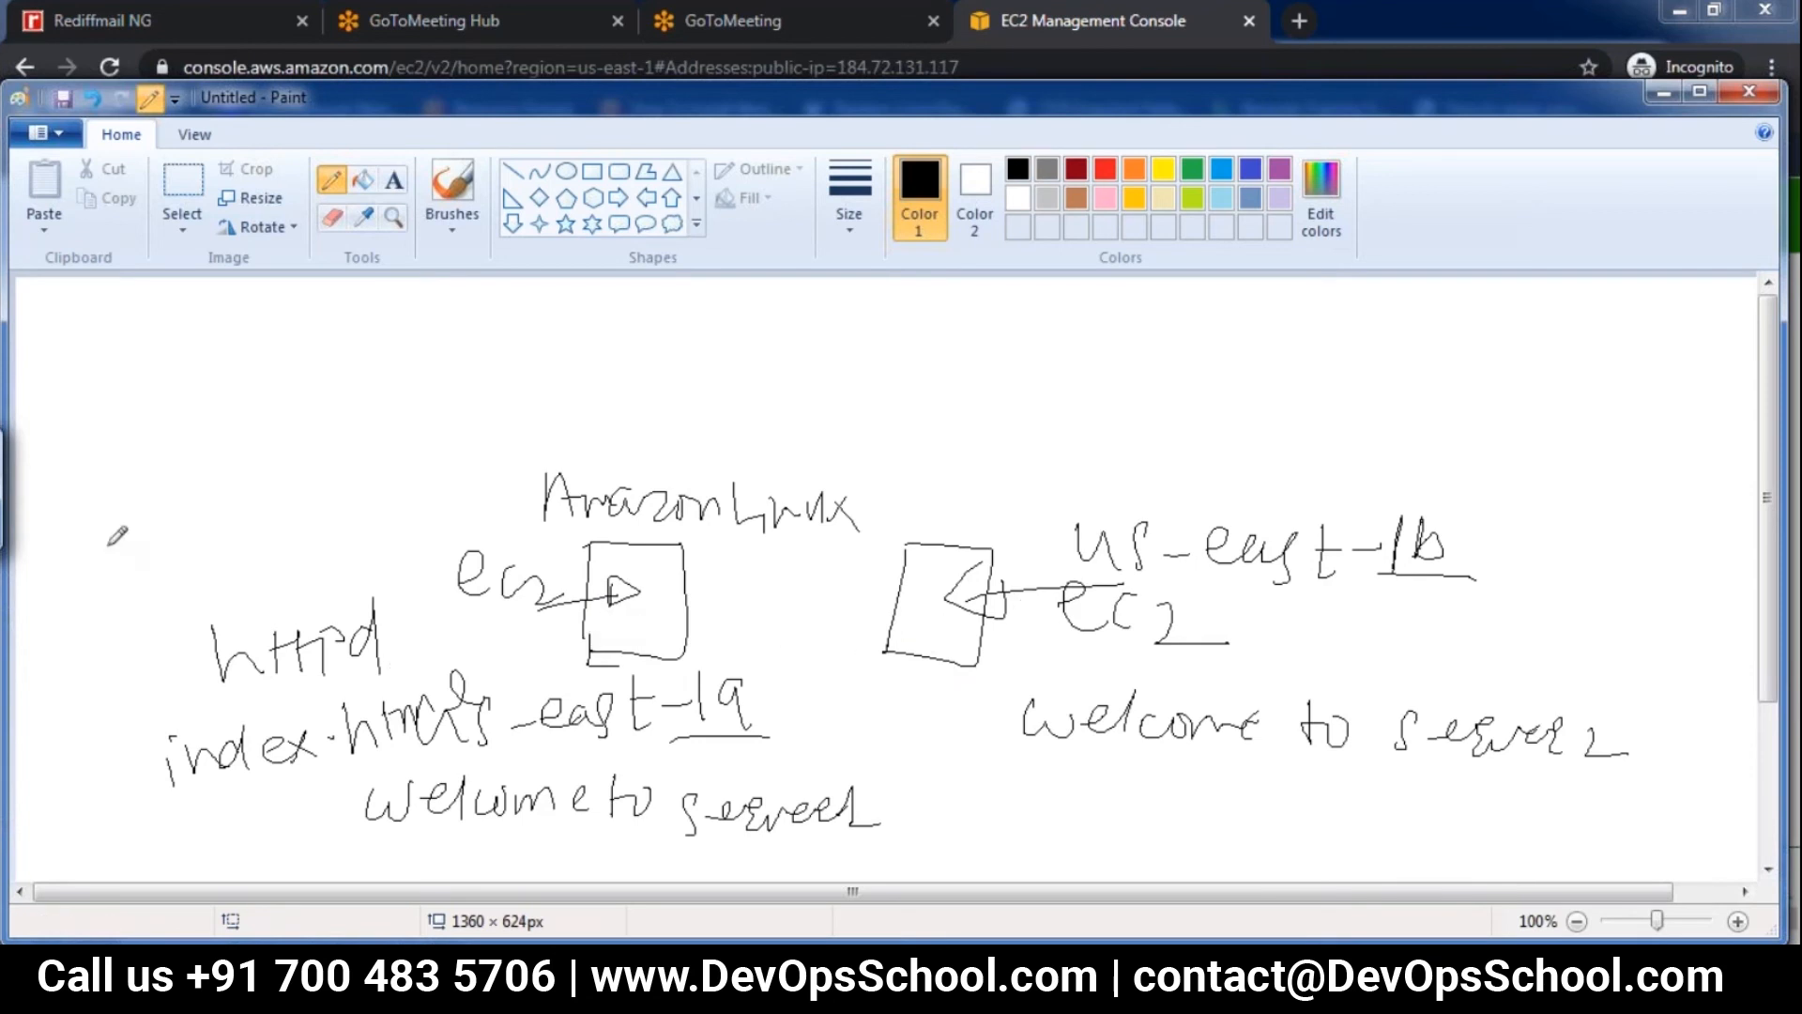
Draw a client box with an arrow toward the first EC2 server, and underline both welcome messages
{"action": "mouse_move", "coordinate": [67, 554]}
{"action": "left_mouse_down"}
{"action": "mouse_move", "coordinate": [72, 595]}
{"action": "mouse_move", "coordinate": [439, 575]}
{"action": "mouse_move", "coordinate": [387, 552]}
{"action": "left_mouse_up"}
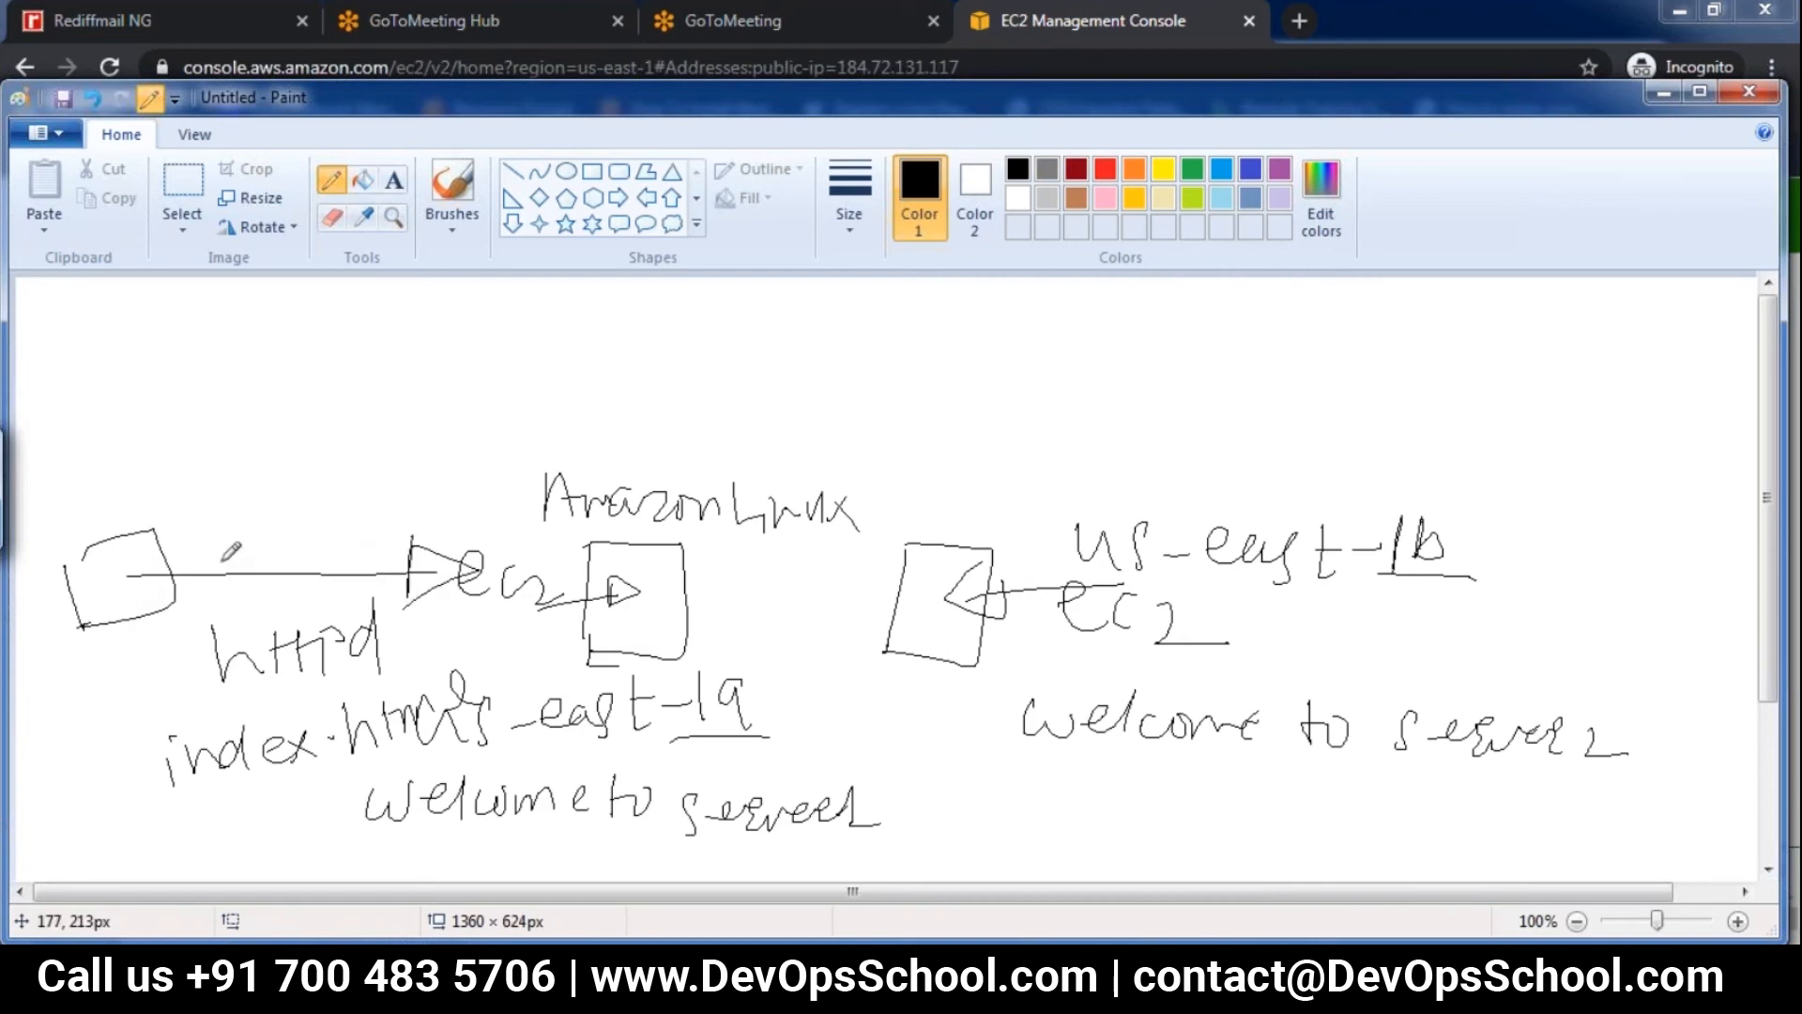
{"action": "left_click_drag", "start_coordinate": [352, 832], "coordinate": [836, 862]}
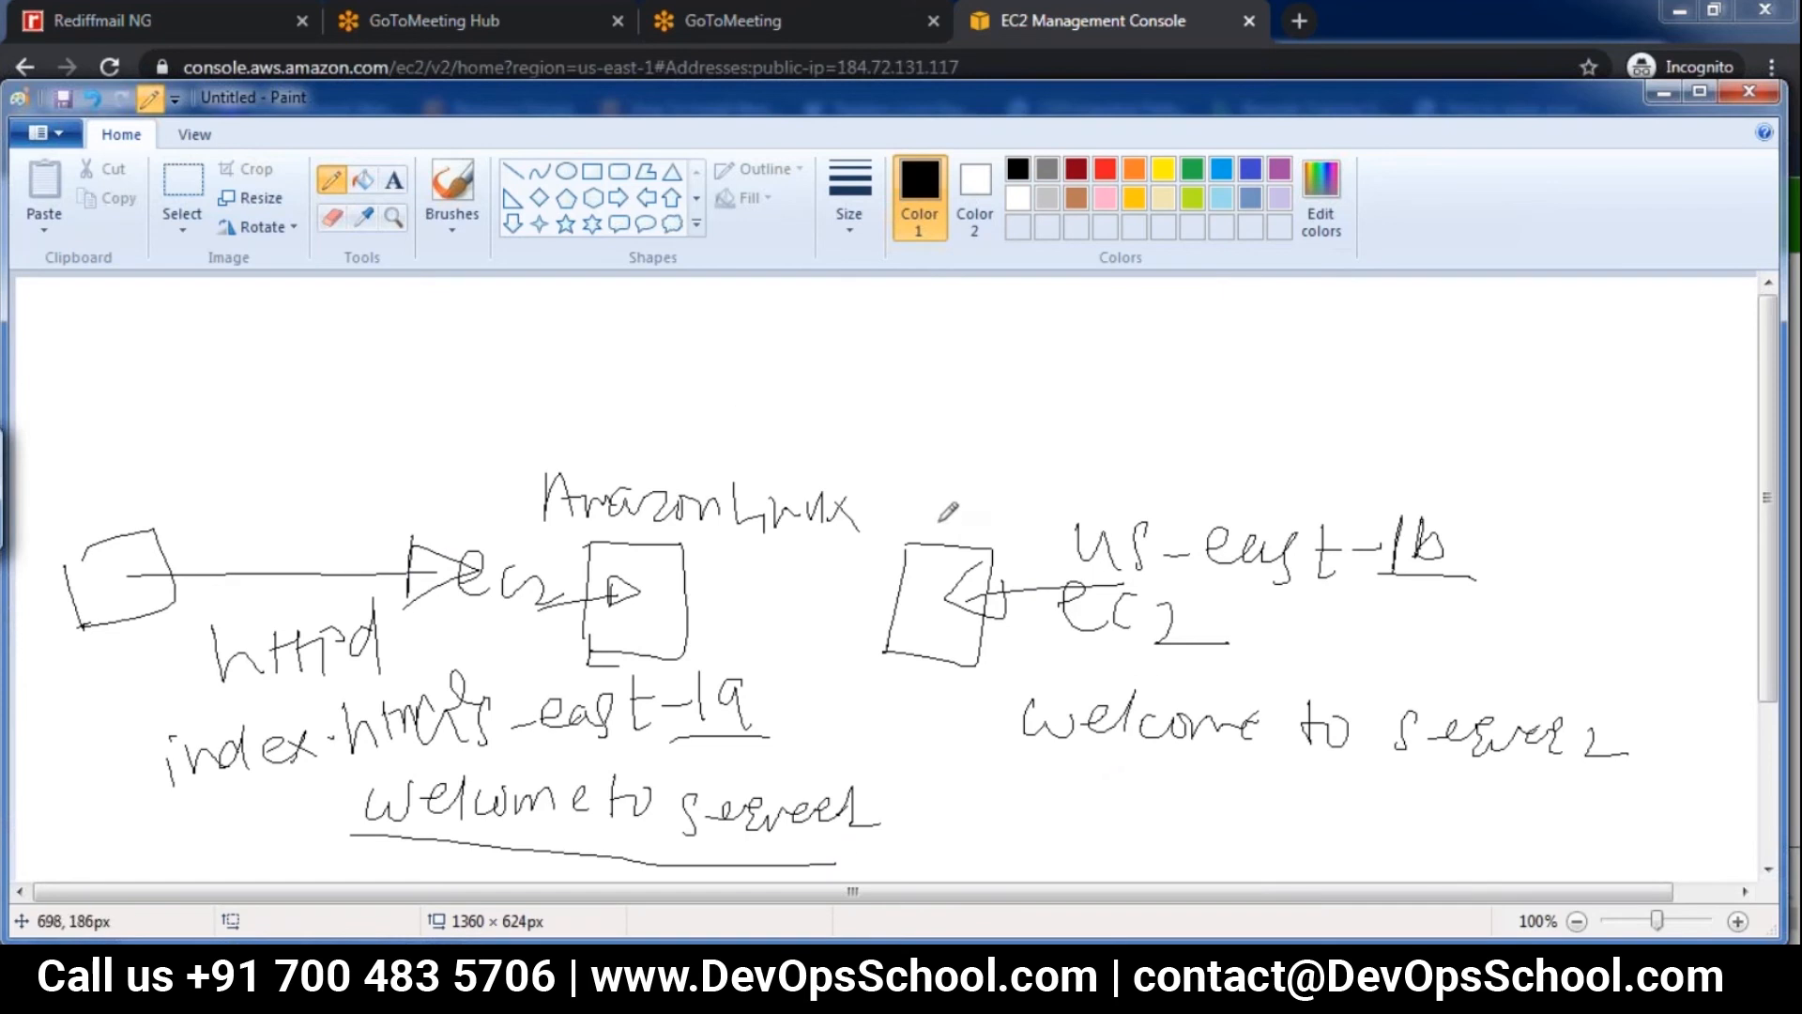
{"action": "left_click_drag", "start_coordinate": [1028, 762], "coordinate": [1596, 816]}
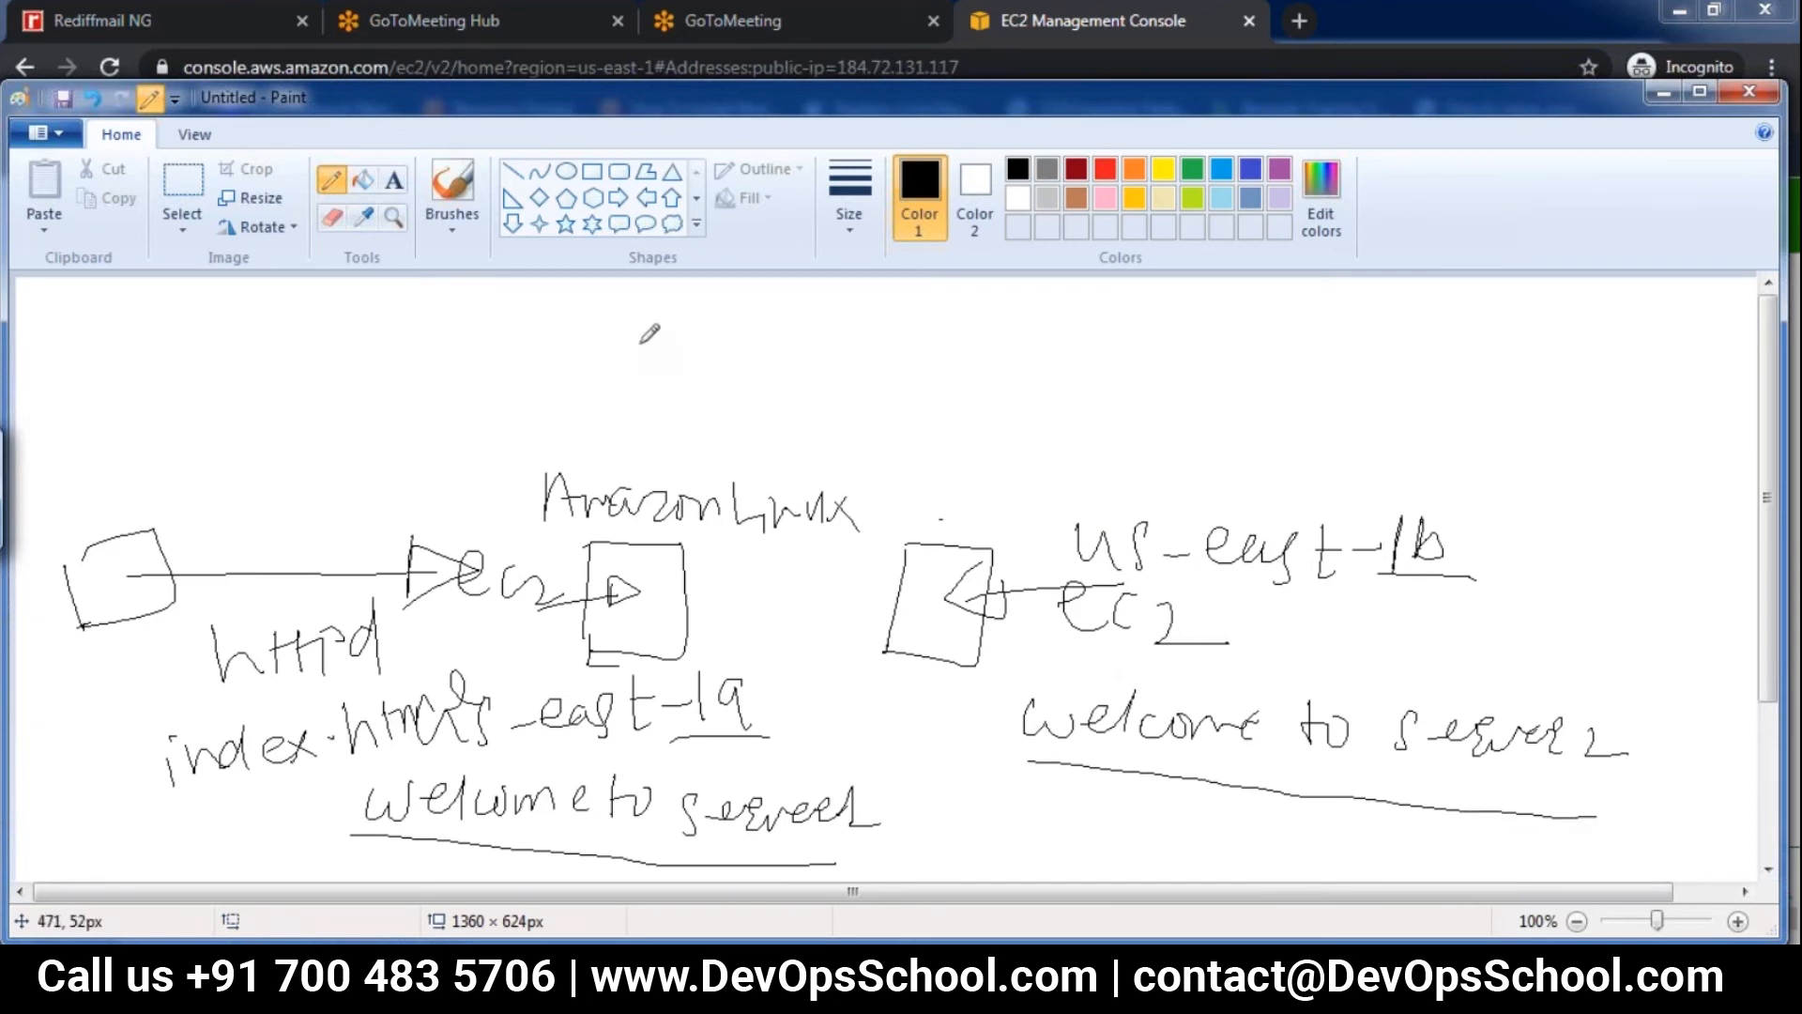
Draw a wide load balancer box above the two EC2 boxes and label it "Classic ELB"
{"action": "left_click_drag", "start_coordinate": [641, 340], "coordinate": [615, 421]}
{"action": "left_click_drag", "start_coordinate": [650, 339], "coordinate": [967, 378]}
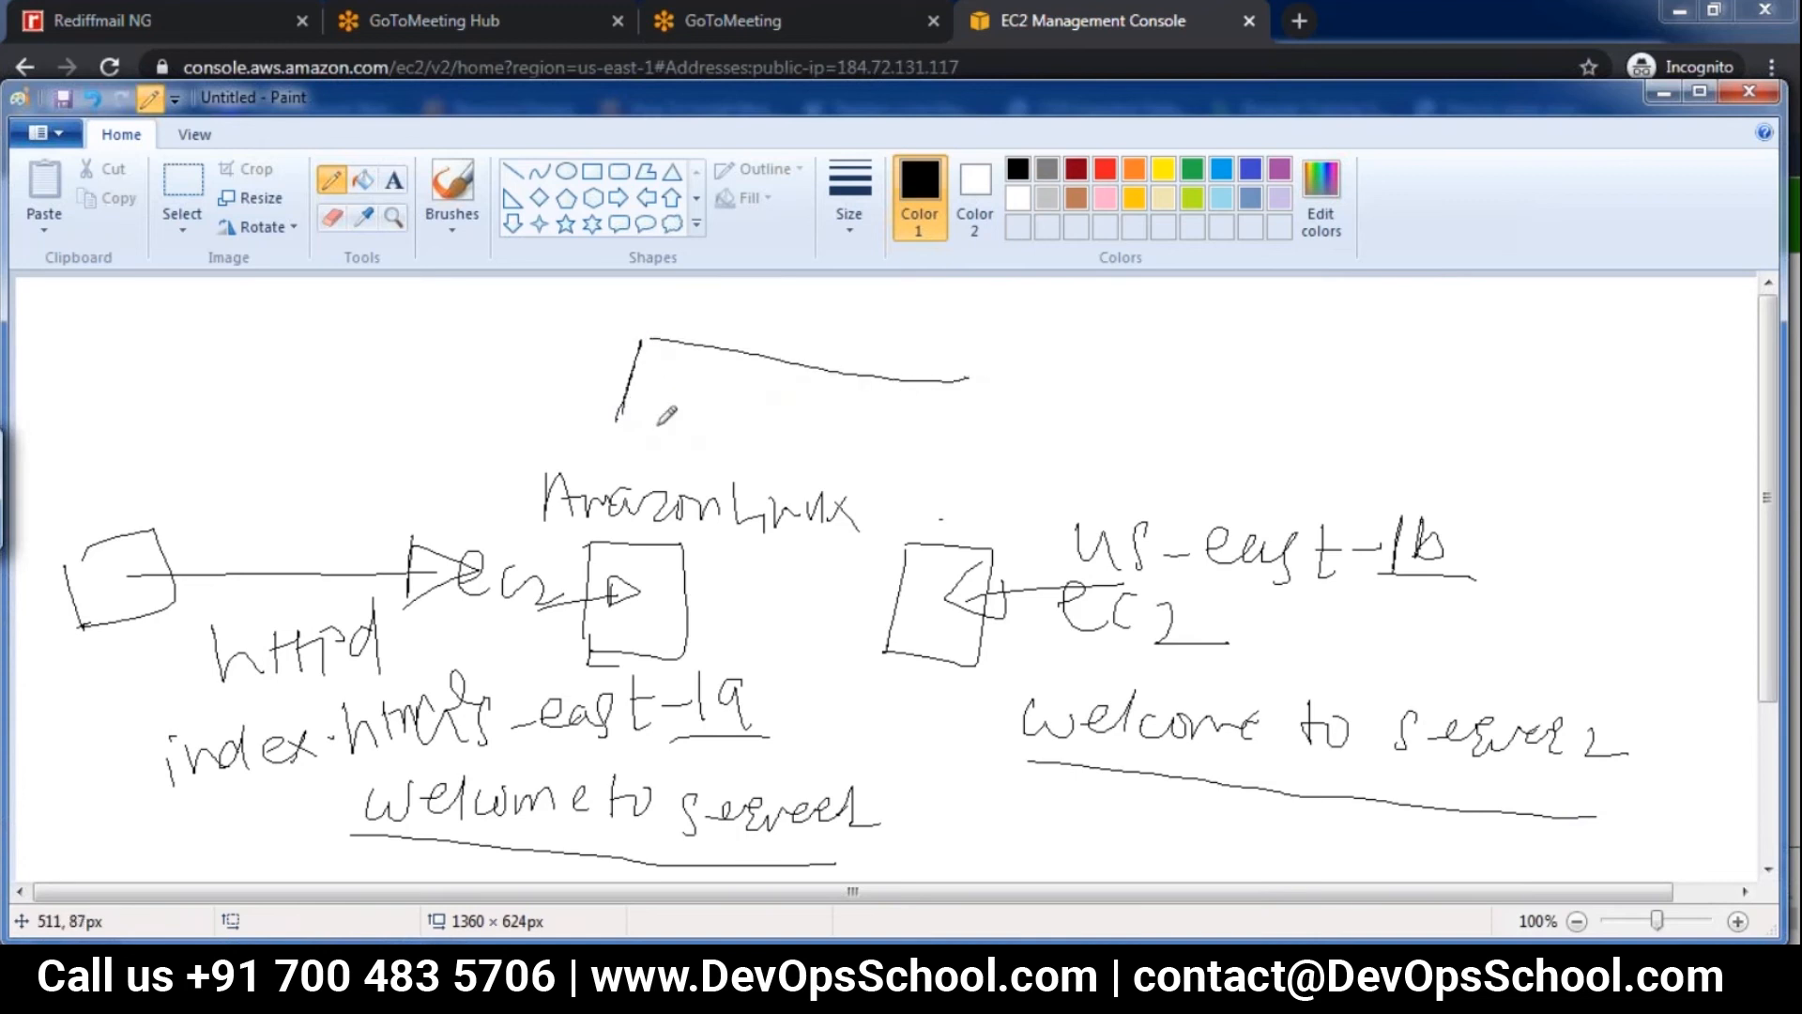
{"action": "mouse_move", "coordinate": [629, 406]}
{"action": "left_mouse_down"}
{"action": "mouse_move", "coordinate": [654, 430]}
{"action": "mouse_move", "coordinate": [681, 401]}
{"action": "mouse_move", "coordinate": [915, 437]}
{"action": "left_mouse_up"}
{"action": "mouse_move", "coordinate": [956, 380]}
{"action": "left_mouse_down"}
{"action": "mouse_move", "coordinate": [997, 374]}
{"action": "mouse_move", "coordinate": [1015, 428]}
{"action": "mouse_move", "coordinate": [967, 430]}
{"action": "left_mouse_up"}
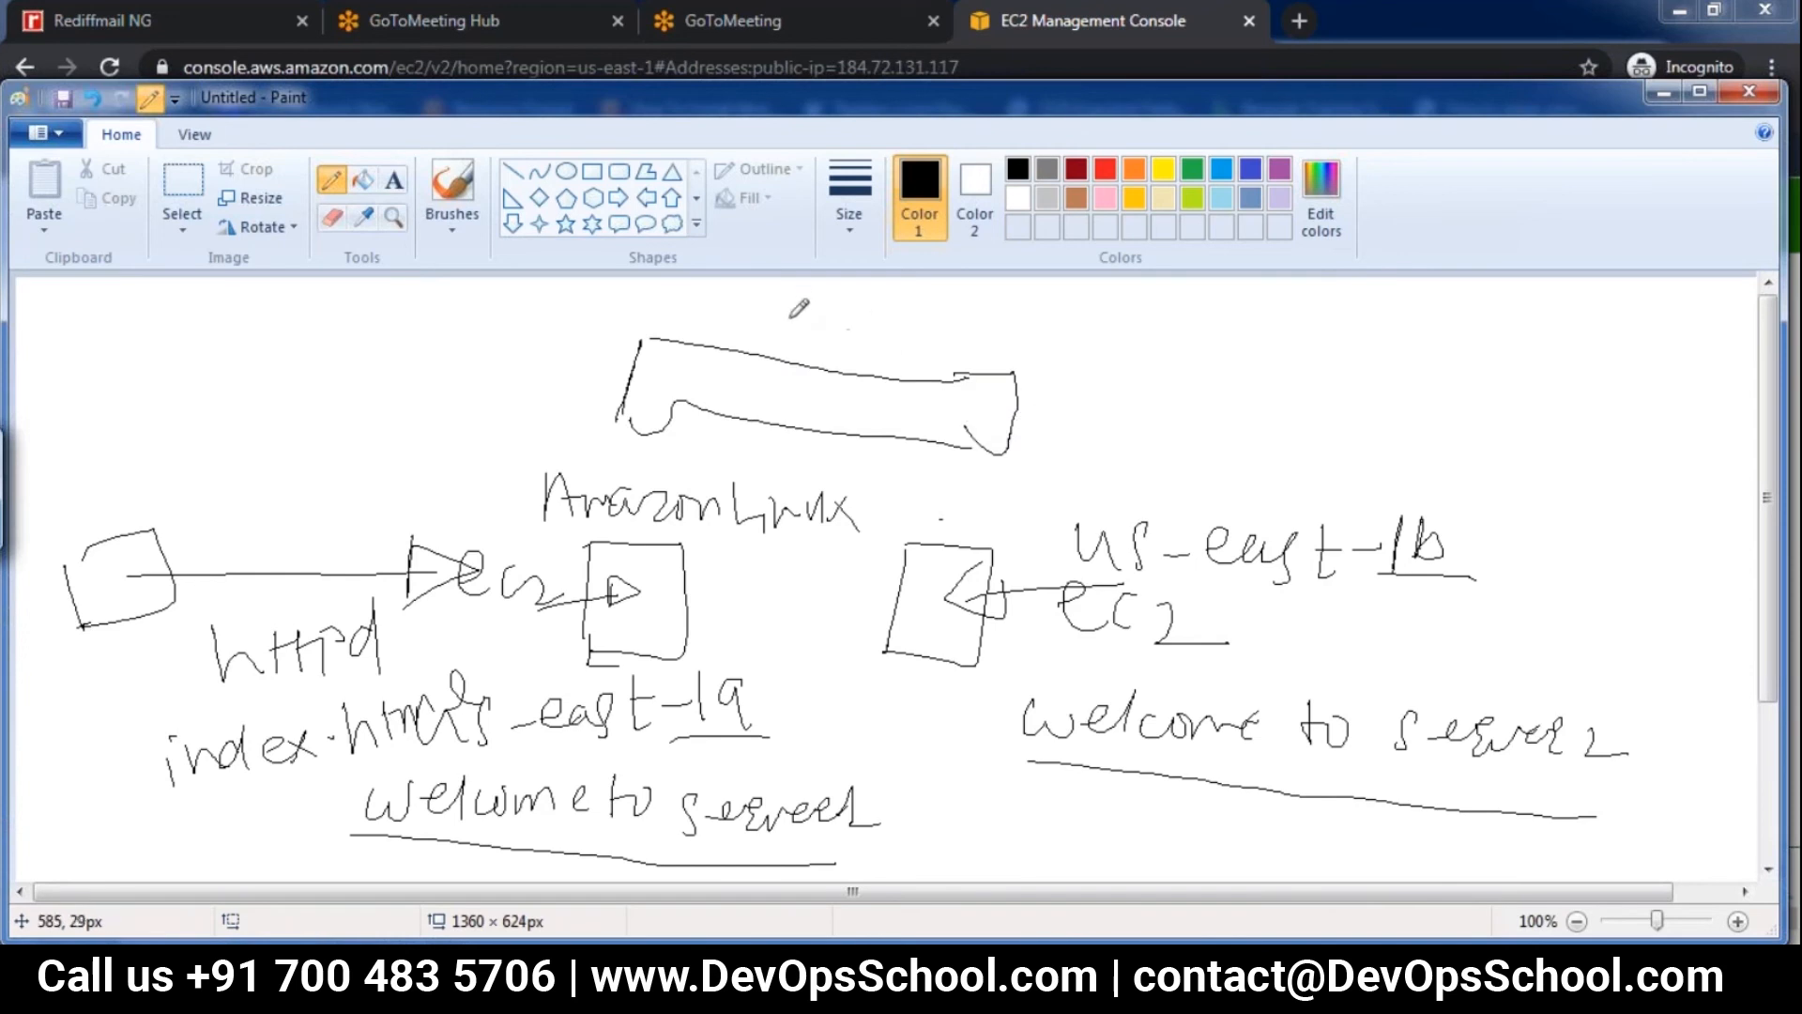
{"action": "left_click_drag", "start_coordinate": [809, 319], "coordinate": [853, 340]}
{"action": "mouse_move", "coordinate": [903, 329]}
{"action": "left_mouse_down"}
{"action": "mouse_move", "coordinate": [889, 362]}
{"action": "mouse_move", "coordinate": [912, 366]}
{"action": "left_mouse_up"}
{"action": "left_click", "coordinate": [941, 331]}
{"action": "mouse_move", "coordinate": [938, 344]}
{"action": "left_mouse_down"}
{"action": "mouse_move", "coordinate": [939, 368]}
{"action": "mouse_move", "coordinate": [1033, 382]}
{"action": "left_mouse_up"}
{"action": "left_click_drag", "start_coordinate": [1033, 382], "coordinate": [1105, 364]}
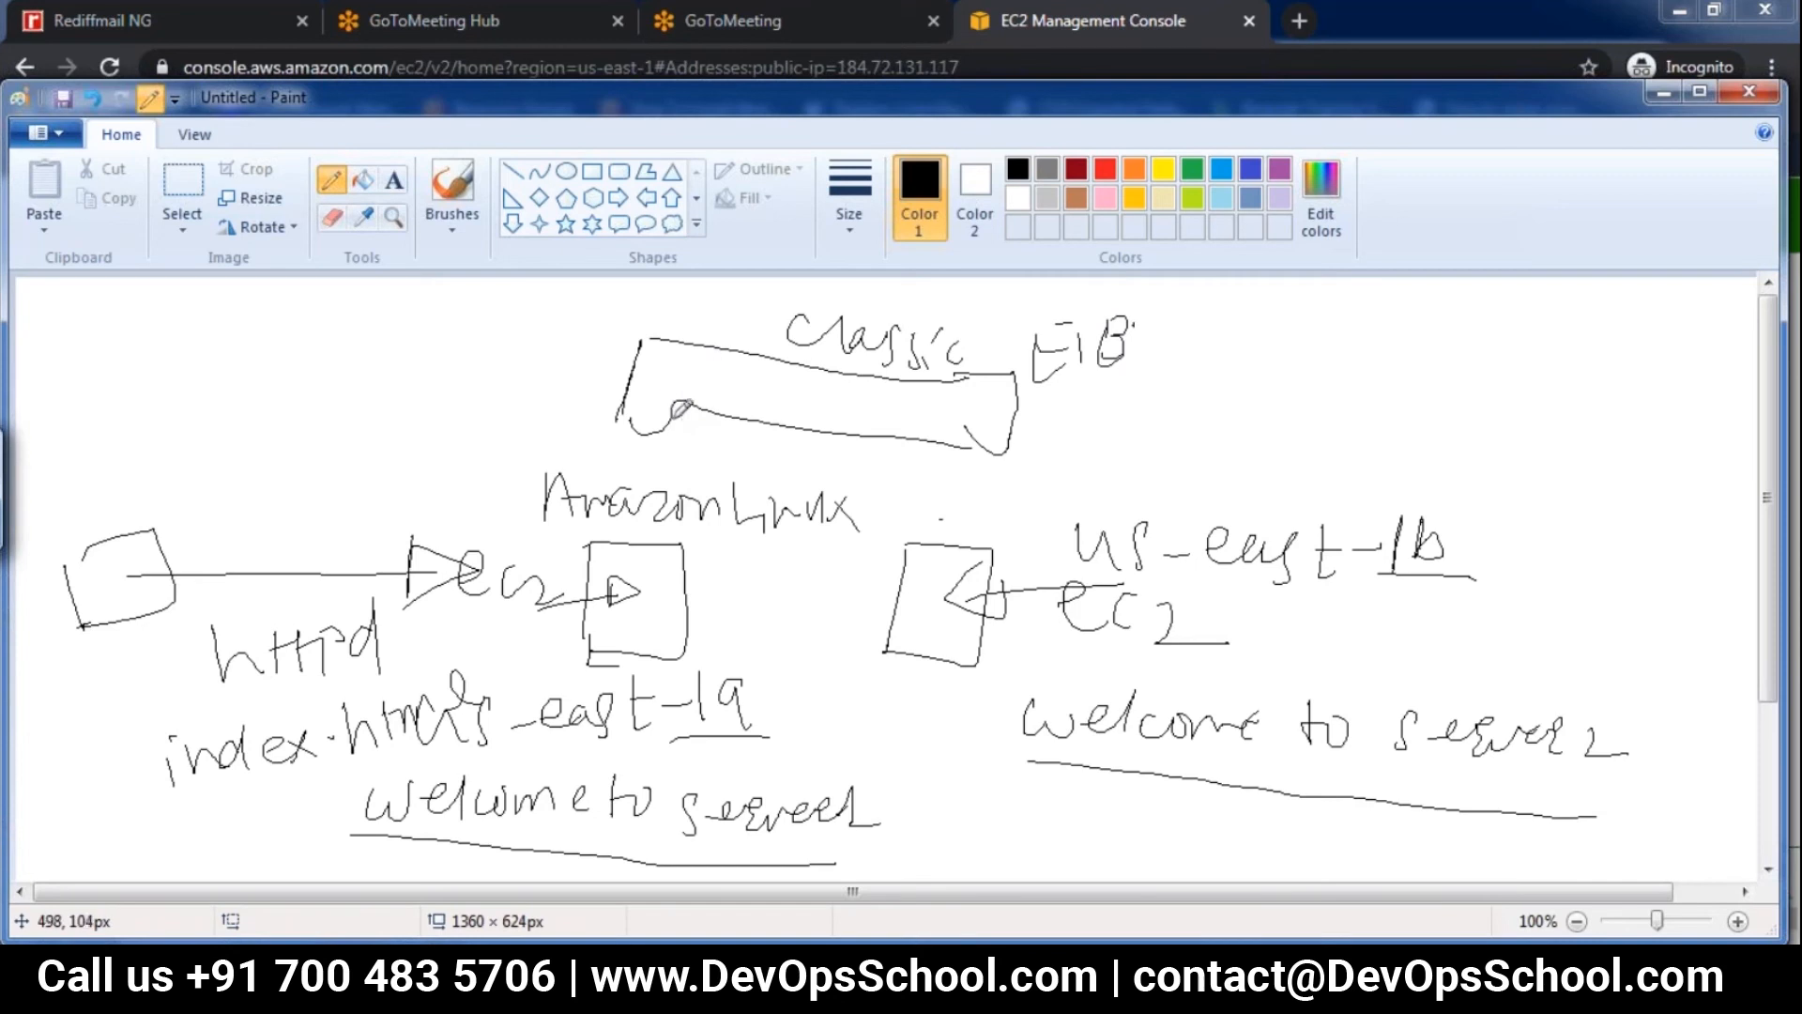
Connect the load balancer box to both EC2 boxes with lines, and underline "Classic ELB"
{"action": "left_click_drag", "start_coordinate": [658, 434], "coordinate": [636, 562]}
{"action": "left_click_drag", "start_coordinate": [950, 449], "coordinate": [916, 567]}
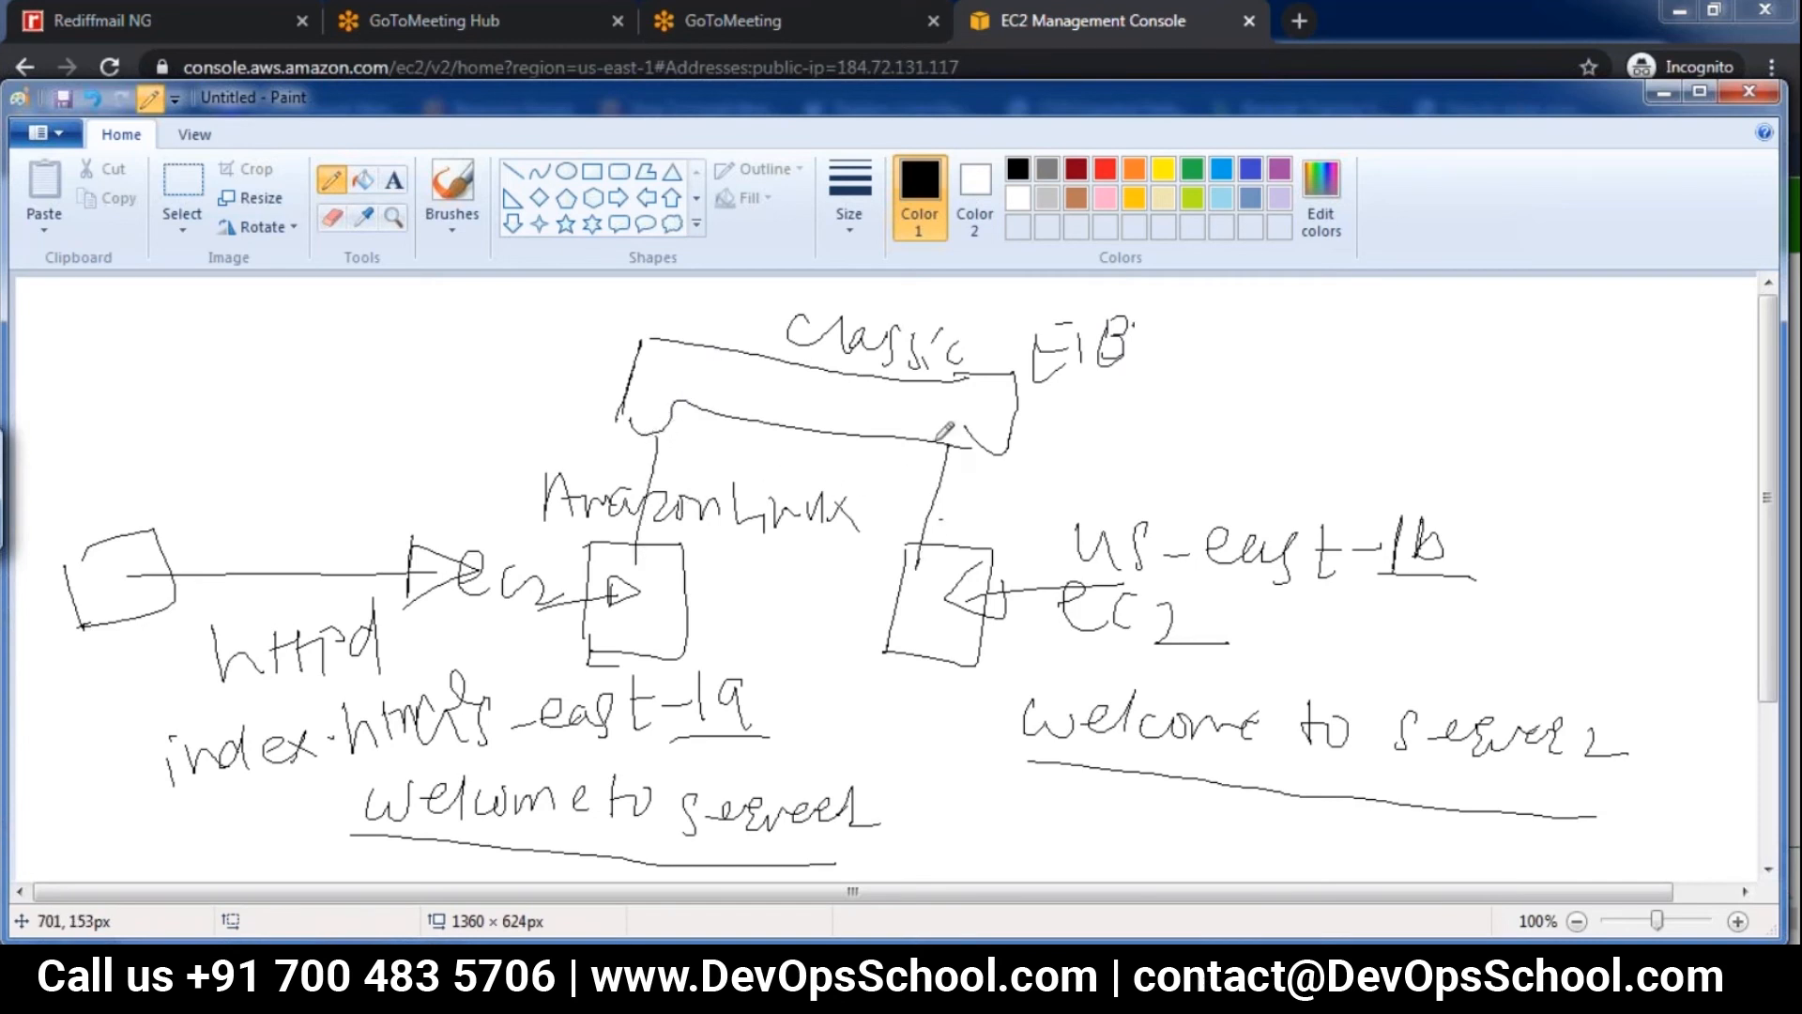
{"action": "left_click_drag", "start_coordinate": [952, 435], "coordinate": [939, 519]}
{"action": "left_click_drag", "start_coordinate": [732, 366], "coordinate": [1100, 380]}
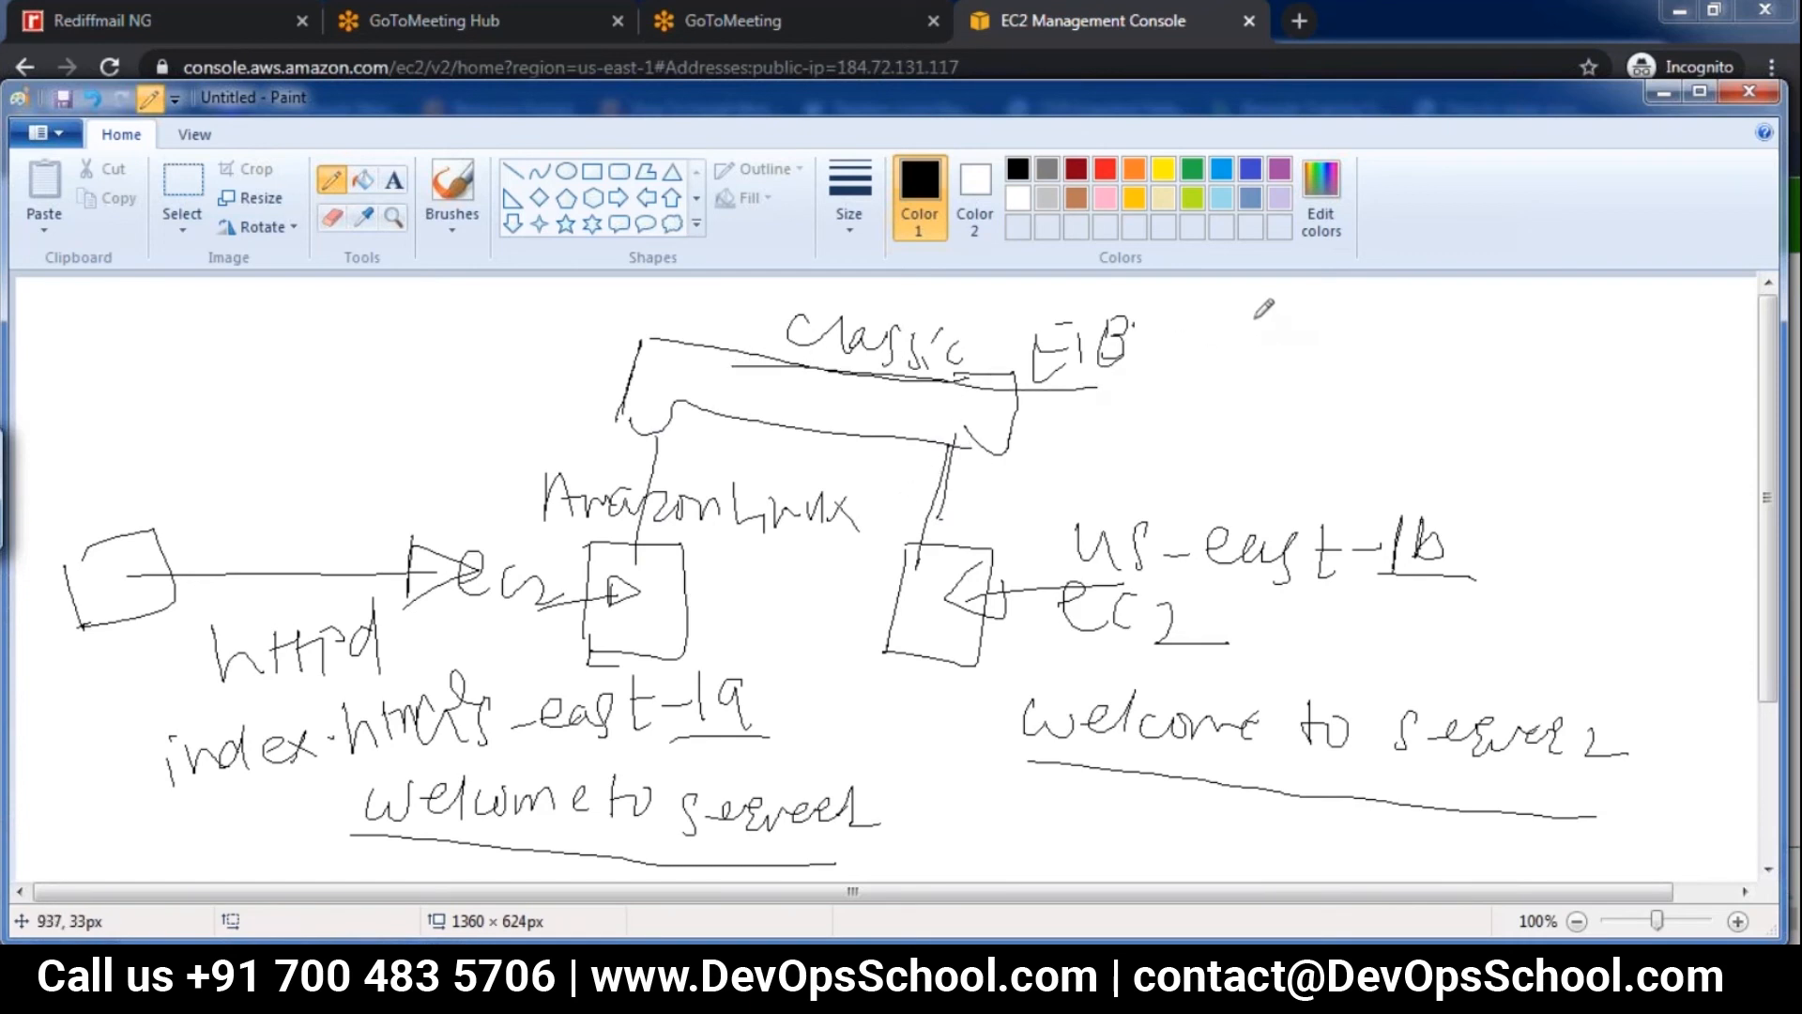
Handwrite "DNS name" beside the "Classic ELB" label and an underlined "Round Robin" on the load balancer's other side
{"action": "mouse_move", "coordinate": [1245, 310]}
{"action": "left_mouse_down"}
{"action": "mouse_move", "coordinate": [1234, 349]}
{"action": "mouse_move", "coordinate": [1309, 310]}
{"action": "mouse_move", "coordinate": [1342, 331]}
{"action": "mouse_move", "coordinate": [1556, 319]}
{"action": "left_mouse_up"}
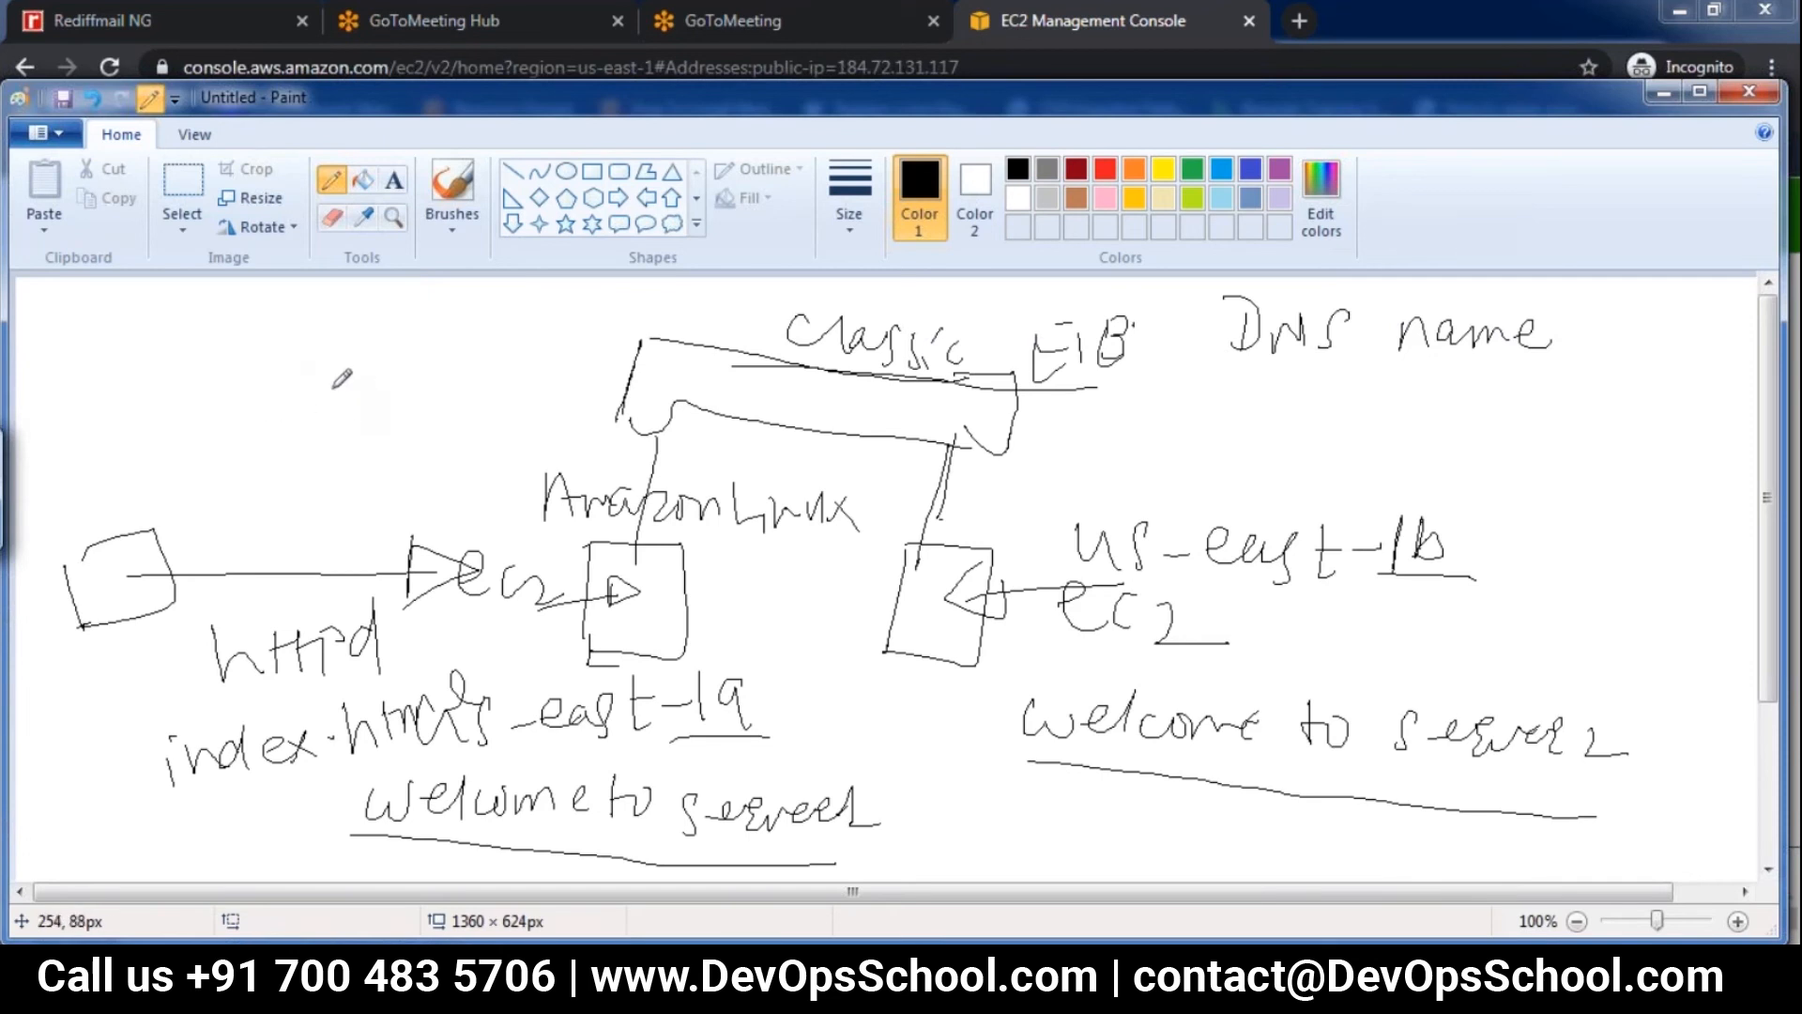
{"action": "mouse_move", "coordinate": [214, 335]}
{"action": "left_mouse_down"}
{"action": "mouse_move", "coordinate": [246, 371]}
{"action": "mouse_move", "coordinate": [369, 339]}
{"action": "mouse_move", "coordinate": [378, 364]}
{"action": "mouse_move", "coordinate": [413, 324]}
{"action": "mouse_move", "coordinate": [449, 355]}
{"action": "mouse_move", "coordinate": [504, 338]}
{"action": "left_mouse_up"}
{"action": "left_click_drag", "start_coordinate": [192, 414], "coordinate": [522, 386]}
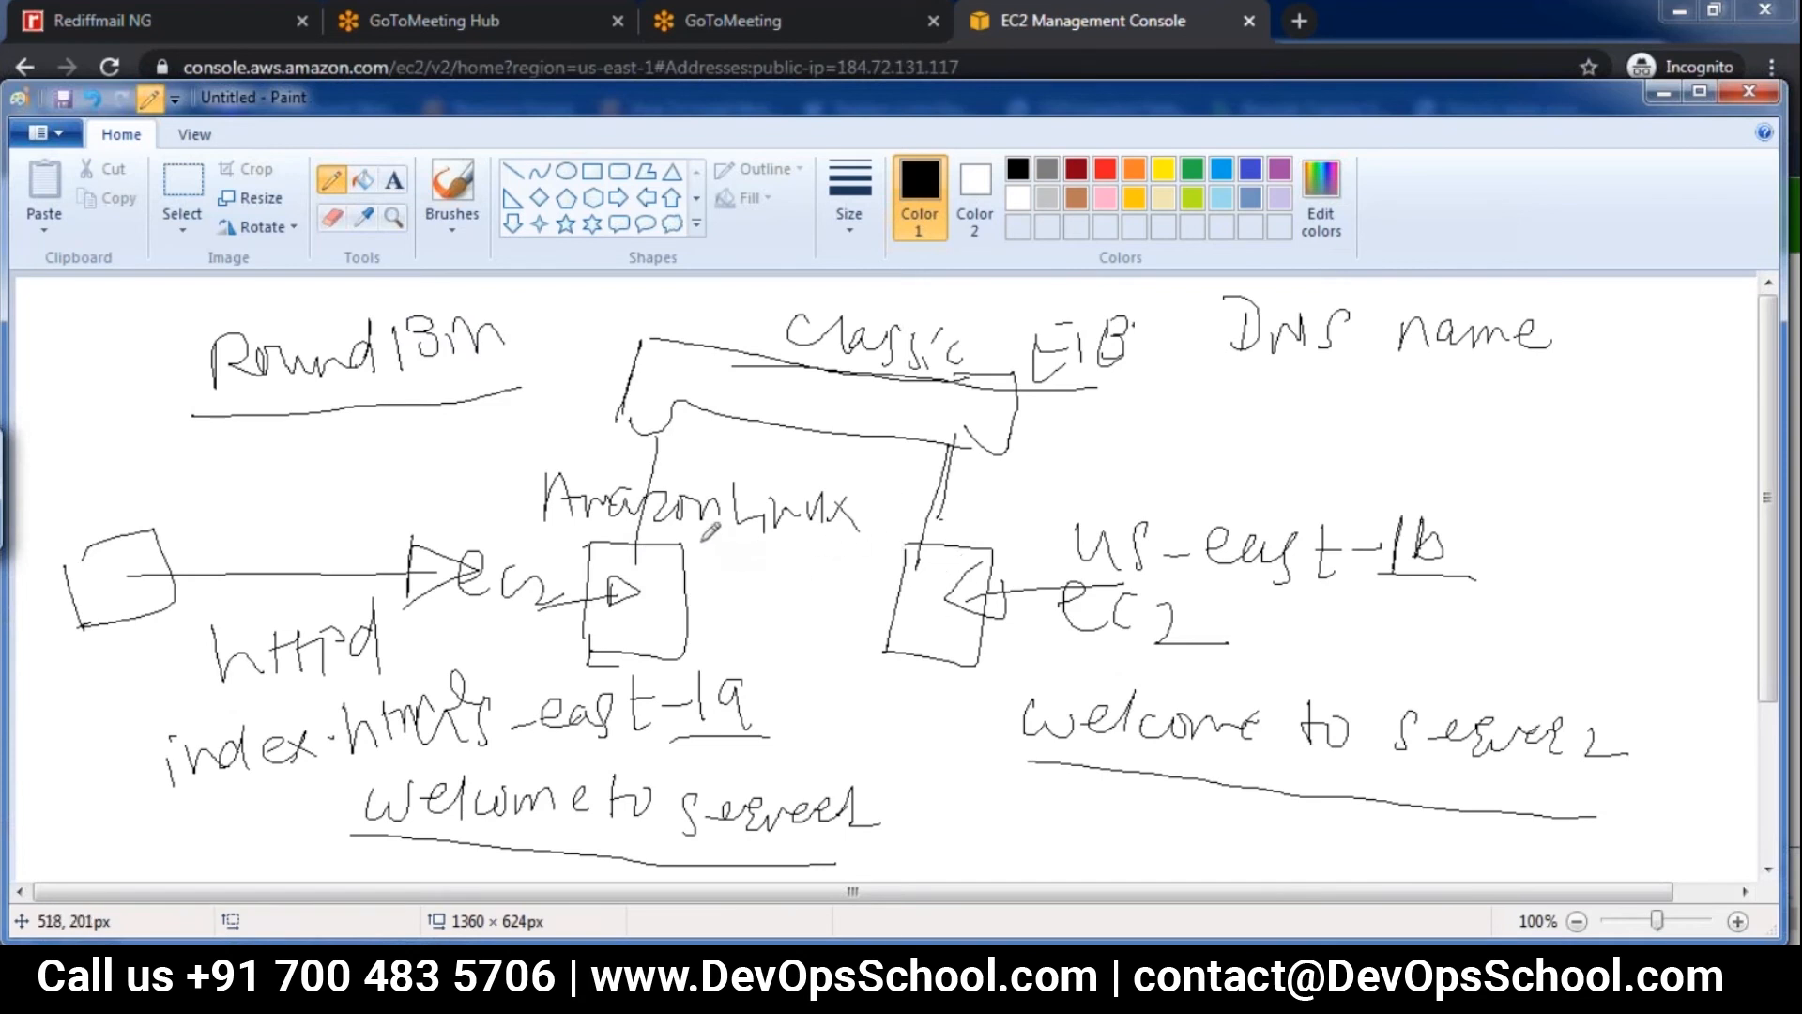
Add arrow strokes near the tops of both EC2 boxes to show traffic alternating between the two servers
{"action": "left_click_drag", "start_coordinate": [662, 552], "coordinate": [702, 538]}
{"action": "mouse_move", "coordinate": [926, 507]}
{"action": "left_mouse_down"}
{"action": "mouse_move", "coordinate": [918, 554]}
{"action": "mouse_move", "coordinate": [951, 539]}
{"action": "left_mouse_up"}
{"action": "left_click_drag", "start_coordinate": [695, 471], "coordinate": [727, 461]}
{"action": "mouse_move", "coordinate": [920, 516]}
{"action": "left_mouse_down"}
{"action": "mouse_move", "coordinate": [901, 495]}
{"action": "mouse_move", "coordinate": [927, 523]}
{"action": "mouse_move", "coordinate": [891, 532]}
{"action": "left_mouse_up"}
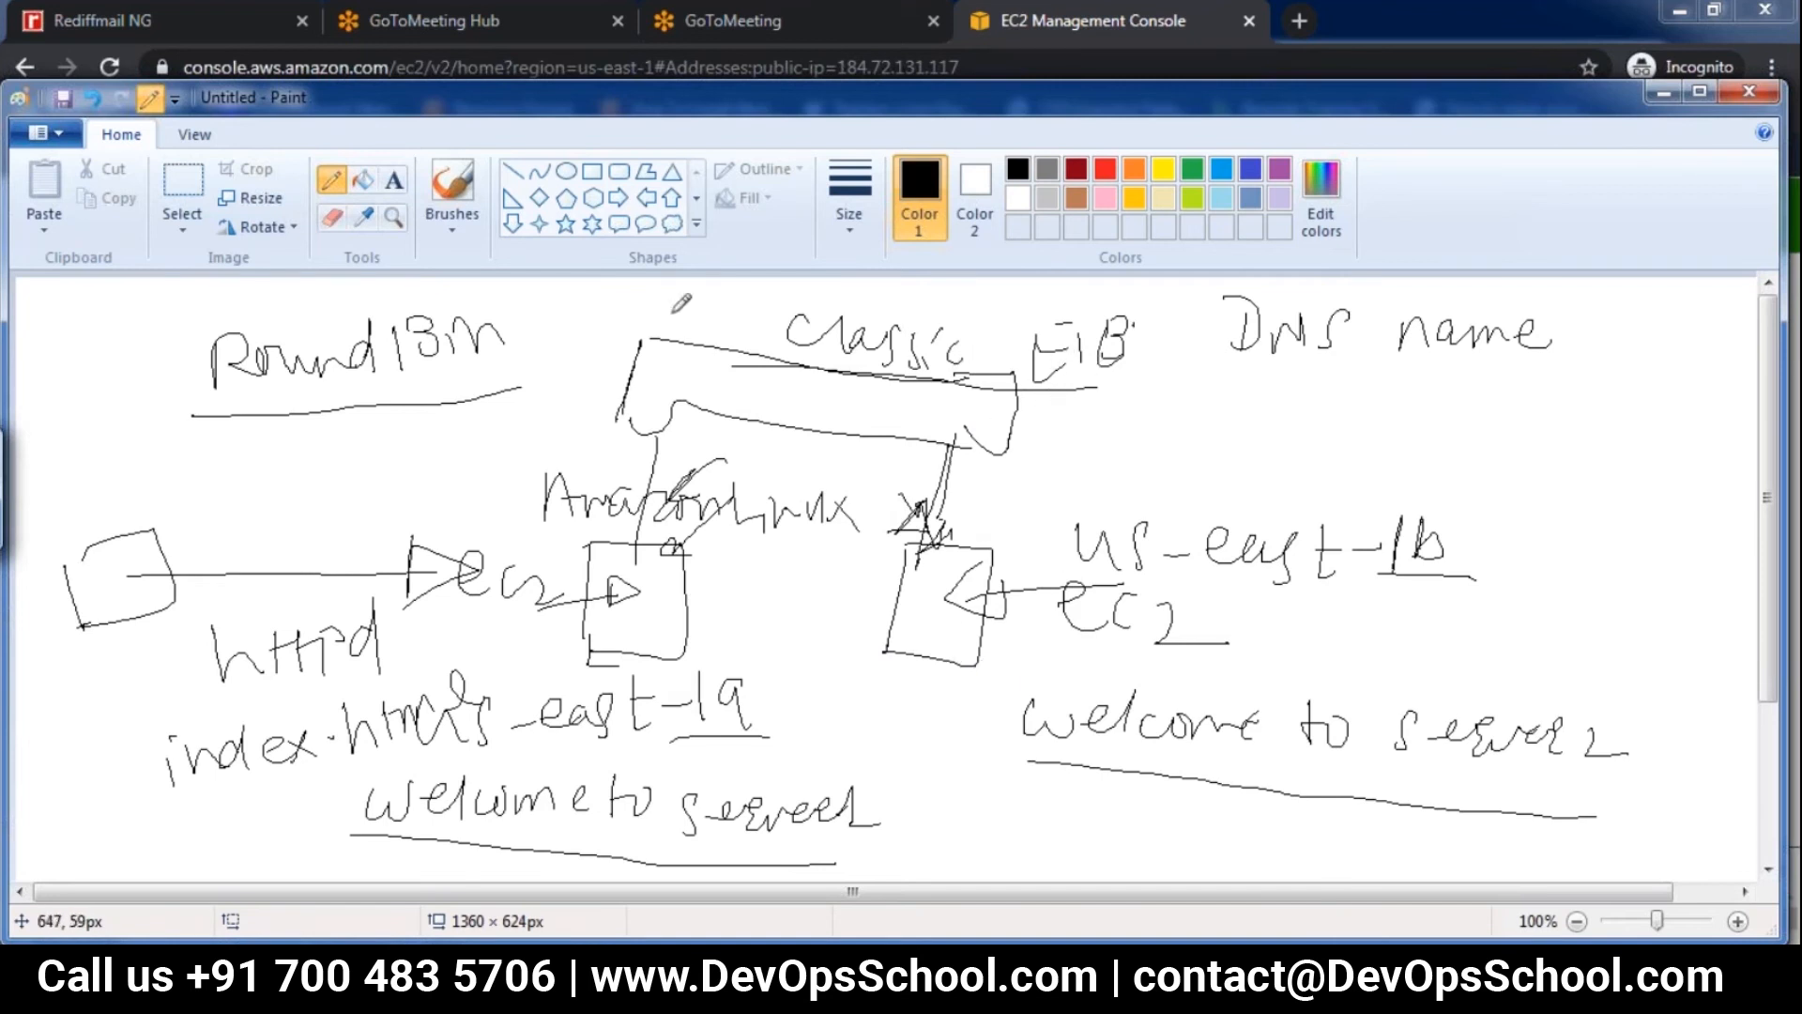
Draw a client box below "DNS name" with an arrow to the load balancer, and underline "DNS name"
{"action": "mouse_move", "coordinate": [1300, 387]}
{"action": "left_mouse_down"}
{"action": "mouse_move", "coordinate": [1302, 441]}
{"action": "mouse_move", "coordinate": [1090, 372]}
{"action": "mouse_move", "coordinate": [993, 366]}
{"action": "left_mouse_up"}
{"action": "mouse_move", "coordinate": [1037, 343]}
{"action": "left_mouse_down"}
{"action": "mouse_move", "coordinate": [993, 366]}
{"action": "mouse_move", "coordinate": [1033, 394]}
{"action": "left_mouse_up"}
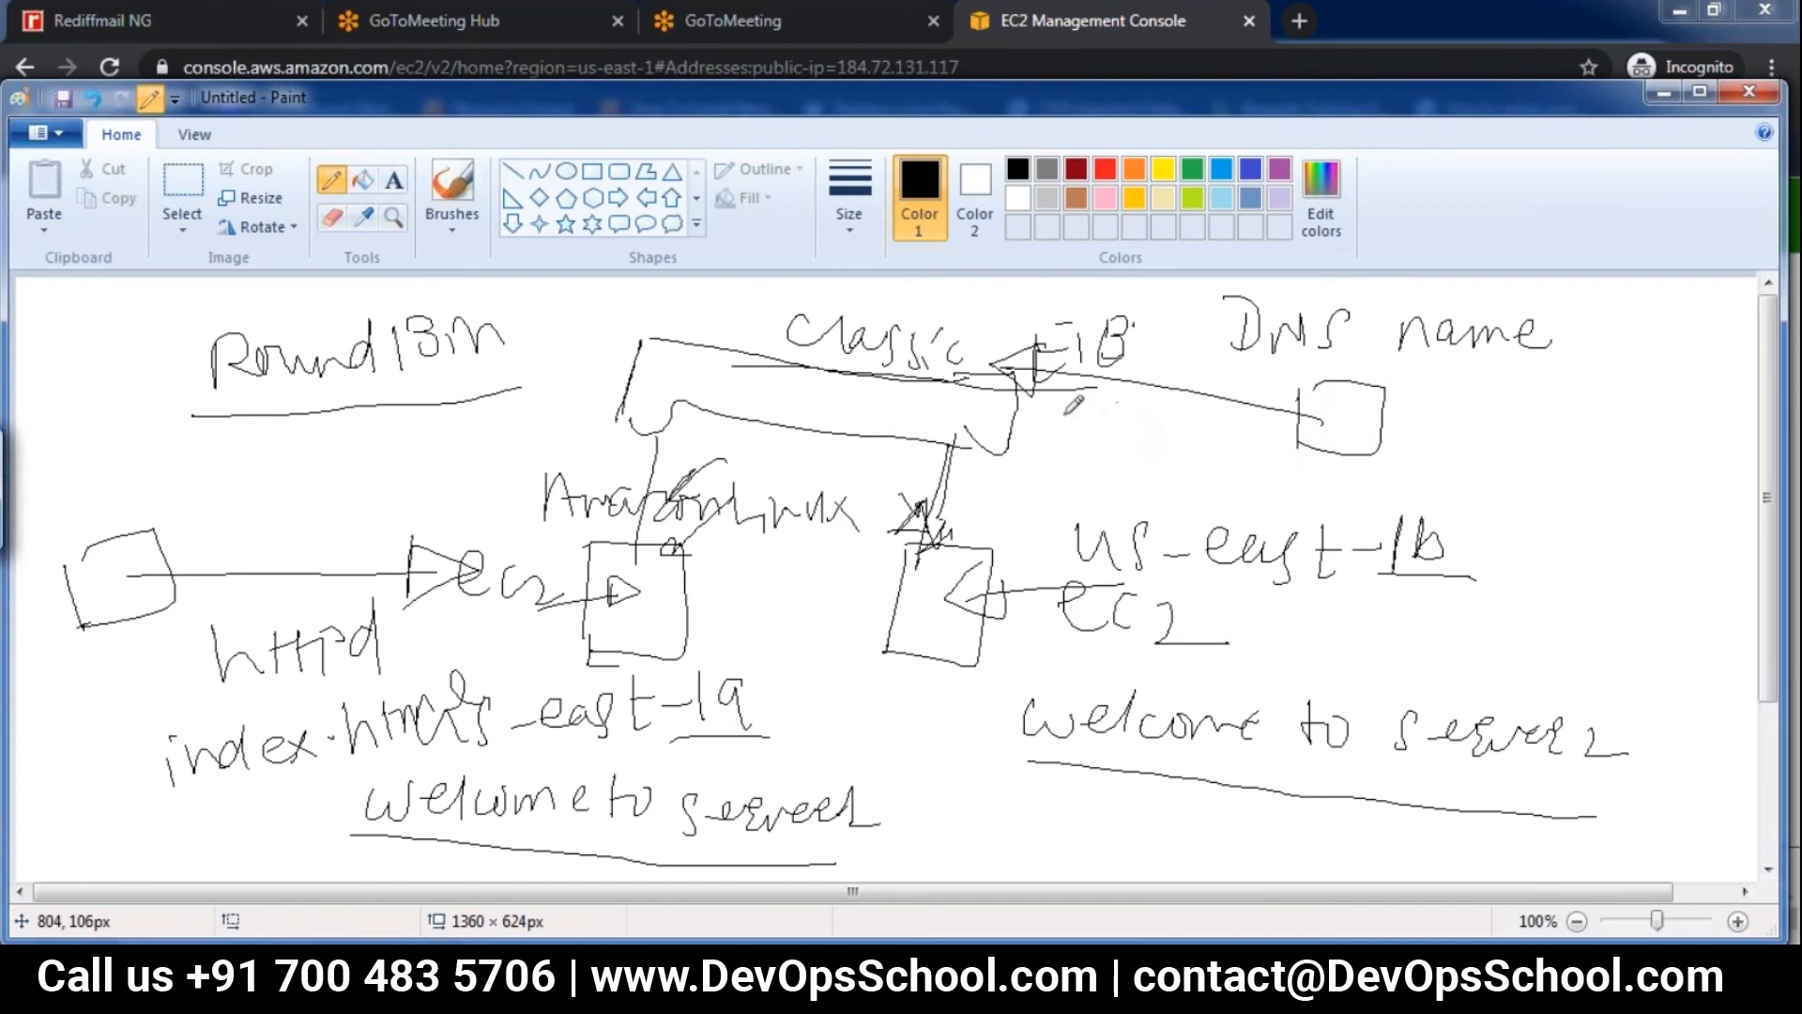
{"action": "left_click_drag", "start_coordinate": [1203, 355], "coordinate": [1510, 381]}
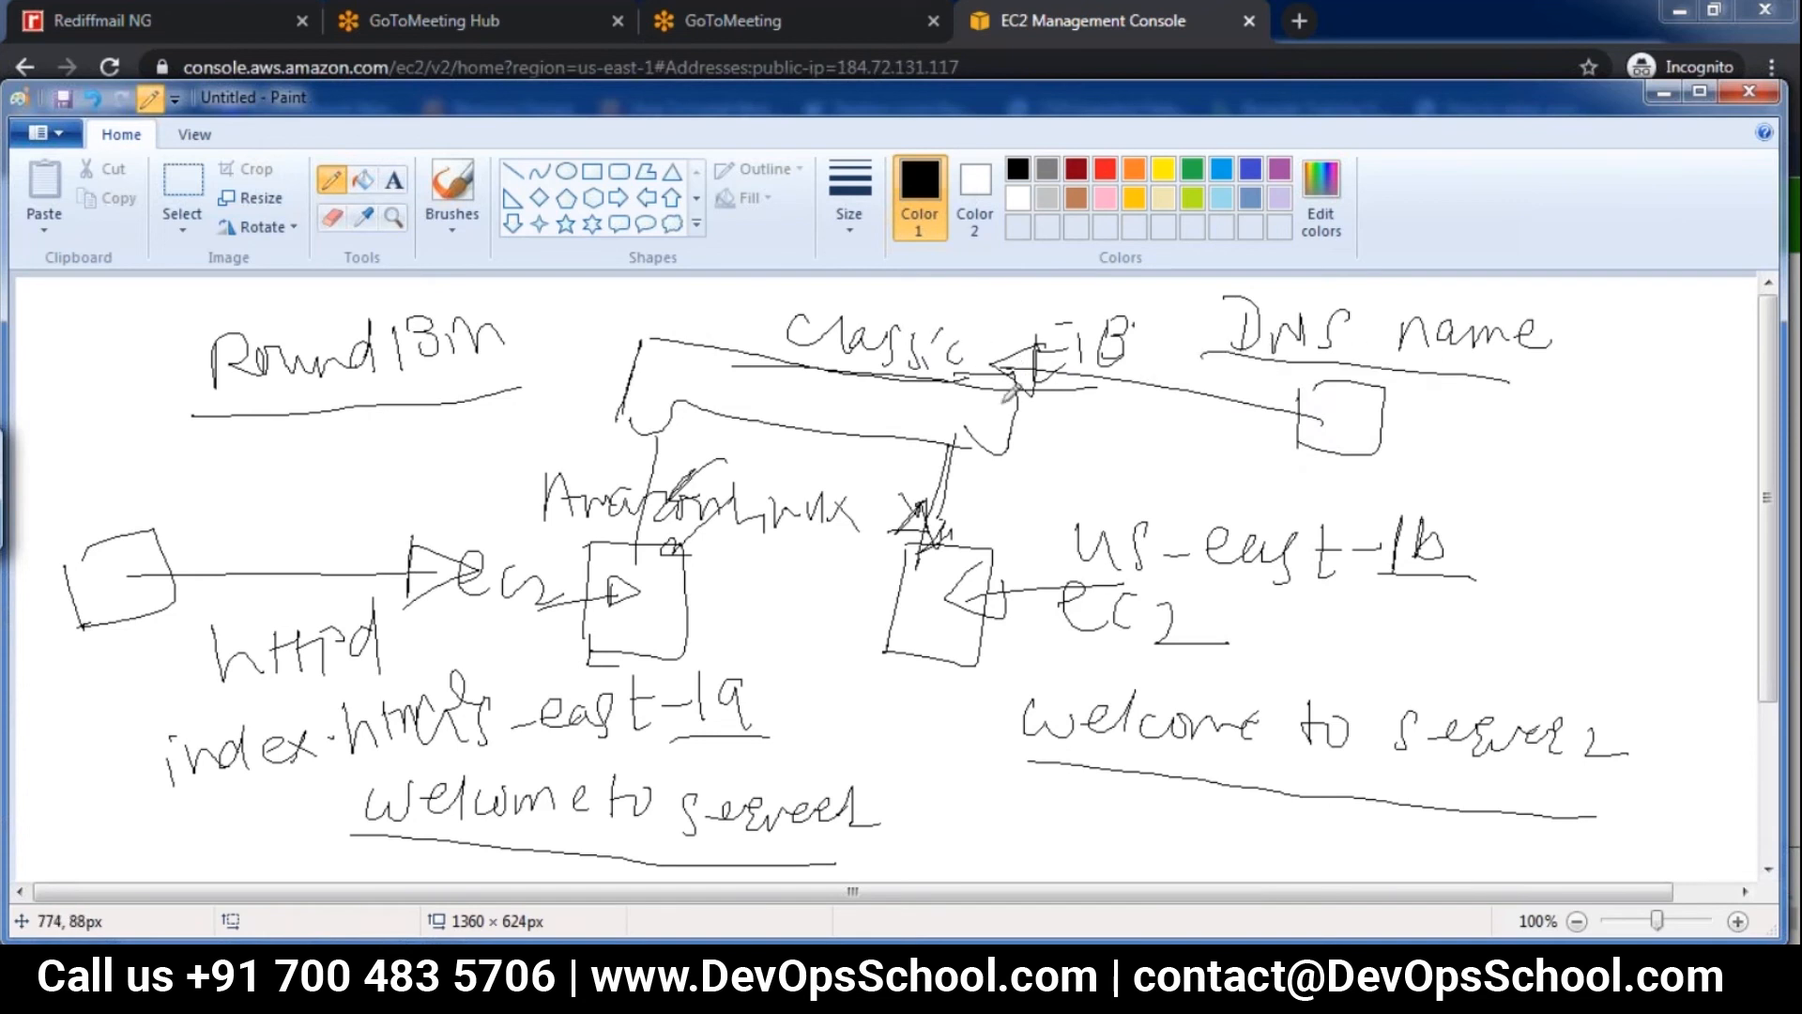
Circle both welcome messages, and circle the words "server1" and "server2" within them
{"action": "mouse_move", "coordinate": [746, 744]}
{"action": "left_mouse_down"}
{"action": "mouse_move", "coordinate": [441, 734]}
{"action": "mouse_move", "coordinate": [511, 849]}
{"action": "mouse_move", "coordinate": [877, 808]}
{"action": "mouse_move", "coordinate": [770, 702]}
{"action": "mouse_move", "coordinate": [648, 687]}
{"action": "left_mouse_up"}
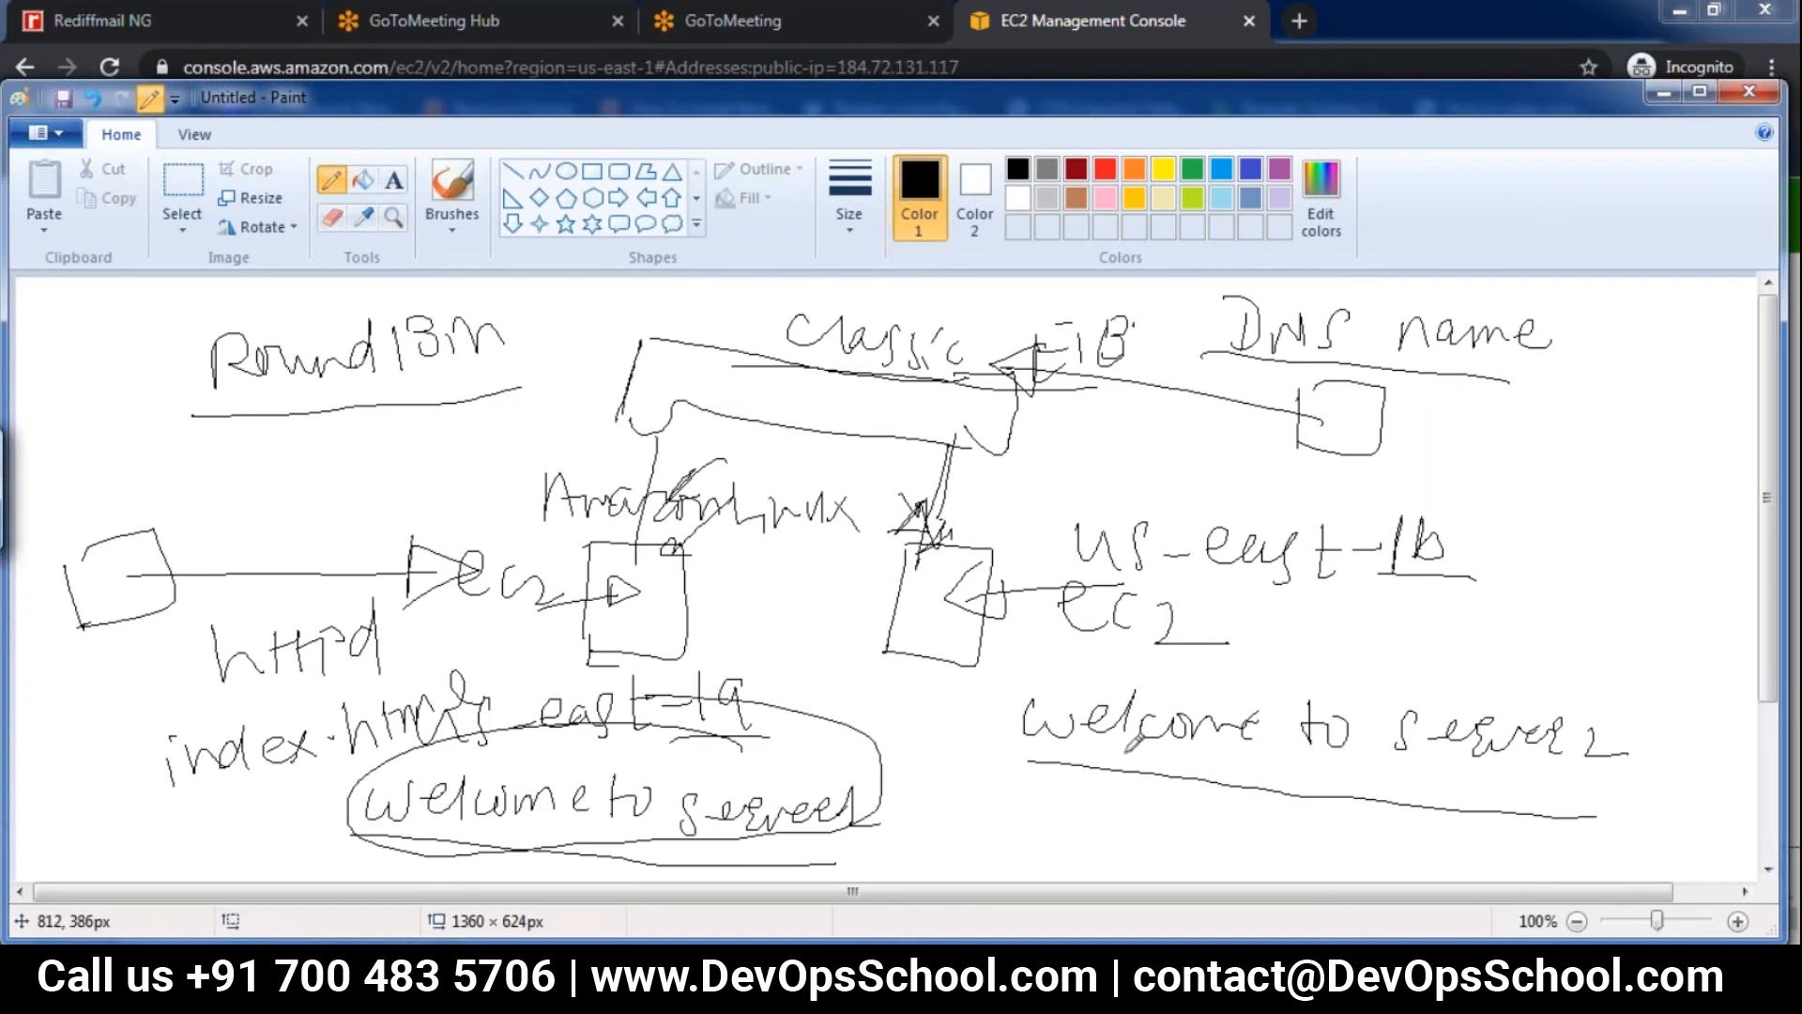
{"action": "left_click_drag", "start_coordinate": [1164, 646], "coordinate": [1030, 794]}
{"action": "mouse_move", "coordinate": [1181, 813]}
{"action": "left_mouse_down"}
{"action": "mouse_move", "coordinate": [1575, 696]}
{"action": "mouse_move", "coordinate": [1126, 606]}
{"action": "left_mouse_up"}
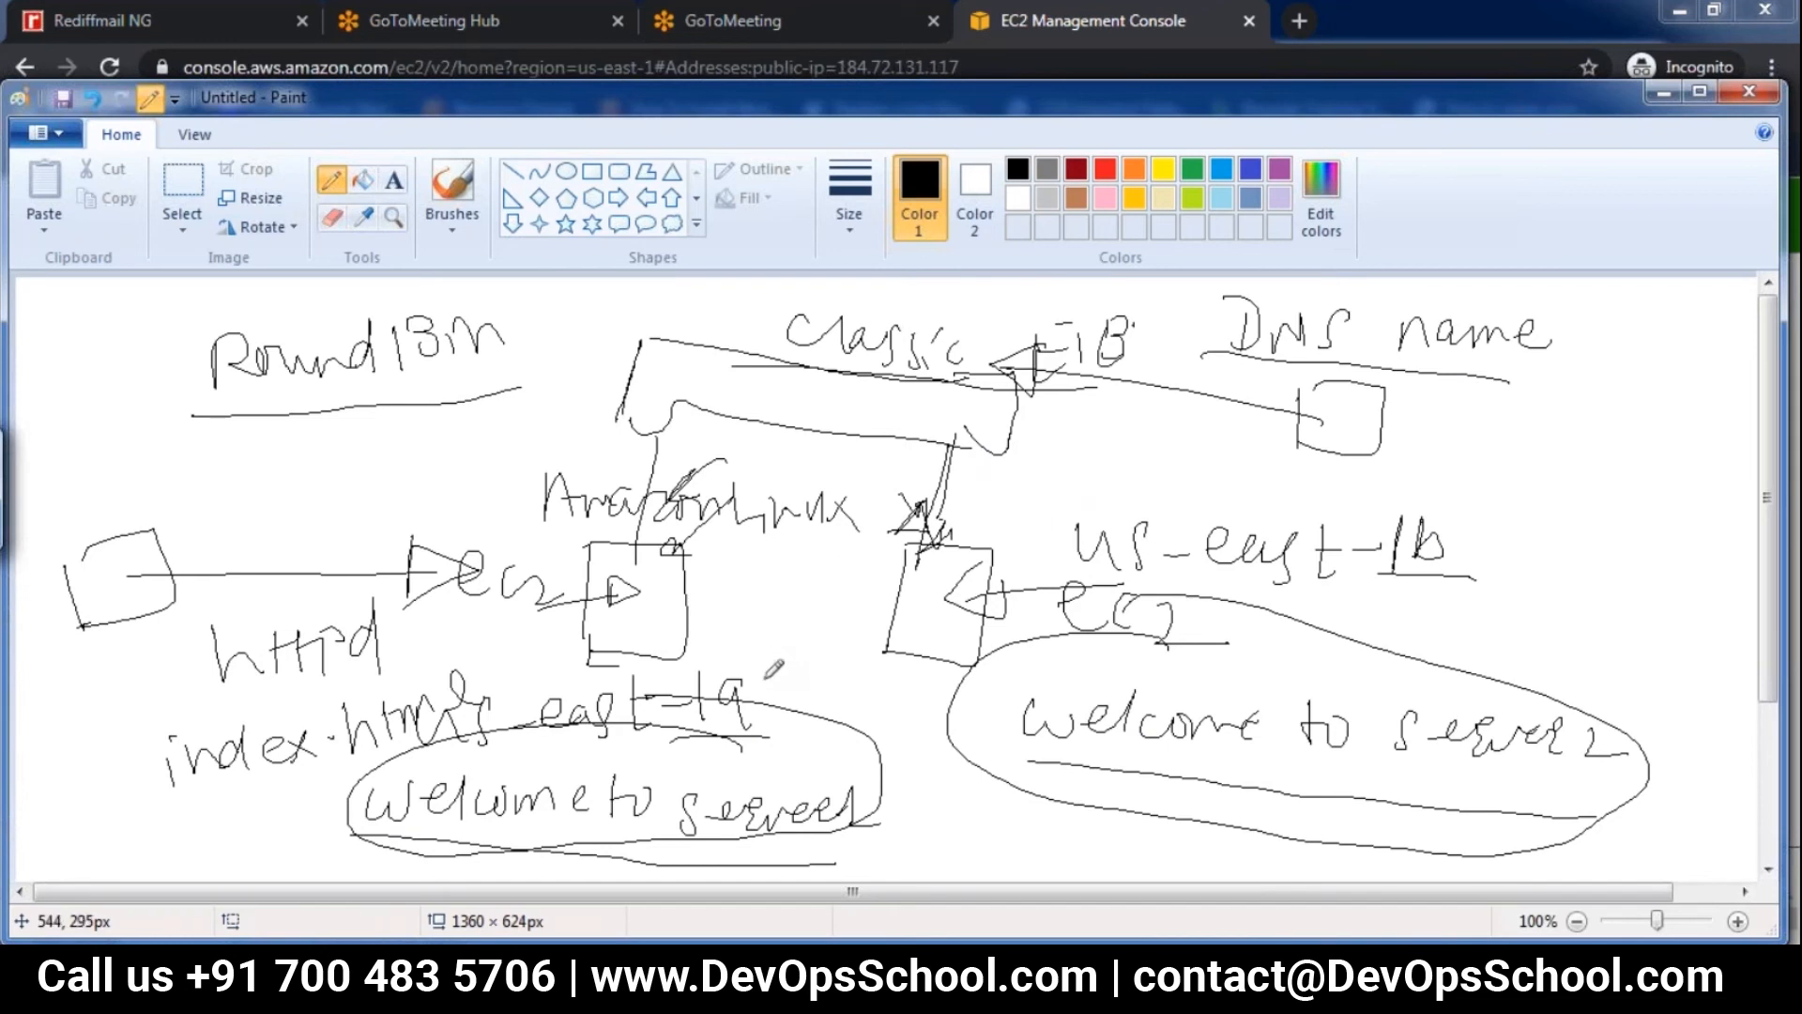
{"action": "left_click", "coordinate": [659, 604]}
{"action": "left_click_drag", "start_coordinate": [621, 775], "coordinate": [610, 838]}
{"action": "mouse_move", "coordinate": [807, 765]}
{"action": "left_mouse_down"}
{"action": "mouse_move", "coordinate": [653, 831]}
{"action": "mouse_move", "coordinate": [906, 747]}
{"action": "mouse_move", "coordinate": [789, 751]}
{"action": "left_mouse_up"}
{"action": "mouse_move", "coordinate": [1359, 724]}
{"action": "left_mouse_down"}
{"action": "mouse_move", "coordinate": [1371, 756]}
{"action": "mouse_move", "coordinate": [1713, 775]}
{"action": "mouse_move", "coordinate": [1478, 668]}
{"action": "mouse_move", "coordinate": [1349, 700]}
{"action": "left_mouse_up"}
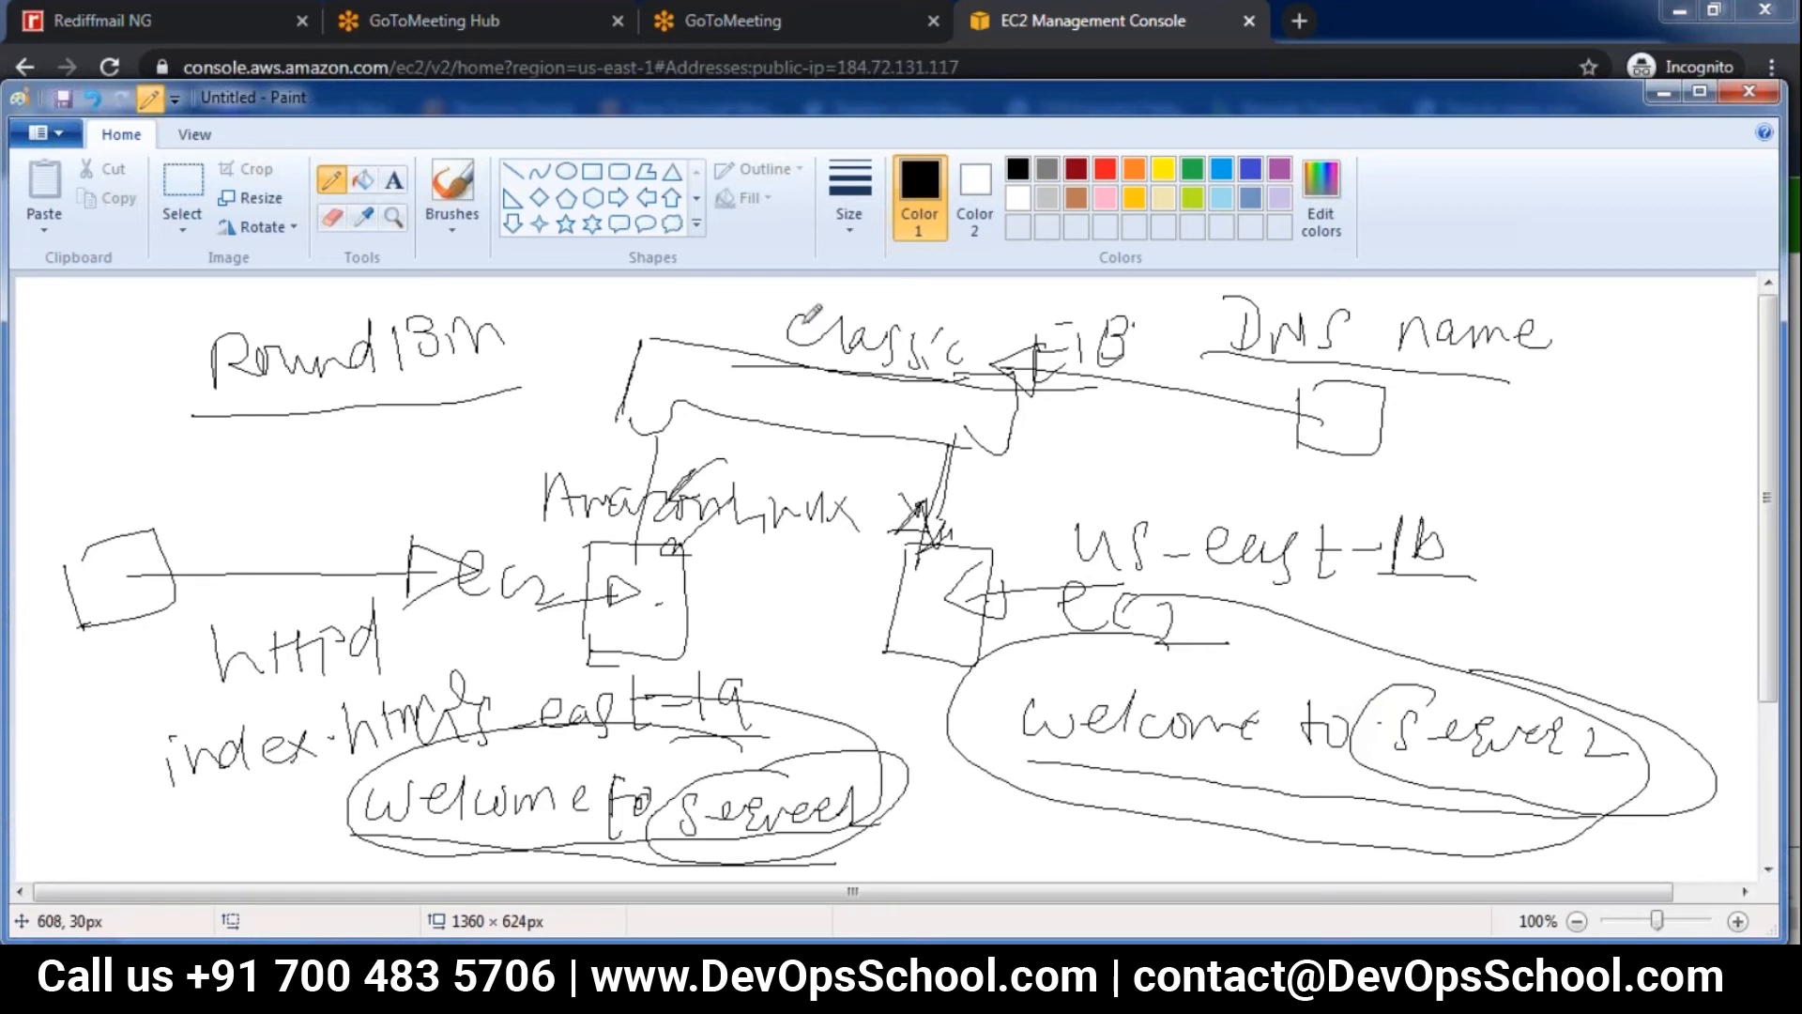
Switch from Paint to the EC2 console and release the Elastic IP address 184.72.131.117
{"action": "left_click", "coordinate": [1659, 92]}
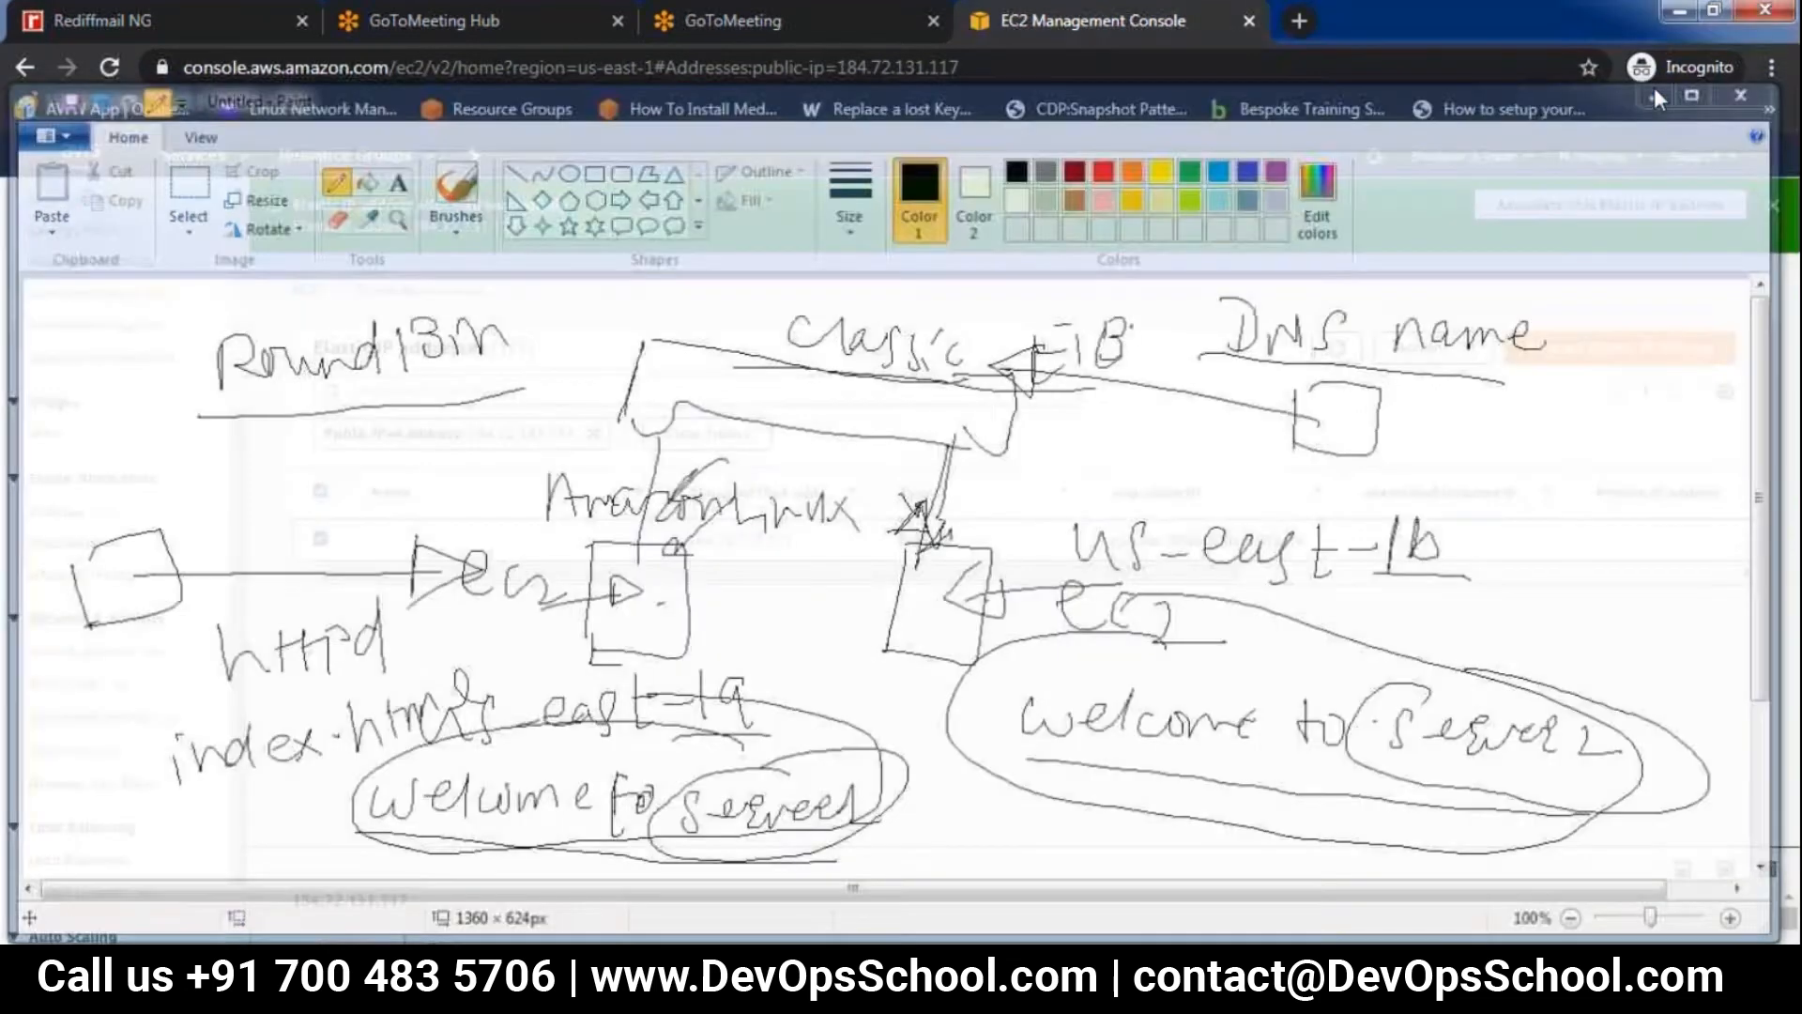
{"action": "left_click", "coordinate": [1467, 352]}
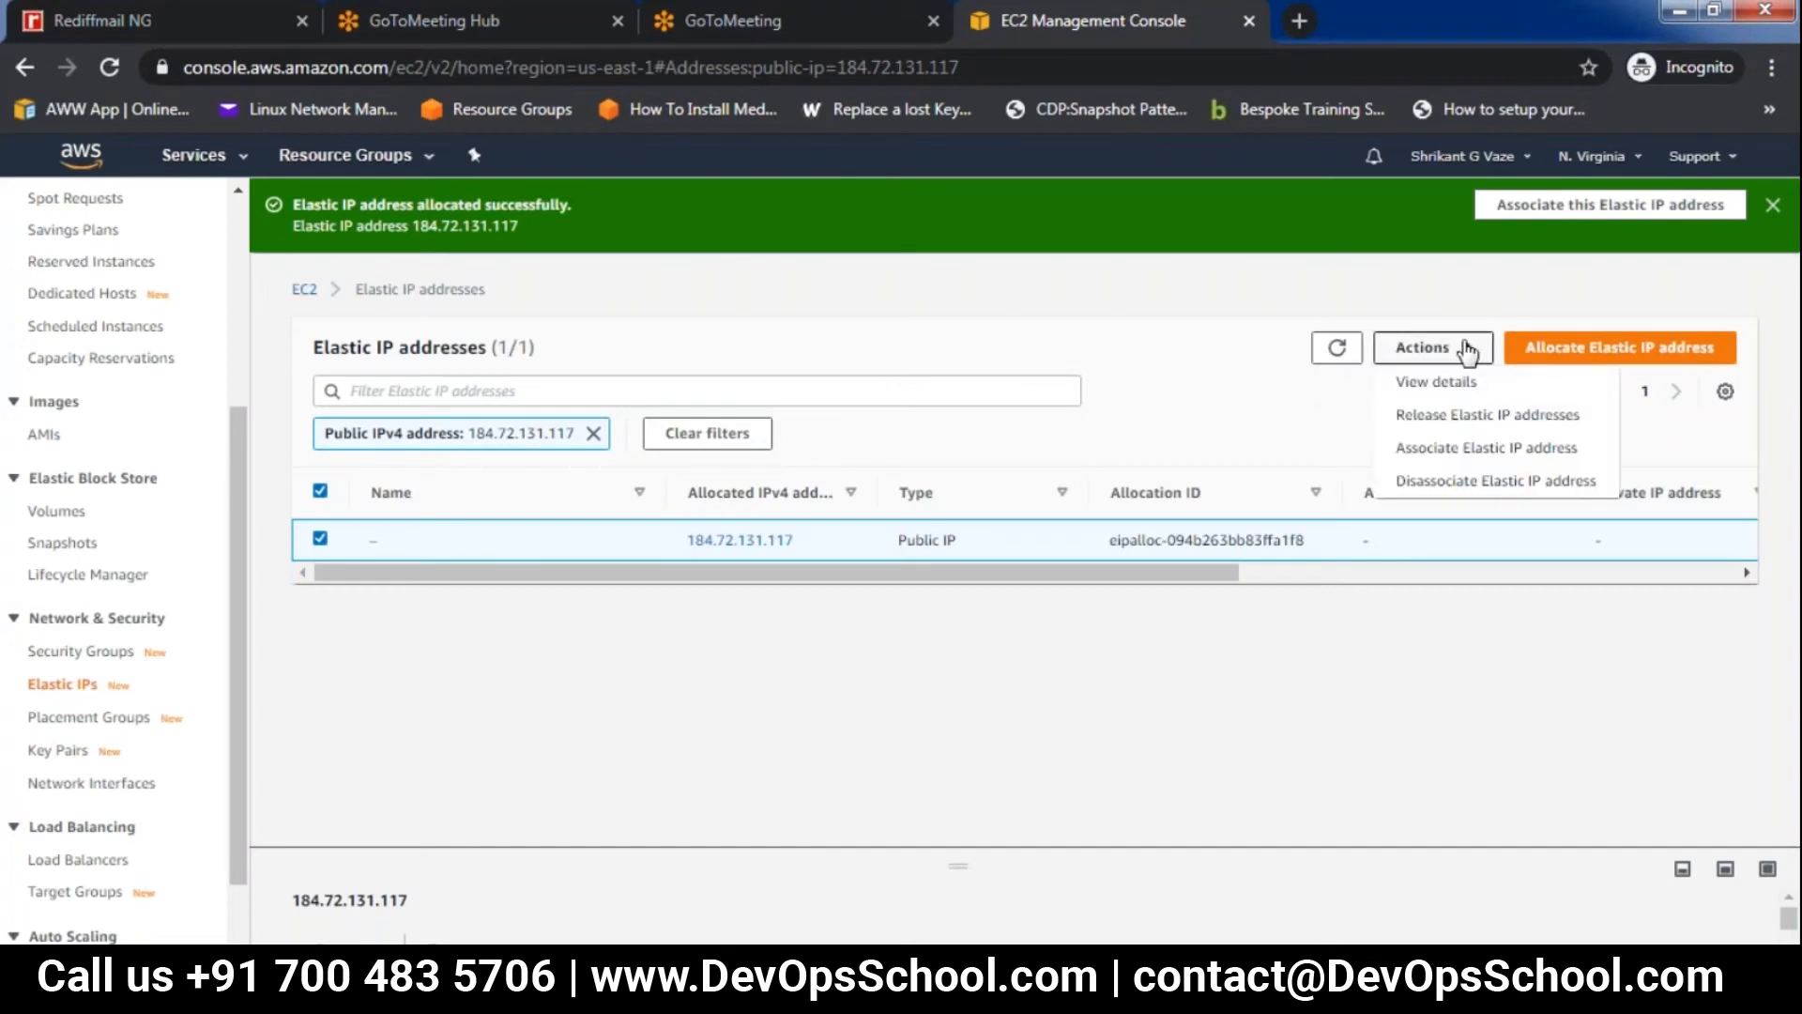
{"action": "left_click", "coordinate": [1503, 424]}
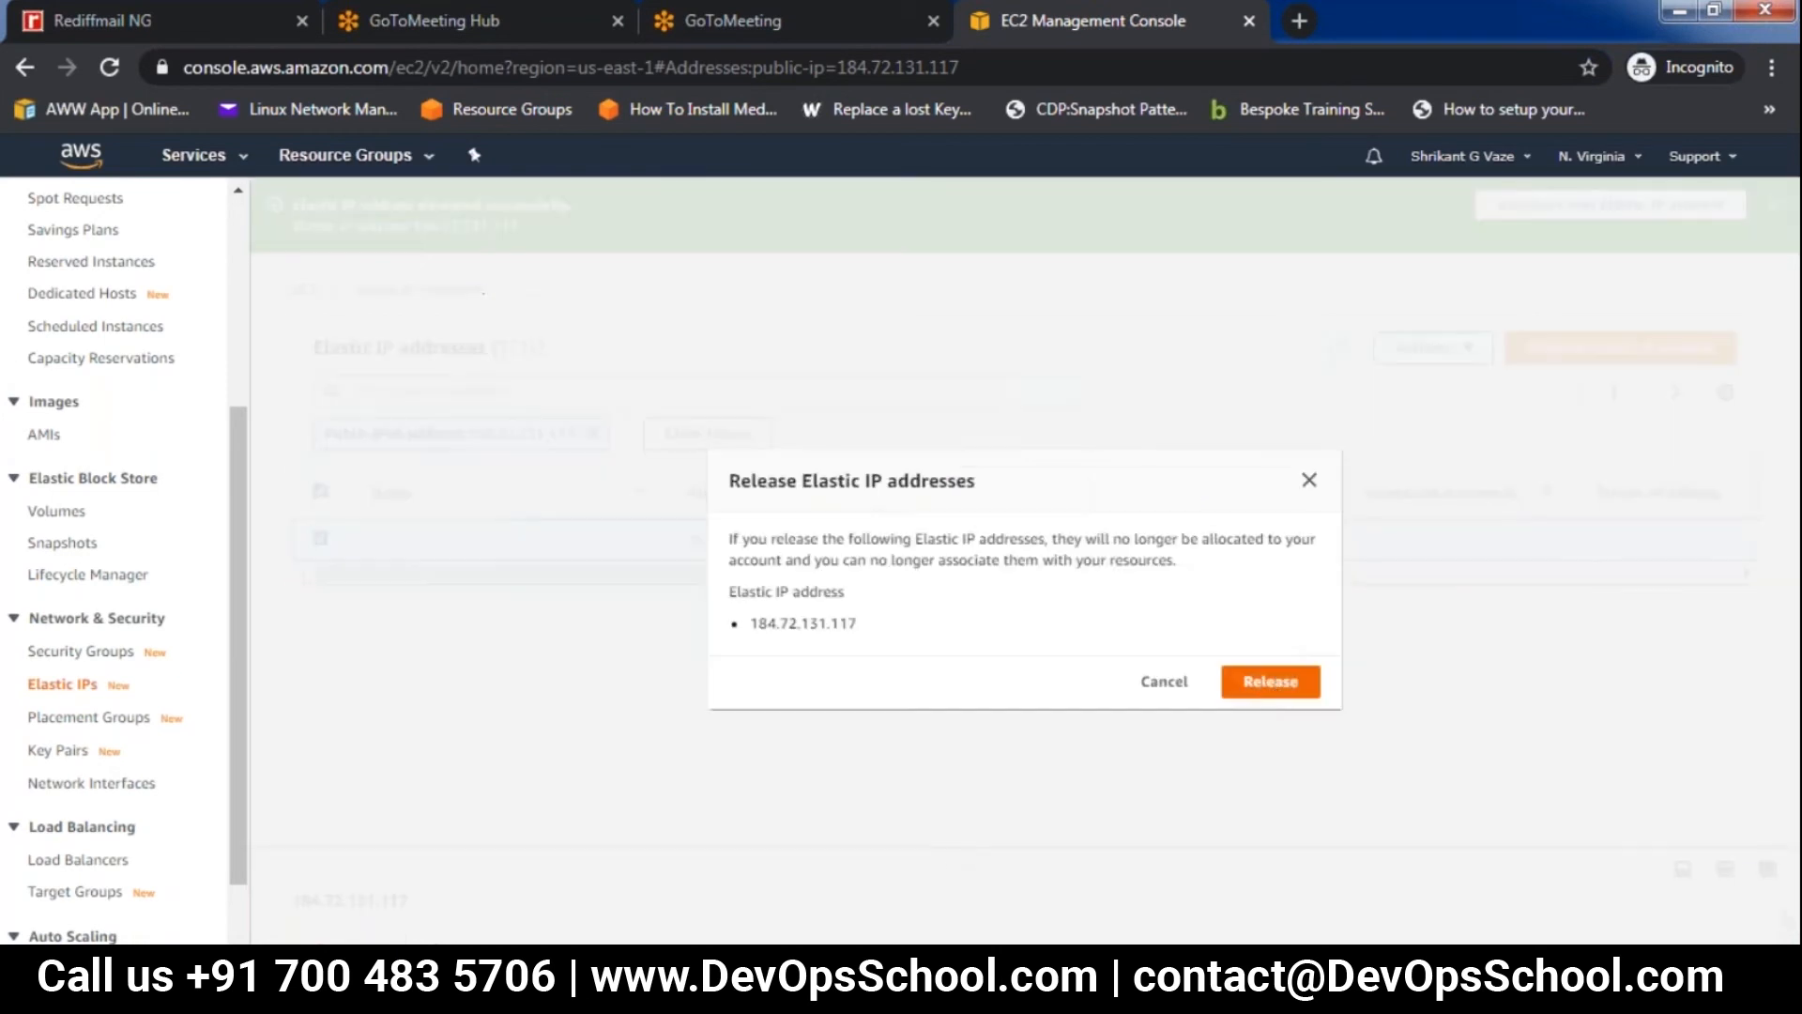
{"action": "left_click", "coordinate": [1273, 682]}
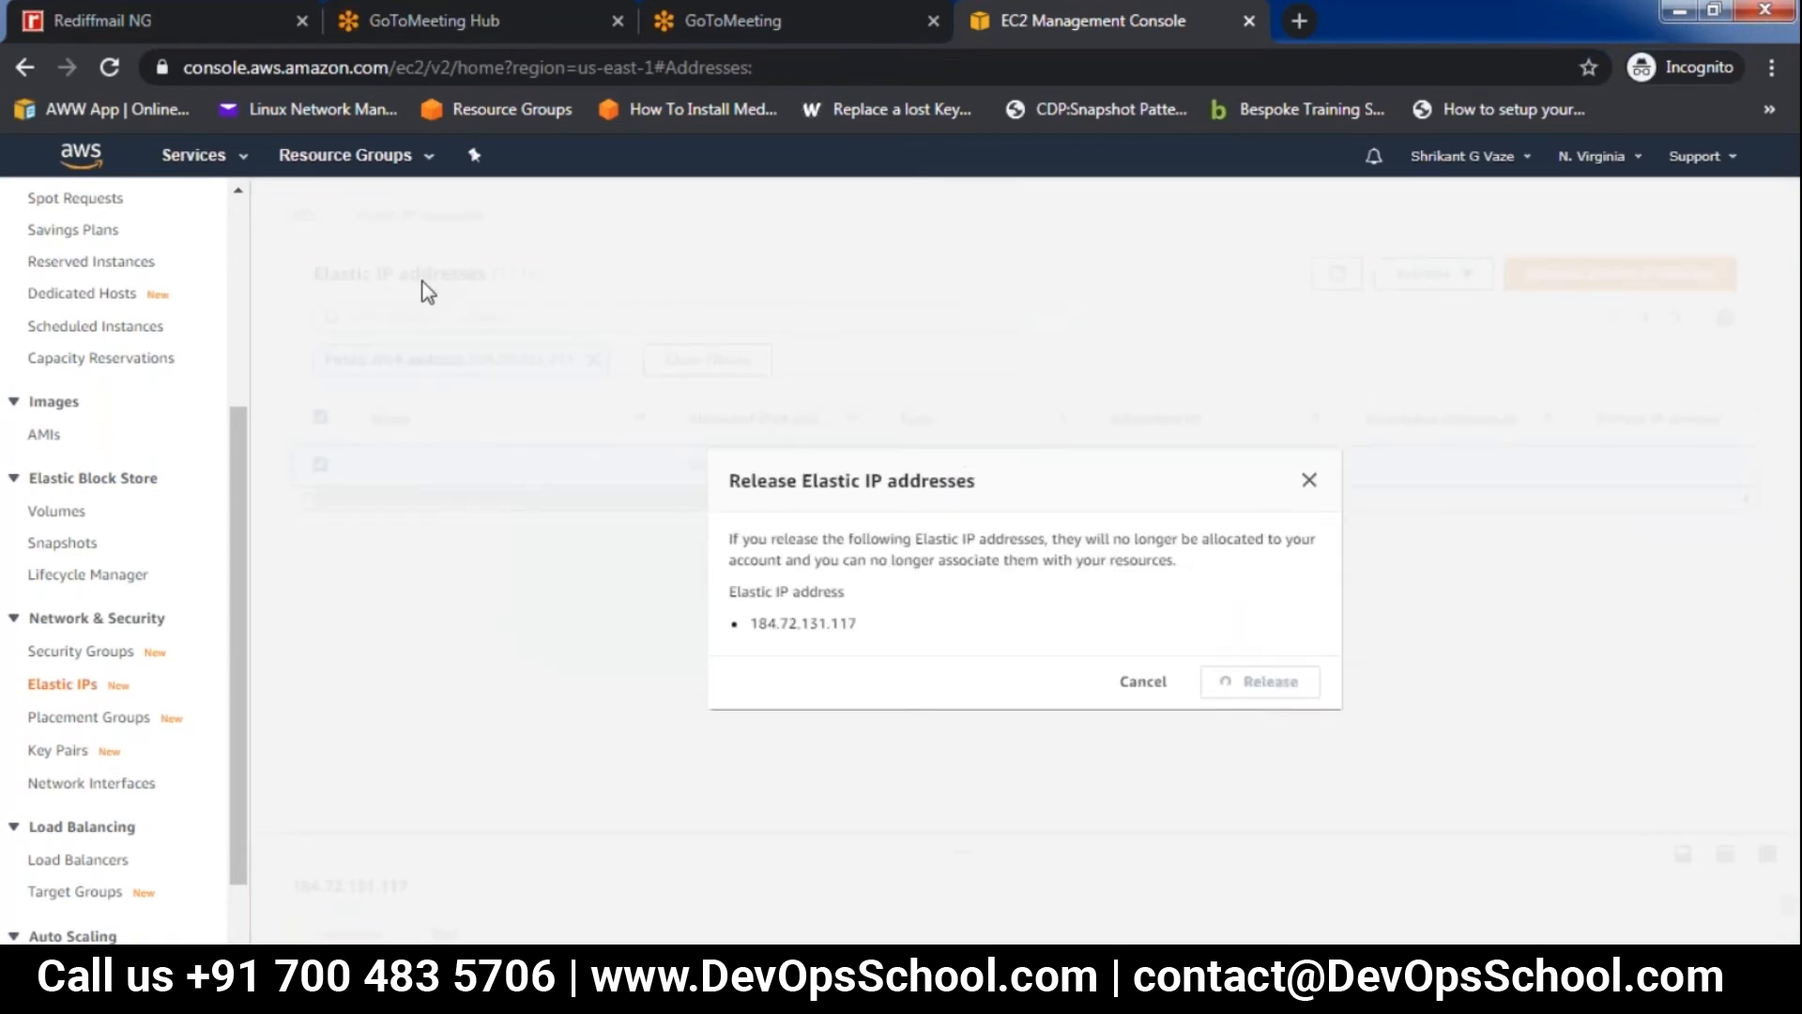
Open the IAM service and attach the PowerUserAccess managed policy to the admin group
{"action": "left_click", "coordinate": [203, 156]}
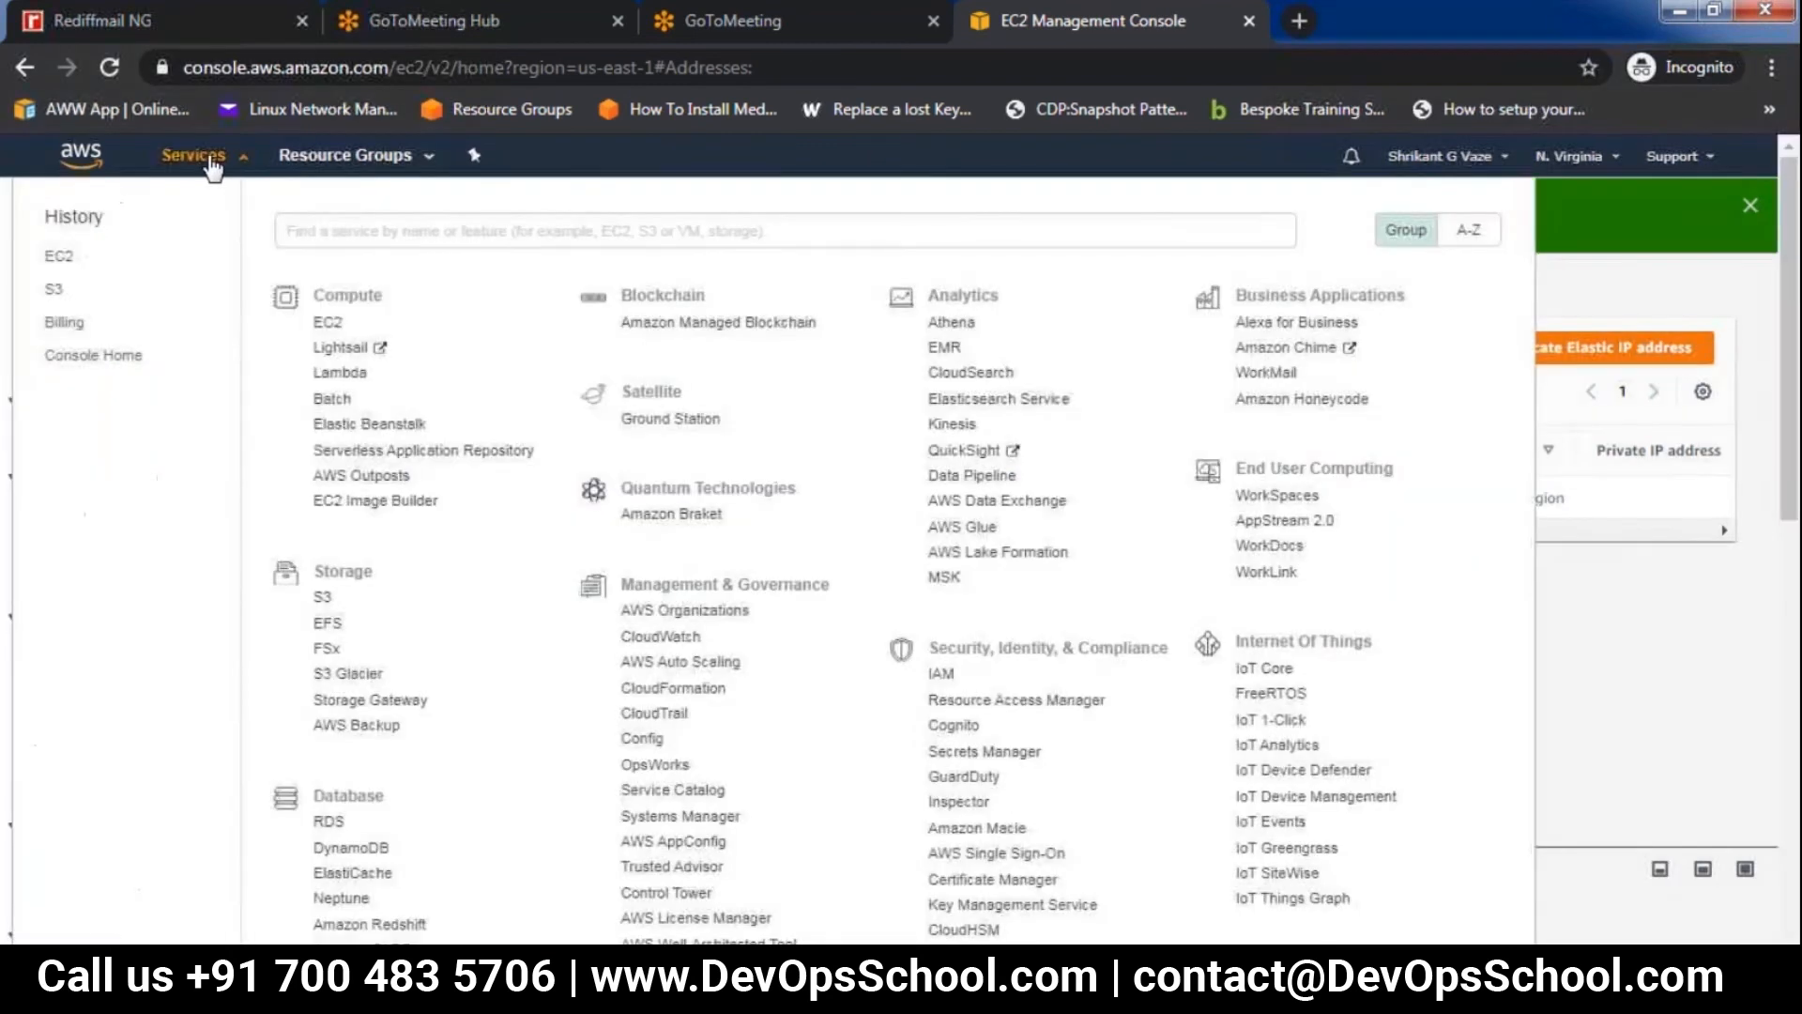
{"action": "type", "text": "iam"}
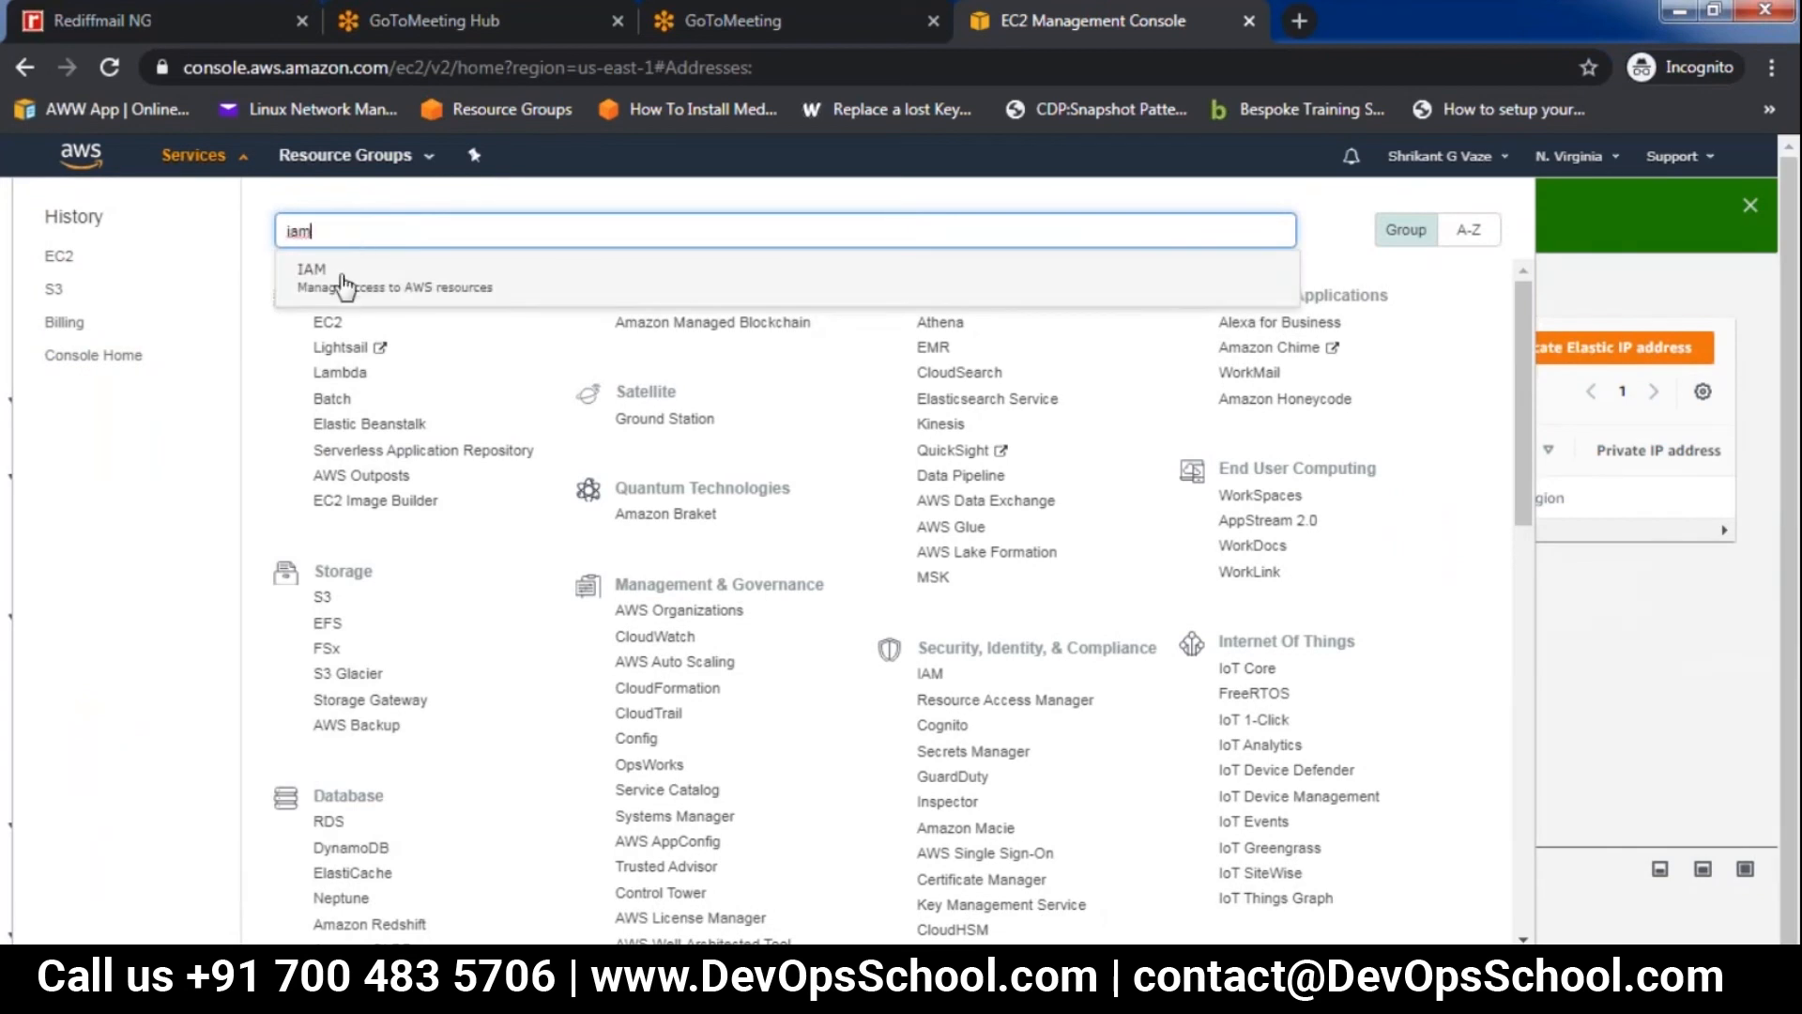
{"action": "left_click", "coordinate": [344, 281]}
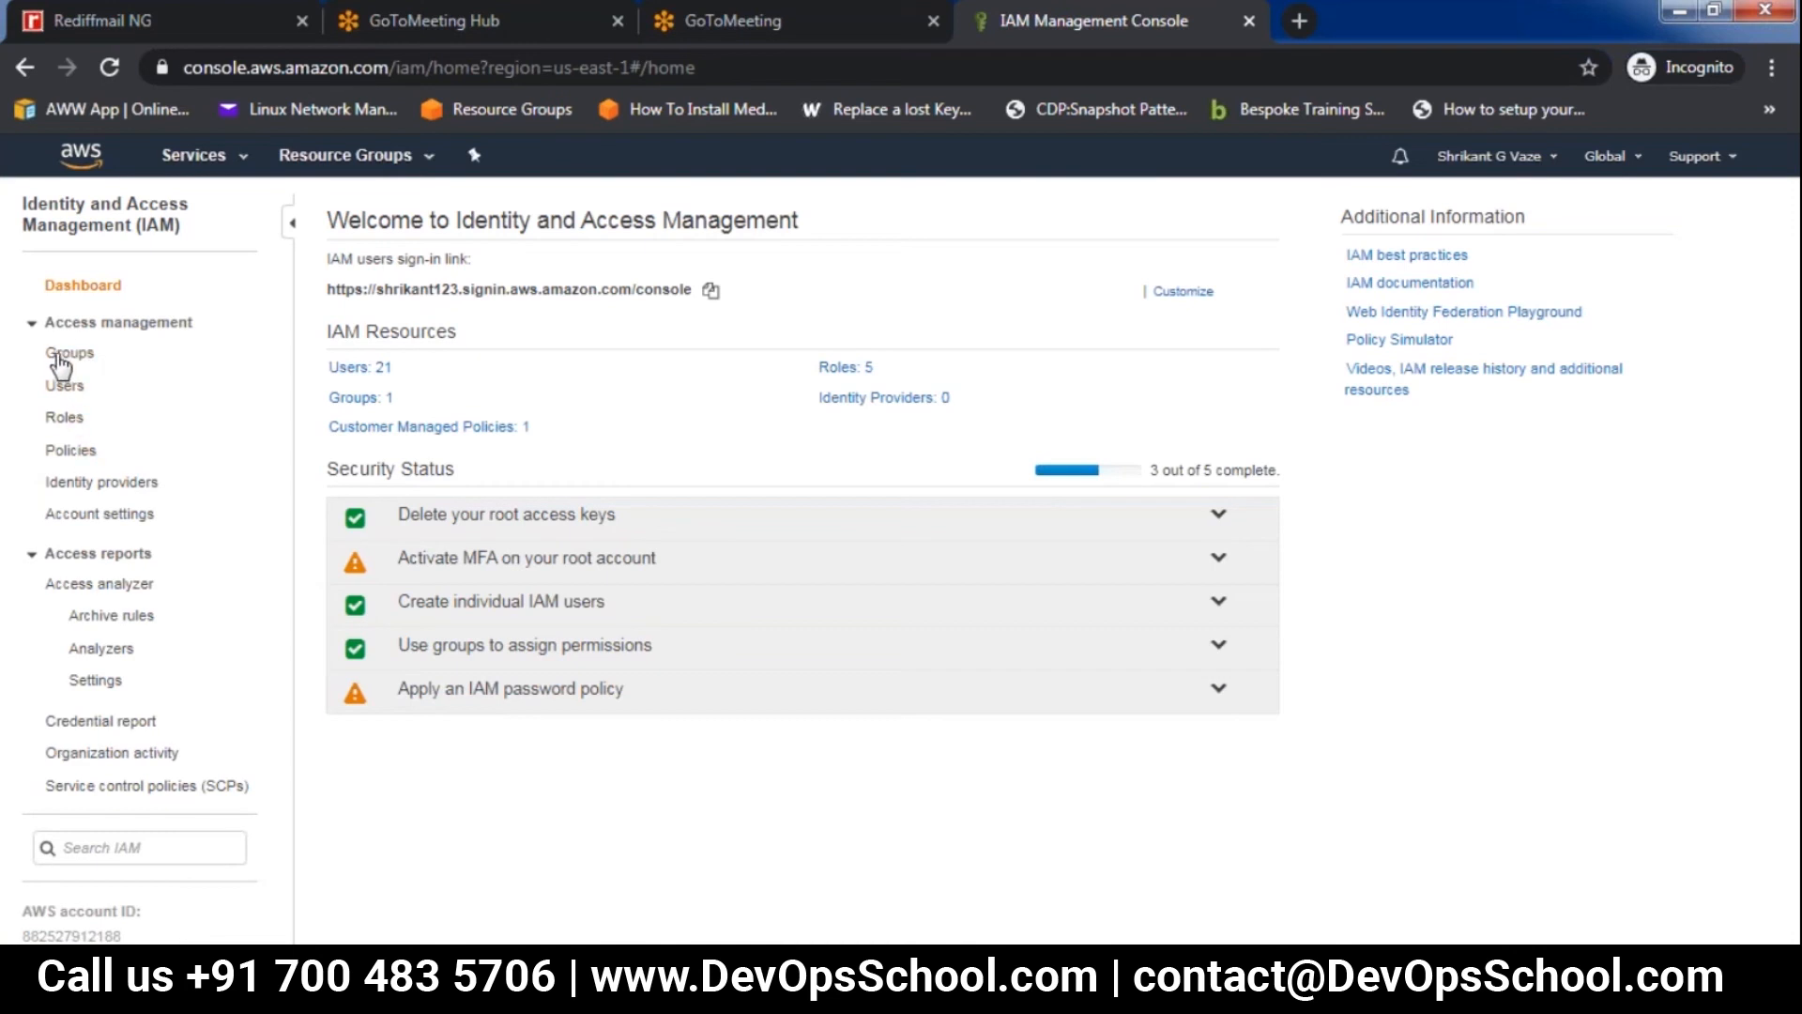
{"action": "left_click", "coordinate": [61, 357]}
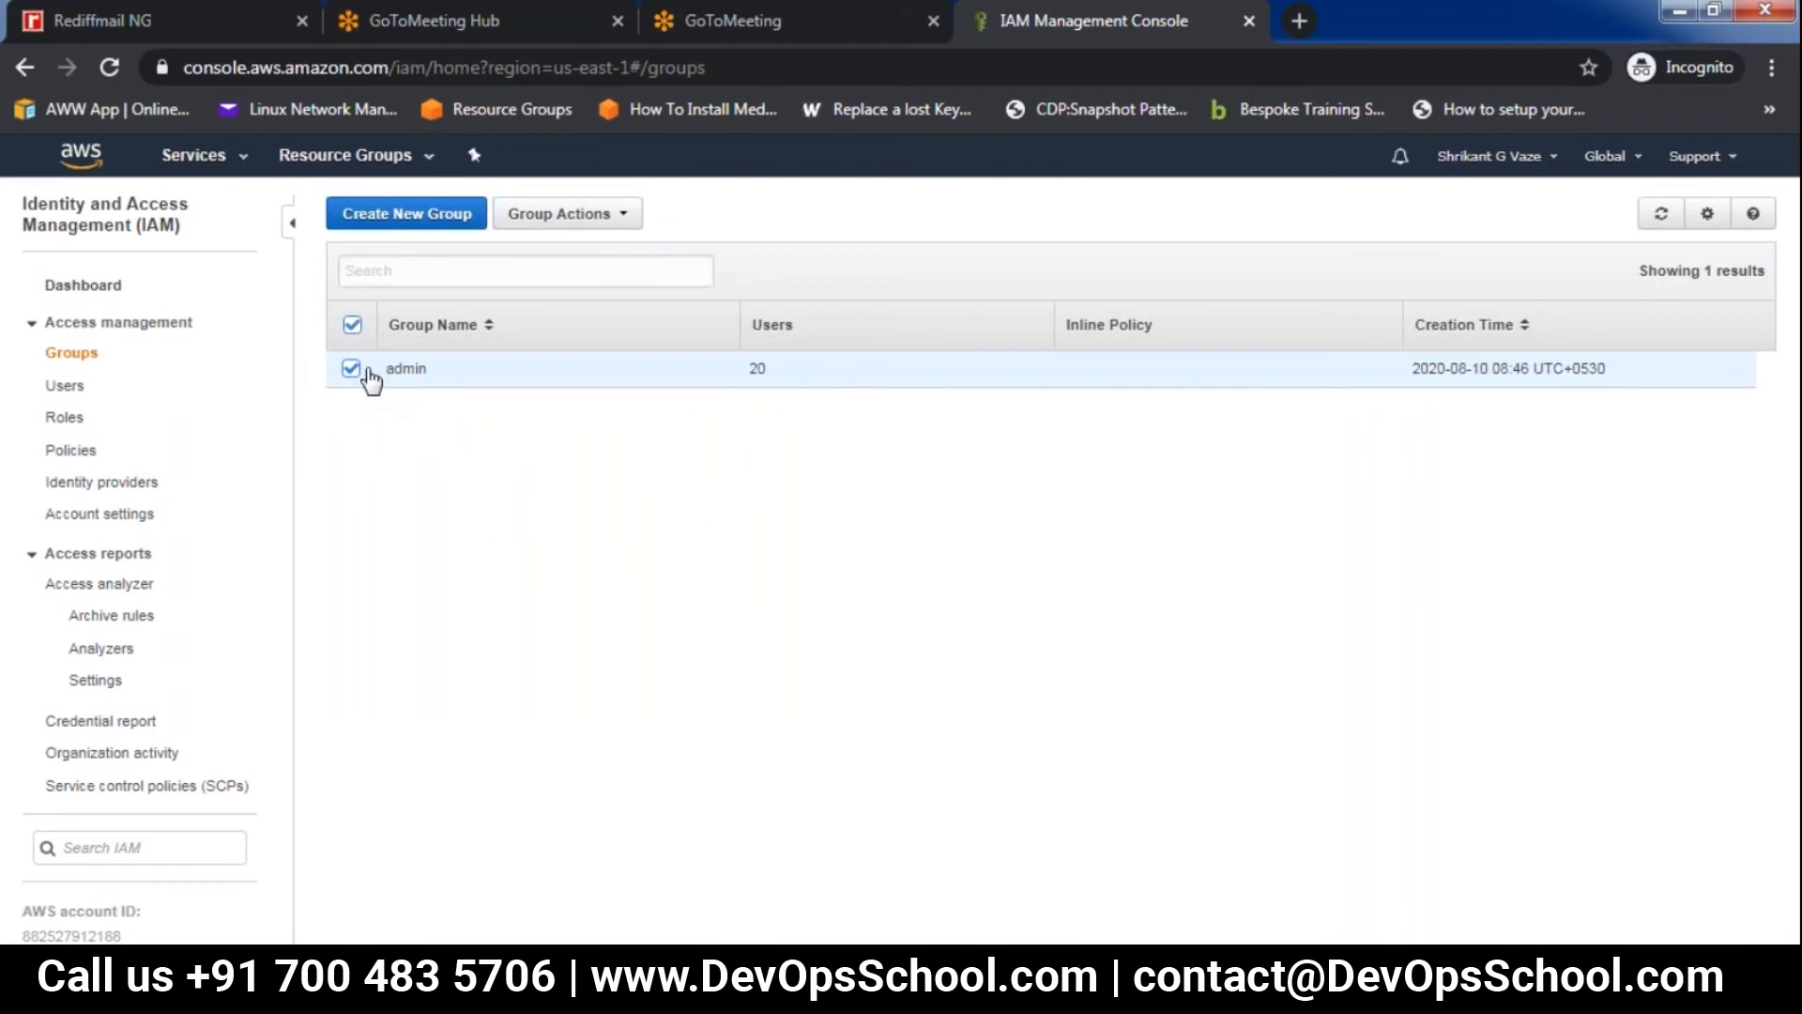
{"action": "left_click", "coordinate": [405, 369]}
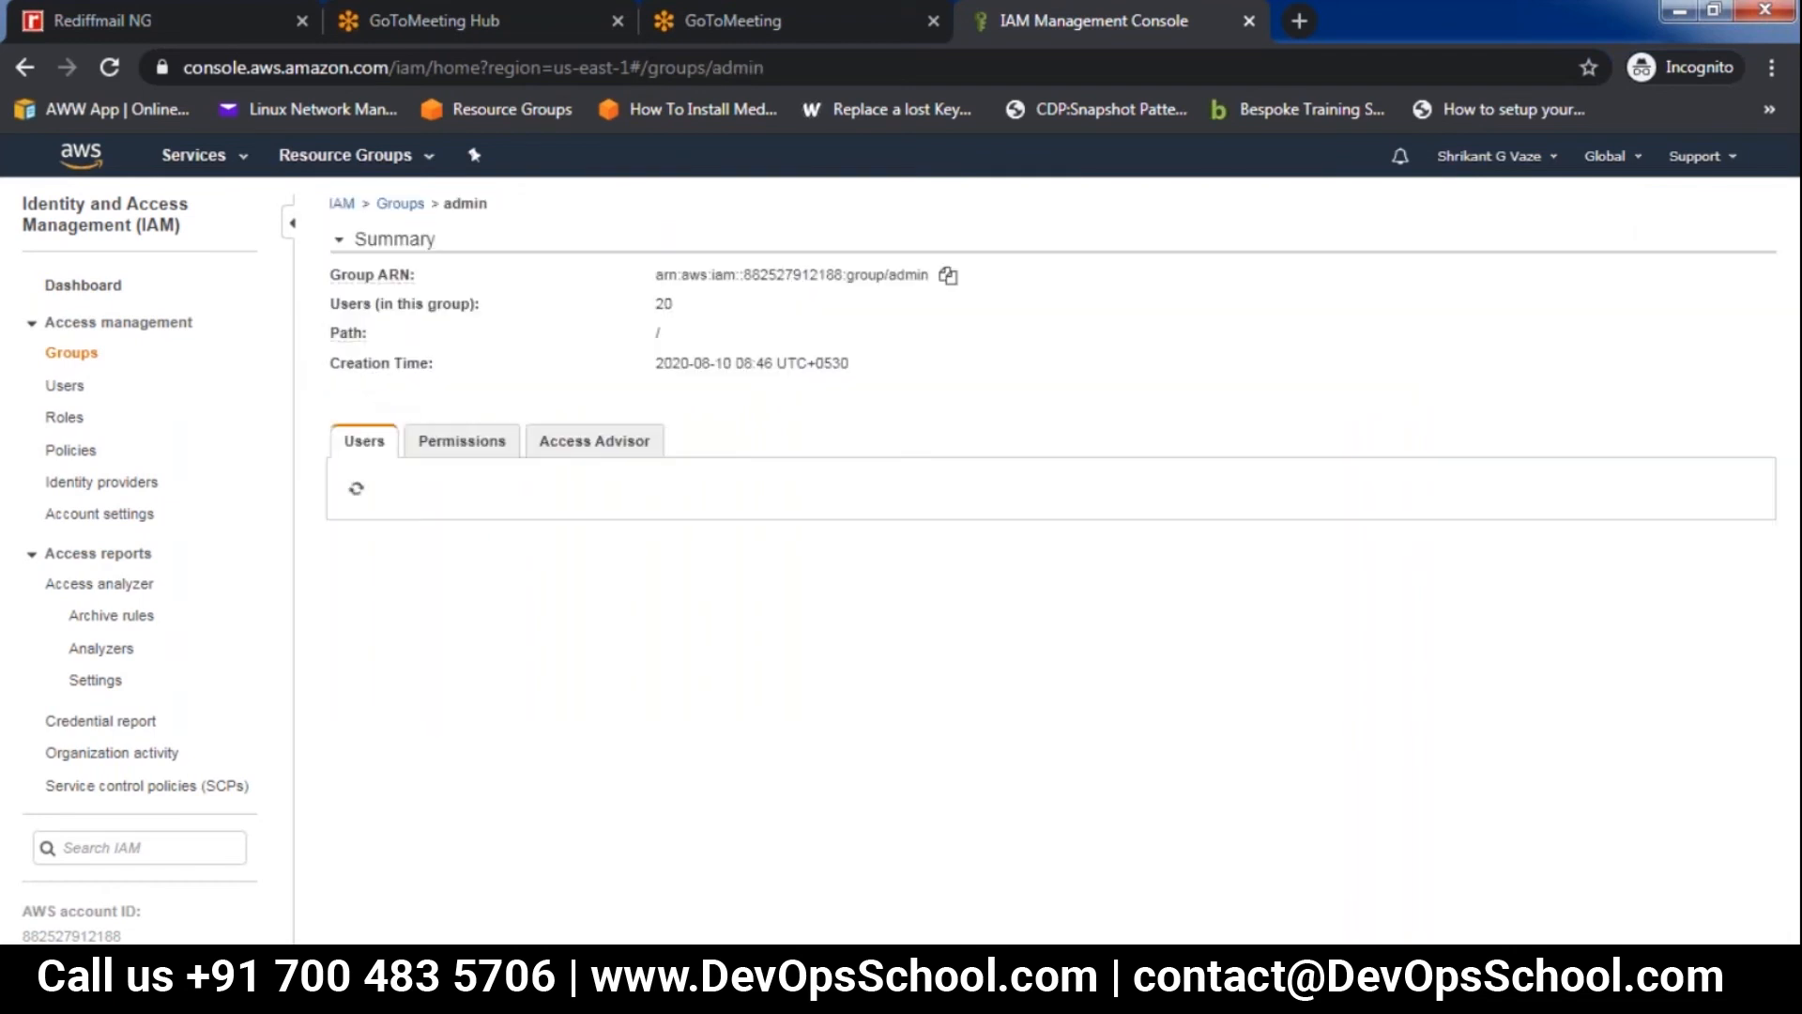
{"action": "left_click", "coordinate": [470, 442]}
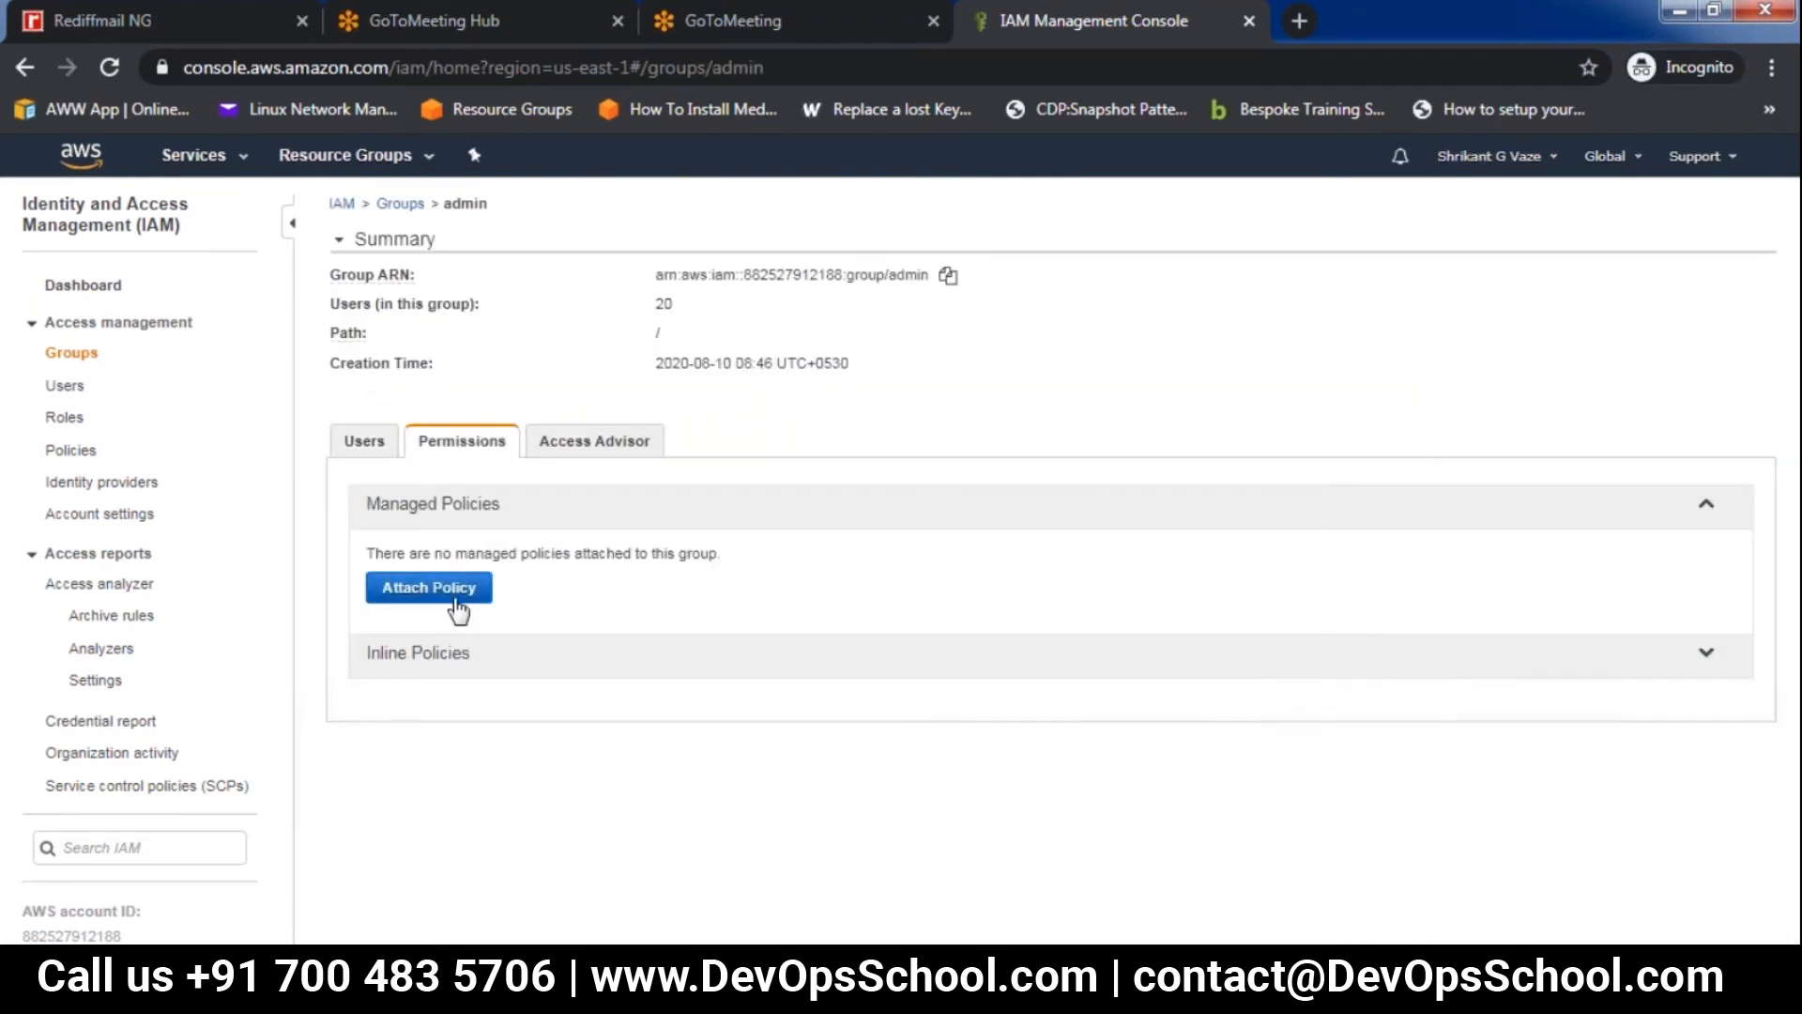
{"action": "left_click", "coordinate": [451, 587]}
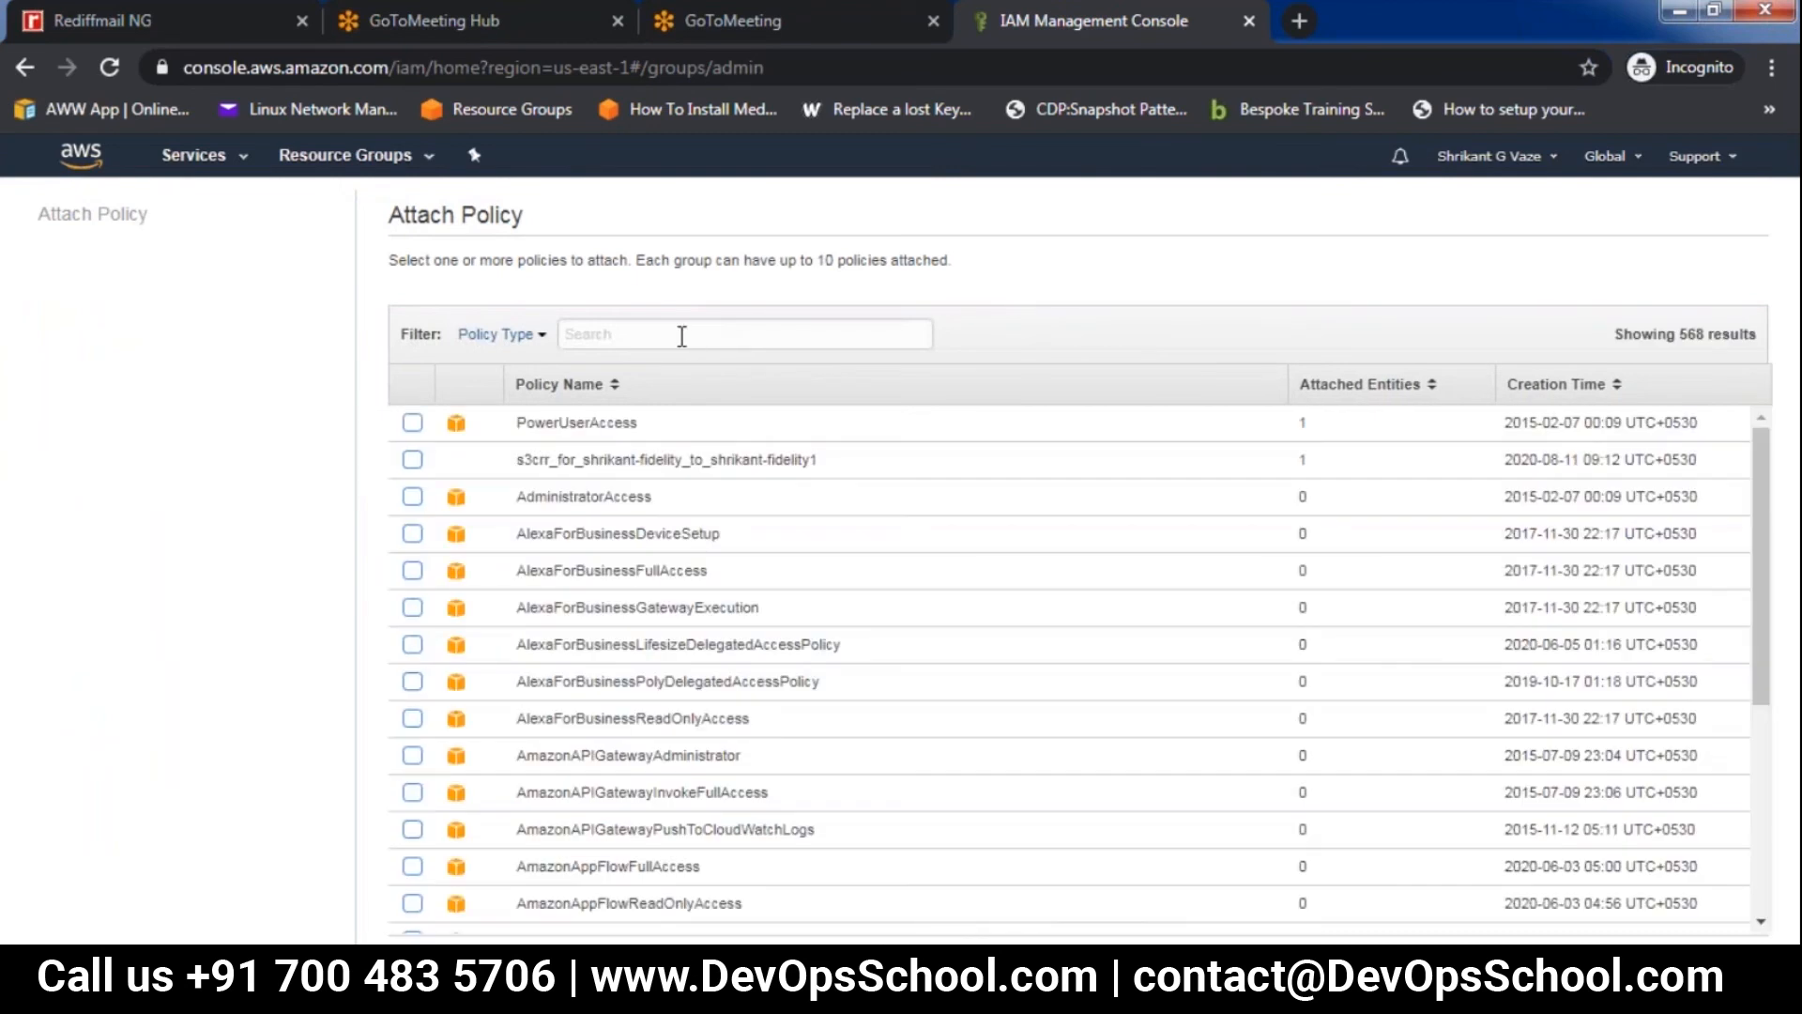
{"action": "left_click", "coordinate": [412, 424]}
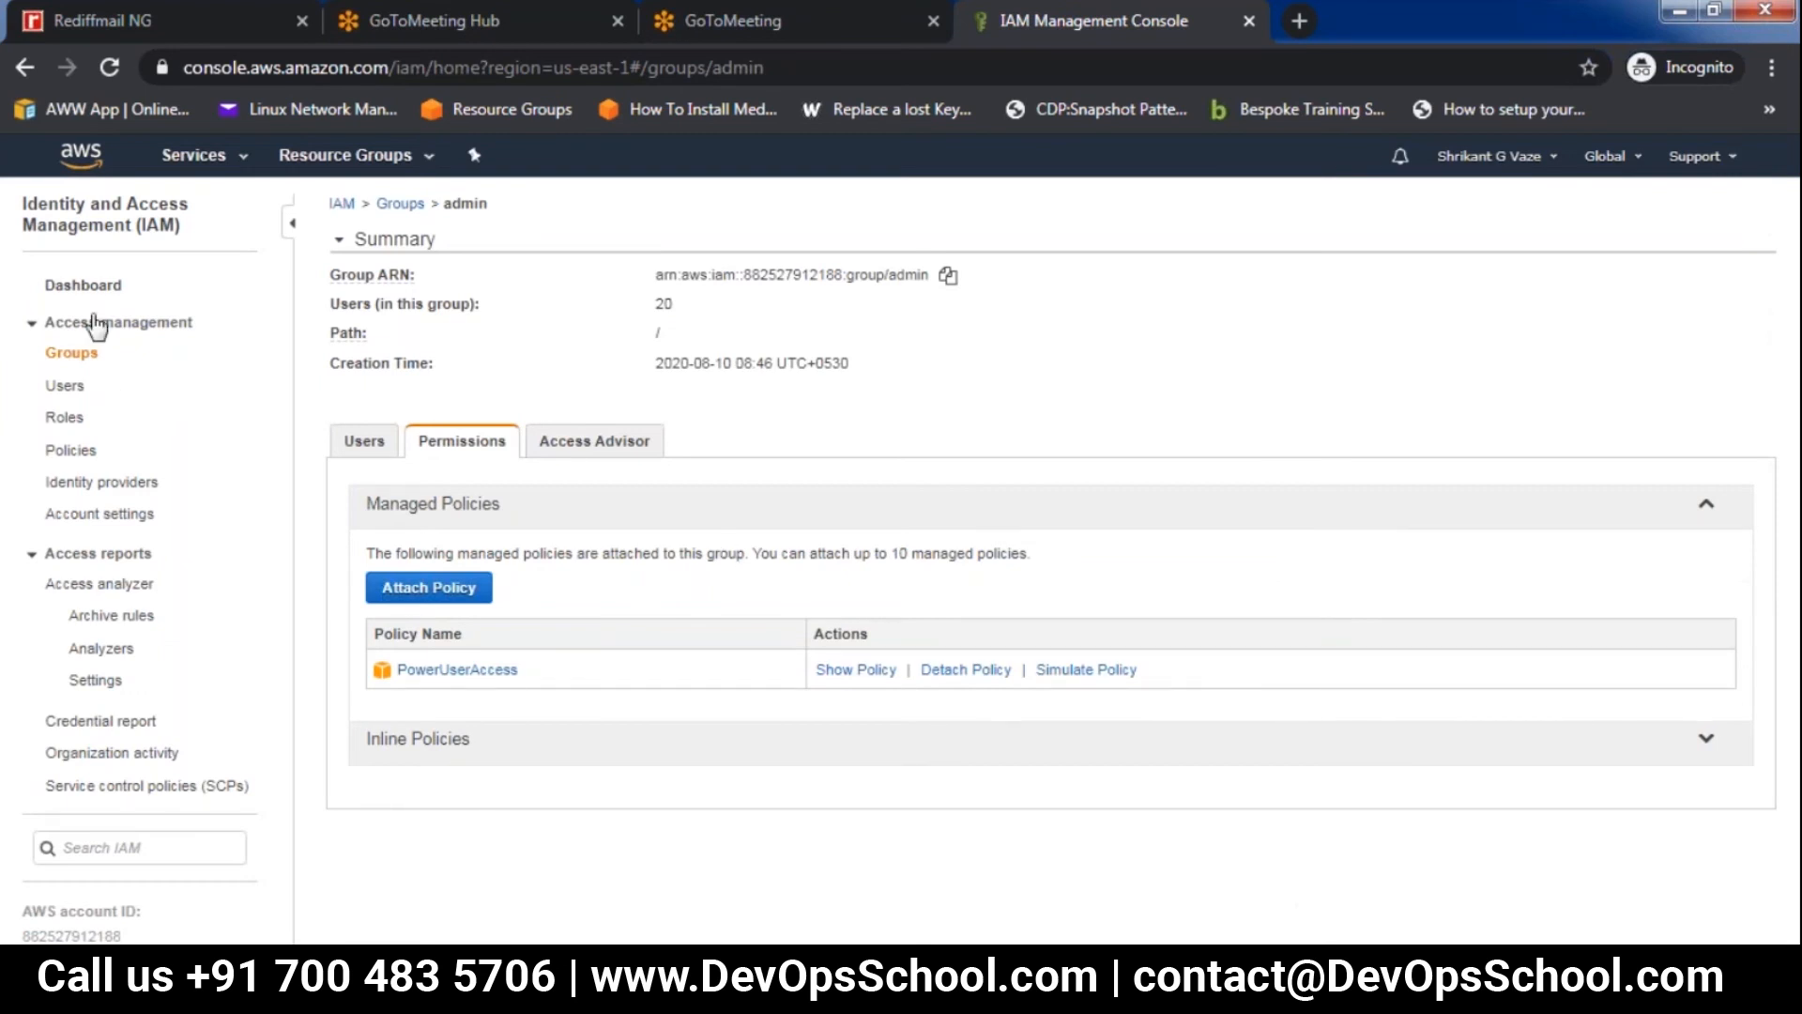
Return to the IAM dashboard and copy the IAM users sign-in link
{"action": "left_click", "coordinate": [92, 286]}
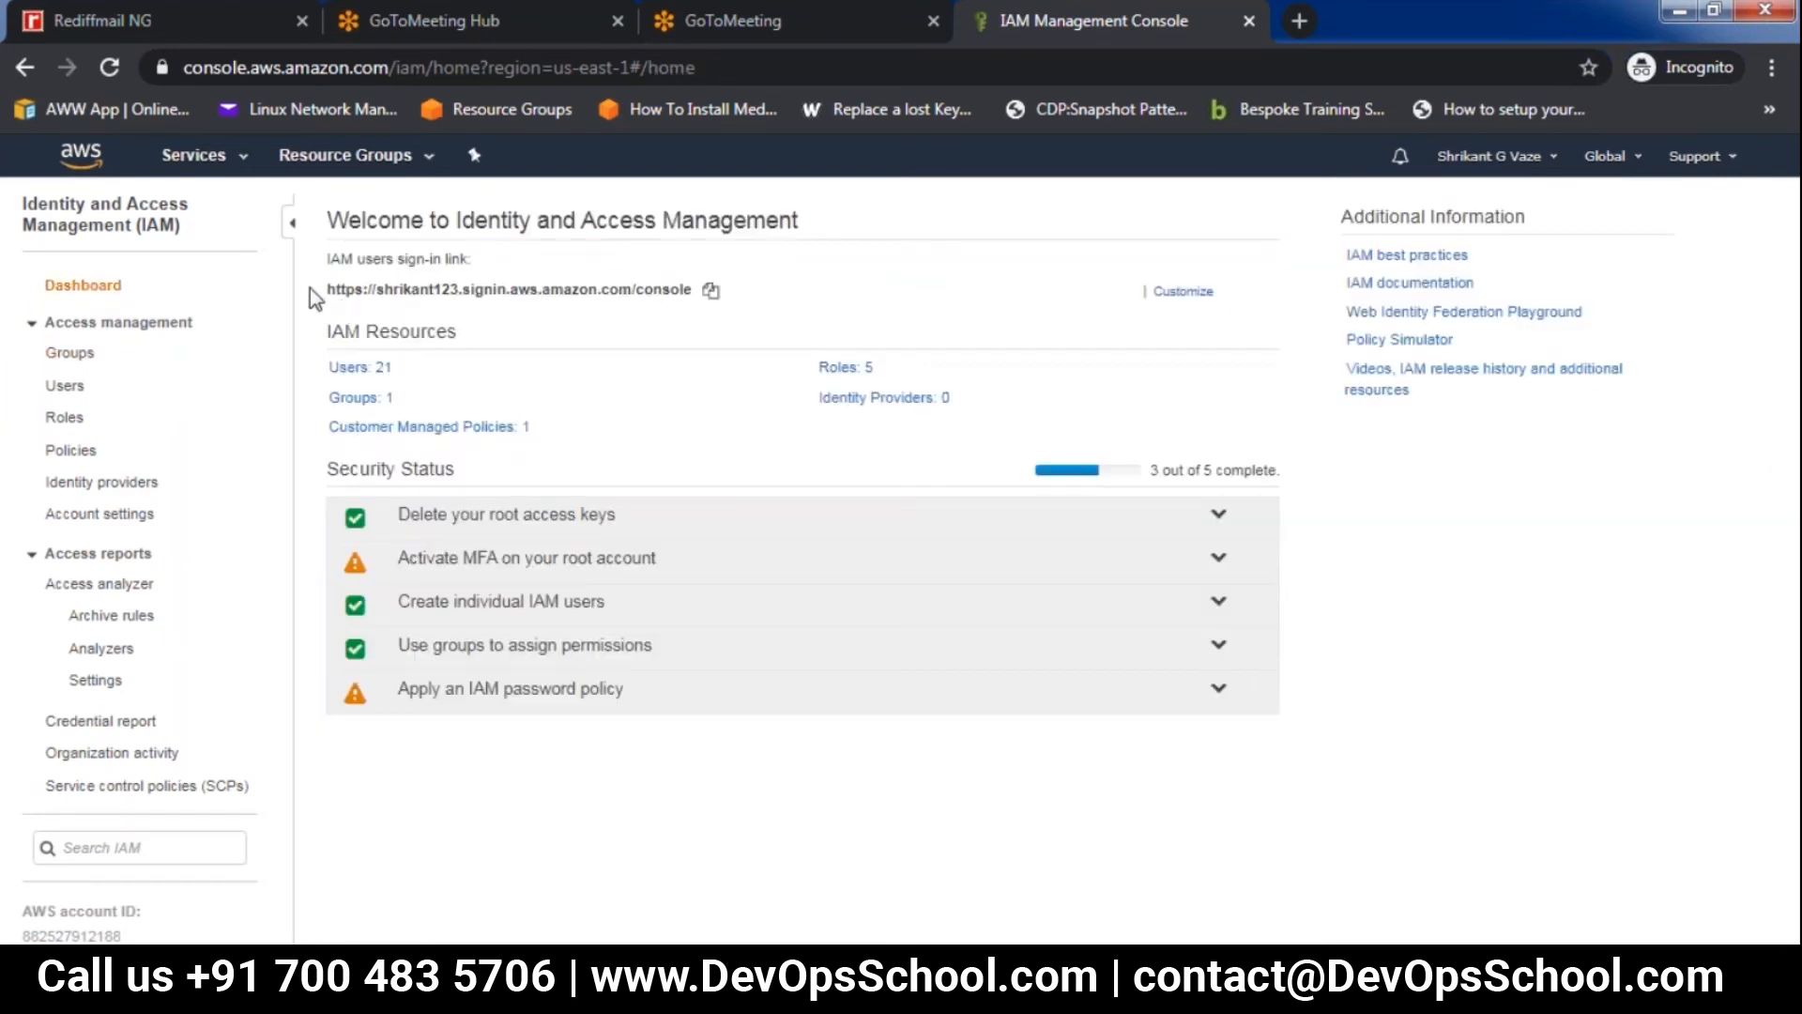
{"action": "left_click", "coordinate": [714, 296]}
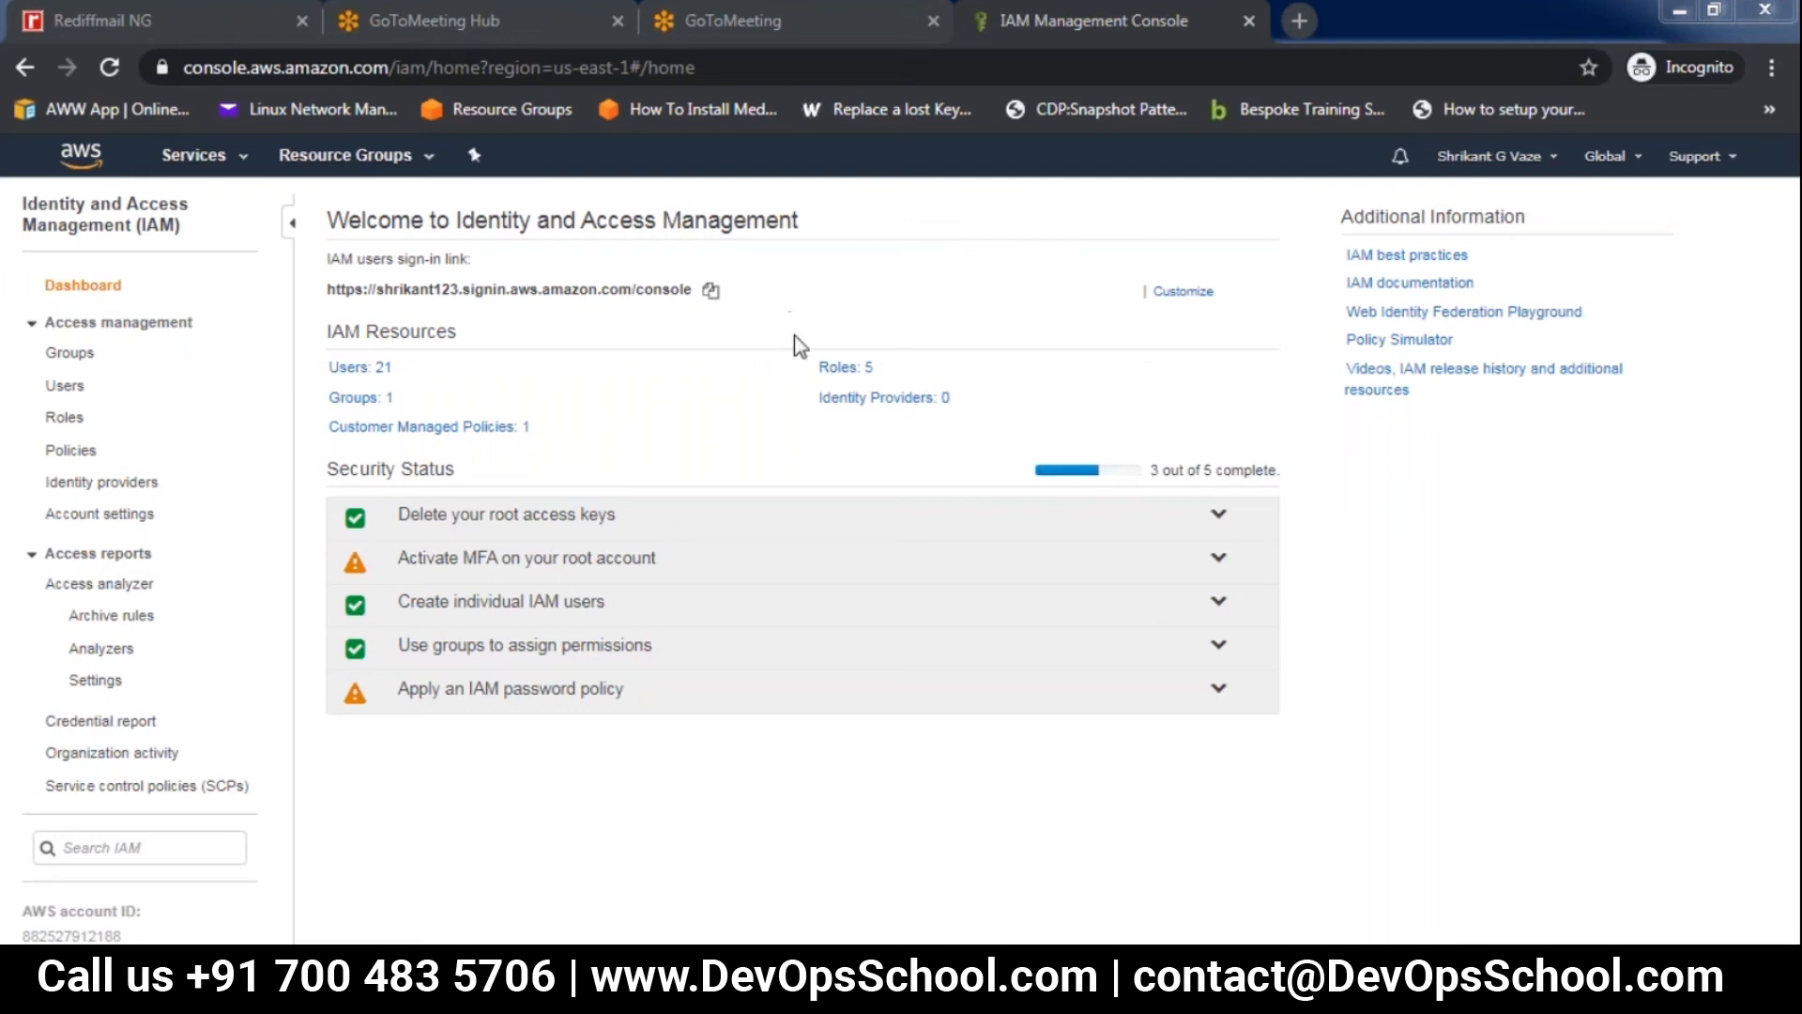
Go to the EC2 service's running instances and start launching a new instance
{"action": "left_click", "coordinate": [193, 155]}
{"action": "left_click", "coordinate": [325, 324]}
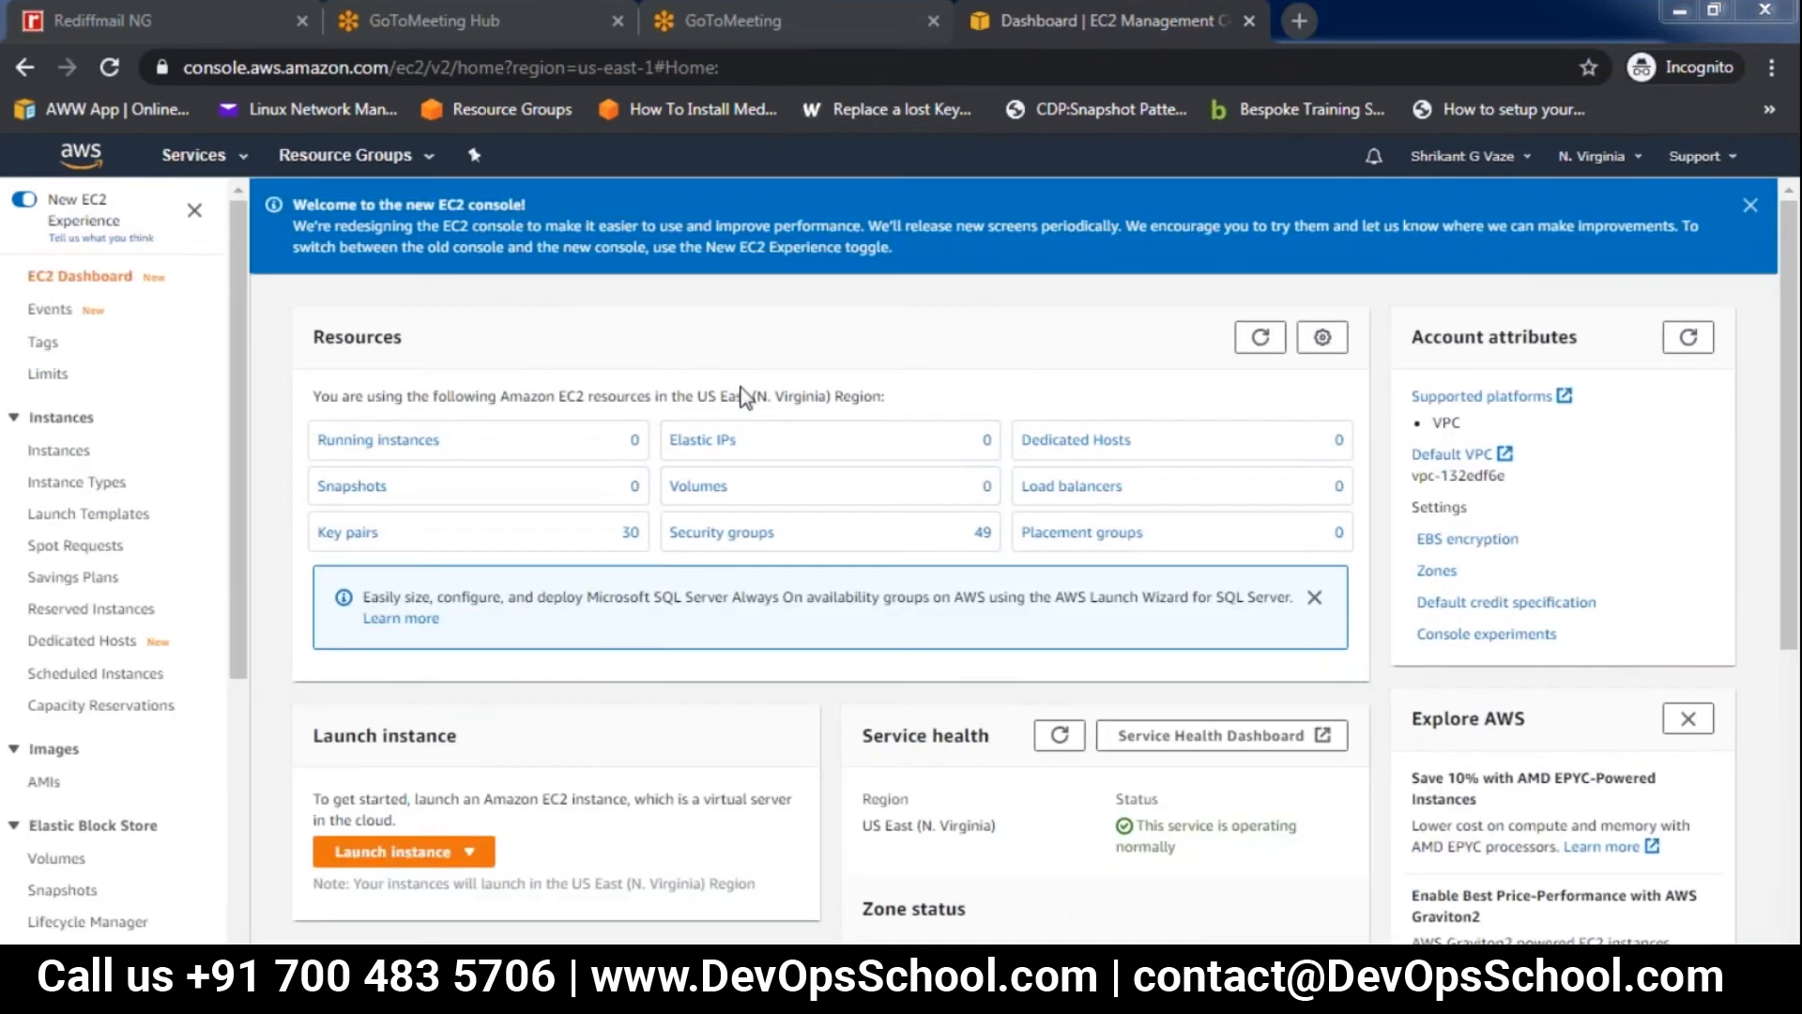
{"action": "left_click", "coordinate": [393, 442]}
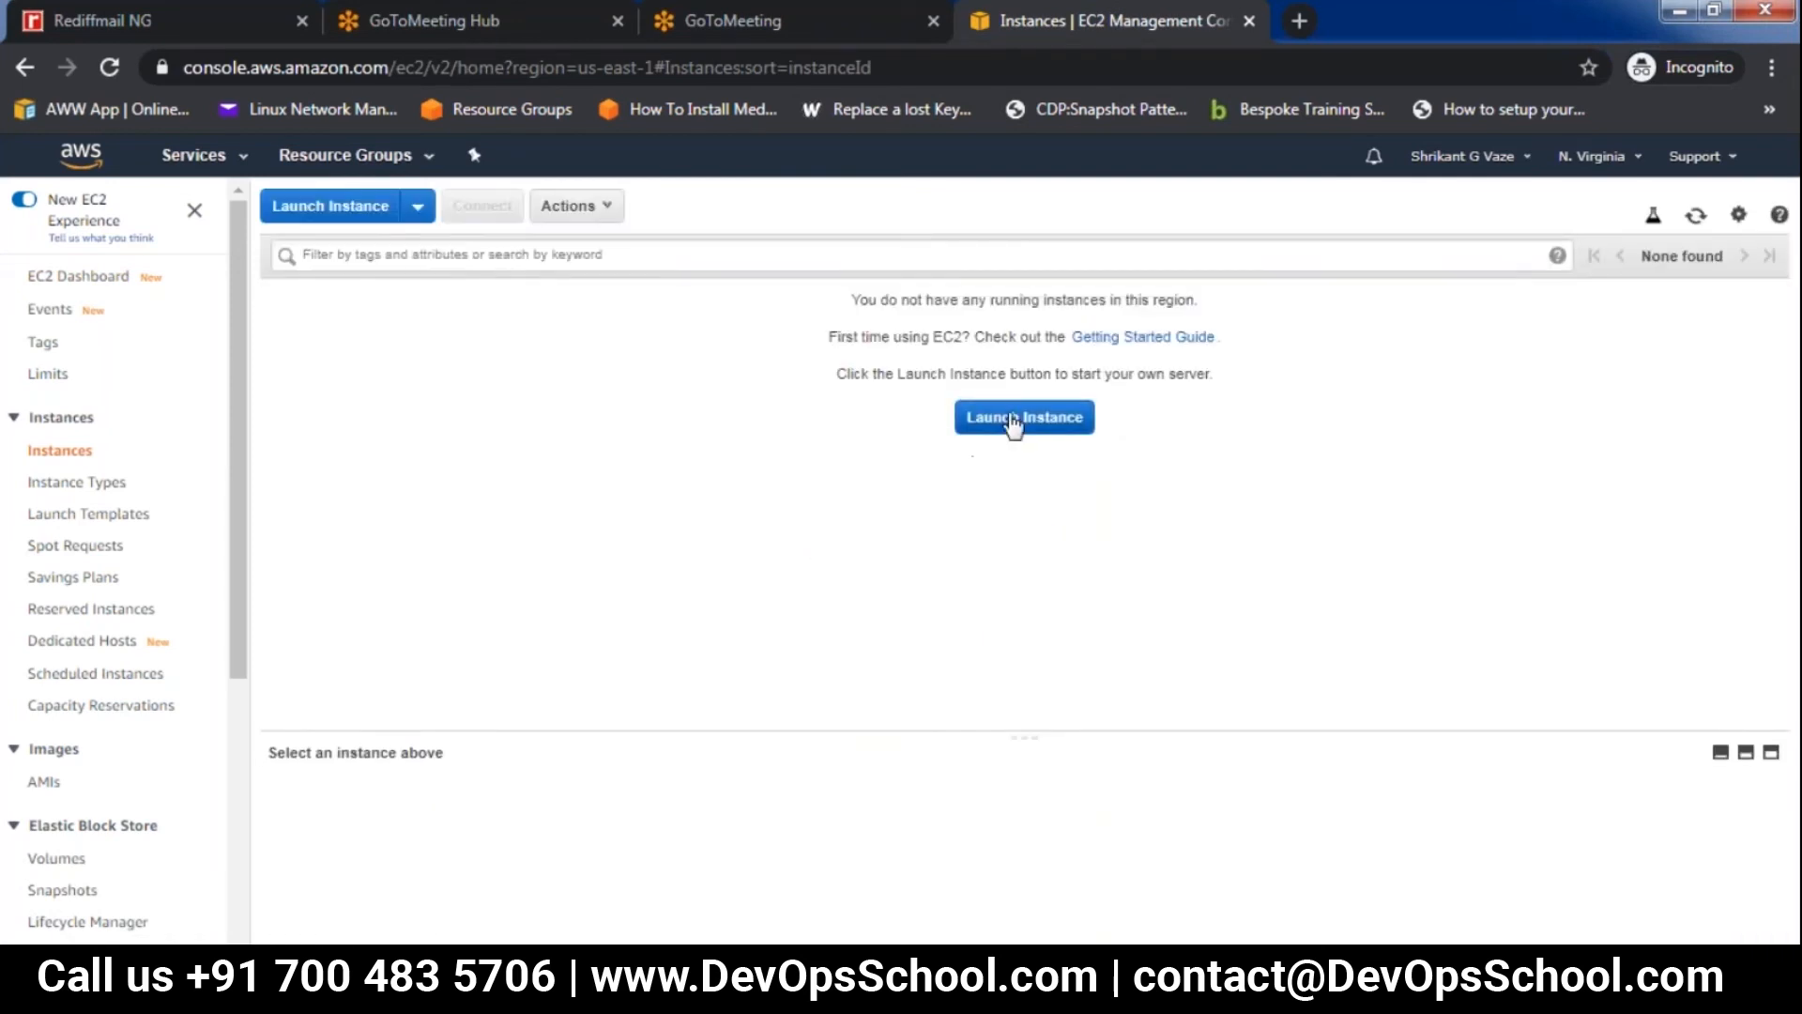
{"action": "left_click", "coordinate": [1020, 419]}
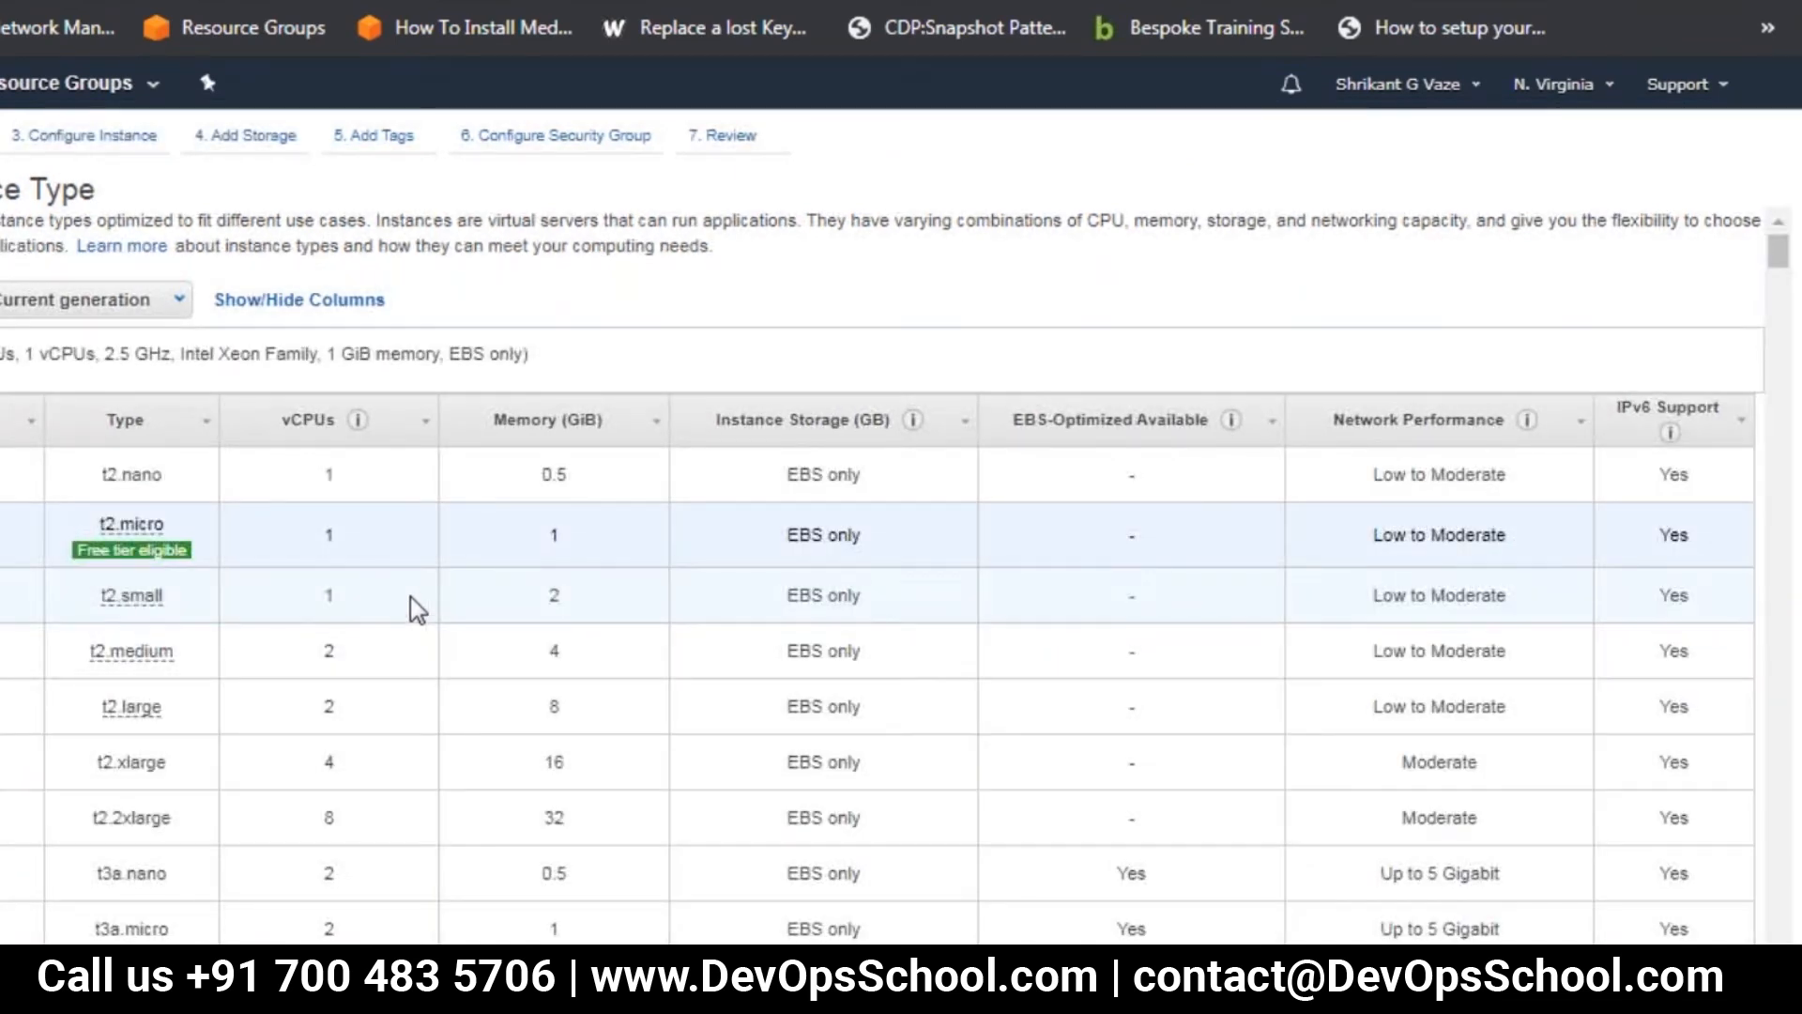
In the instance details, begin the user data script with the line #!/bin/bash
{"action": "left_click", "coordinate": [103, 143]}
{"action": "scroll", "coordinate": [747, 530], "scroll_direction": "down", "scroll_amount": 5}
{"action": "left_click", "coordinate": [97, 905]}
{"action": "type", "text": "#!/b"}
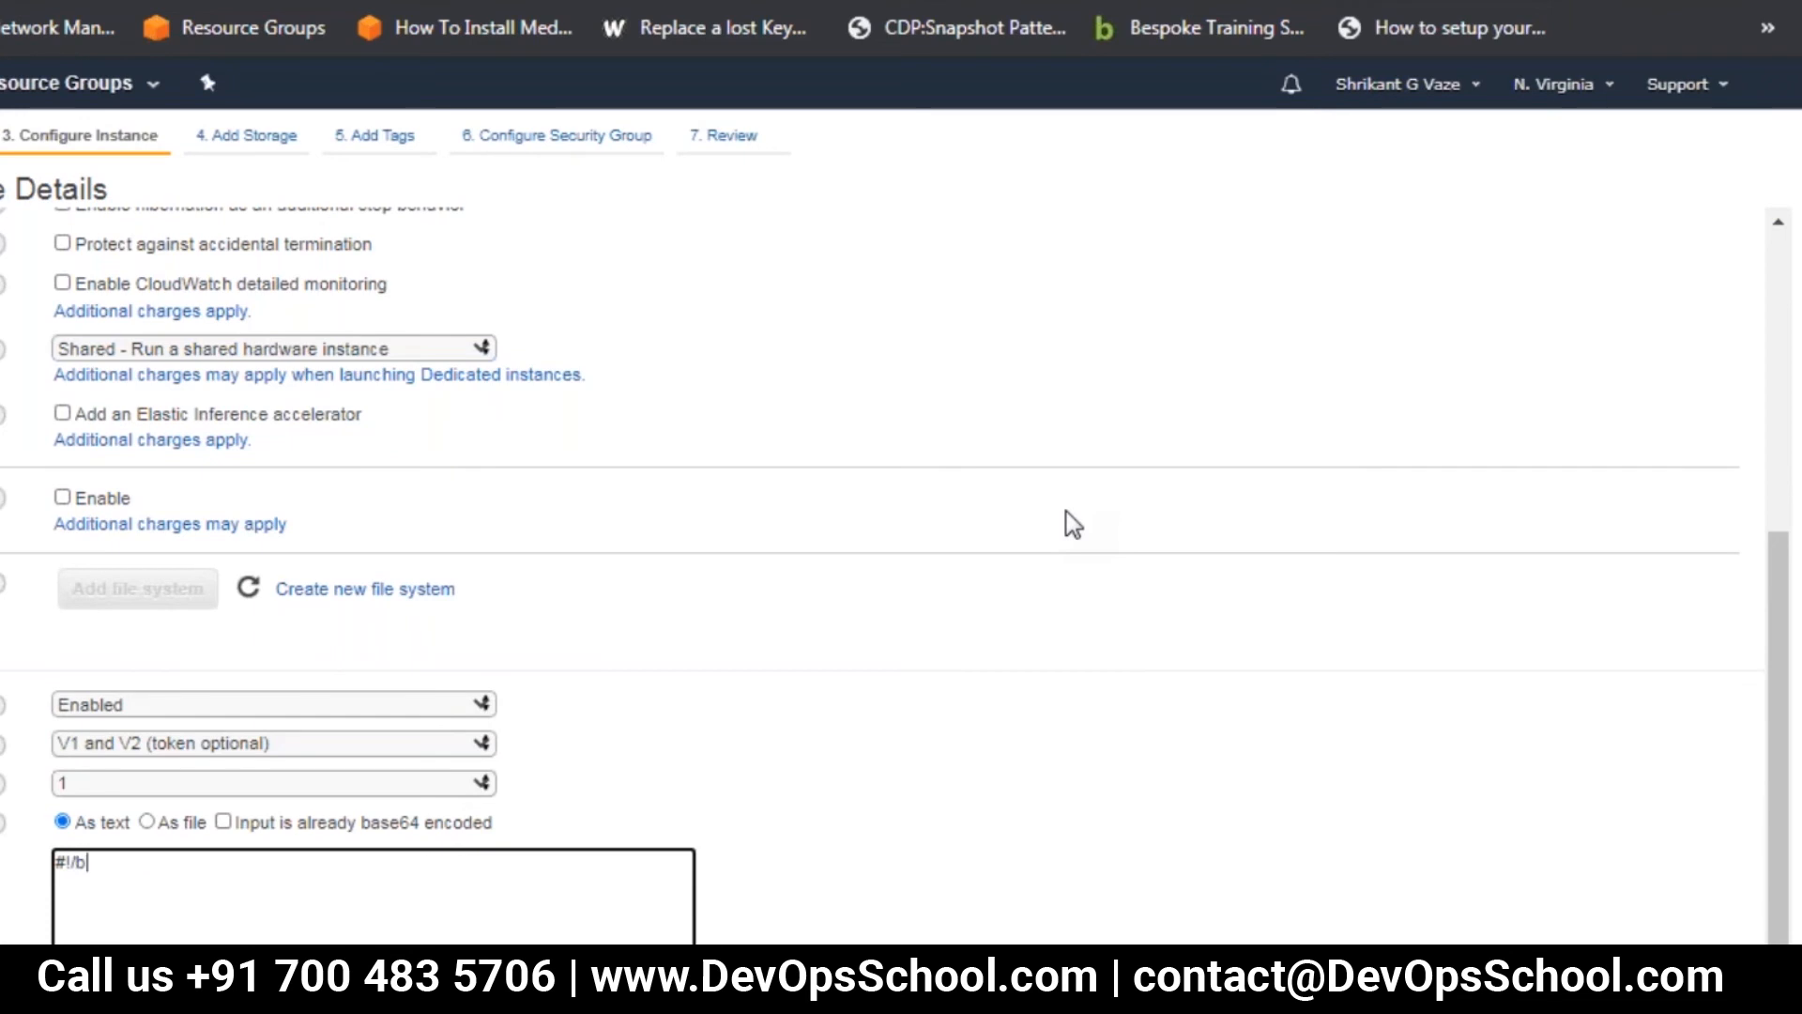
{"action": "type", "text": "in/bash"}
Set the instance's subnet to the default subnet in us-east-1a
{"action": "scroll", "coordinate": [732, 487], "scroll_direction": "up", "scroll_amount": 1}
{"action": "scroll", "coordinate": [254, 450], "scroll_direction": "up", "scroll_amount": 3}
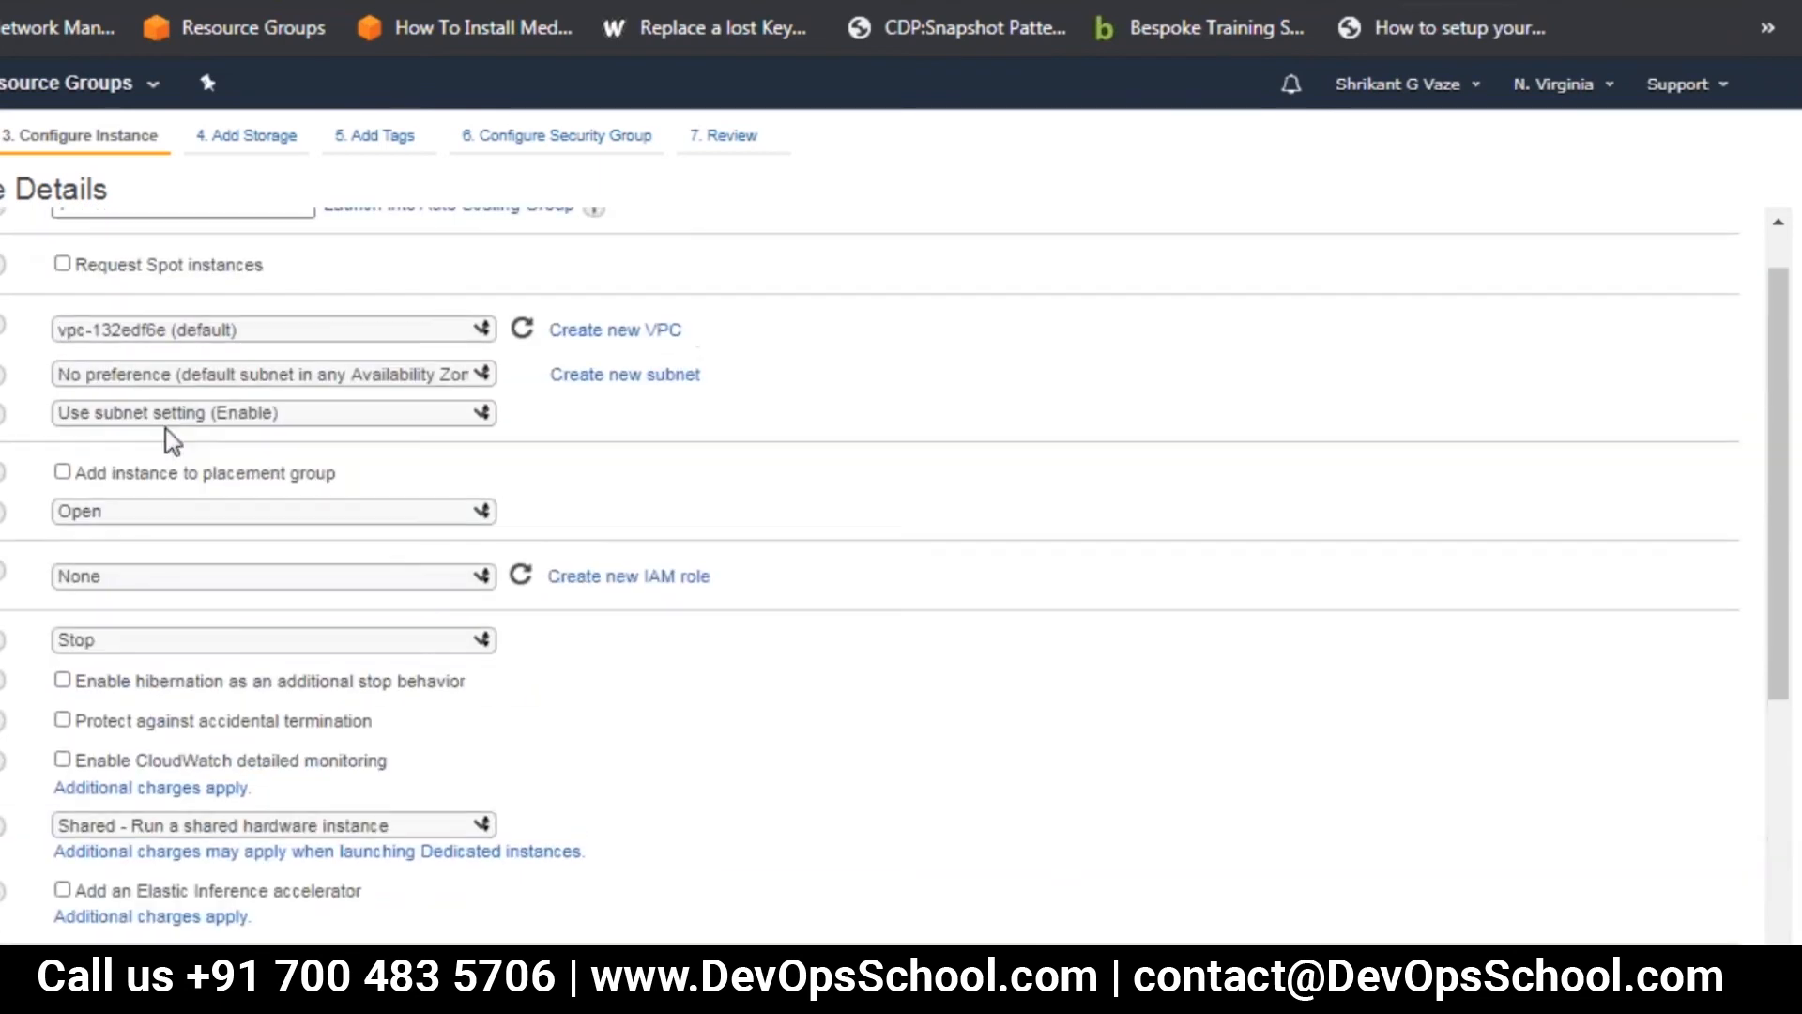
{"action": "left_click", "coordinate": [430, 374]}
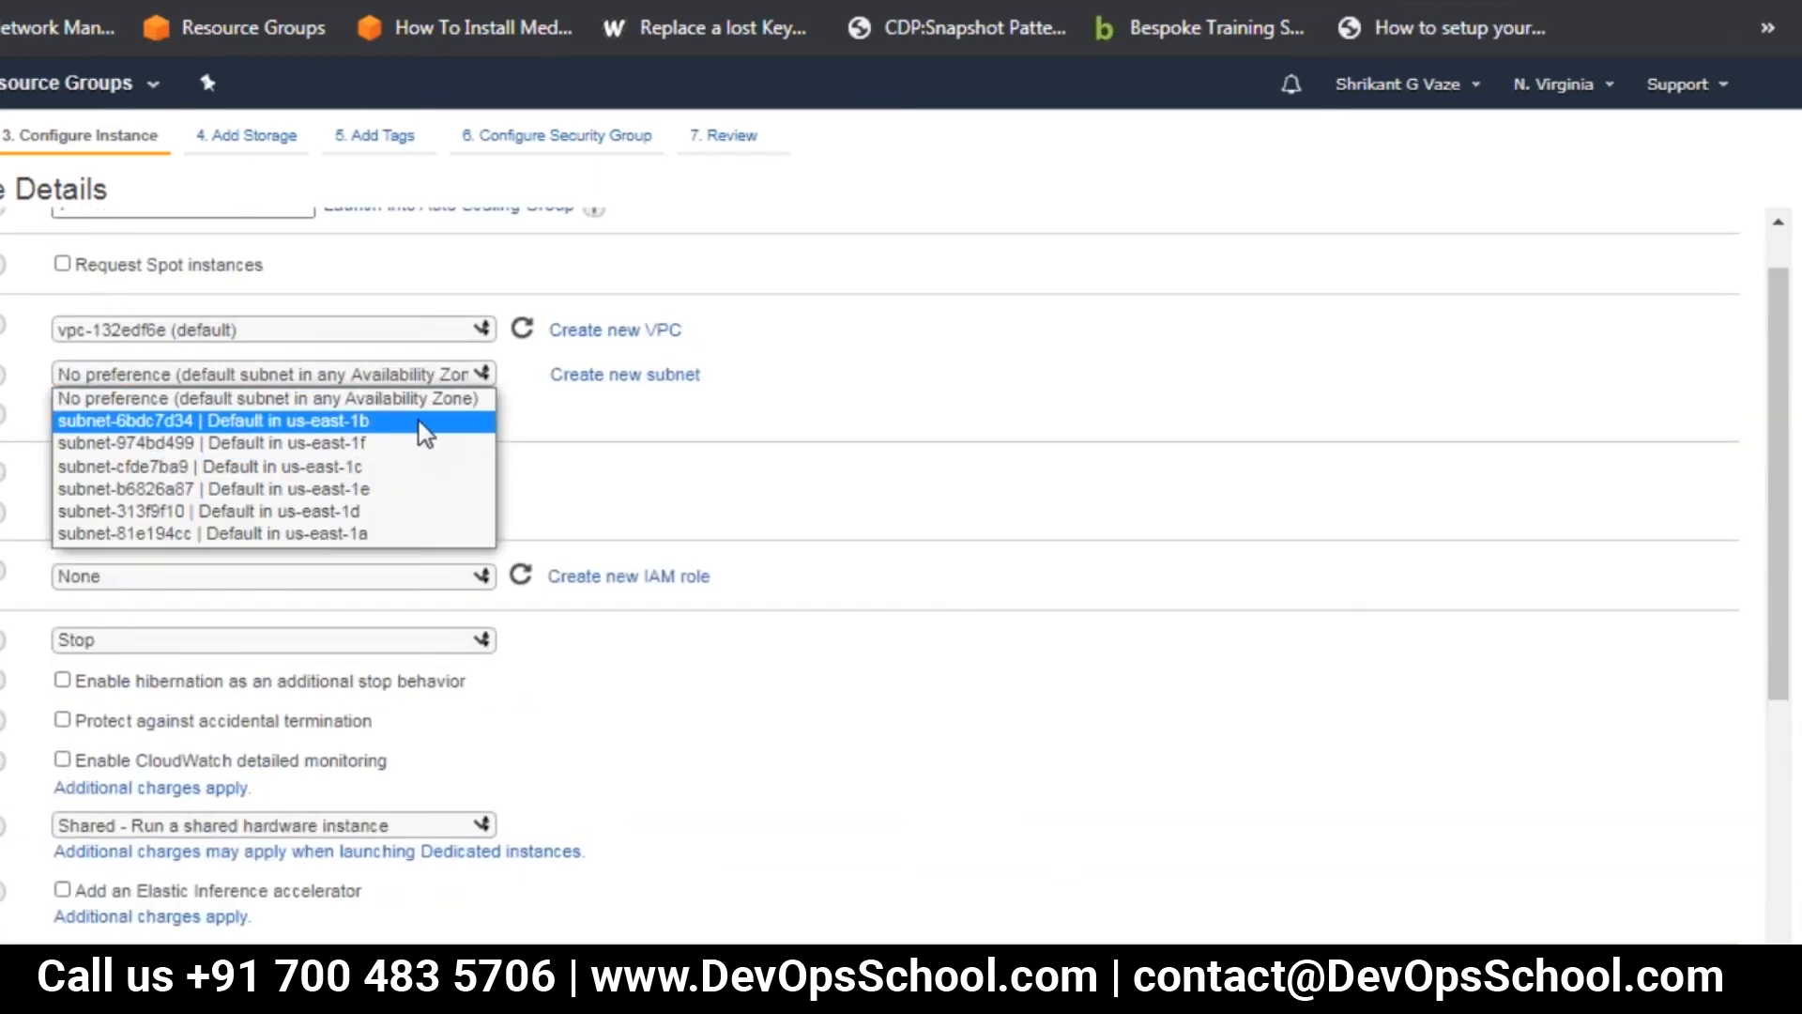
{"action": "left_click", "coordinate": [379, 533]}
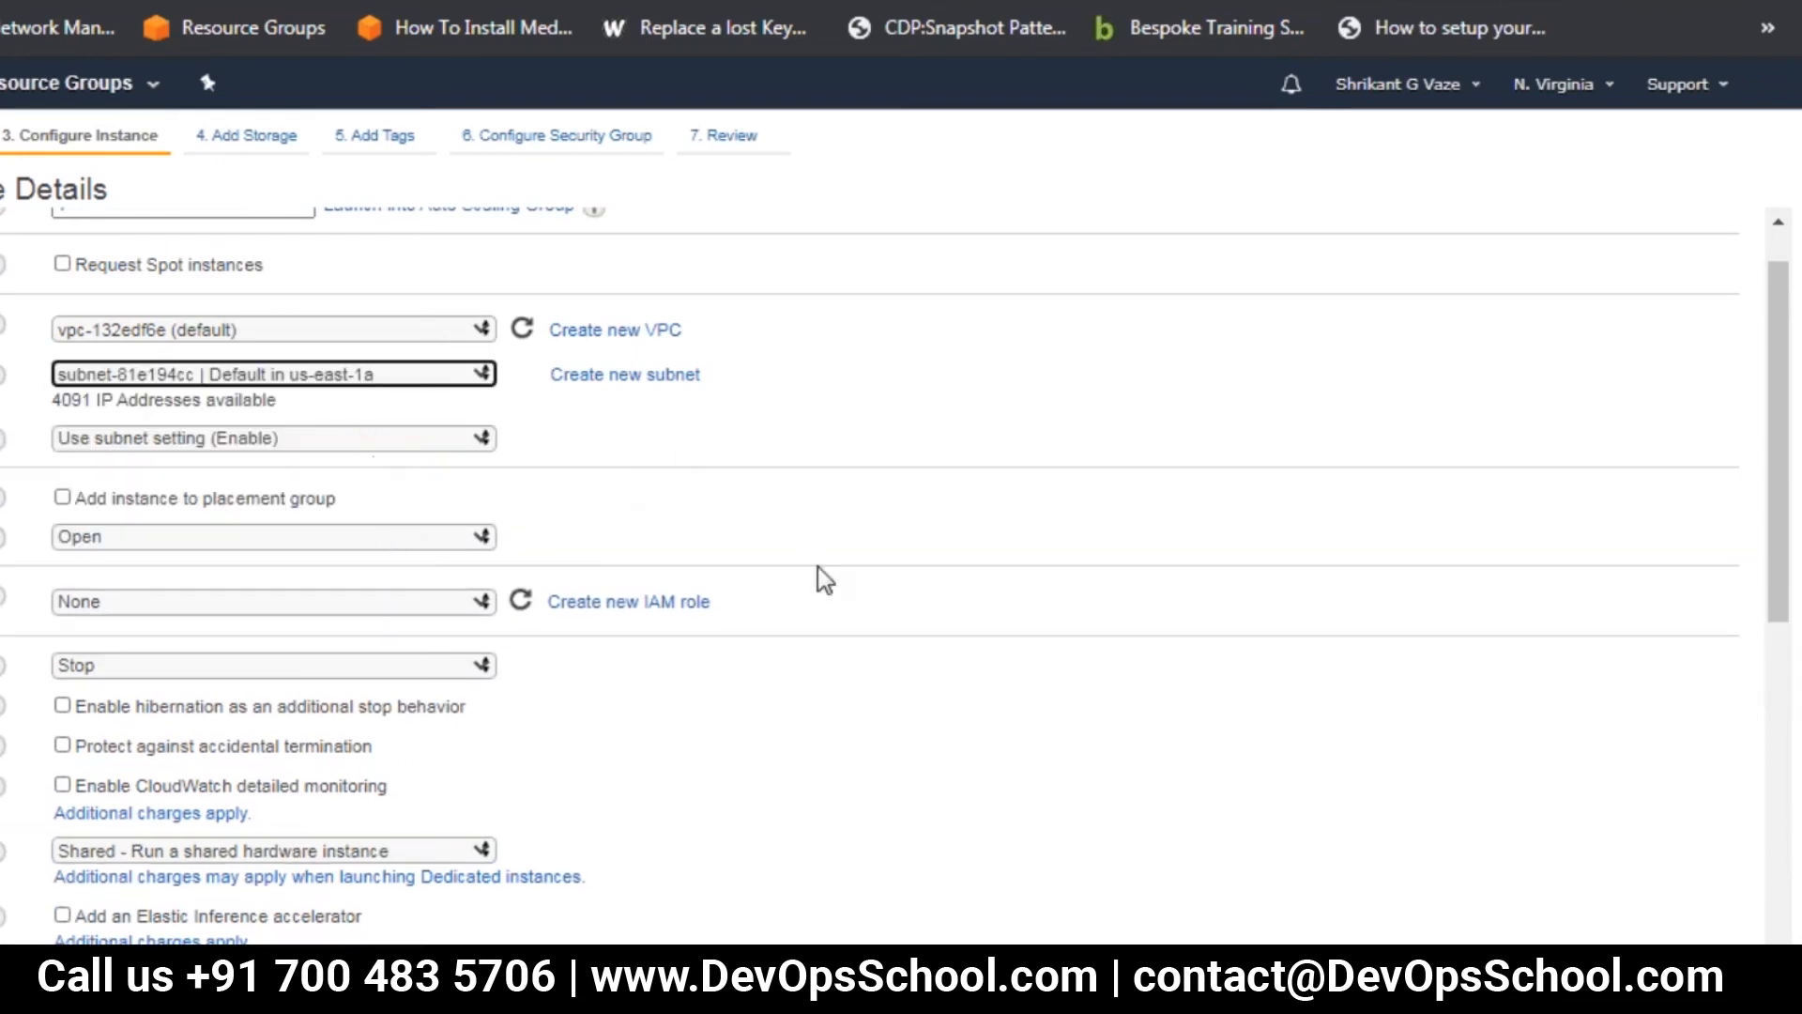
Add the line yum -y install httpd below the shebang in the user data script
{"action": "scroll", "coordinate": [1392, 890], "scroll_direction": "down", "scroll_amount": 10}
{"action": "left_click", "coordinate": [227, 899]}
{"action": "key", "text": "Return"}
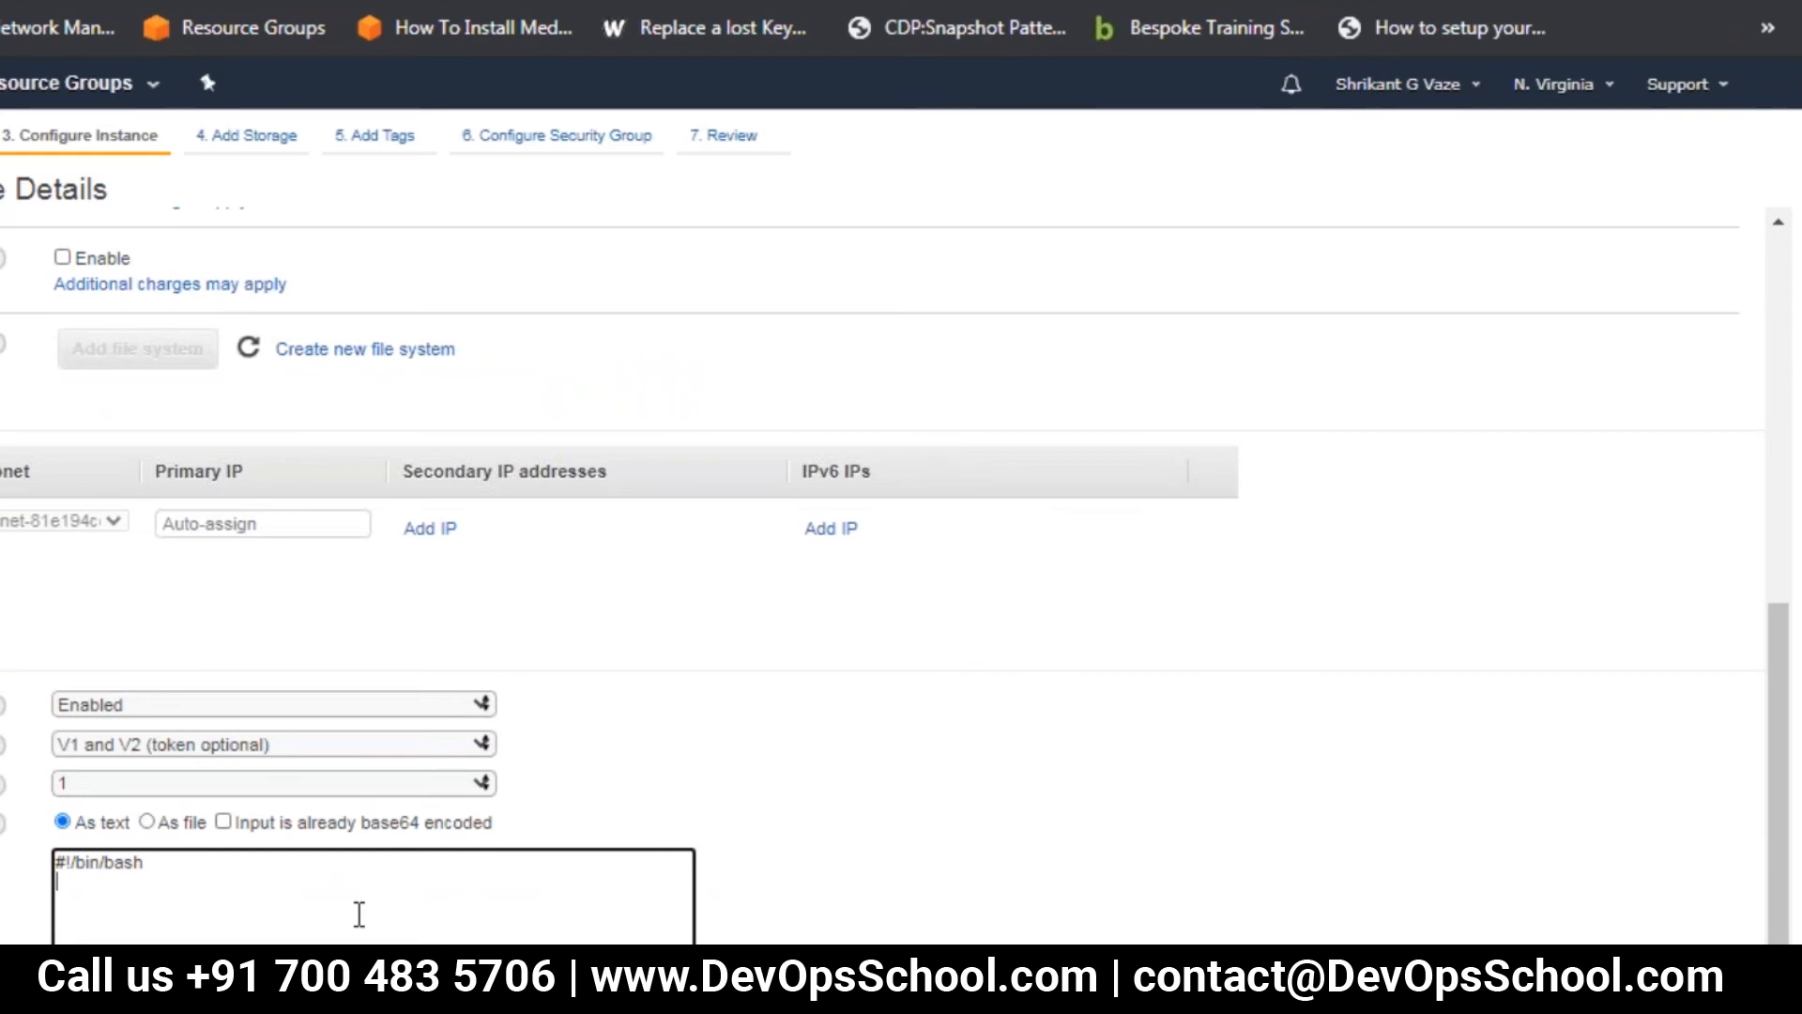
{"action": "type", "text": "yum -y install httpd "}
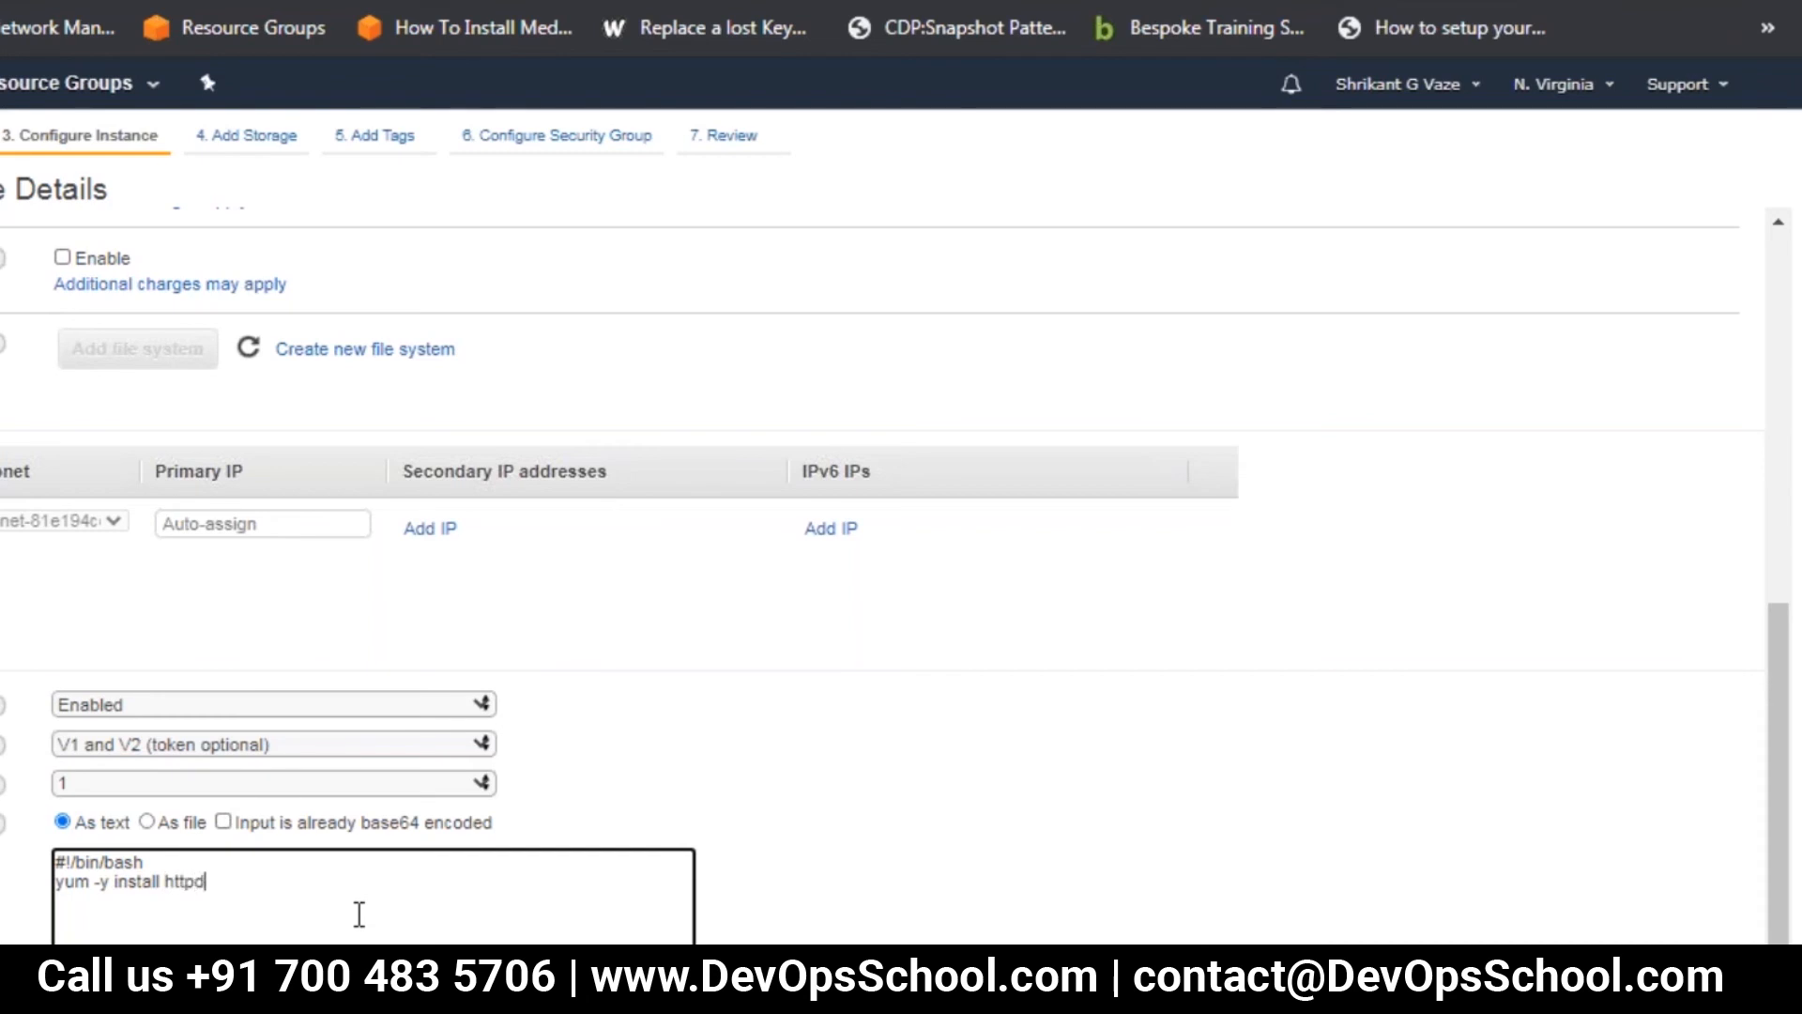
{"action": "type", "text": "echo \"Welcome to "}
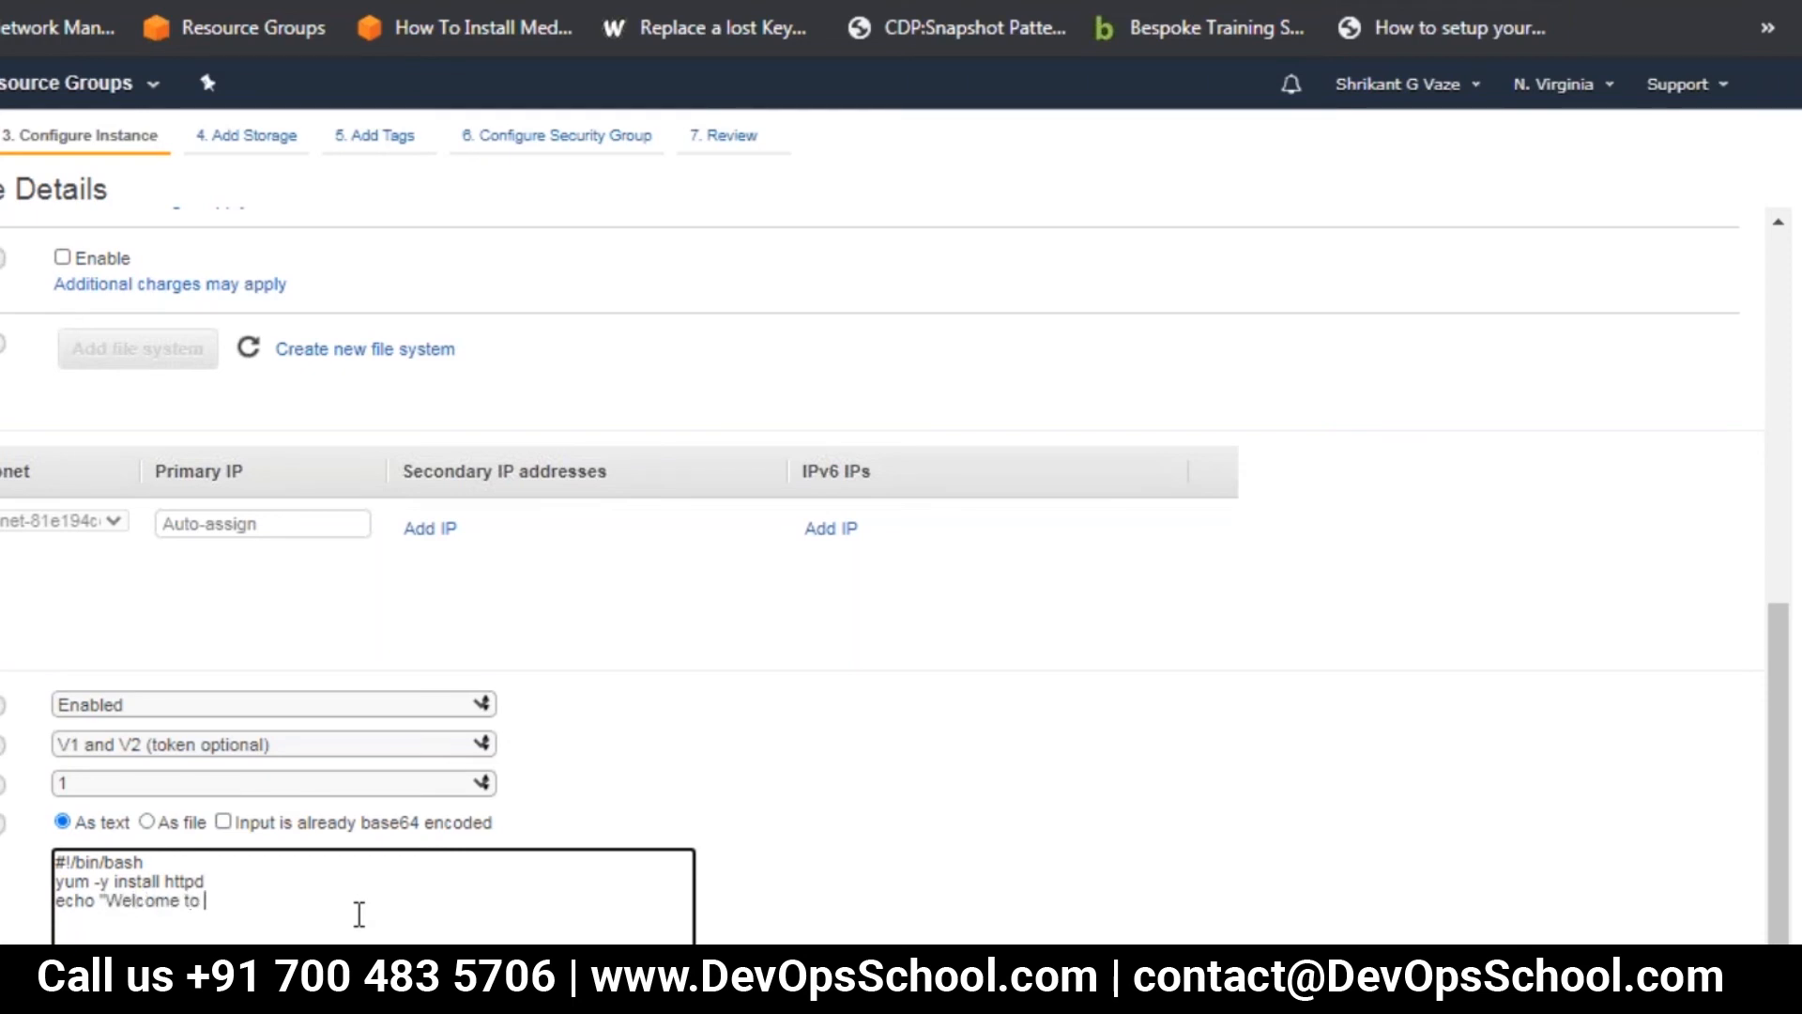
{"action": "type", "text": "Server1\" > /var/www/html/index"}
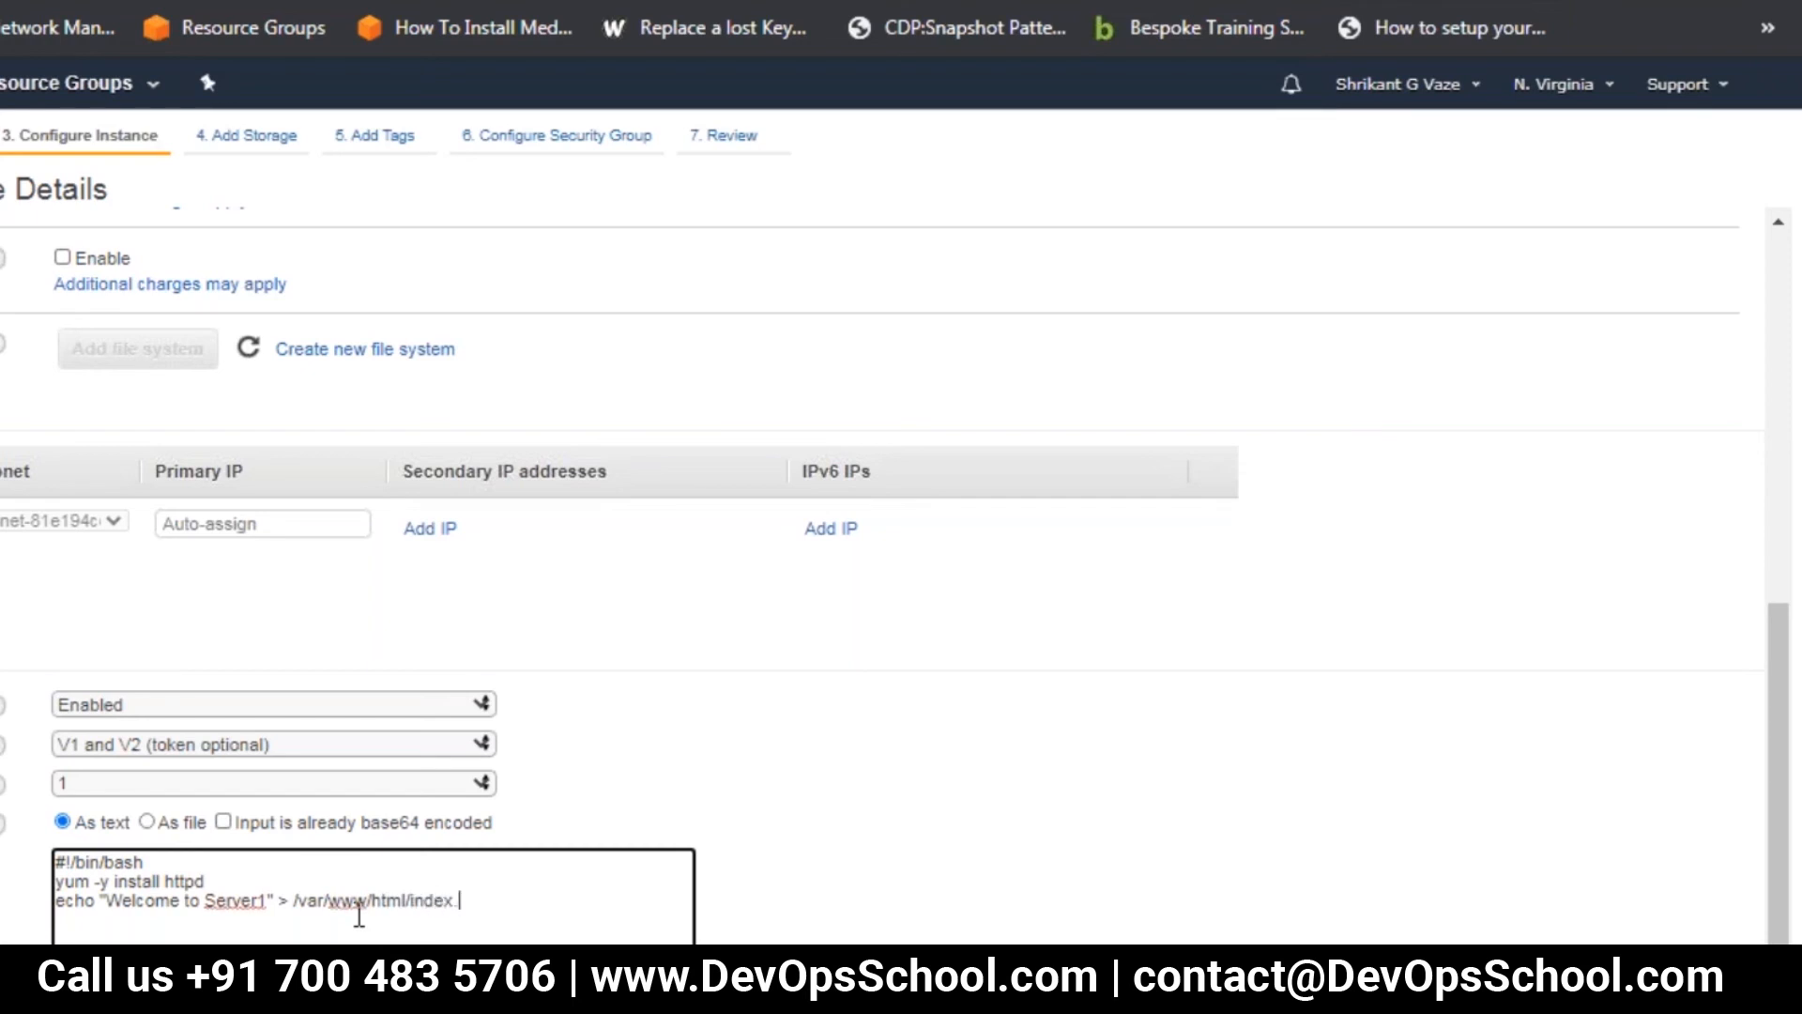
{"action": "type", "text": ".html"}
Finish the user data script with the line service httpd start
{"action": "key", "text": "Return"}
{"action": "type", "text": "service httpd start"}
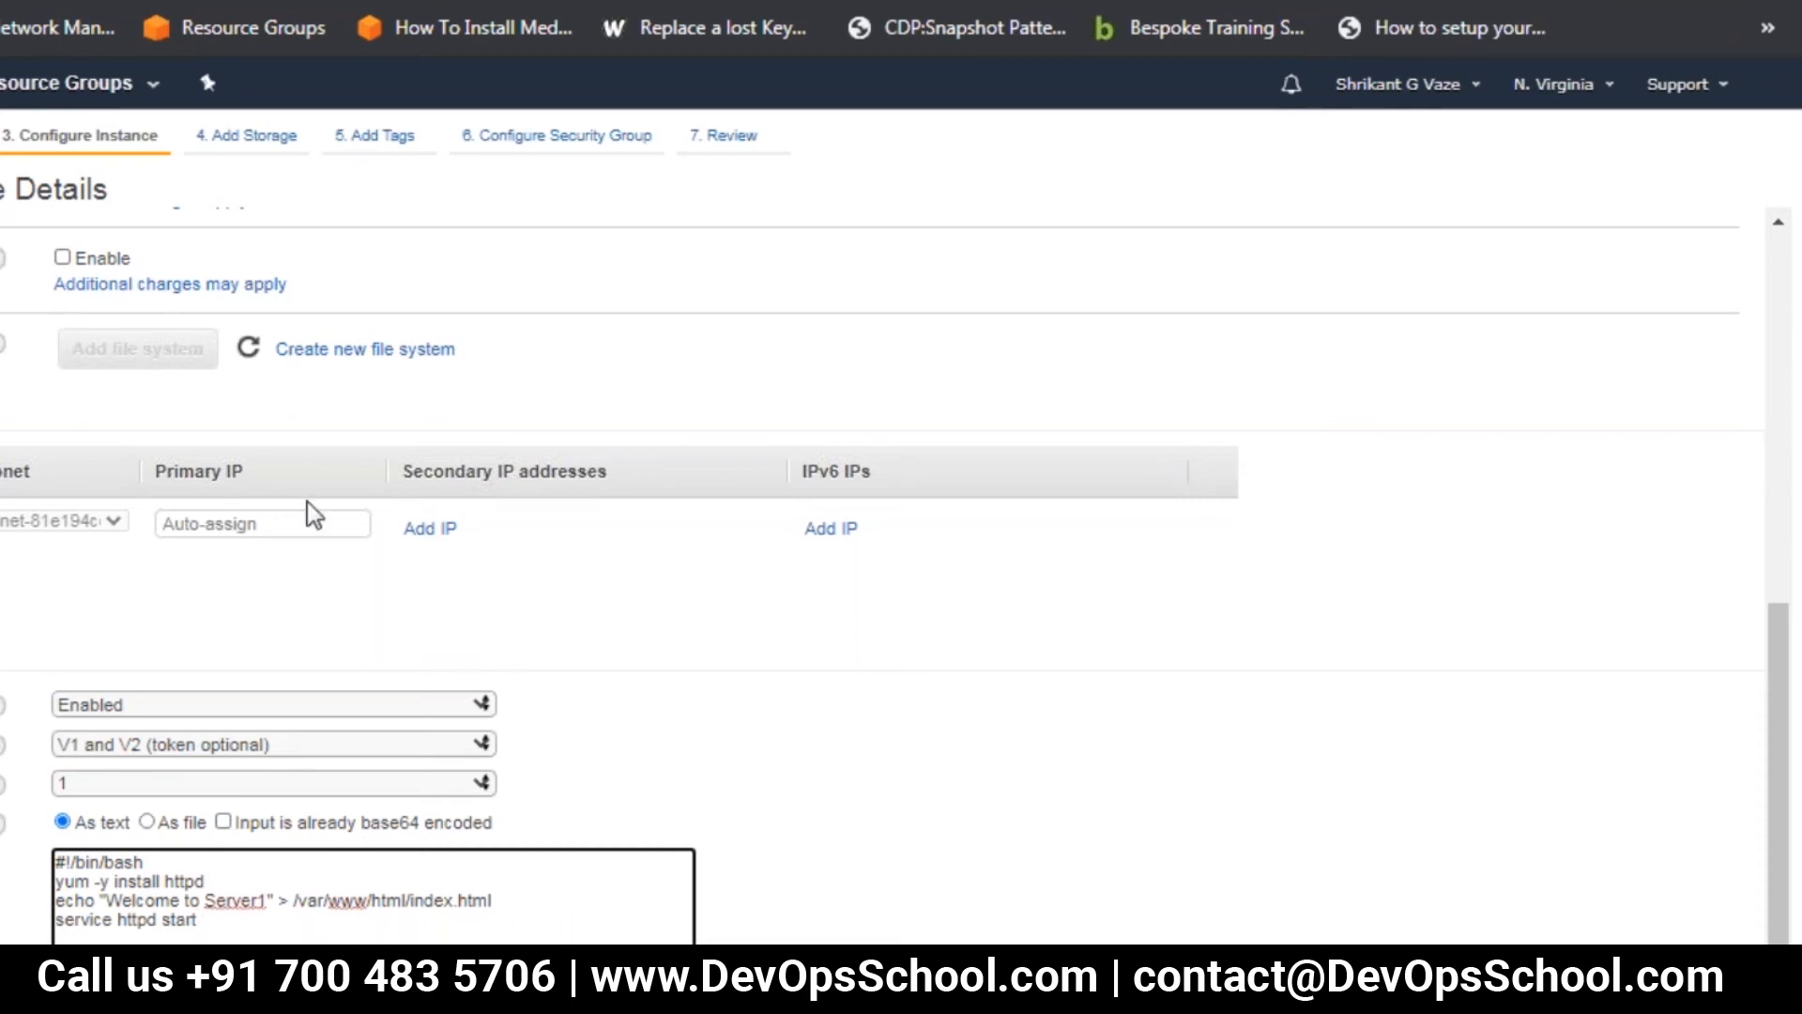
Copy the complete user data script into a new Notepad document, and return to the instance details
{"action": "left_click", "coordinate": [247, 137]}
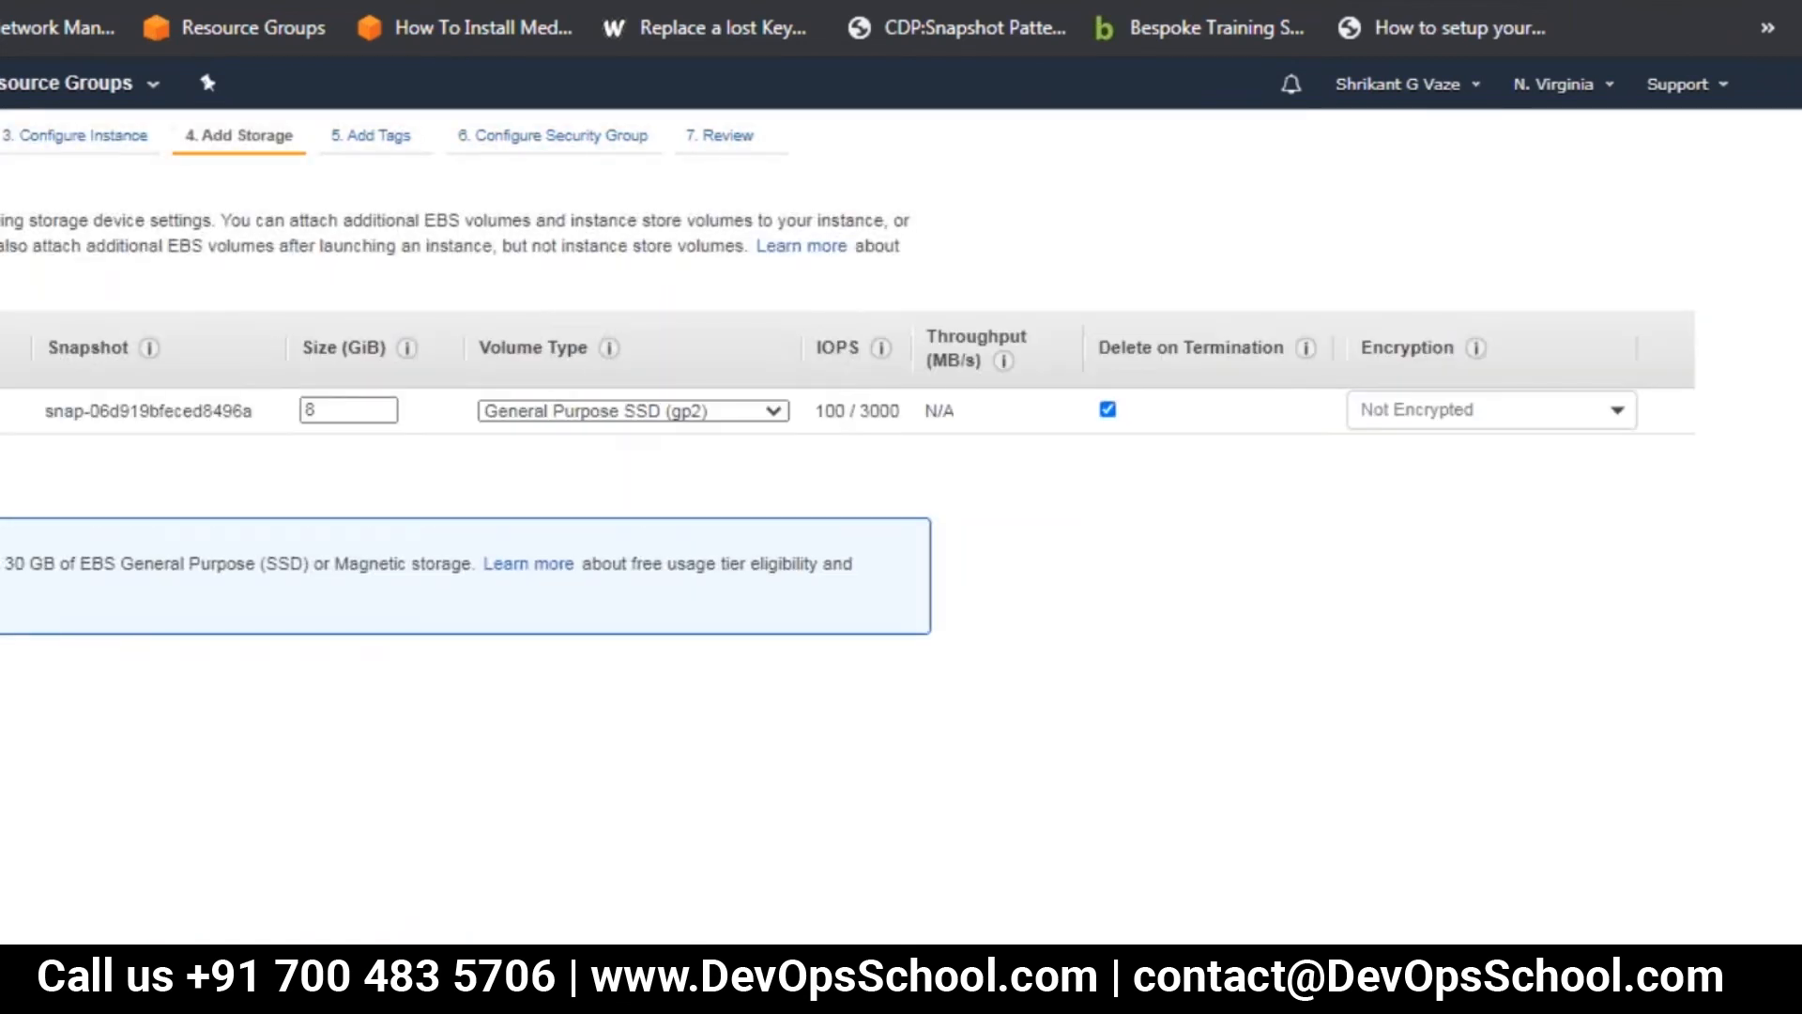
{"action": "left_click", "coordinate": [89, 137]}
{"action": "scroll", "coordinate": [1084, 869], "scroll_direction": "down", "scroll_amount": 8}
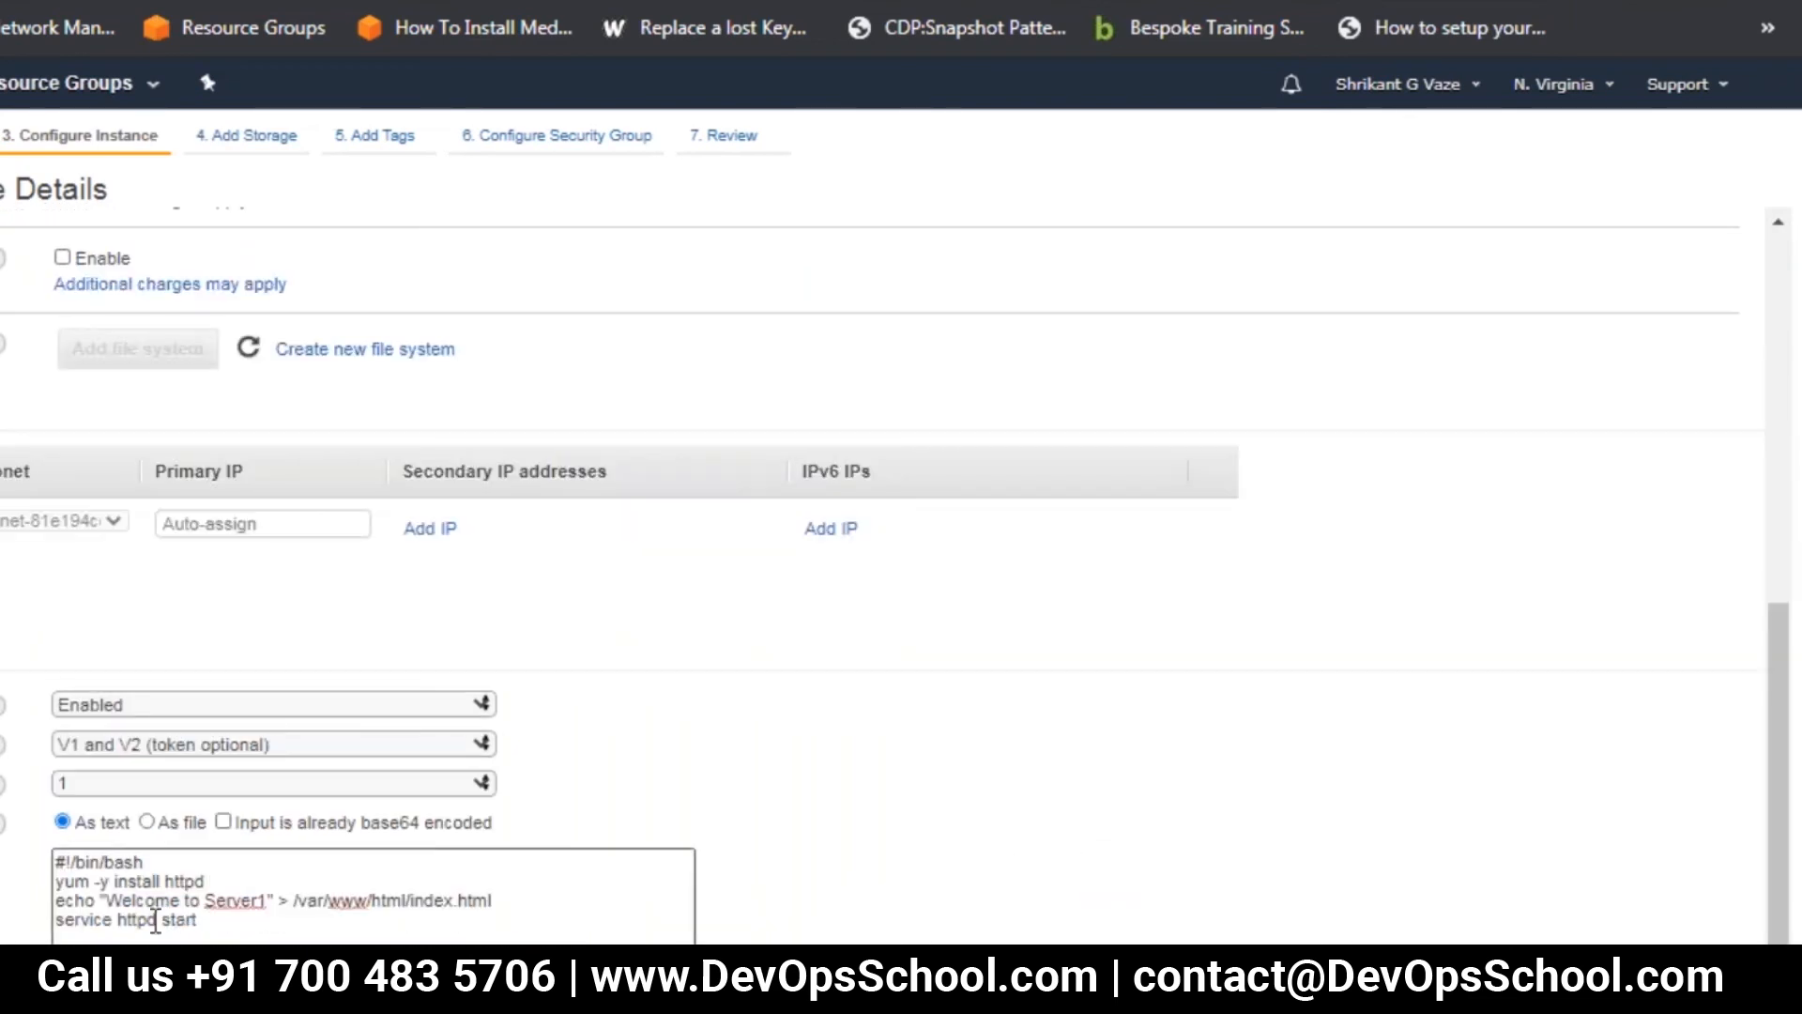
{"action": "left_click", "coordinate": [61, 859]}
{"action": "left_click_drag", "start_coordinate": [61, 859], "coordinate": [212, 929]}
{"action": "key", "text": "ctrl+c"}
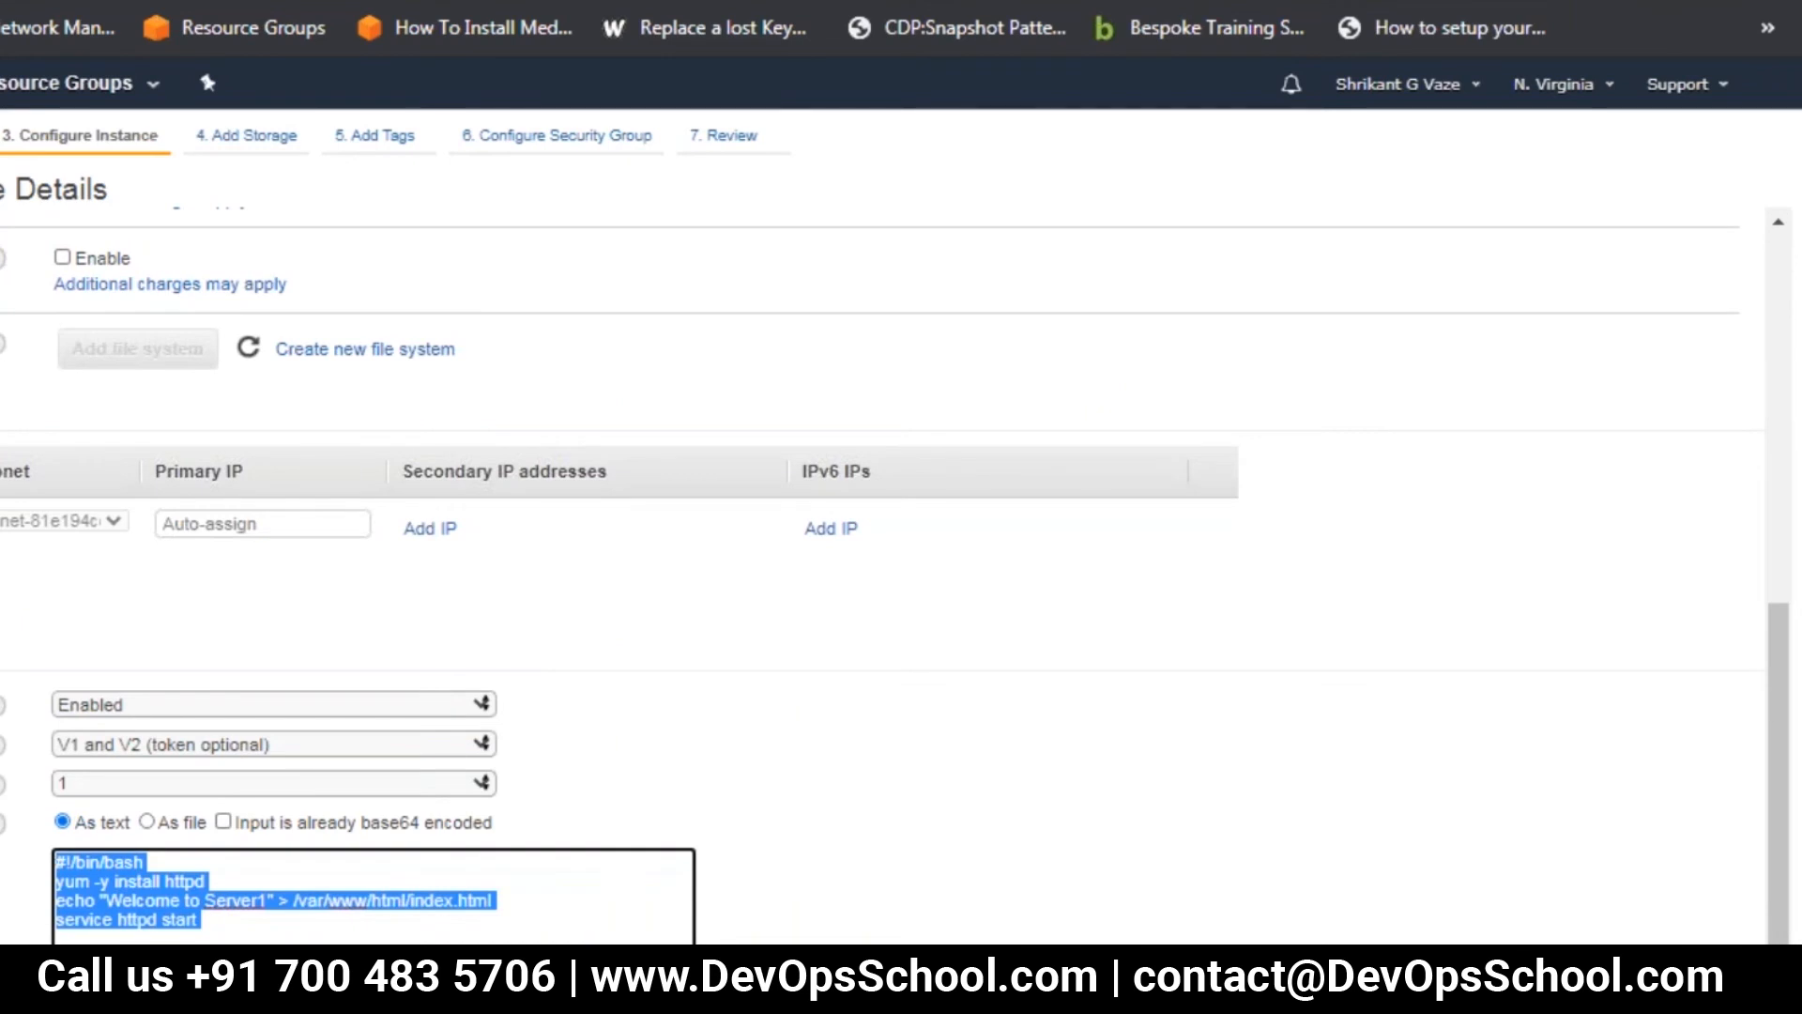
{"action": "key", "text": "super"}
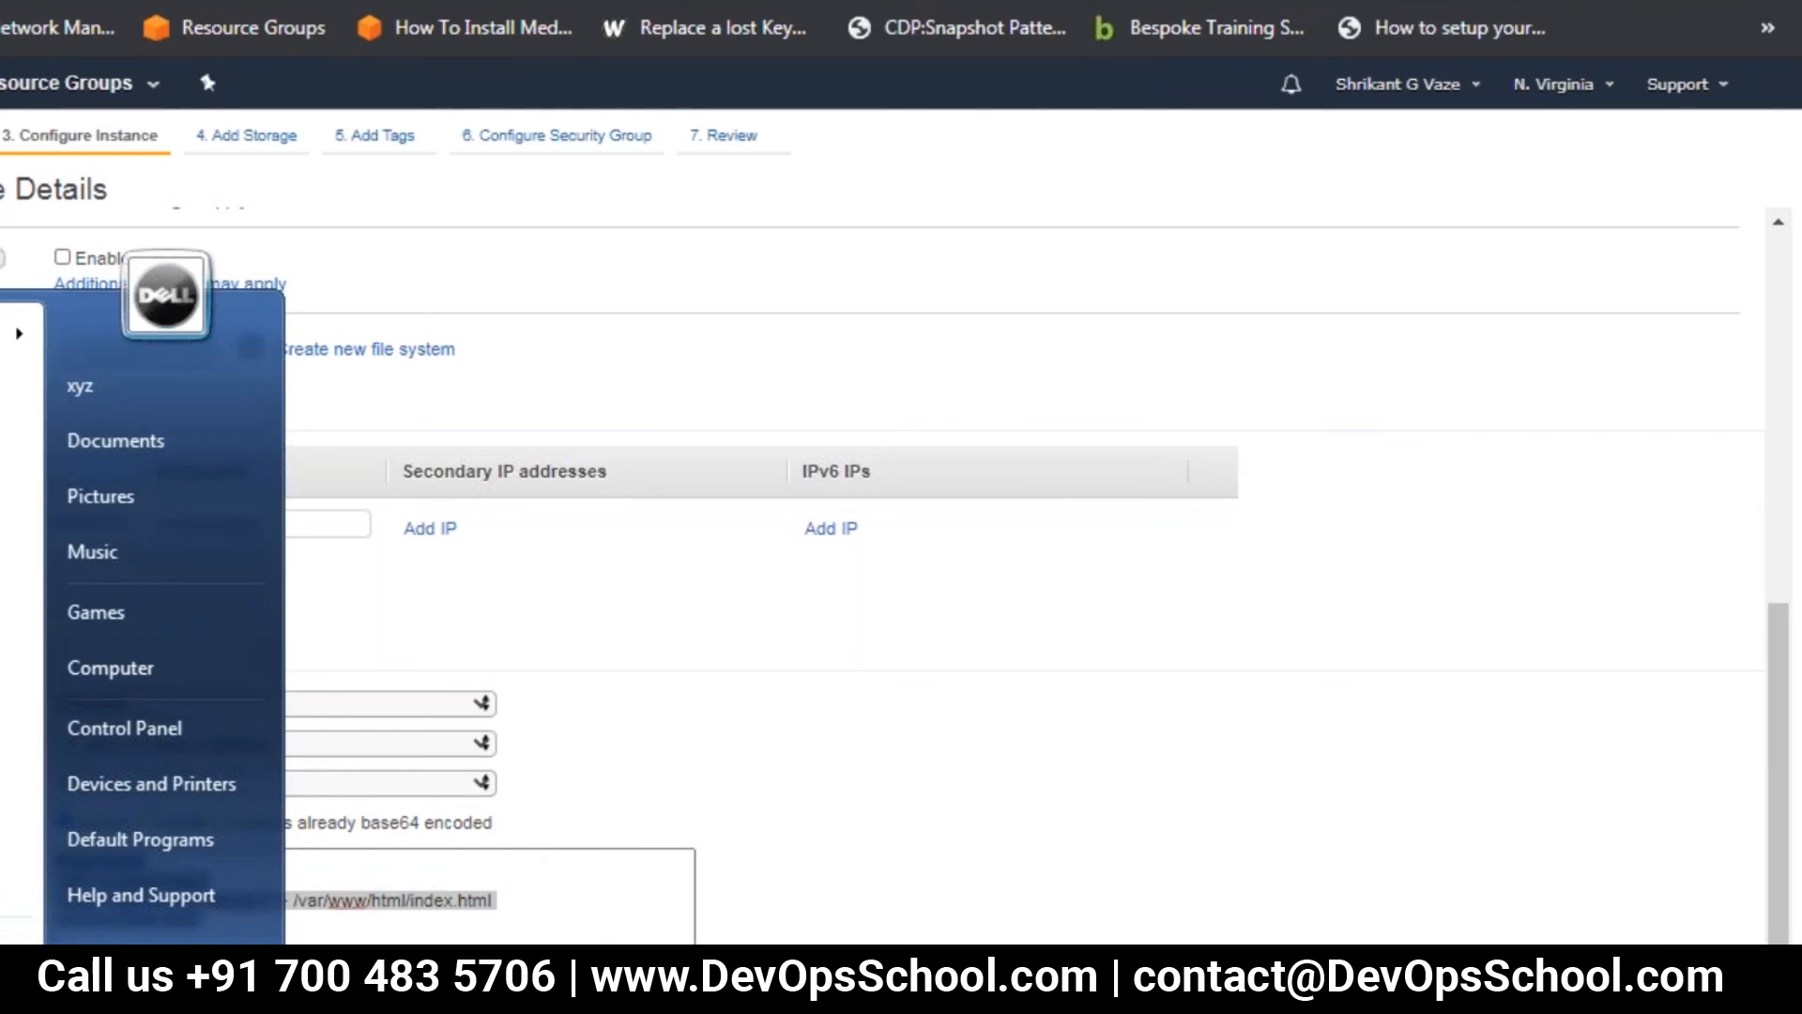
{"action": "type", "text": "not"}
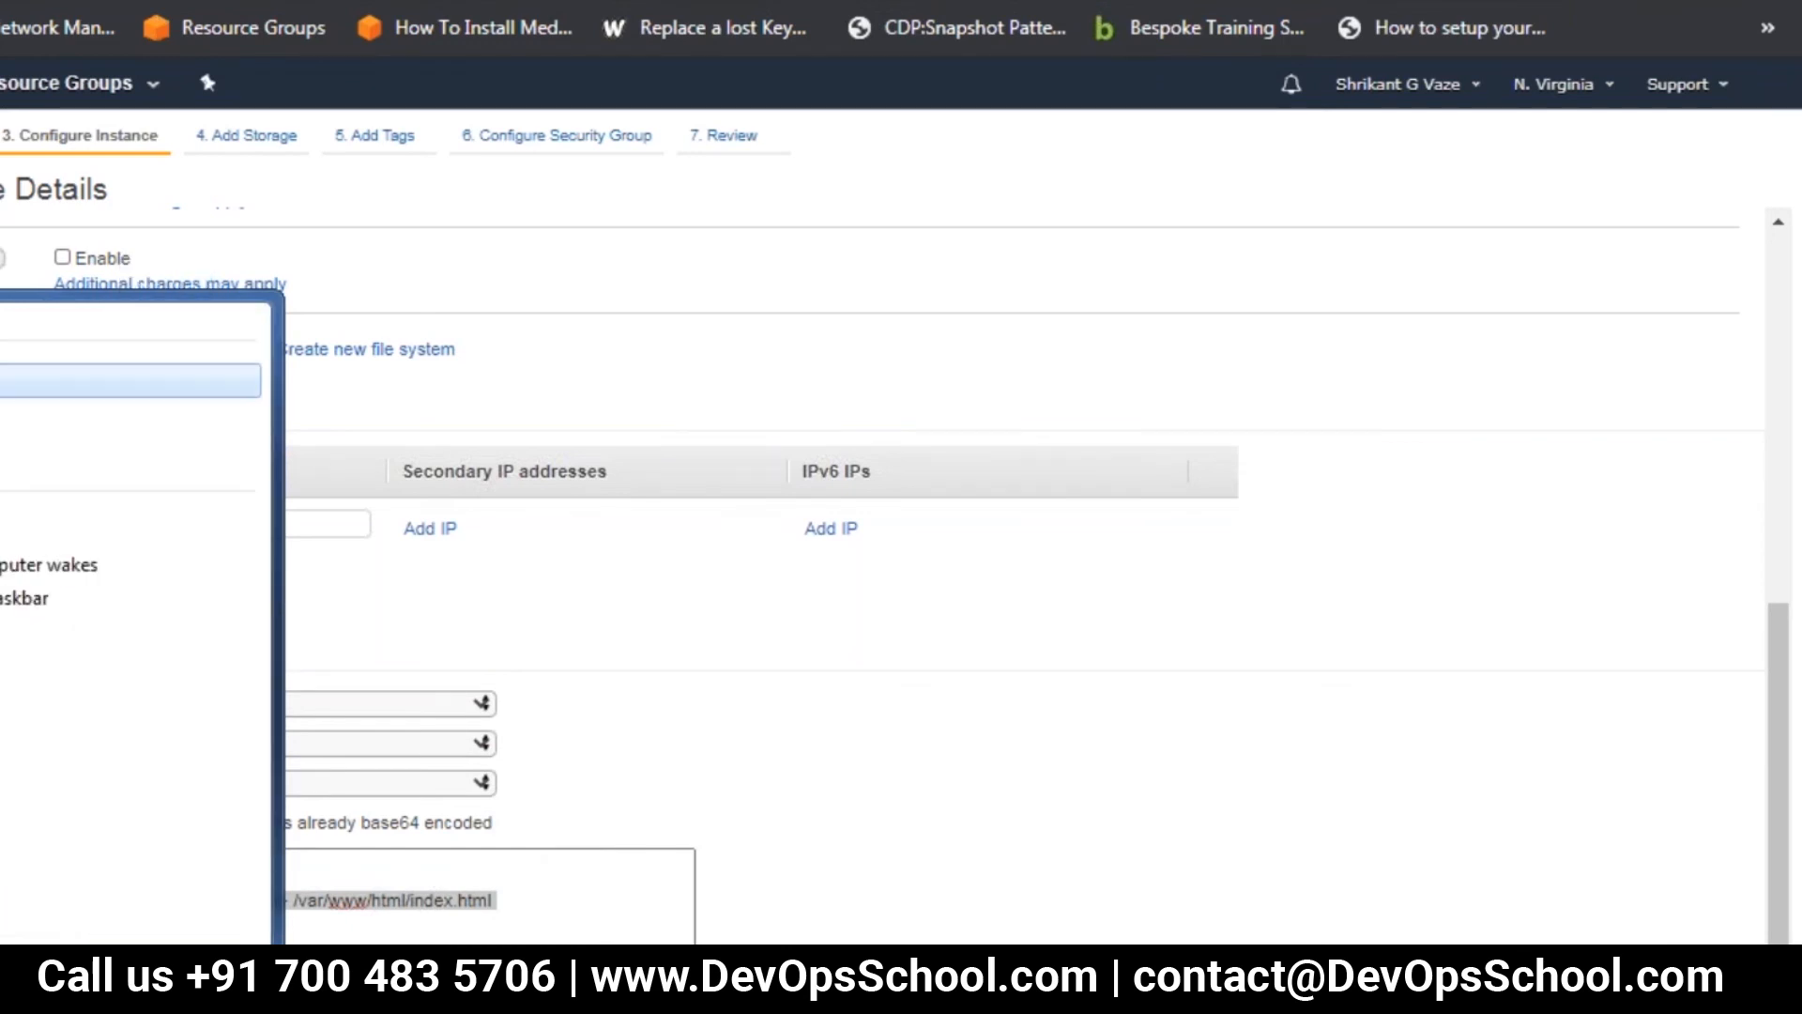
{"action": "key", "text": "Return"}
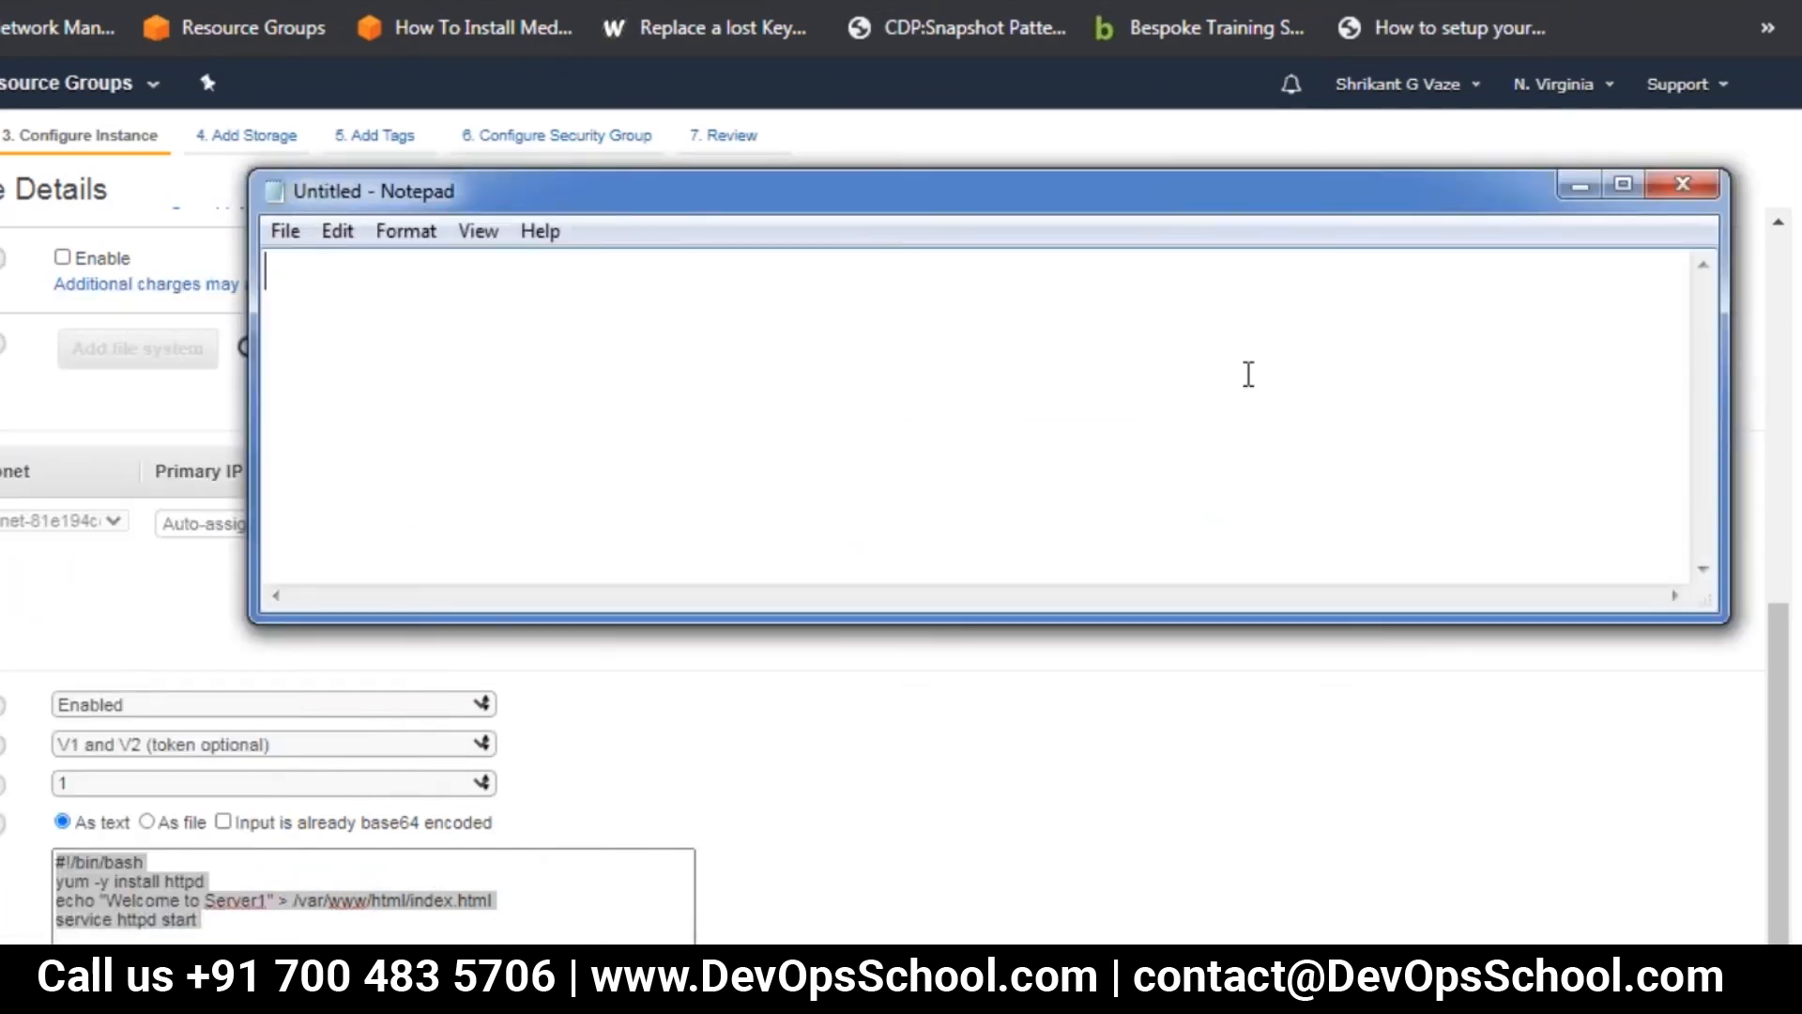
{"action": "key", "text": "ctrl+v"}
{"action": "left_click", "coordinate": [1005, 813]}
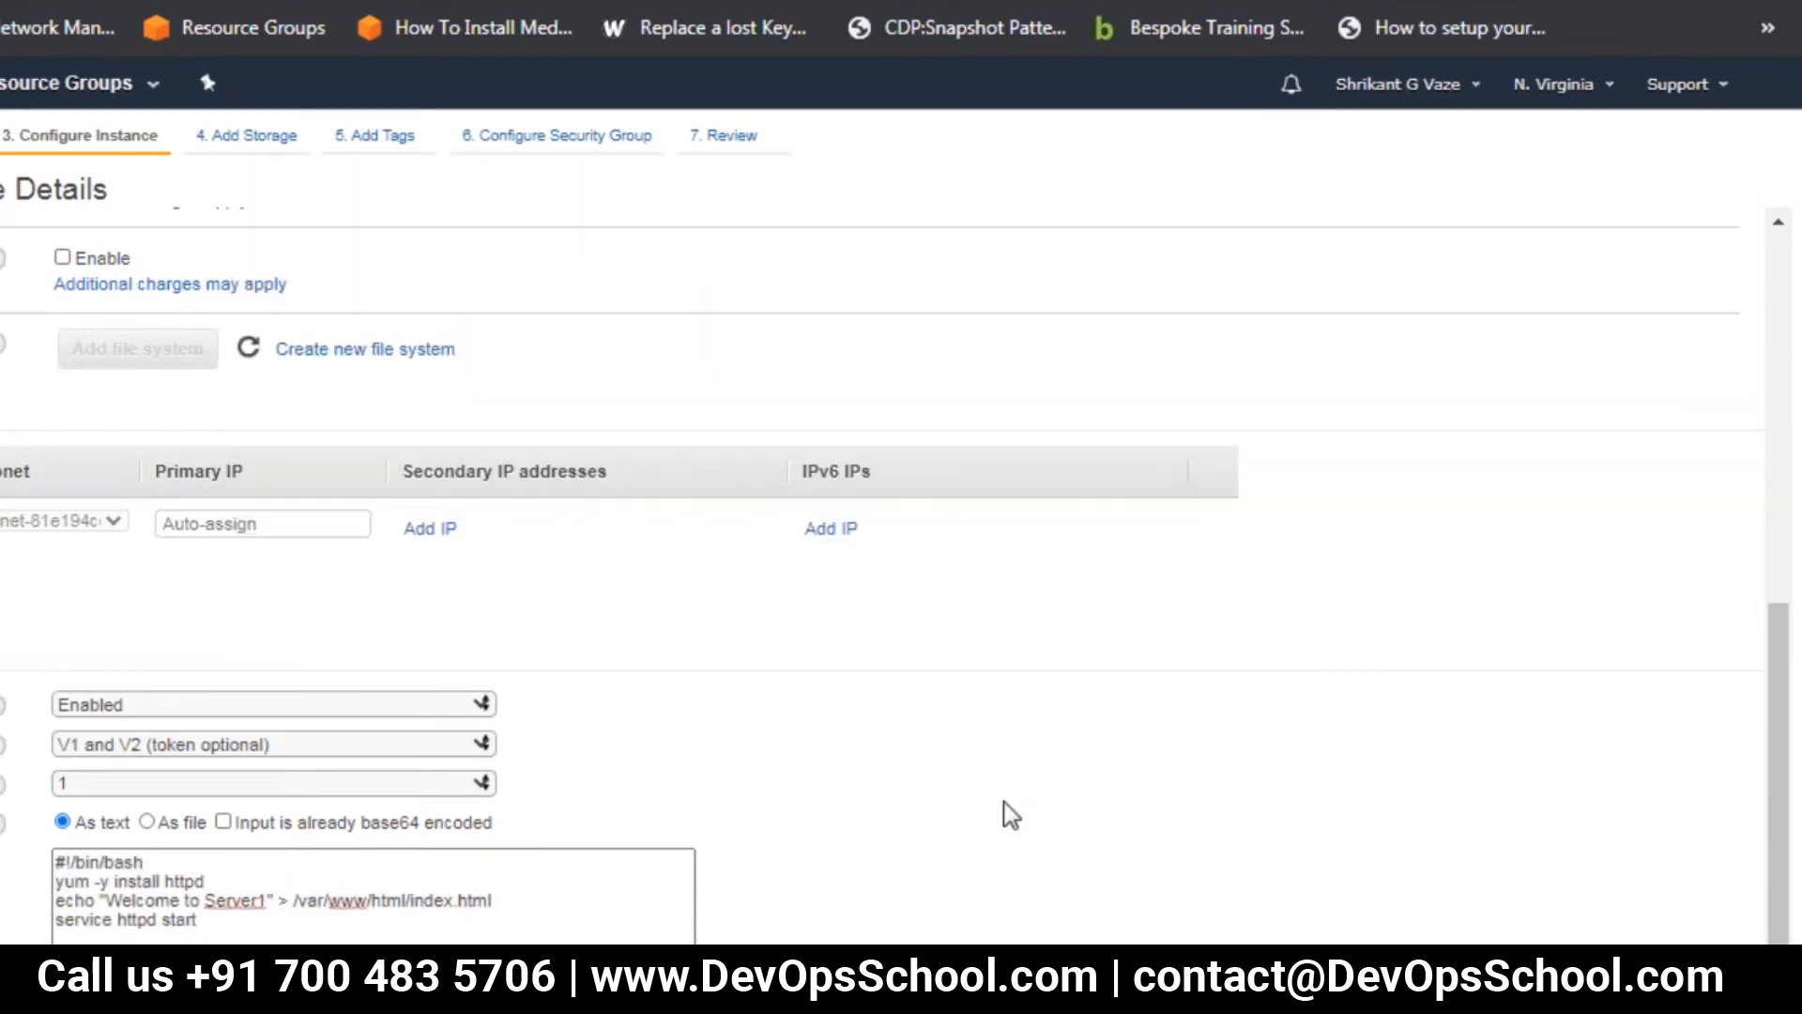
Keep the default storage and add a Name tag whose value is the account holder's first name followed by -ser1
{"action": "left_click", "coordinate": [248, 138]}
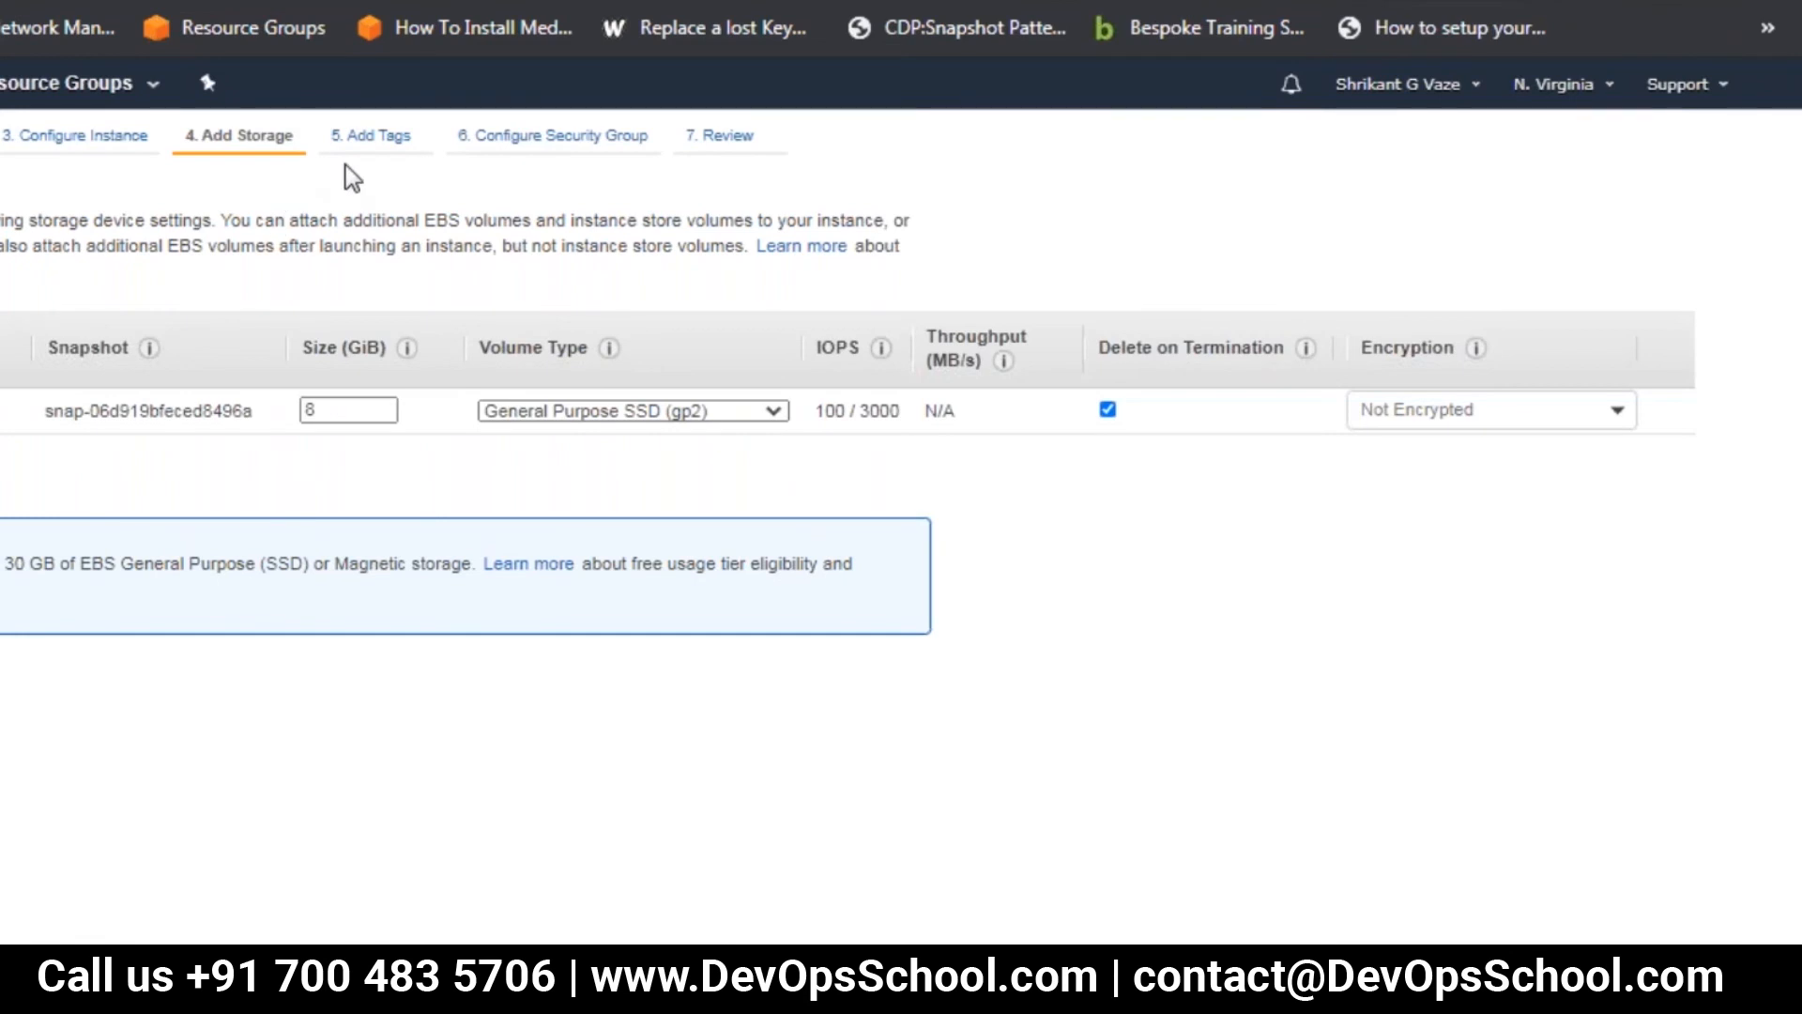
{"action": "left_click", "coordinate": [385, 137]}
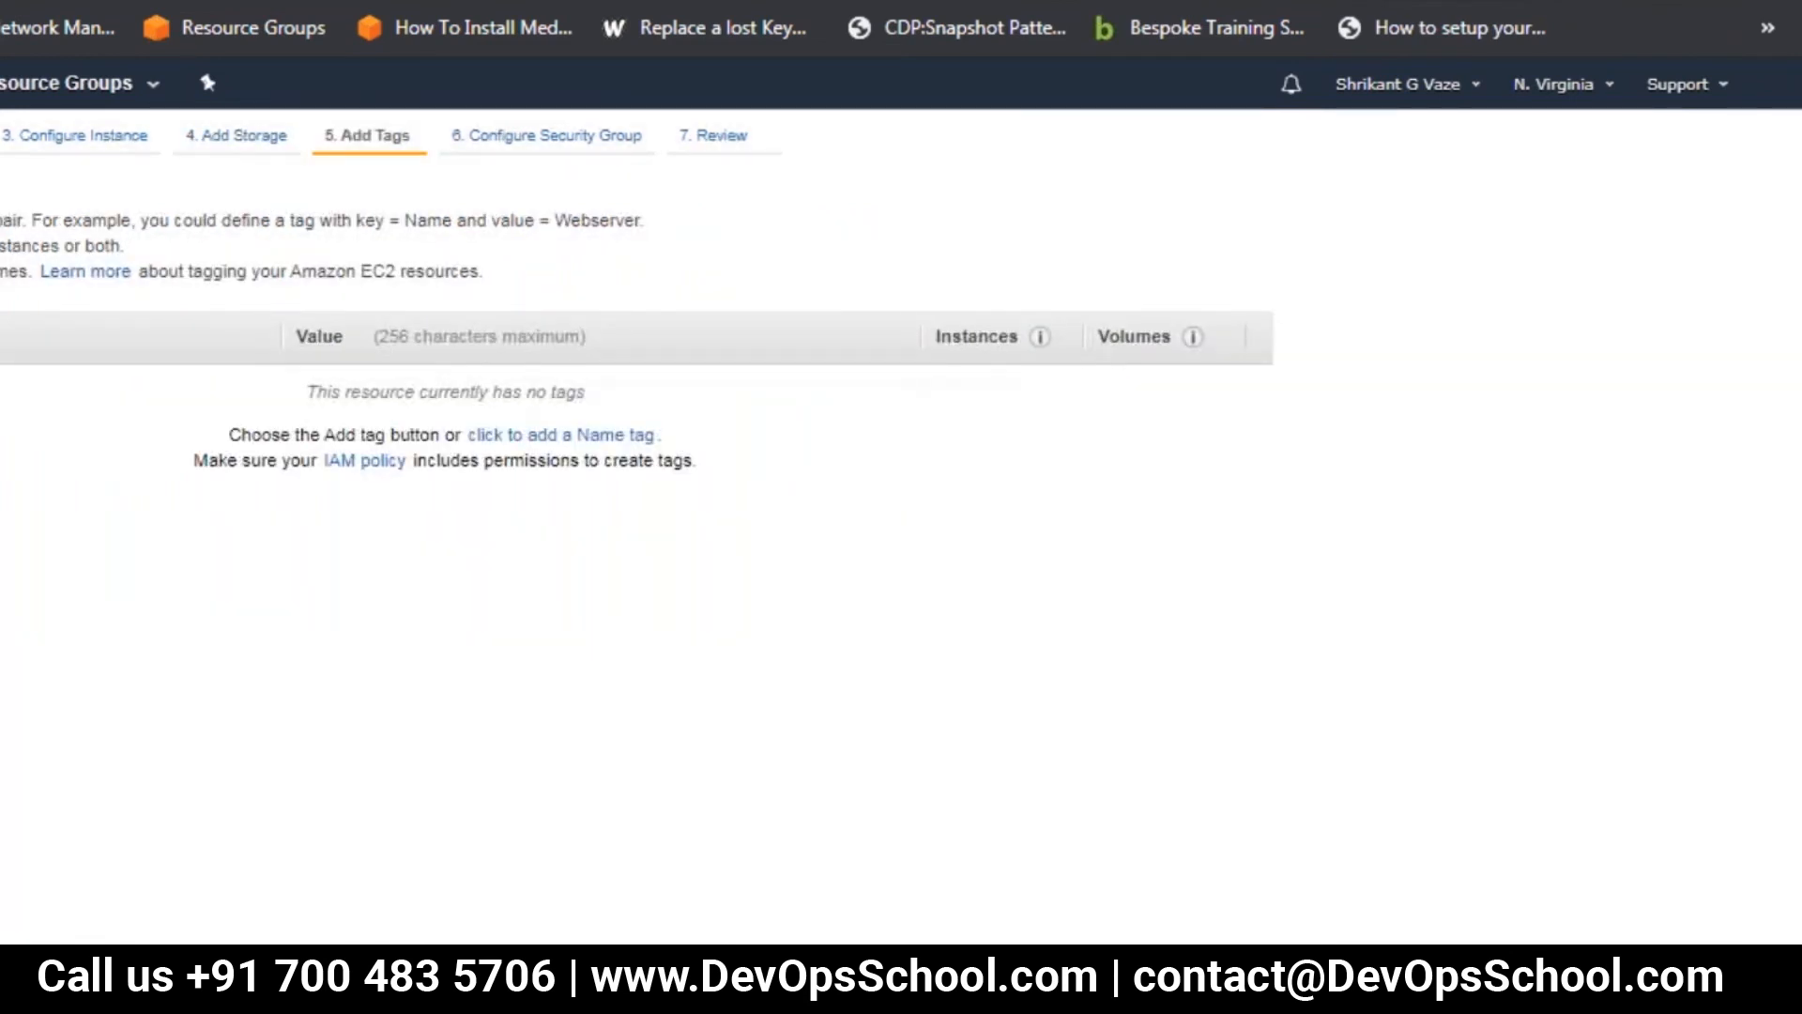
{"action": "left_click", "coordinate": [0, 519]}
{"action": "left_click", "coordinate": [0, 395]}
{"action": "left_click", "coordinate": [0, 451]}
{"action": "left_click", "coordinate": [413, 397]}
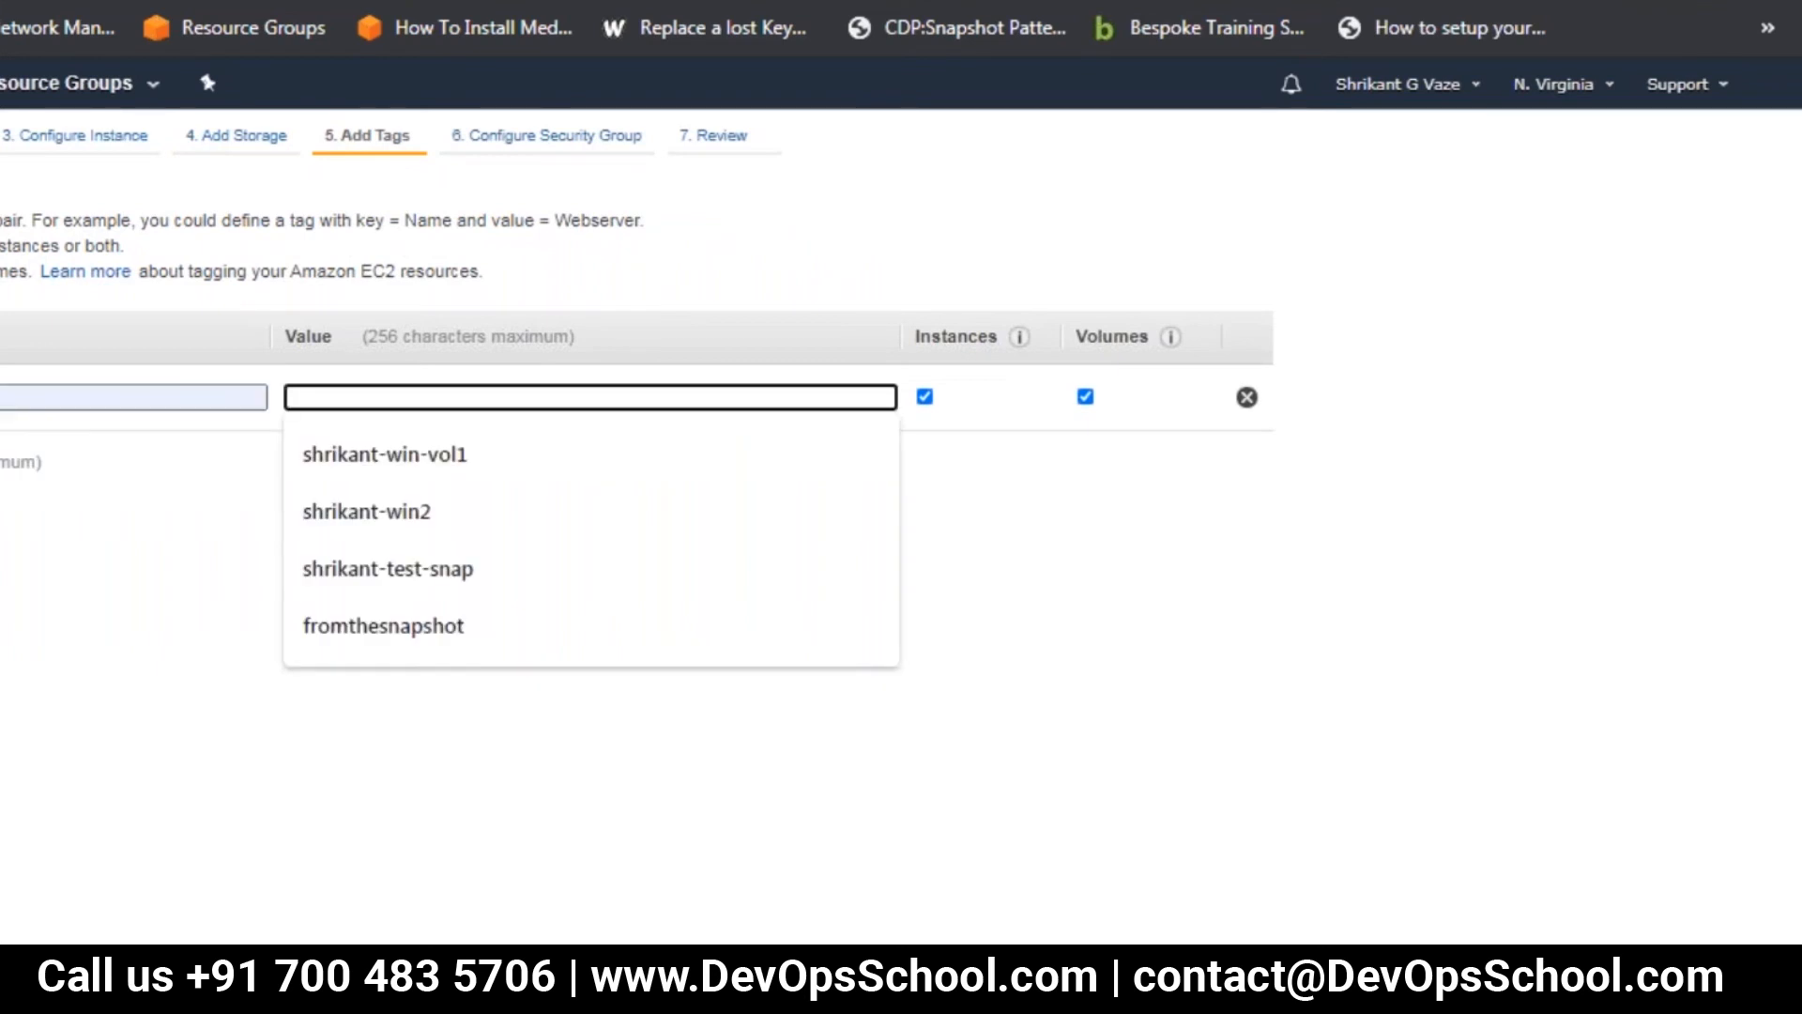
{"action": "type", "text": "shrika"}
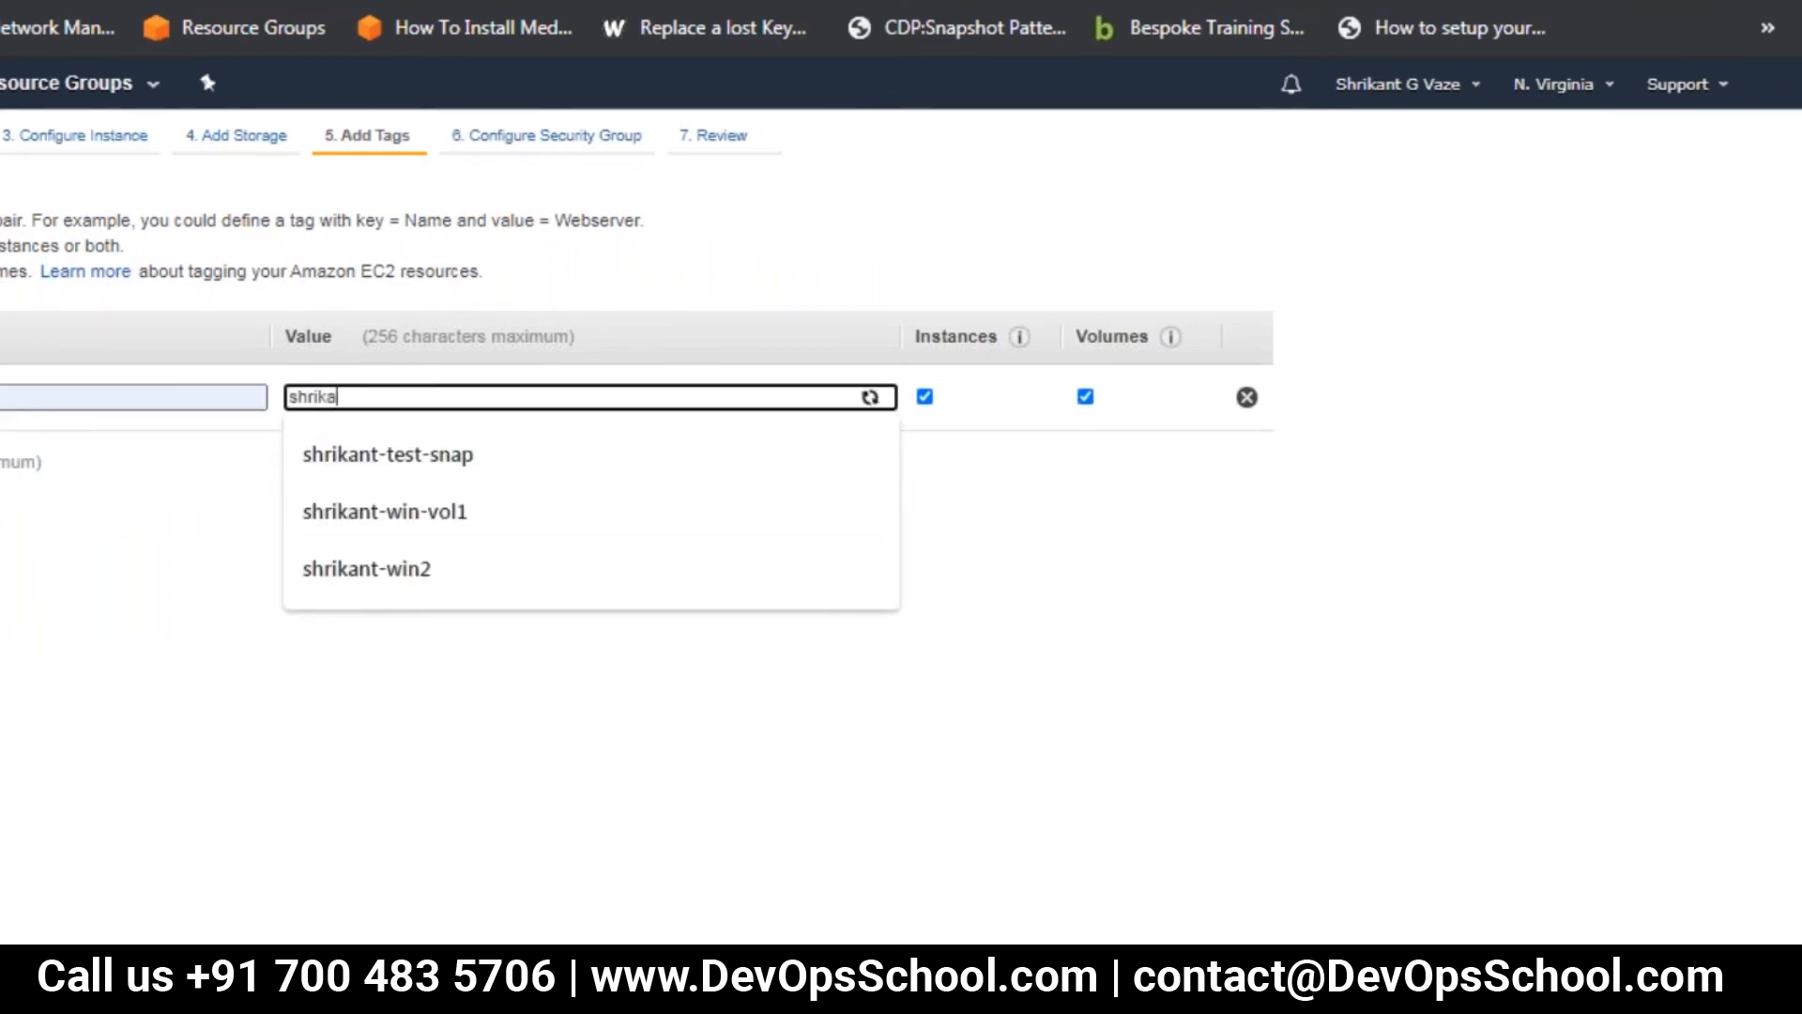
{"action": "type", "text": "nt-se"}
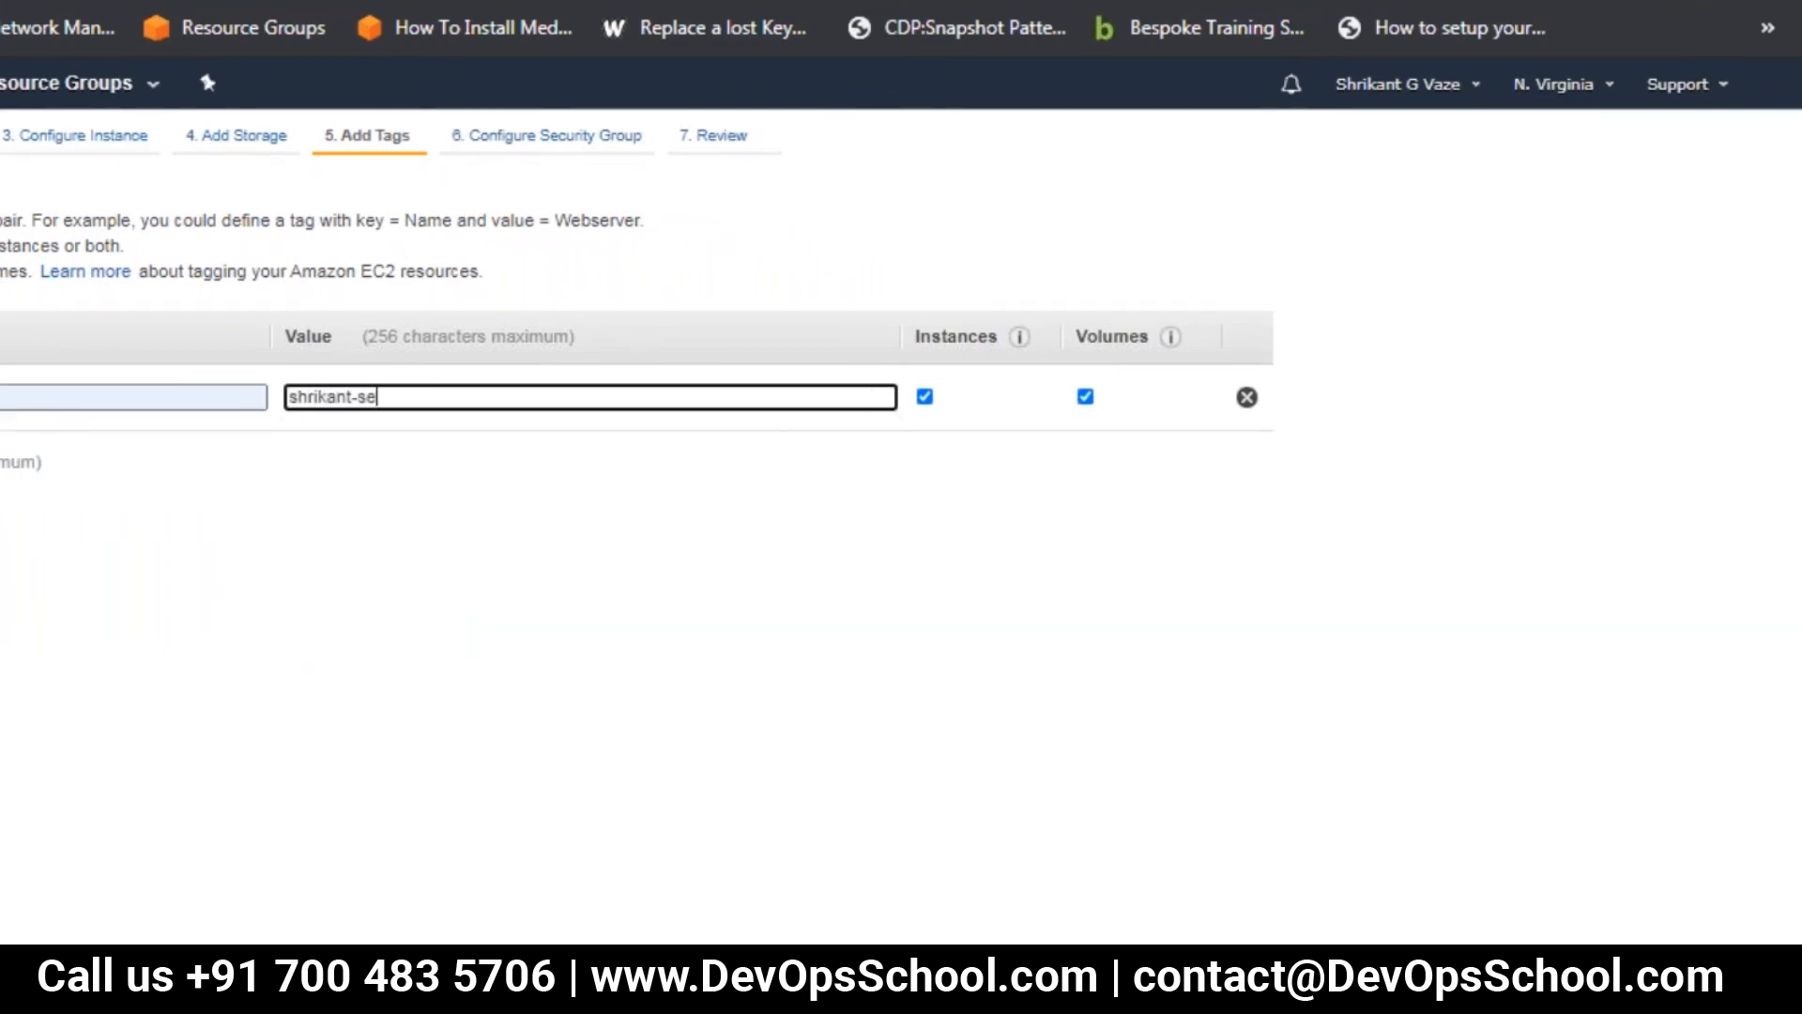
{"action": "type", "text": "r1"}
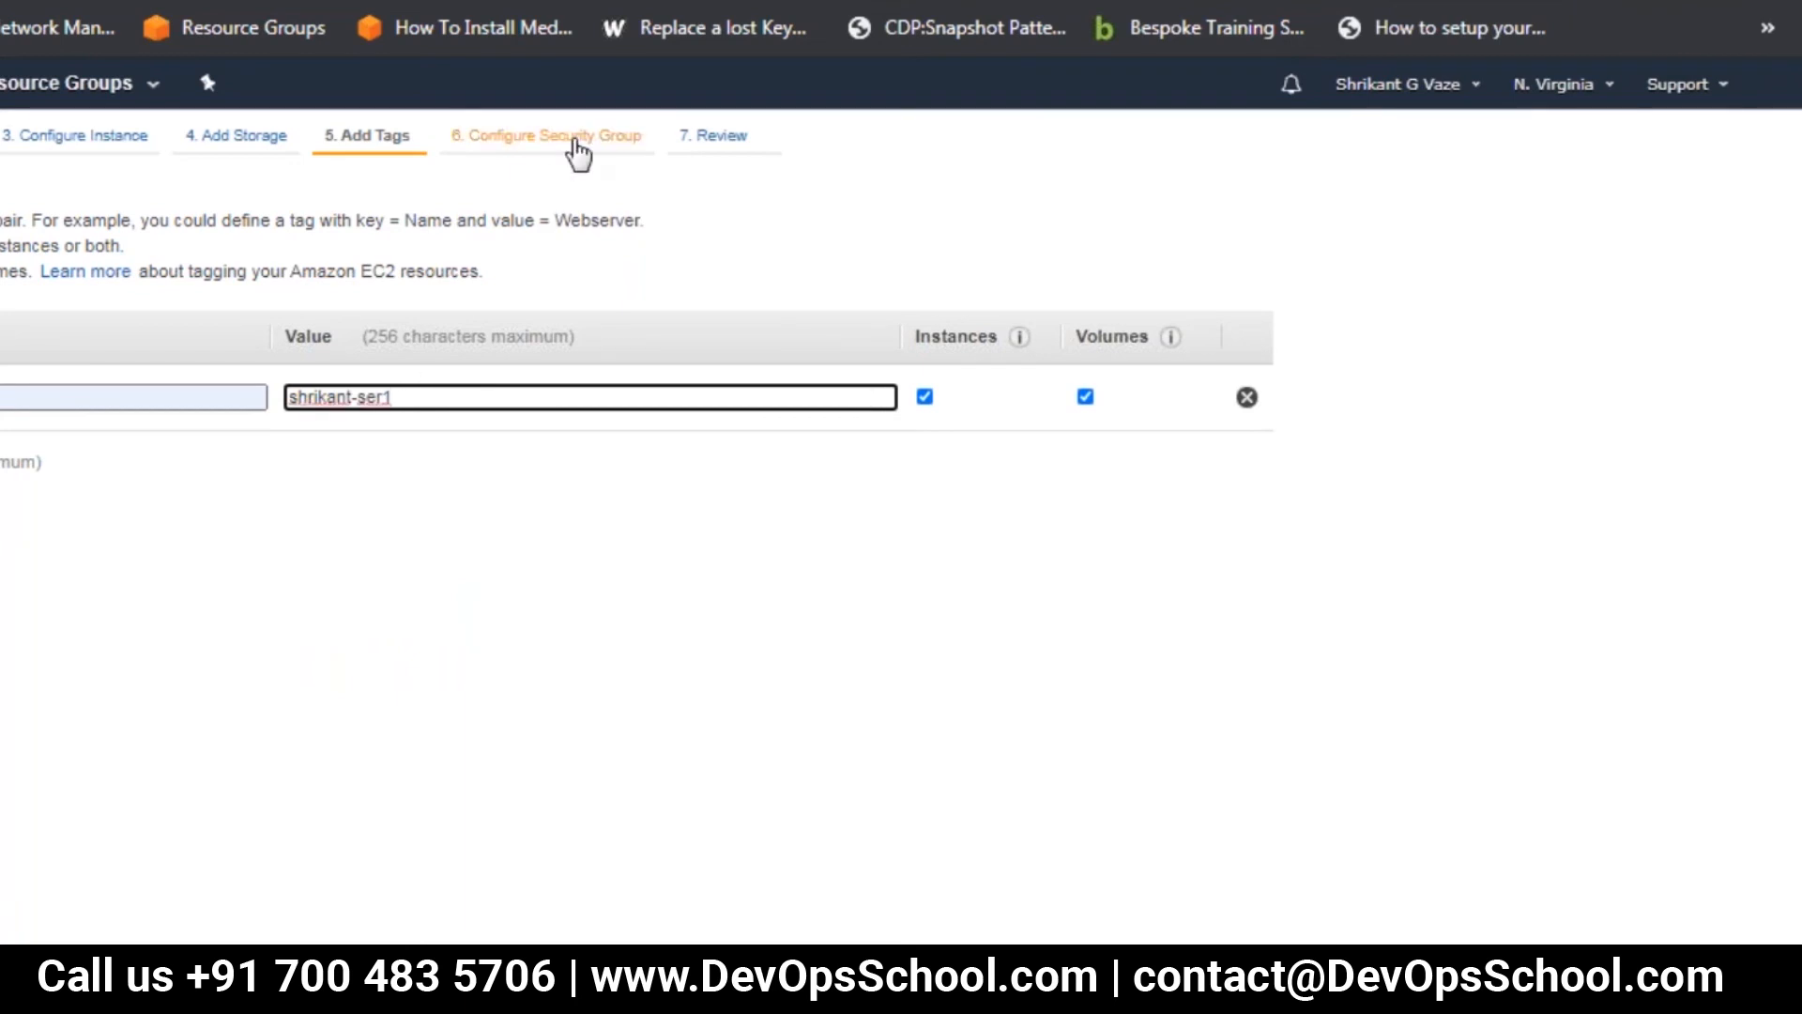
In the new security group, allow SSH on port 22 and HTTP on port 80 with the source set to Anywhere
{"action": "left_click", "coordinate": [576, 150]}
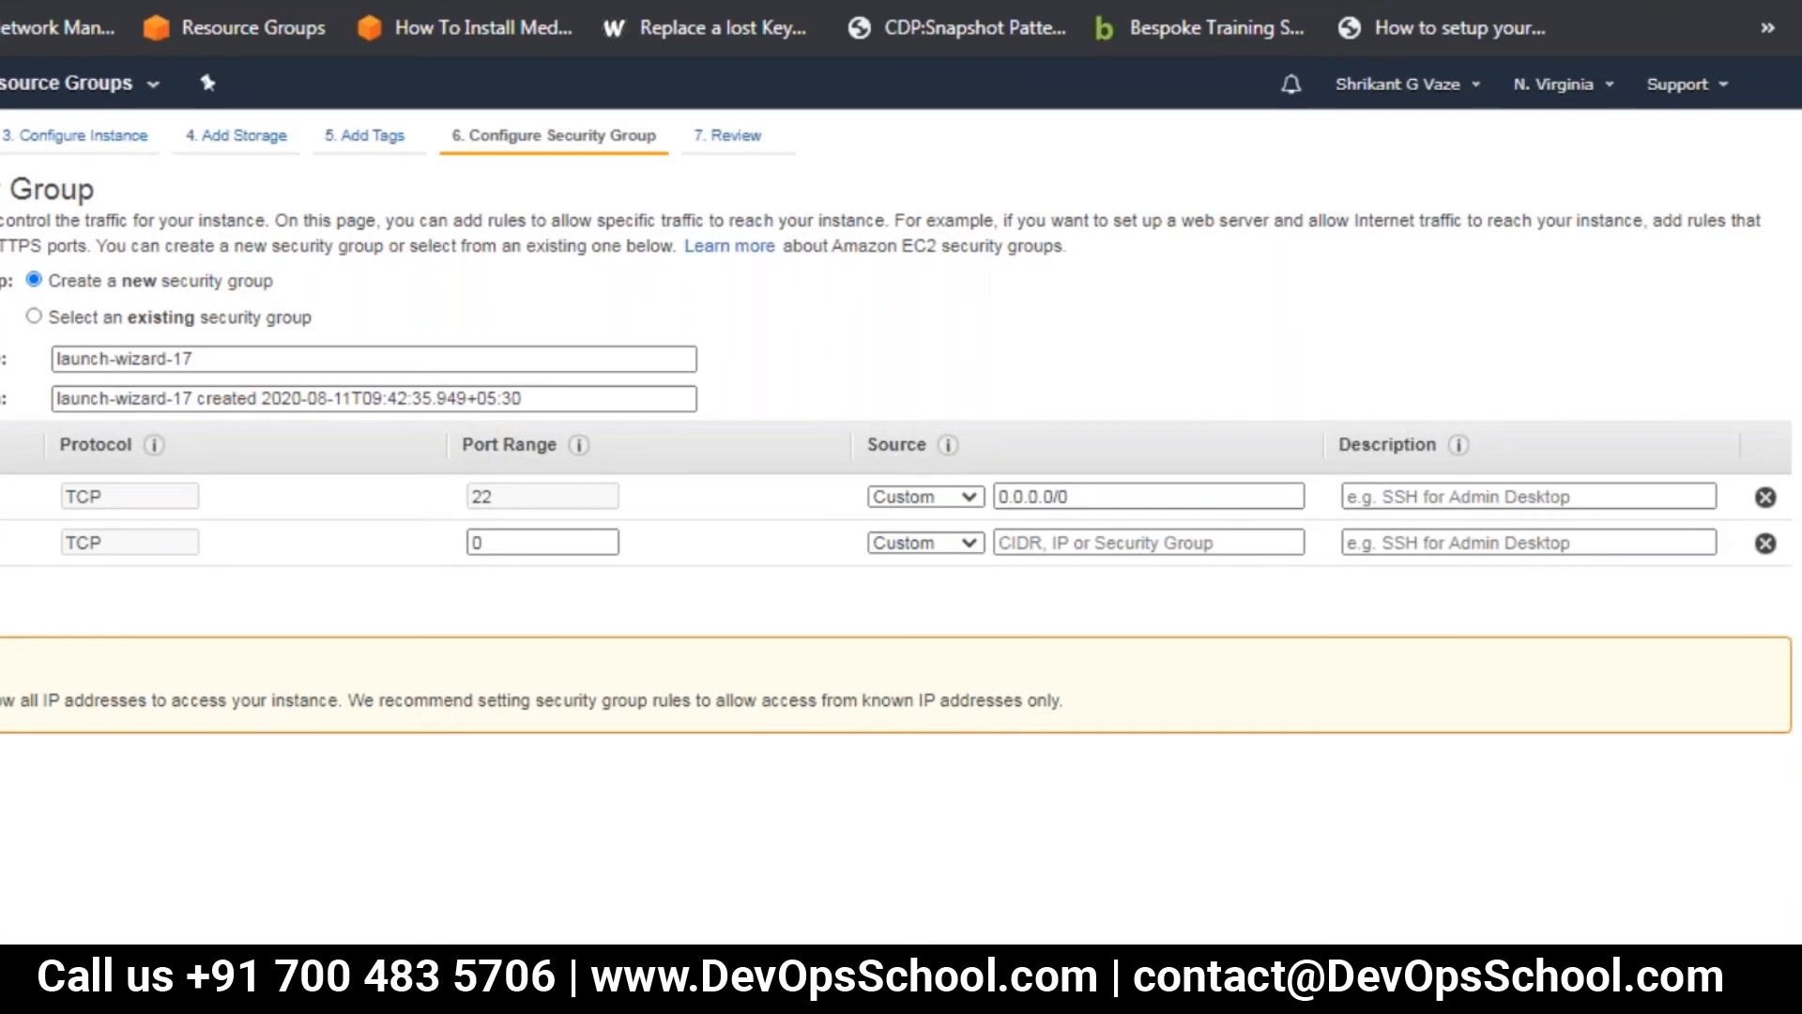
{"action": "left_click", "coordinate": [958, 507]}
{"action": "left_click", "coordinate": [962, 539]}
{"action": "left_click", "coordinate": [967, 546]}
{"action": "left_click", "coordinate": [965, 589]}
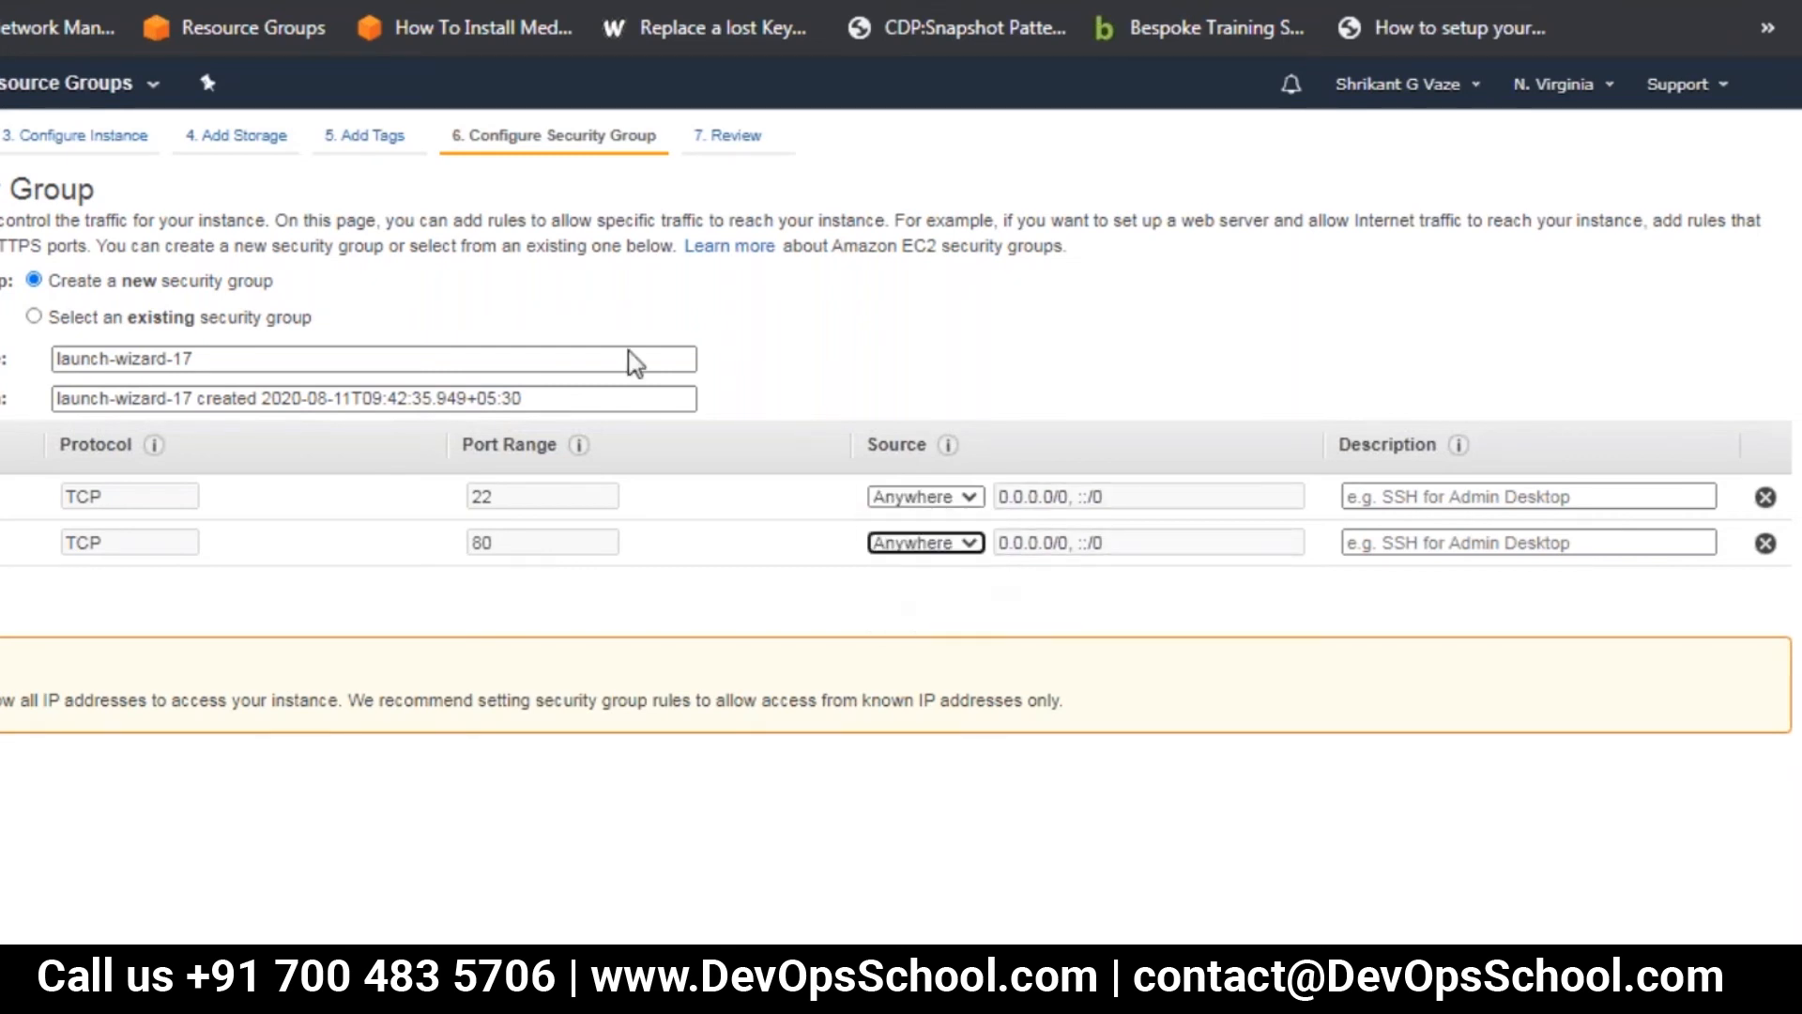
Launch the reviewed instance with the existing key pair aug10, acknowledging access to its private key, and view the instance list
{"action": "left_click", "coordinate": [747, 138]}
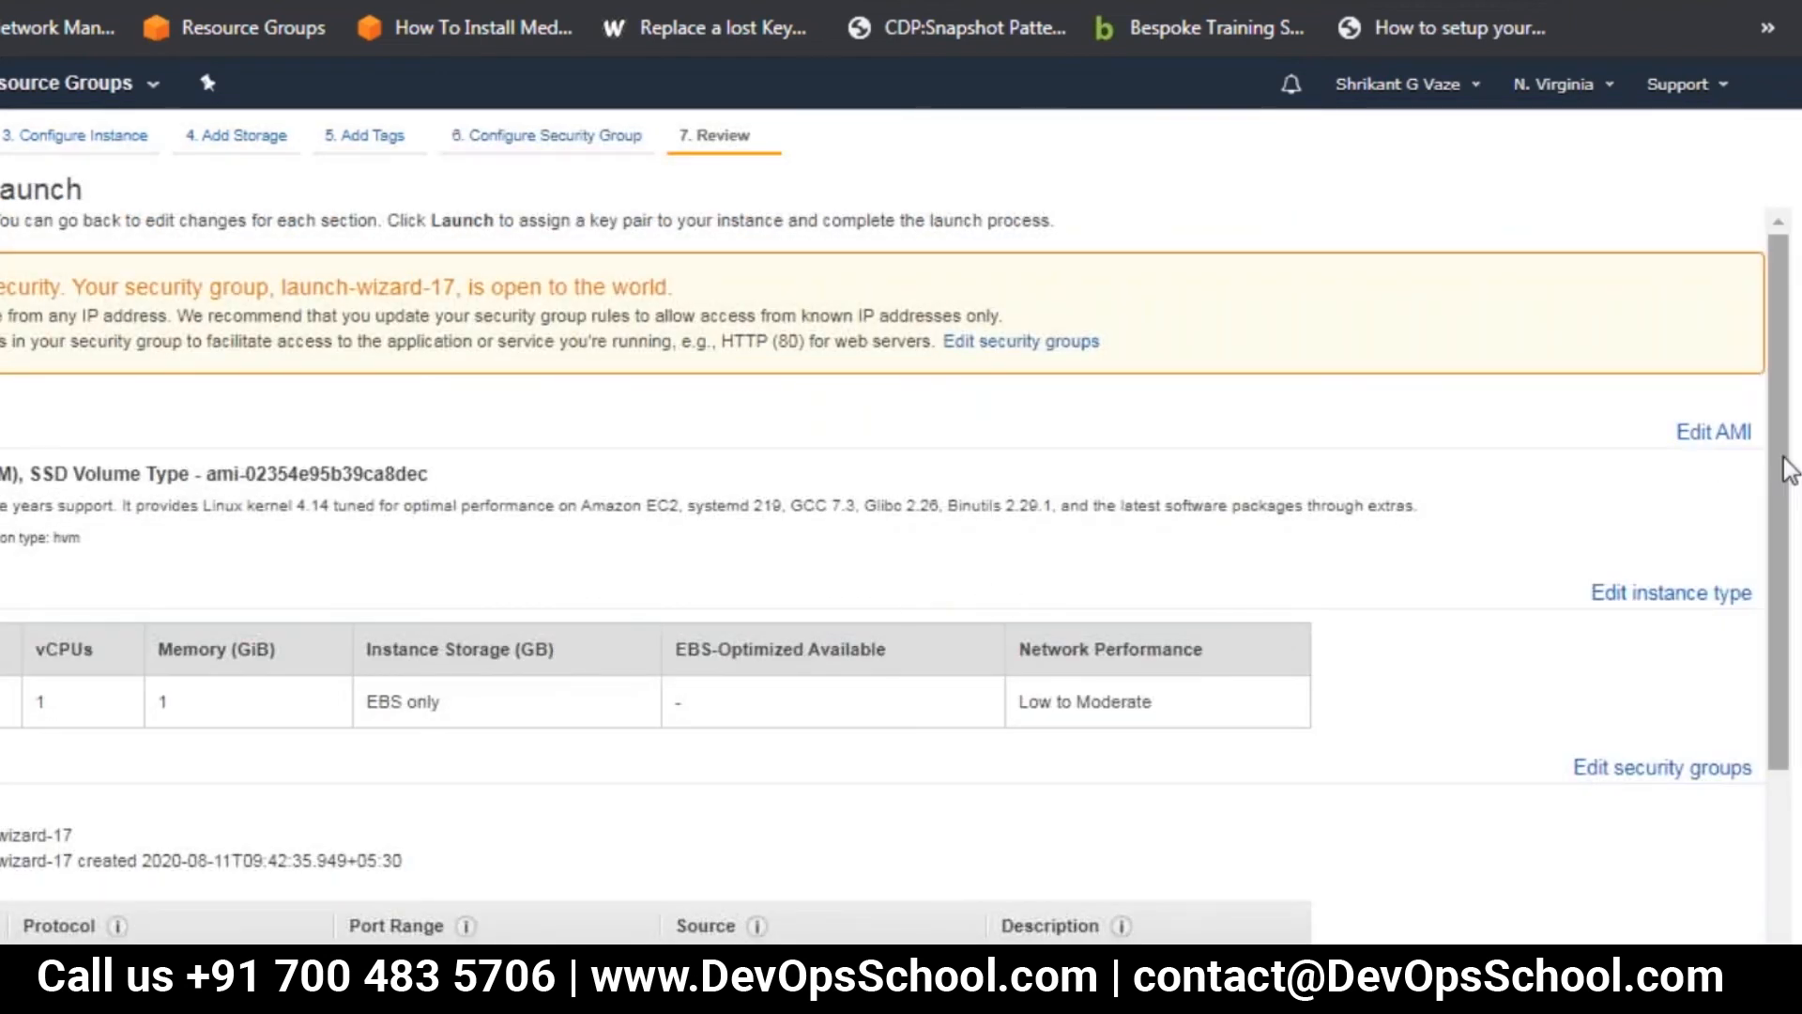
{"action": "left_click_drag", "start_coordinate": [1784, 474], "coordinate": [1783, 672]}
{"action": "left_click", "coordinate": [1723, 995]}
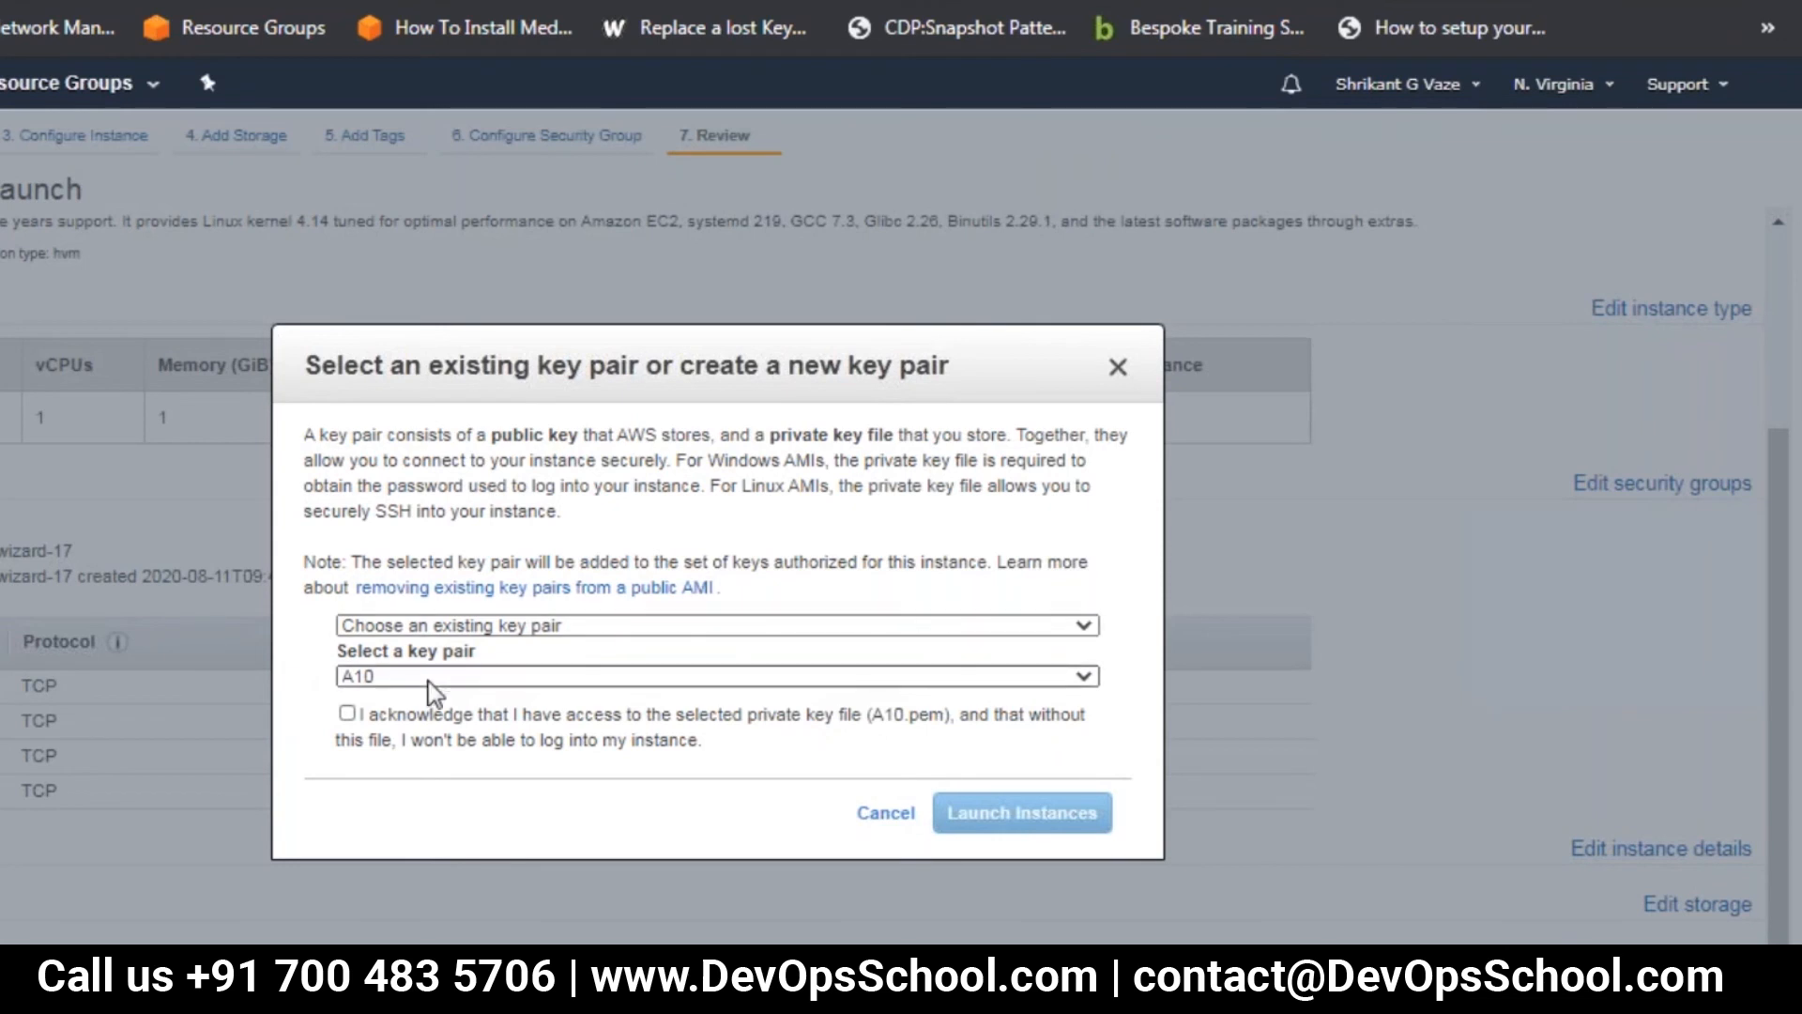
{"action": "left_click", "coordinate": [428, 678]}
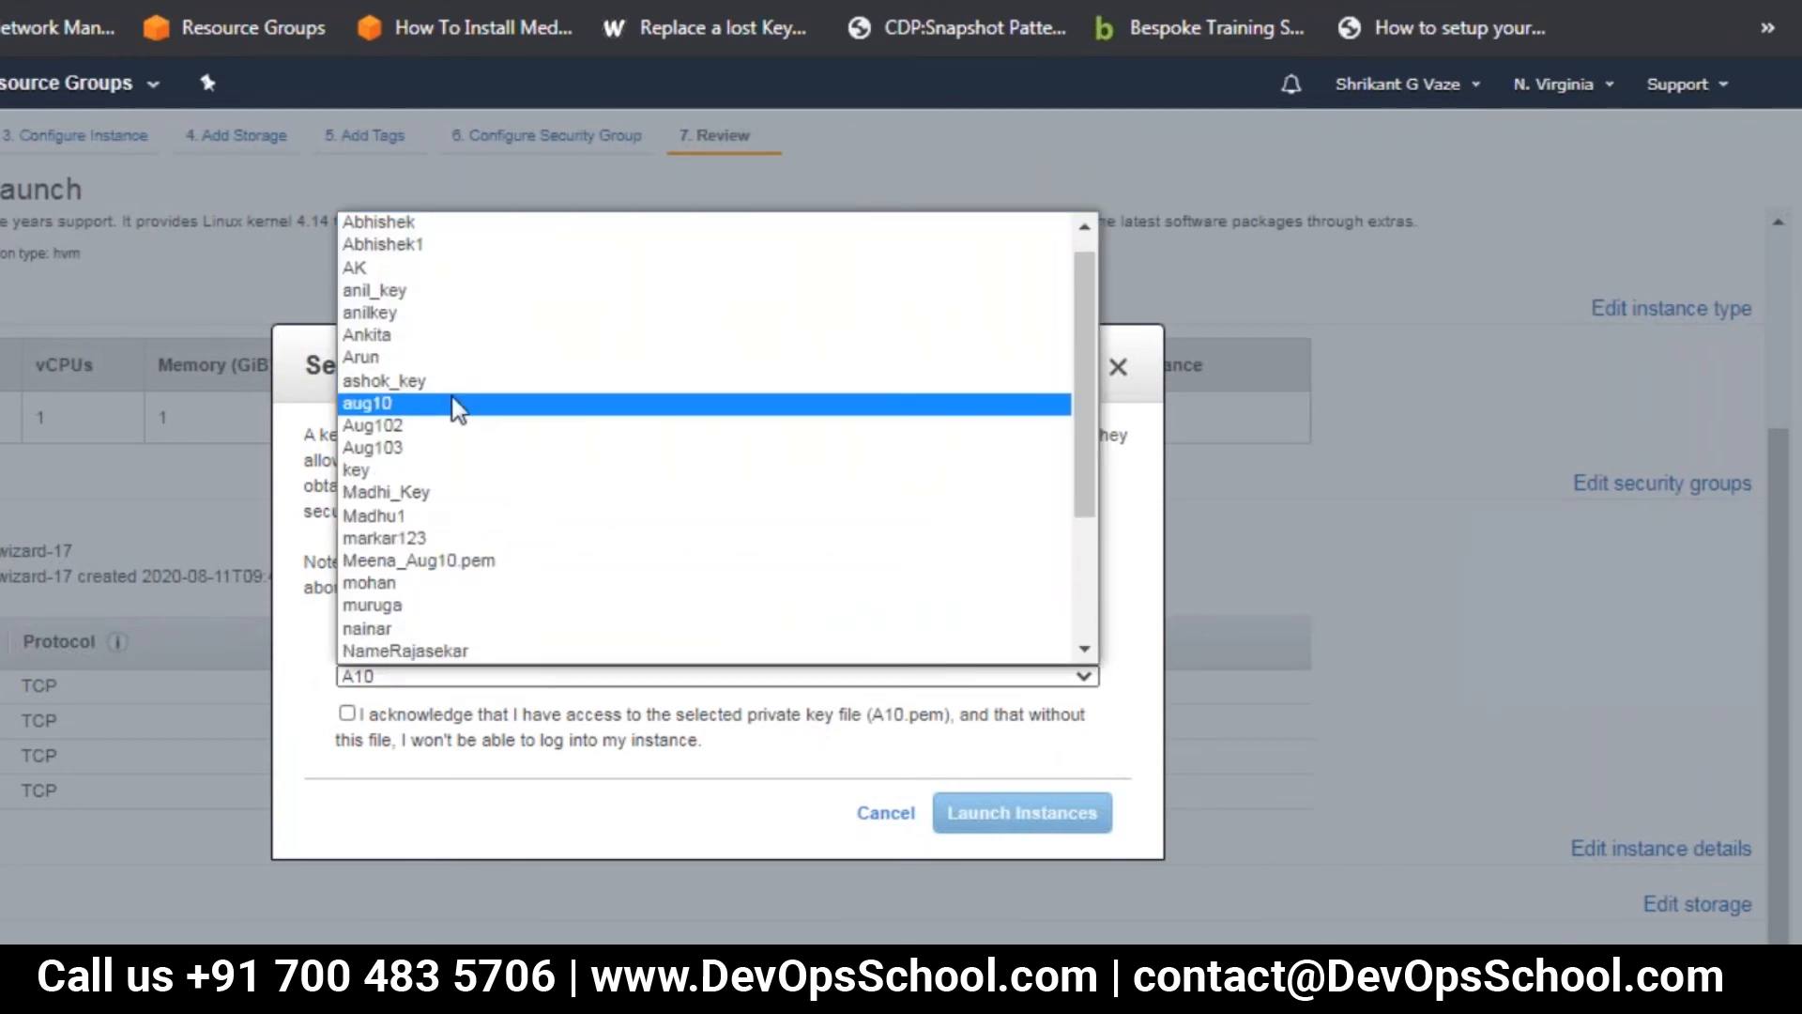
{"action": "left_click", "coordinate": [457, 405]}
{"action": "left_click", "coordinate": [348, 713]}
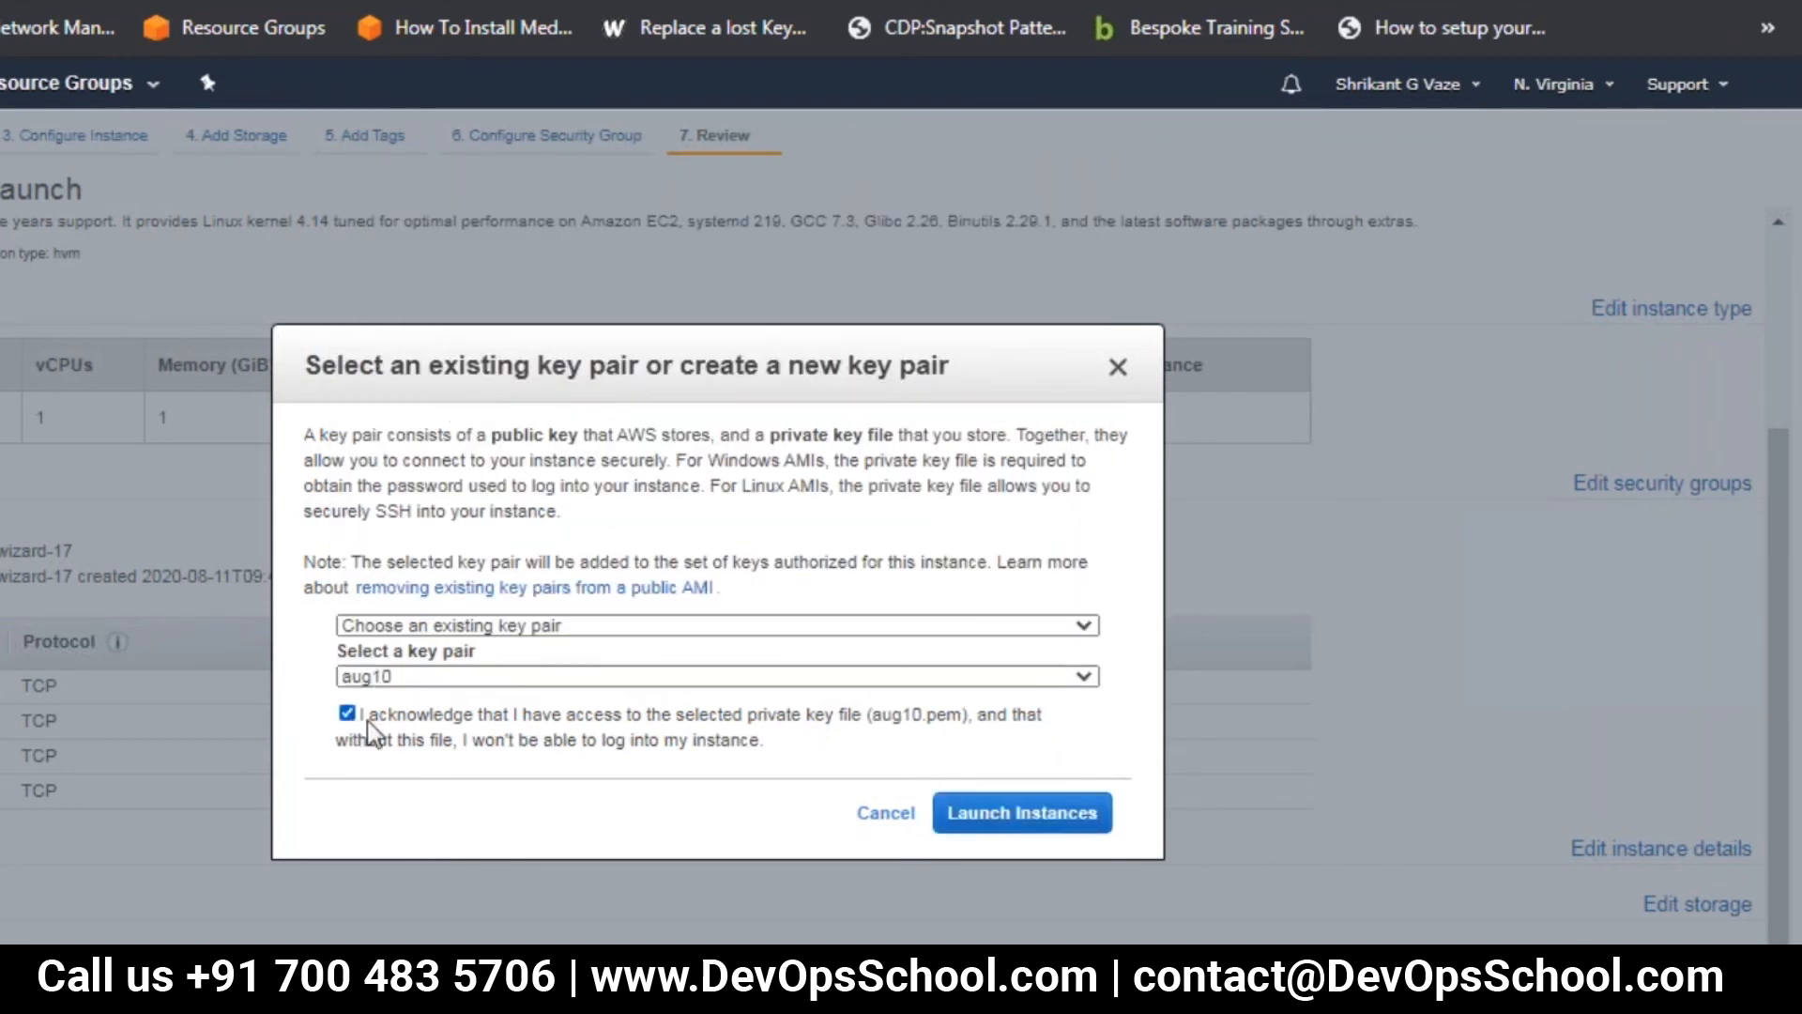
{"action": "left_click", "coordinate": [1072, 816]}
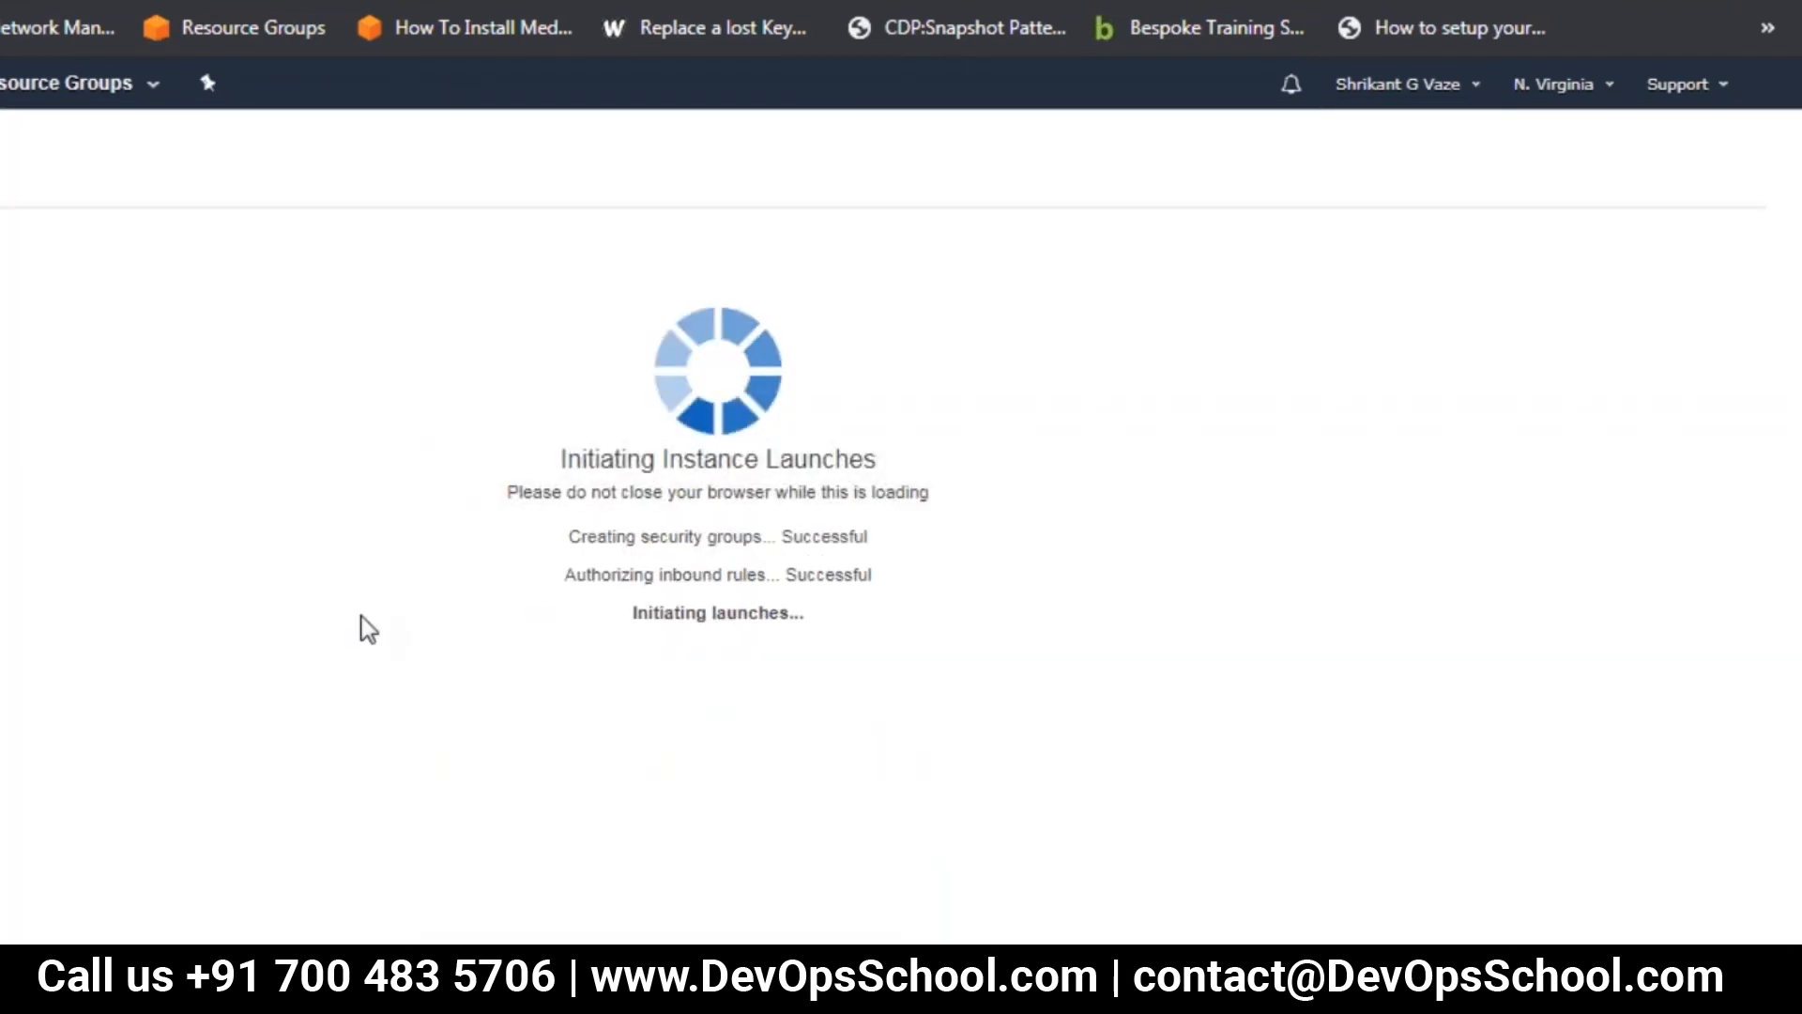
{"action": "left_click", "coordinate": [1707, 937]}
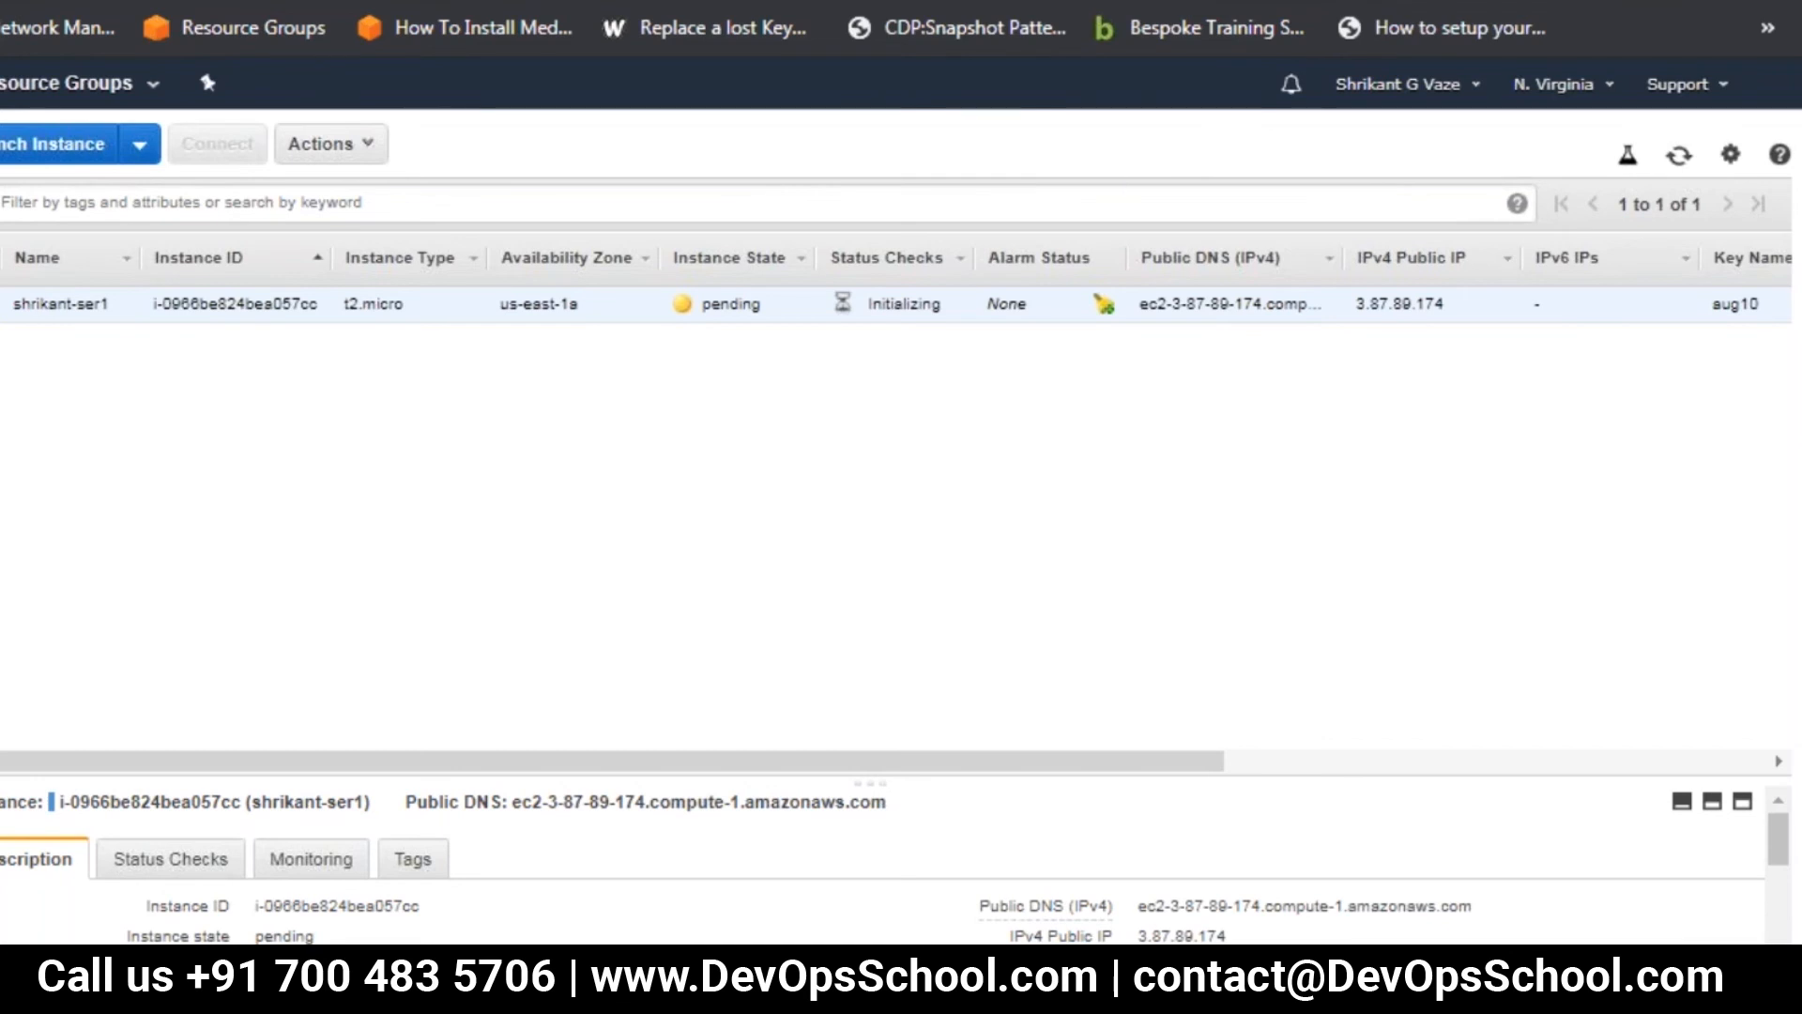
Refresh the instance list, enlarge the first server's details, and select its IPv4 public IP
{"action": "left_click", "coordinate": [1680, 157]}
{"action": "left_click", "coordinate": [1680, 157]}
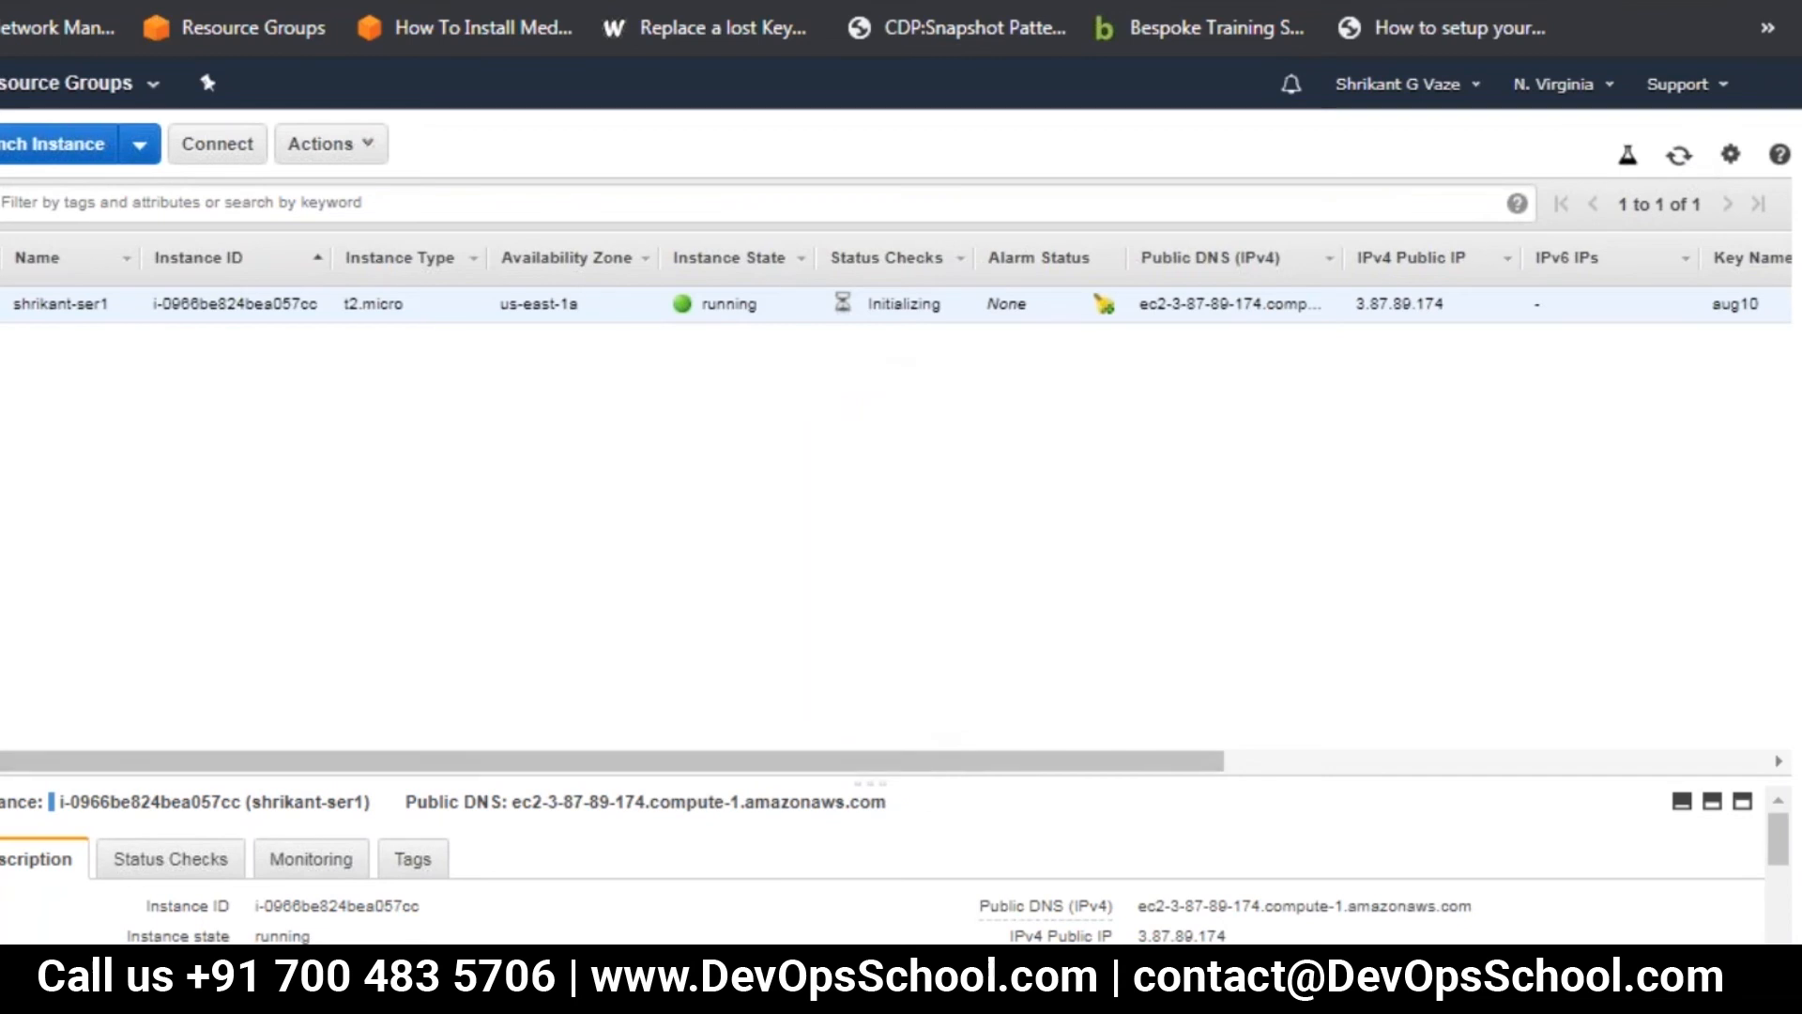
{"action": "left_click_drag", "start_coordinate": [913, 777], "coordinate": [920, 486]}
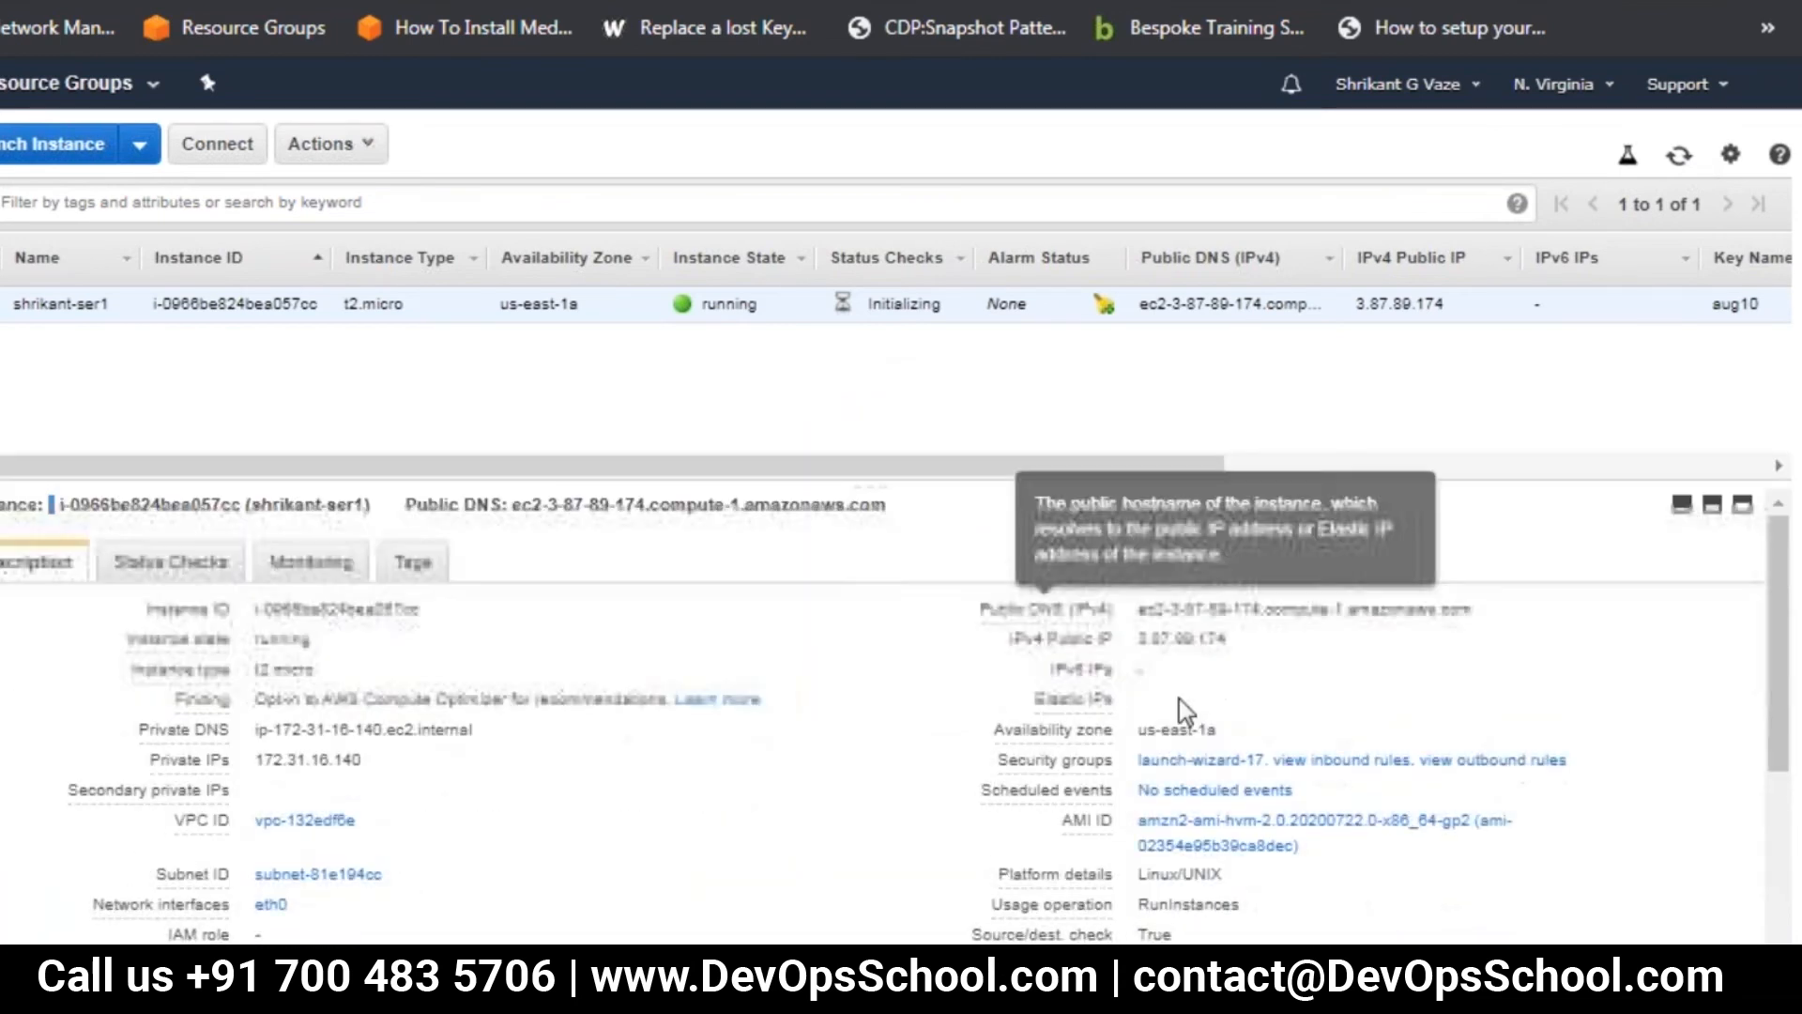
{"action": "left_click", "coordinate": [1248, 642]}
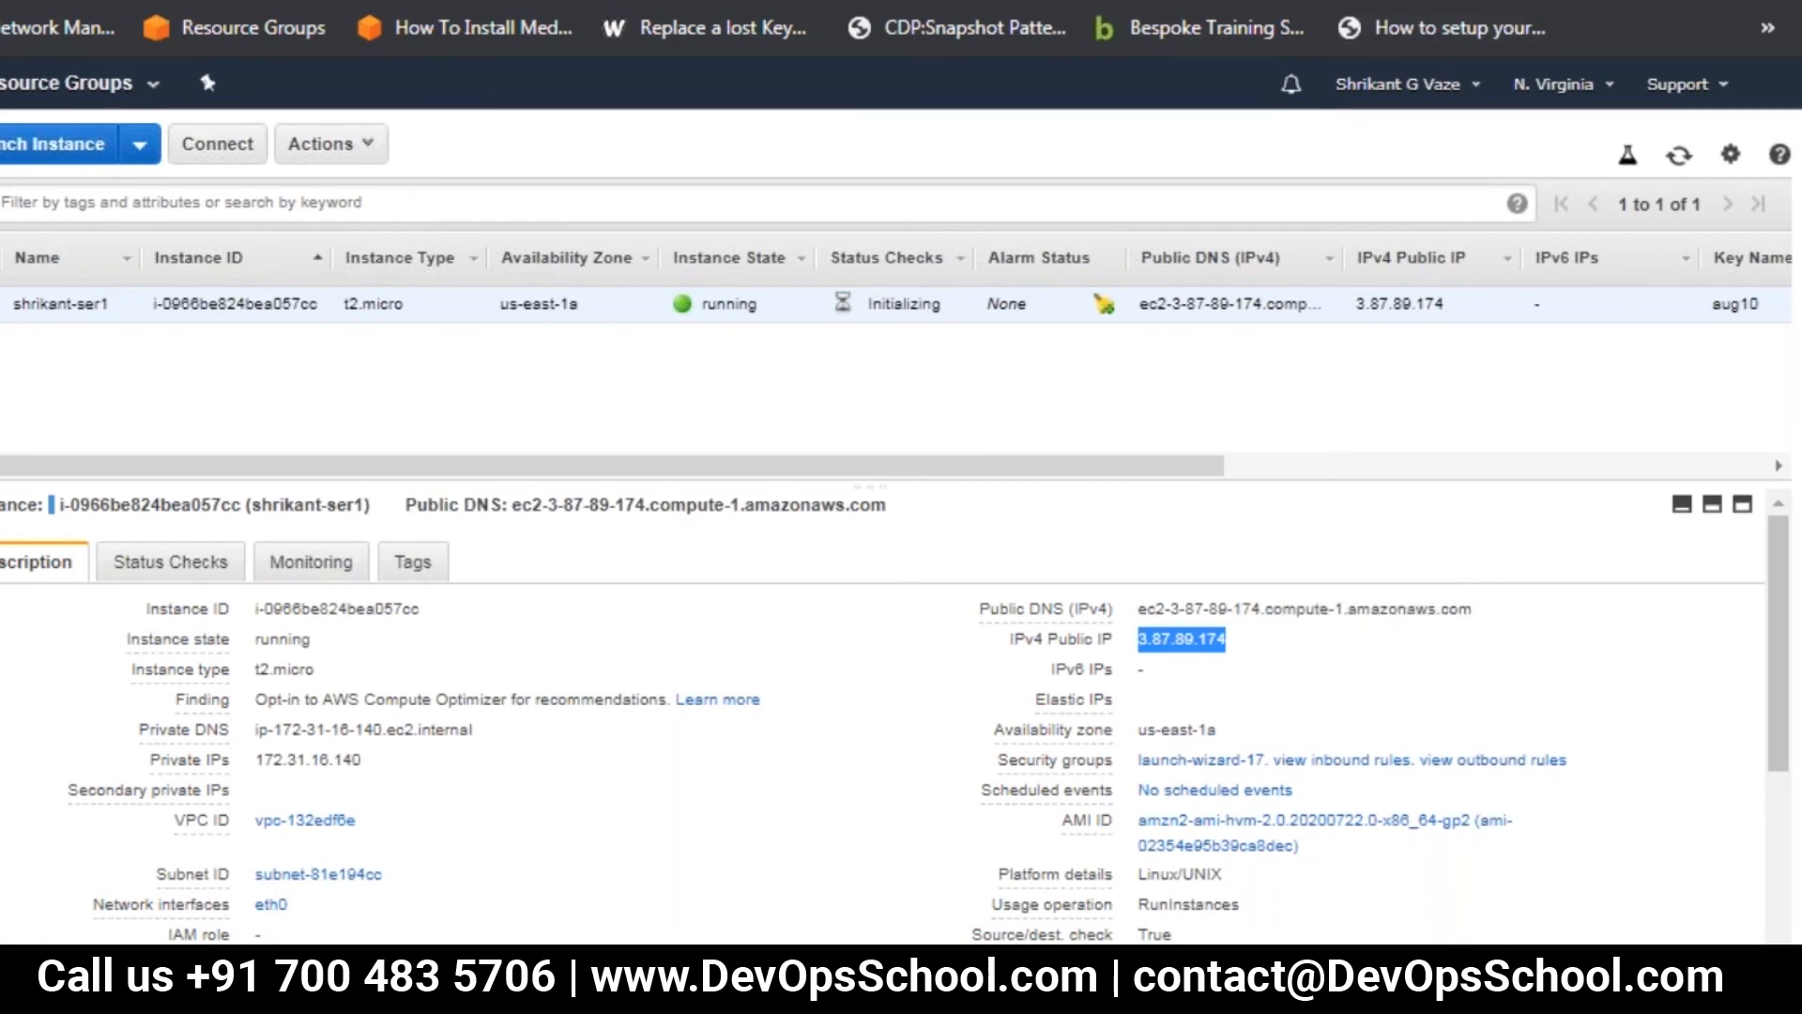
{"action": "key", "text": "ctrl+Tab"}
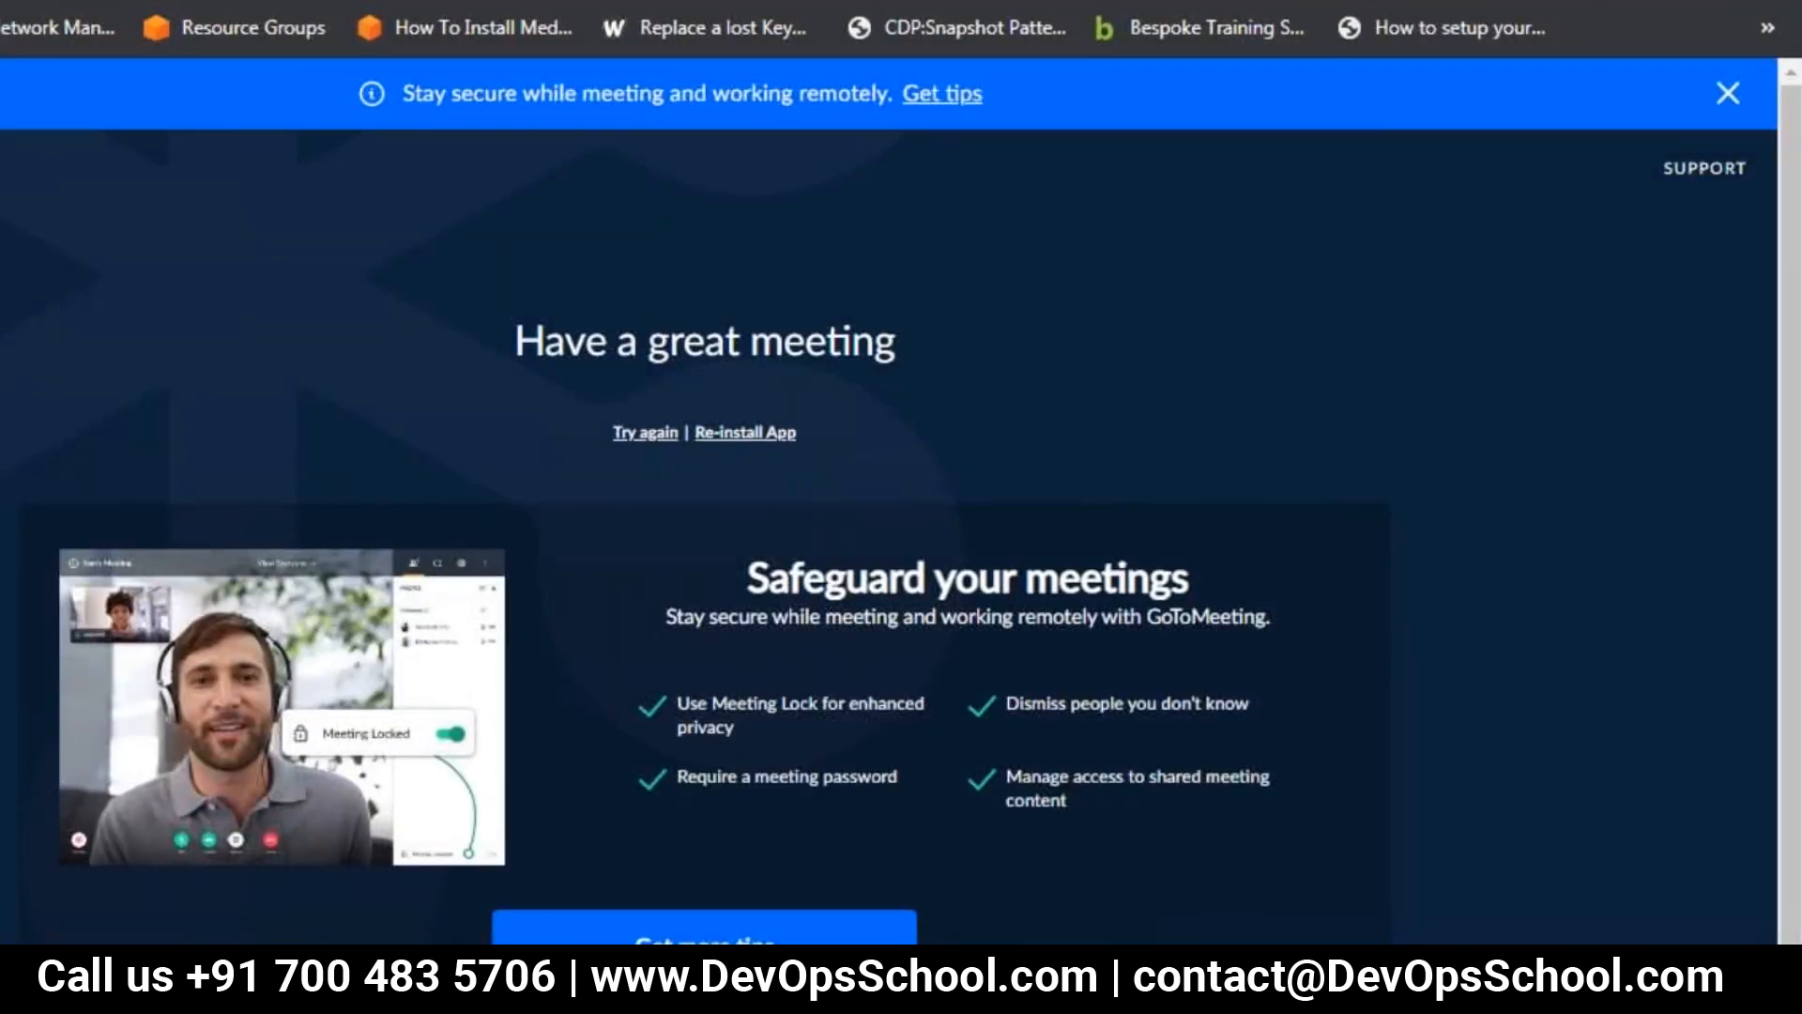
{"action": "key", "text": "super"}
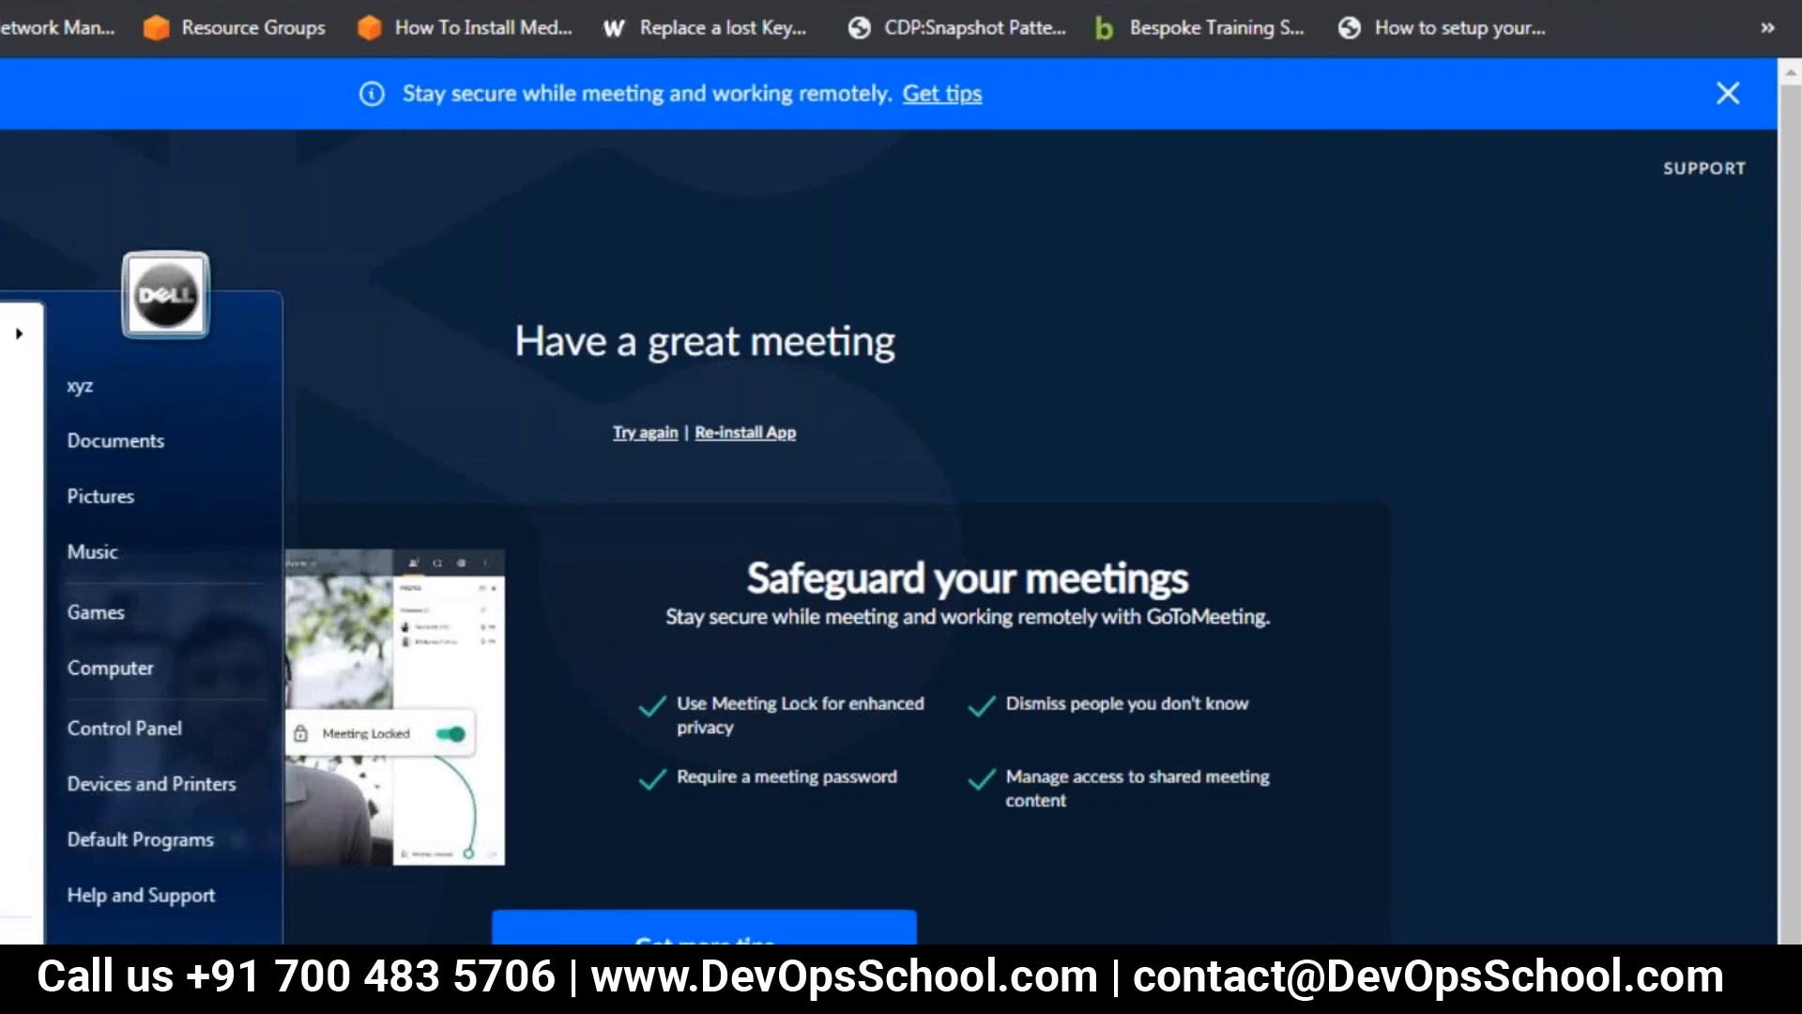
{"action": "key", "text": "super"}
{"action": "left_click", "coordinate": [85, 2]}
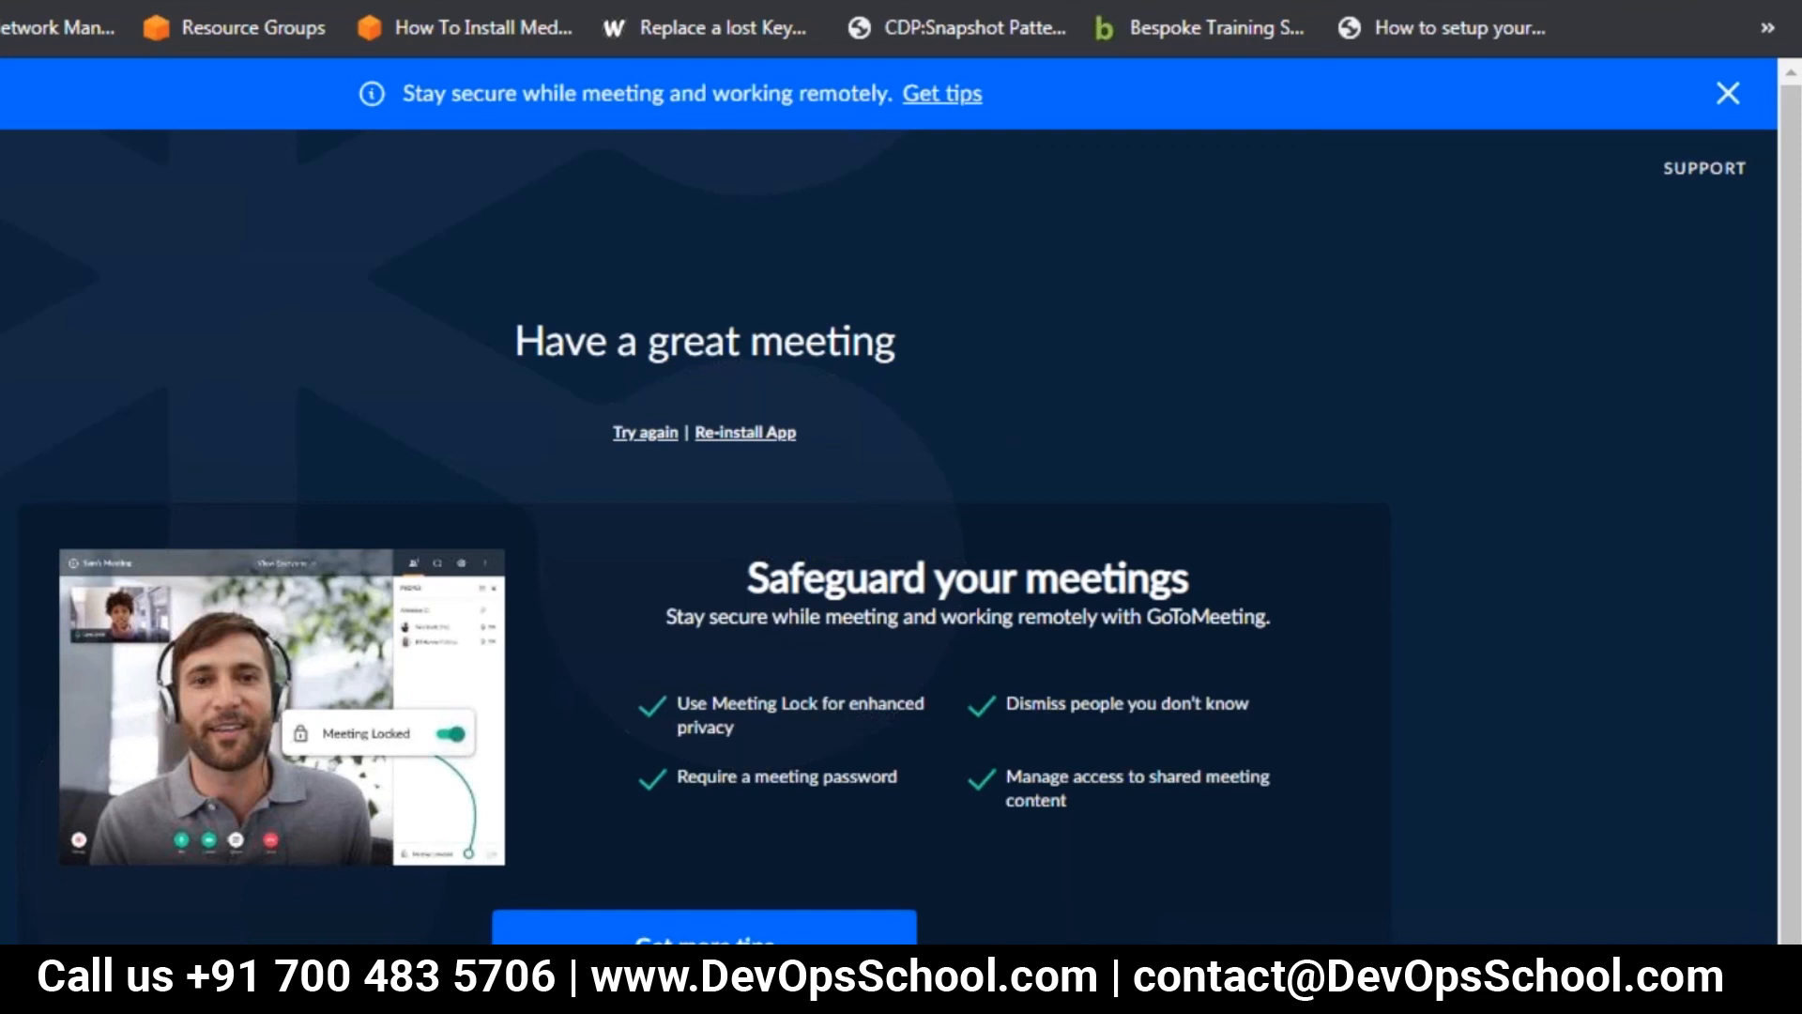
{"action": "left_click", "coordinate": [1697, 2]}
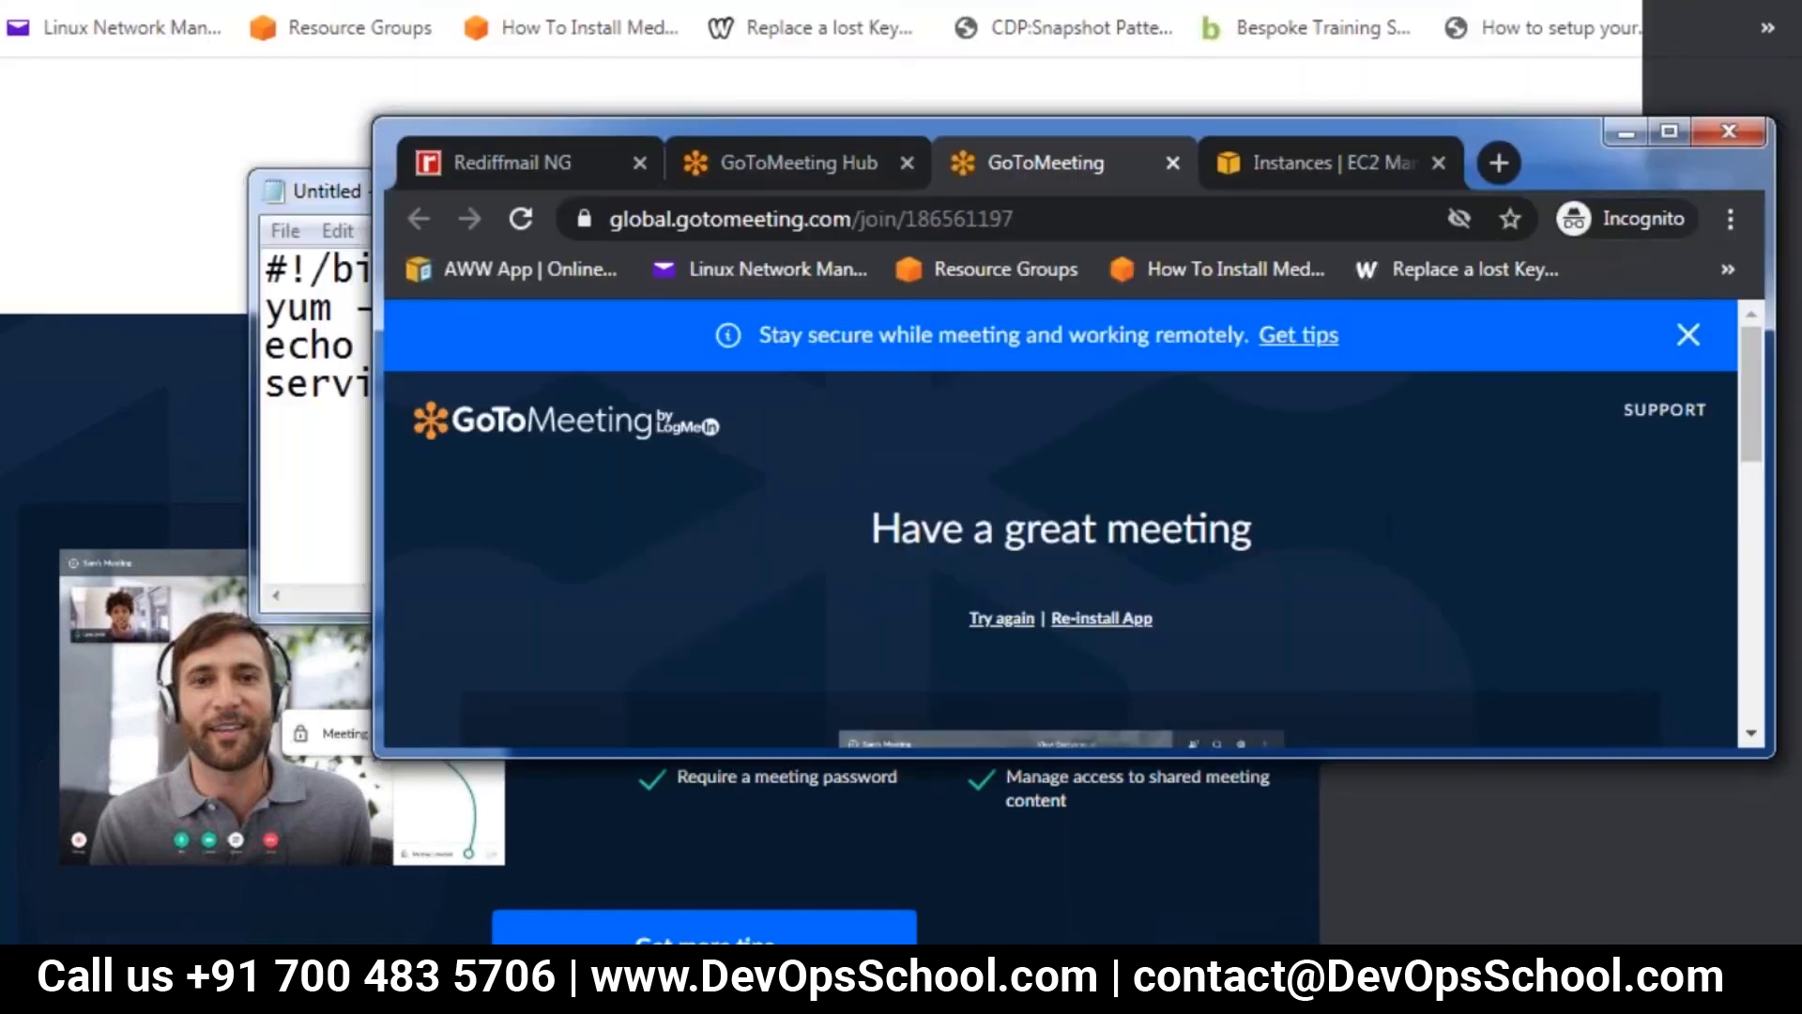
{"action": "left_click", "coordinate": [1263, 155]}
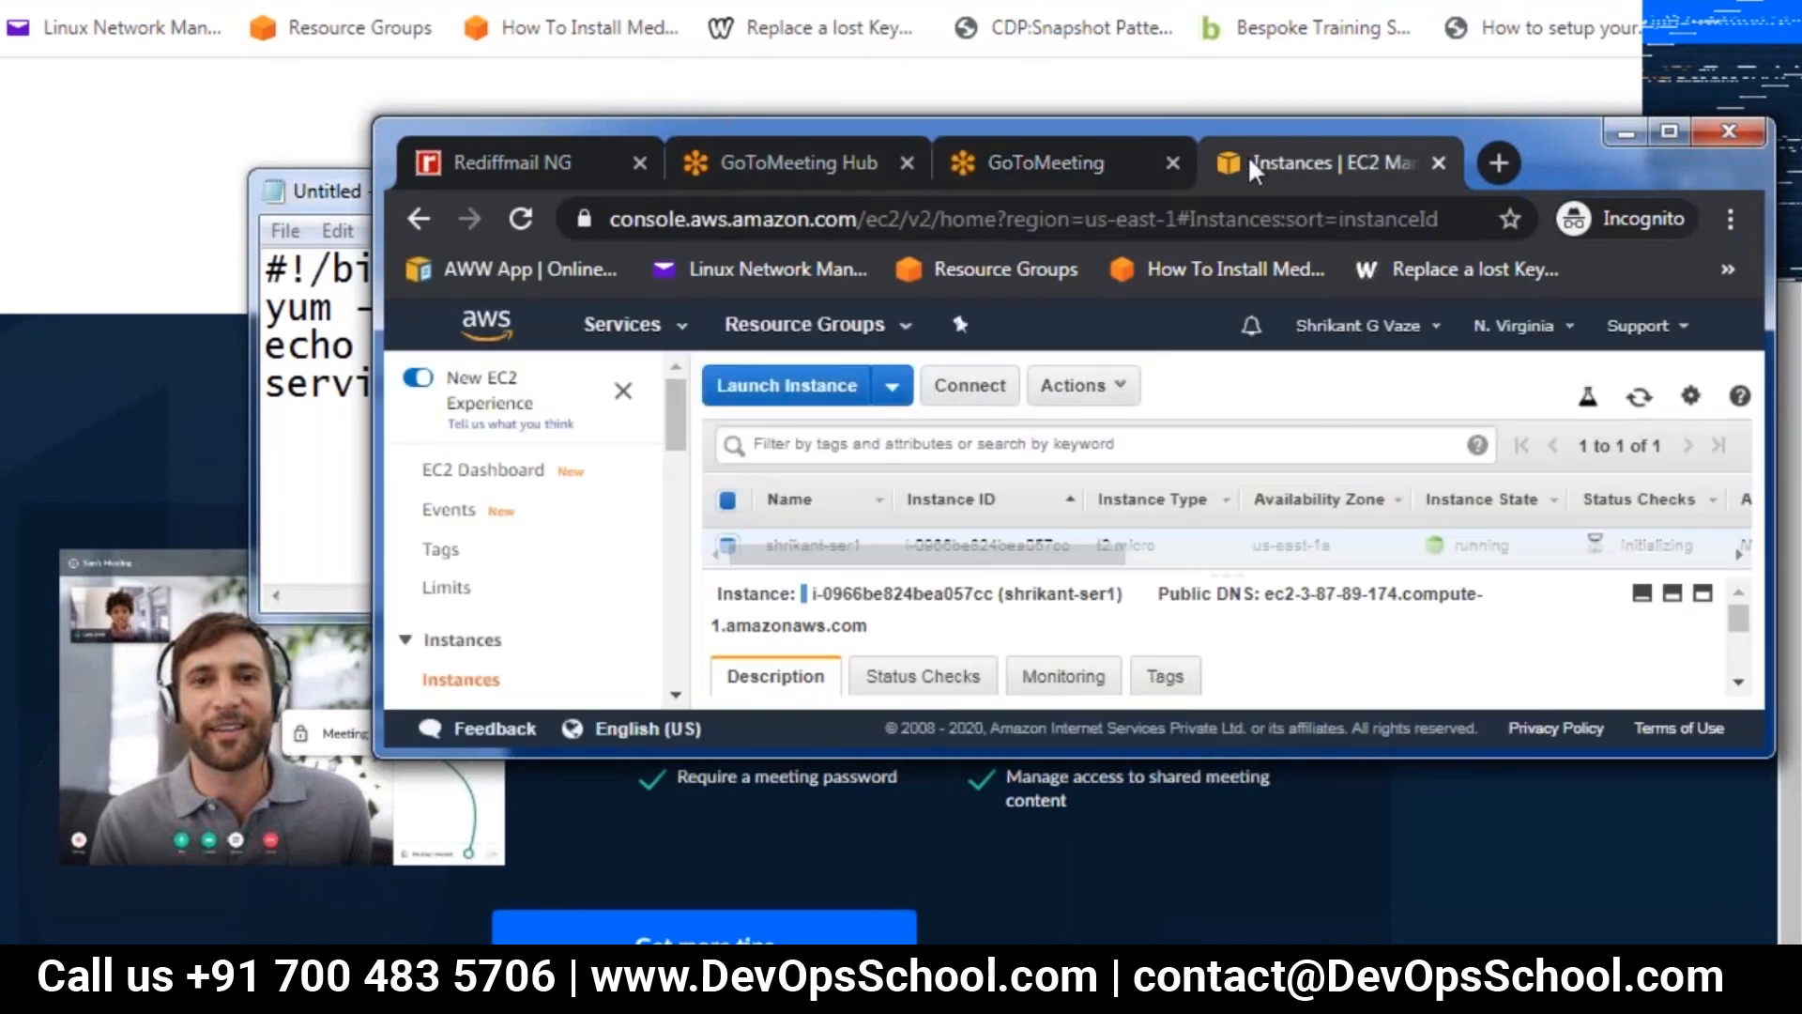
{"action": "left_click", "coordinate": [1668, 134]}
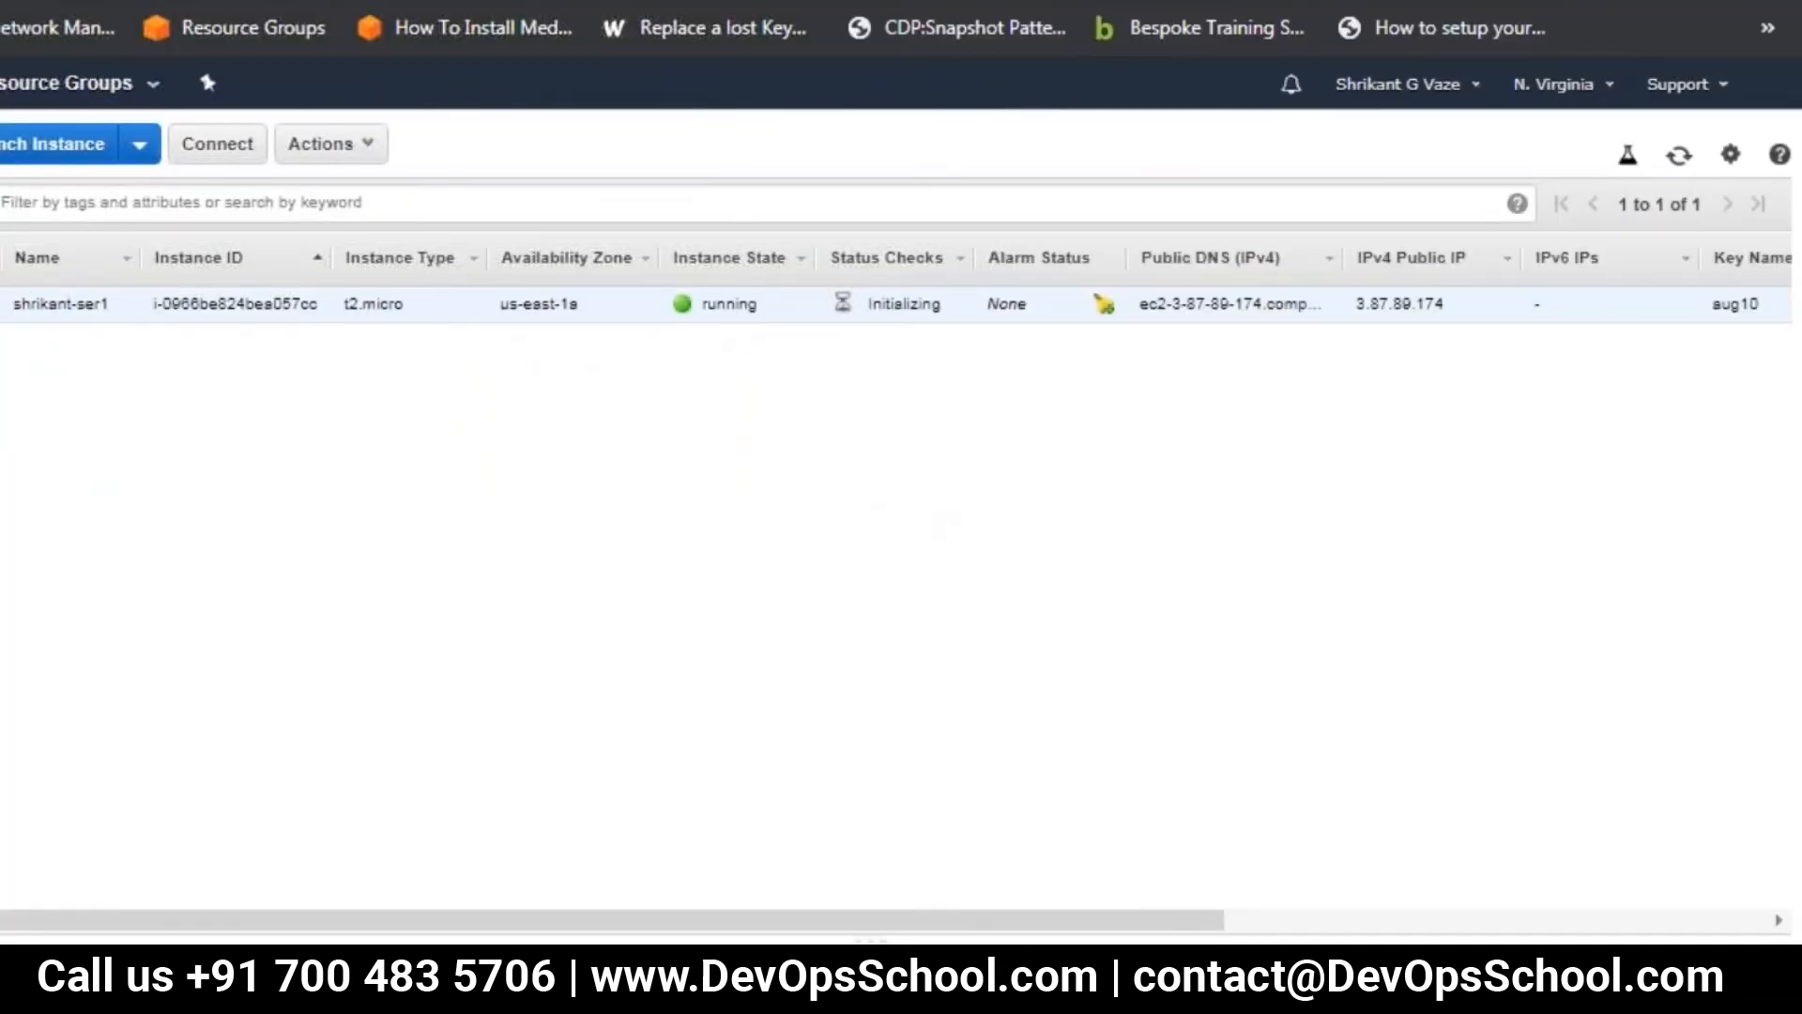
Start launching a second instance from the Amazon Linux 2 AMI as t2.micro, using the default subnet in us-east-1b
{"action": "left_click", "coordinate": [25, 150]}
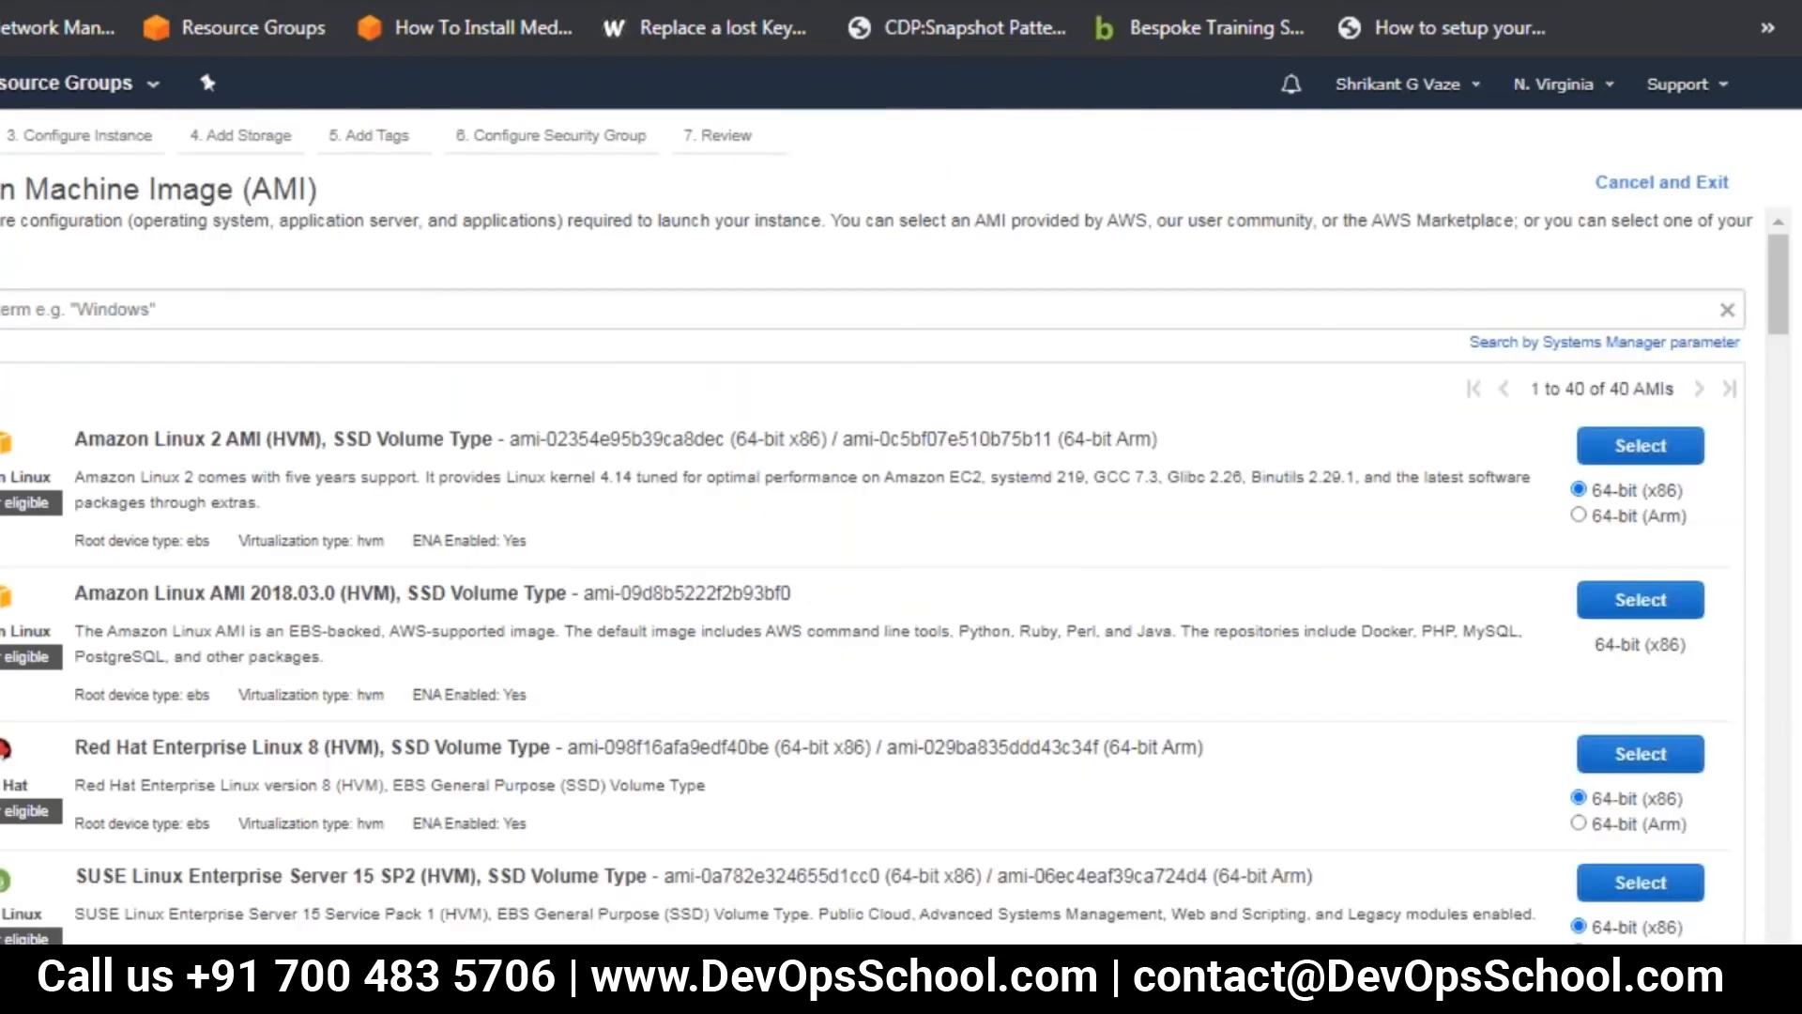
{"action": "left_click", "coordinate": [1640, 446]}
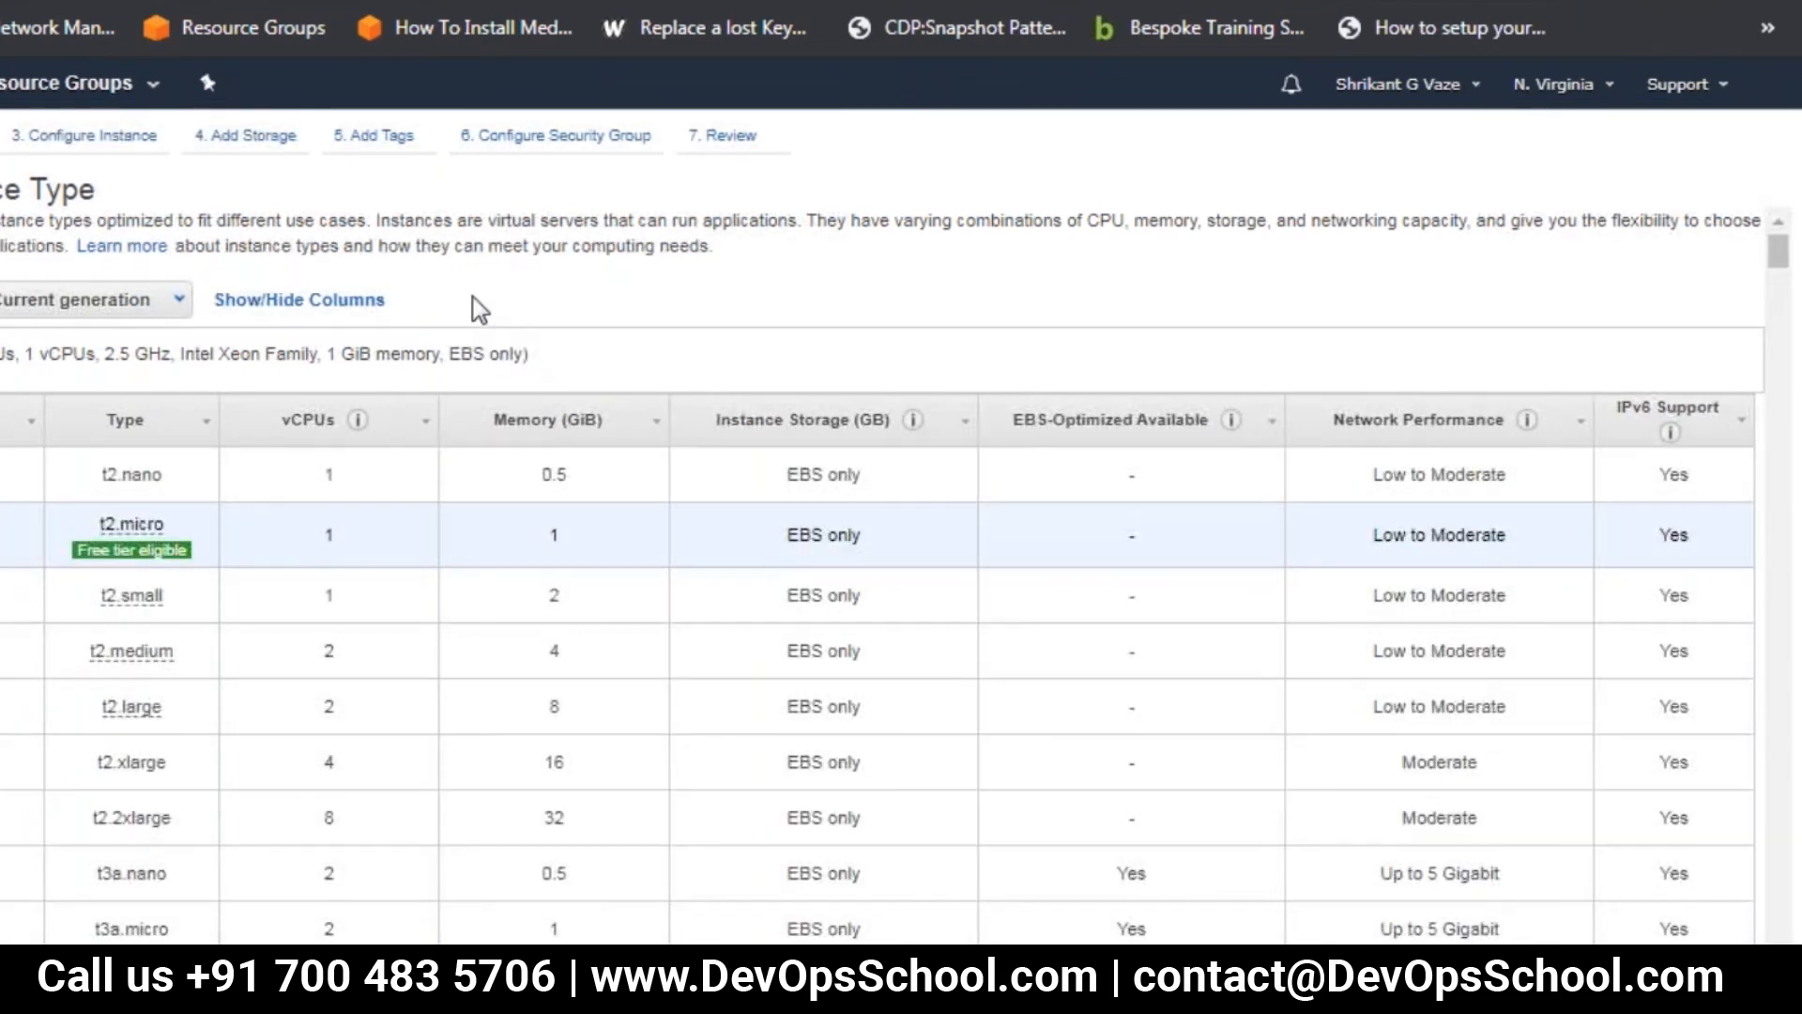
{"action": "left_click", "coordinate": [82, 150]}
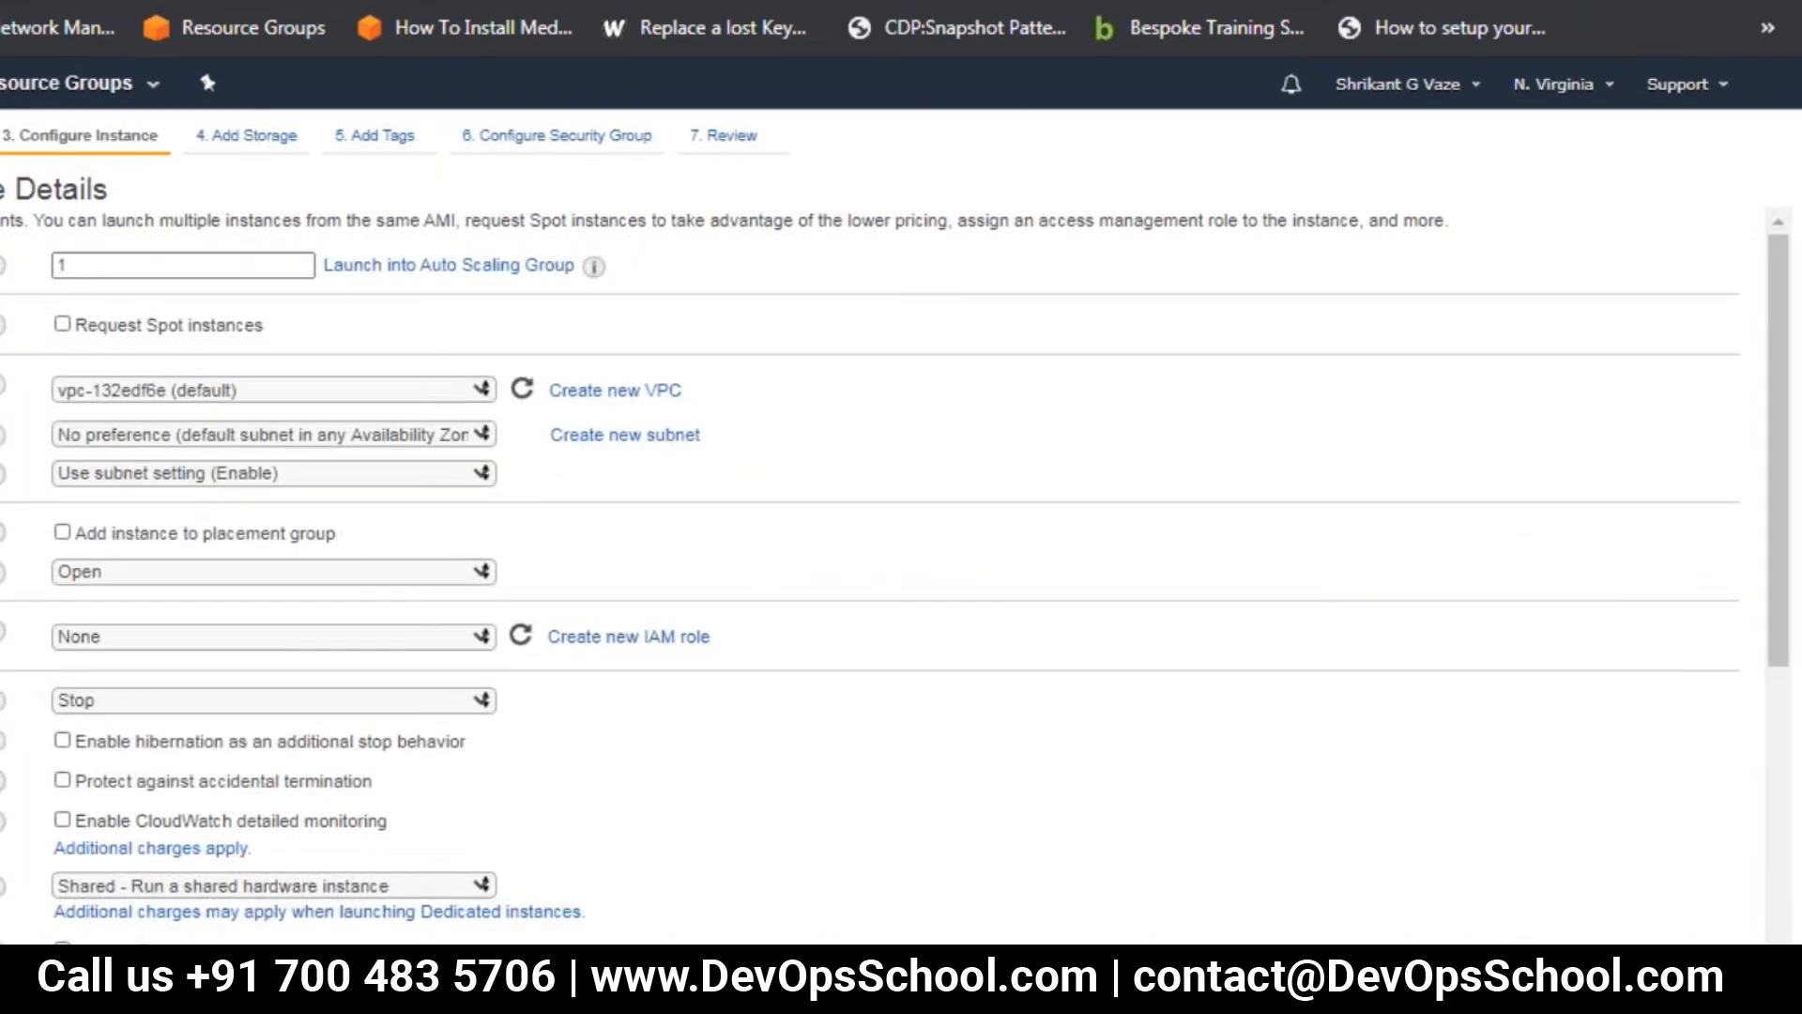
{"action": "left_click", "coordinate": [348, 435]}
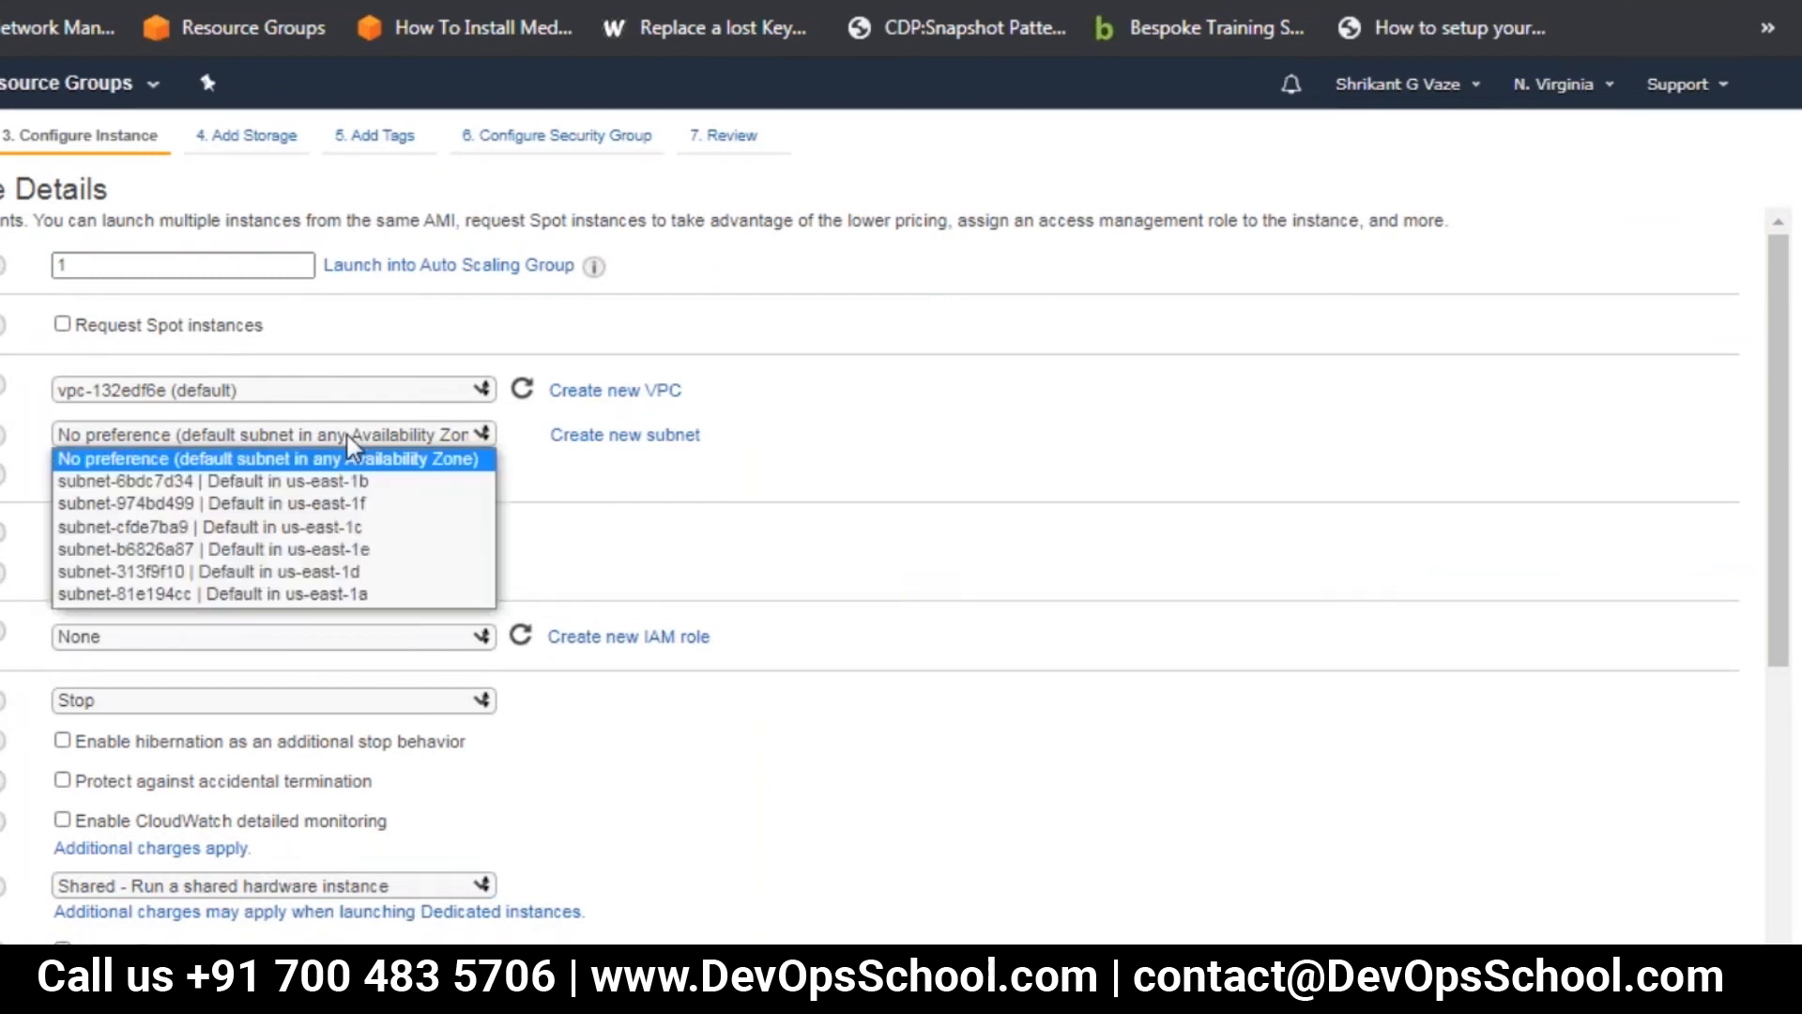
{"action": "left_click", "coordinate": [398, 482]}
Copy the whole httpd setup script from Notepad into the second instance's user data
{"action": "left_click_drag", "start_coordinate": [1777, 282], "coordinate": [1777, 651]}
{"action": "left_click", "coordinate": [324, 885]}
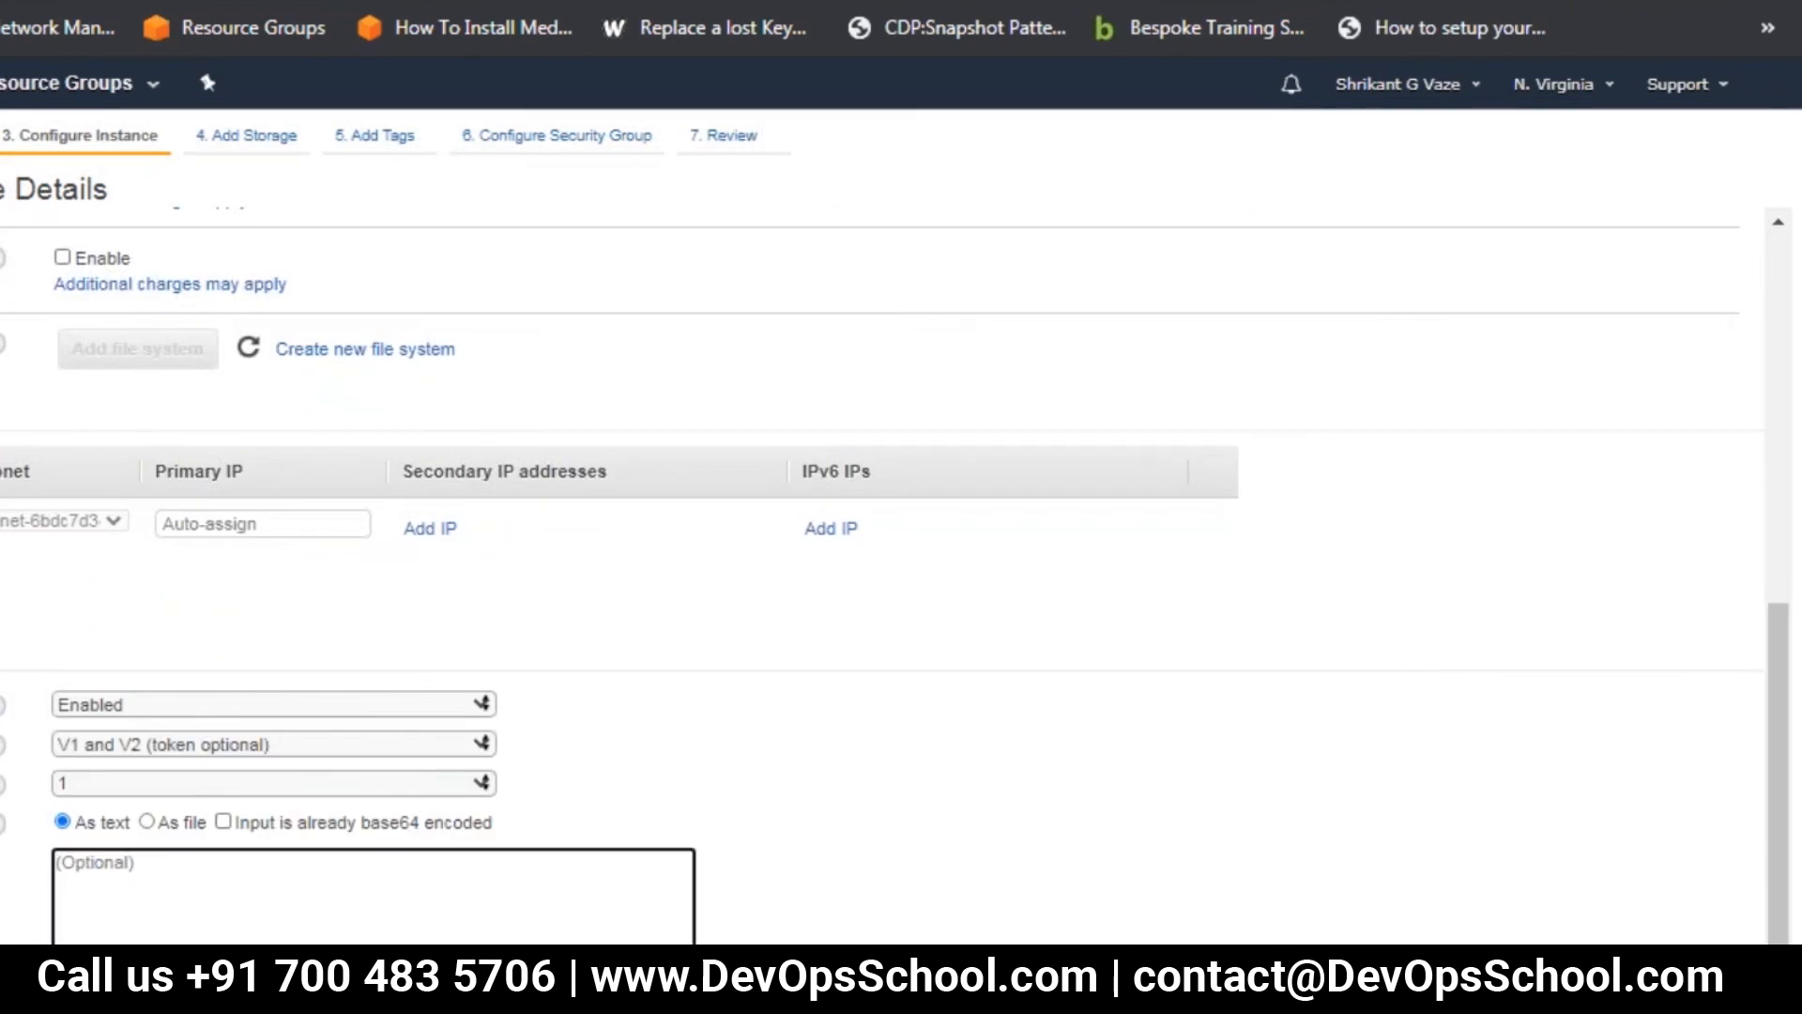
{"action": "key", "text": "super"}
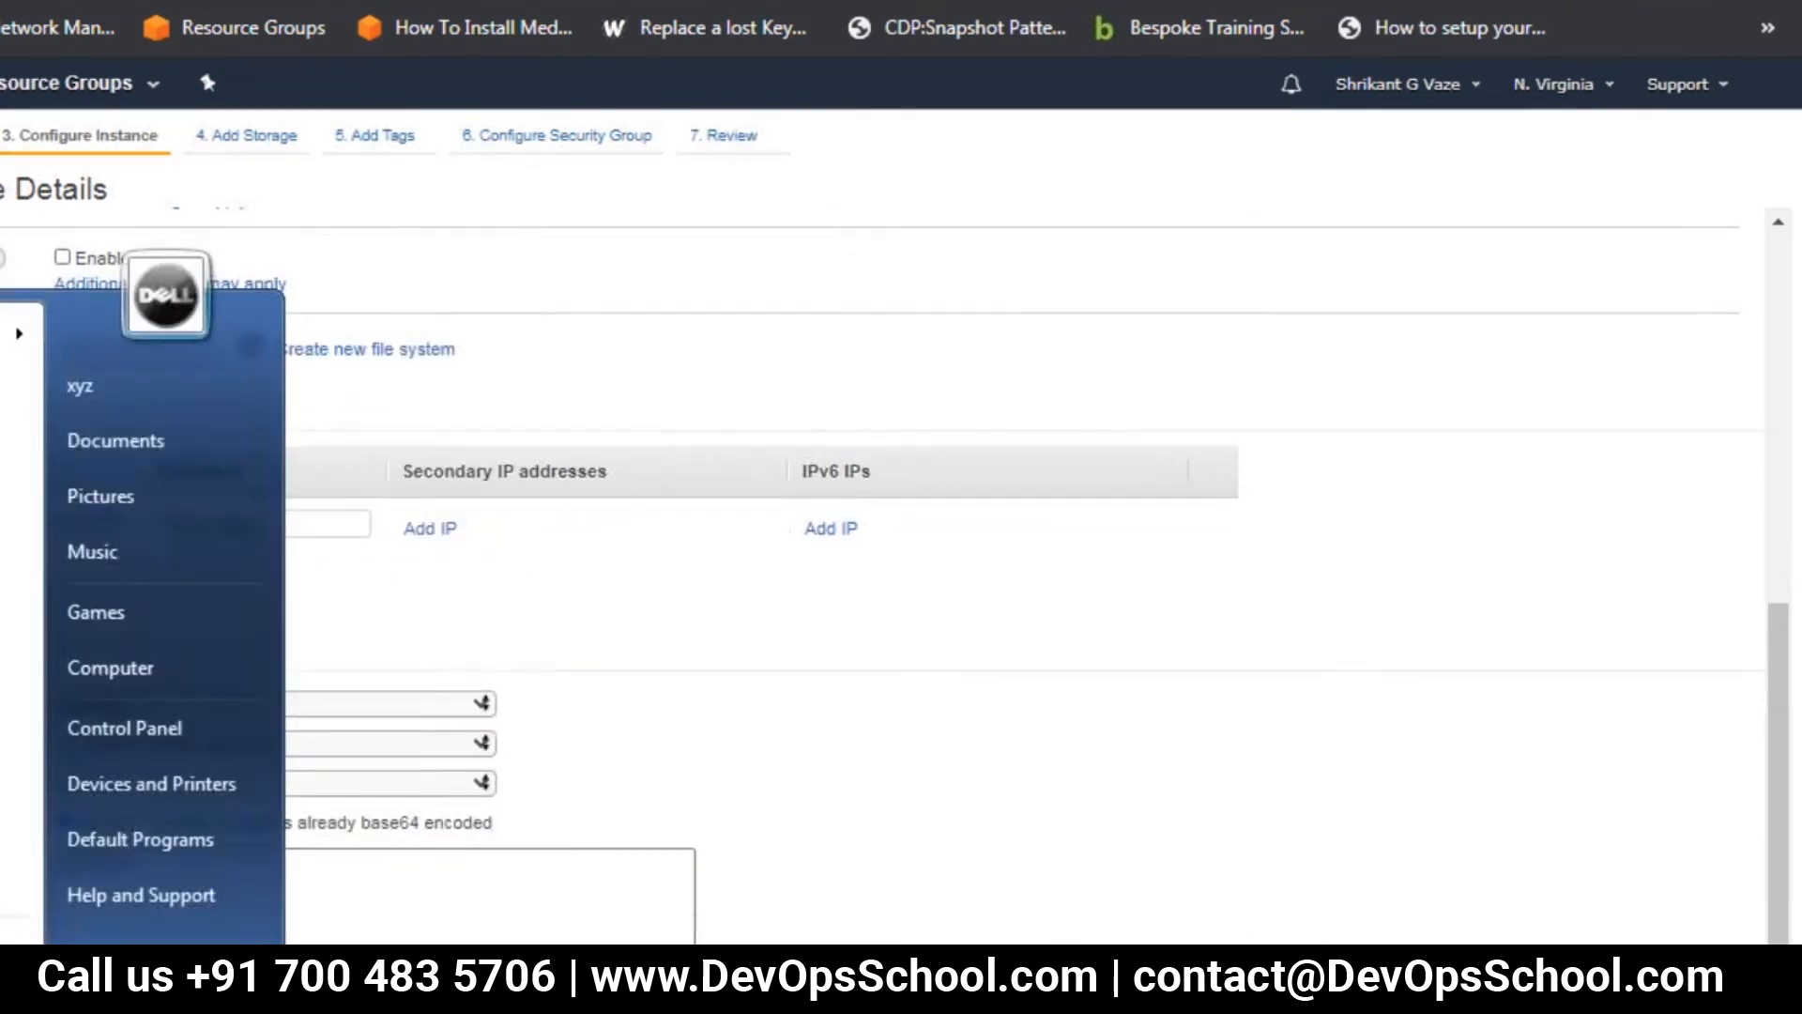
{"action": "key", "text": "alt+Tab"}
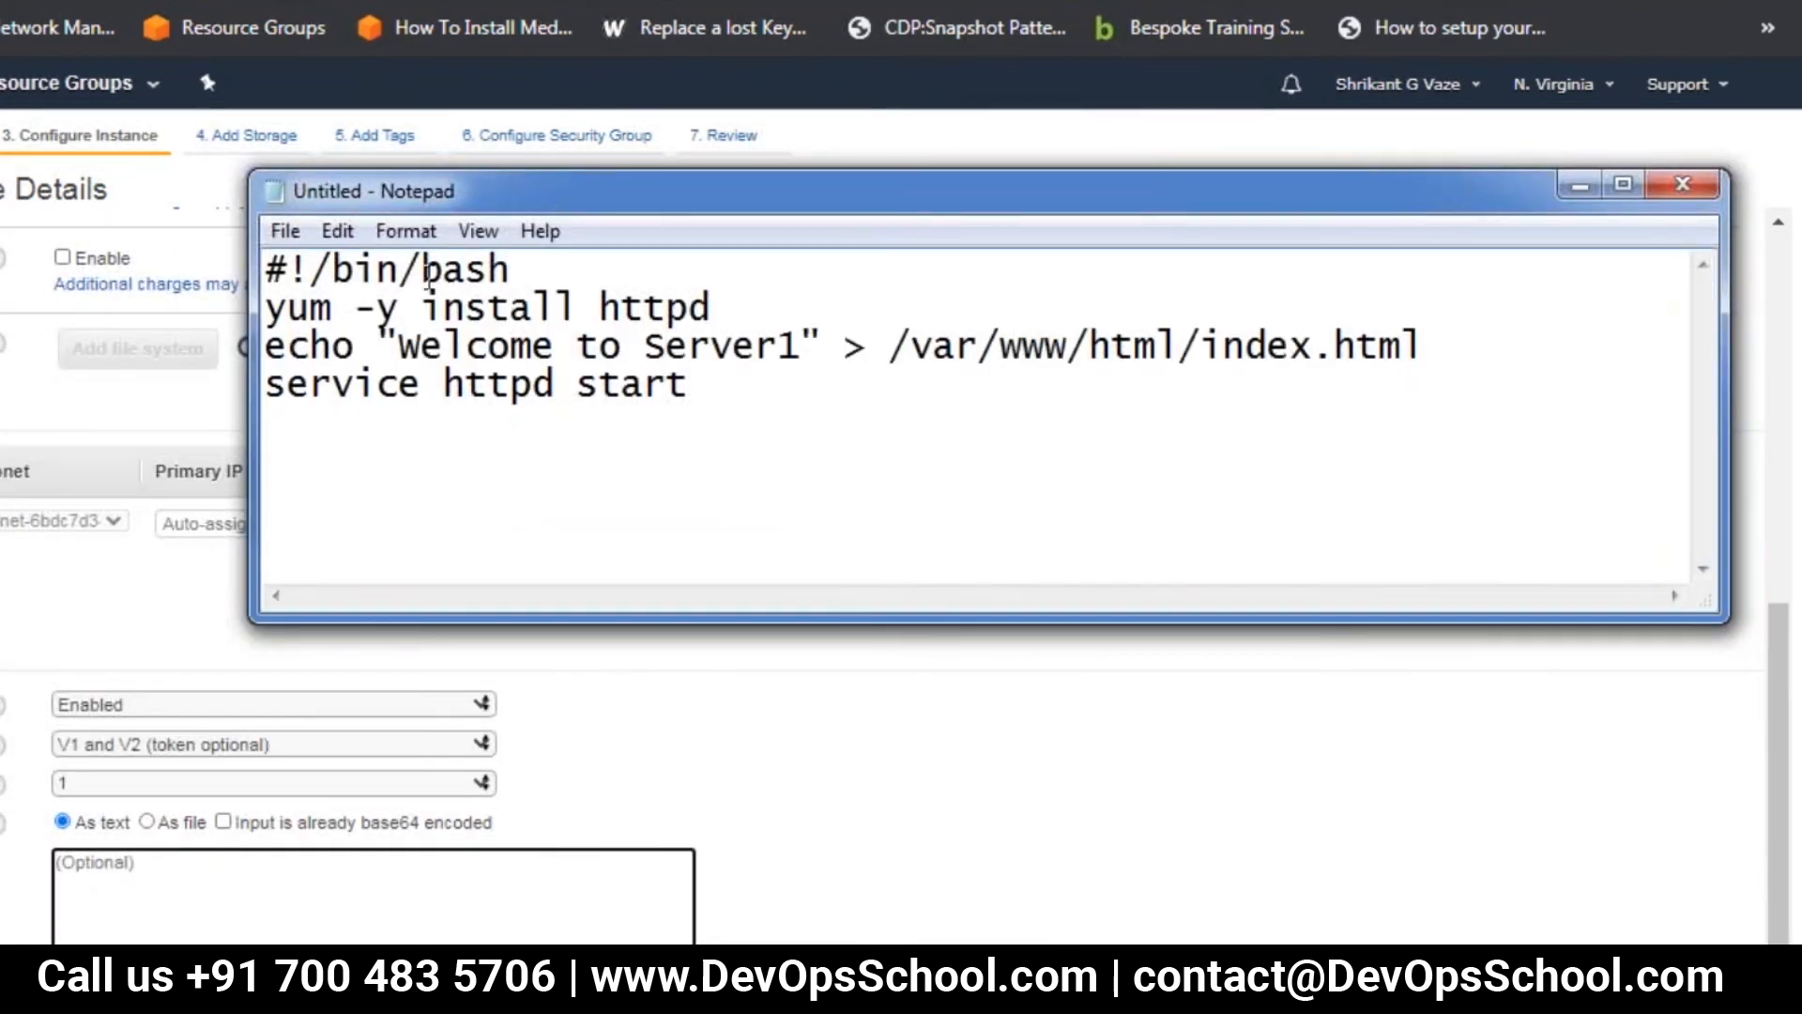
{"action": "left_click", "coordinate": [337, 231]}
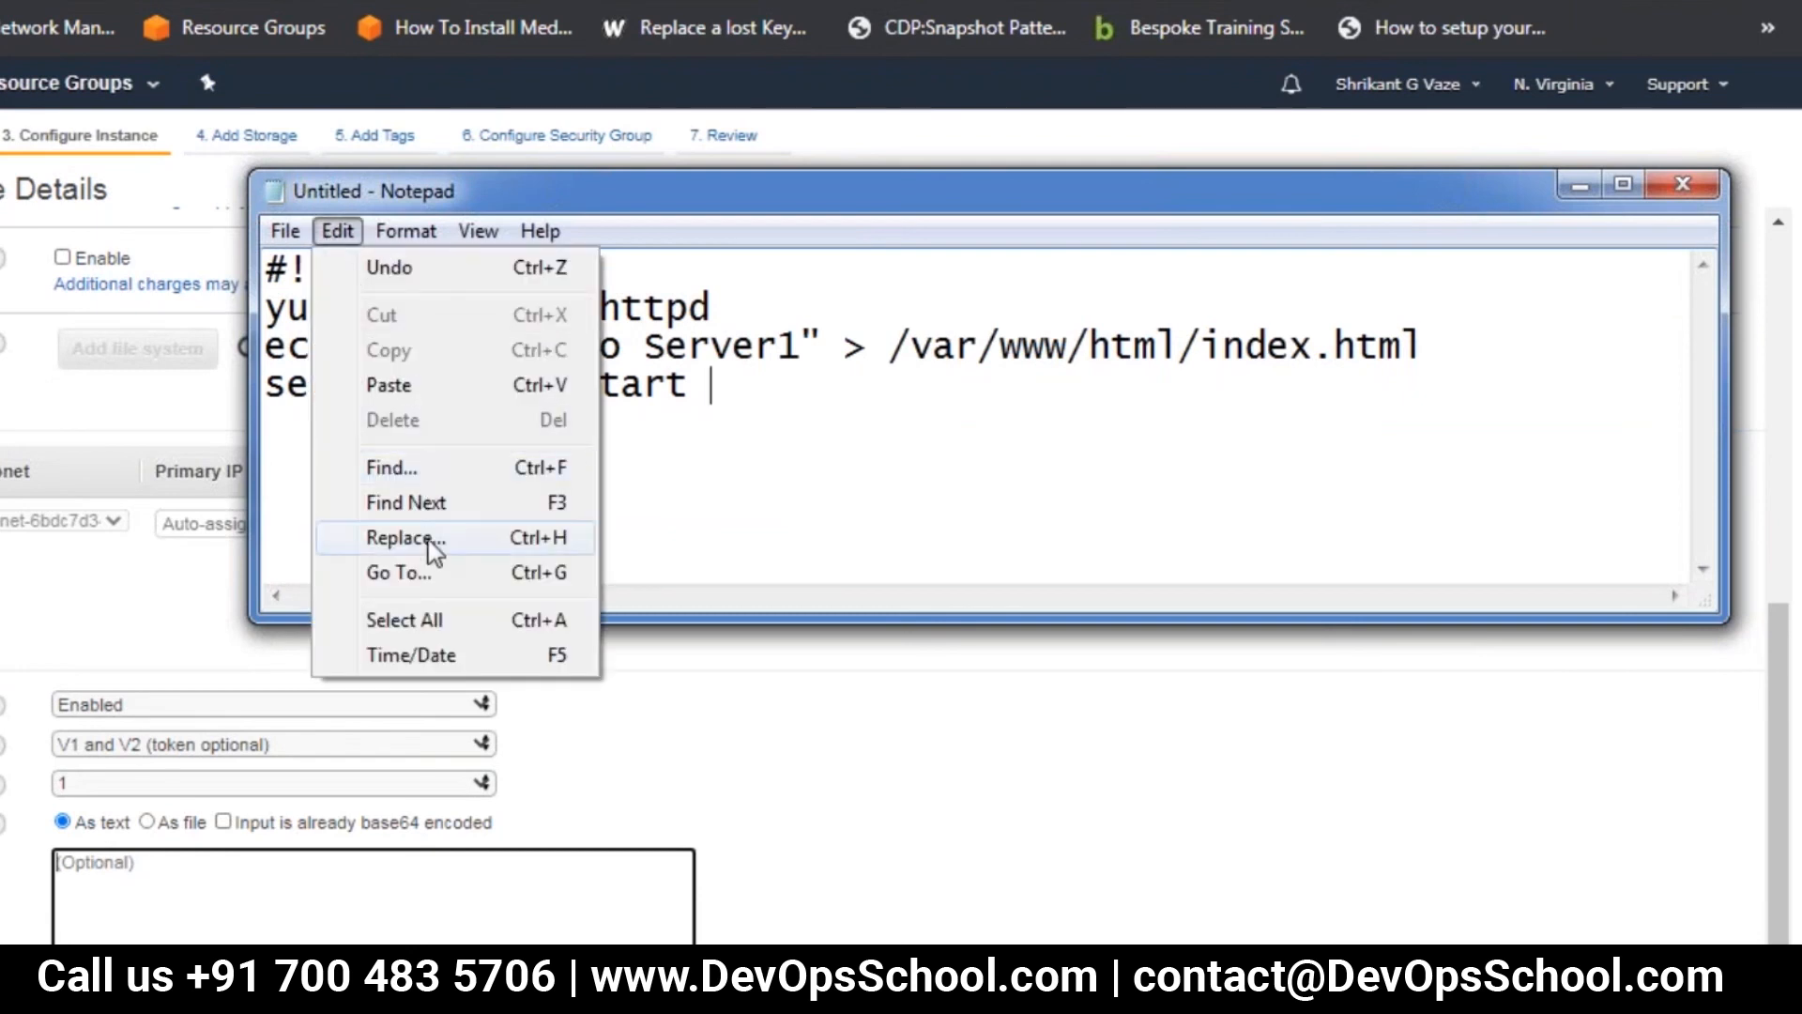
{"action": "left_click", "coordinate": [731, 427]}
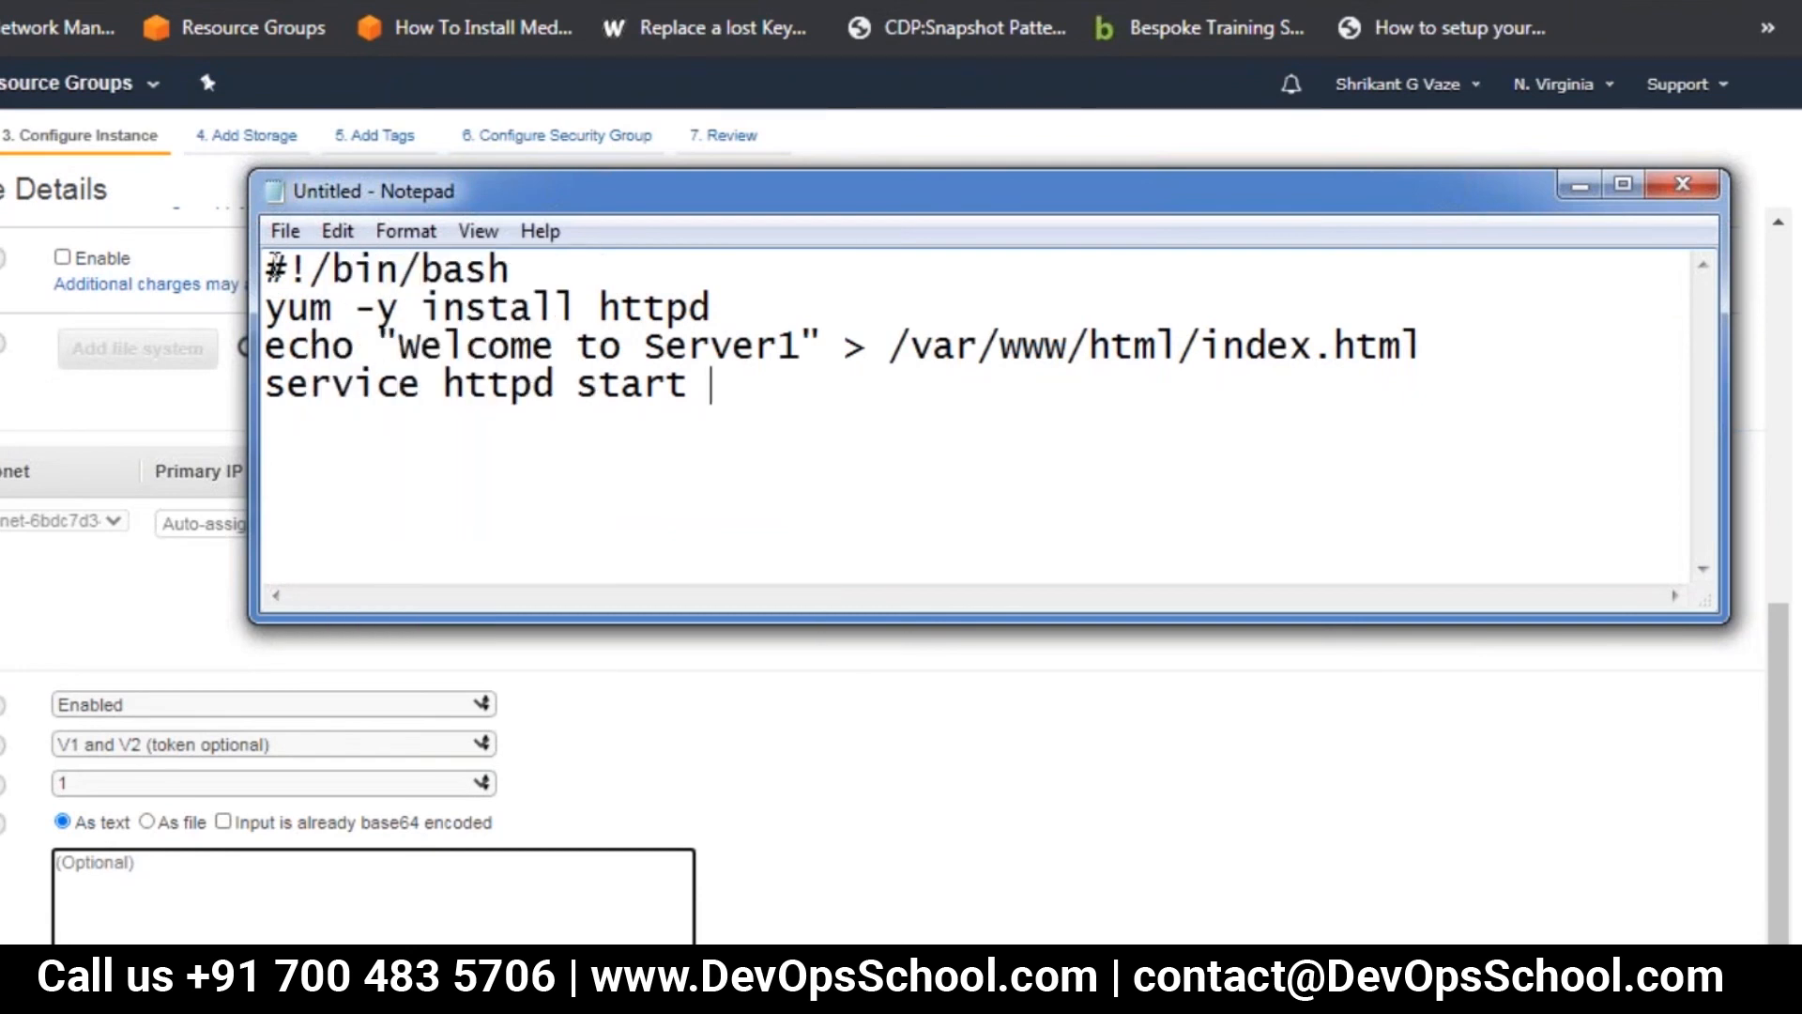
{"action": "left_click_drag", "start_coordinate": [266, 269], "coordinate": [714, 387]}
{"action": "key", "text": "ctrl+c"}
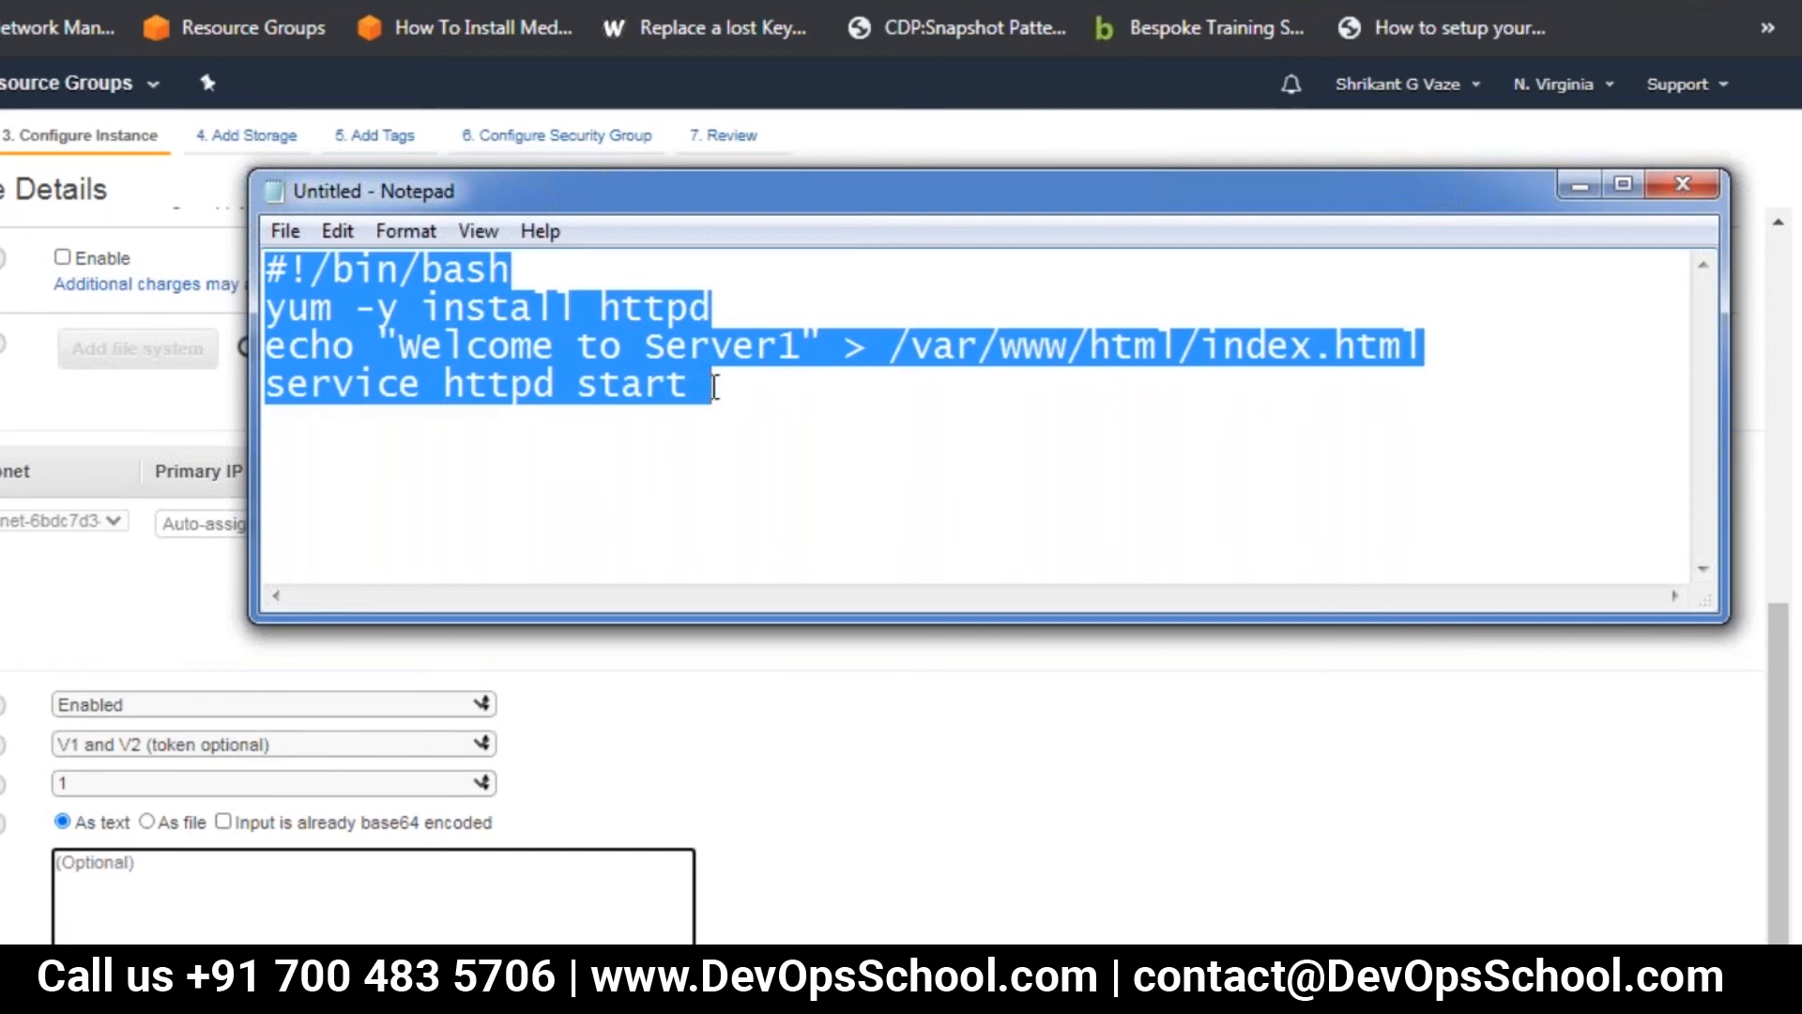
{"action": "left_click", "coordinate": [147, 881]}
{"action": "key", "text": "ctrl+v"}
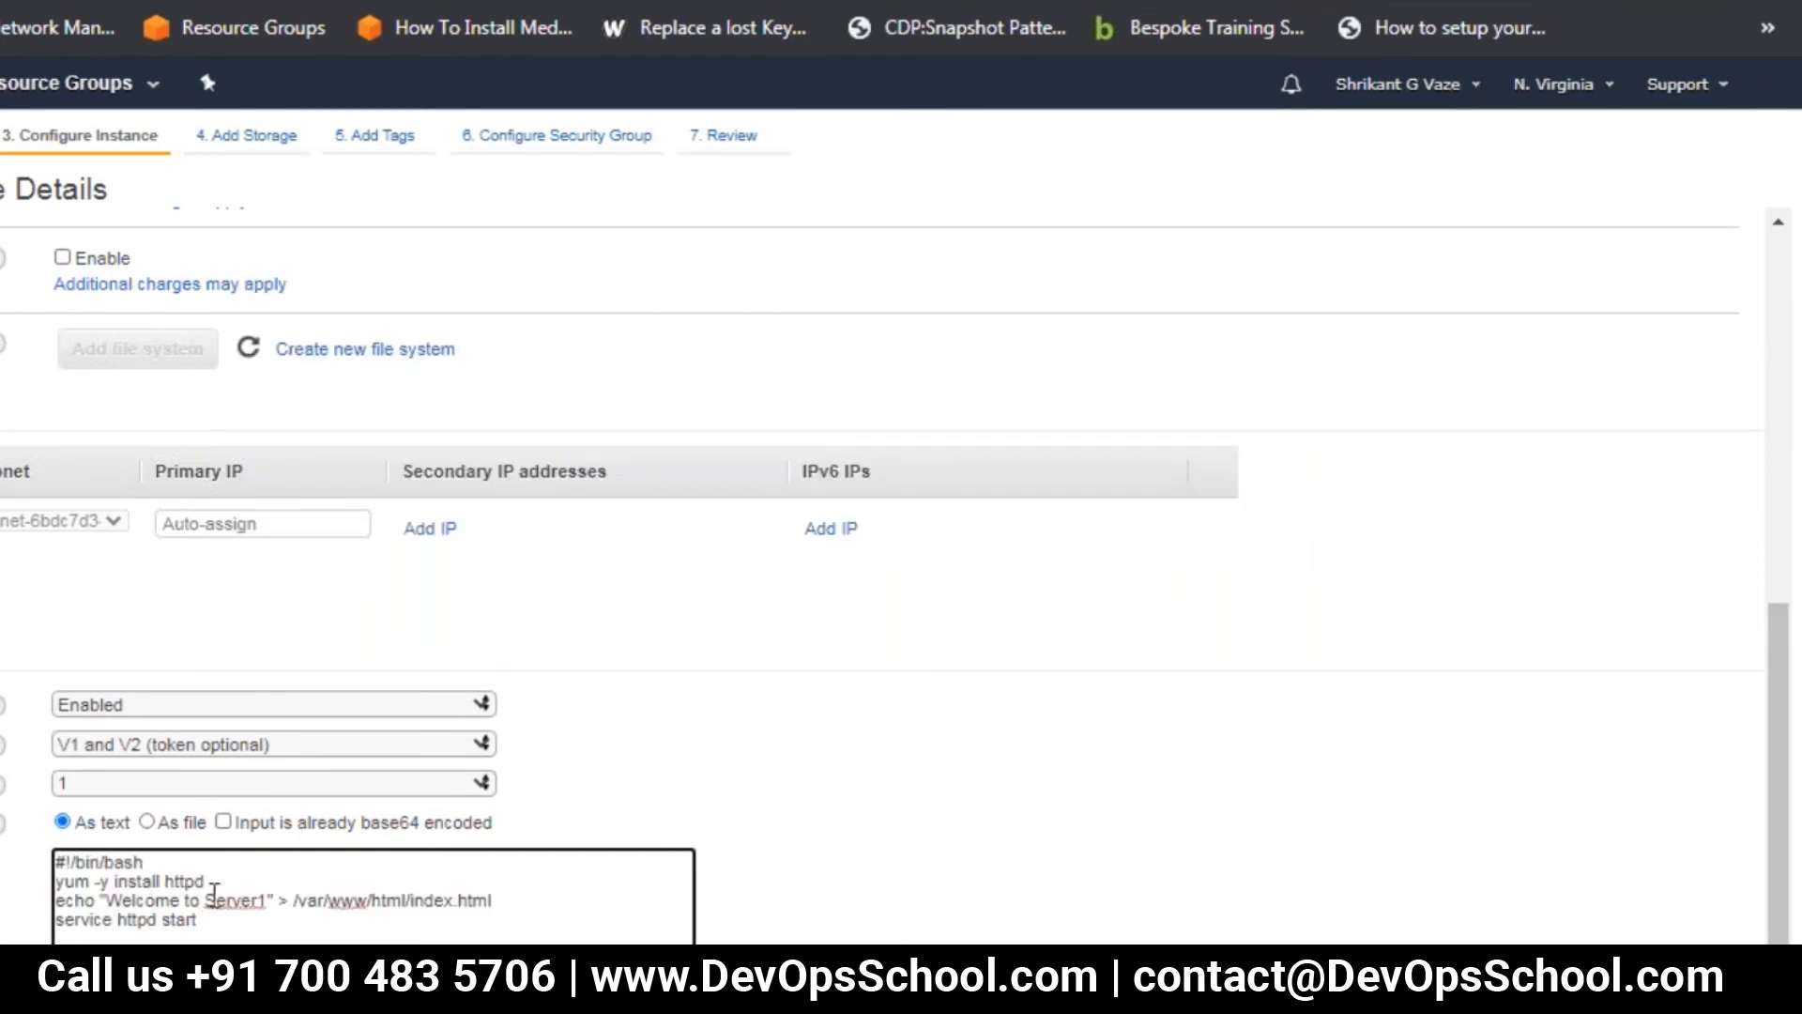
Change Server1 to Server2 in the user data's echo line, and continue to the storage settings
{"action": "left_click", "coordinate": [267, 899]}
{"action": "key", "text": "BackSpace"}
{"action": "type", "text": "2"}
{"action": "left_click", "coordinate": [256, 135]}
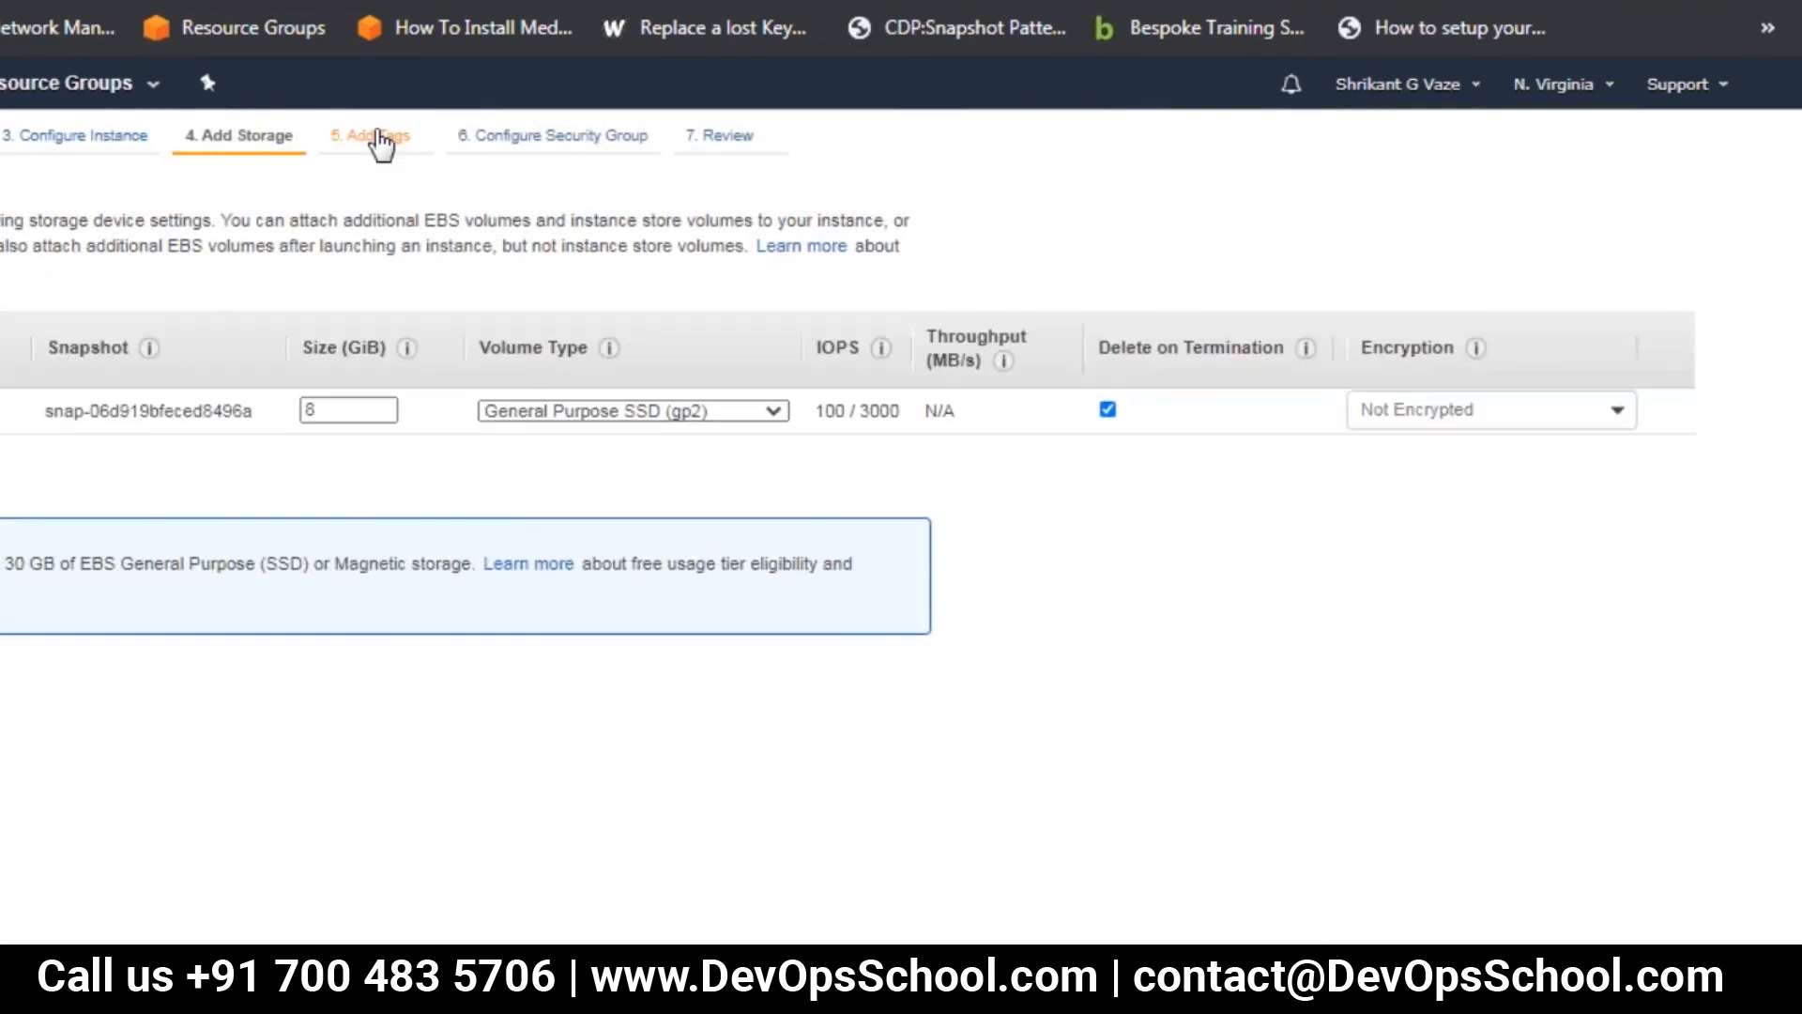
Add a Name tag to the second instance, using the owner's first name followed by "-ser2" as the value
{"action": "left_click", "coordinate": [378, 136]}
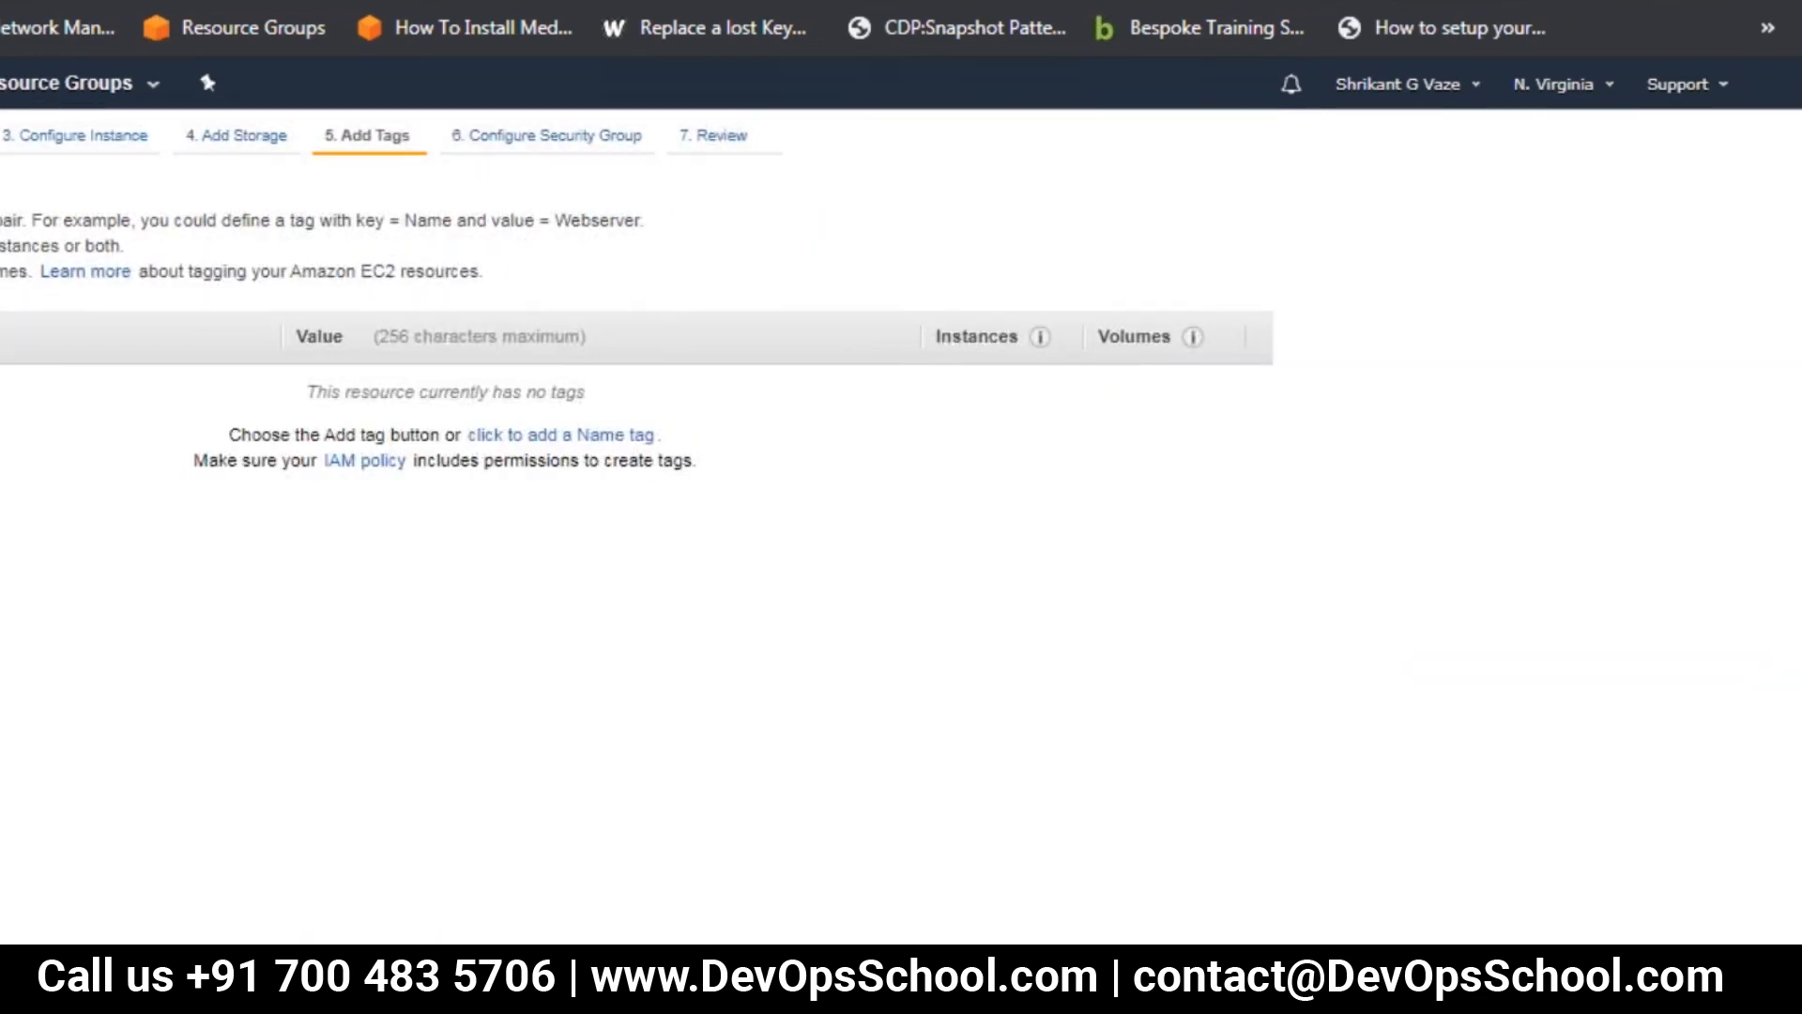
{"action": "left_click", "coordinate": [0, 507]}
{"action": "left_click", "coordinate": [131, 395]}
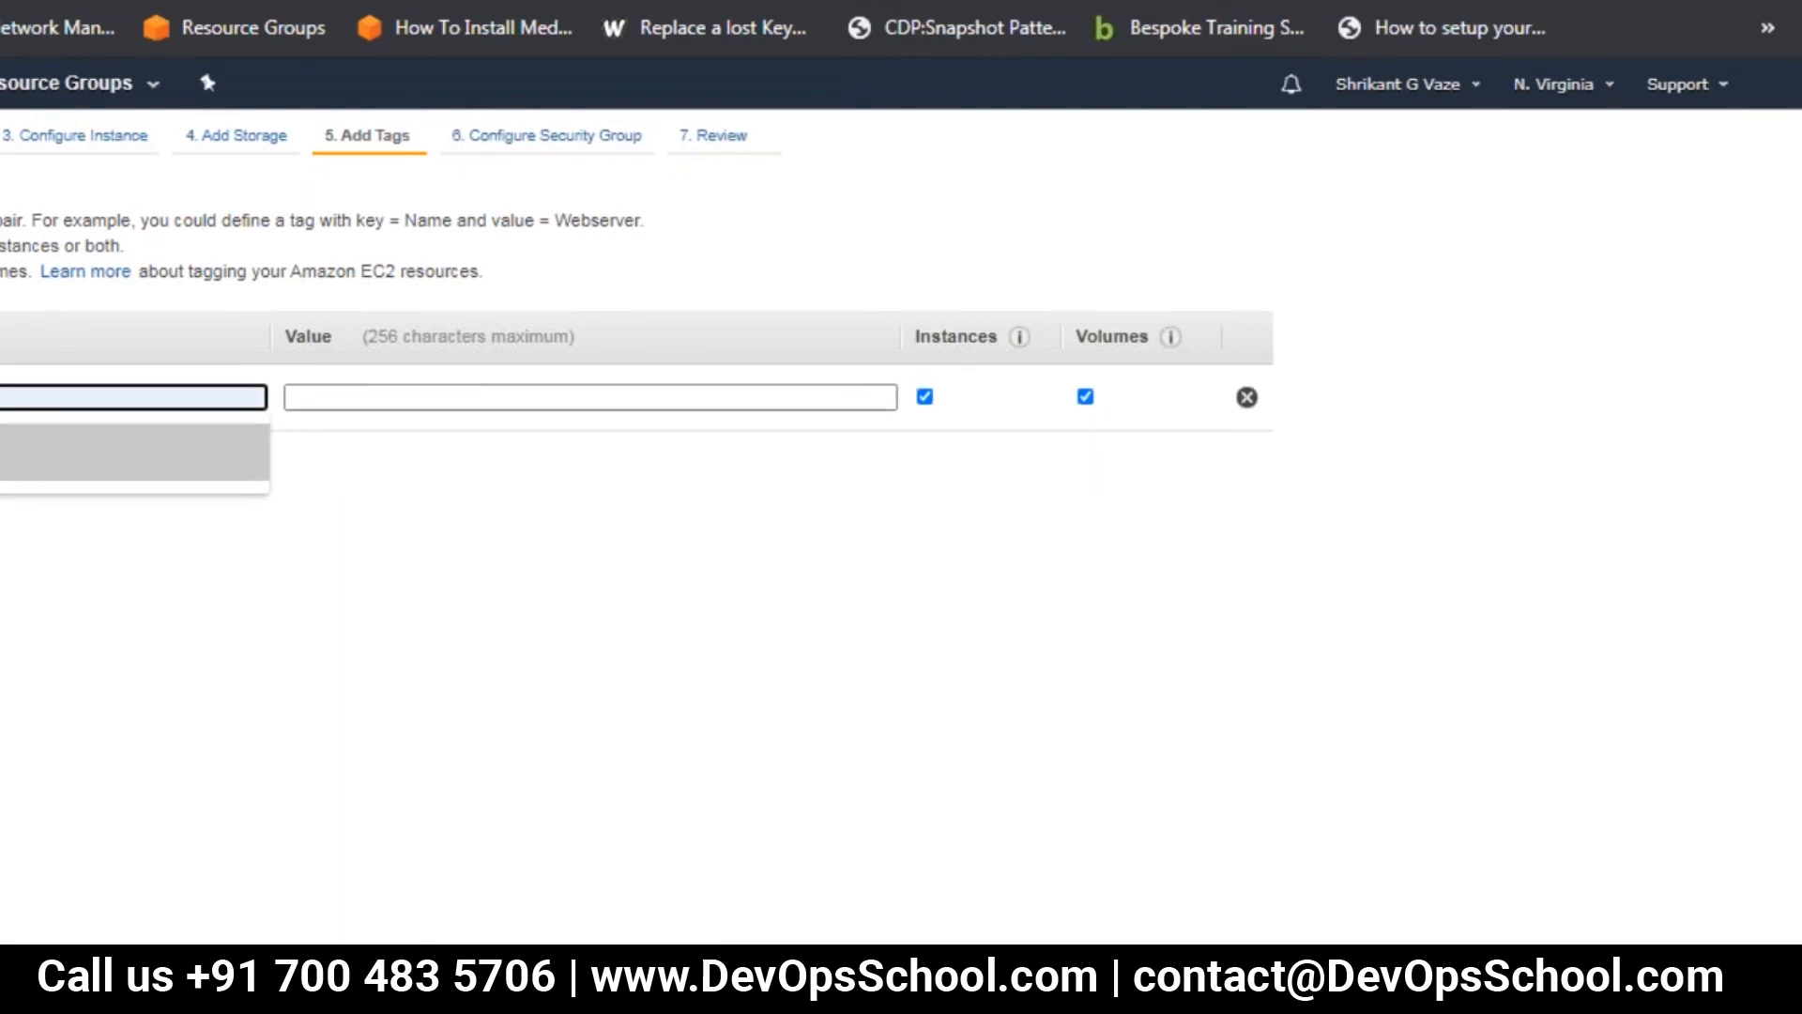
{"action": "left_click", "coordinate": [0, 453]}
{"action": "left_click", "coordinate": [377, 398]}
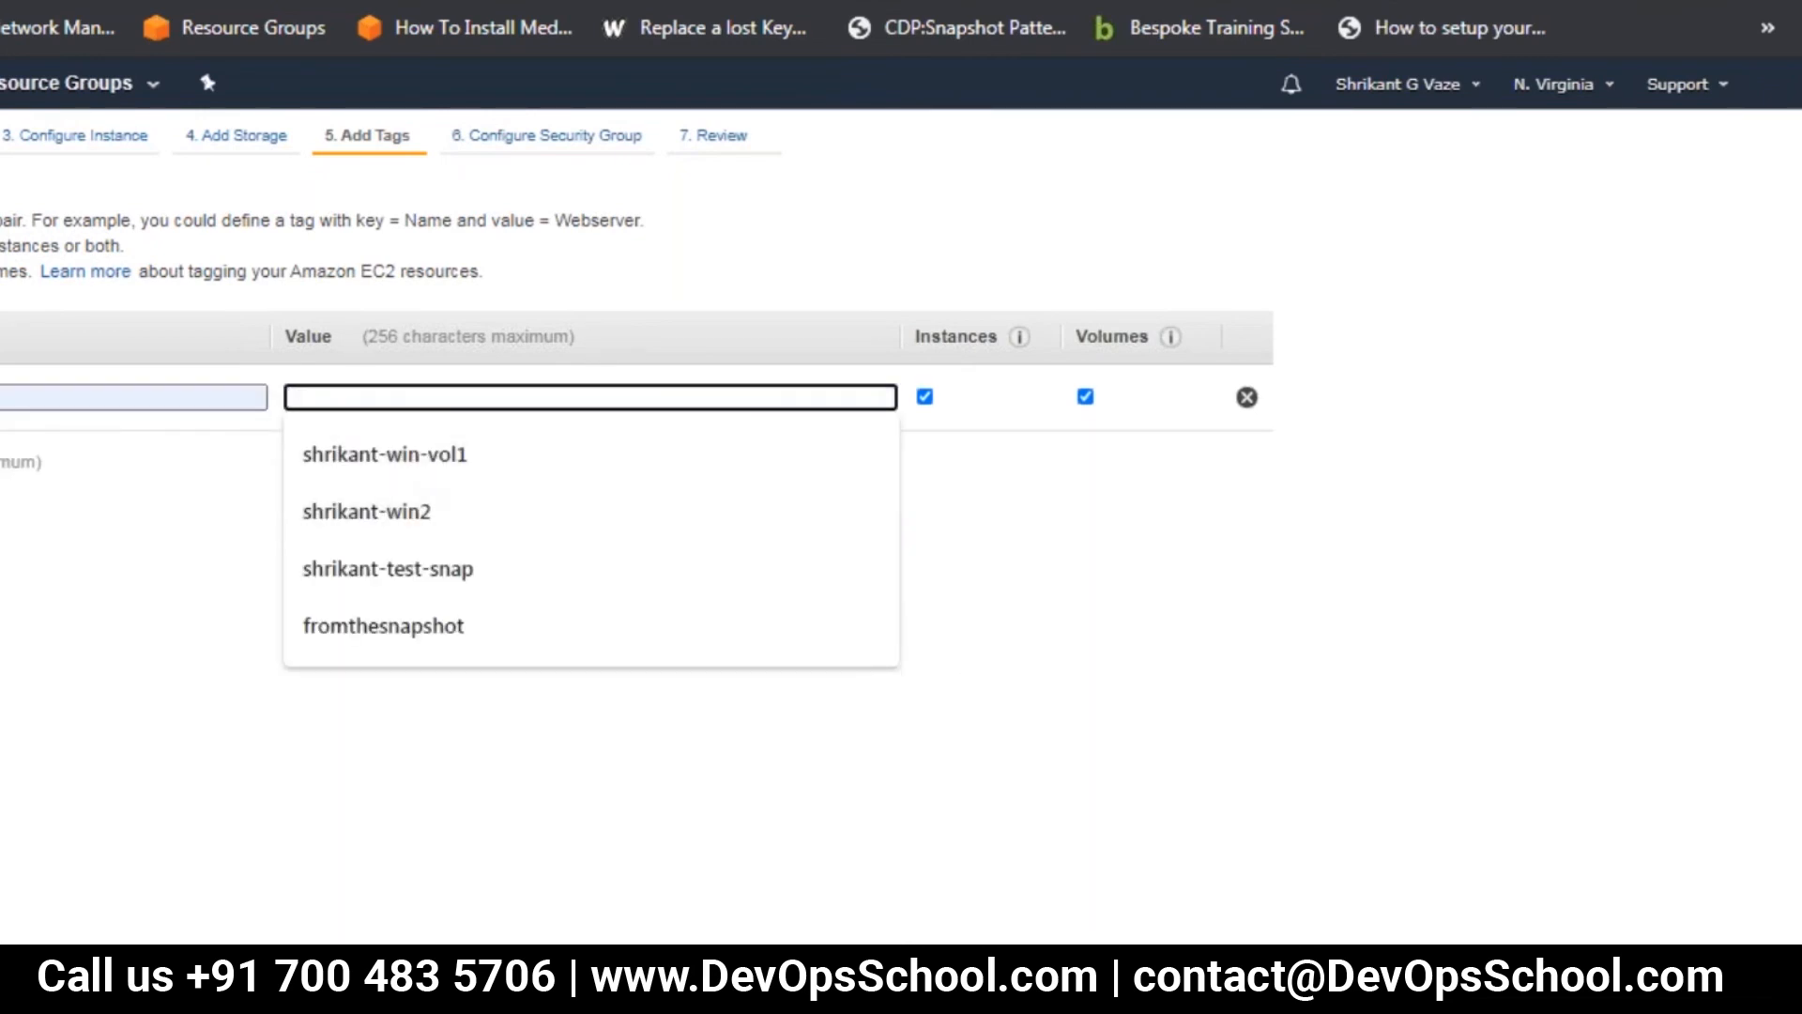
{"action": "type", "text": "shrikant-"}
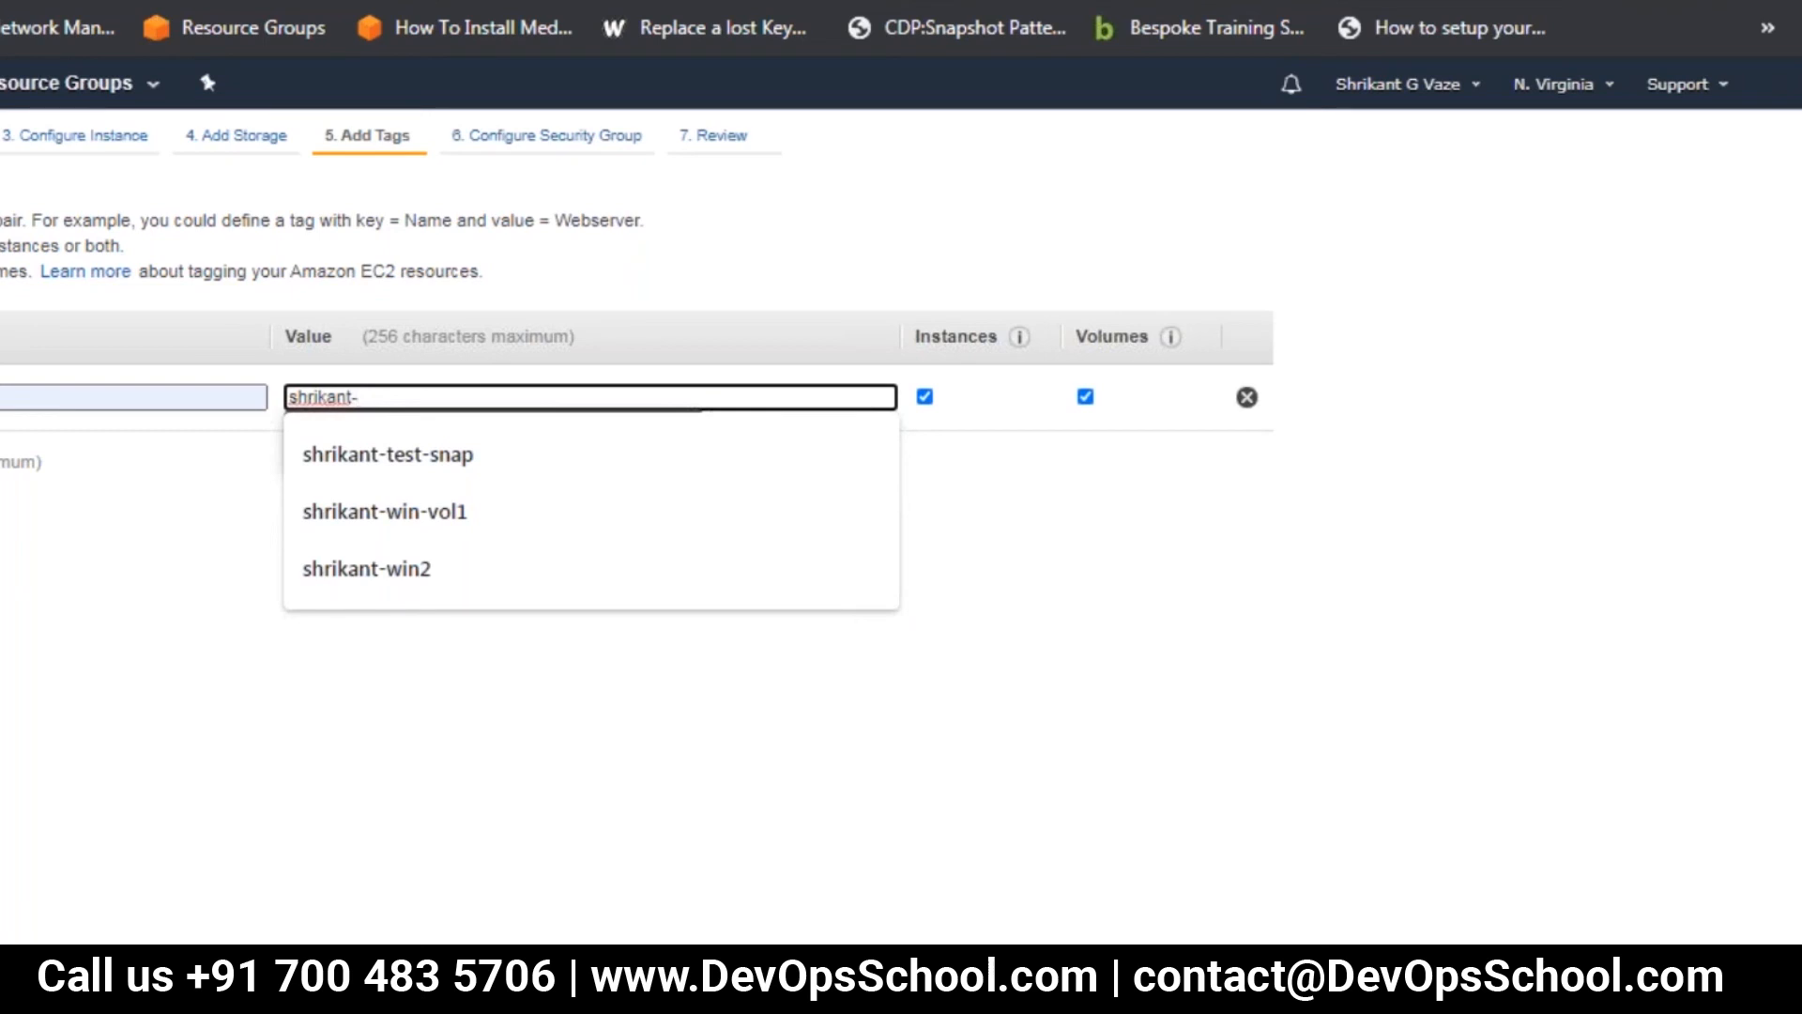
{"action": "type", "text": "ser"}
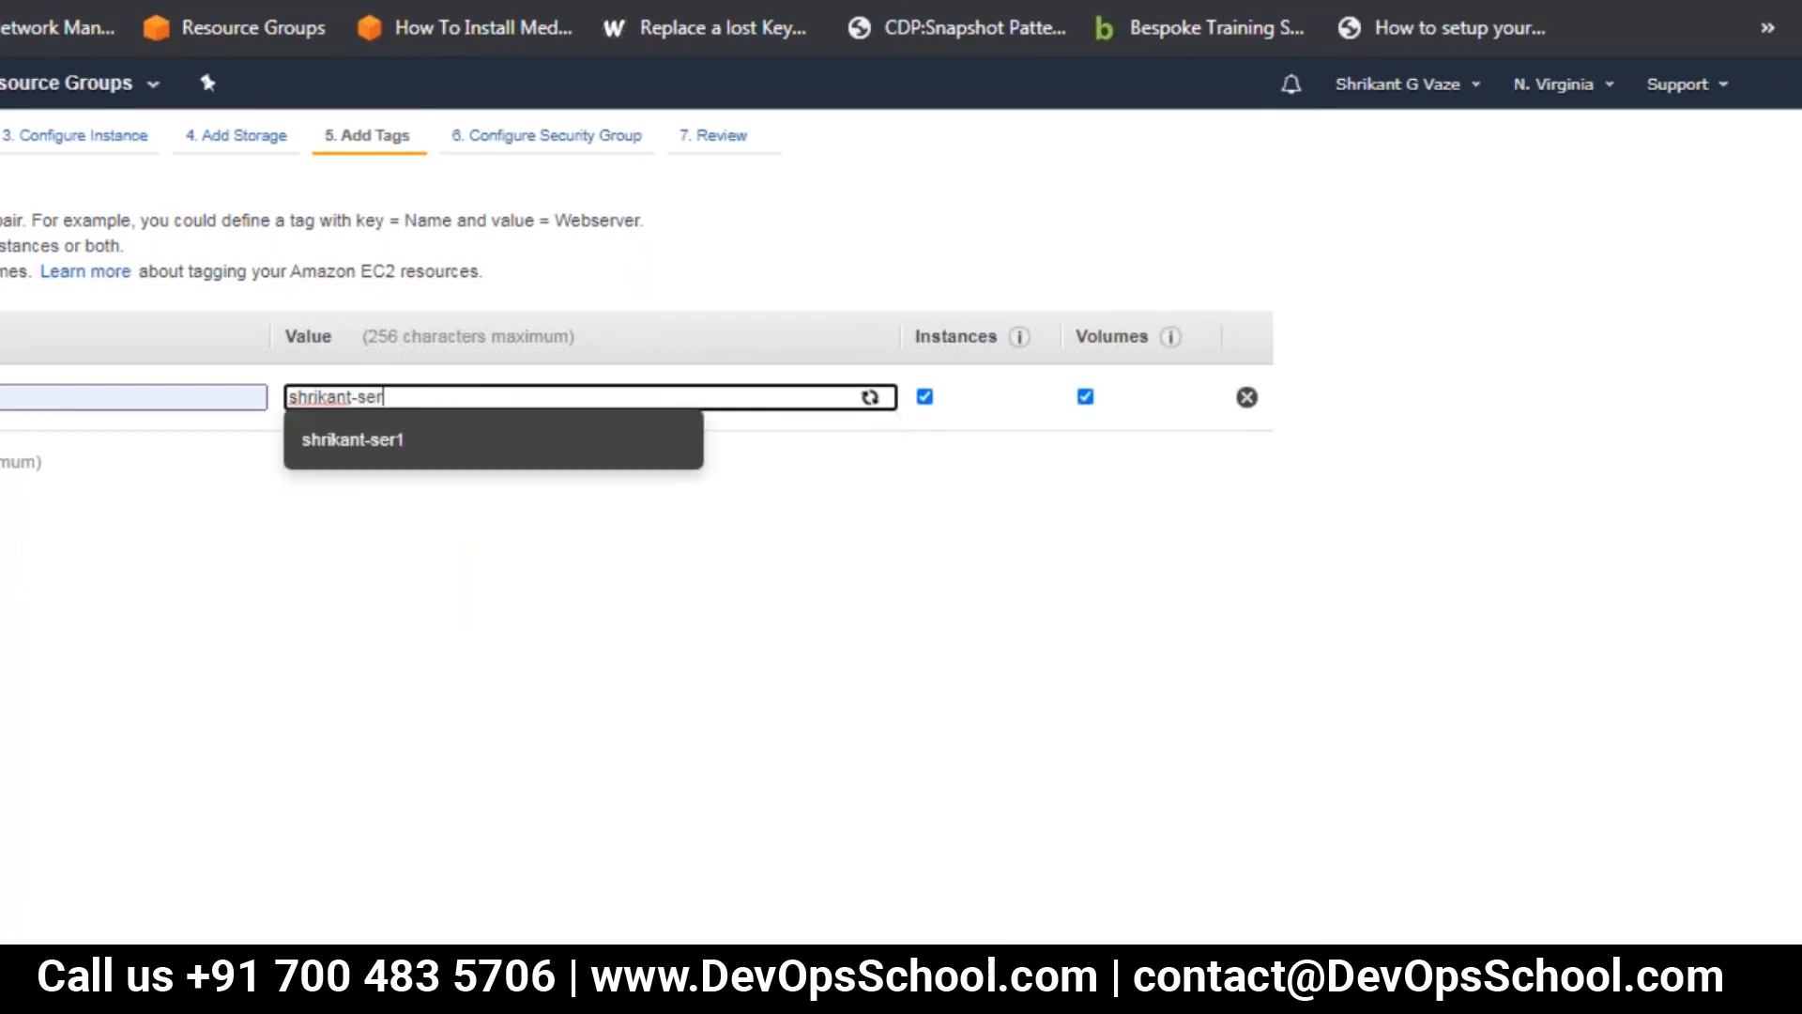
{"action": "type", "text": "2"}
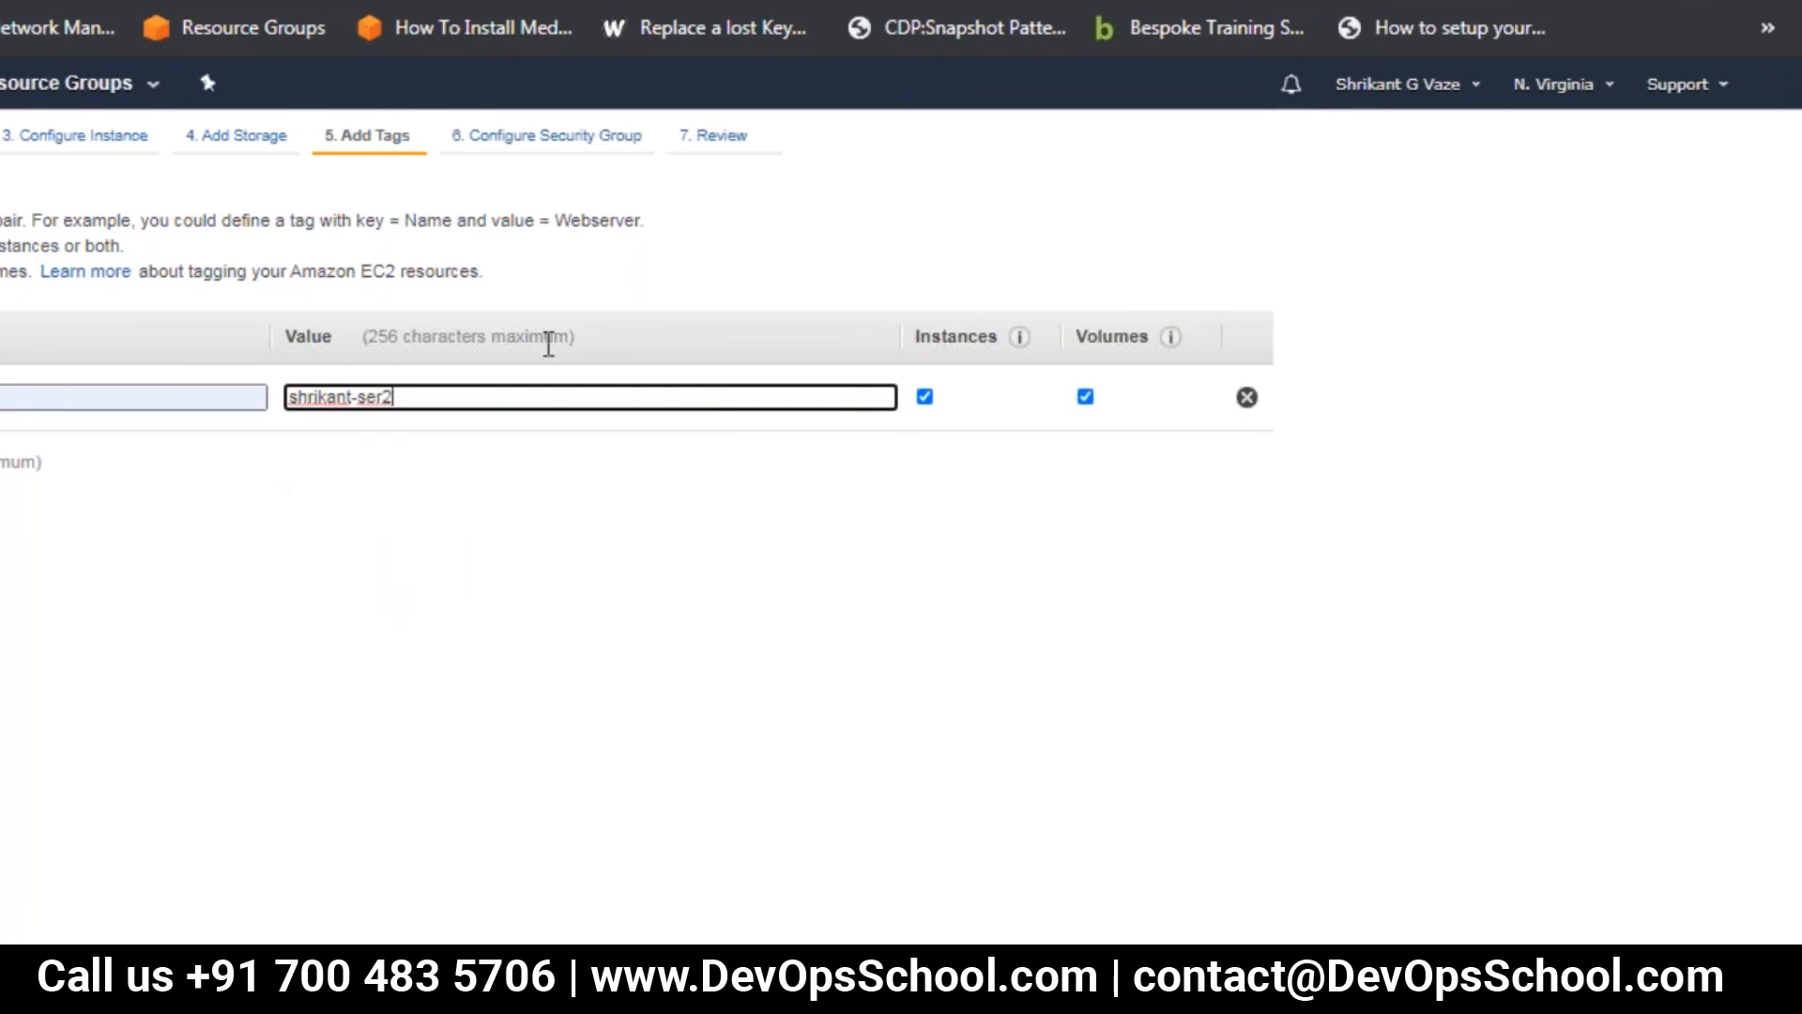
{"action": "left_click", "coordinate": [756, 212]}
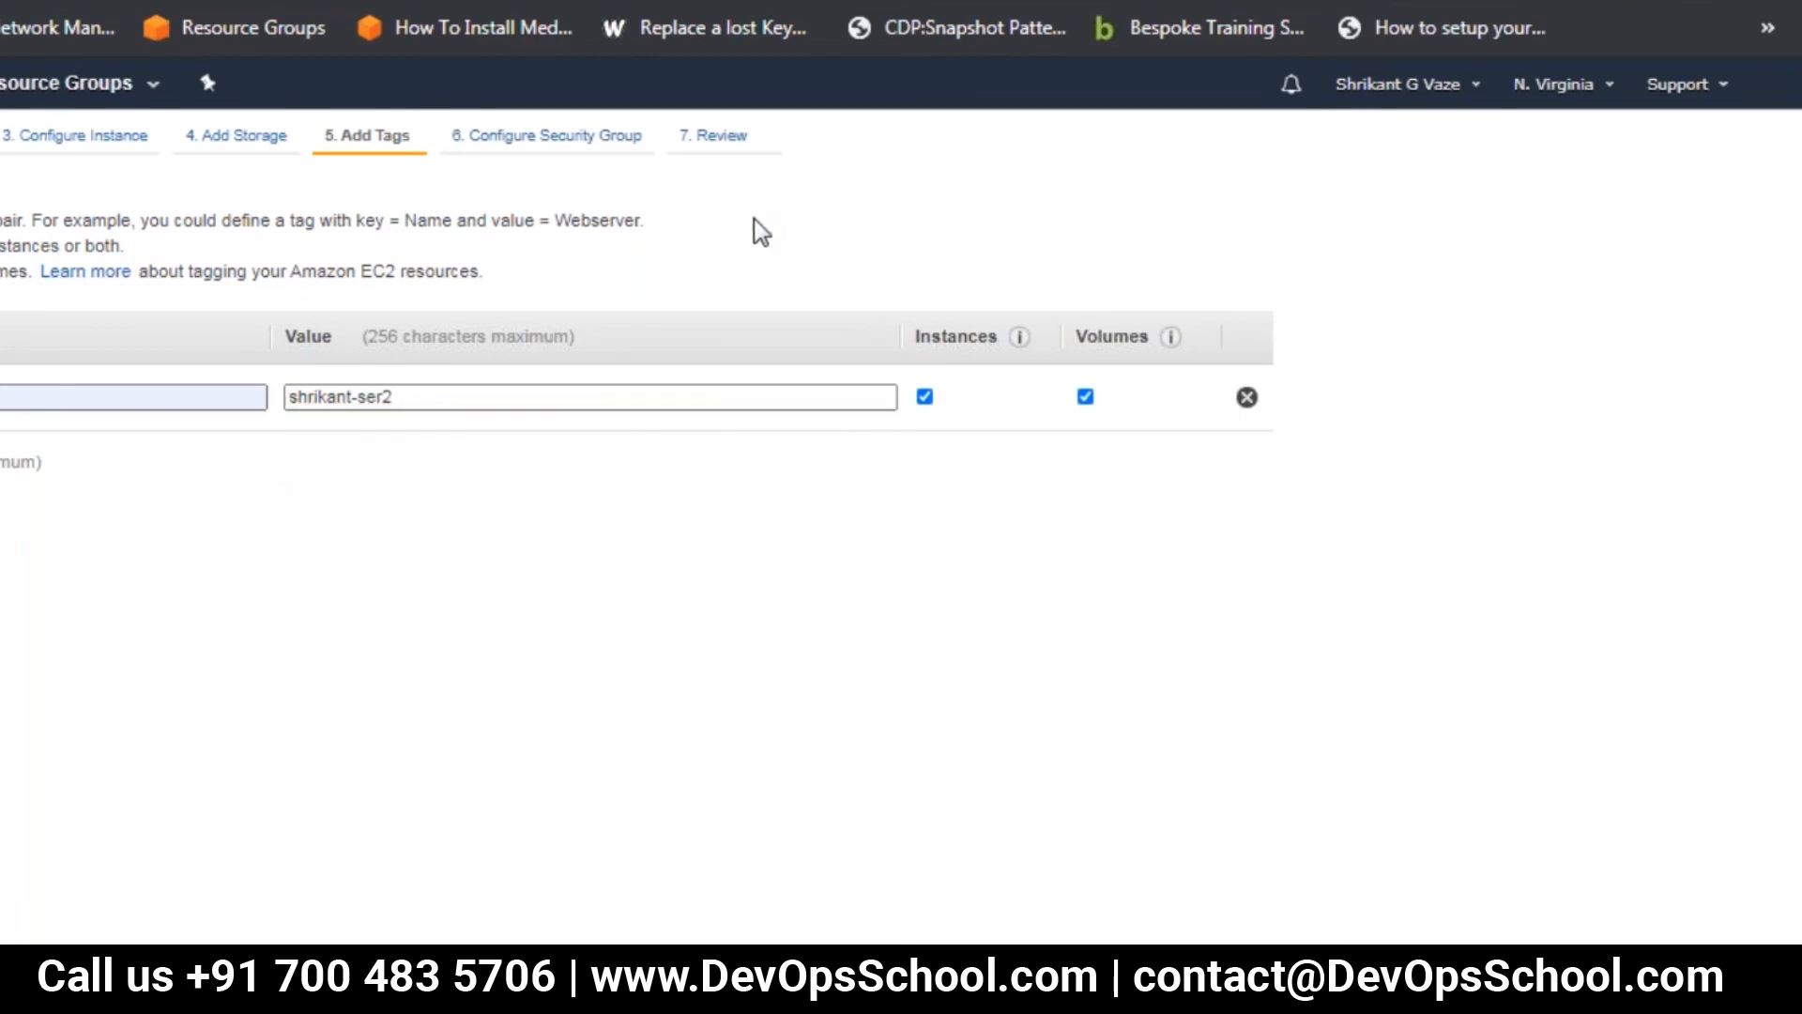
Set up the new security group to allow TCP ports 22 and 80 from Anywhere
{"action": "left_click", "coordinate": [567, 138]}
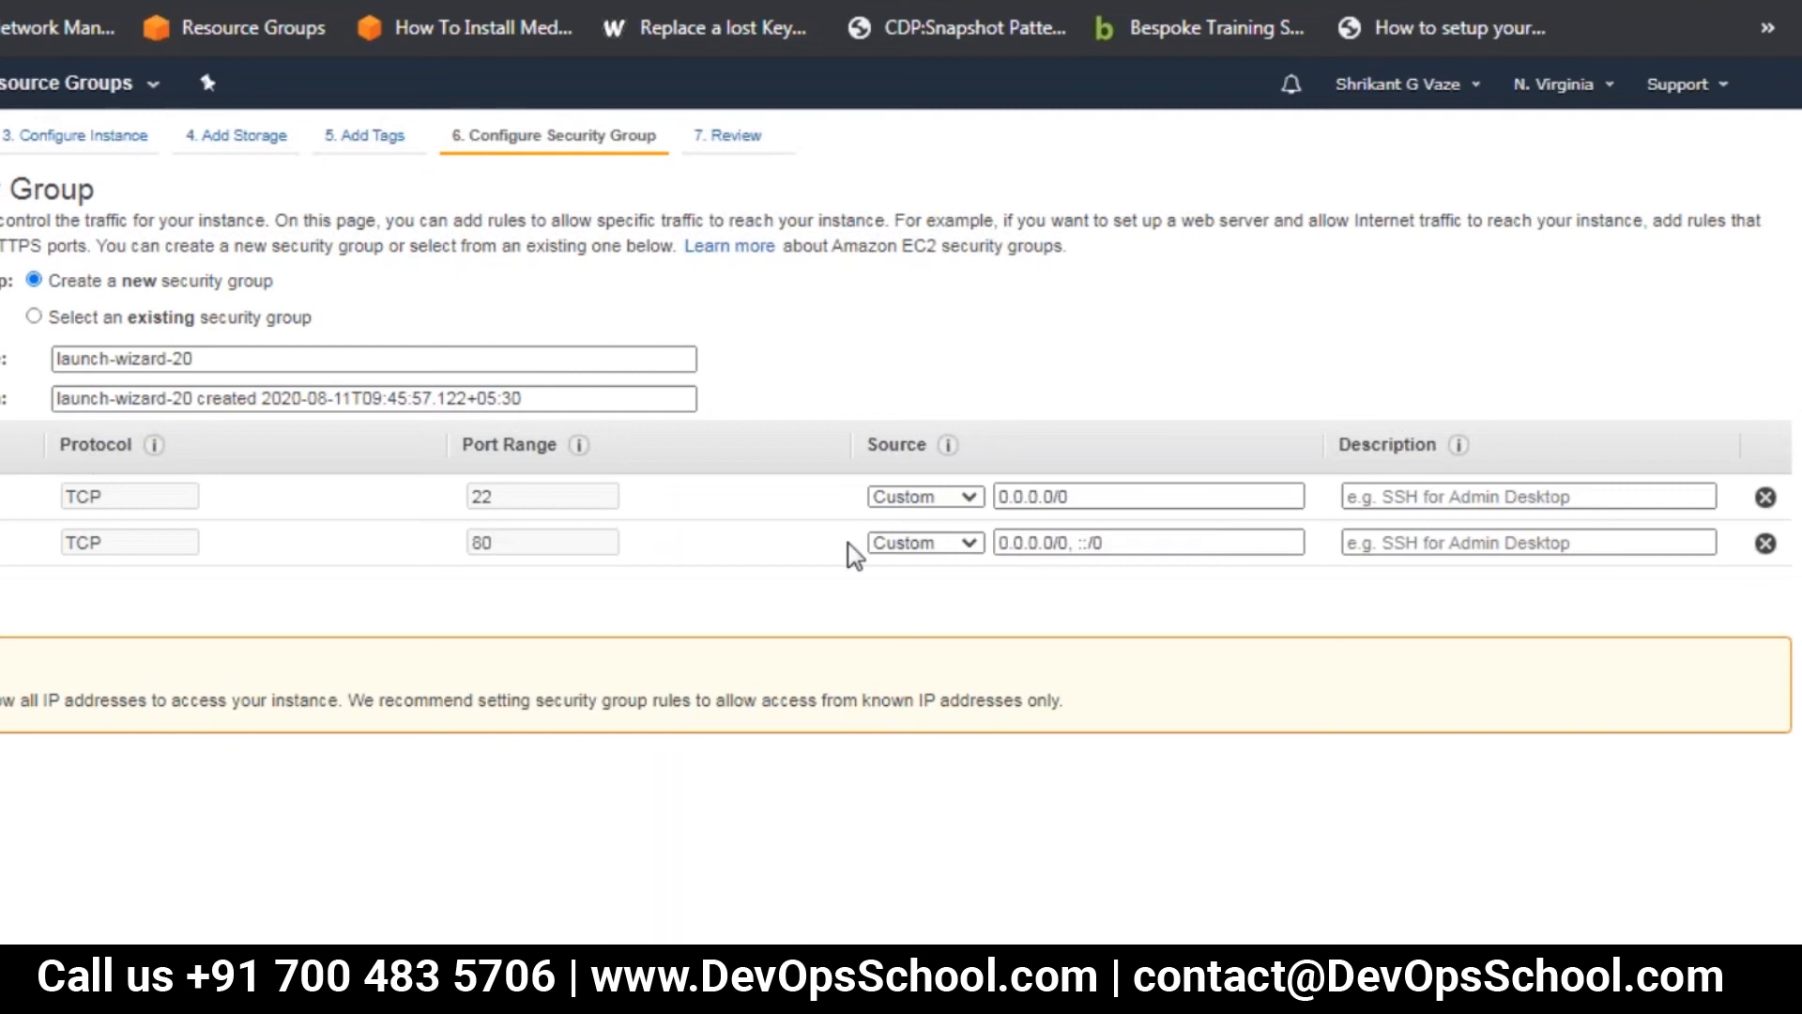
{"action": "left_click", "coordinate": [928, 498]}
{"action": "left_click", "coordinate": [937, 548]}
{"action": "left_click", "coordinate": [939, 544]}
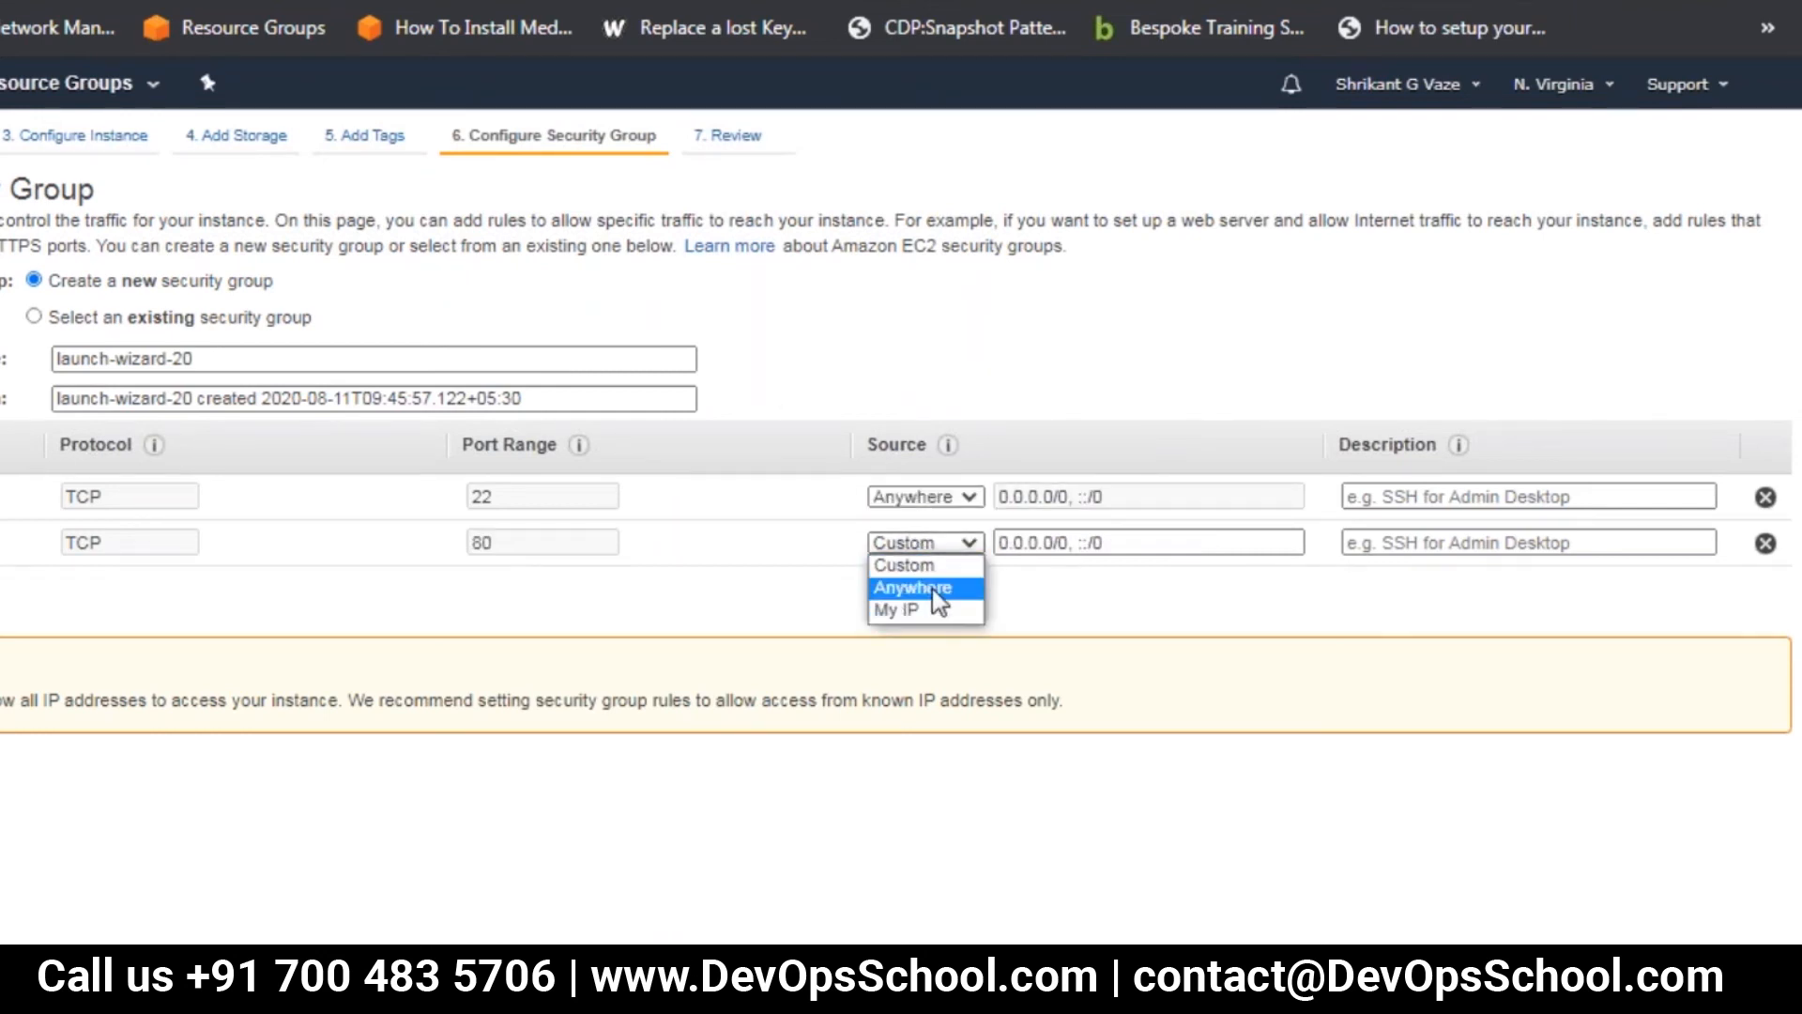
{"action": "left_click", "coordinate": [929, 591]}
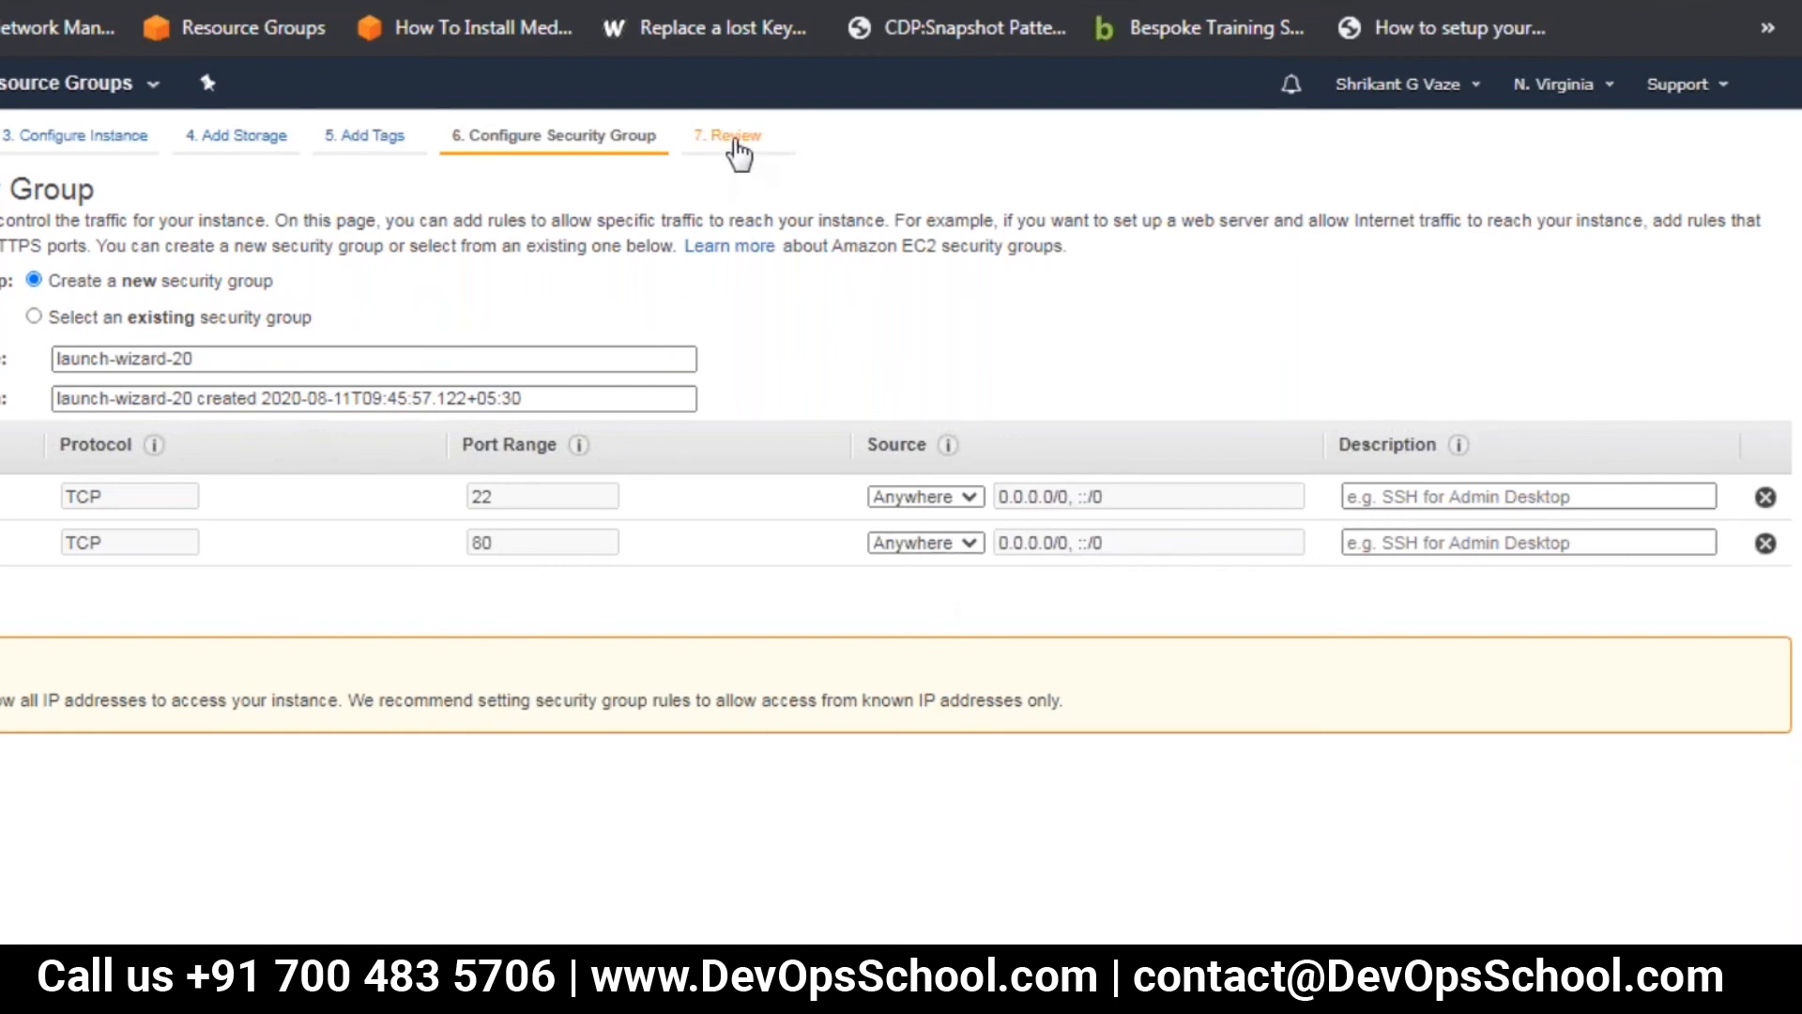
Review and launch the second instance with the existing aug10 key pair, and return to the instance list
{"action": "left_click", "coordinate": [732, 146]}
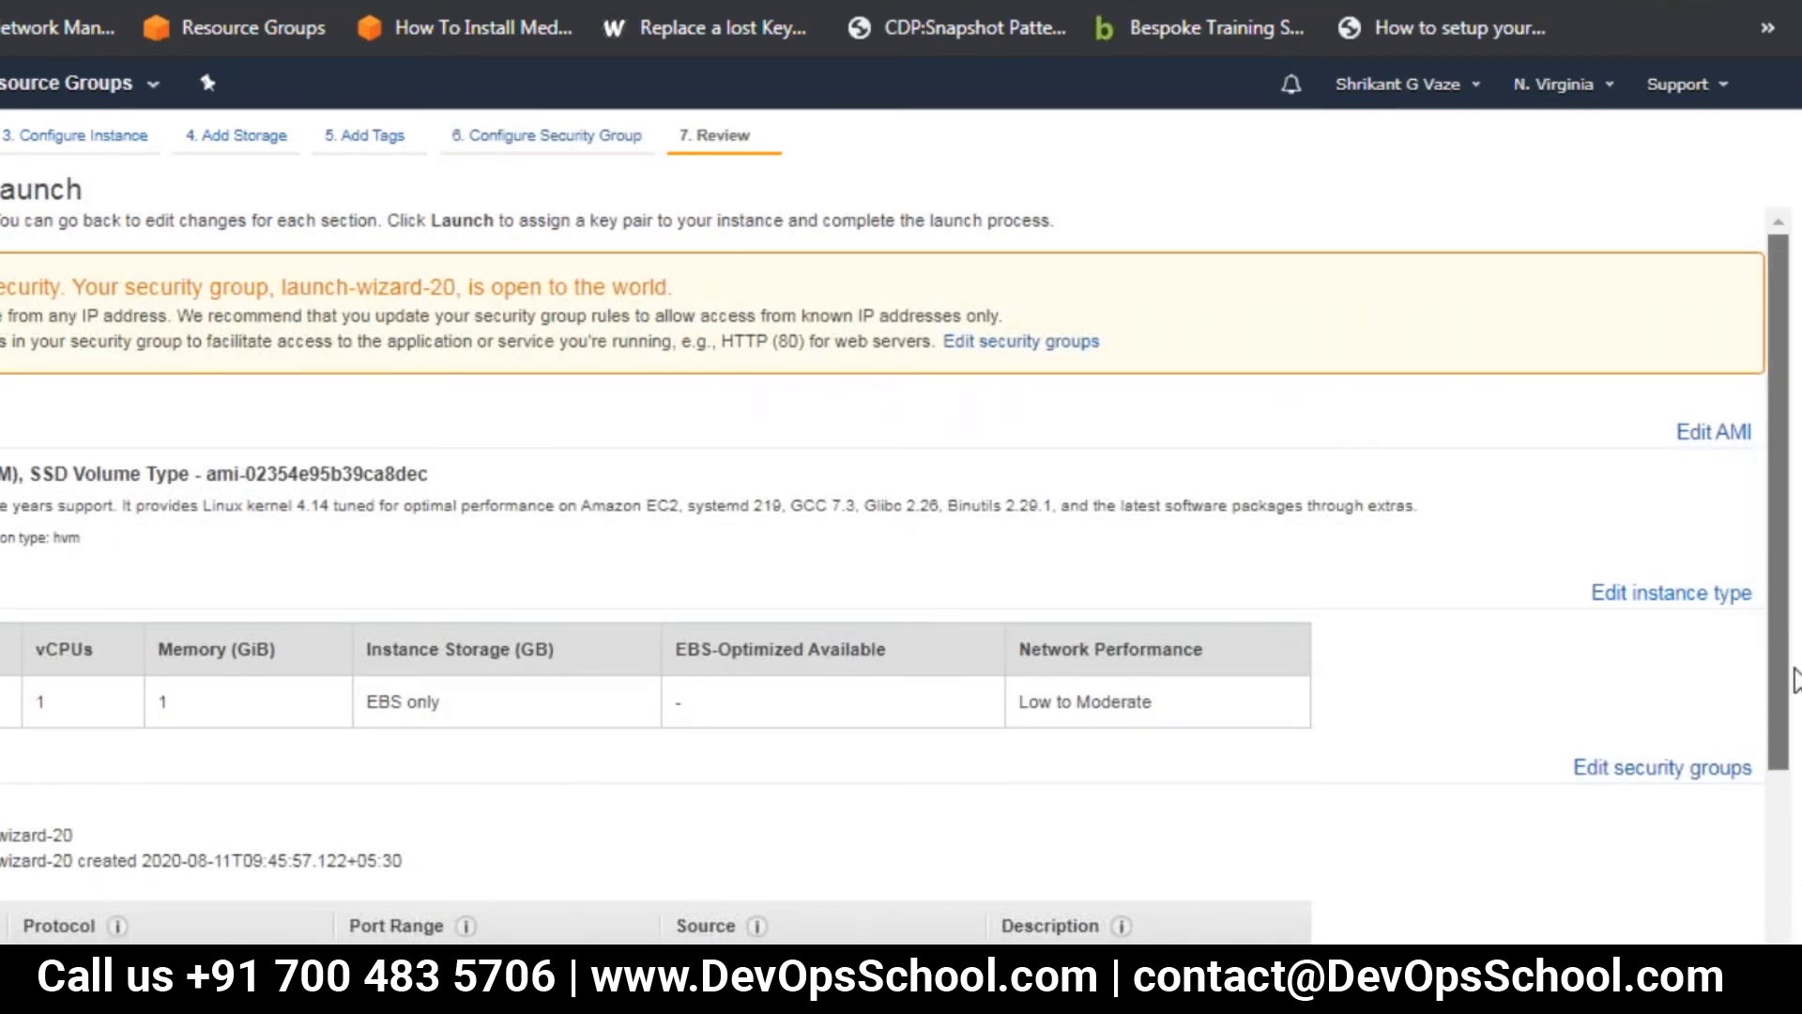
{"action": "scroll", "coordinate": [892, 526], "scroll_direction": "down", "scroll_amount": 3}
{"action": "left_click", "coordinate": [1733, 976]}
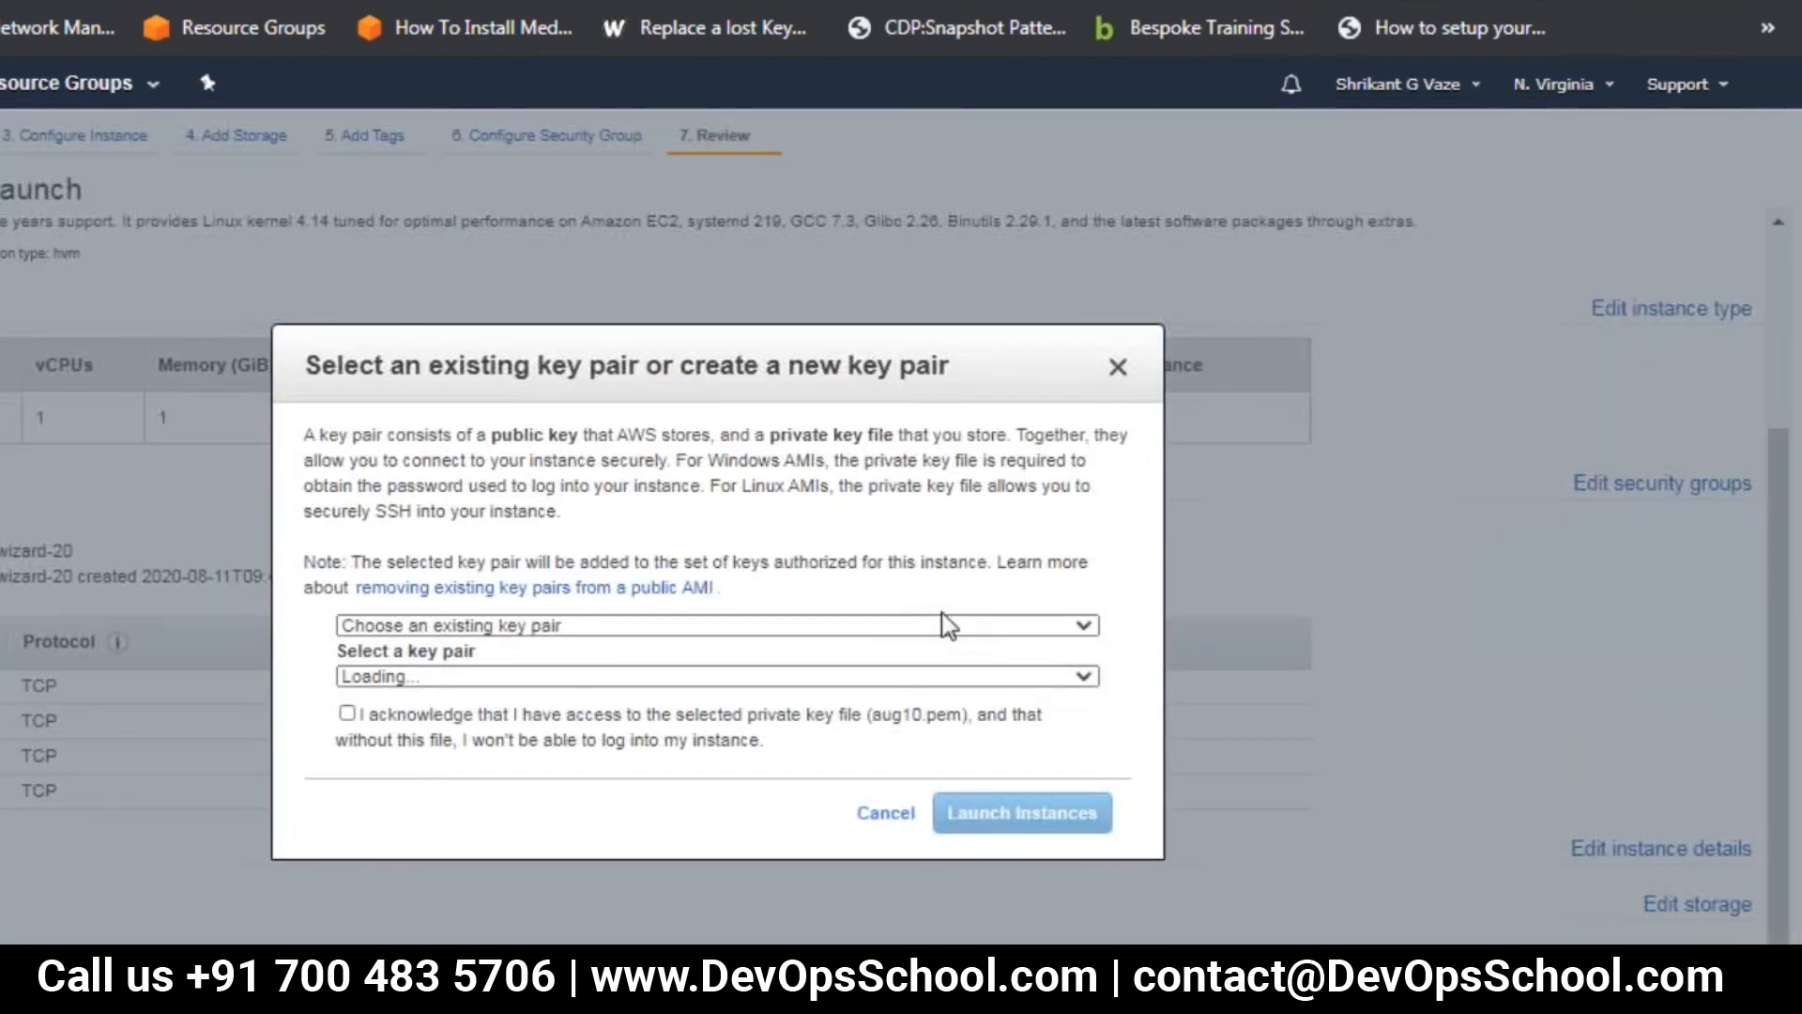
{"action": "left_click", "coordinate": [539, 674]}
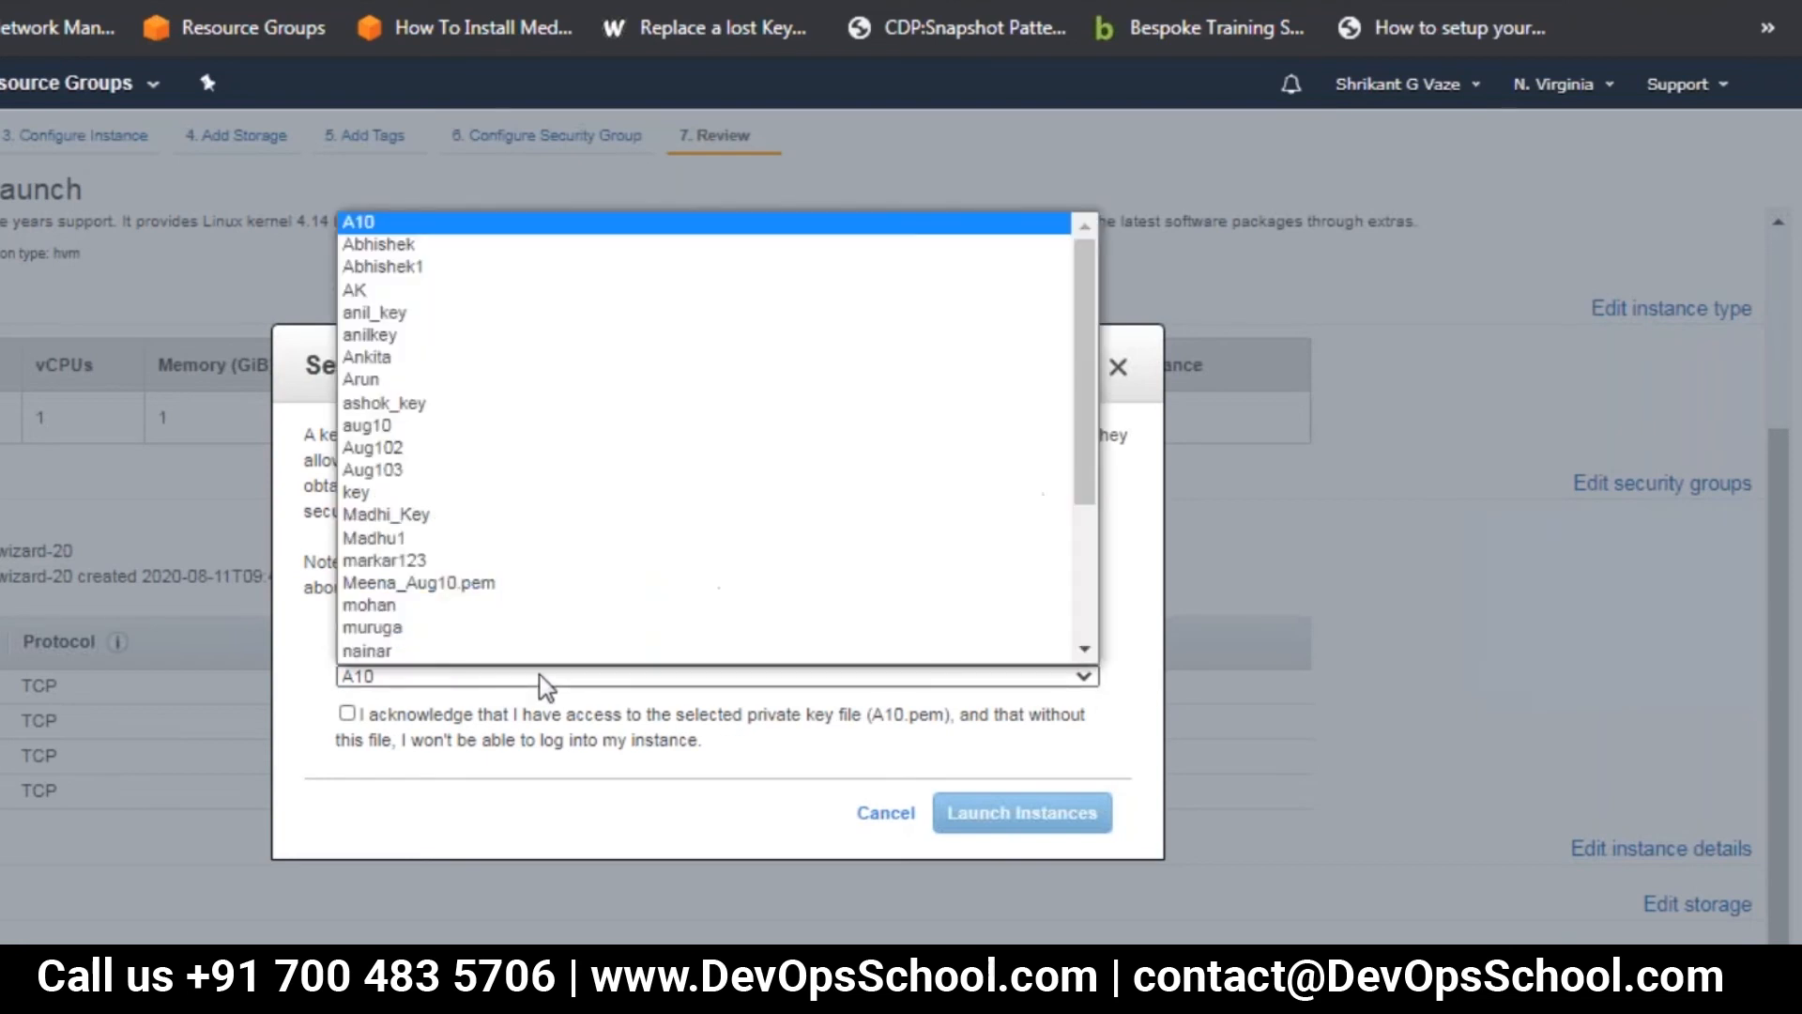
{"action": "left_click", "coordinate": [564, 428]}
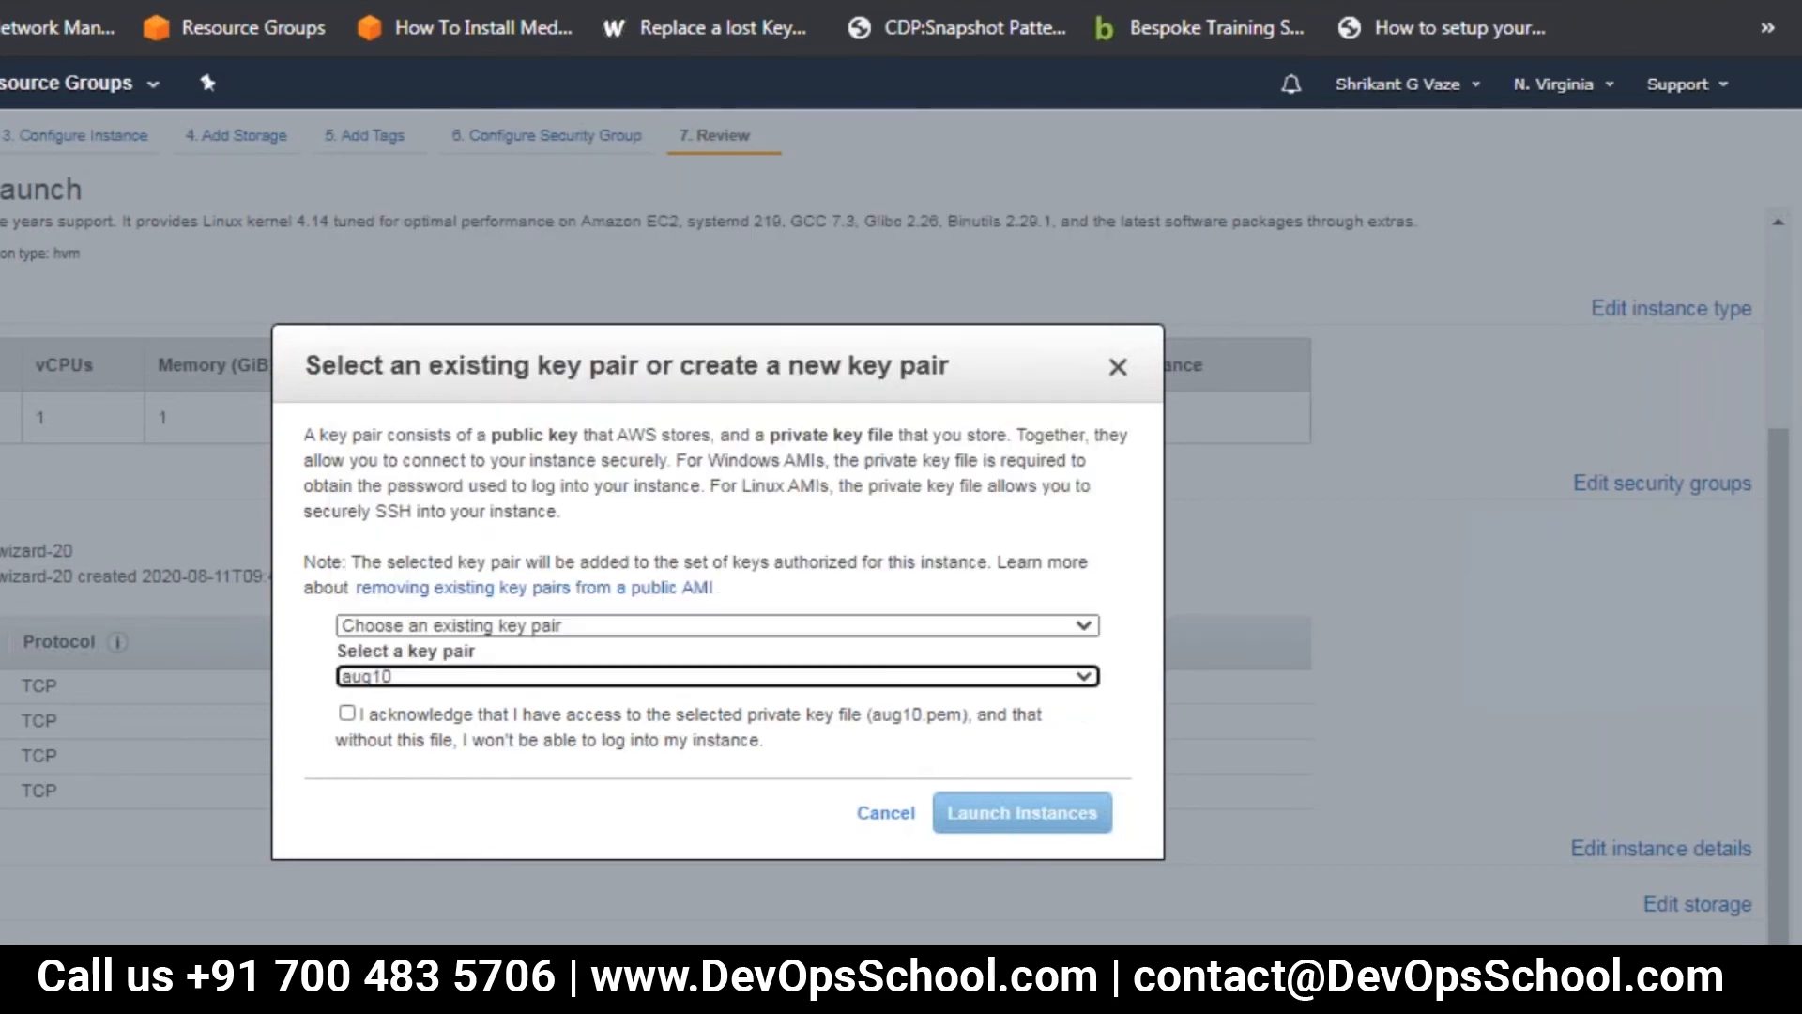
{"action": "left_click", "coordinate": [348, 714]}
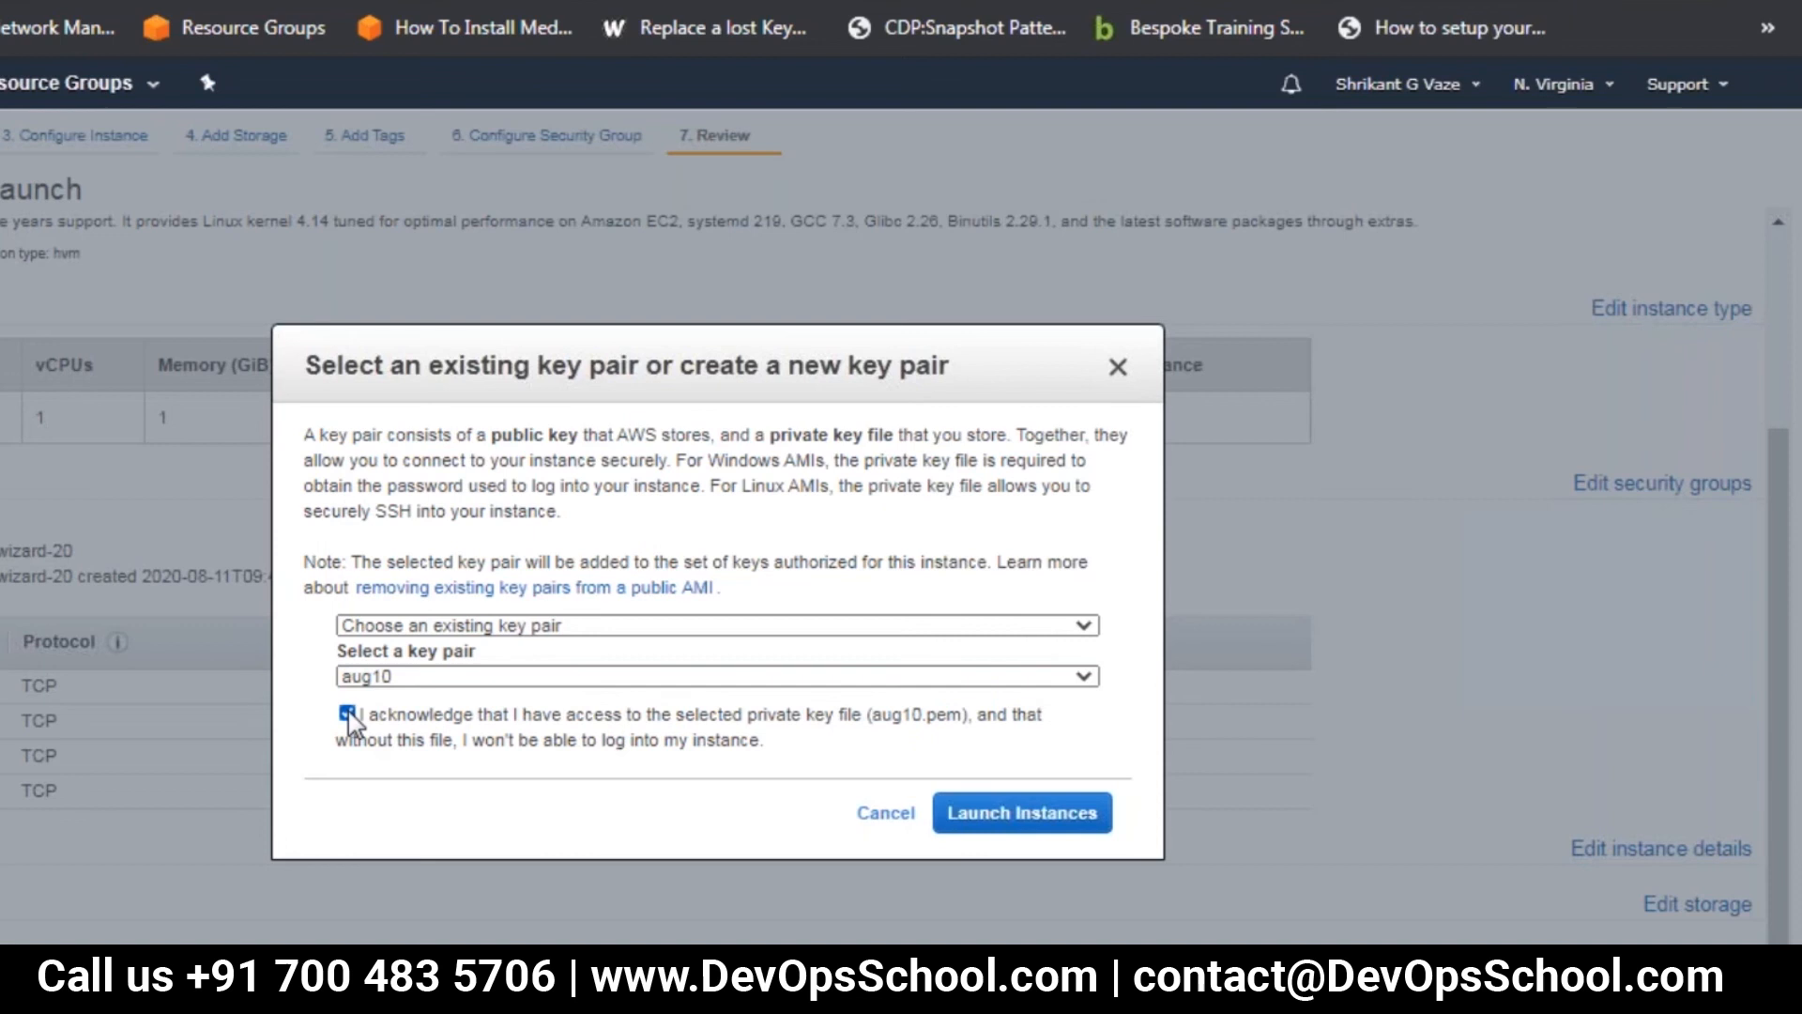
{"action": "left_click", "coordinate": [1023, 813]}
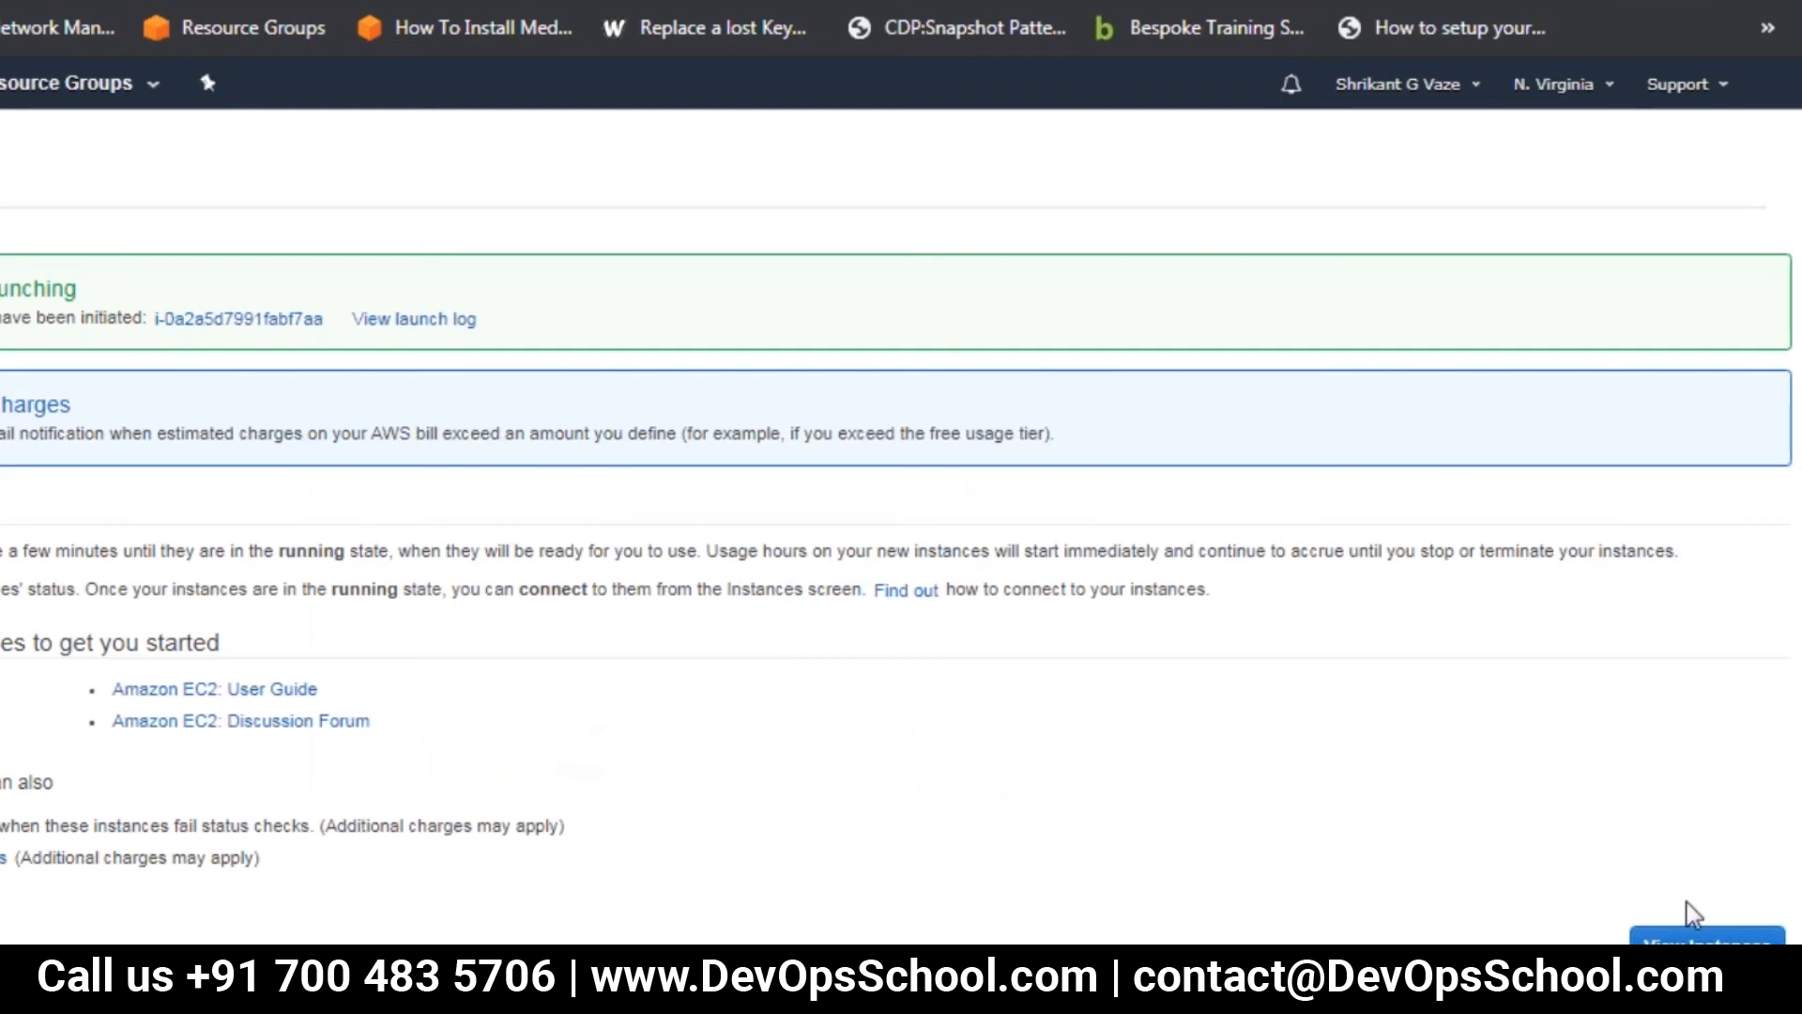
{"action": "left_click", "coordinate": [1695, 936]}
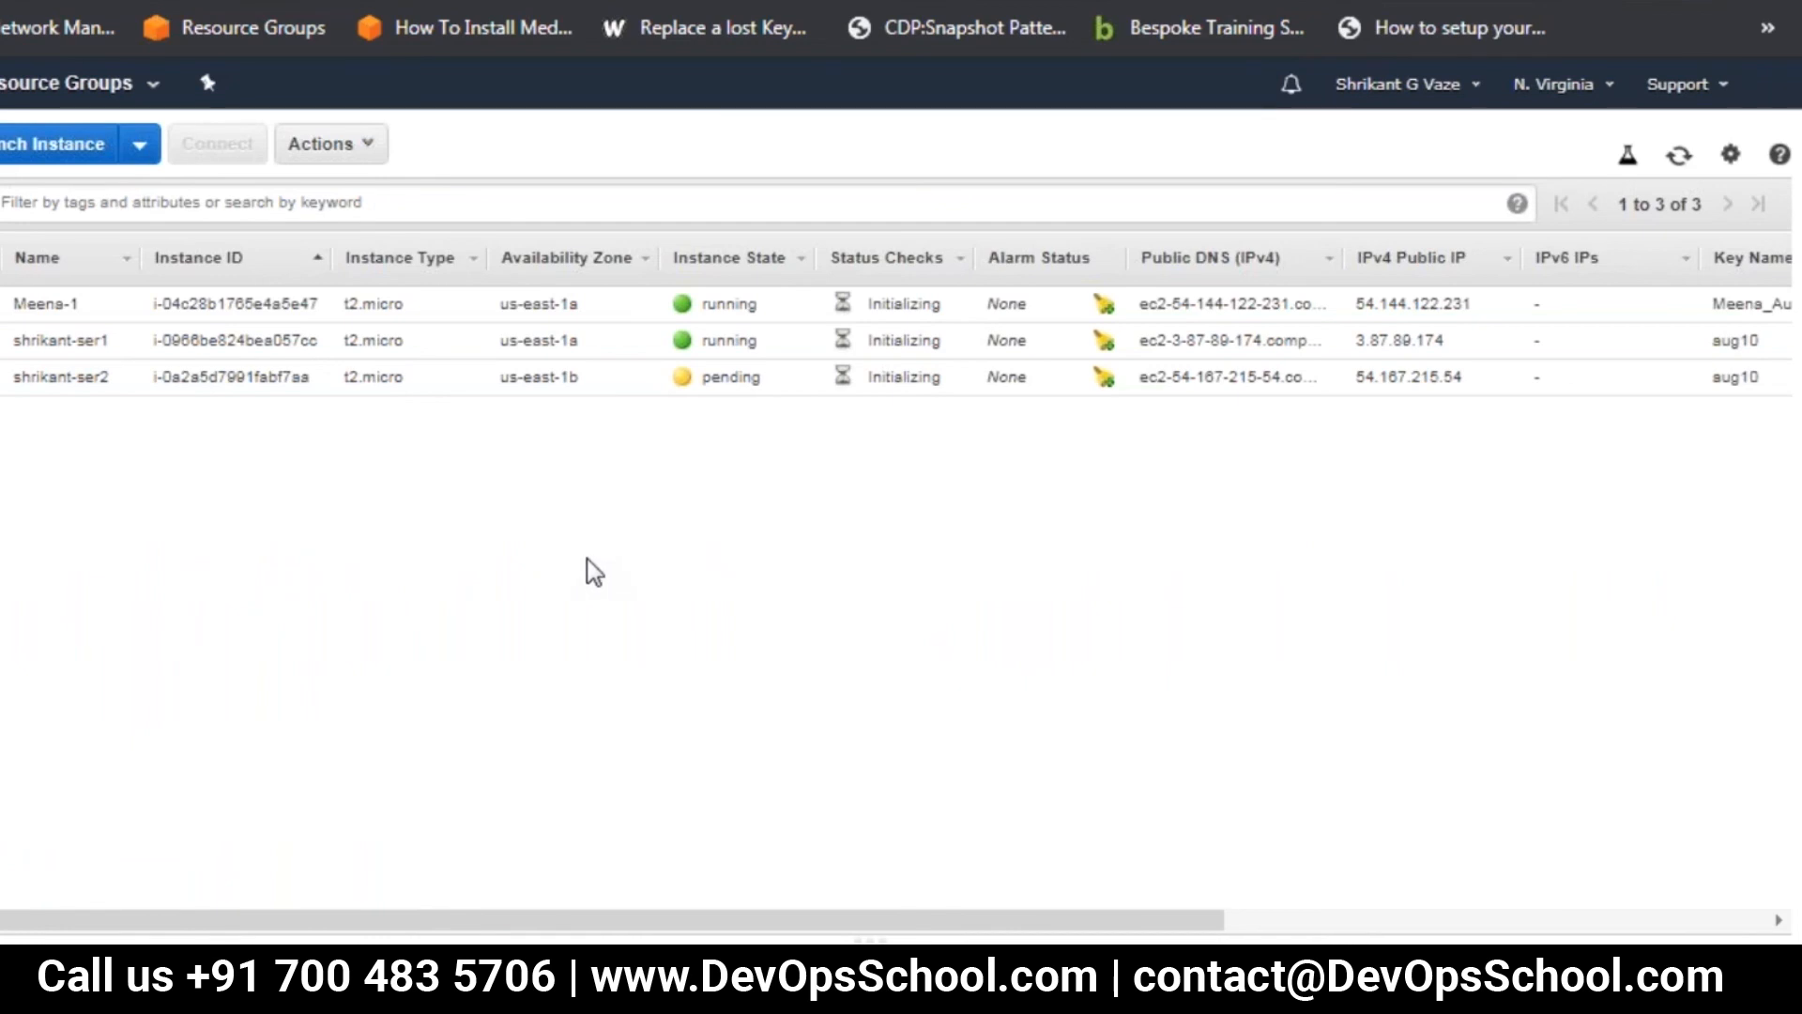
Refresh the instance list to check the second server's state, with the page zoomed out slightly
{"action": "left_click", "coordinate": [1681, 161]}
{"action": "left_click", "coordinate": [1679, 165]}
{"action": "key", "text": "ctrl+minus"}
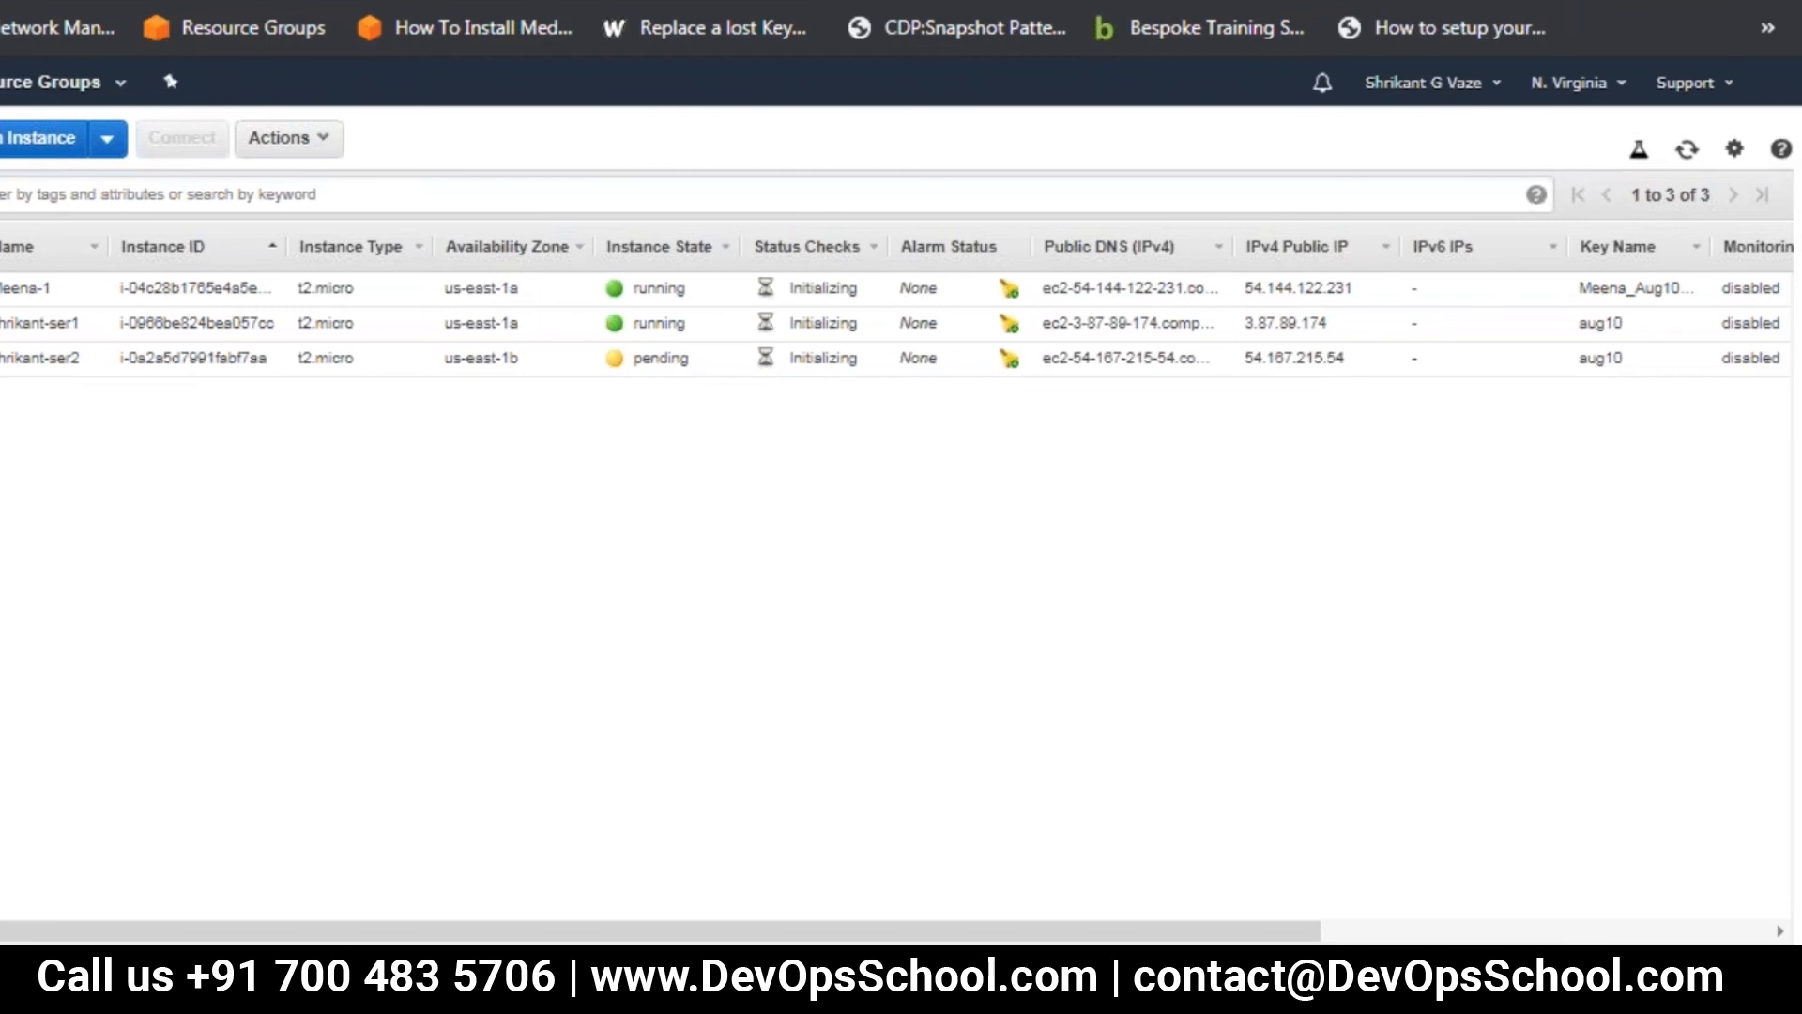
{"action": "left_click", "coordinate": [1689, 151]}
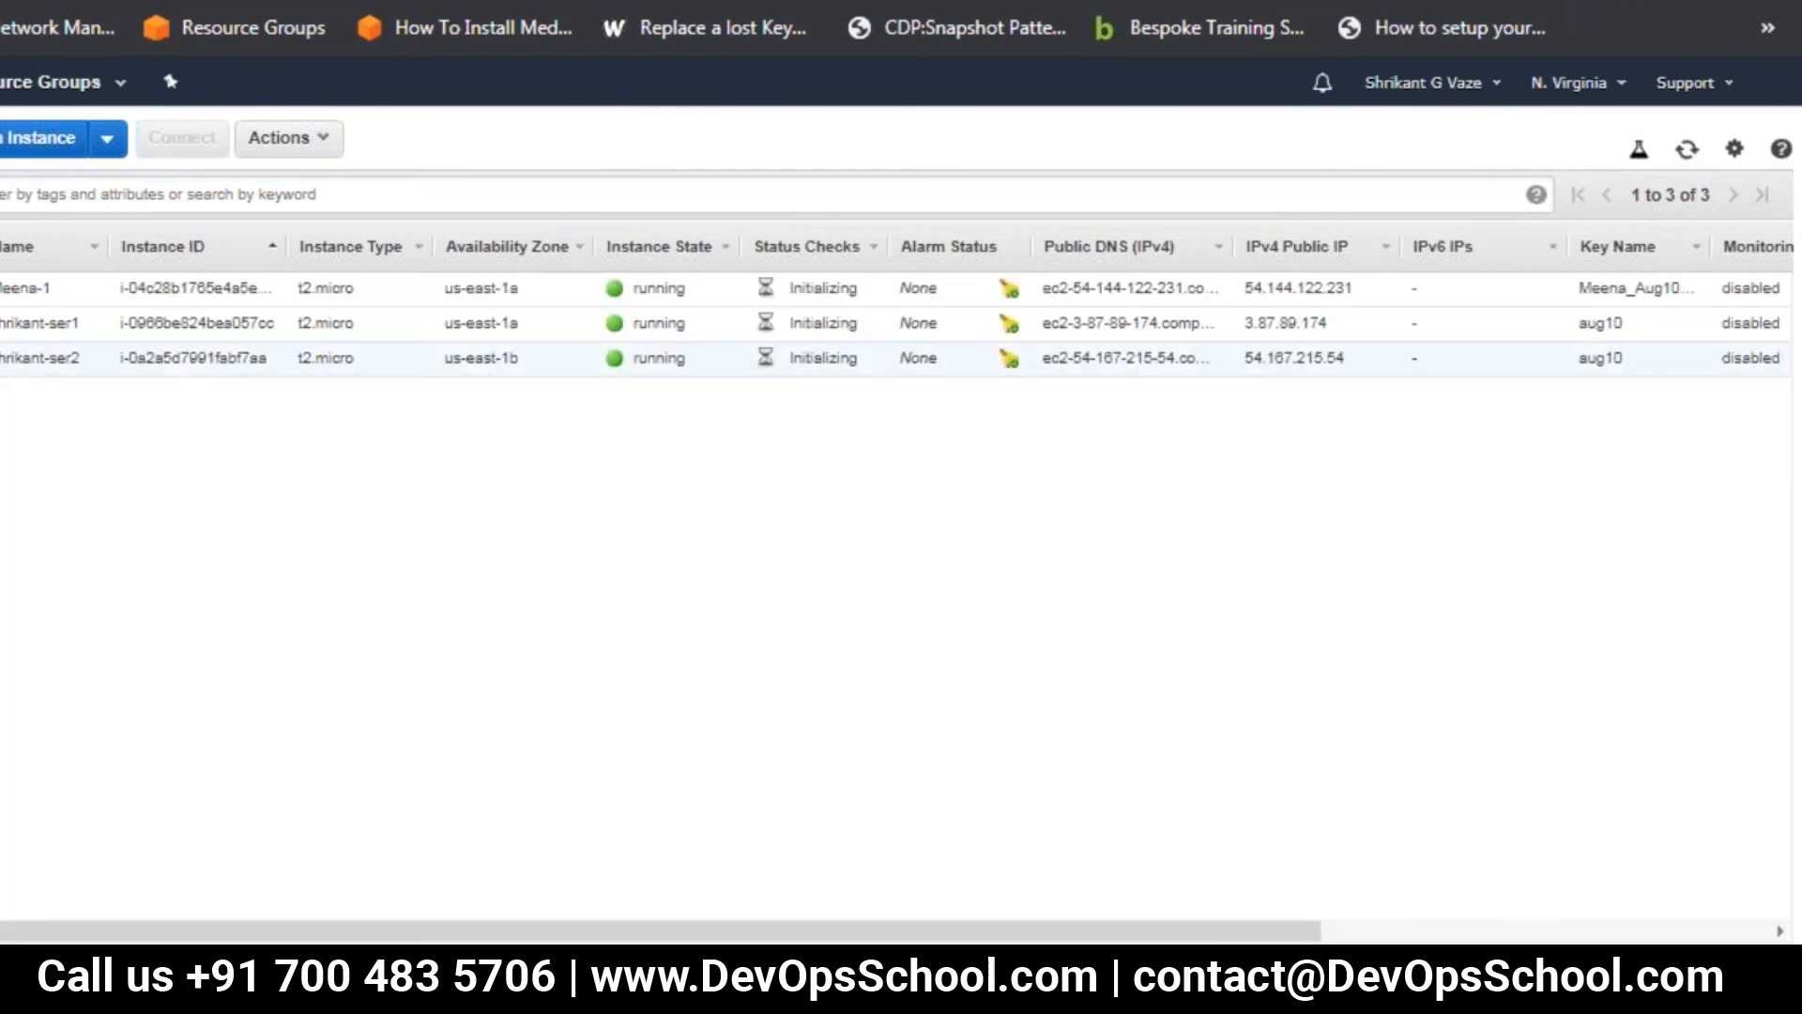
Enlarge the second server's details, copy its IPv4 public IP, and load that address in a new browser tab
{"action": "left_click", "coordinate": [18, 357]}
{"action": "left_click_drag", "start_coordinate": [813, 941], "coordinate": [897, 471]}
{"action": "mouse_move", "coordinate": [1230, 627]}
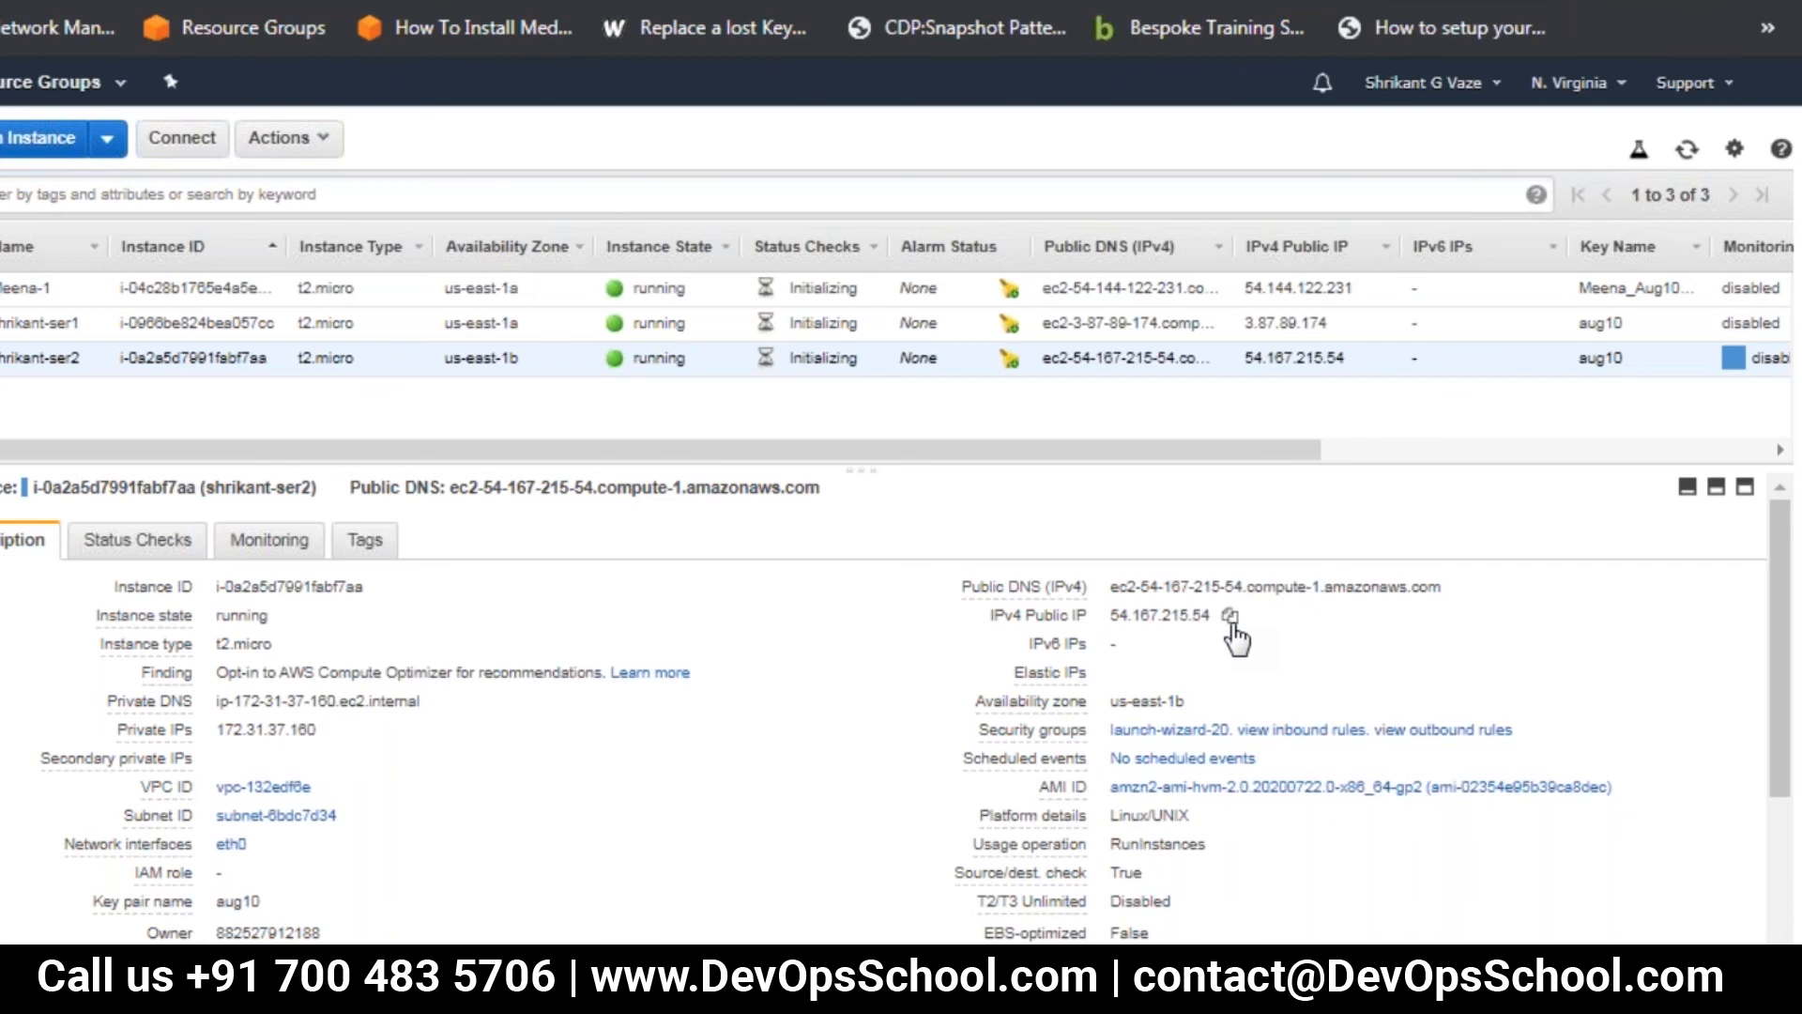
{"action": "left_click", "coordinate": [1233, 623]}
{"action": "key", "text": "ctrl+t"}
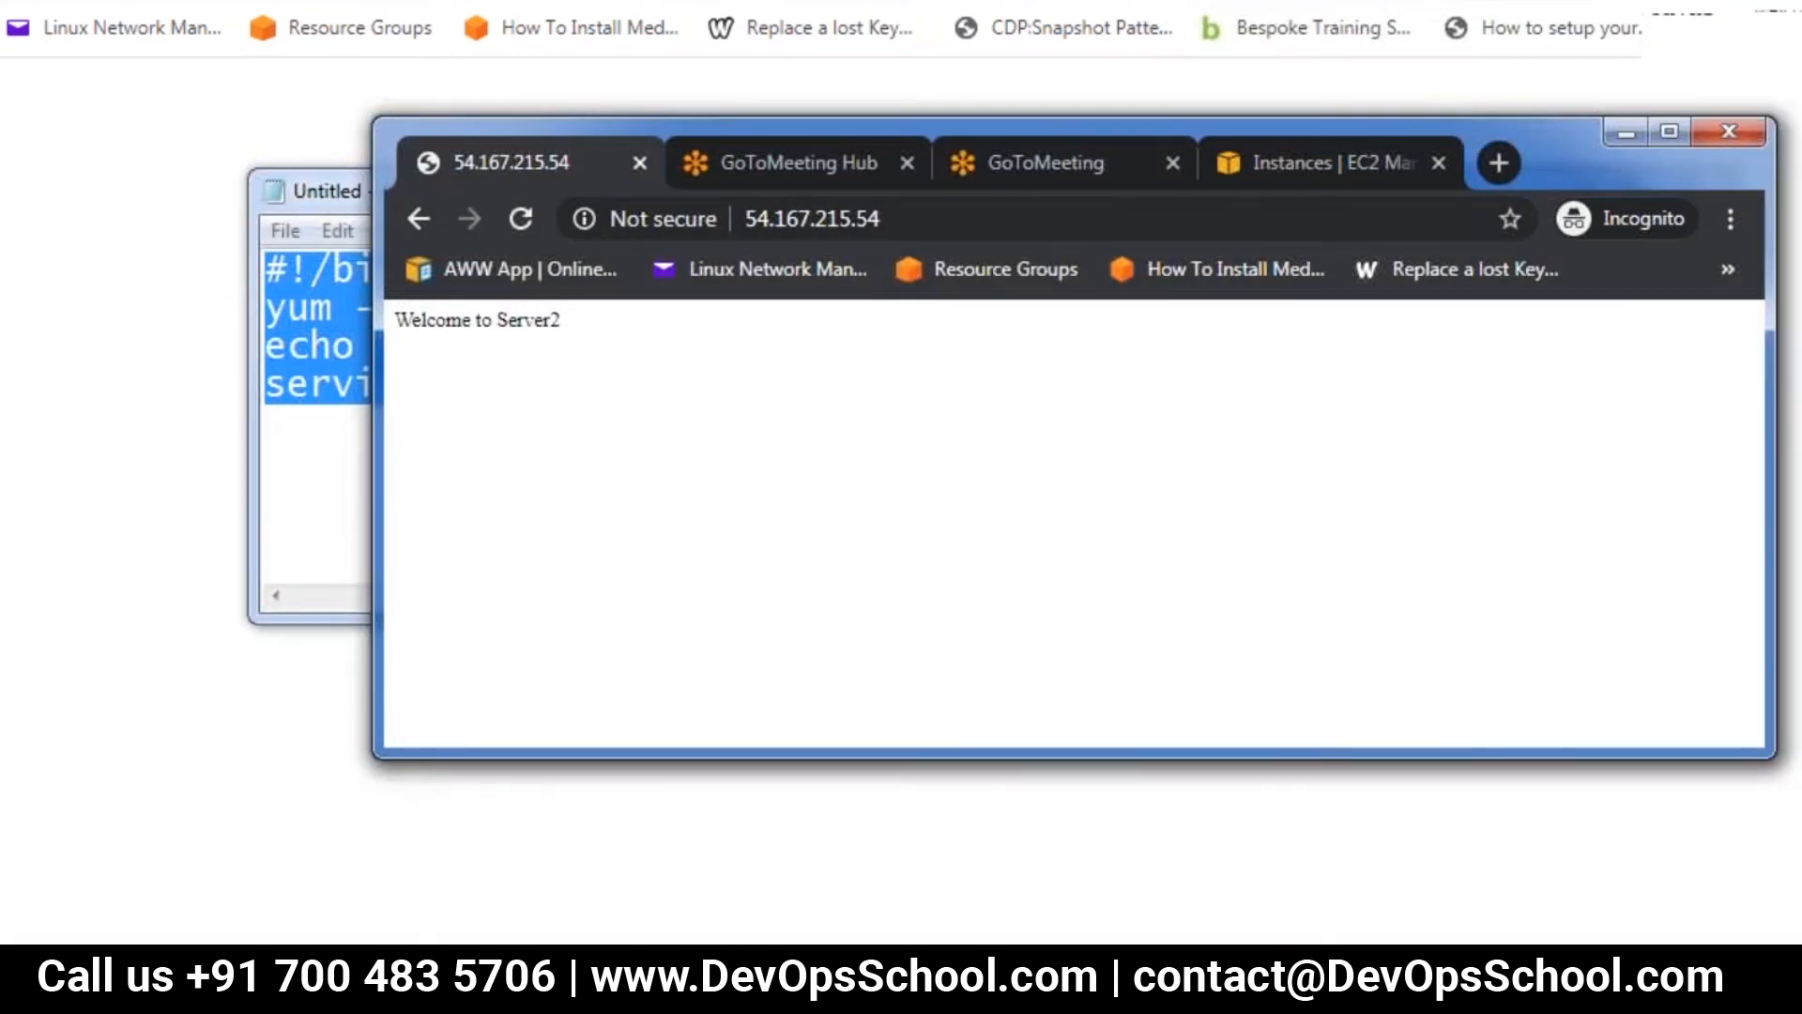
Return to the EC2 instances page in a maximized window and refresh the list to check the status checks
{"action": "left_click", "coordinate": [1311, 158]}
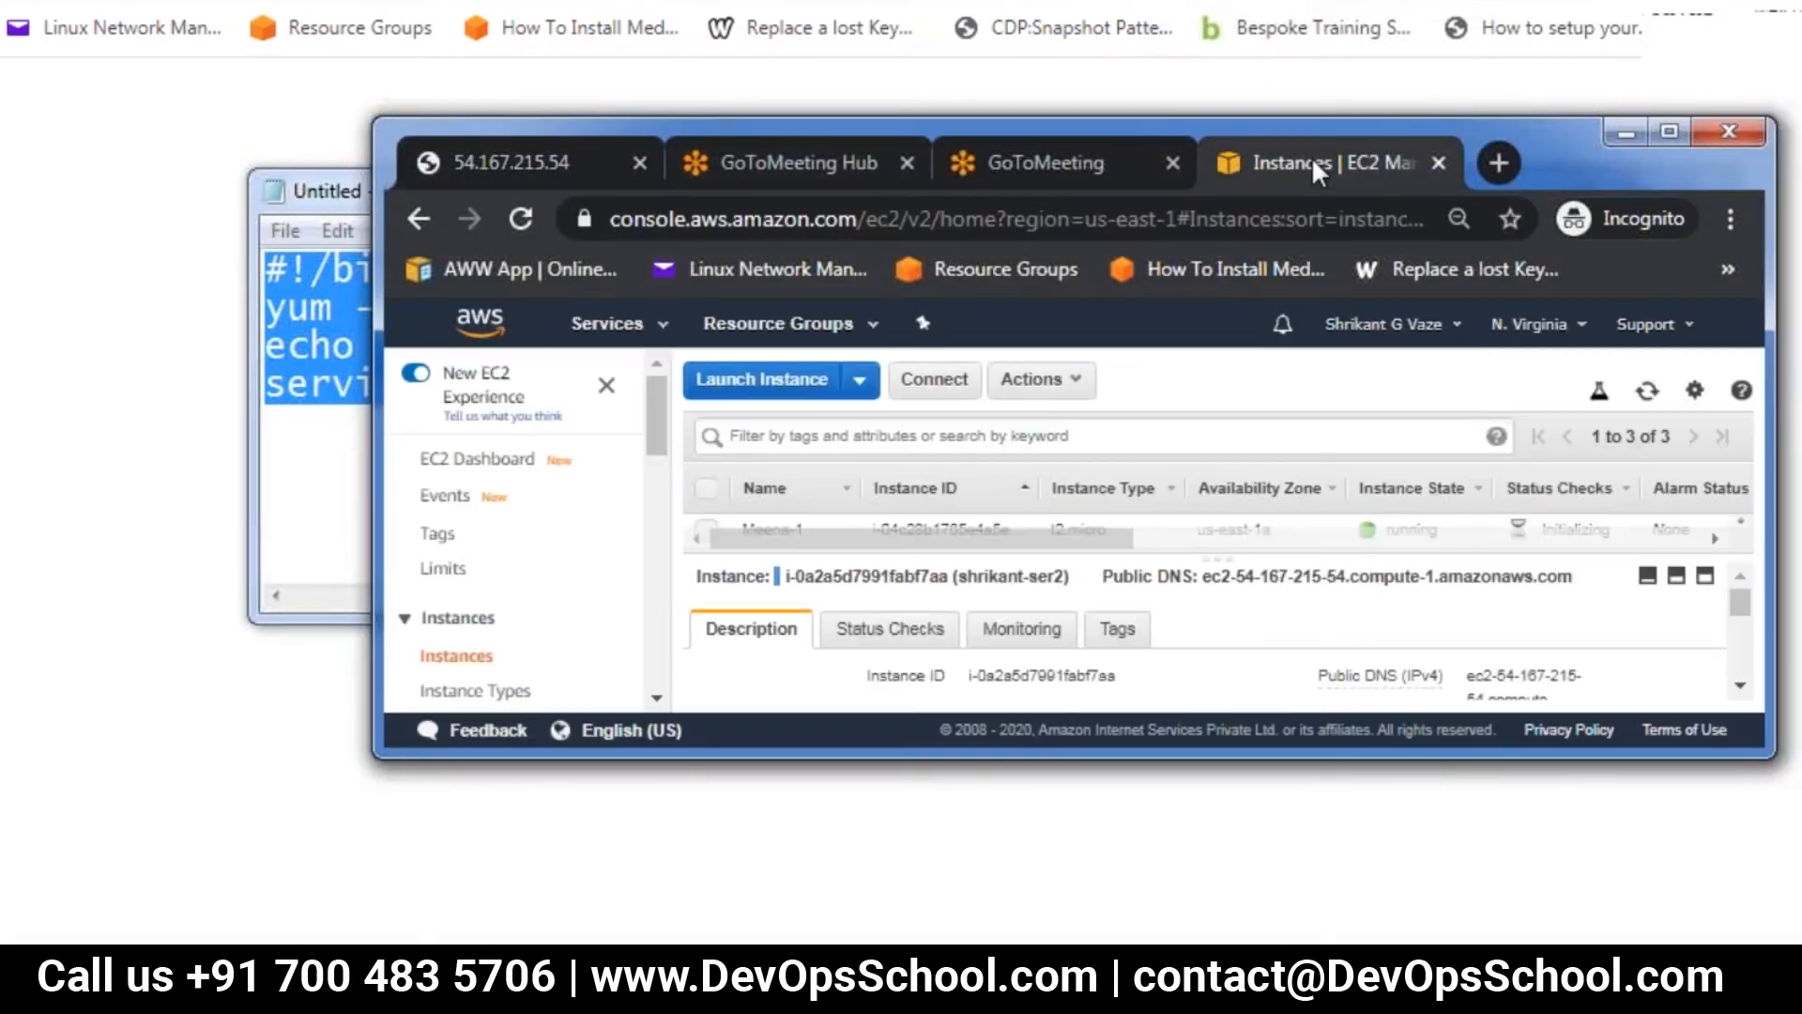
{"action": "left_click", "coordinate": [1671, 132]}
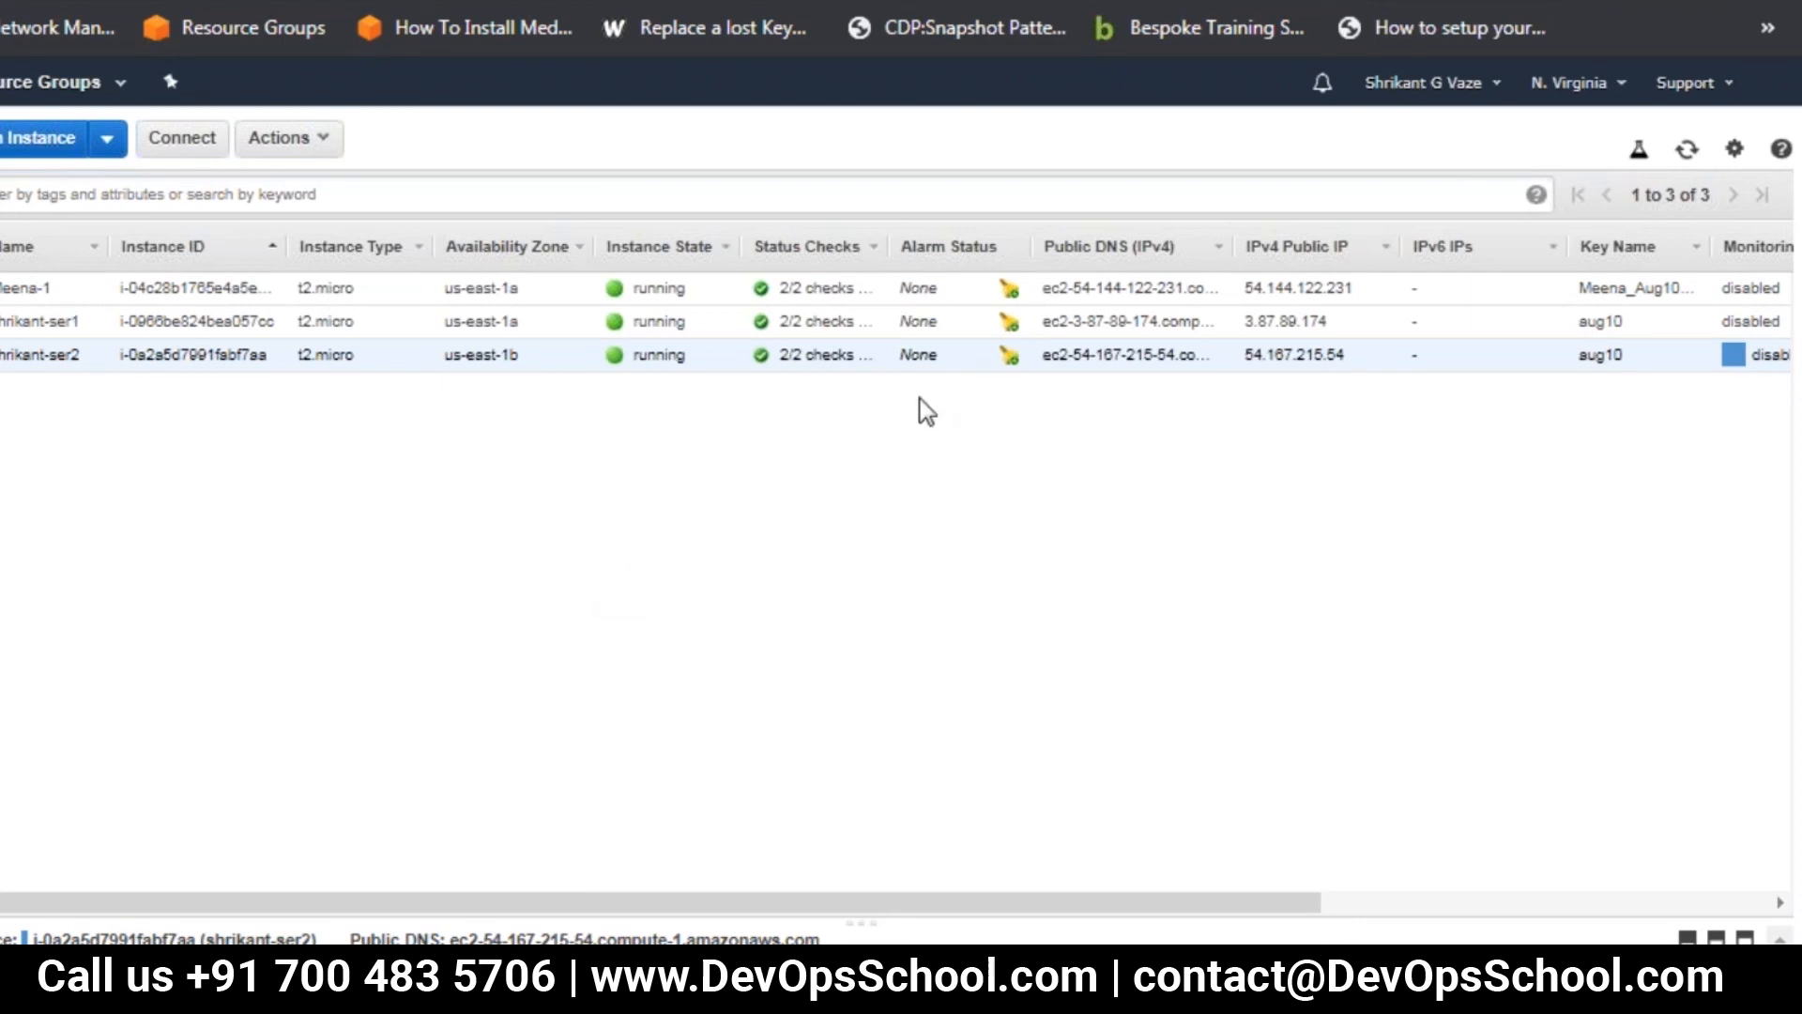
{"action": "left_click", "coordinate": [1690, 152]}
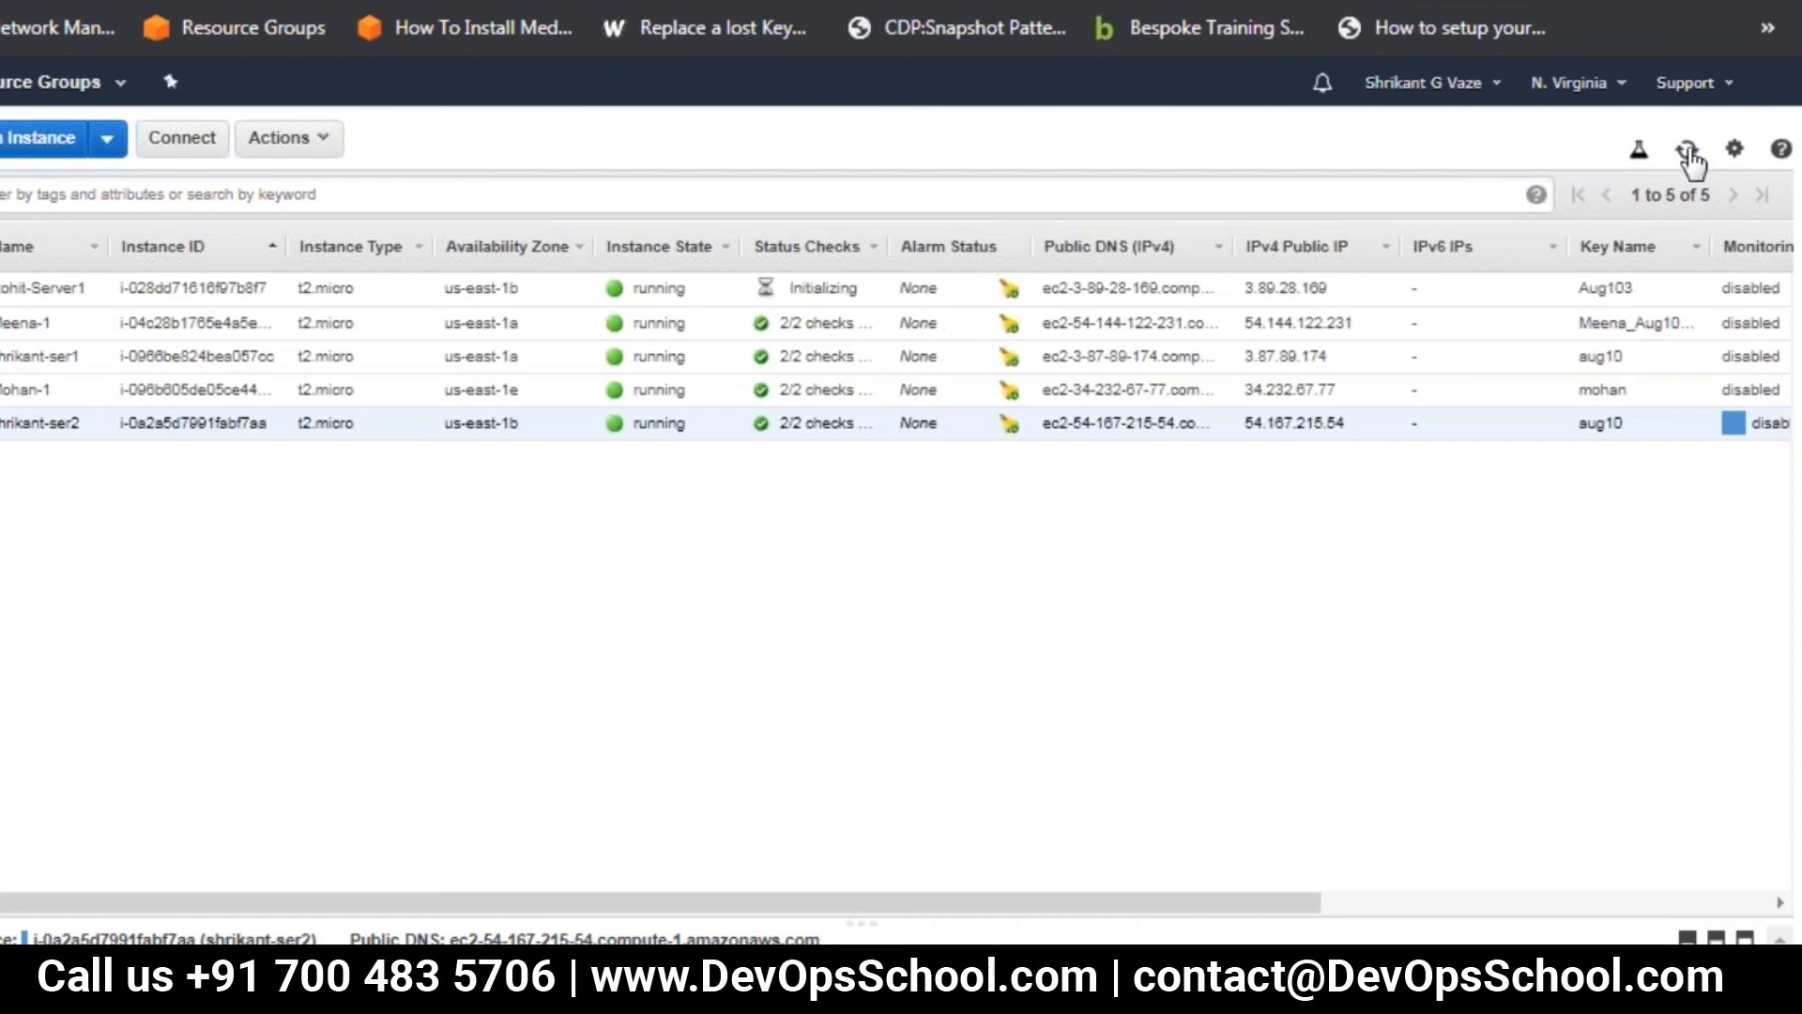
{"action": "left_click", "coordinate": [1688, 150]}
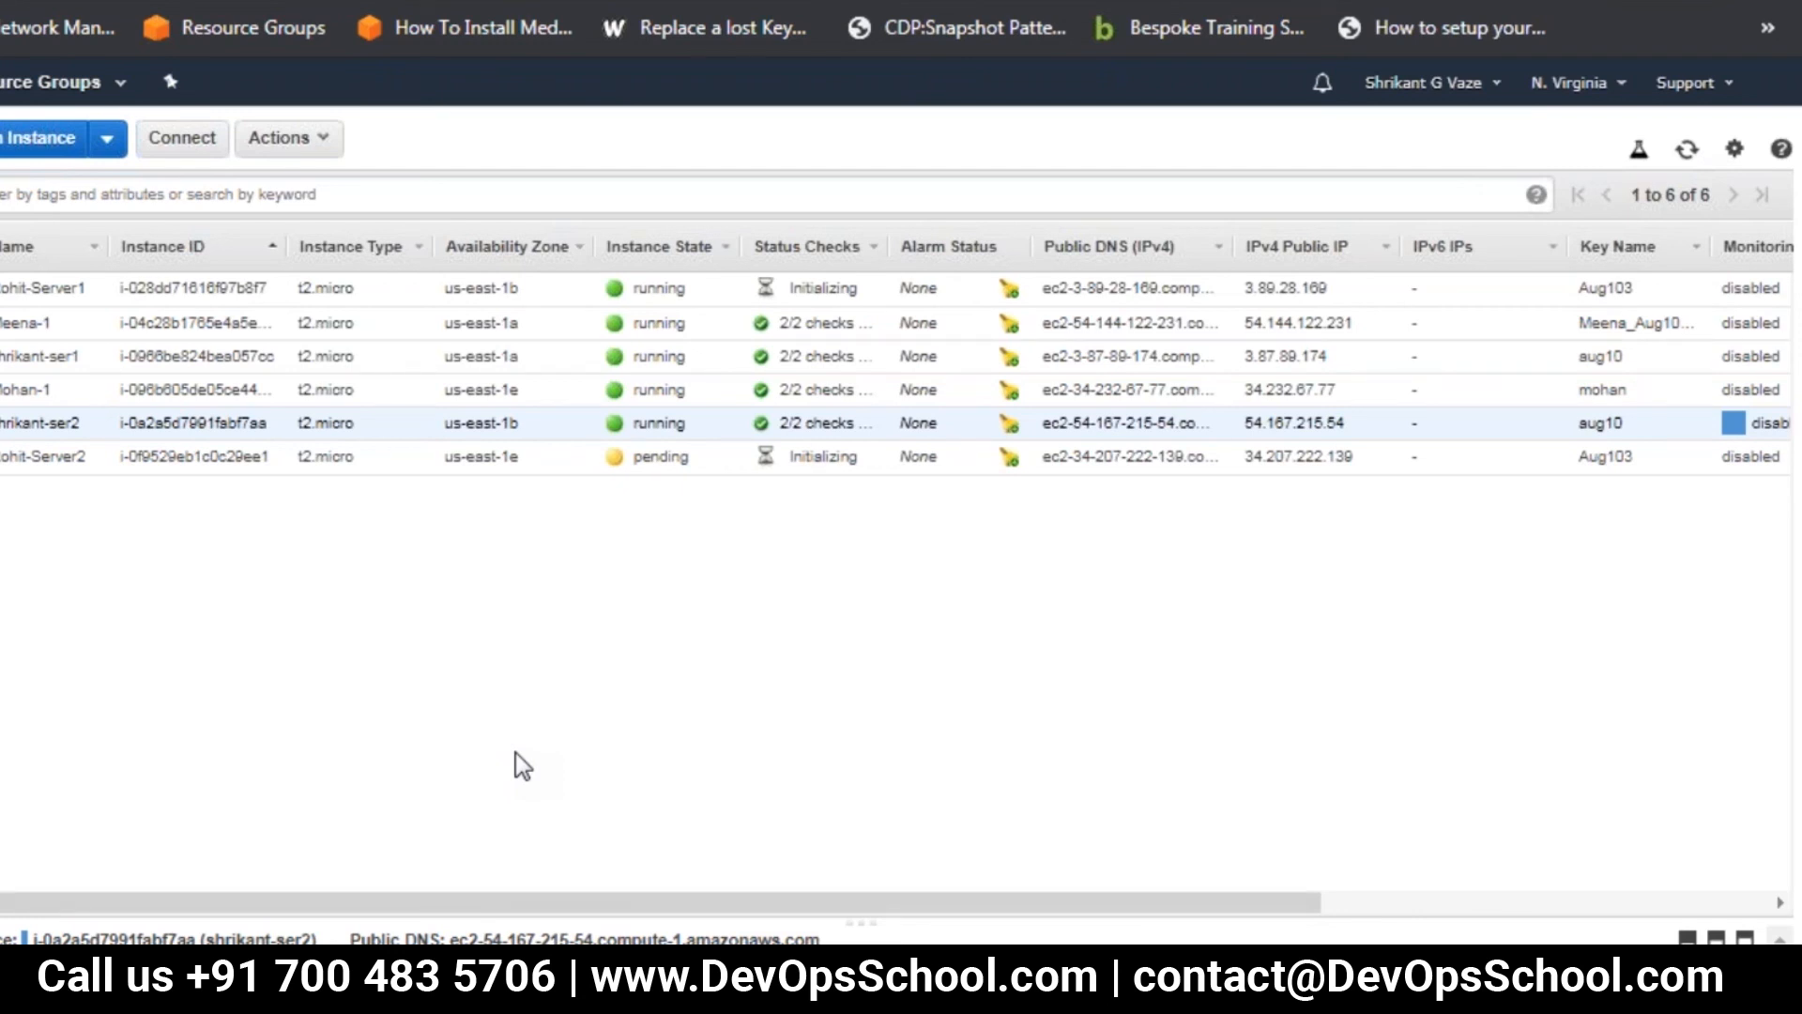
{"action": "left_click", "coordinate": [1687, 152]}
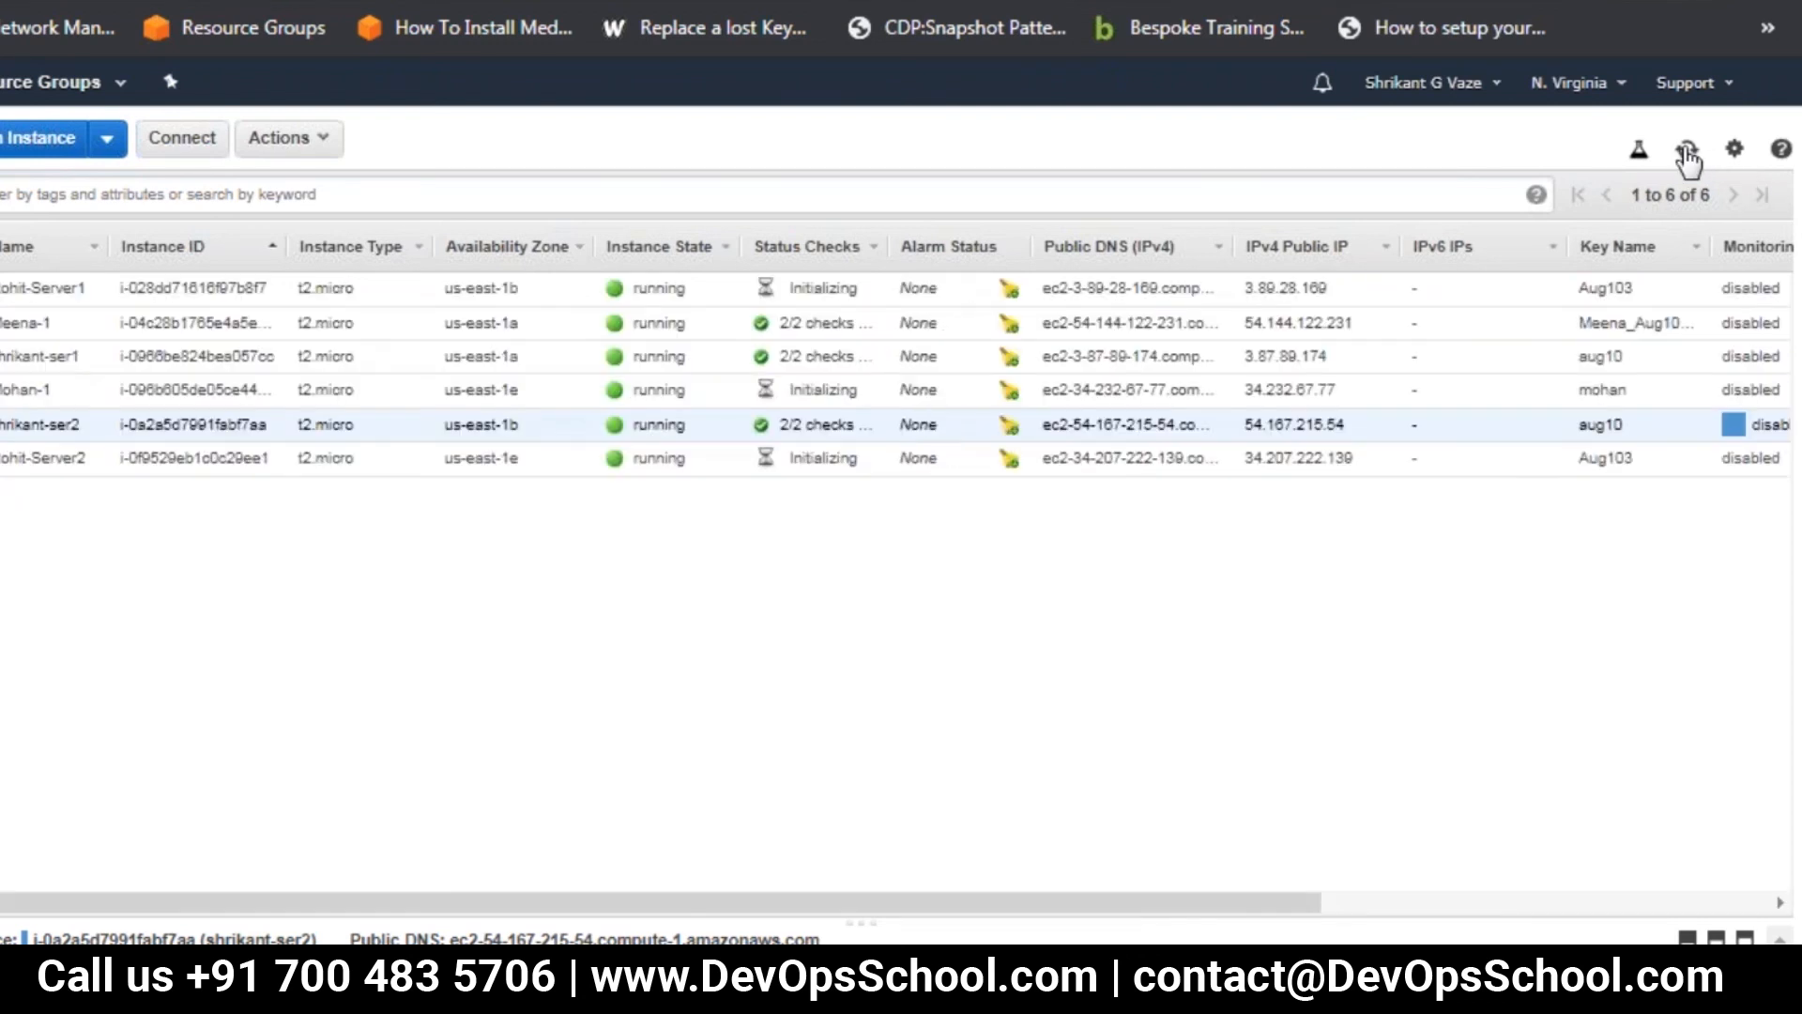
{"action": "left_click", "coordinate": [1687, 152]}
{"action": "left_click", "coordinate": [1687, 152]}
View the first server's user data through its instance settings, and close it without changes
{"action": "left_click", "coordinate": [469, 356]}
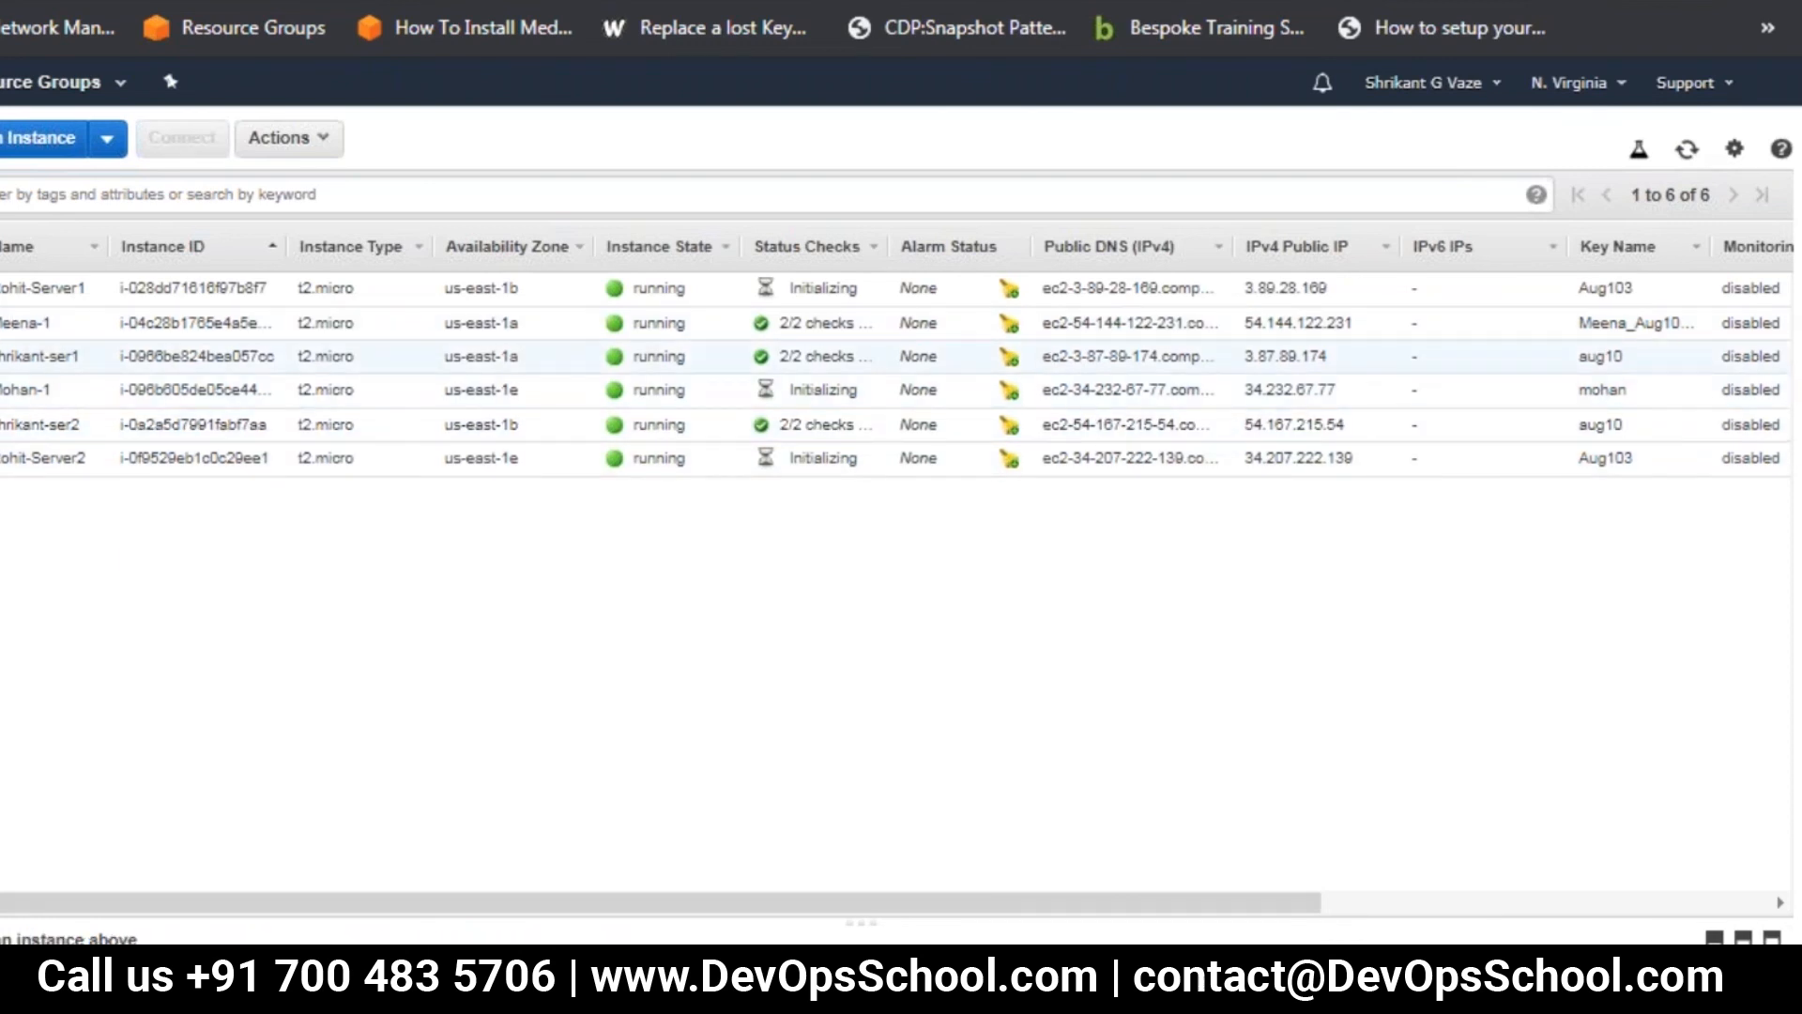
{"action": "left_click", "coordinate": [316, 156]}
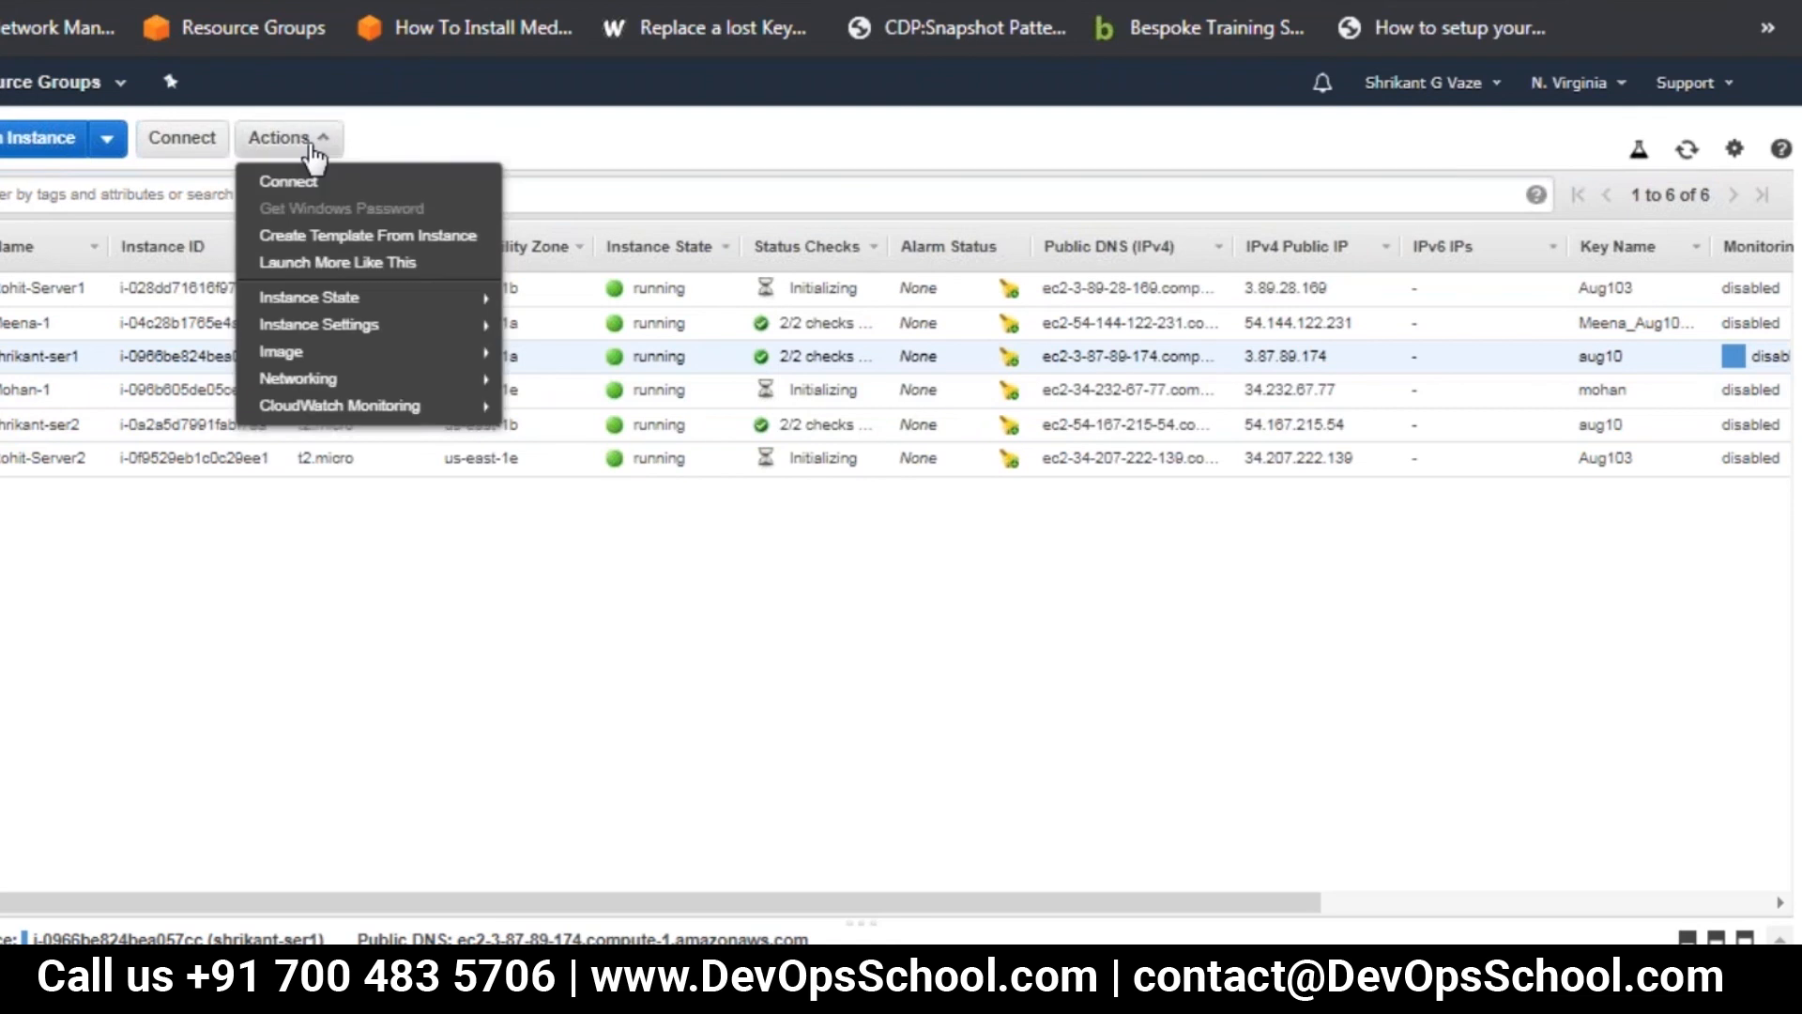
{"action": "mouse_move", "coordinate": [377, 336]}
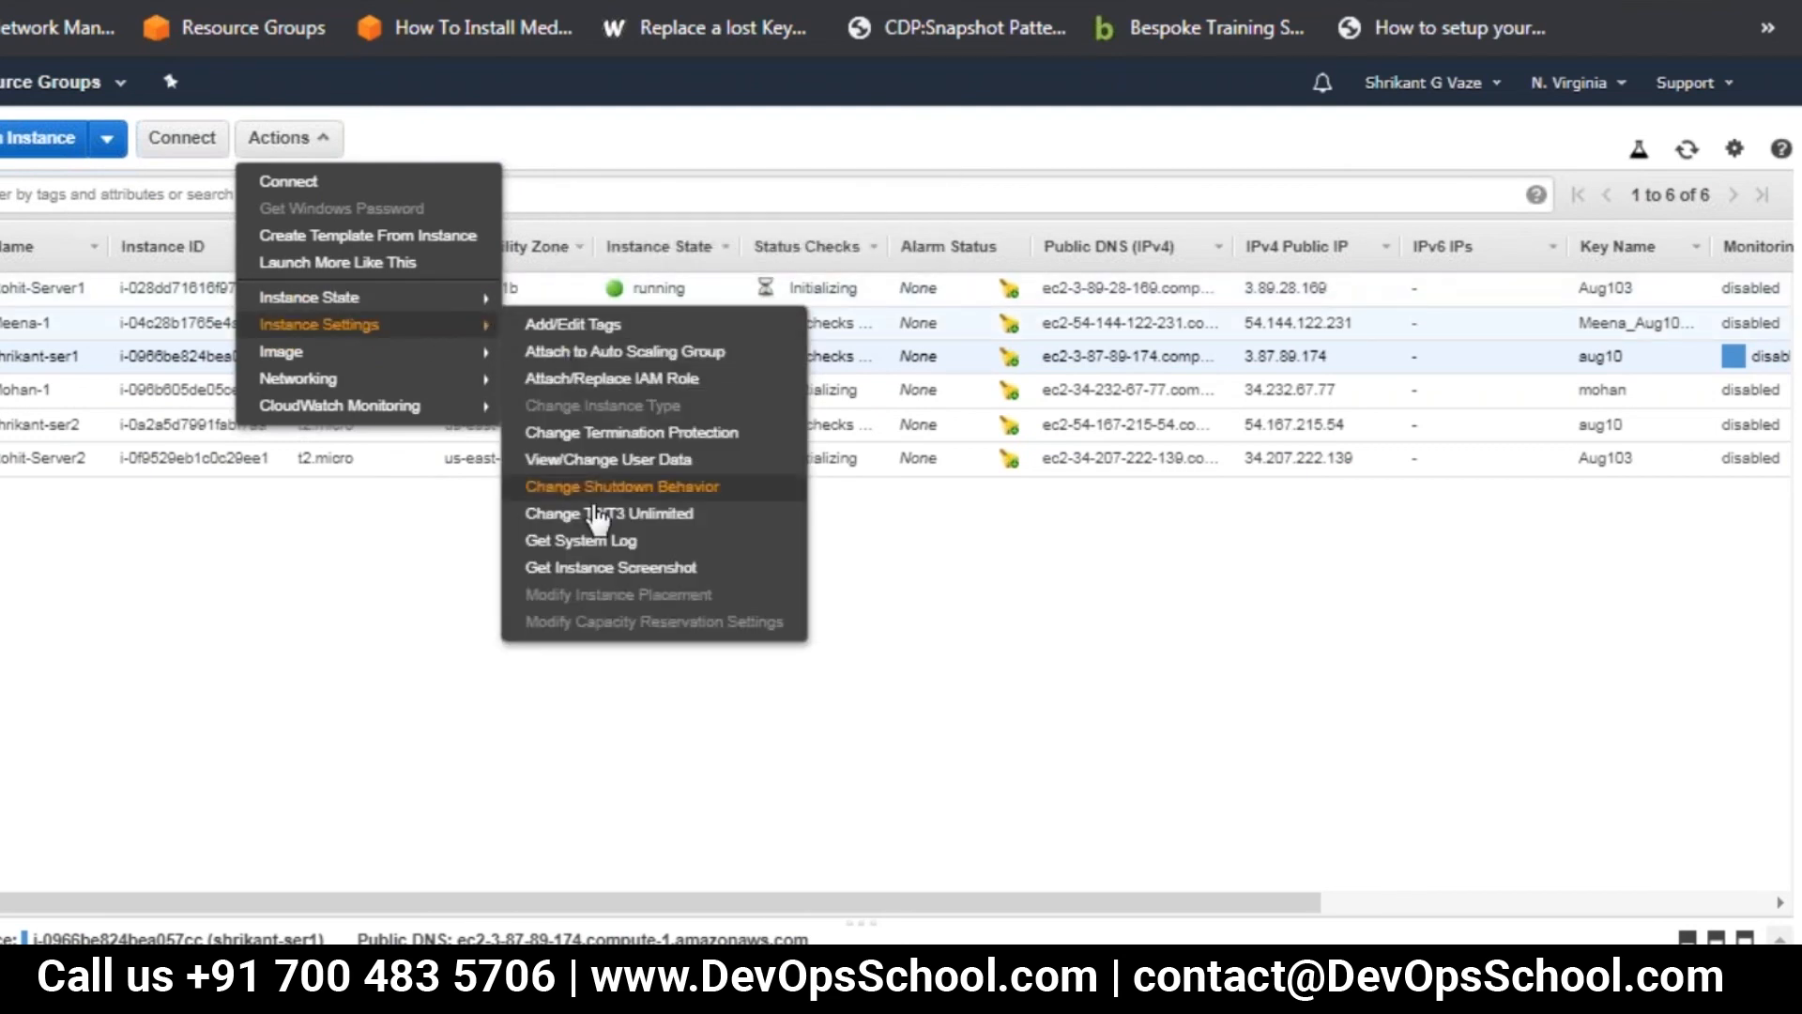
{"action": "left_click", "coordinate": [612, 461]}
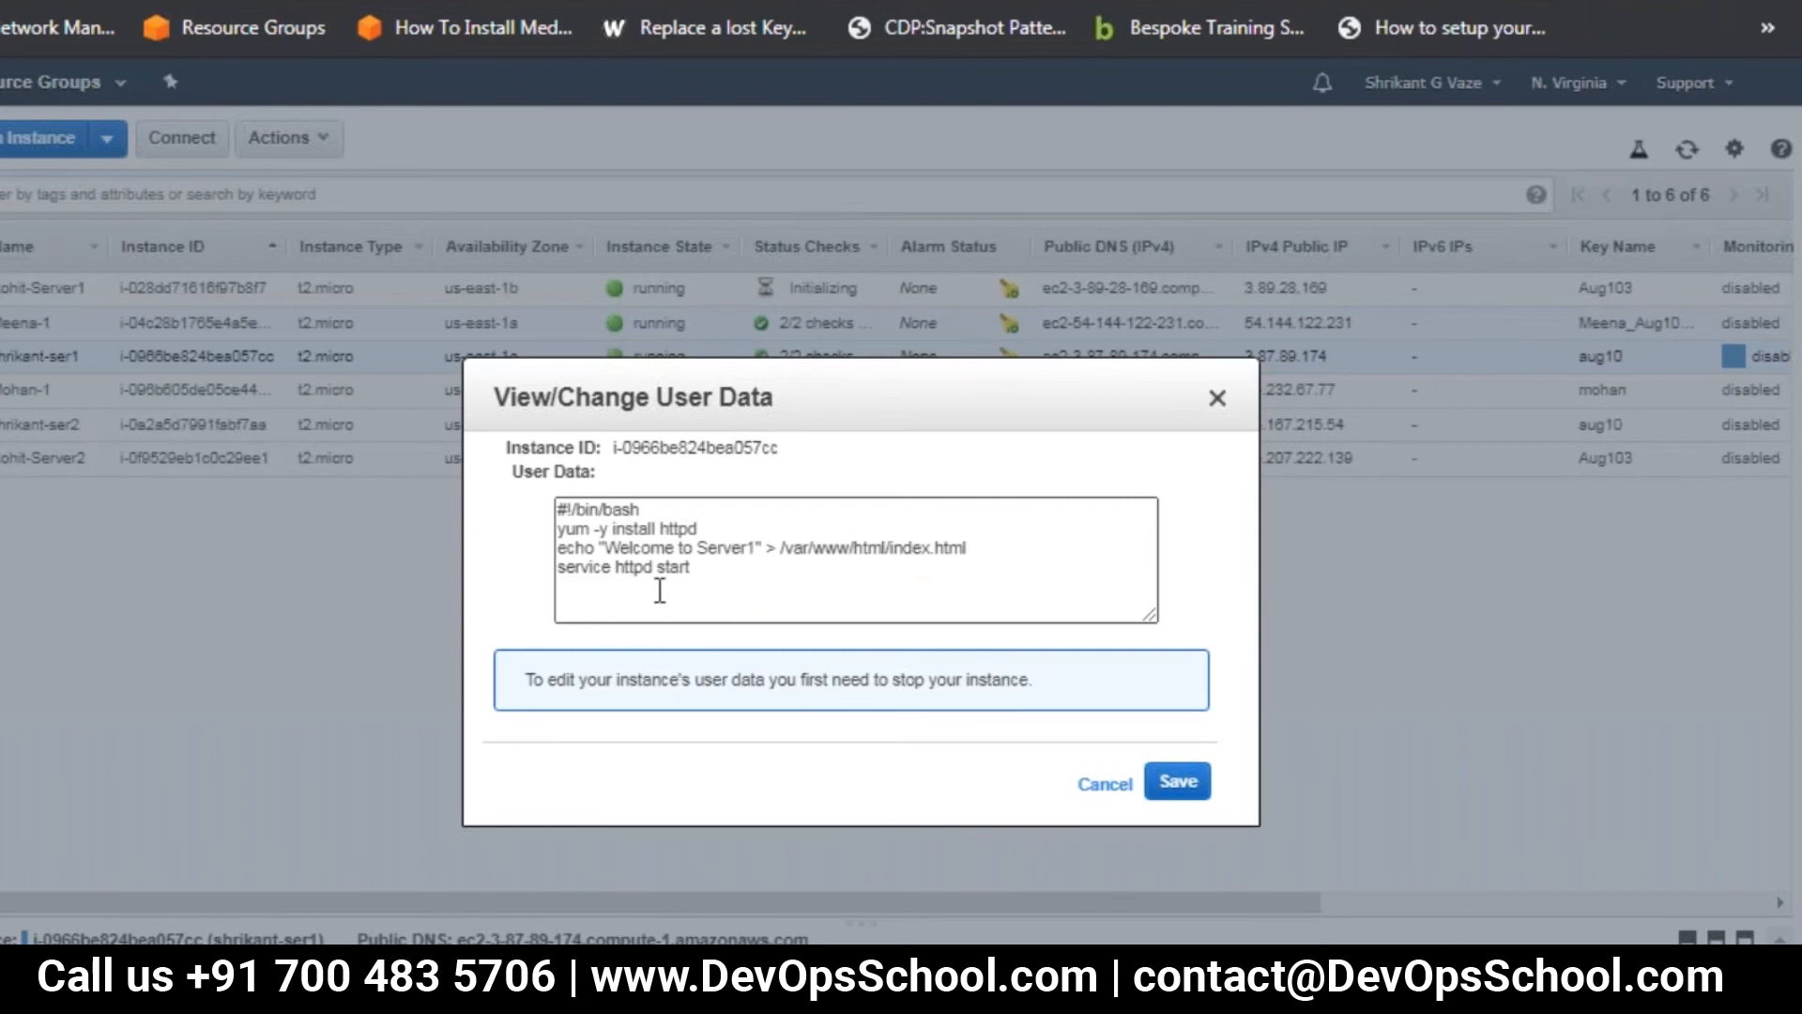
{"action": "left_click", "coordinate": [1098, 787]}
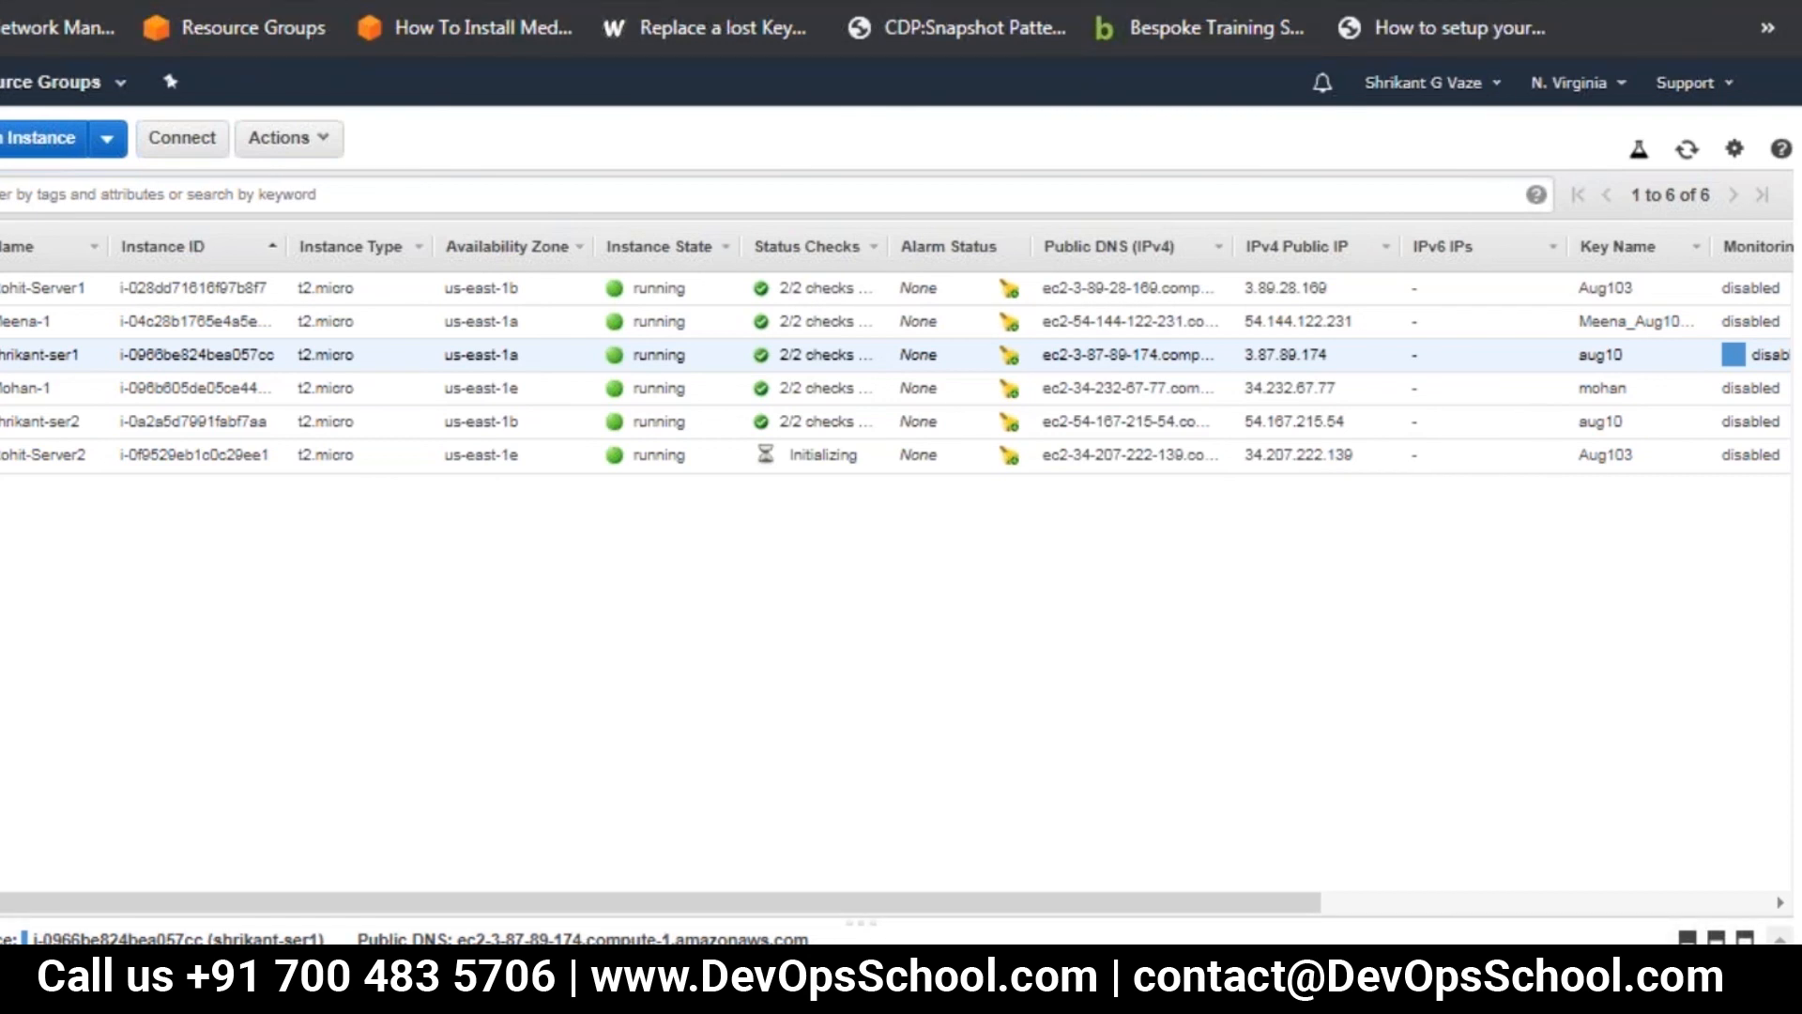
Switch to Notepad and copy the whole httpd setup script
{"action": "key", "text": "super"}
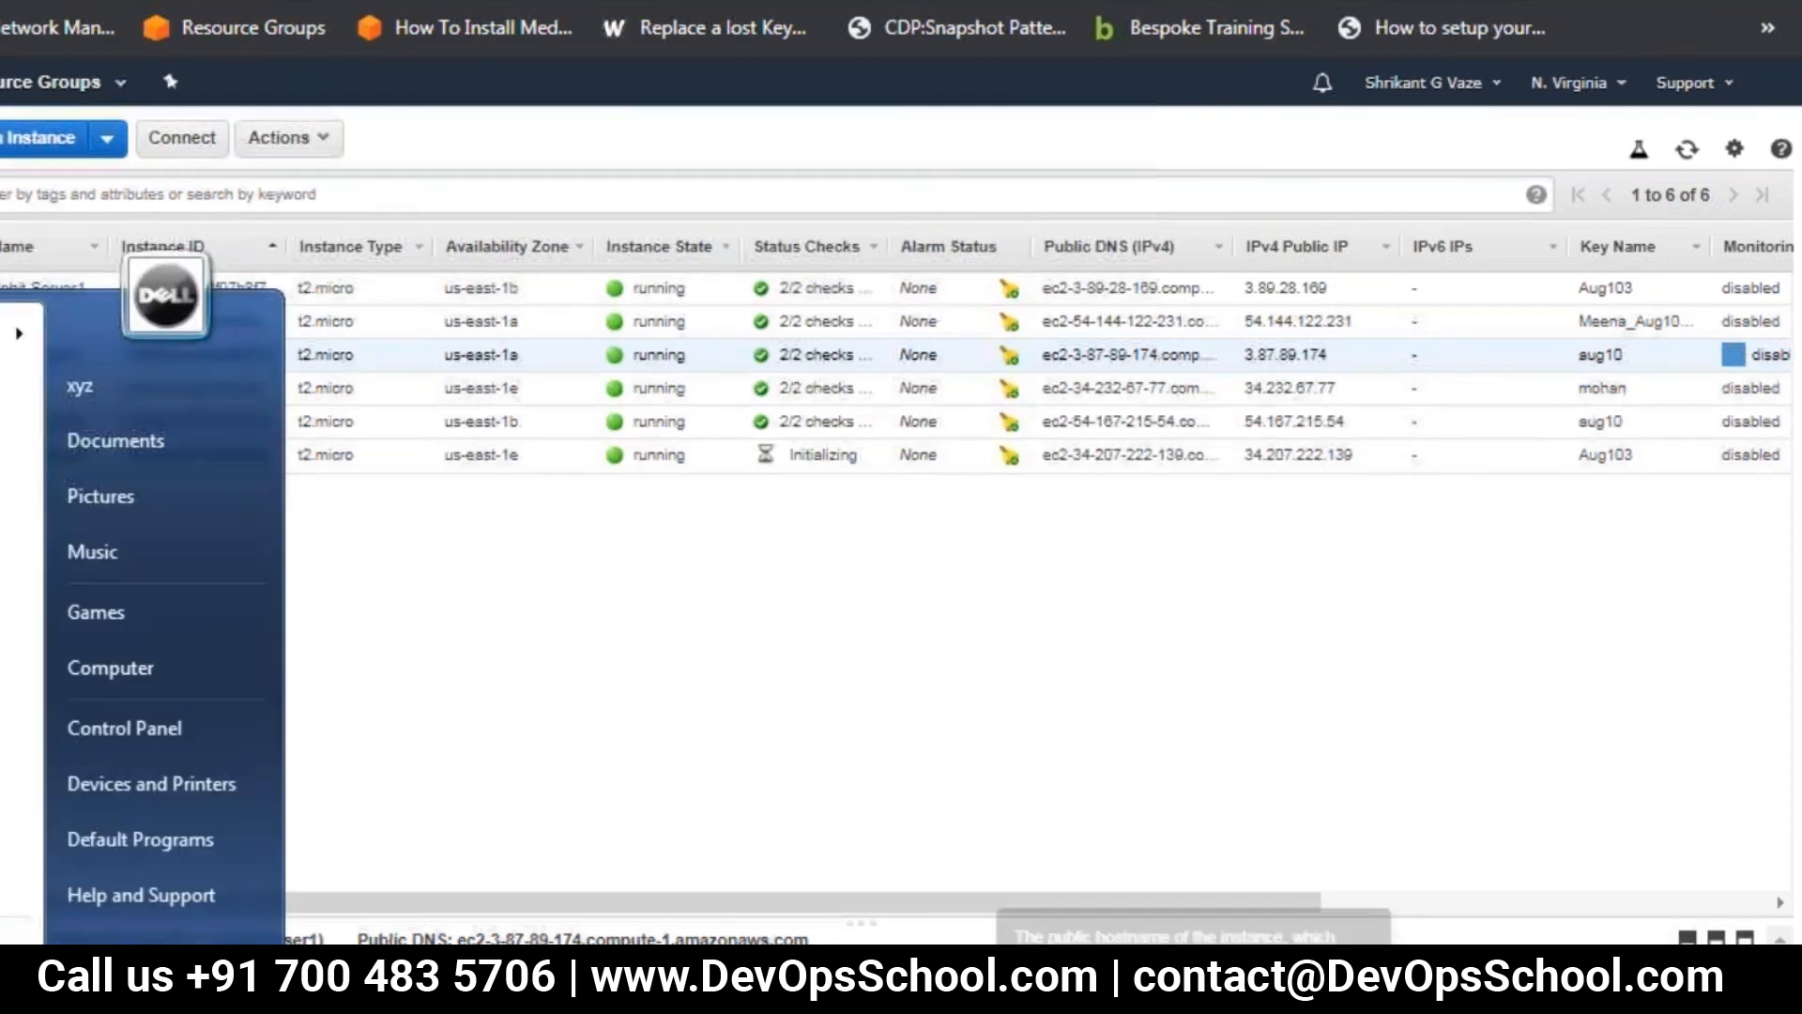
{"action": "left_click", "coordinate": [651, 995]}
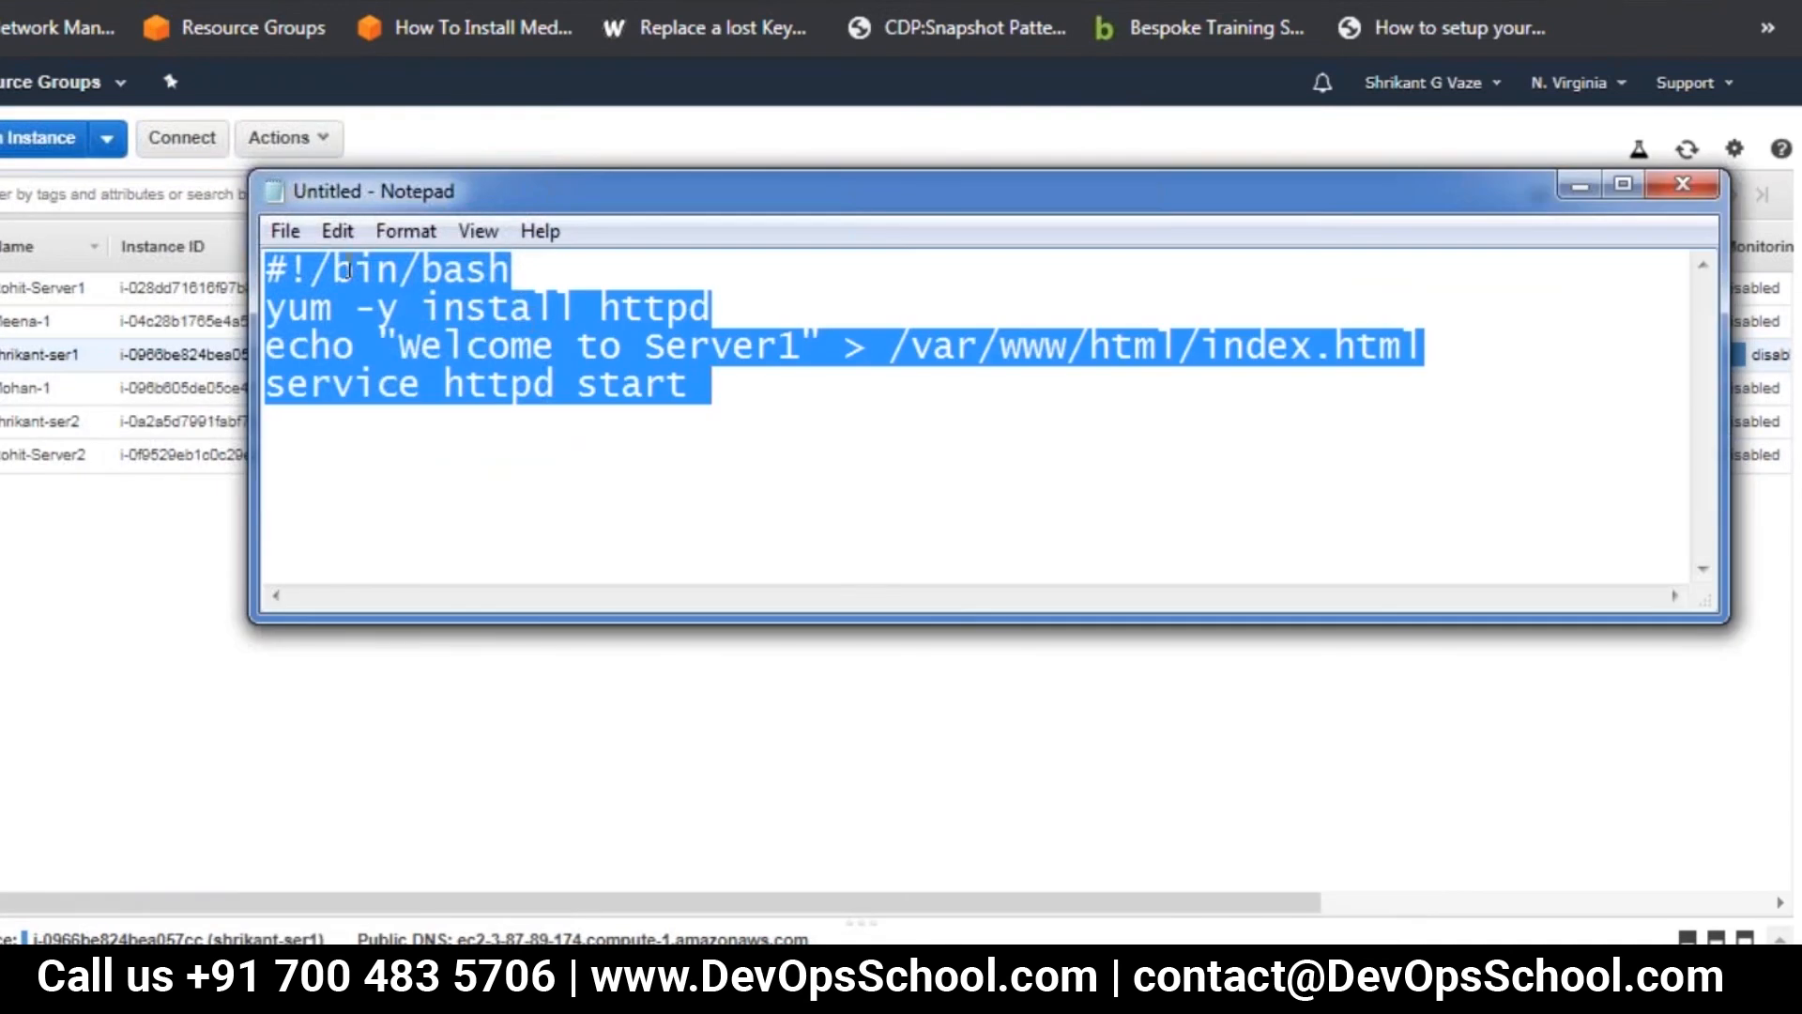
{"action": "left_click", "coordinate": [340, 235]}
{"action": "left_click", "coordinate": [389, 351]}
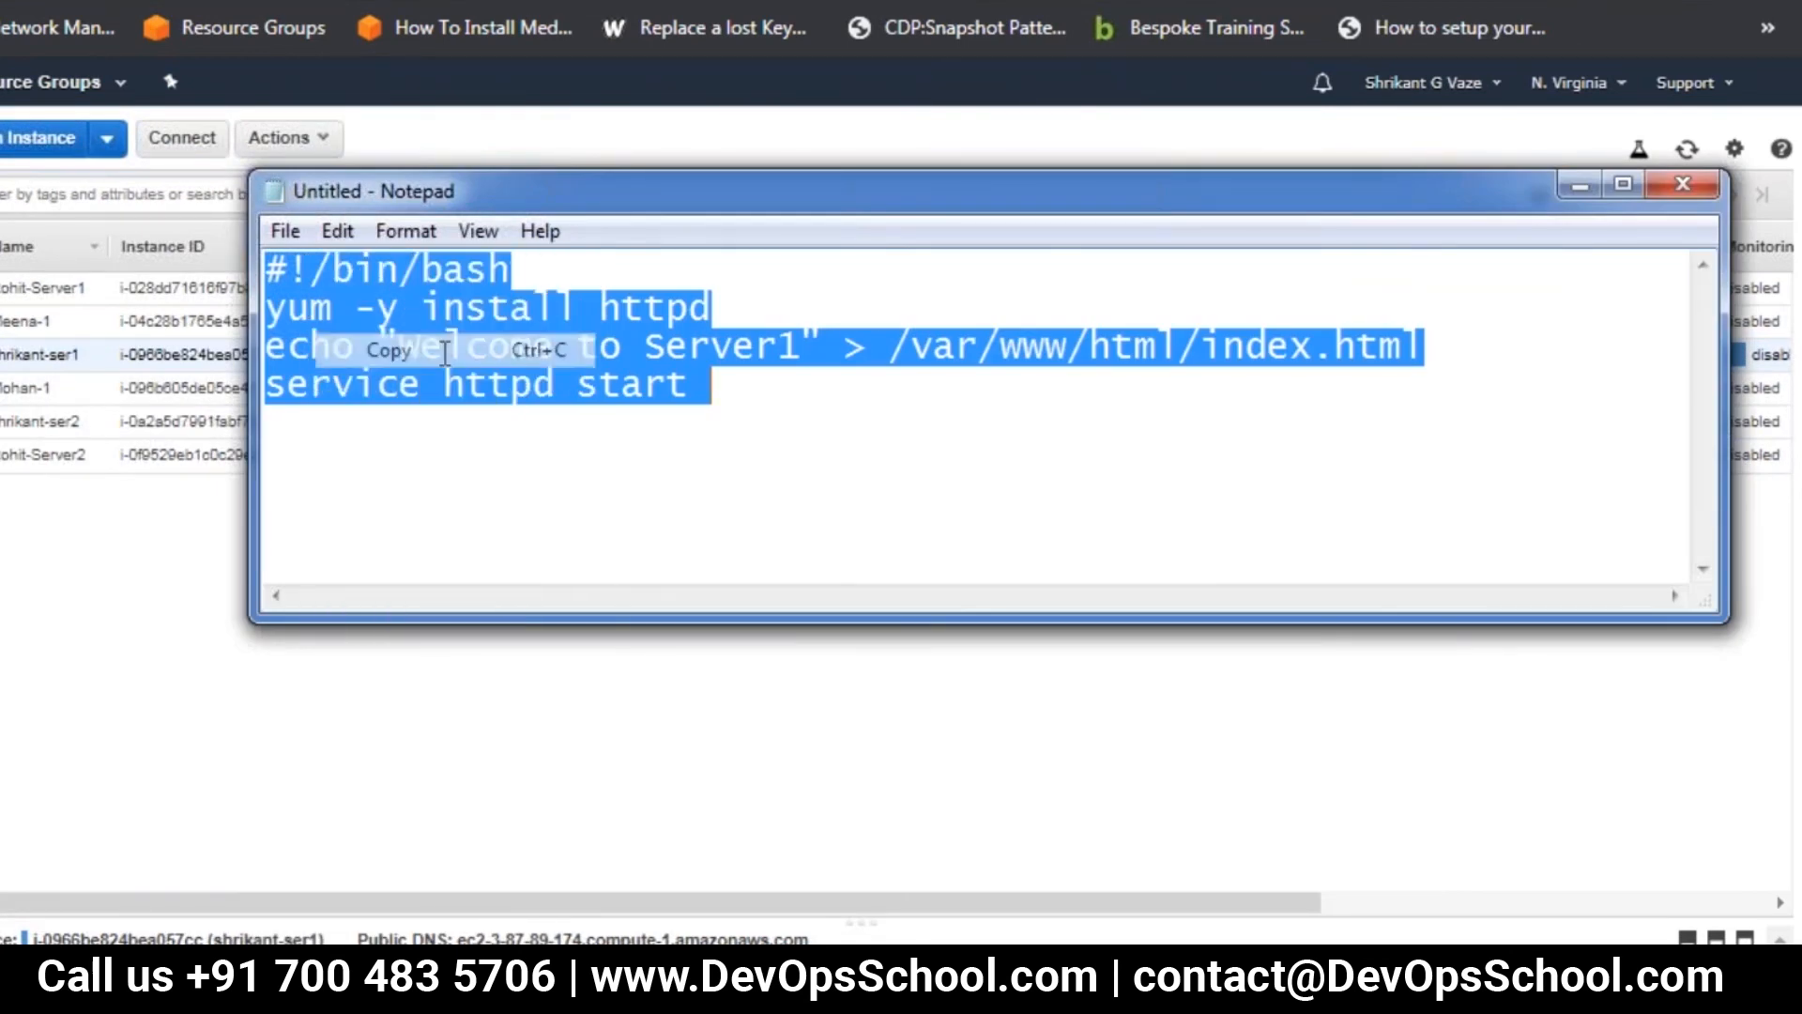
{"action": "key", "text": "super"}
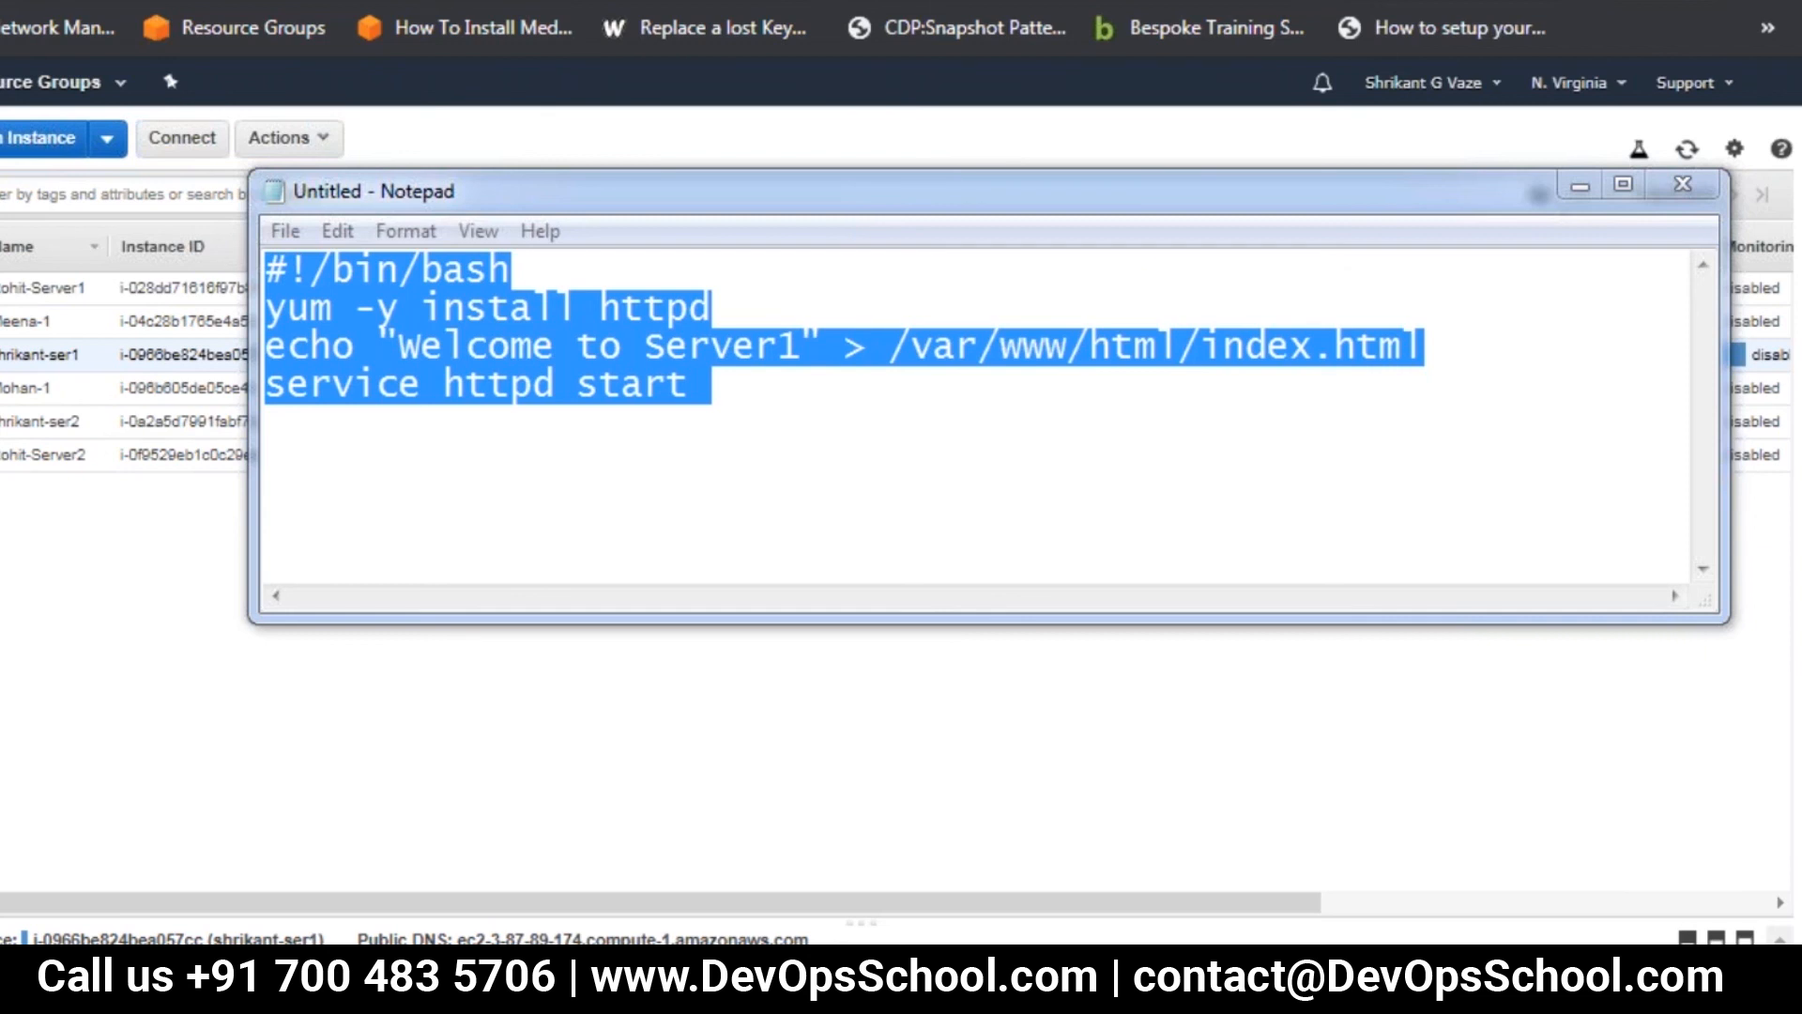
Return to the EC2 instances list, refresh it, and open the name field of the unnamed us-east-1b instance
{"action": "left_click", "coordinate": [765, 768]}
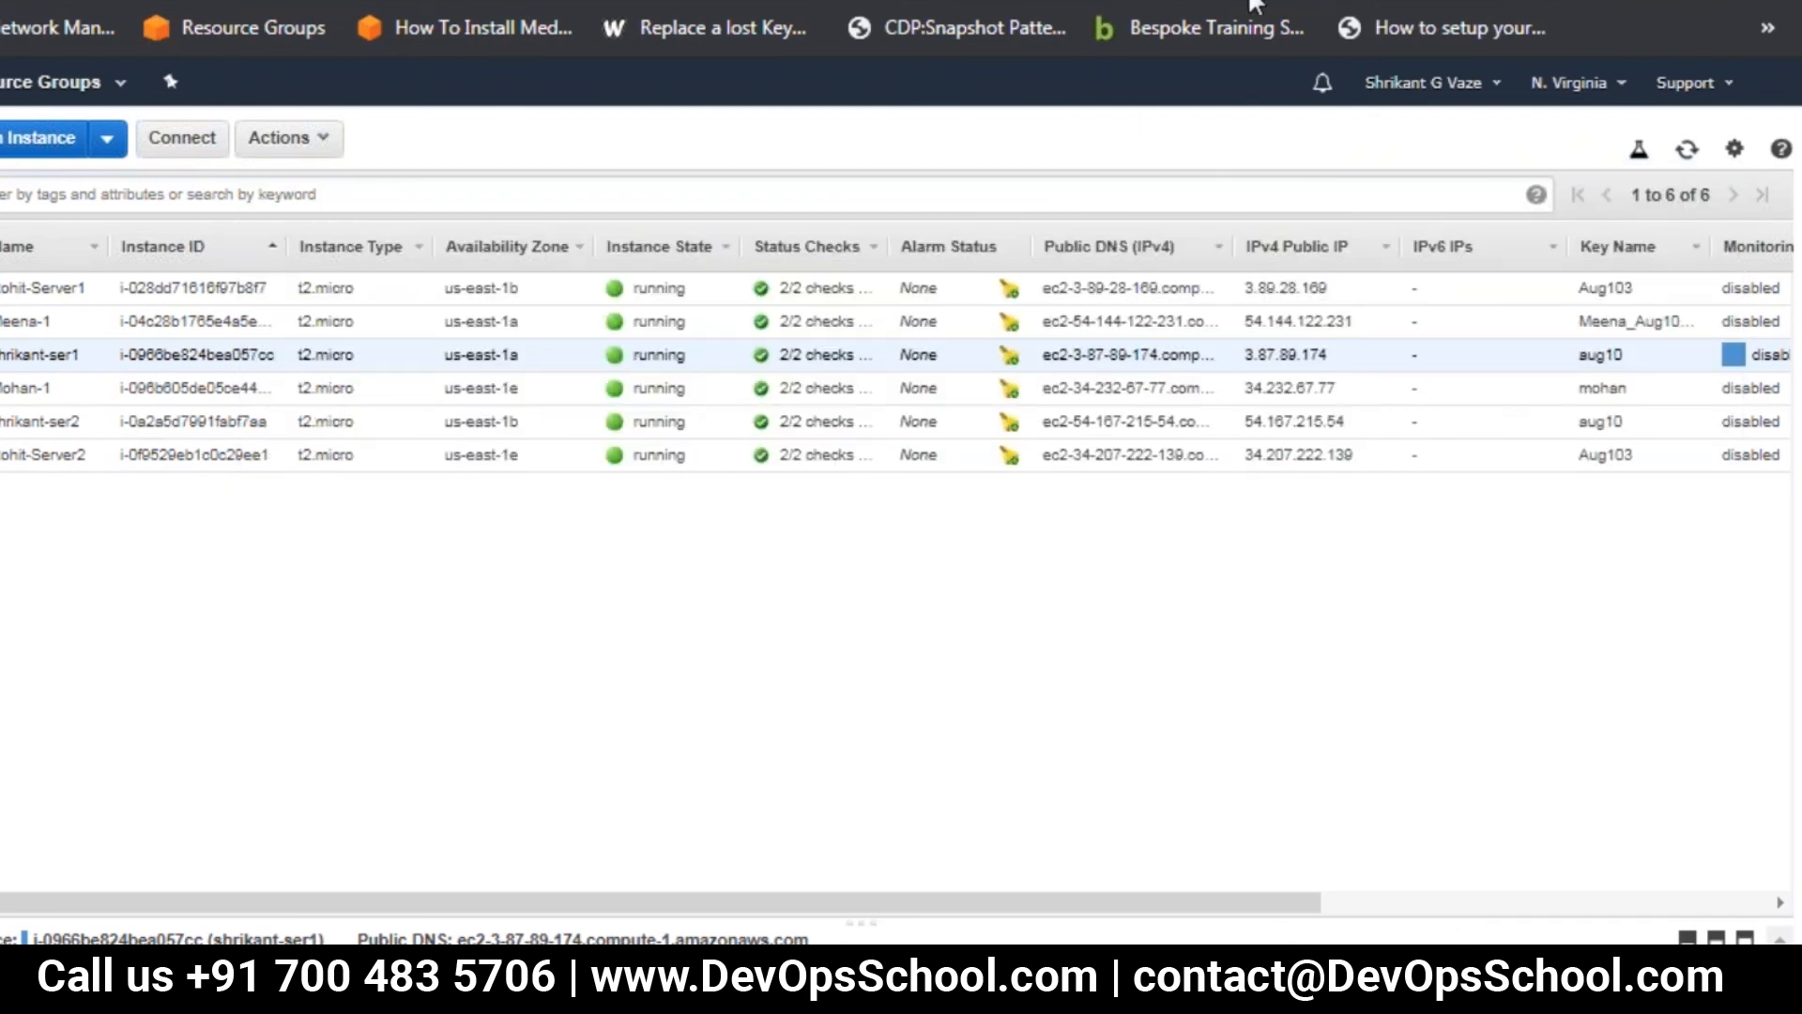
{"action": "left_click", "coordinate": [1689, 152]}
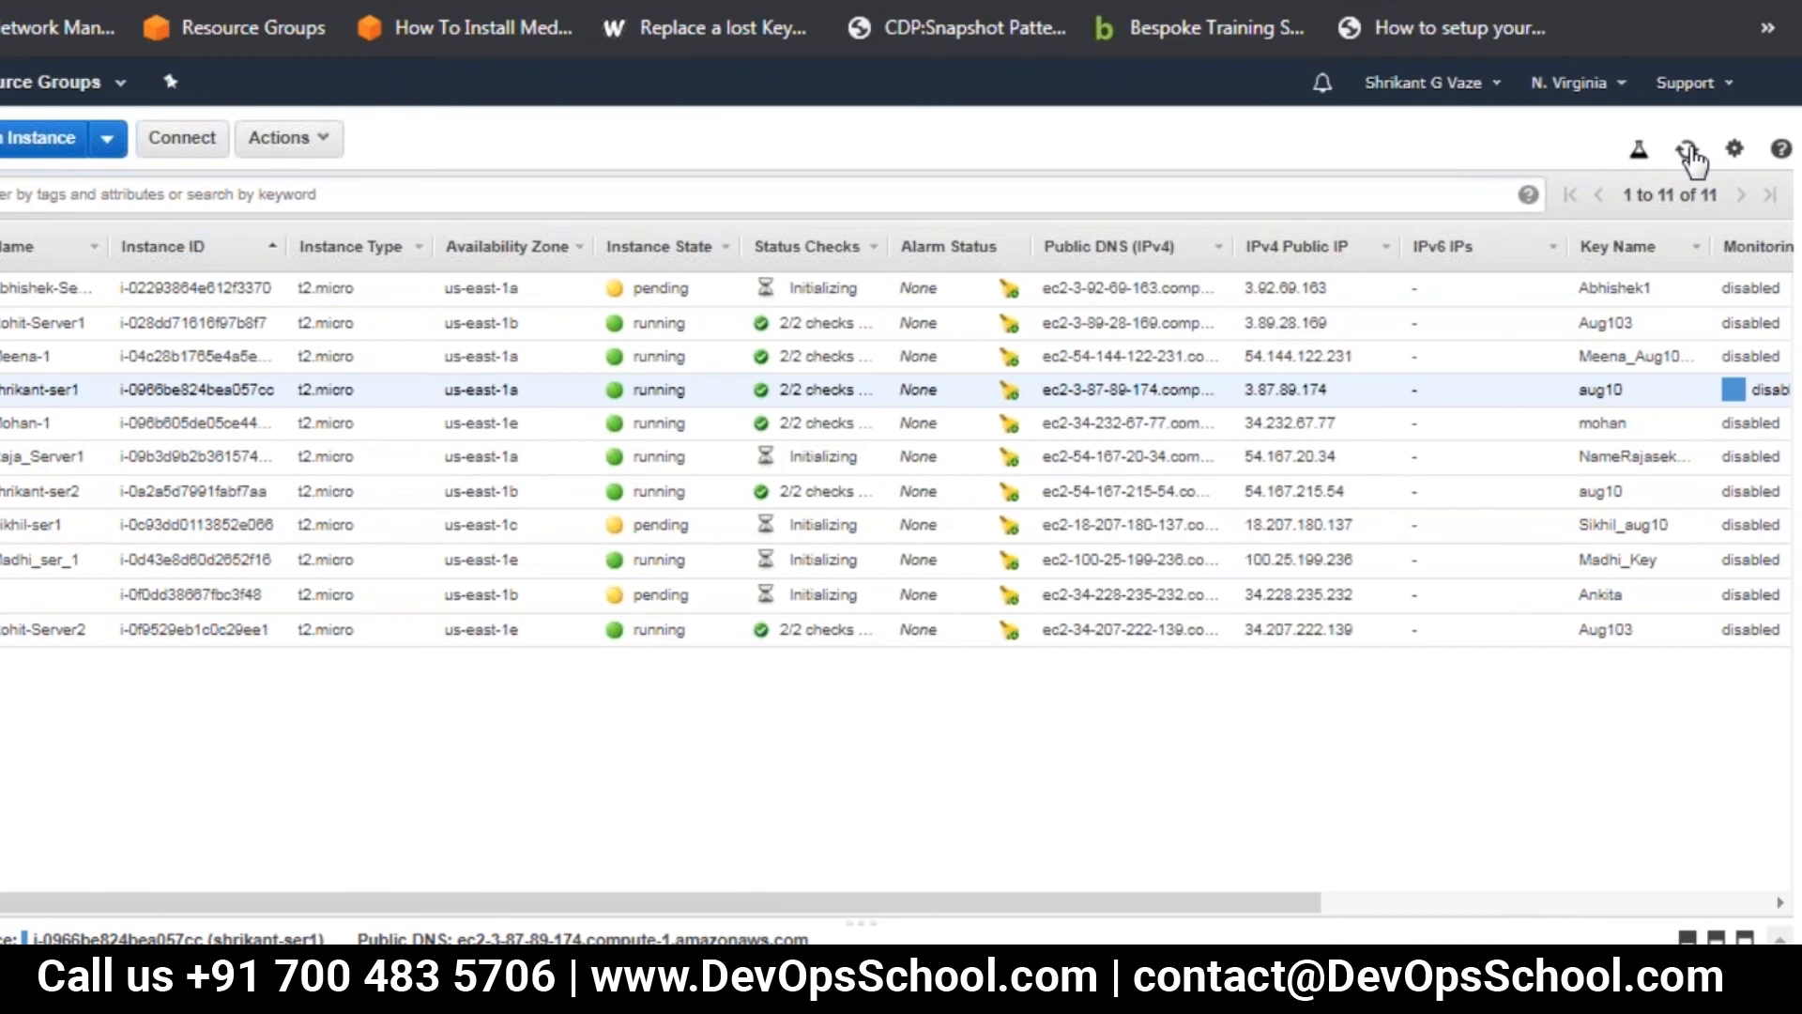
{"action": "left_click", "coordinate": [85, 594]}
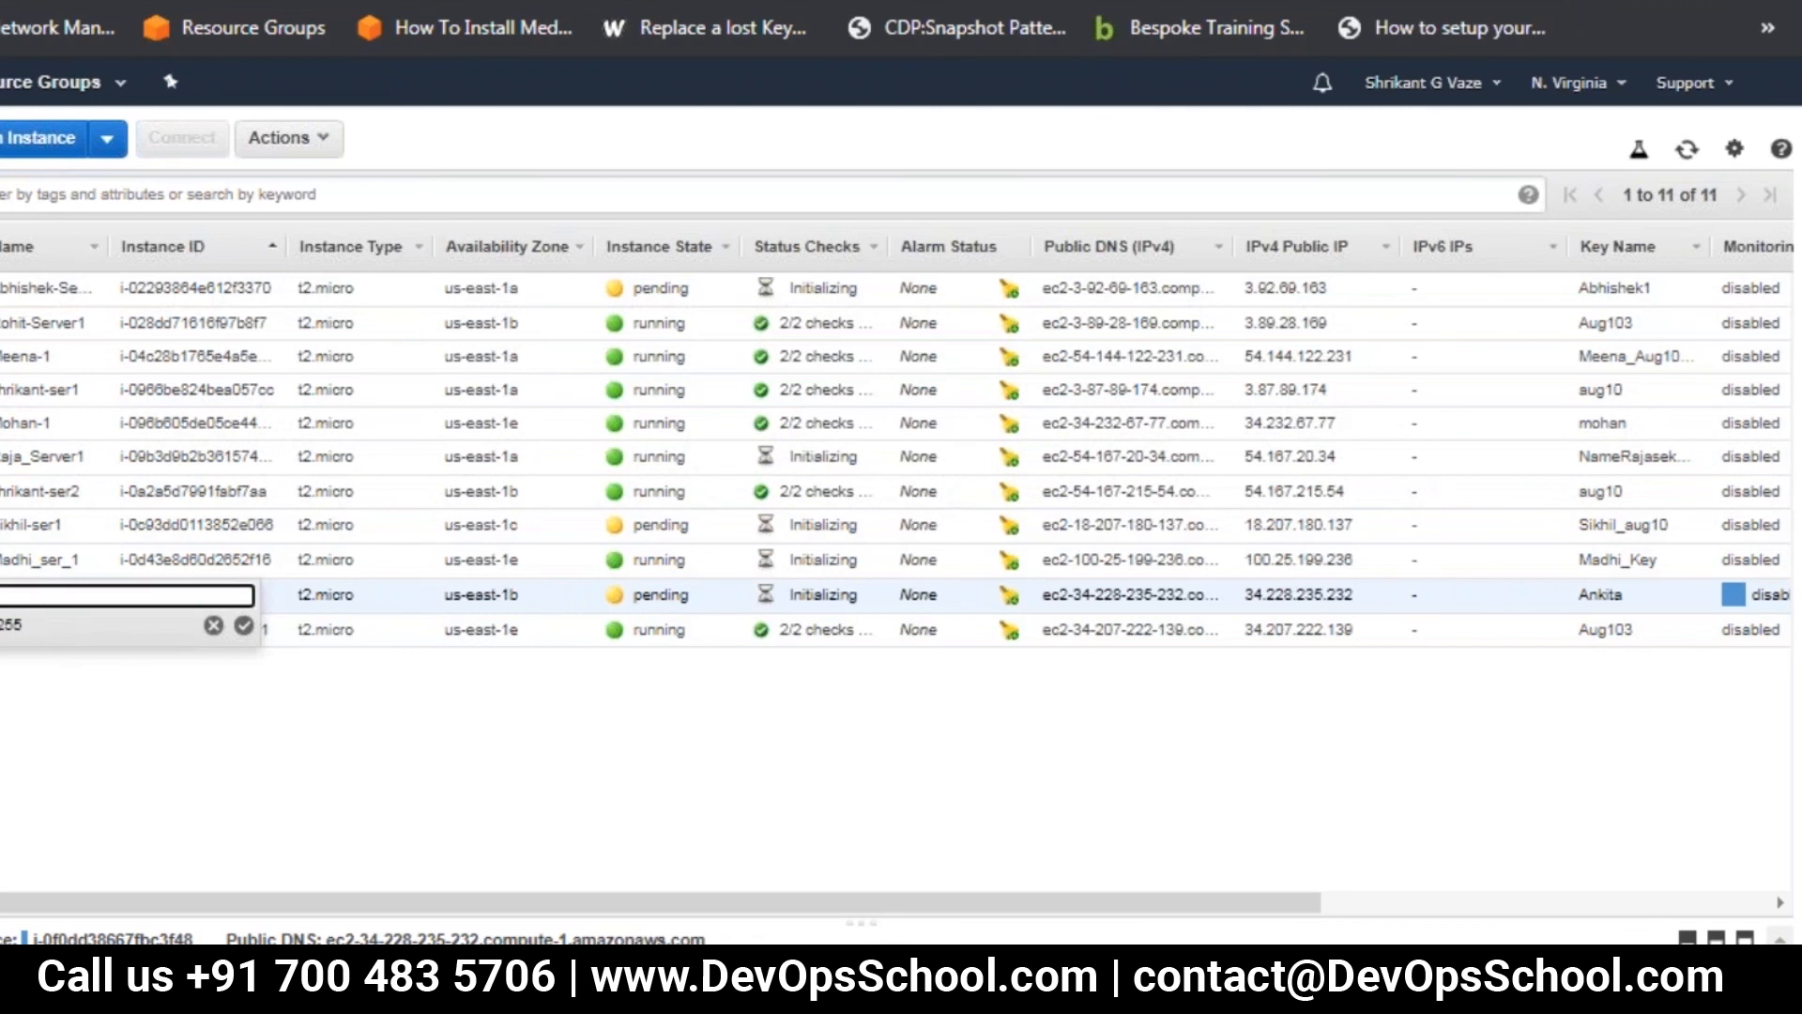
{"action": "left_click", "coordinate": [353, 781]}
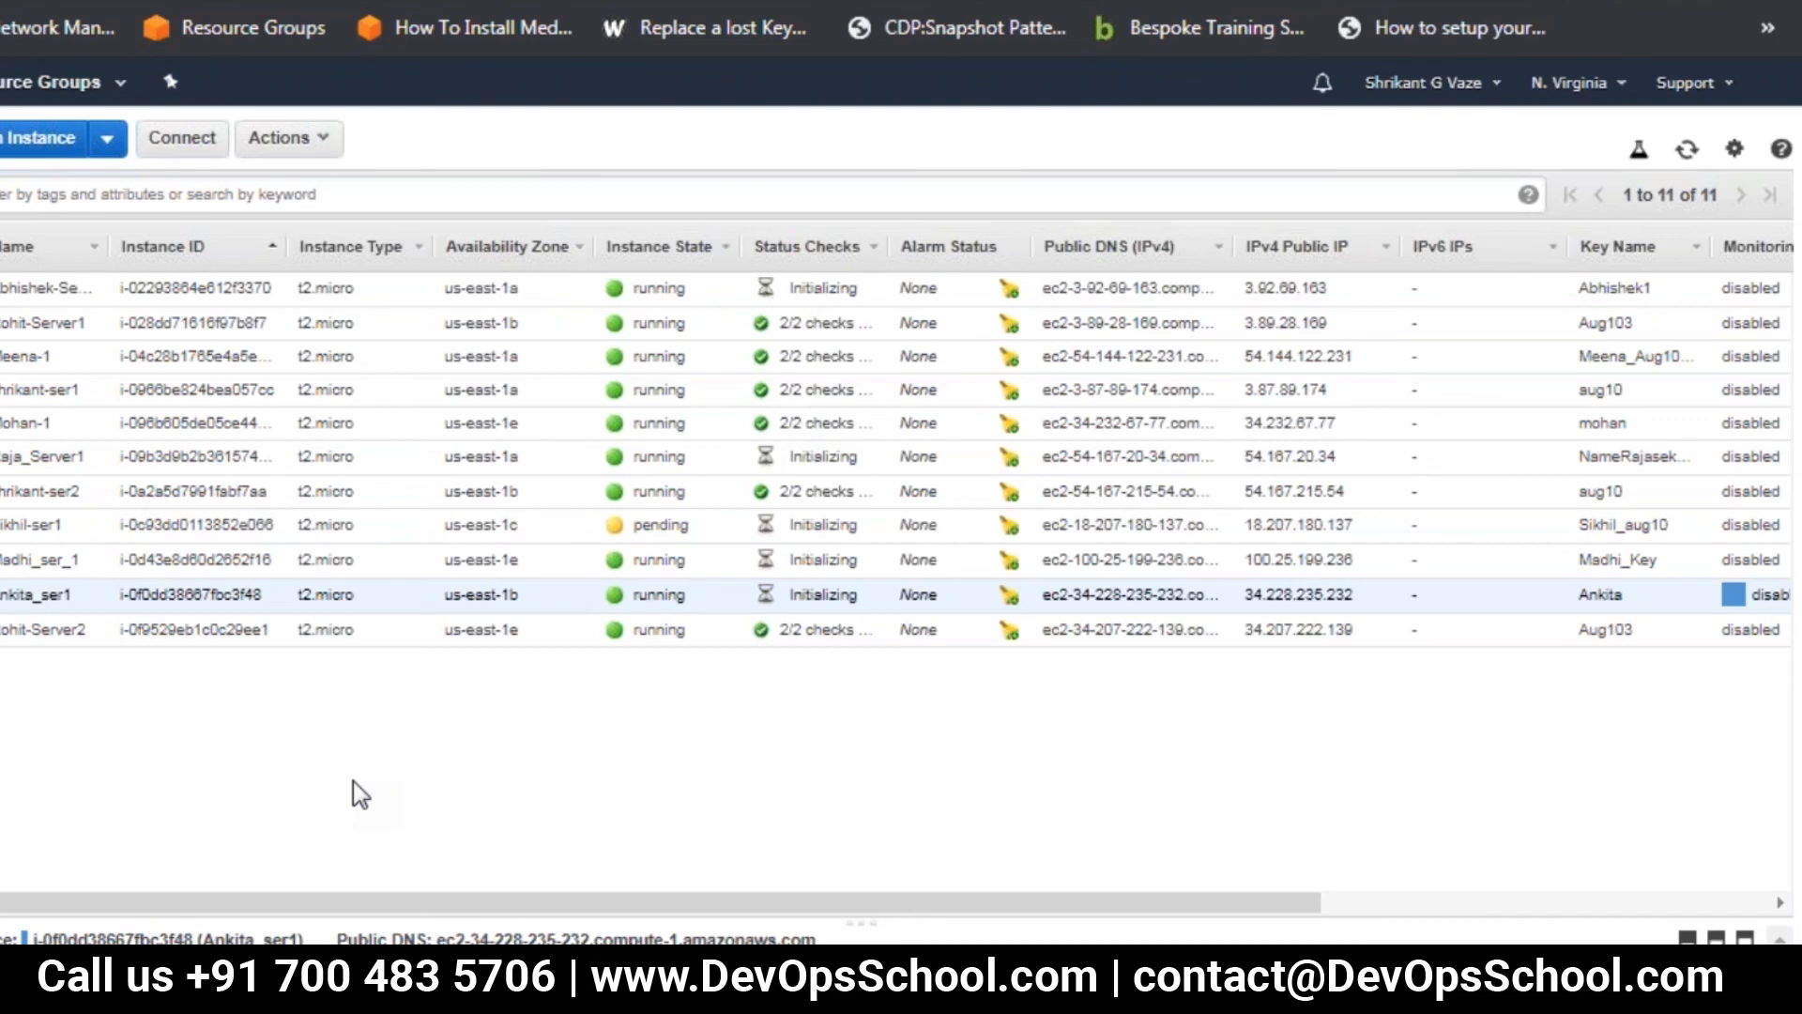
{"action": "right_click", "coordinate": [2, 2]}
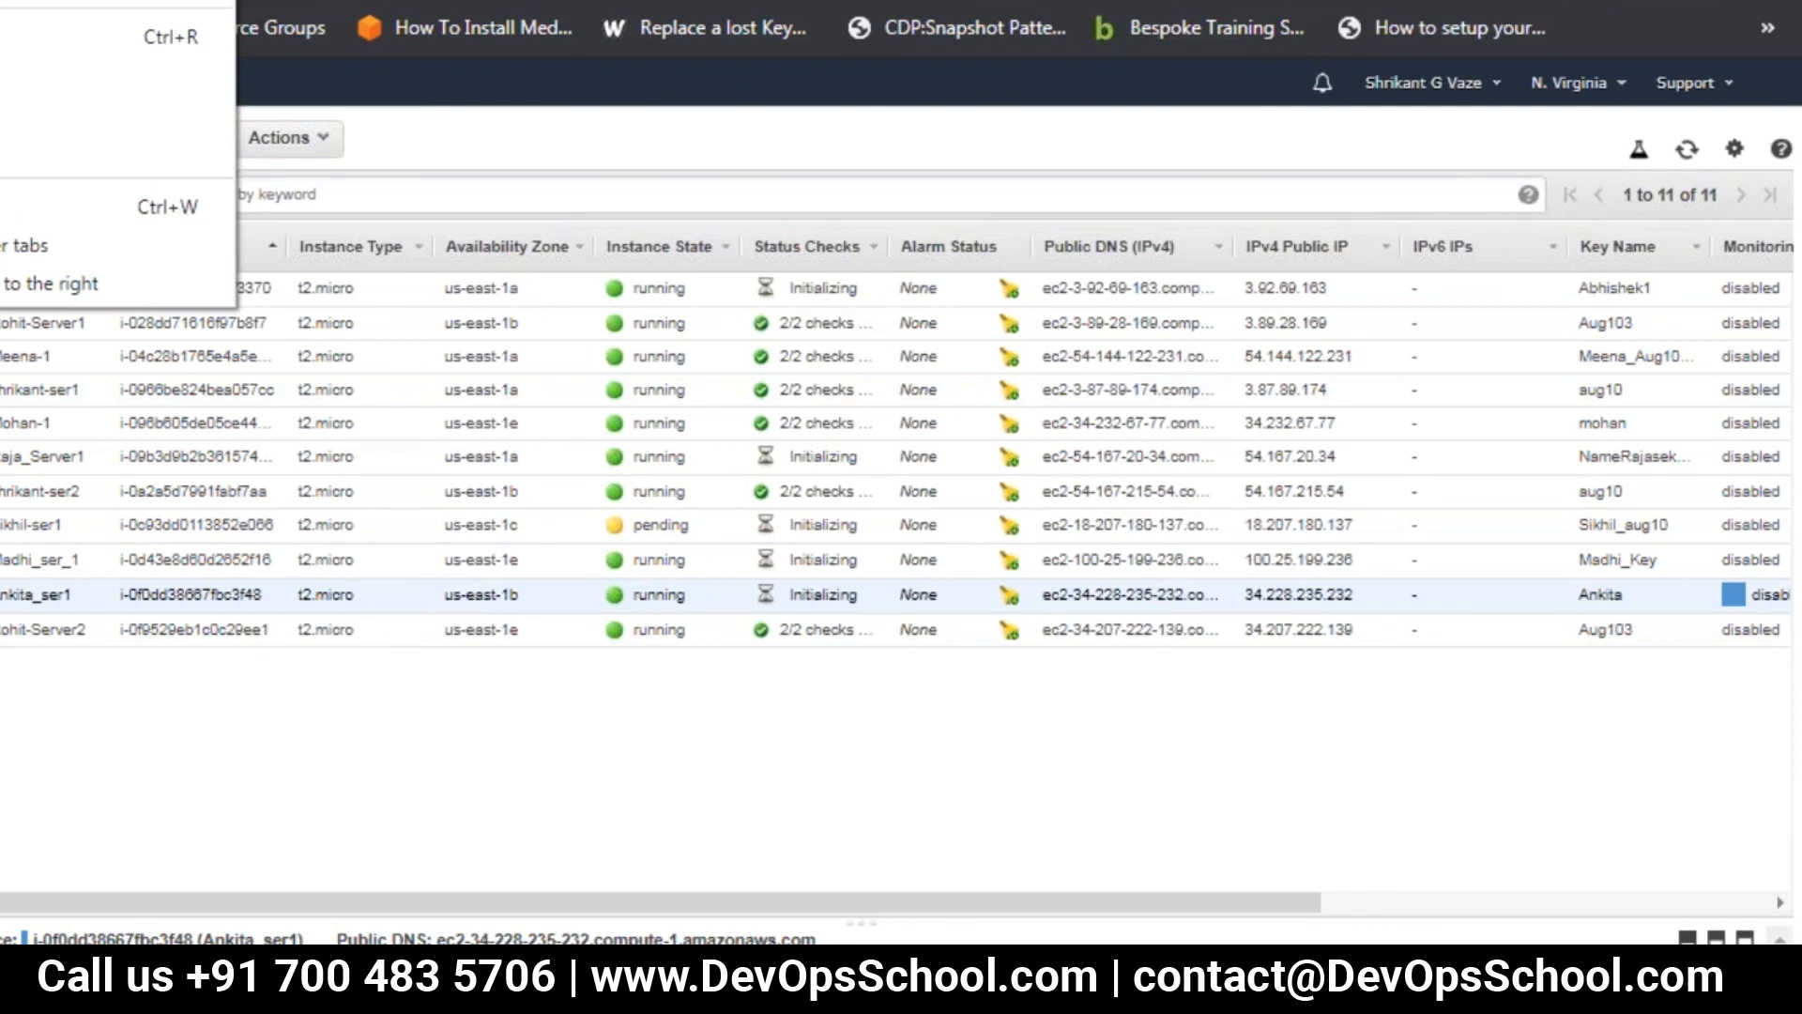
{"action": "left_click", "coordinate": [1228, 144]}
{"action": "left_click", "coordinate": [1709, 2]}
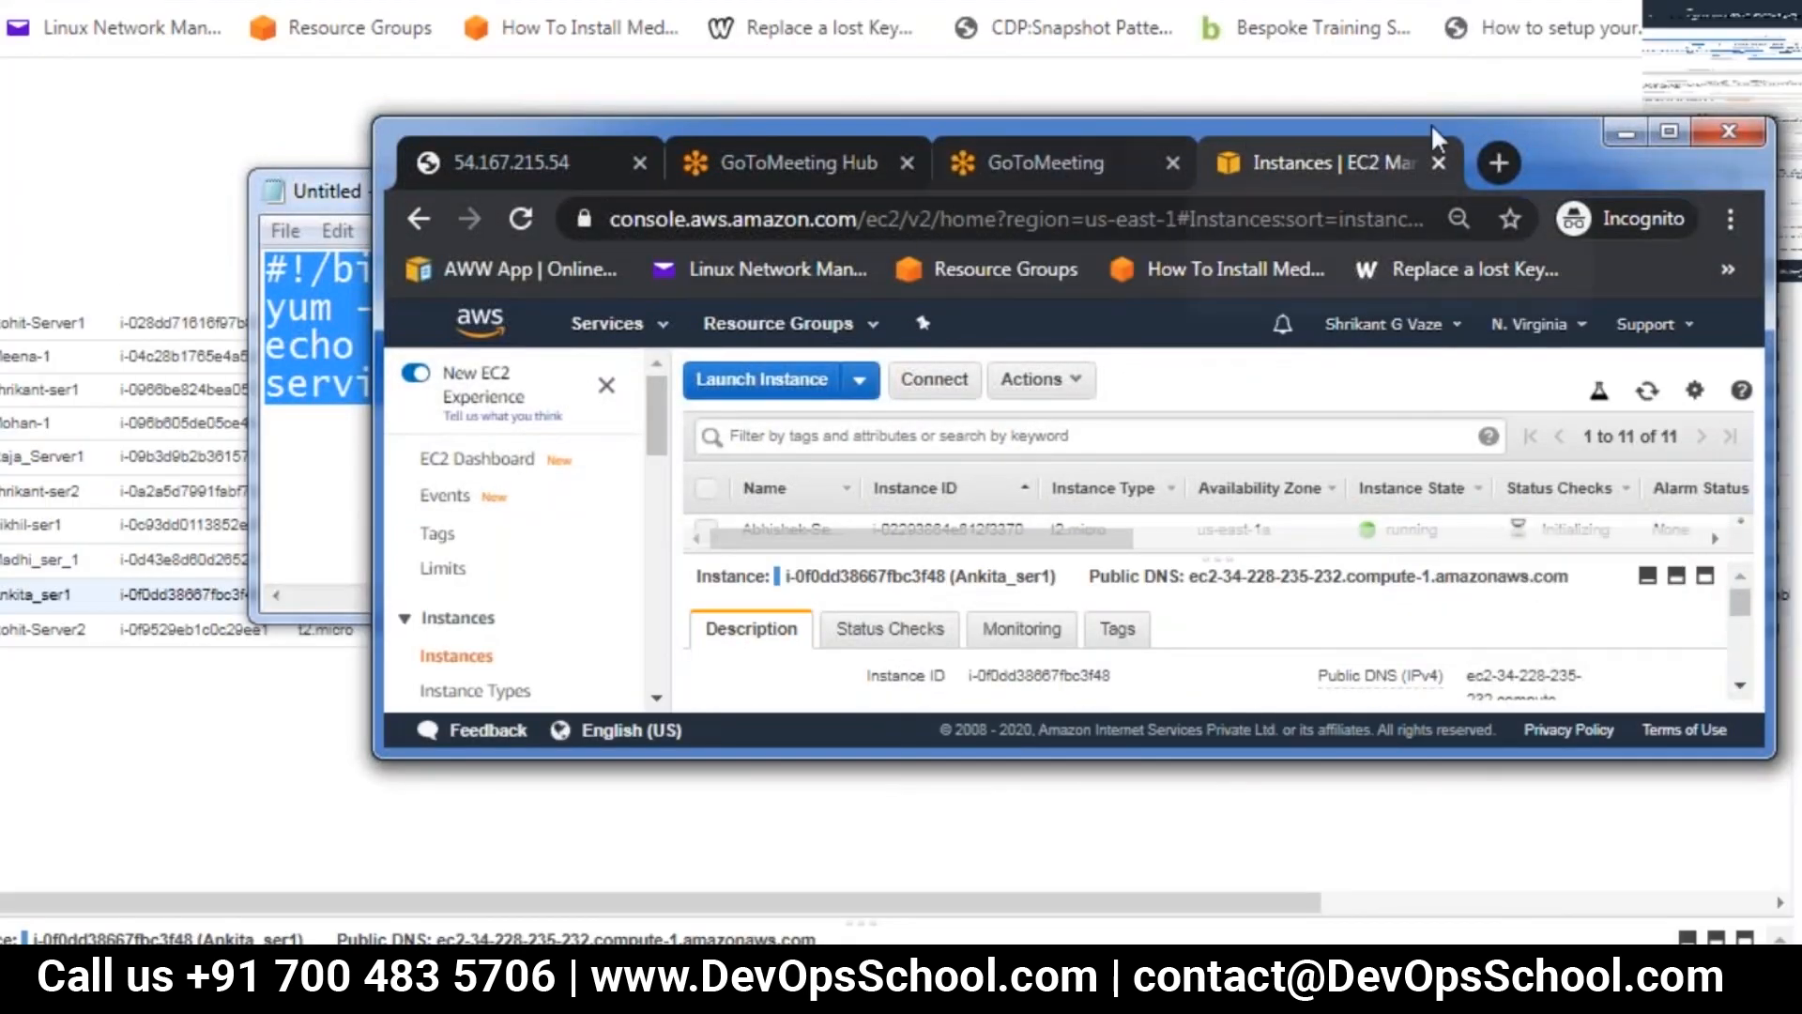
{"action": "right_click", "coordinate": [1555, 137]}
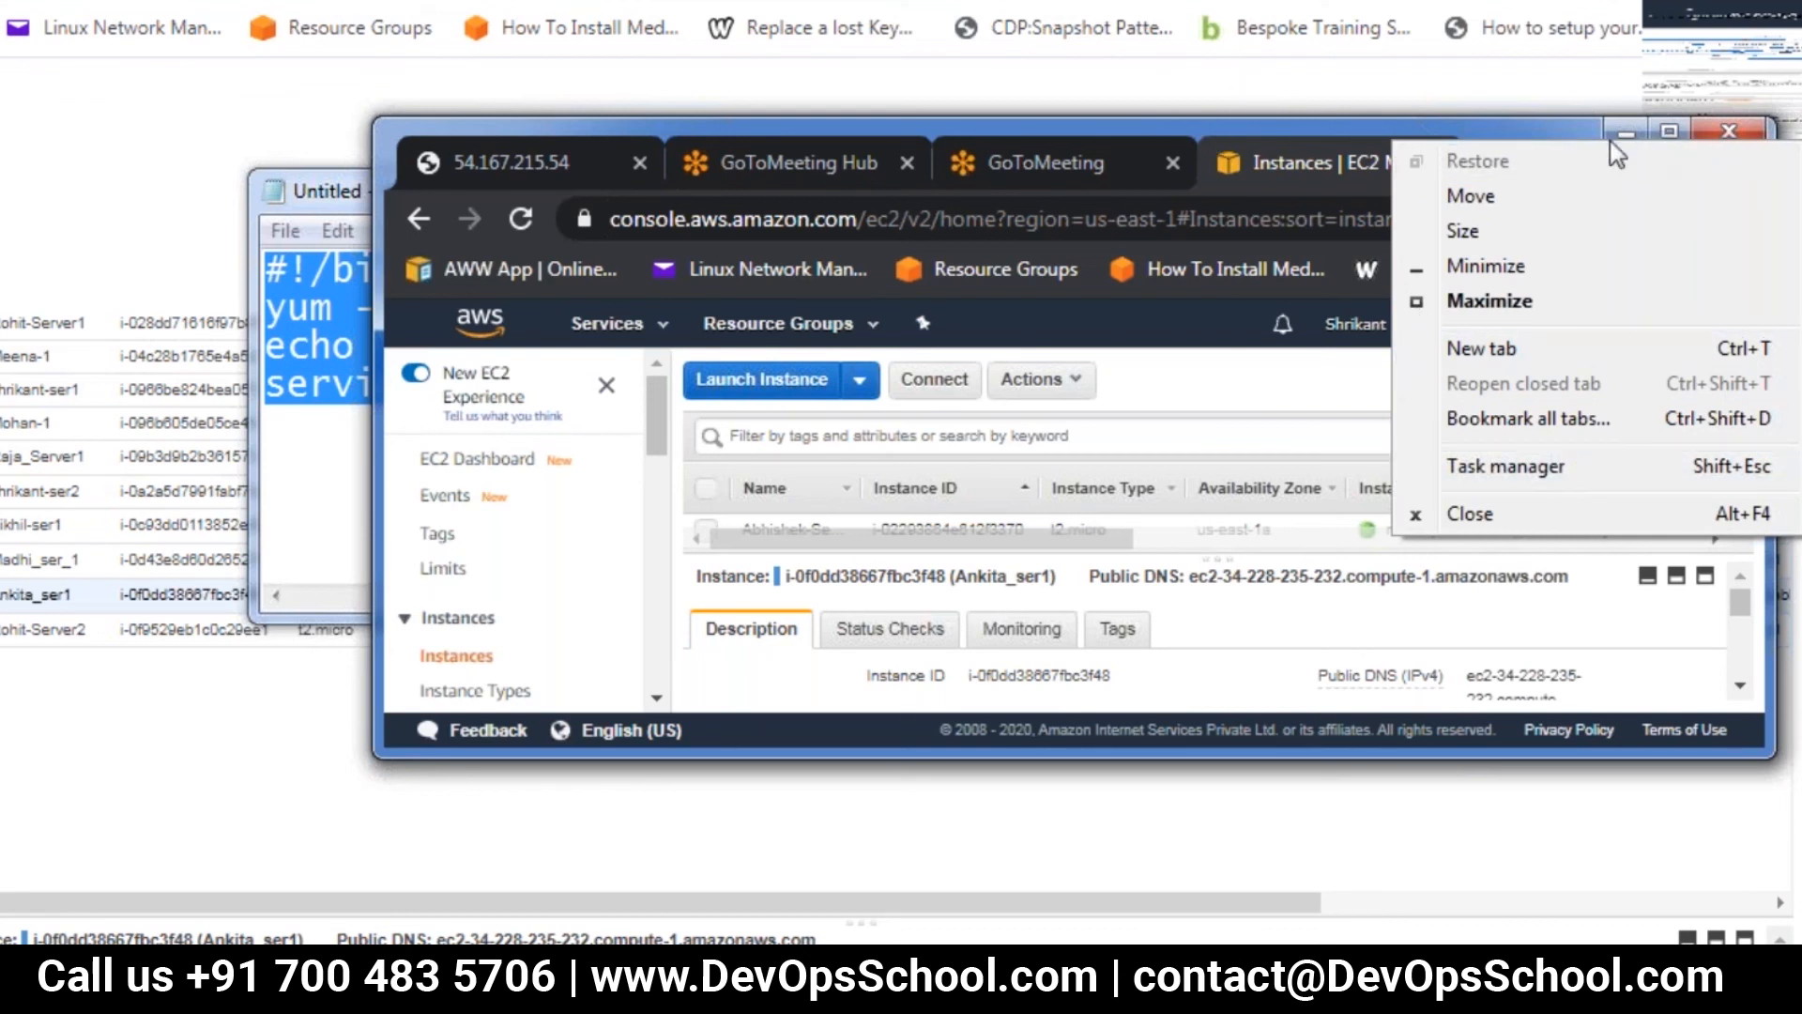
{"action": "left_click", "coordinate": [1551, 142]}
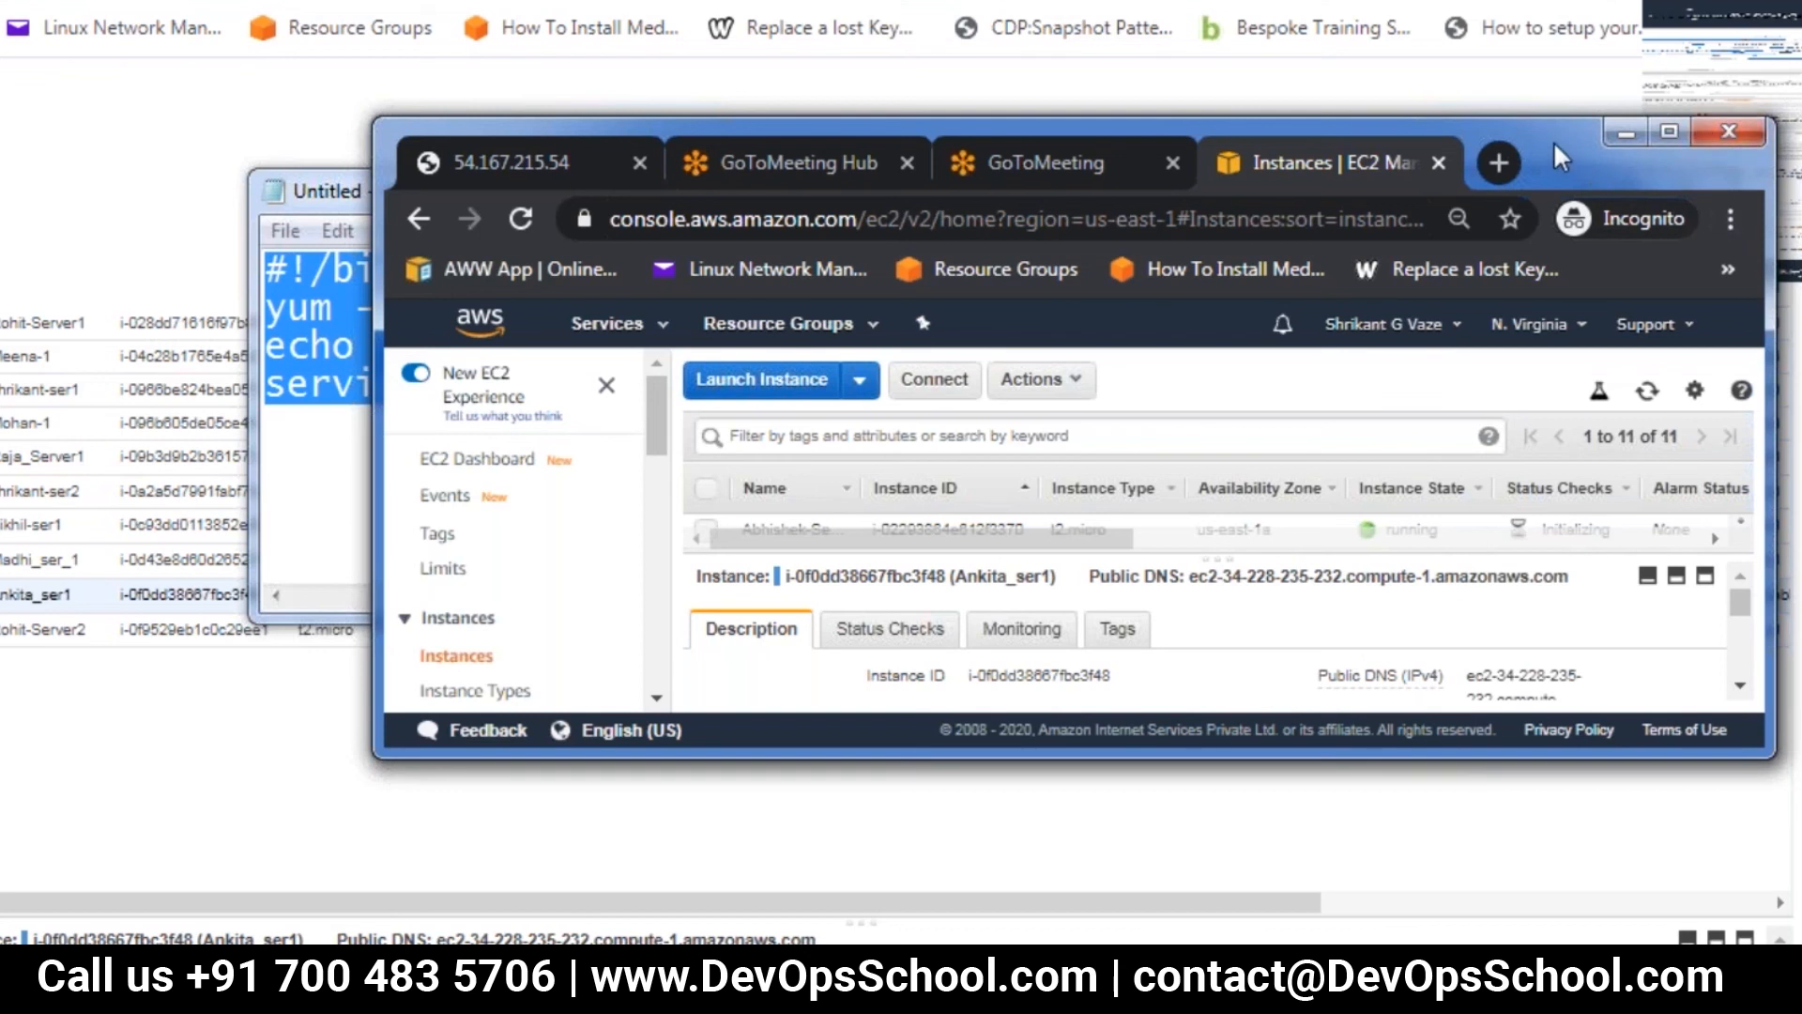
{"action": "left_click", "coordinate": [1675, 128]}
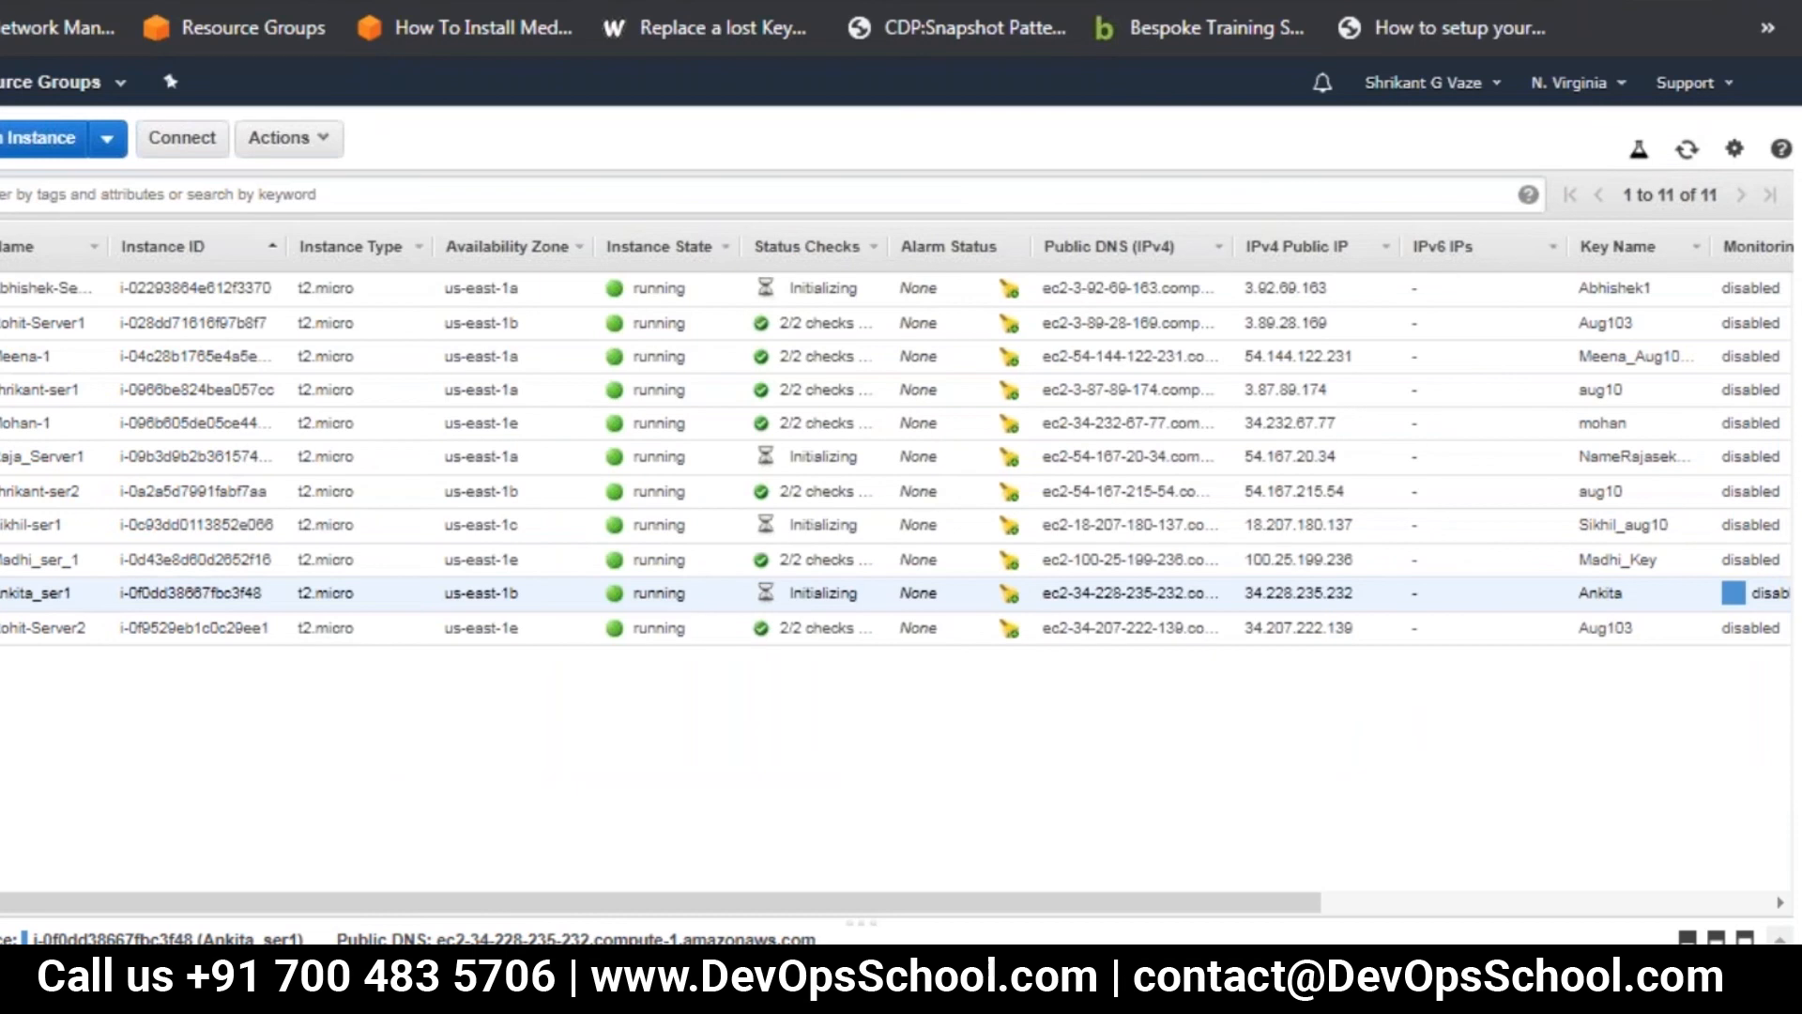
Try a 50% browser zoom on the instances list, and set it back to 75%
{"action": "left_click", "coordinate": [1782, 4]}
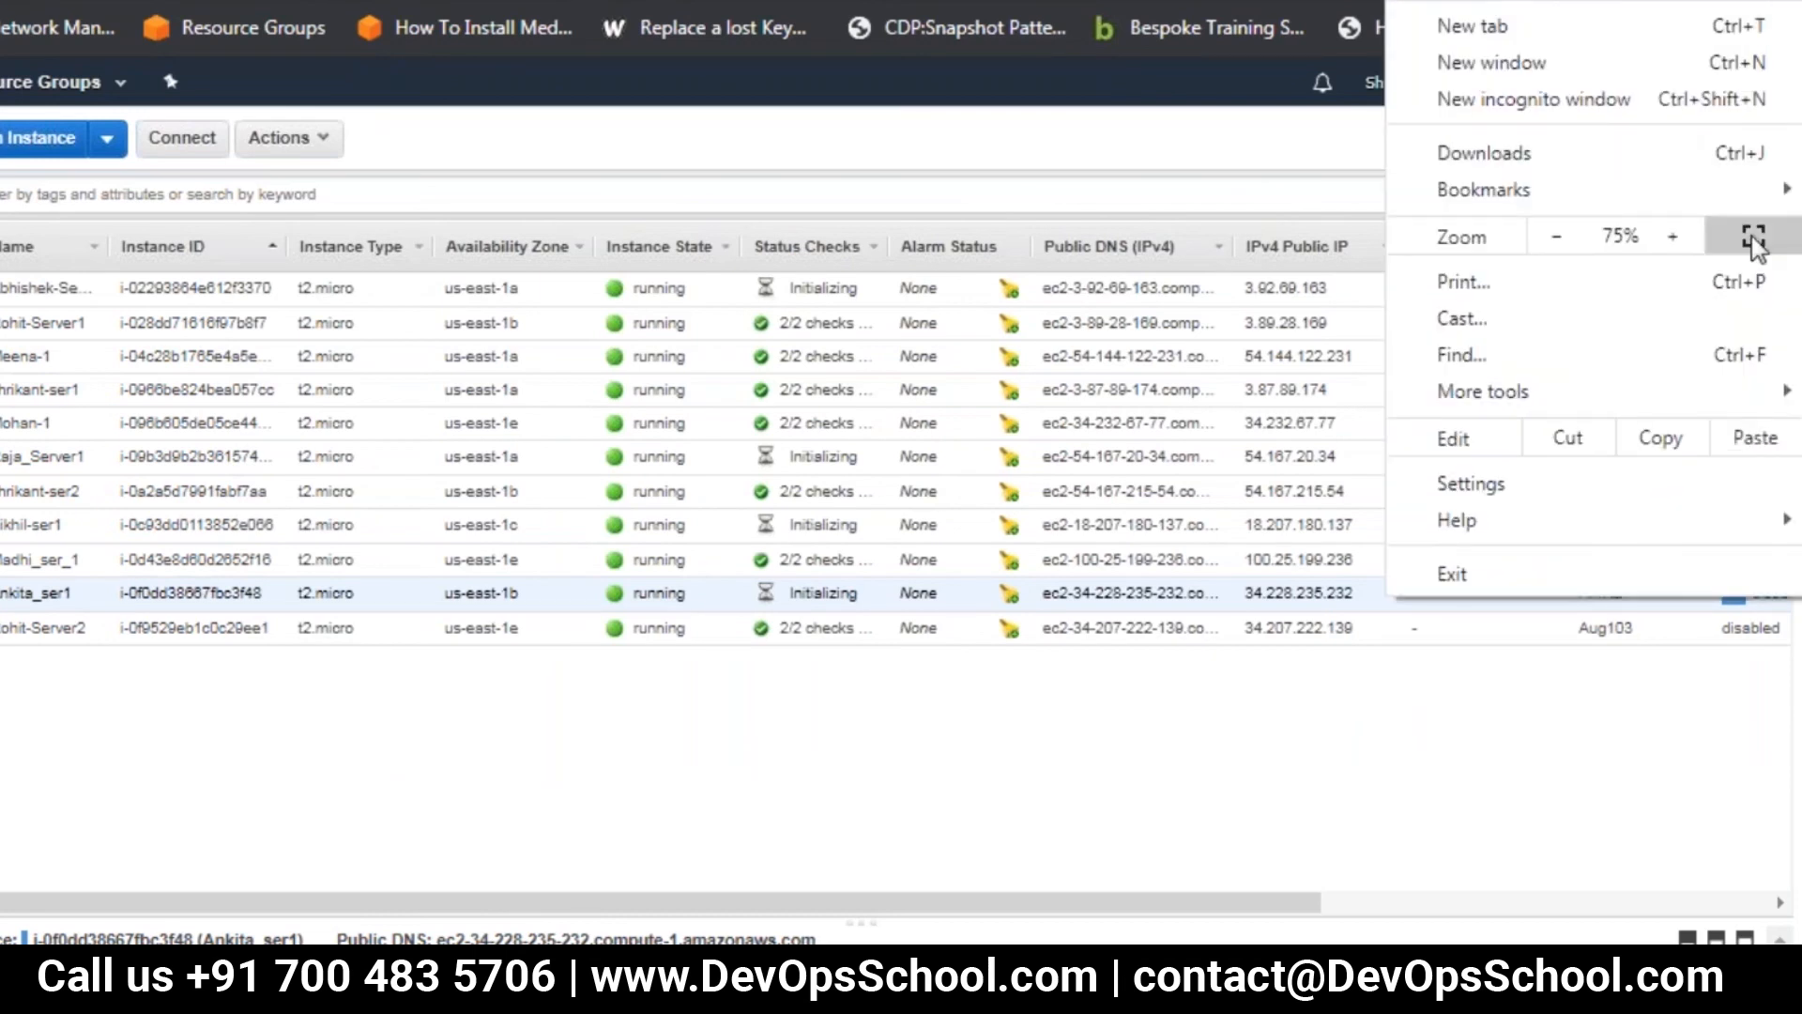
{"action": "left_click", "coordinate": [1558, 238]}
{"action": "left_click", "coordinate": [1558, 238]}
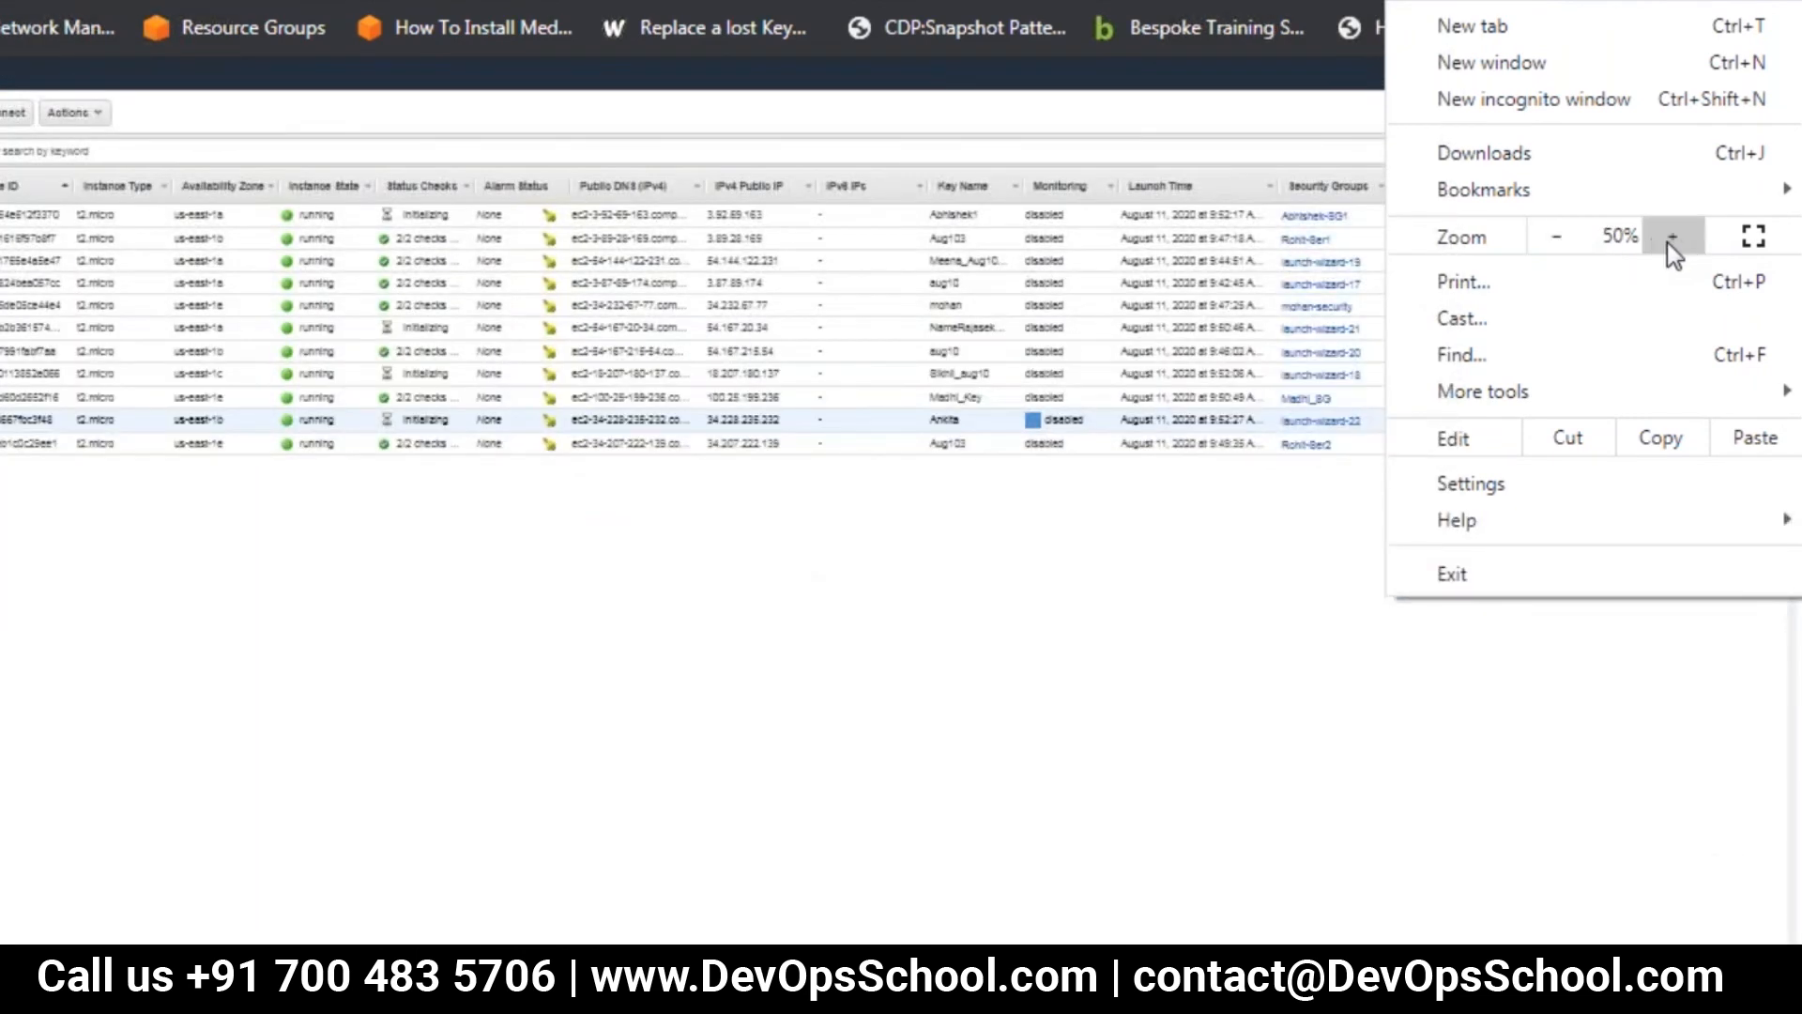
{"action": "left_click", "coordinate": [1669, 241]}
{"action": "left_click", "coordinate": [1670, 240]}
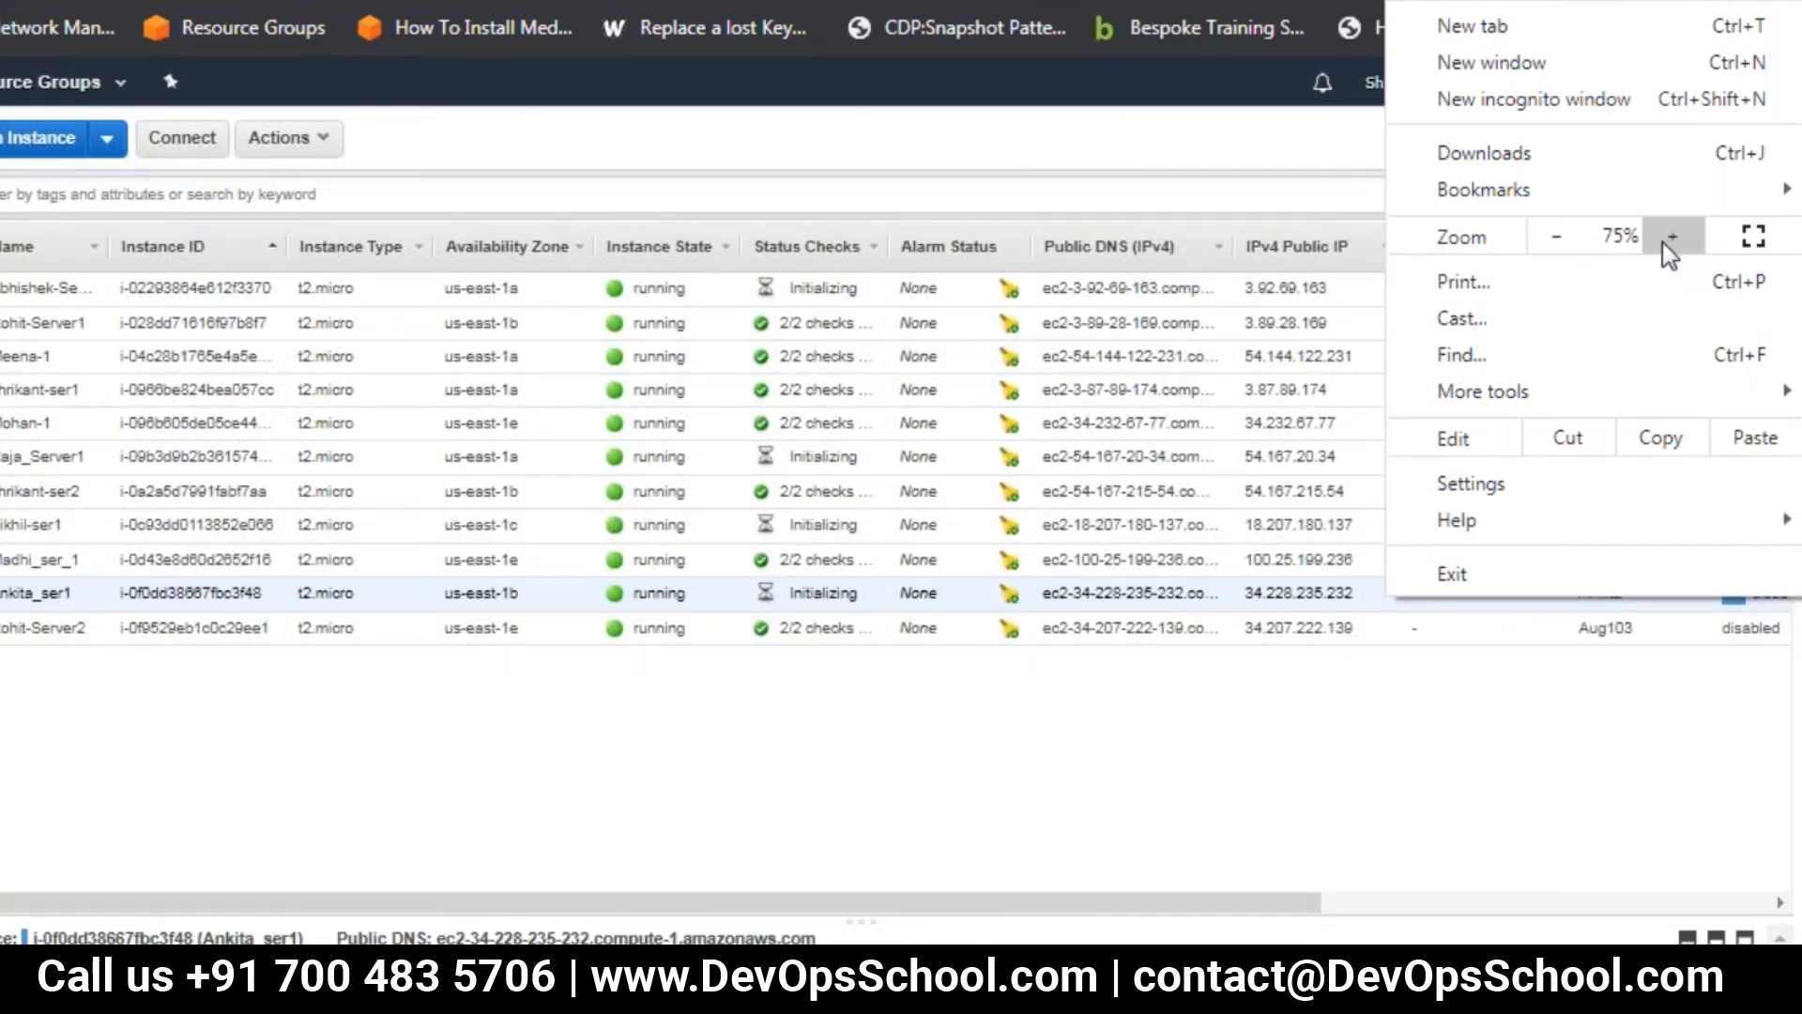
Open the browser settings, close the settings page, and return to the EC2 instances window
{"action": "left_click", "coordinate": [1574, 483]}
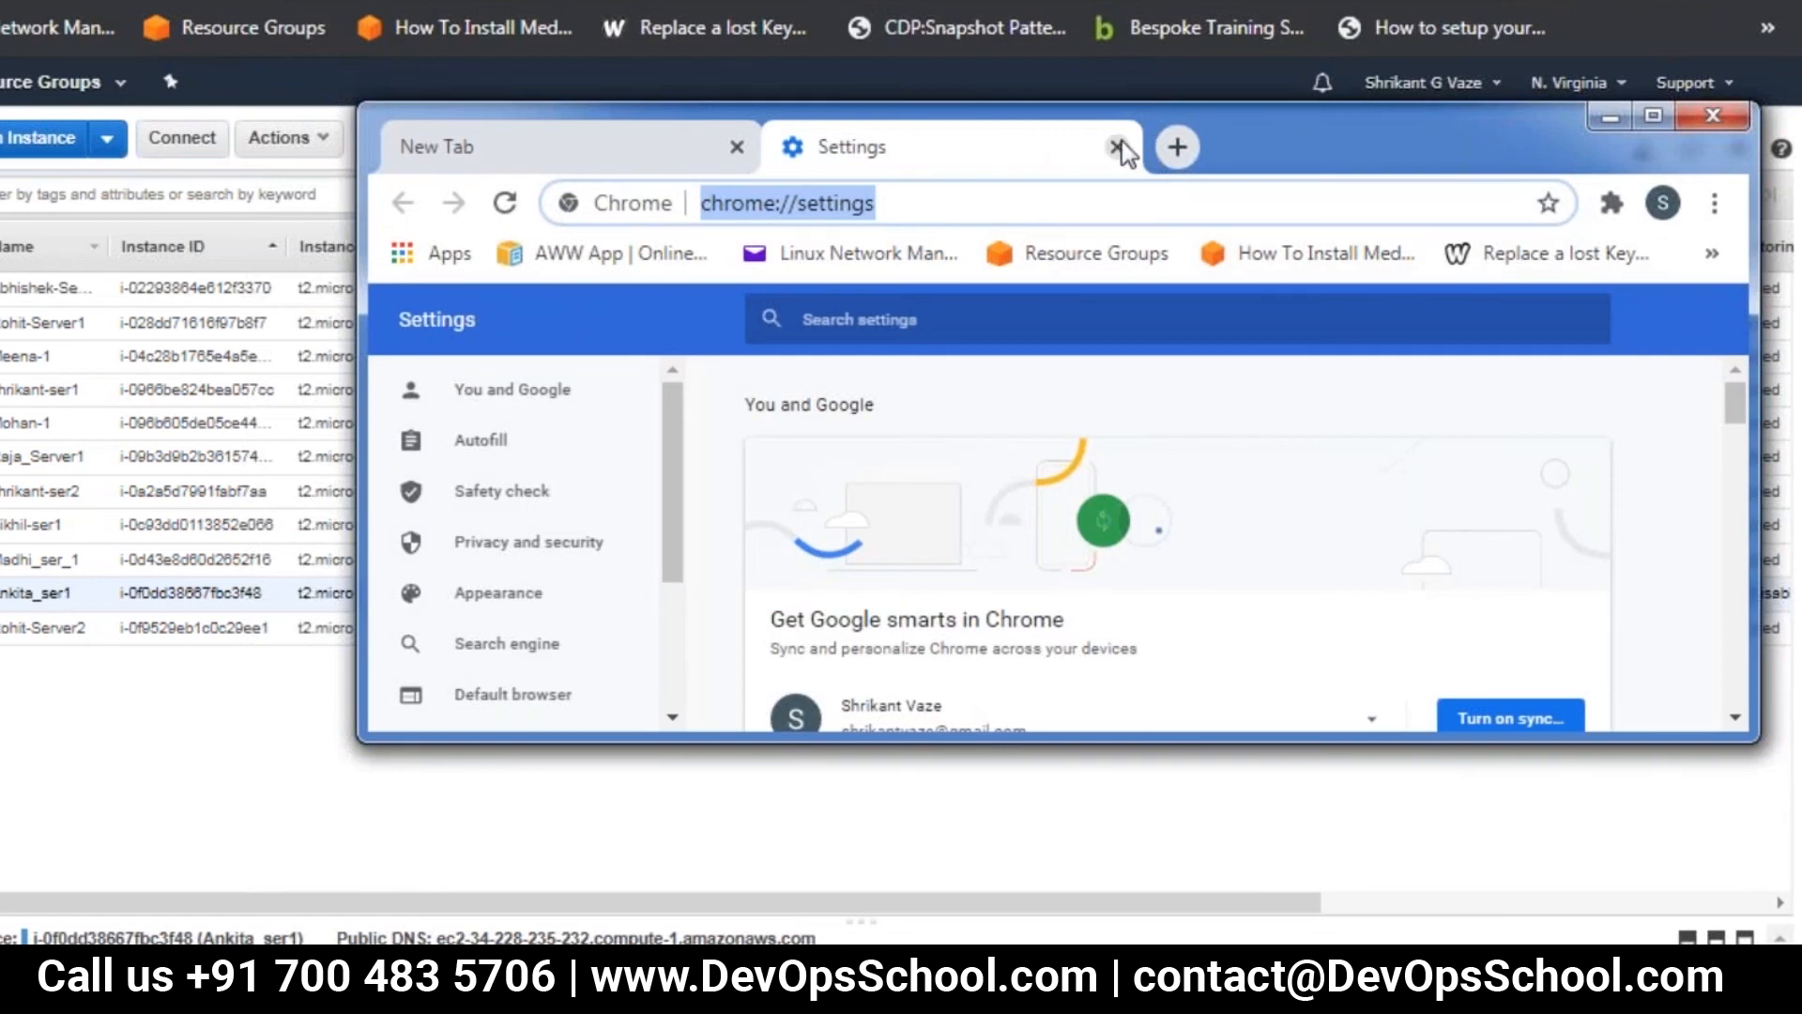
{"action": "left_click", "coordinate": [1117, 146]}
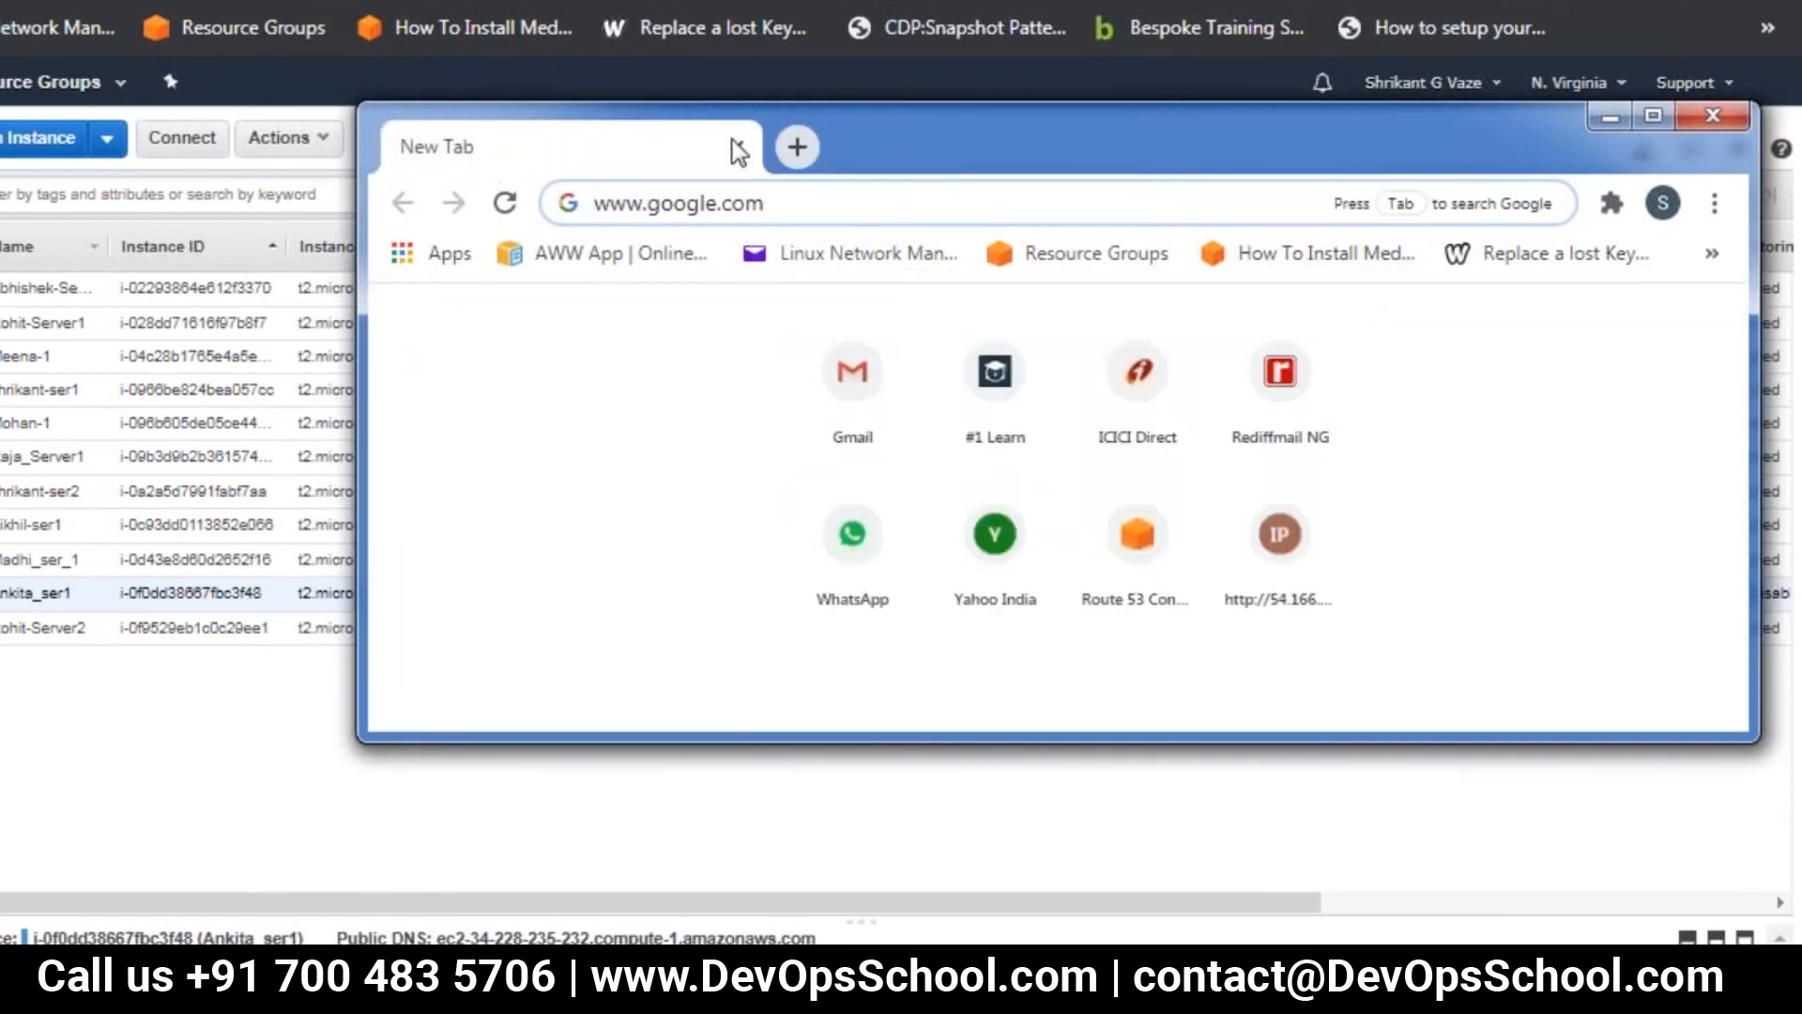
{"action": "left_click", "coordinate": [1654, 113]}
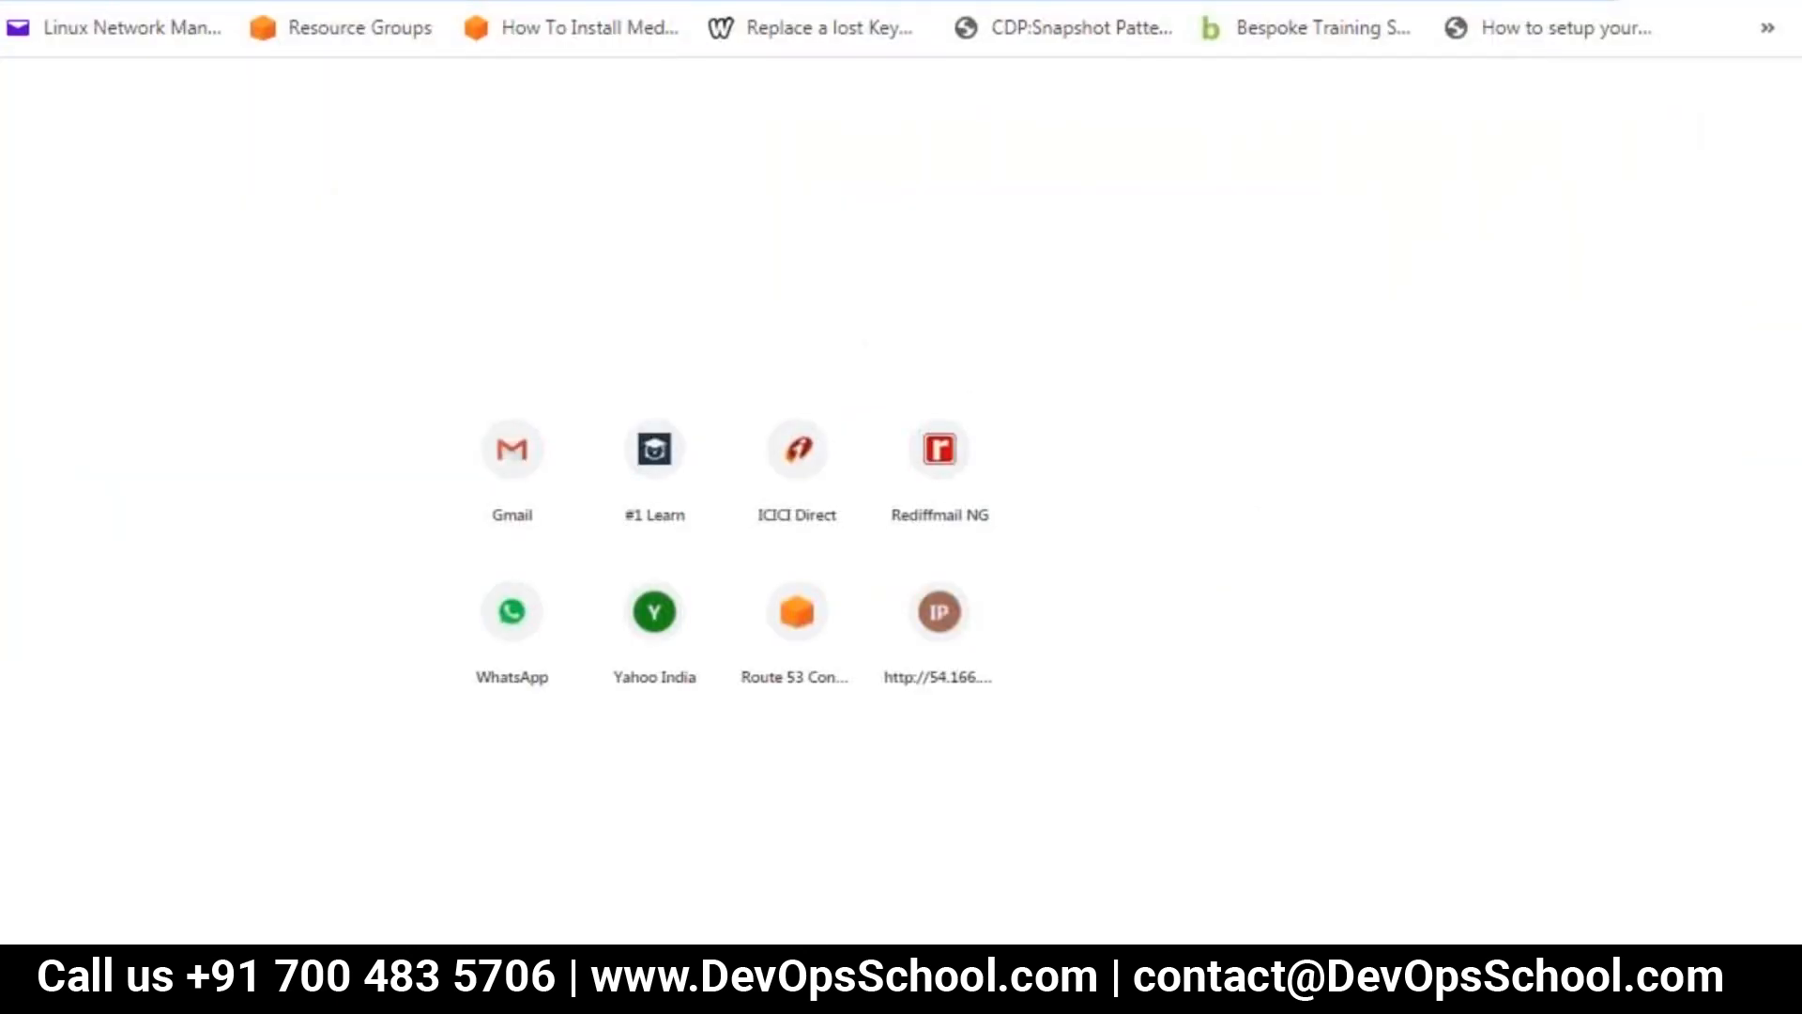
{"action": "right_click", "coordinate": [1596, 0]}
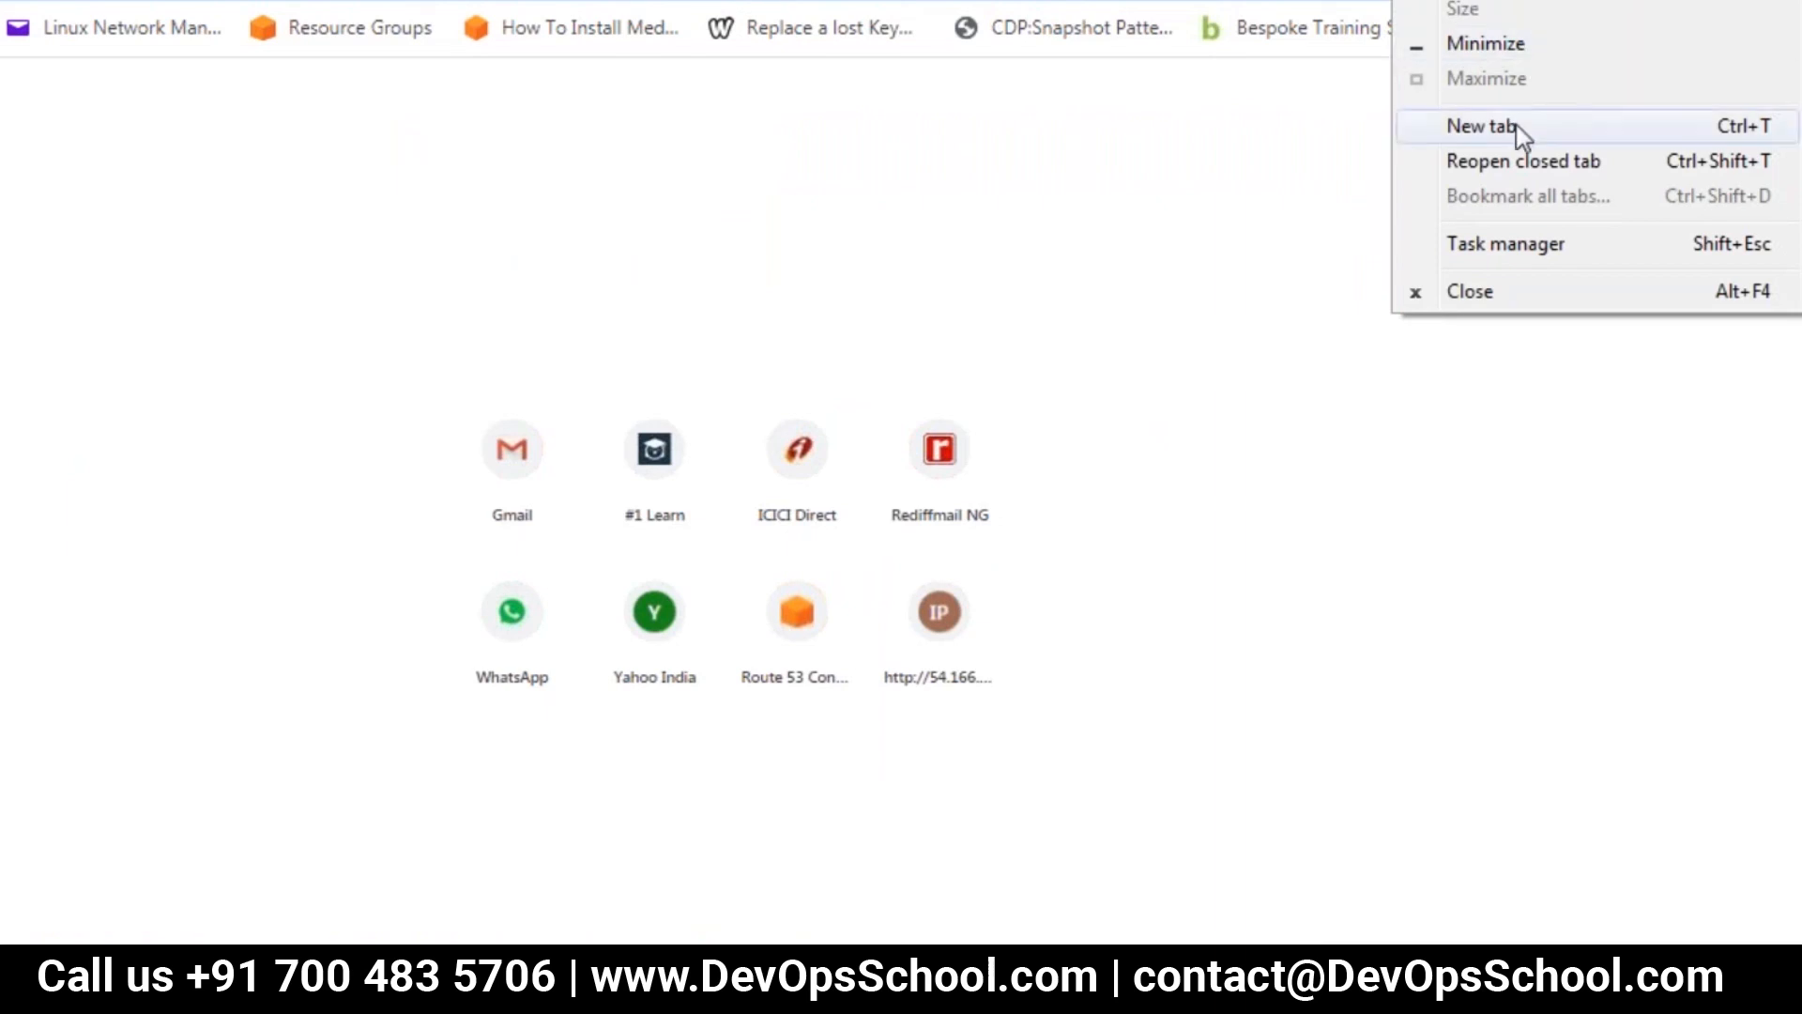
{"action": "left_click", "coordinate": [1484, 0]}
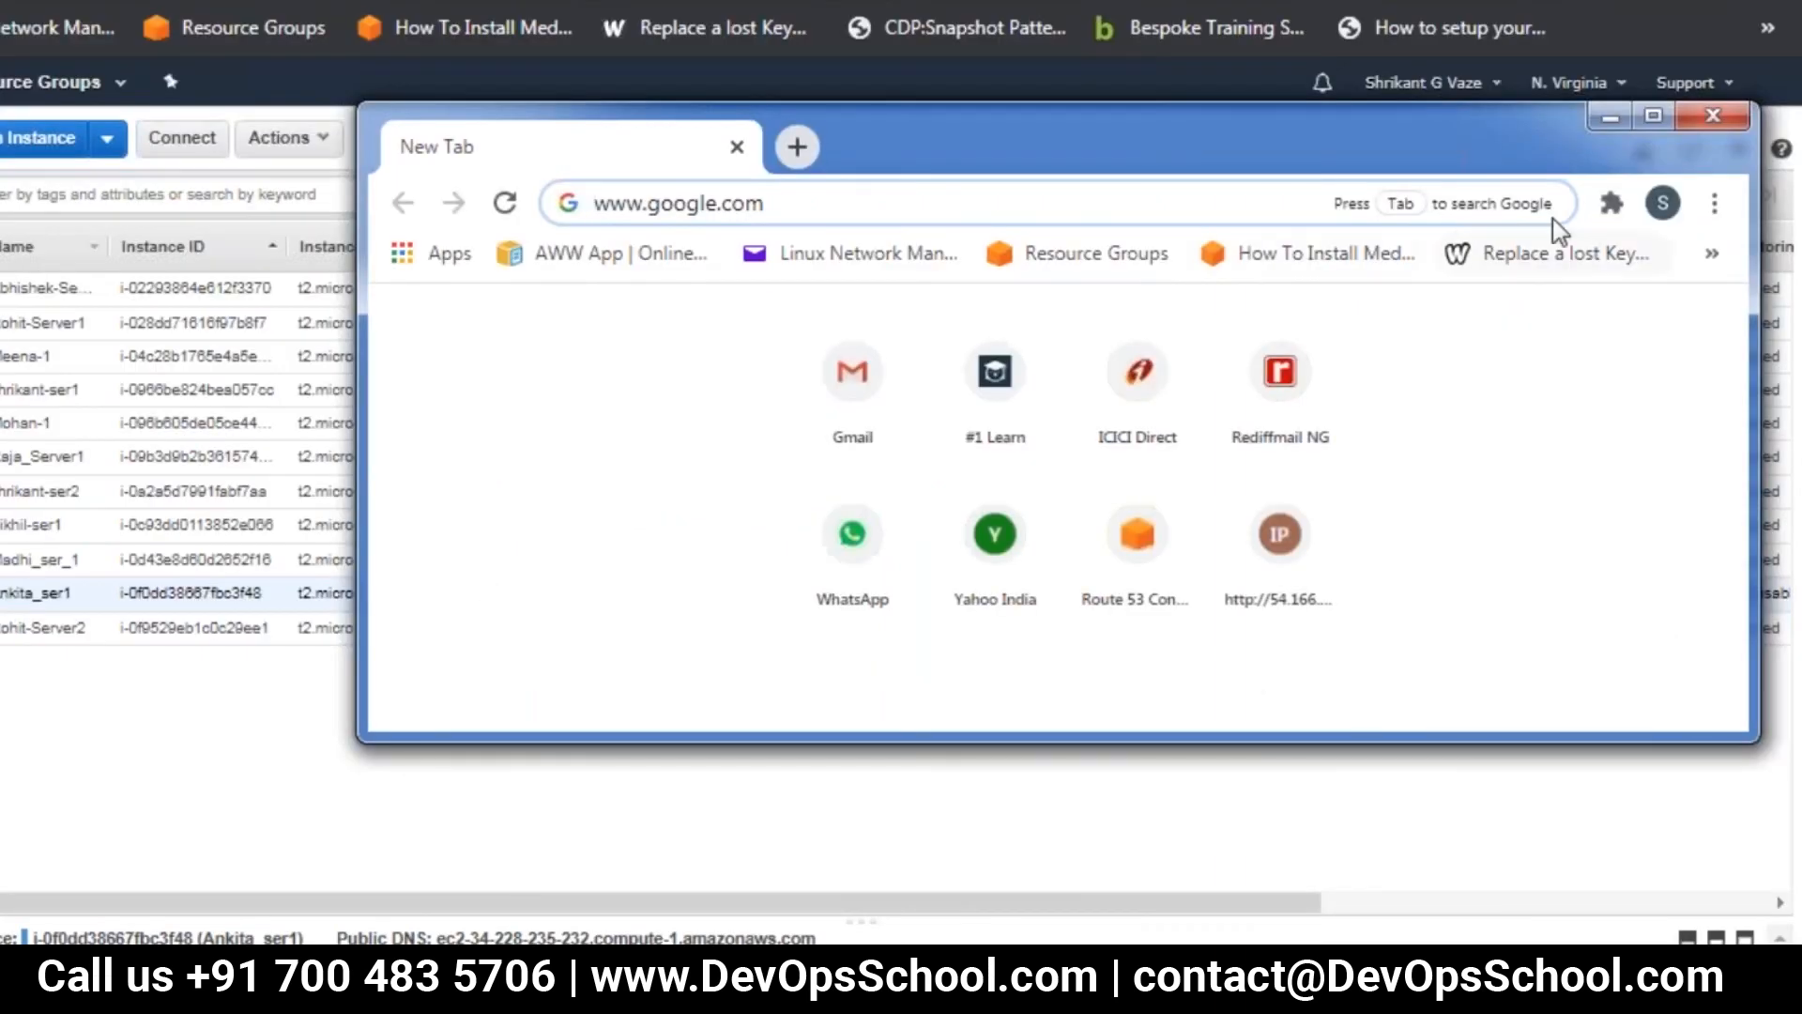
{"action": "left_click", "coordinate": [1655, 117]}
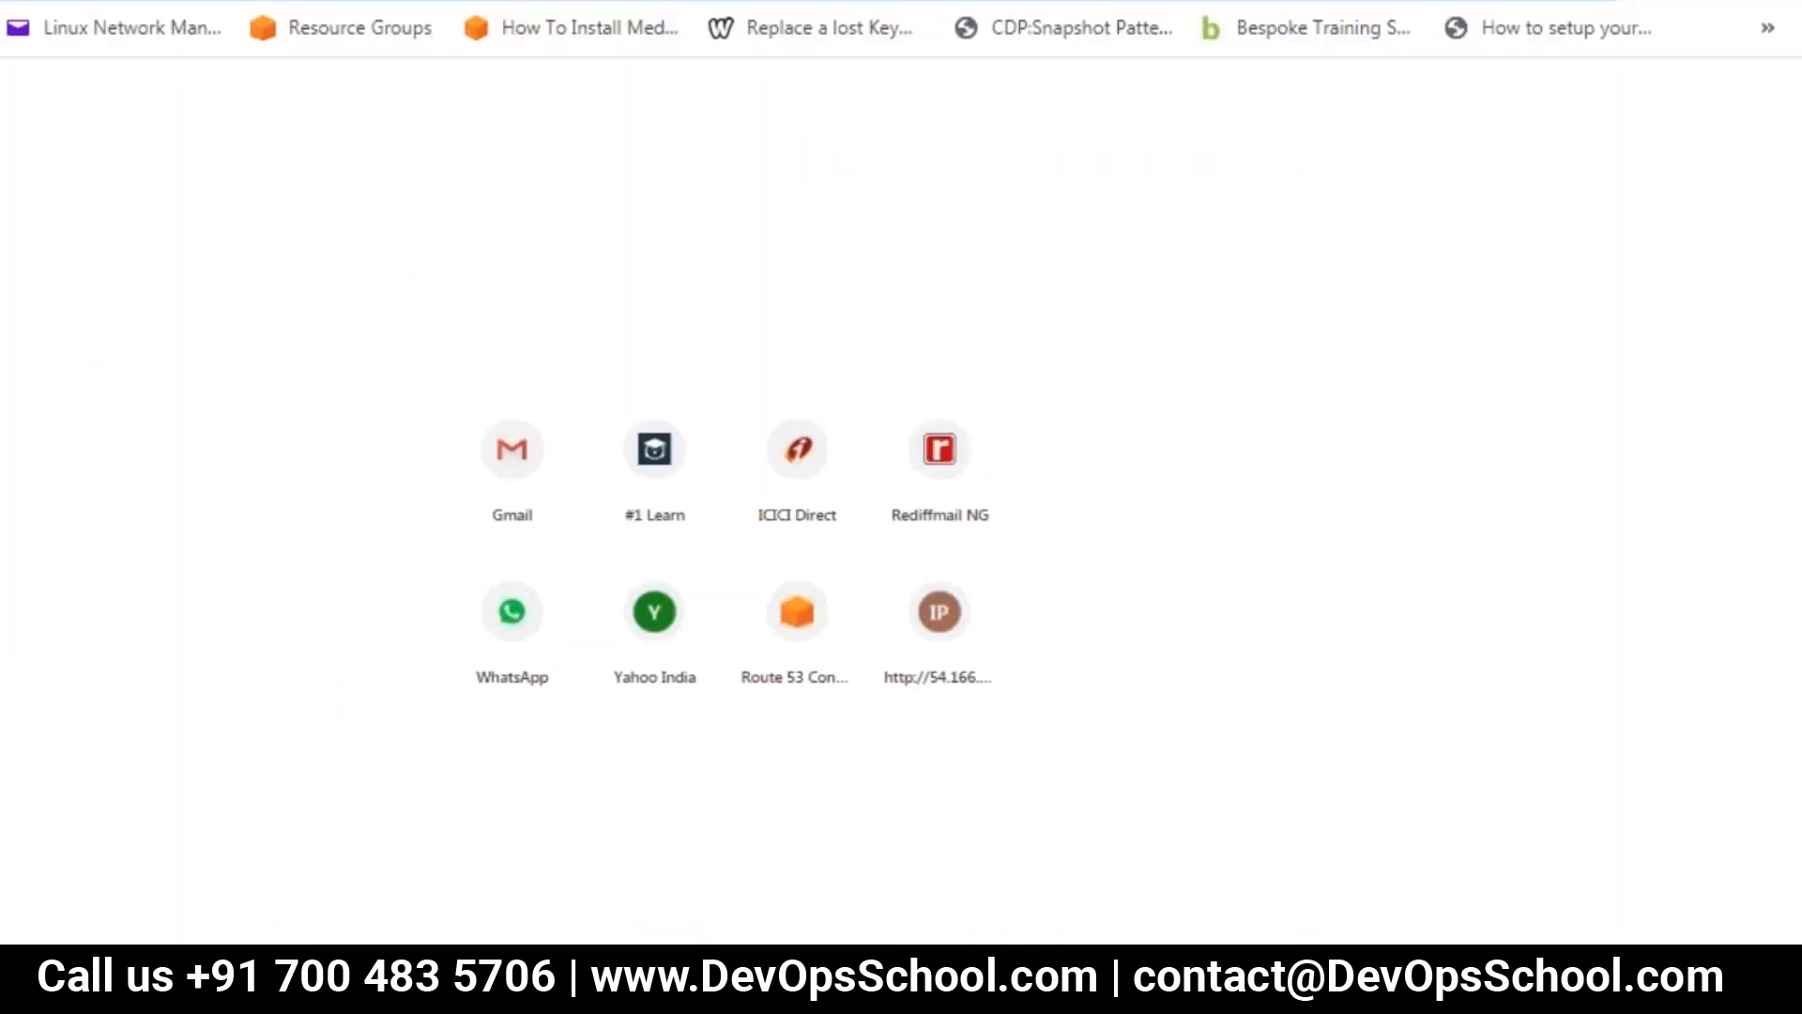
{"action": "key", "text": "super"}
{"action": "key", "text": "alt+Tab"}
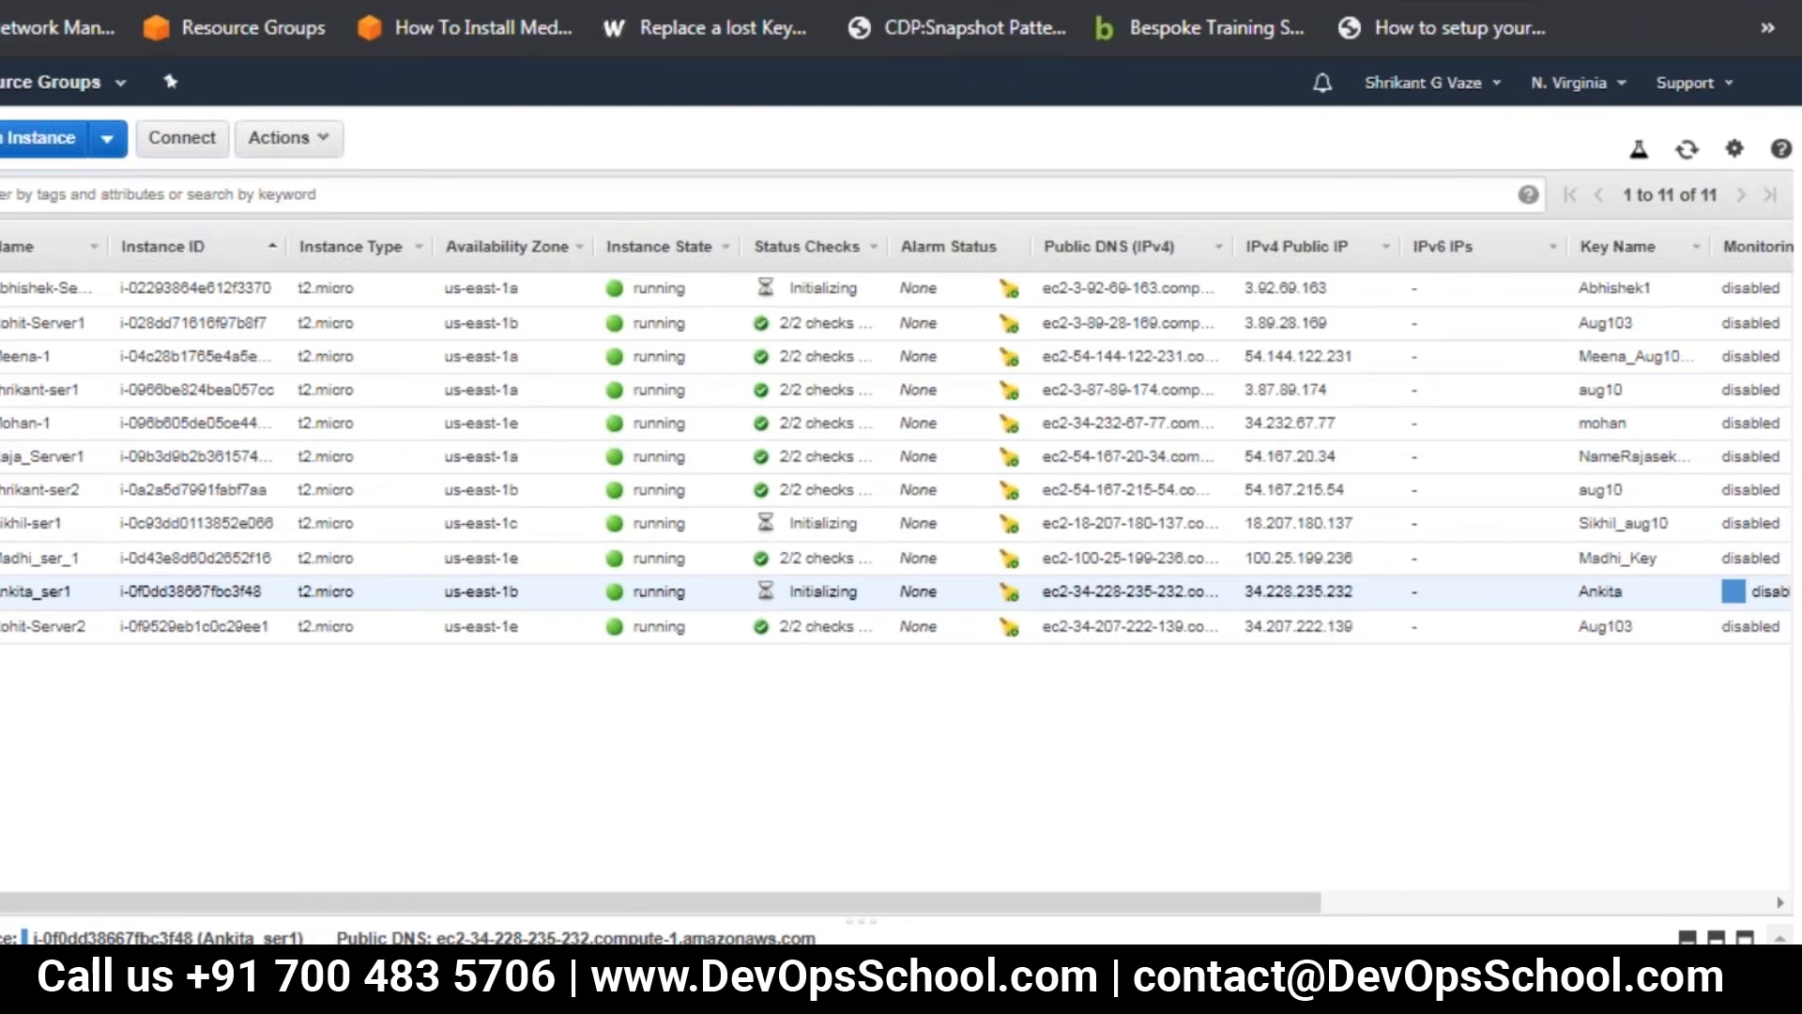
{"action": "right_click", "coordinate": [0, 0]}
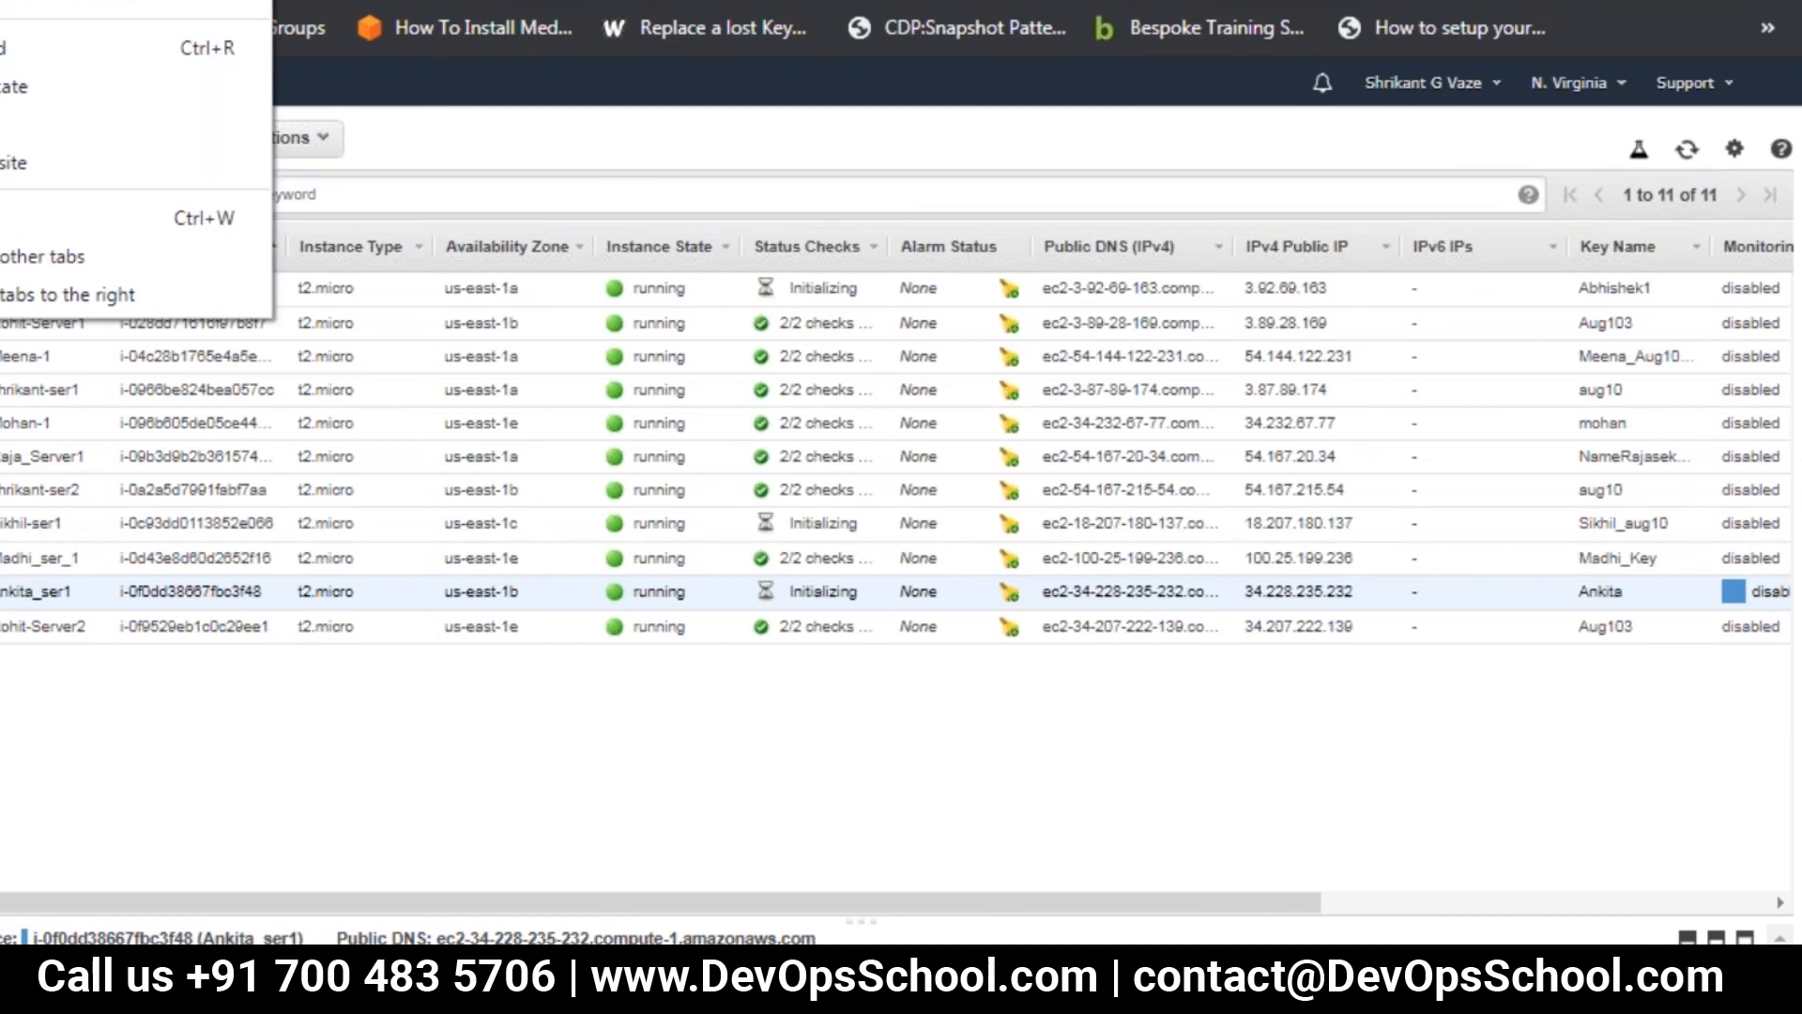
{"action": "key", "text": "Escape"}
{"action": "key", "text": "ctrl+shift+n"}
{"action": "key", "text": "ctrl+v"}
{"action": "key", "text": "Return"}
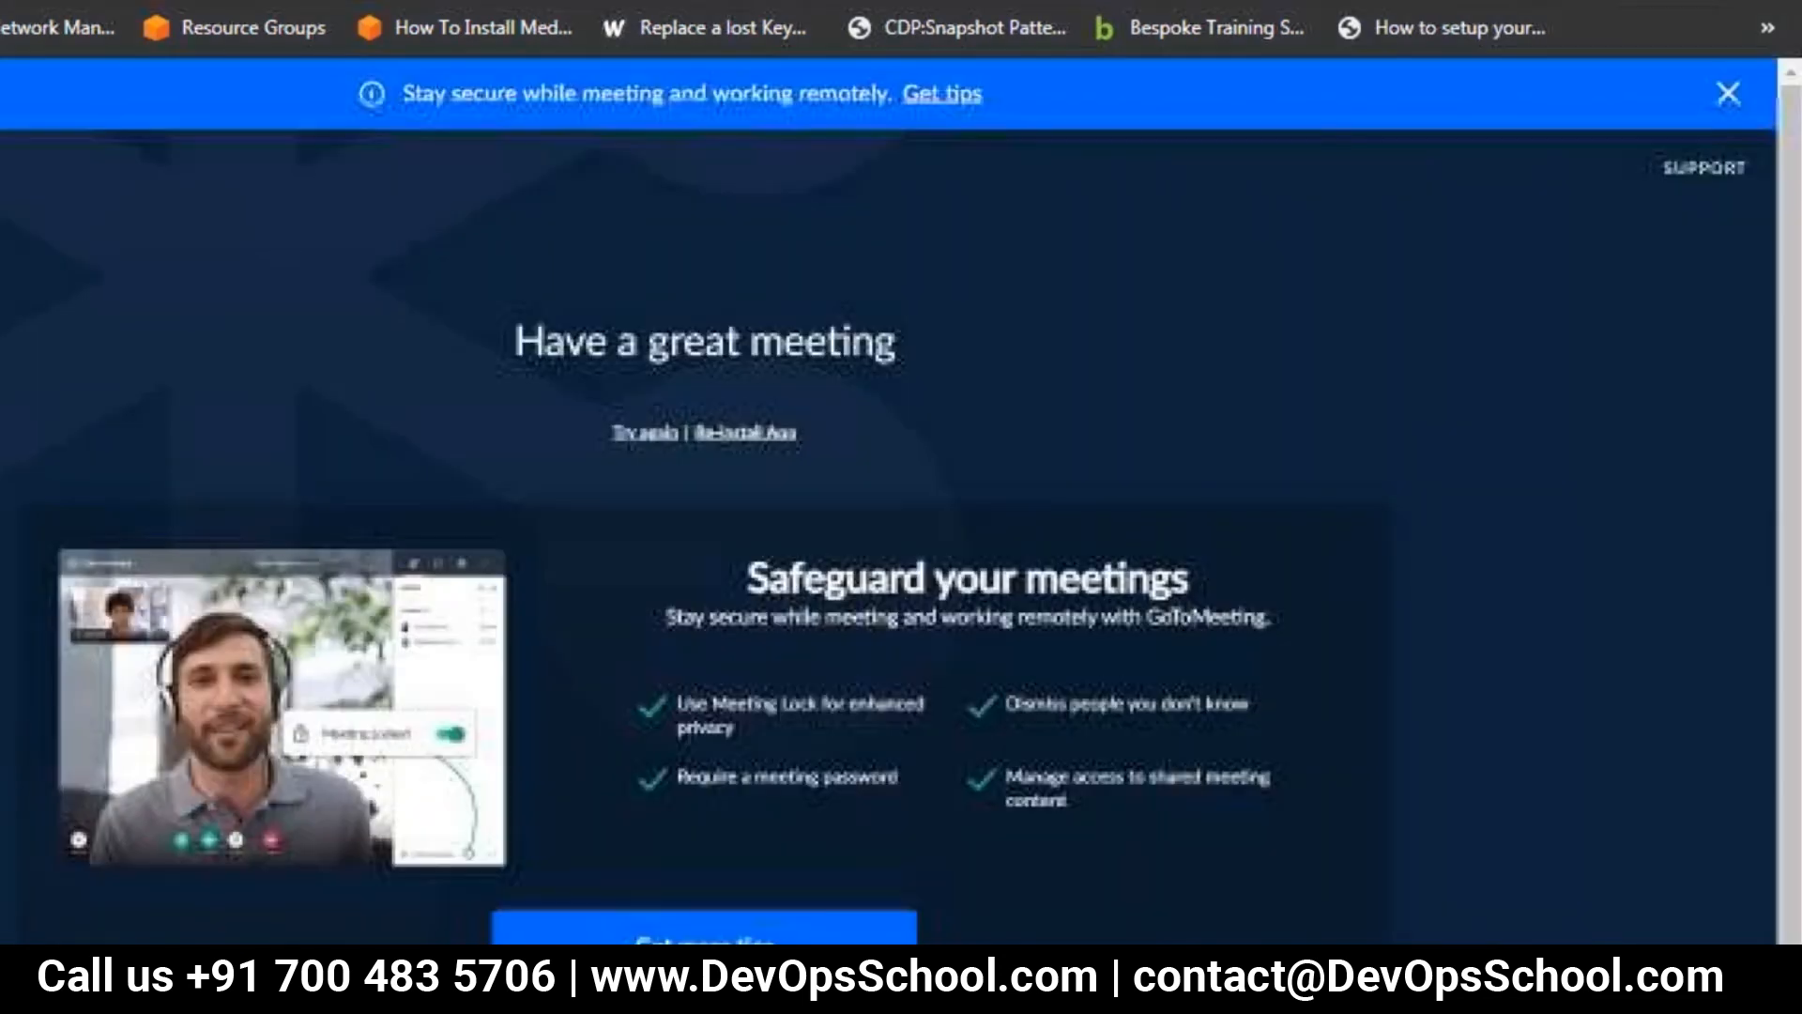
Open a blank incognito page, load aws.amazon.com, and proceed to the AWS console
{"action": "key", "text": "ctrl+shift+n"}
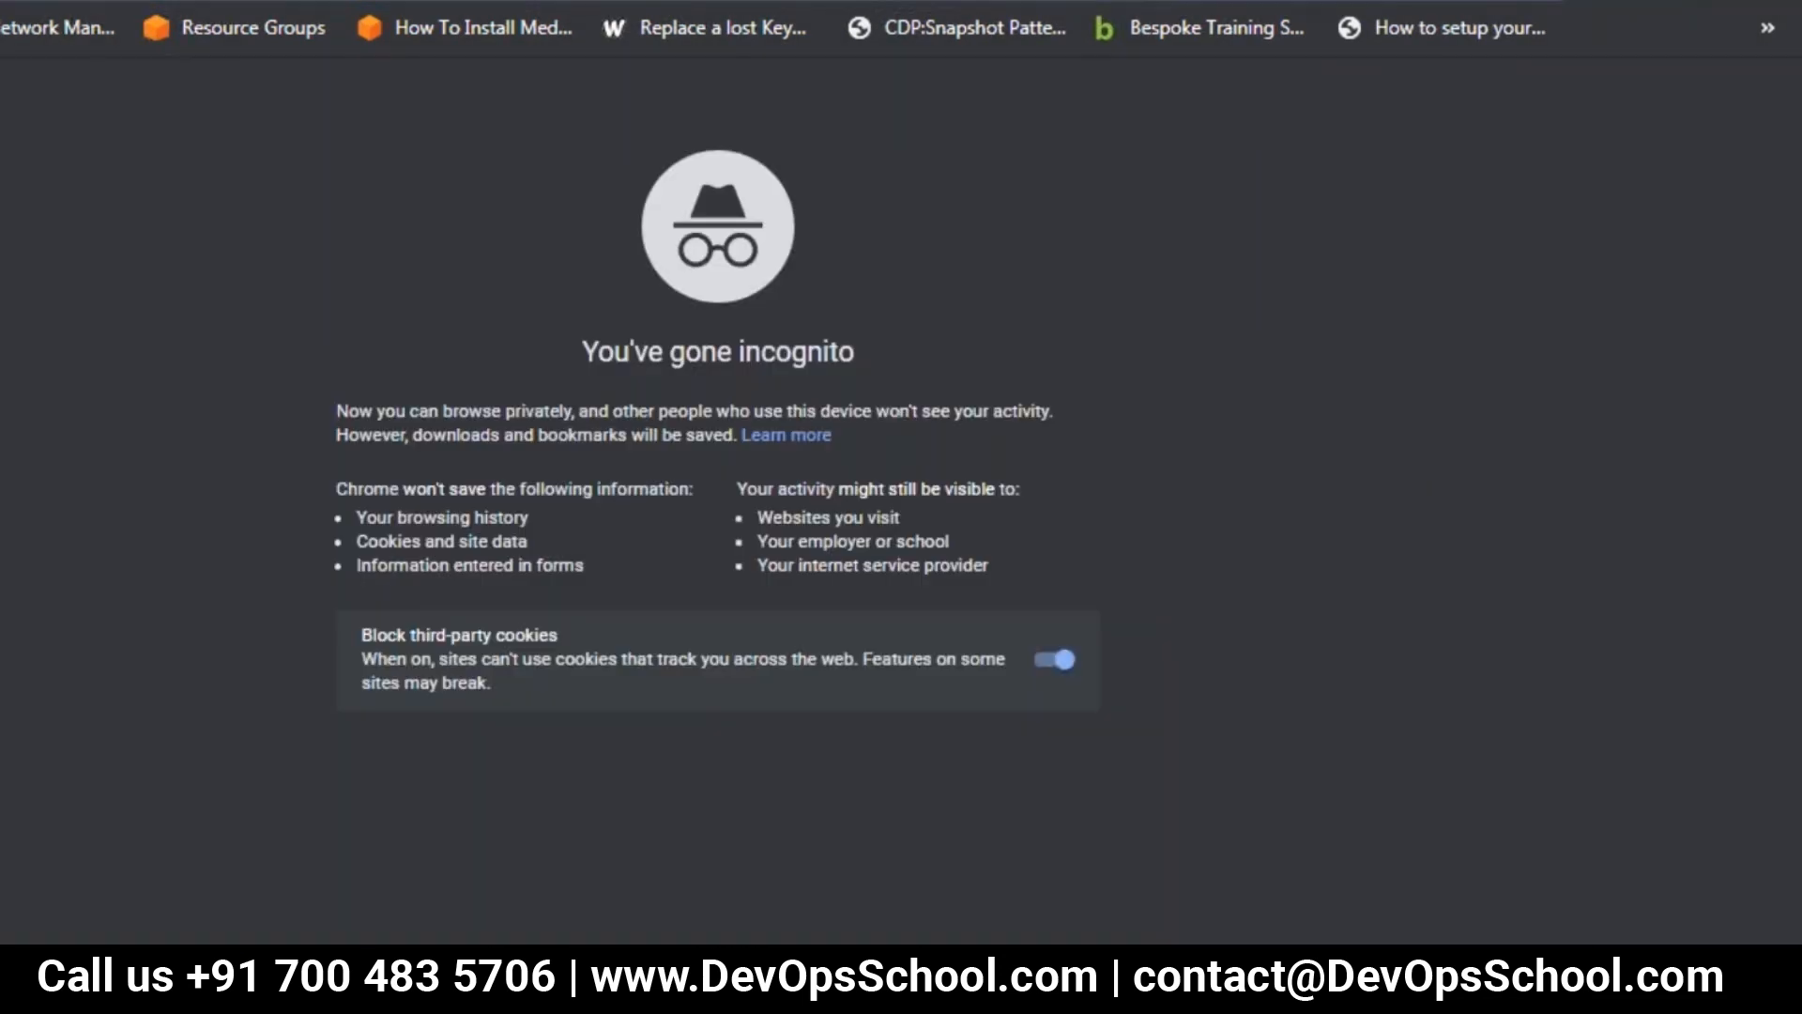
{"action": "key", "text": "super"}
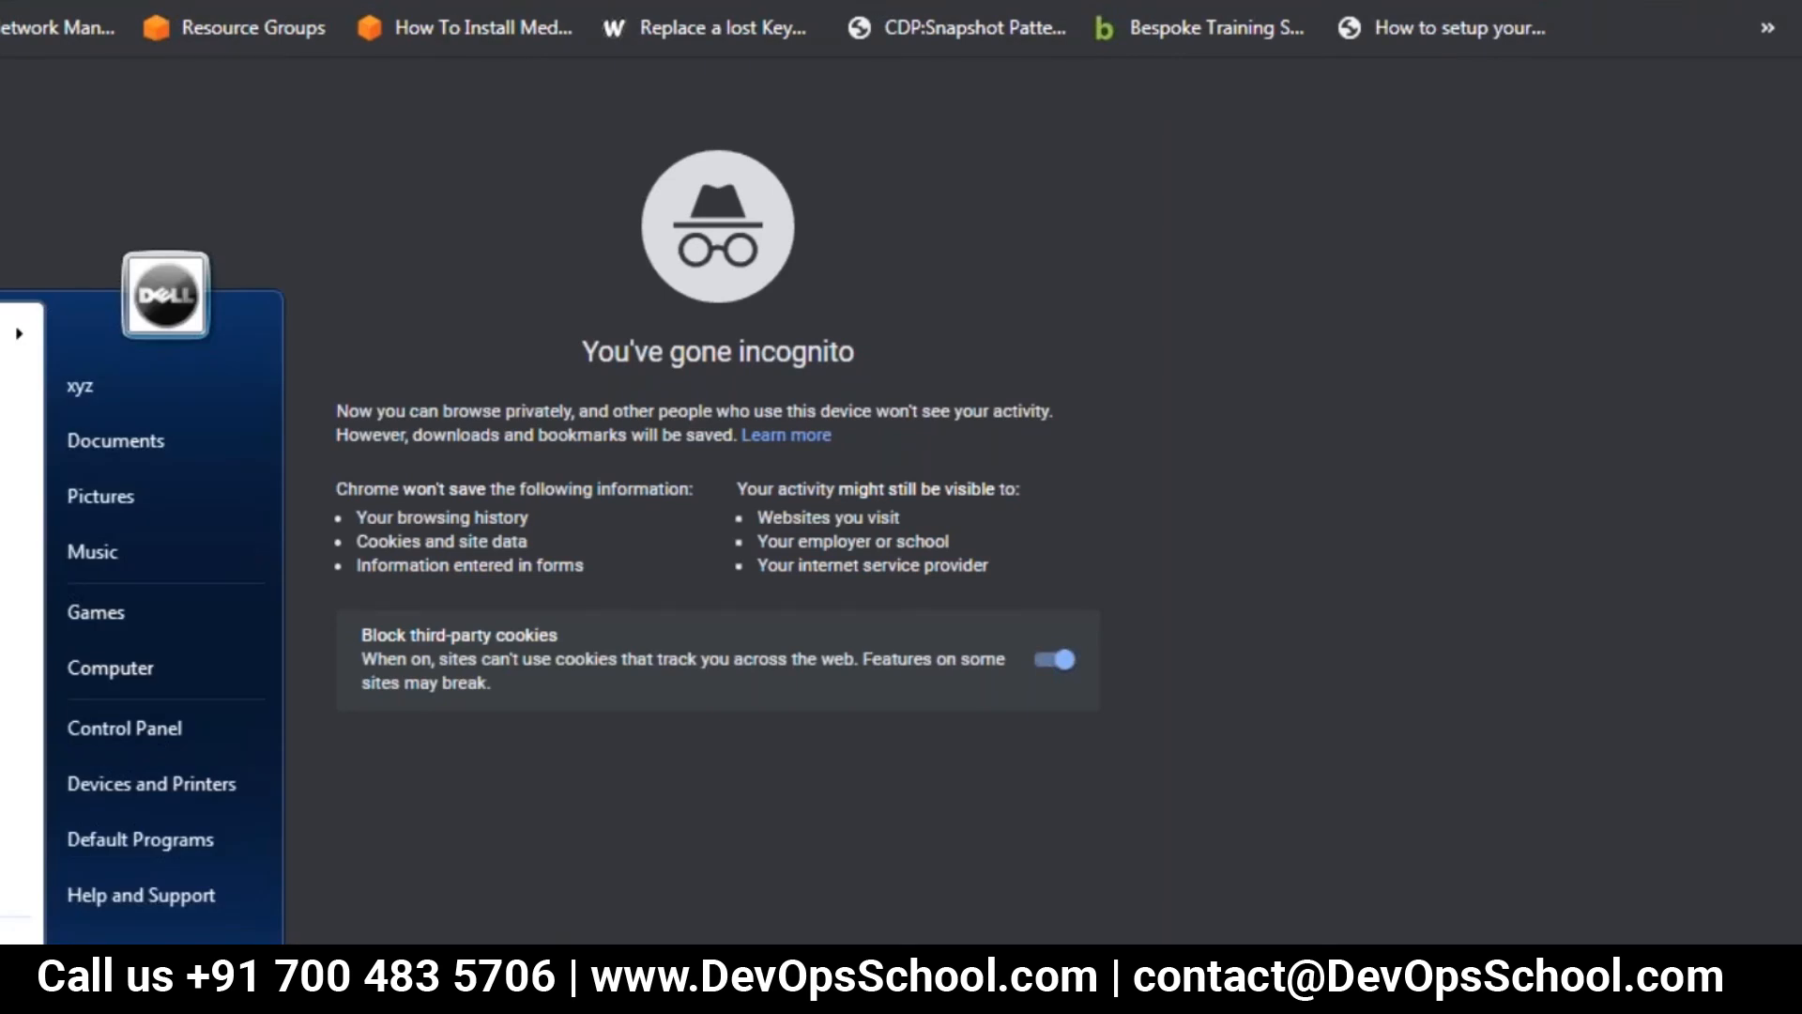
{"action": "key", "text": "super"}
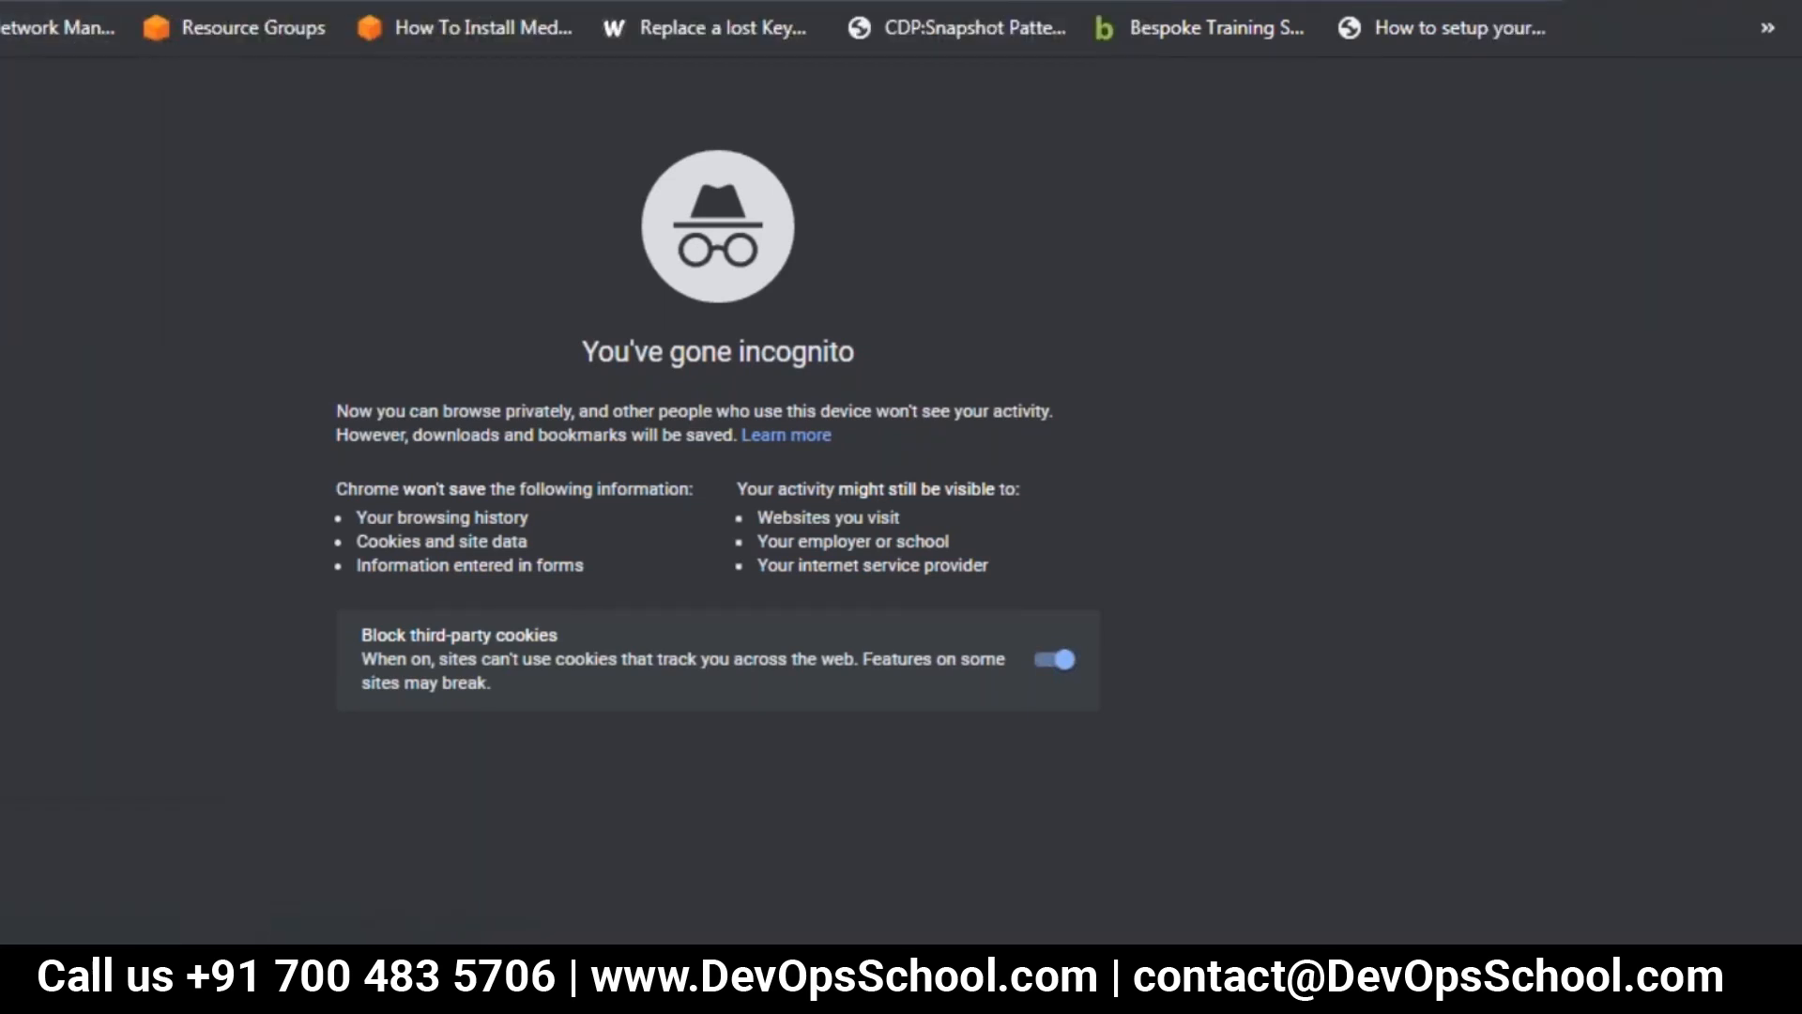
{"action": "type", "text": "aws"}
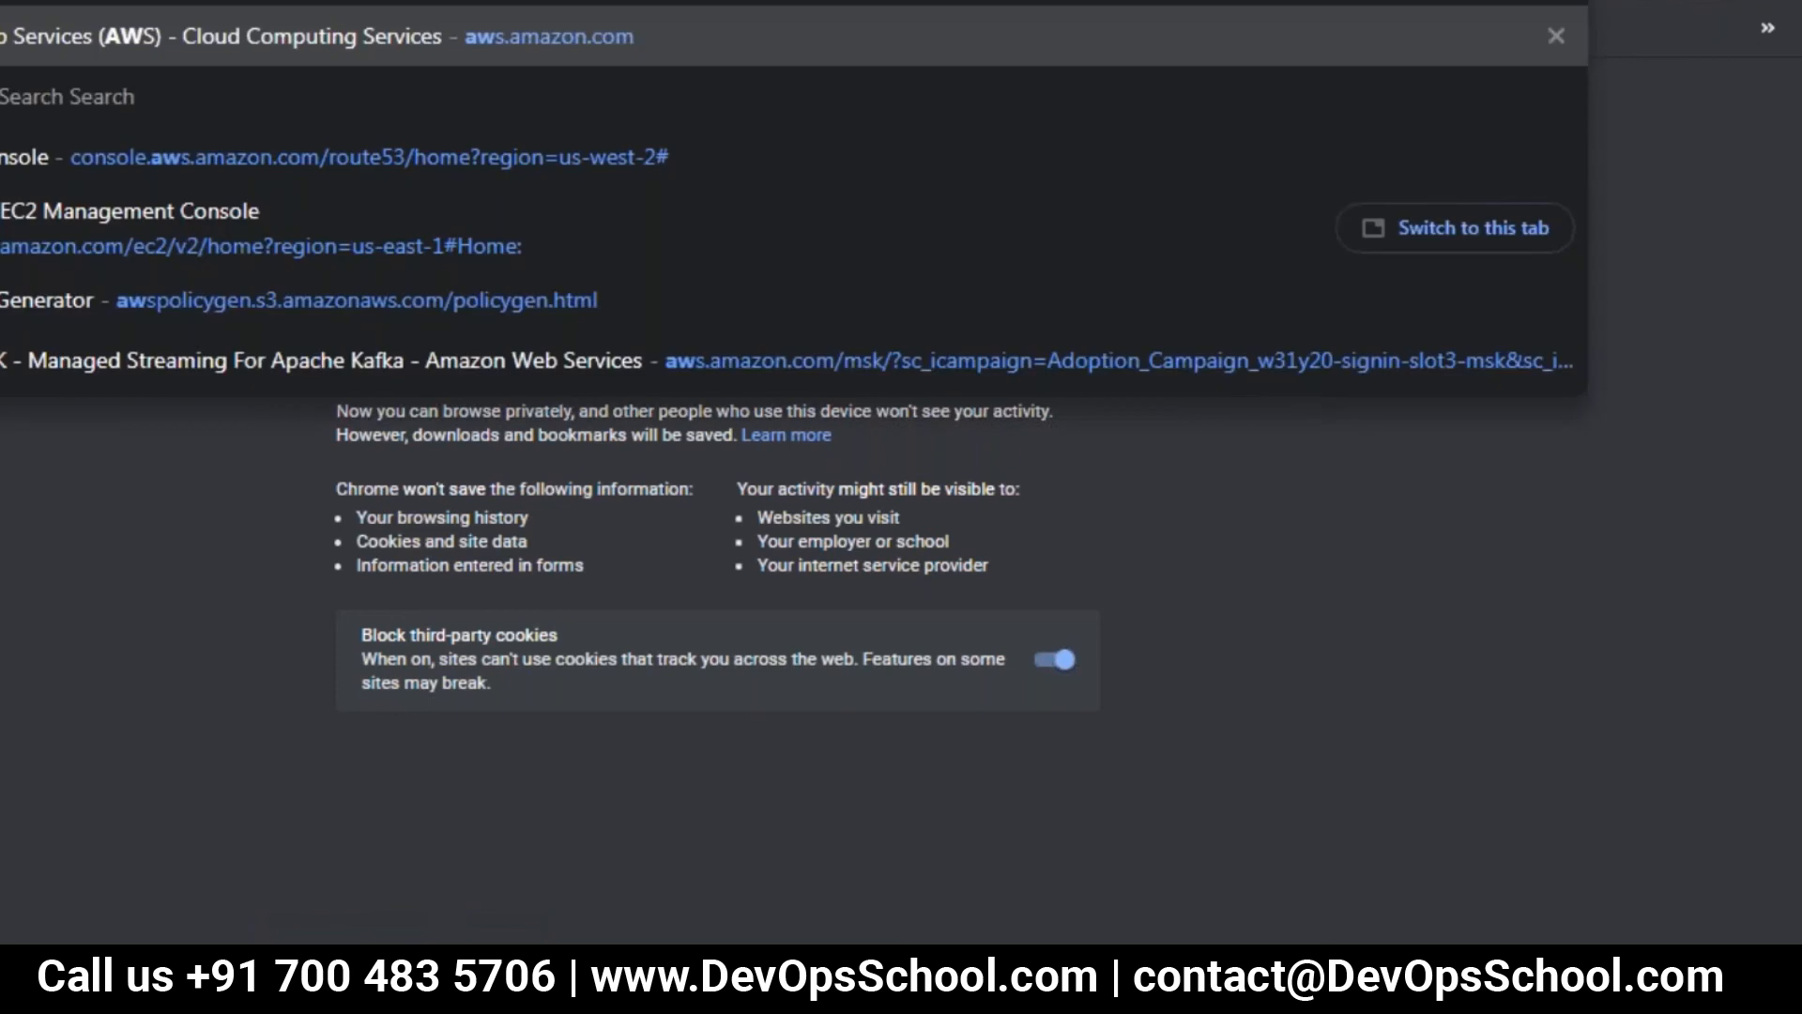
{"action": "key", "text": "Return"}
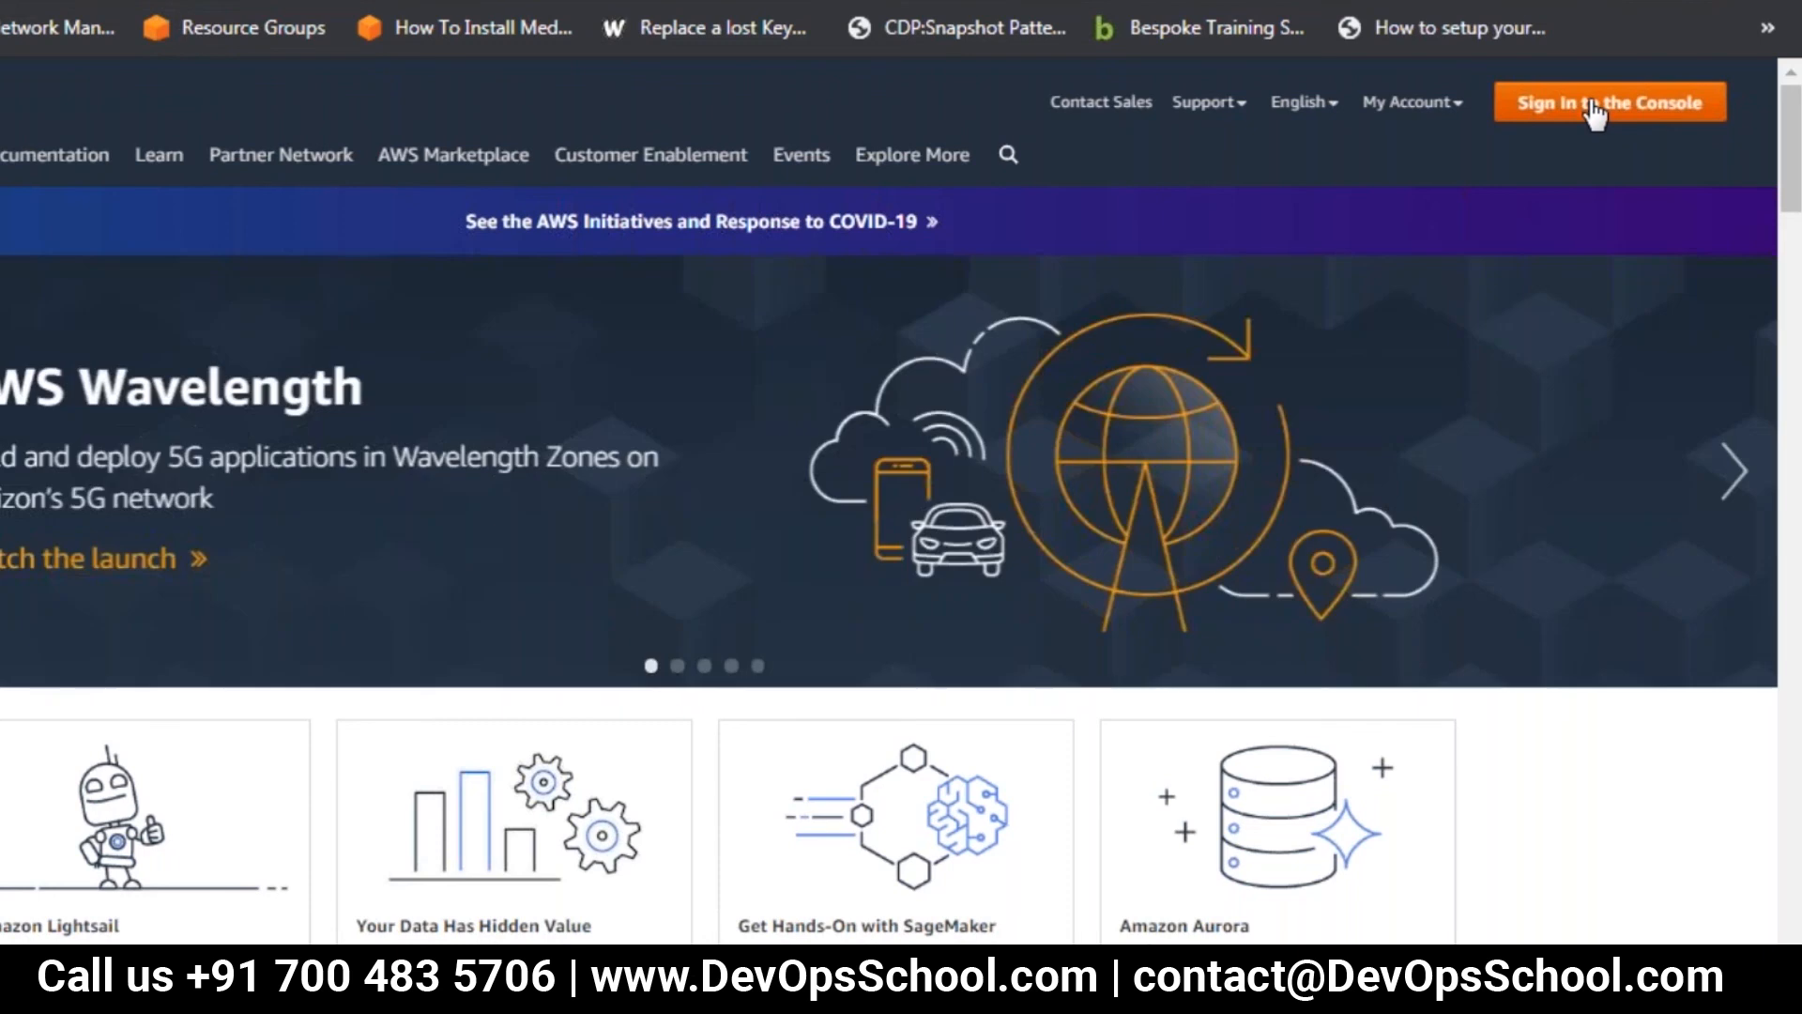
{"action": "left_click", "coordinate": [1595, 108]}
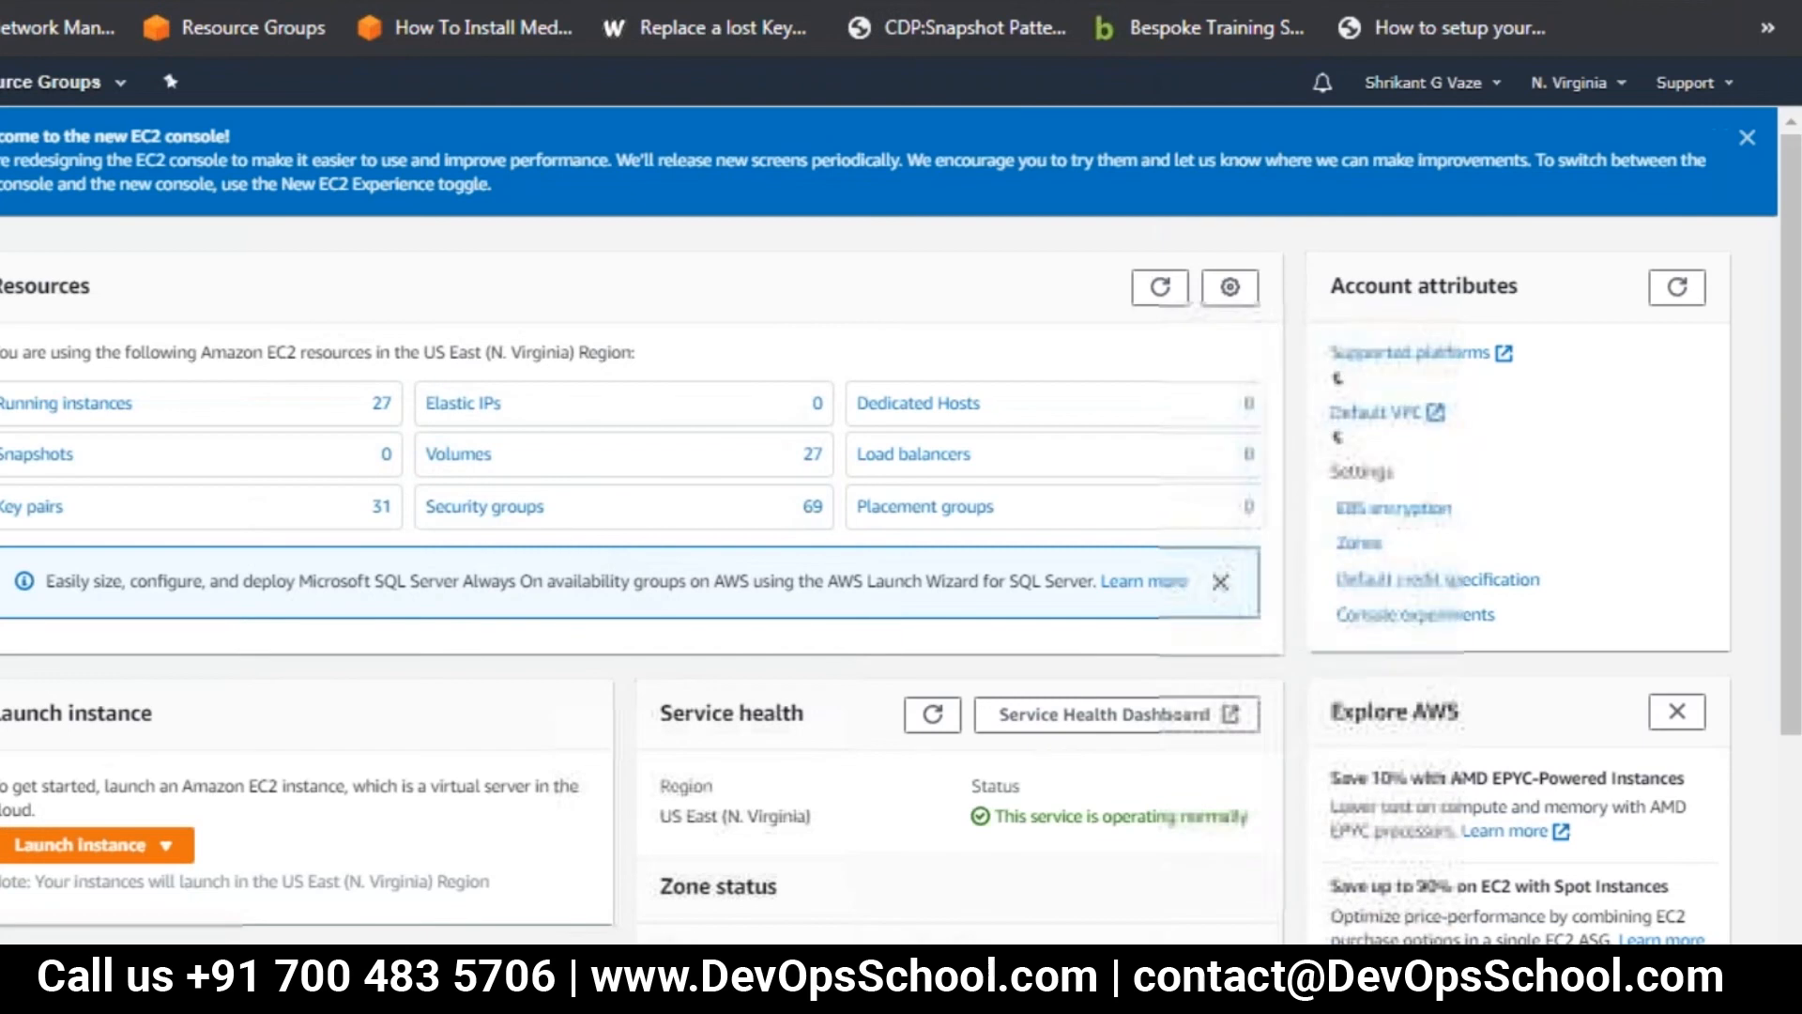
Open the running instances from the EC2 dashboard and check the states and status checks through the end of the list
{"action": "left_click", "coordinate": [98, 411]}
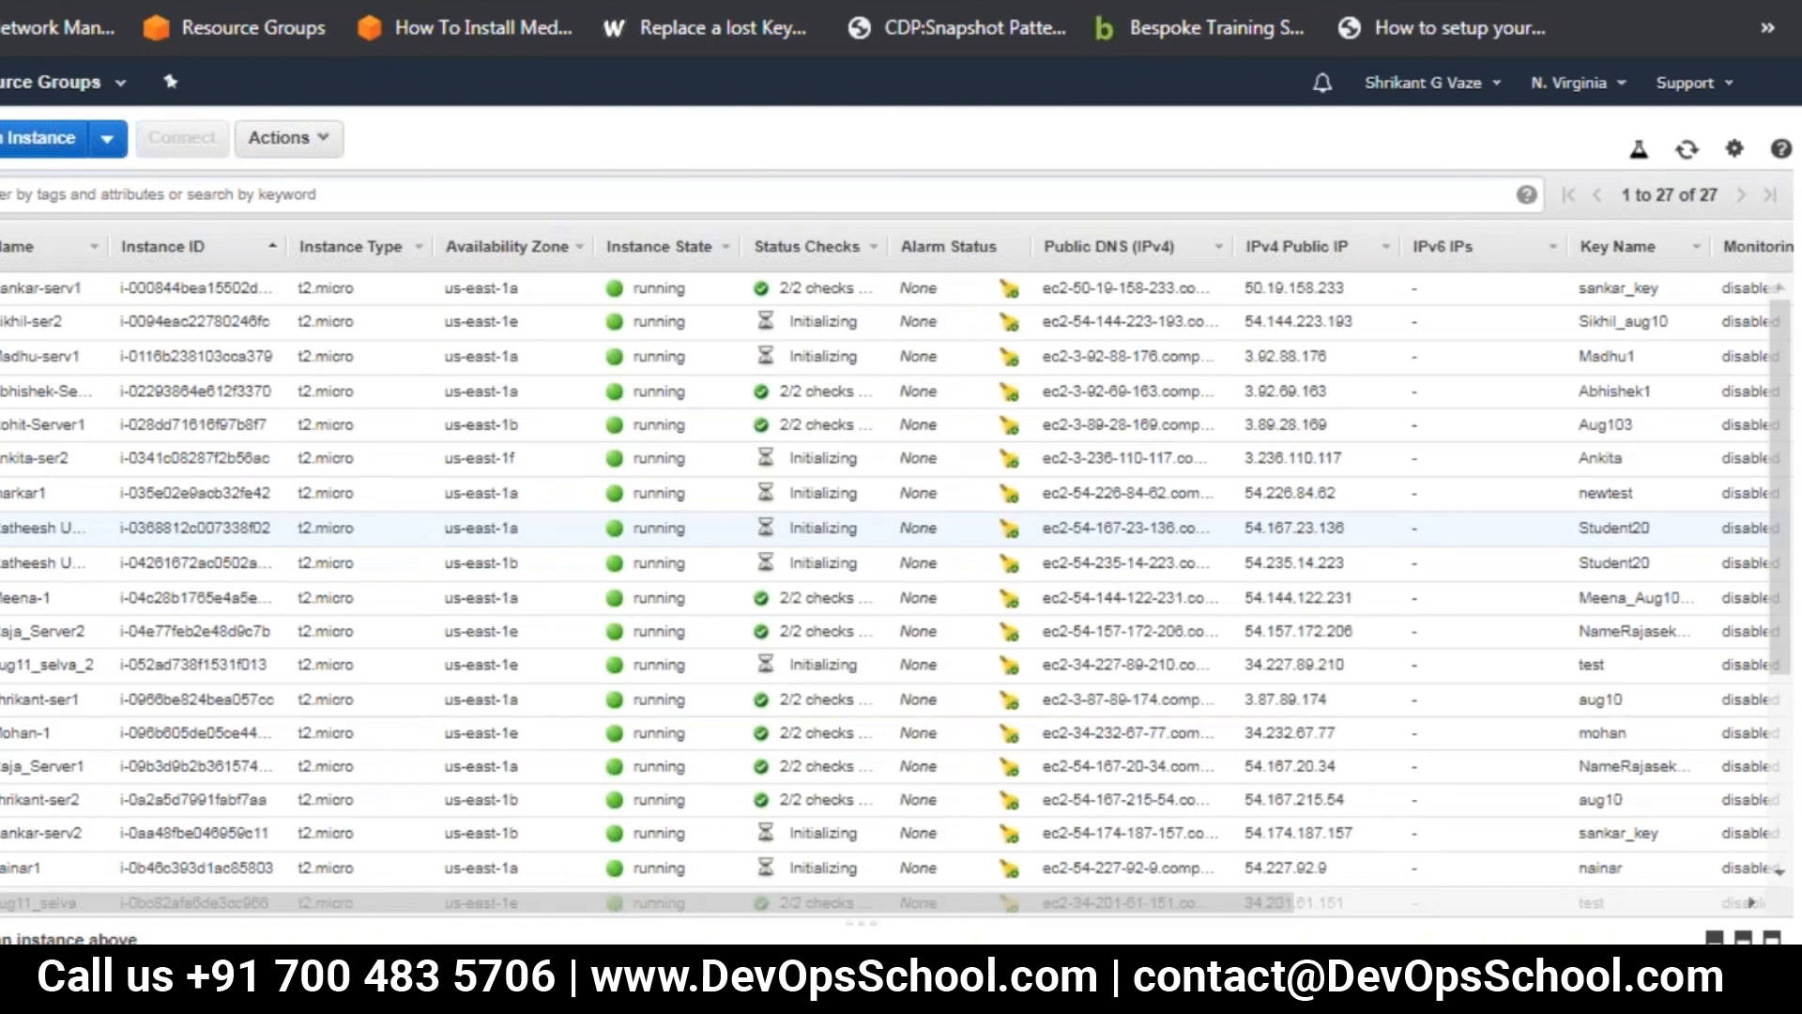
{"action": "scroll", "coordinate": [1775, 601], "scroll_direction": "down", "scroll_amount": 1}
{"action": "left_click_drag", "start_coordinate": [1771, 590], "coordinate": [1789, 792]}
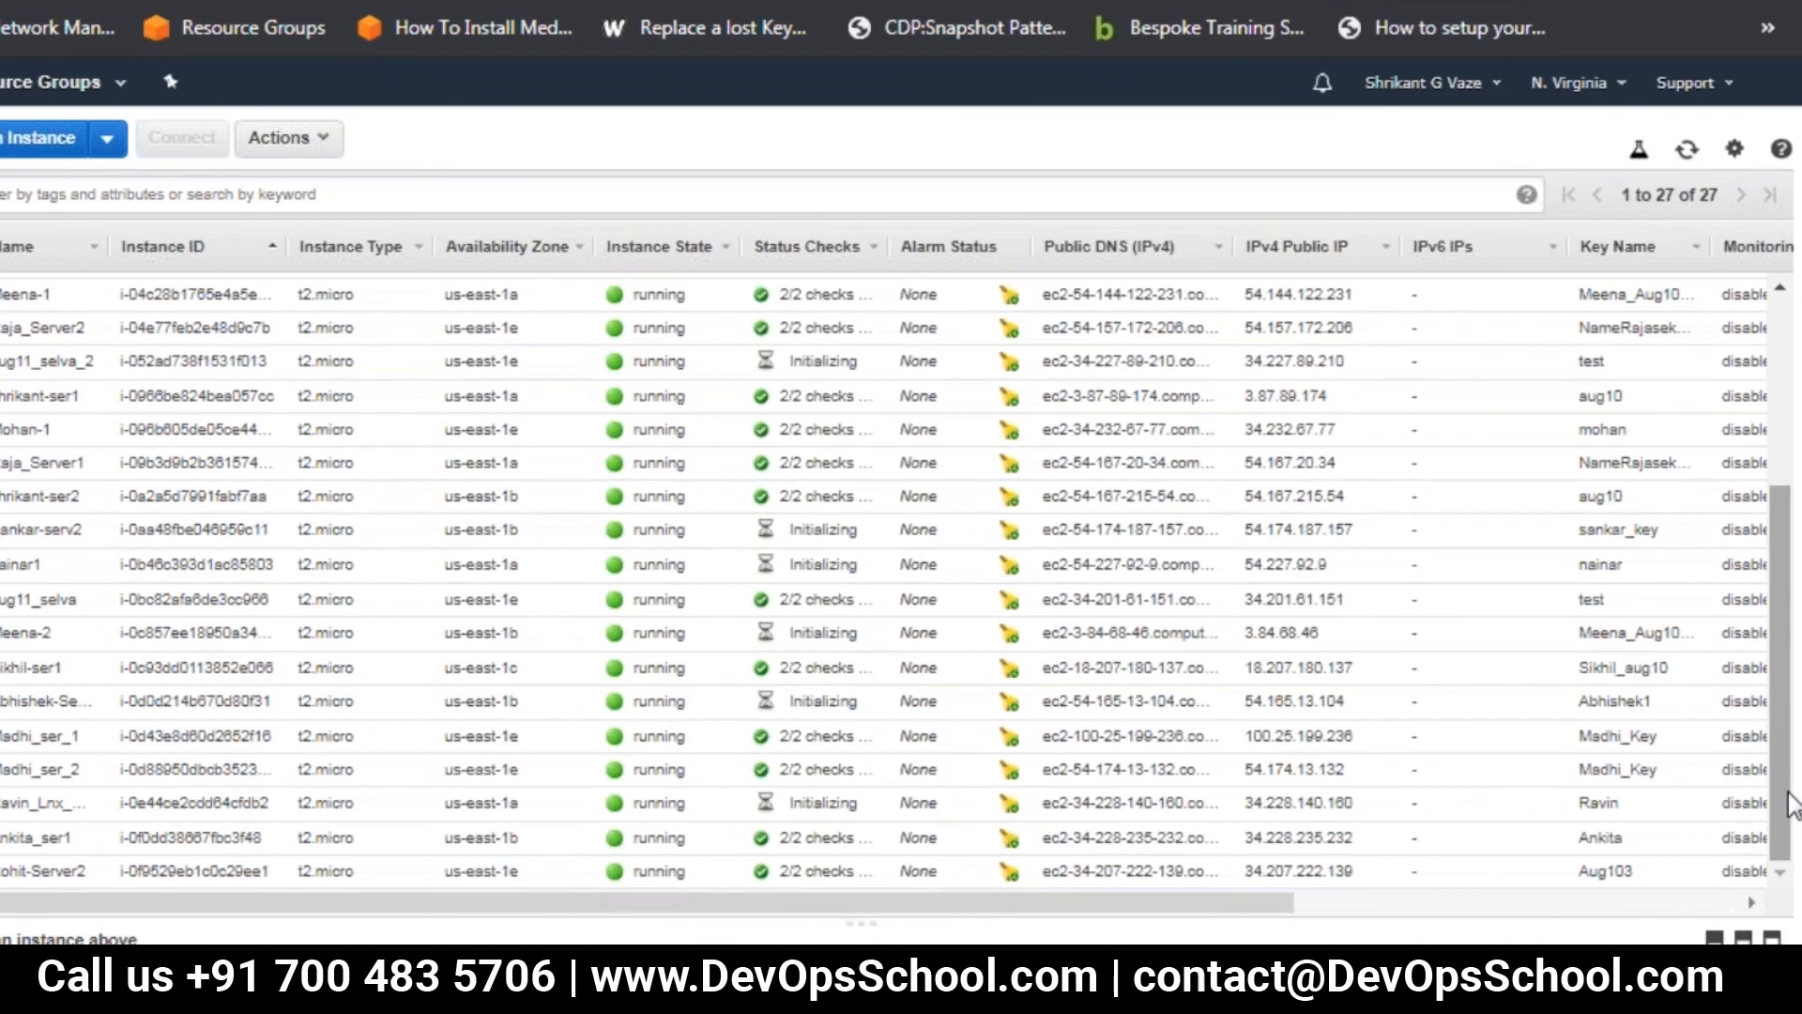
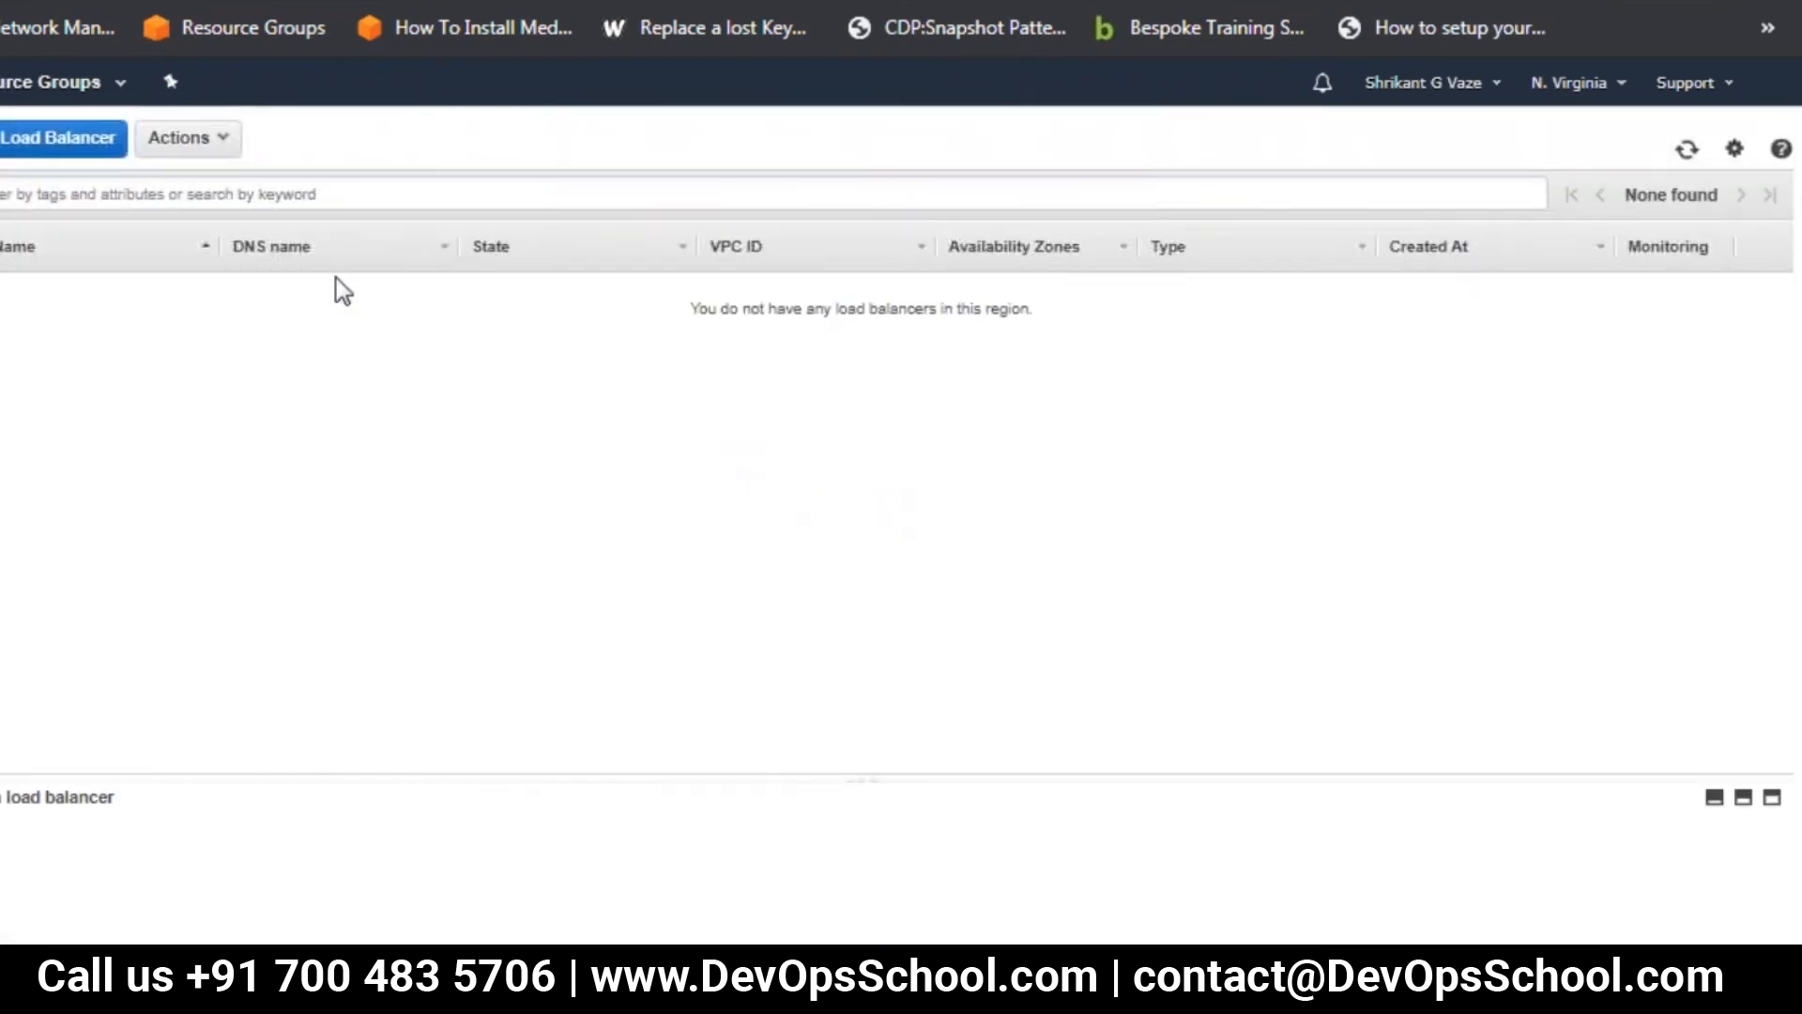
Start creating a Classic Load Balancer, name it with the owner's first name, and keep it in the default VPC (172.31.0.0/16)
{"action": "left_click", "coordinate": [8, 140]}
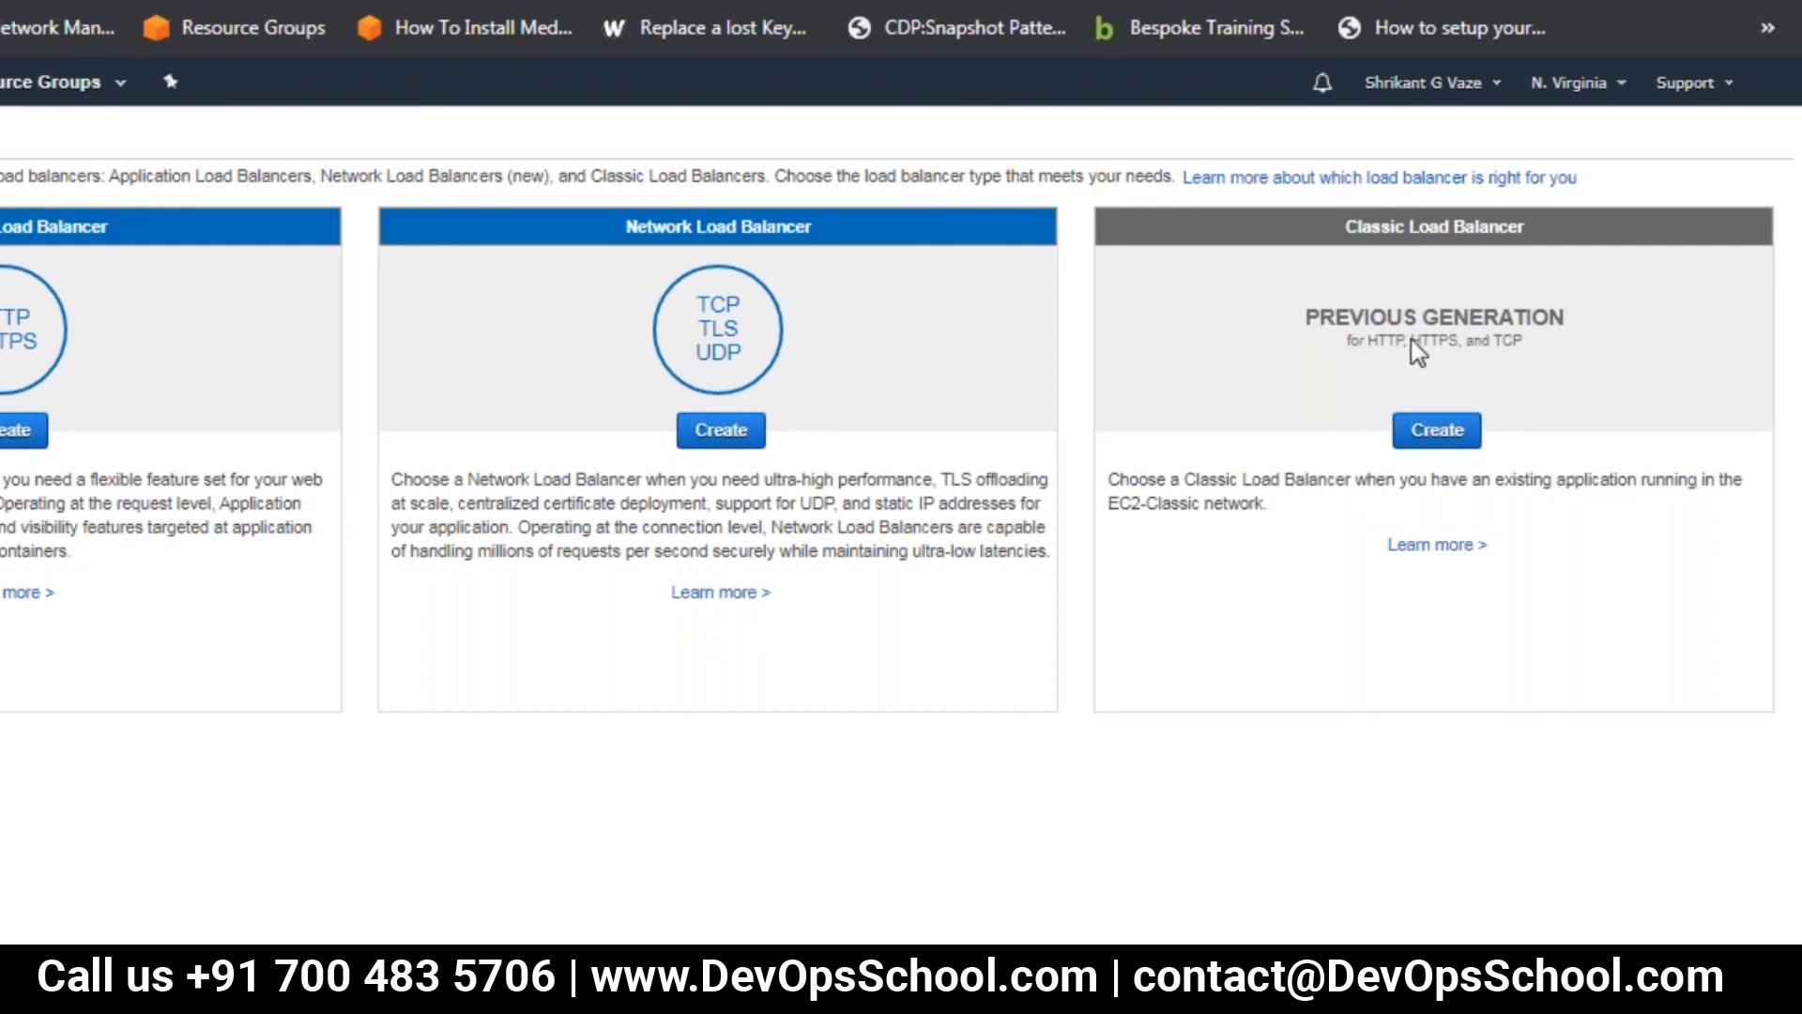
{"action": "left_click", "coordinate": [1437, 430]}
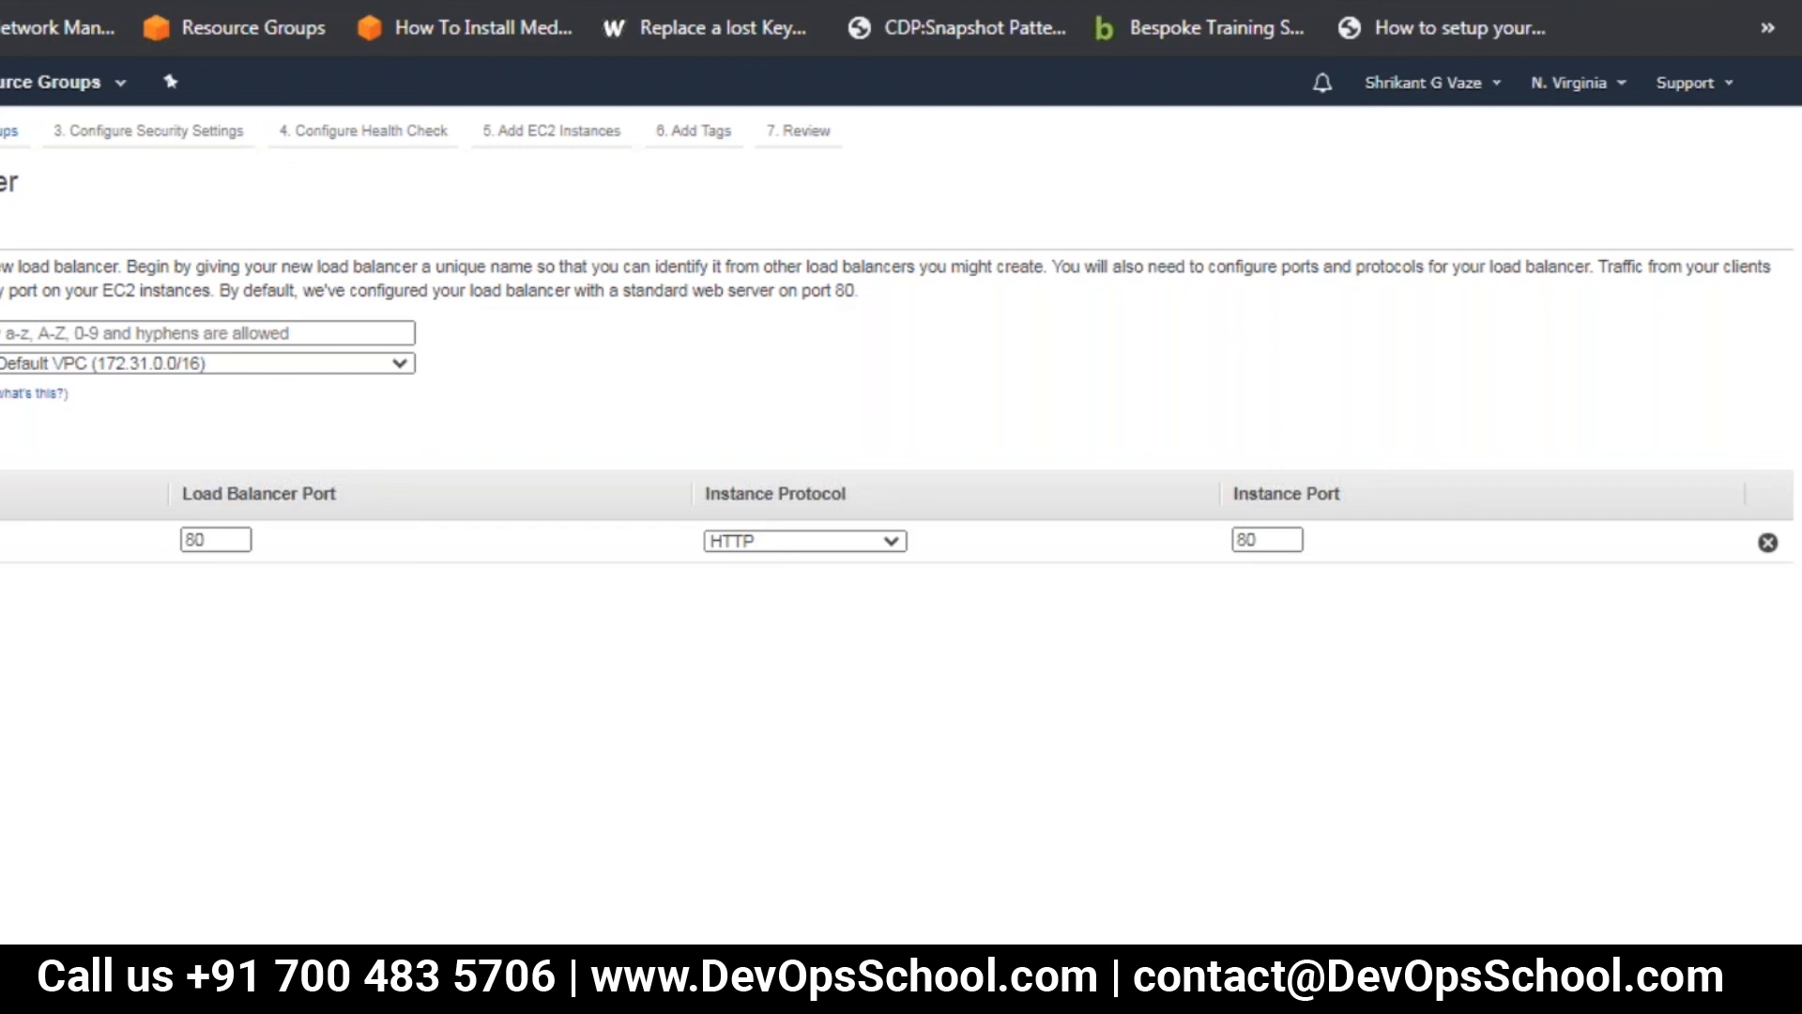
{"action": "left_click", "coordinate": [48, 335]}
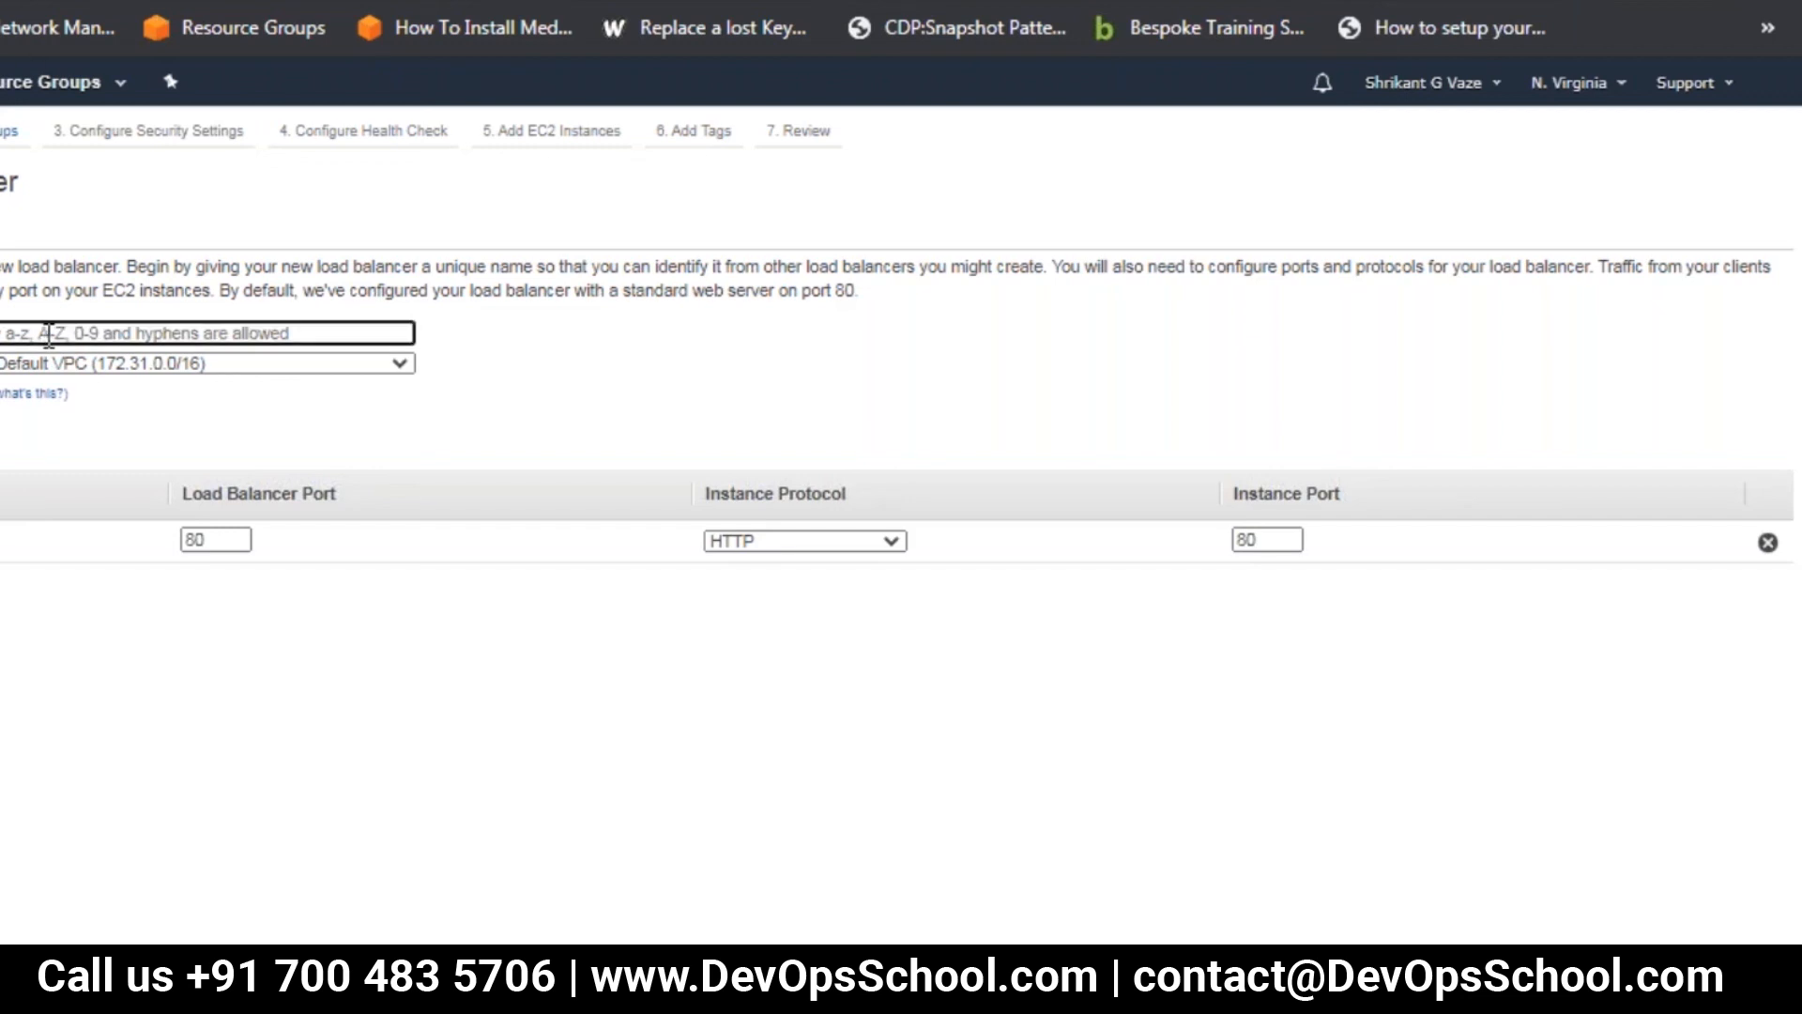
{"action": "type", "text": "m"}
{"action": "type", "text": "kant"}
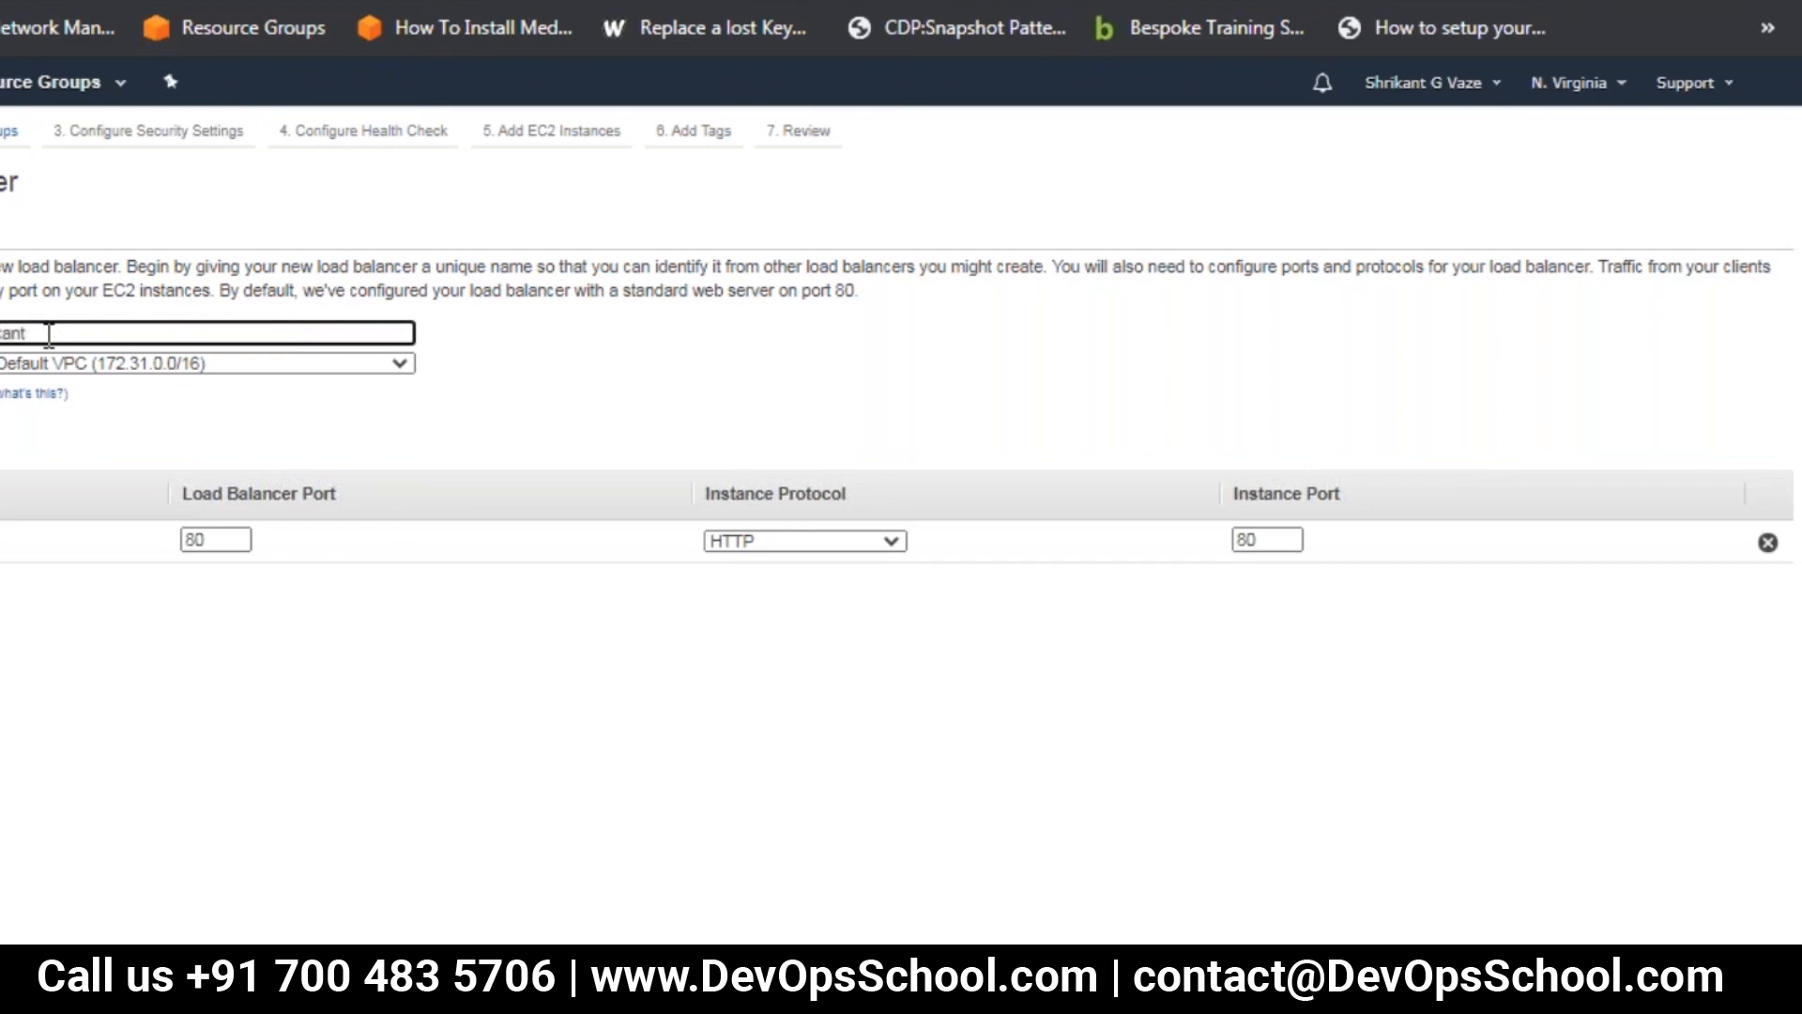
{"action": "left_click", "coordinate": [144, 363]}
{"action": "left_click", "coordinate": [115, 383]}
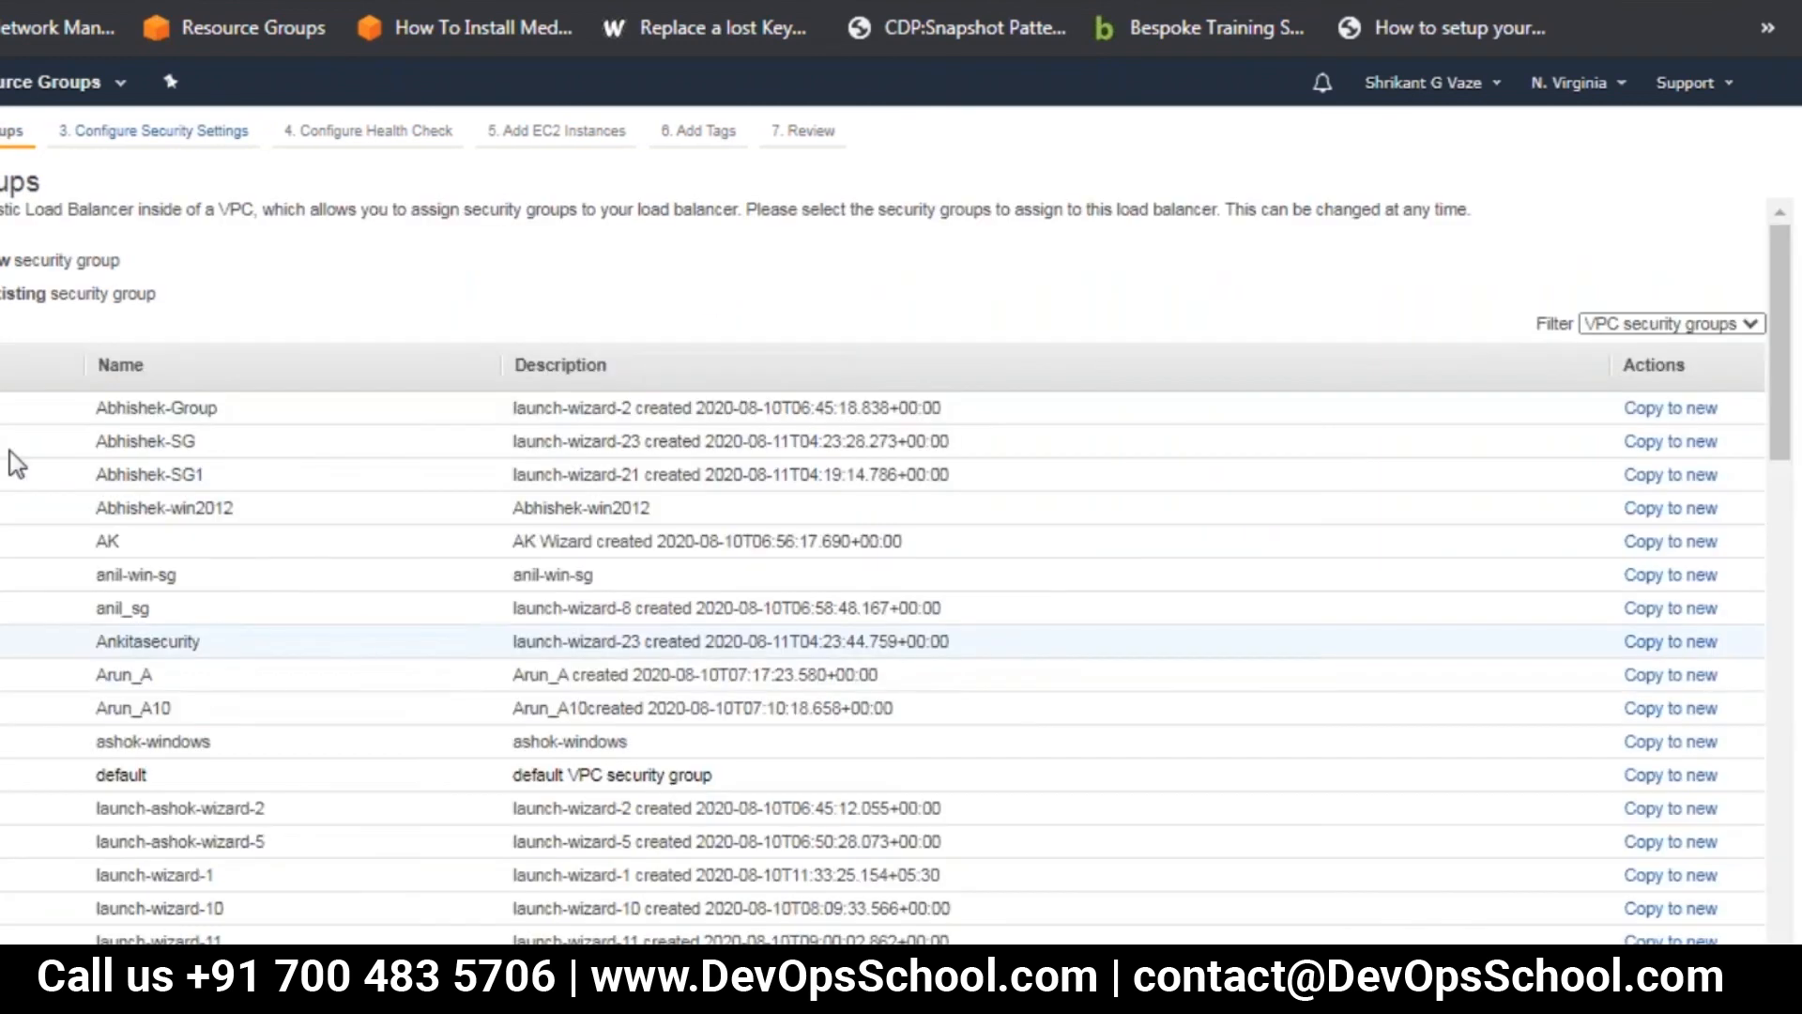
Choose the load balancer's security group and continue through the security settings and health check to adding EC2 instances
{"action": "left_click", "coordinate": [3, 260]}
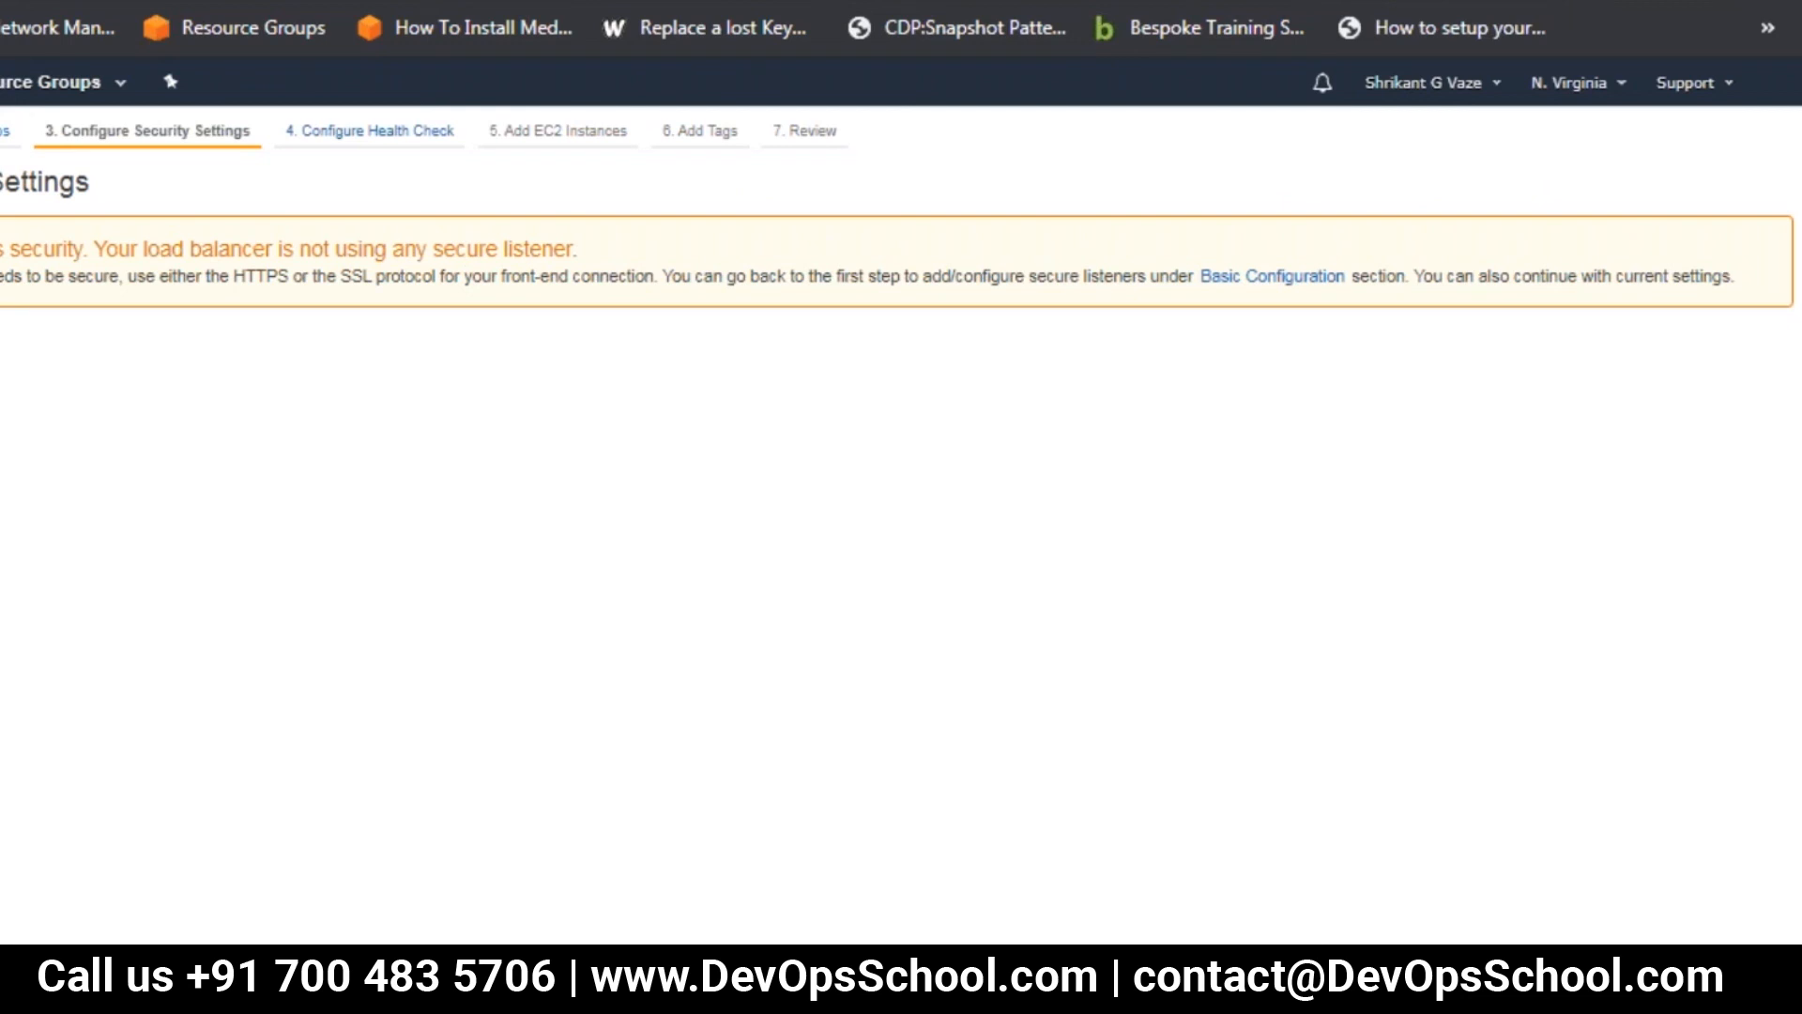
{"action": "left_click", "coordinate": [1681, 972]}
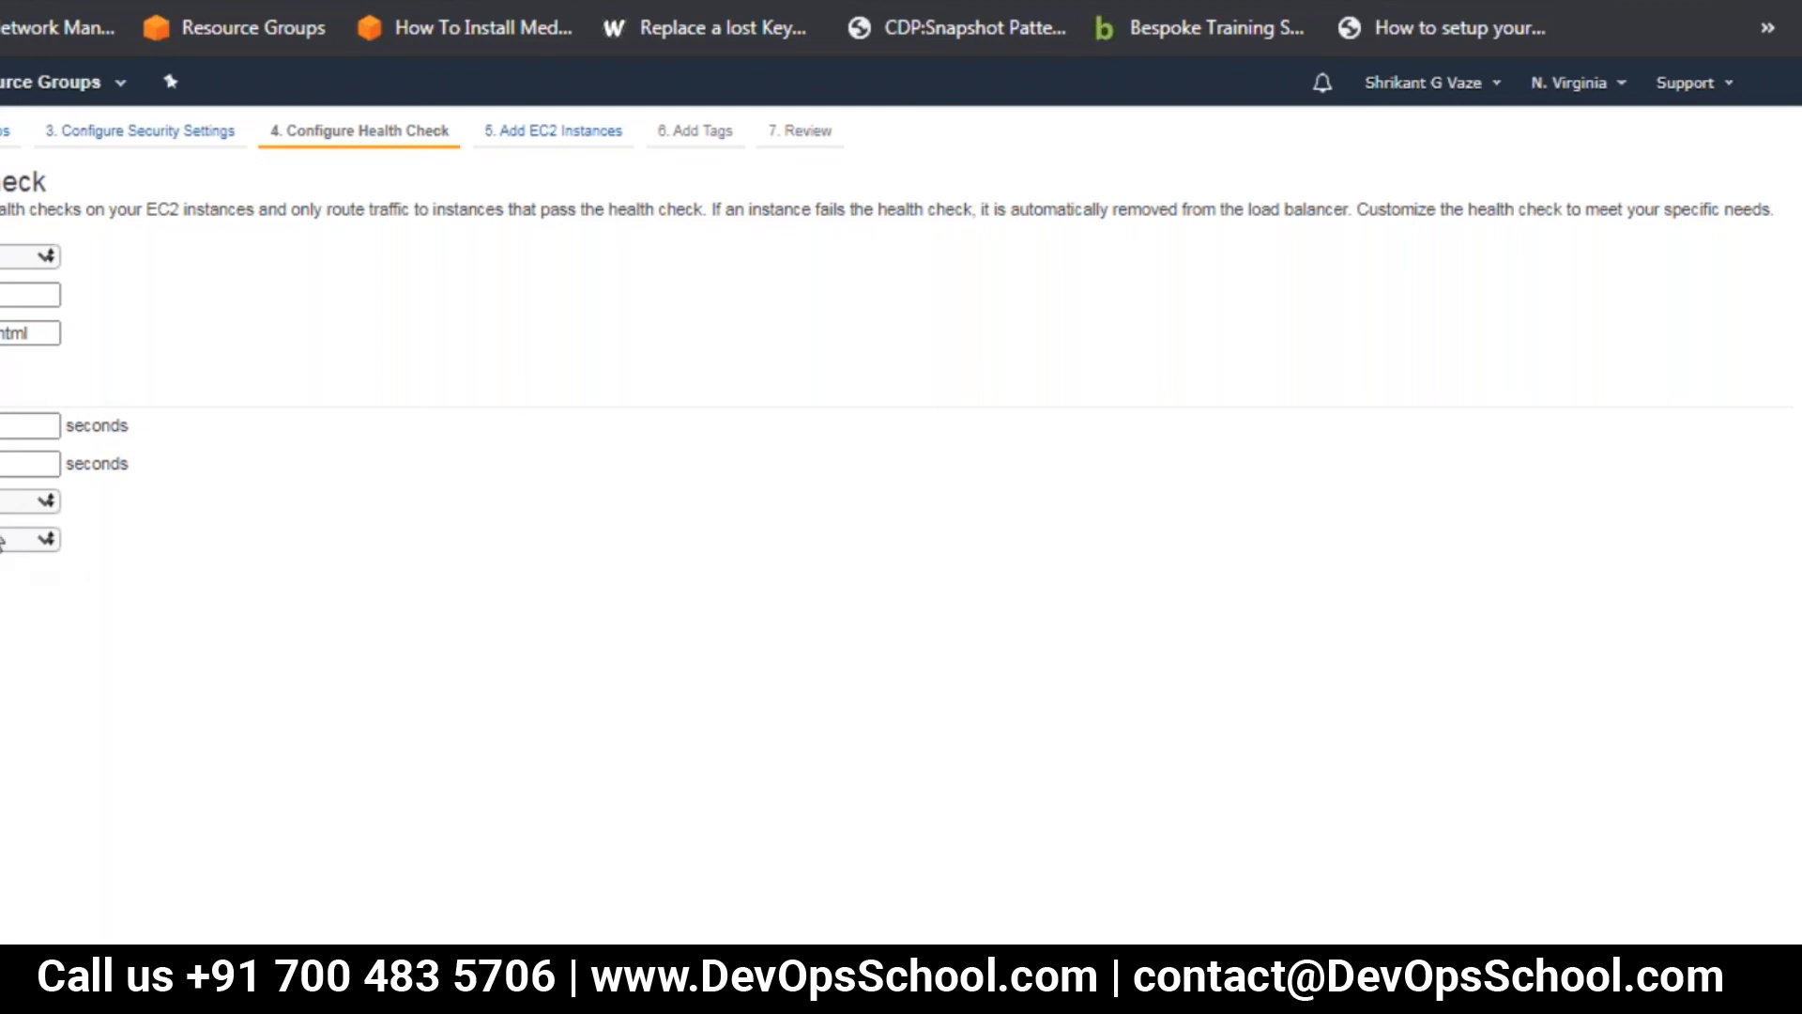
{"action": "left_click", "coordinate": [8, 463]}
{"action": "left_click", "coordinate": [522, 482]}
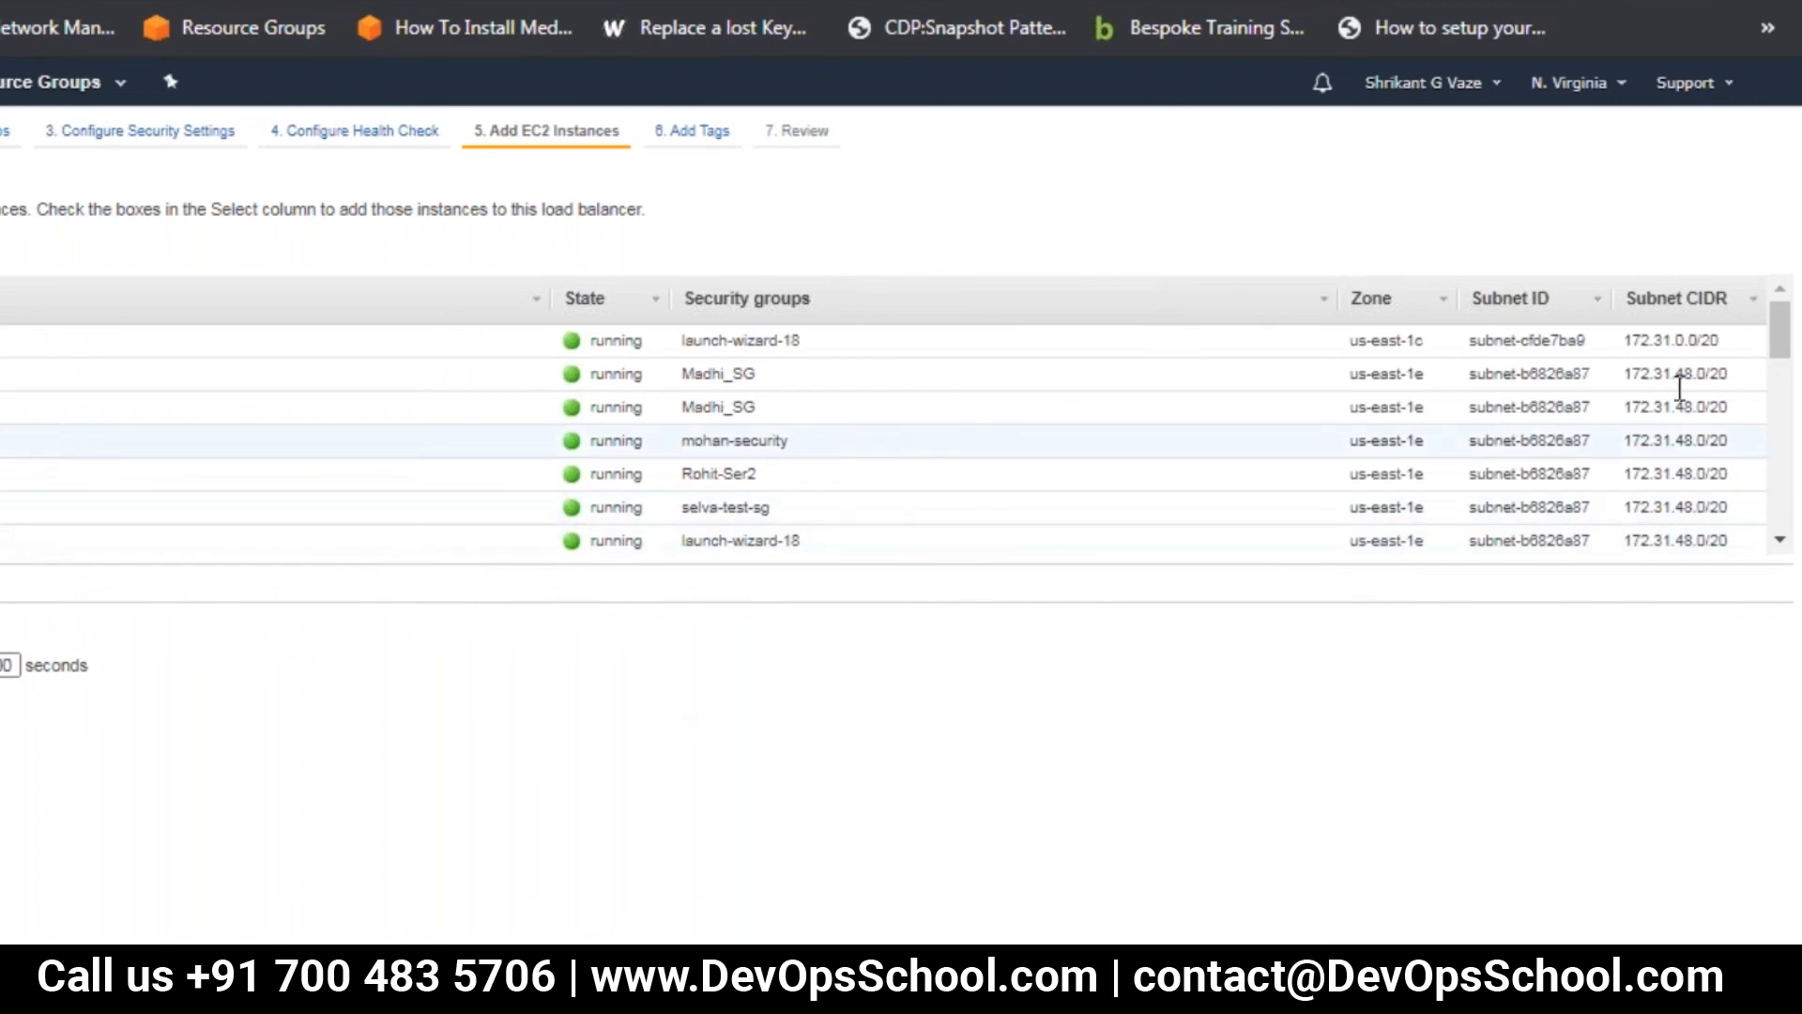
Add the us-east-1a instance with security group launch-wizard-17 to the load balancer
{"action": "left_click_drag", "start_coordinate": [1774, 321], "coordinate": [1781, 512]}
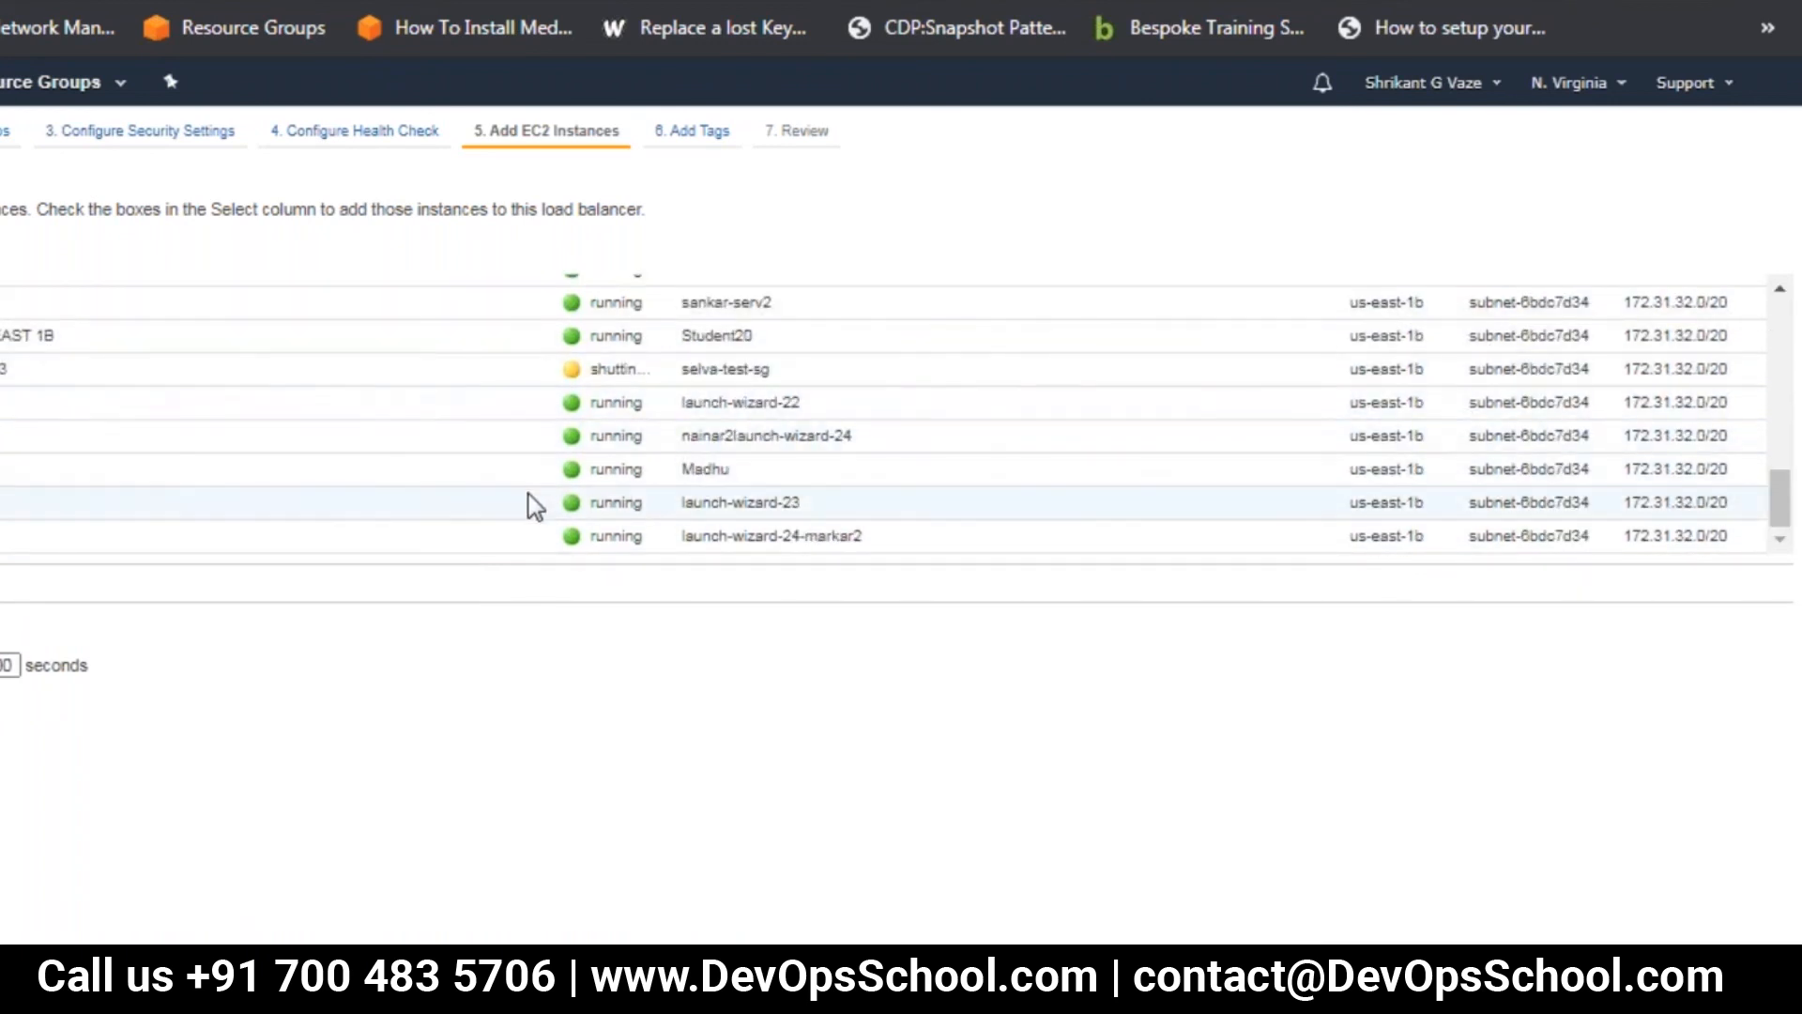
{"action": "scroll", "coordinate": [528, 493], "scroll_direction": "up", "scroll_amount": 5}
{"action": "scroll", "coordinate": [528, 493], "scroll_direction": "up", "scroll_amount": 3}
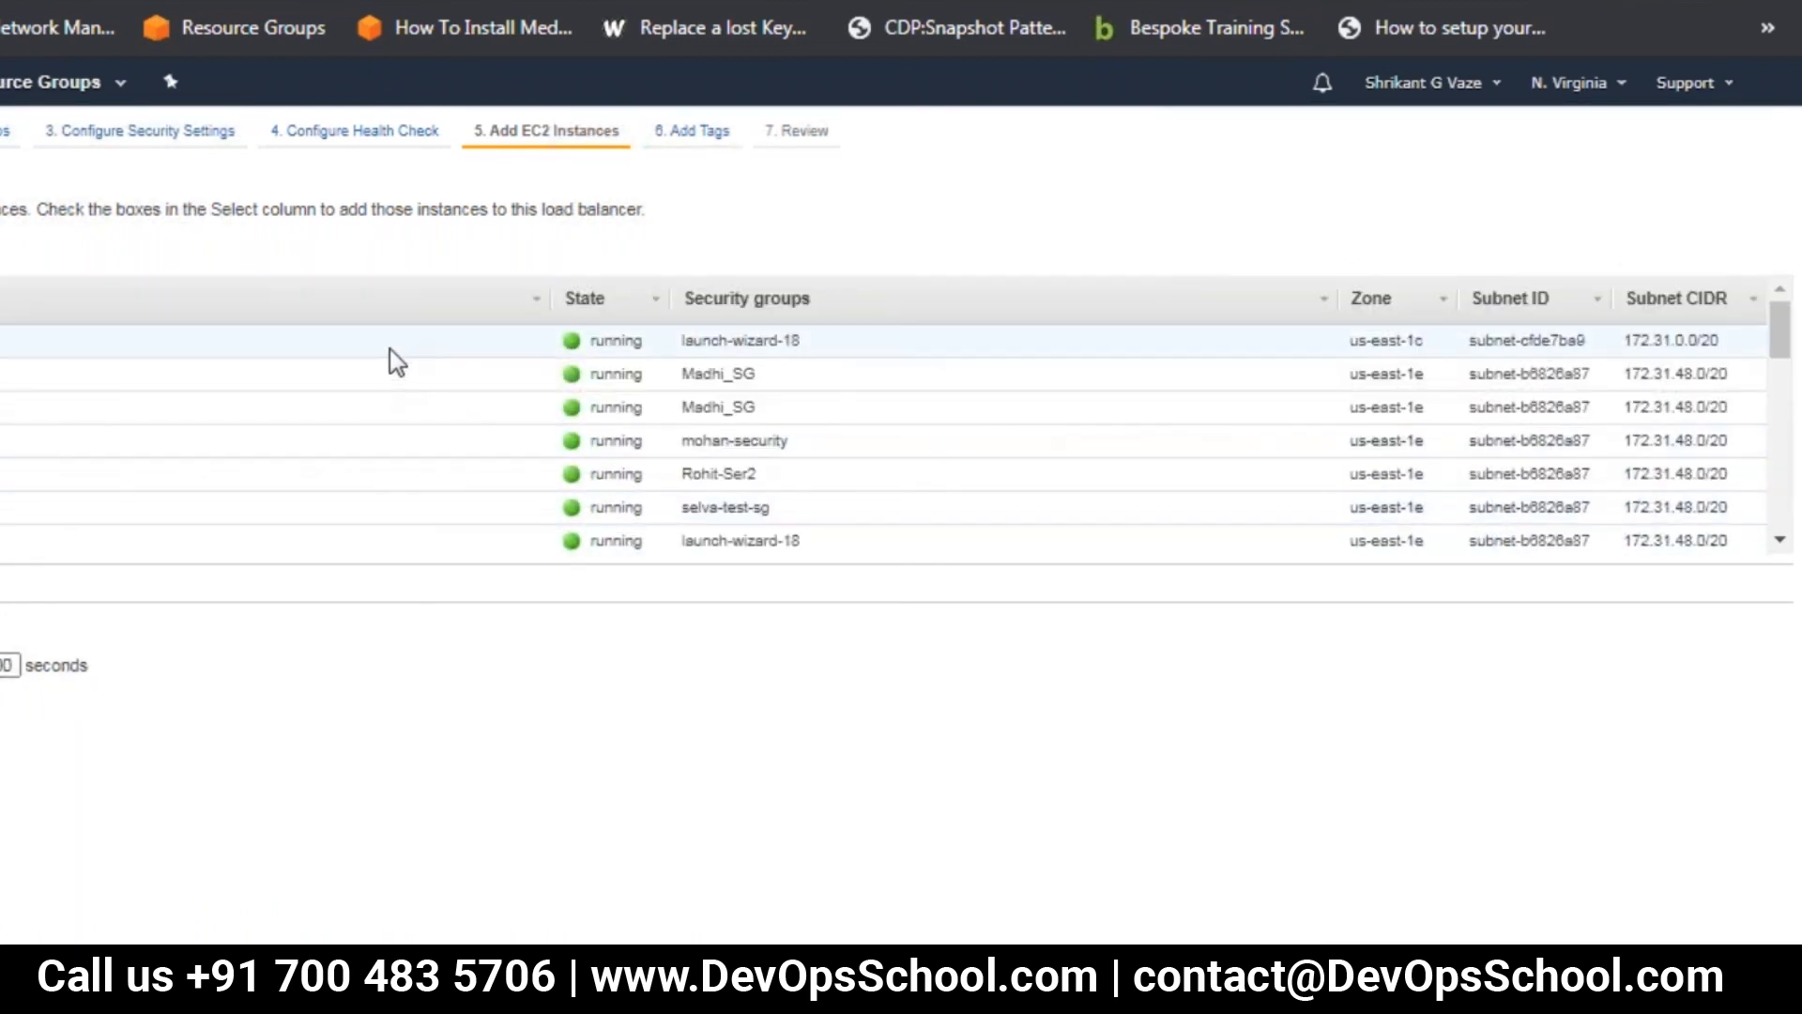
{"action": "scroll", "coordinate": [409, 413], "scroll_direction": "down", "scroll_amount": 3}
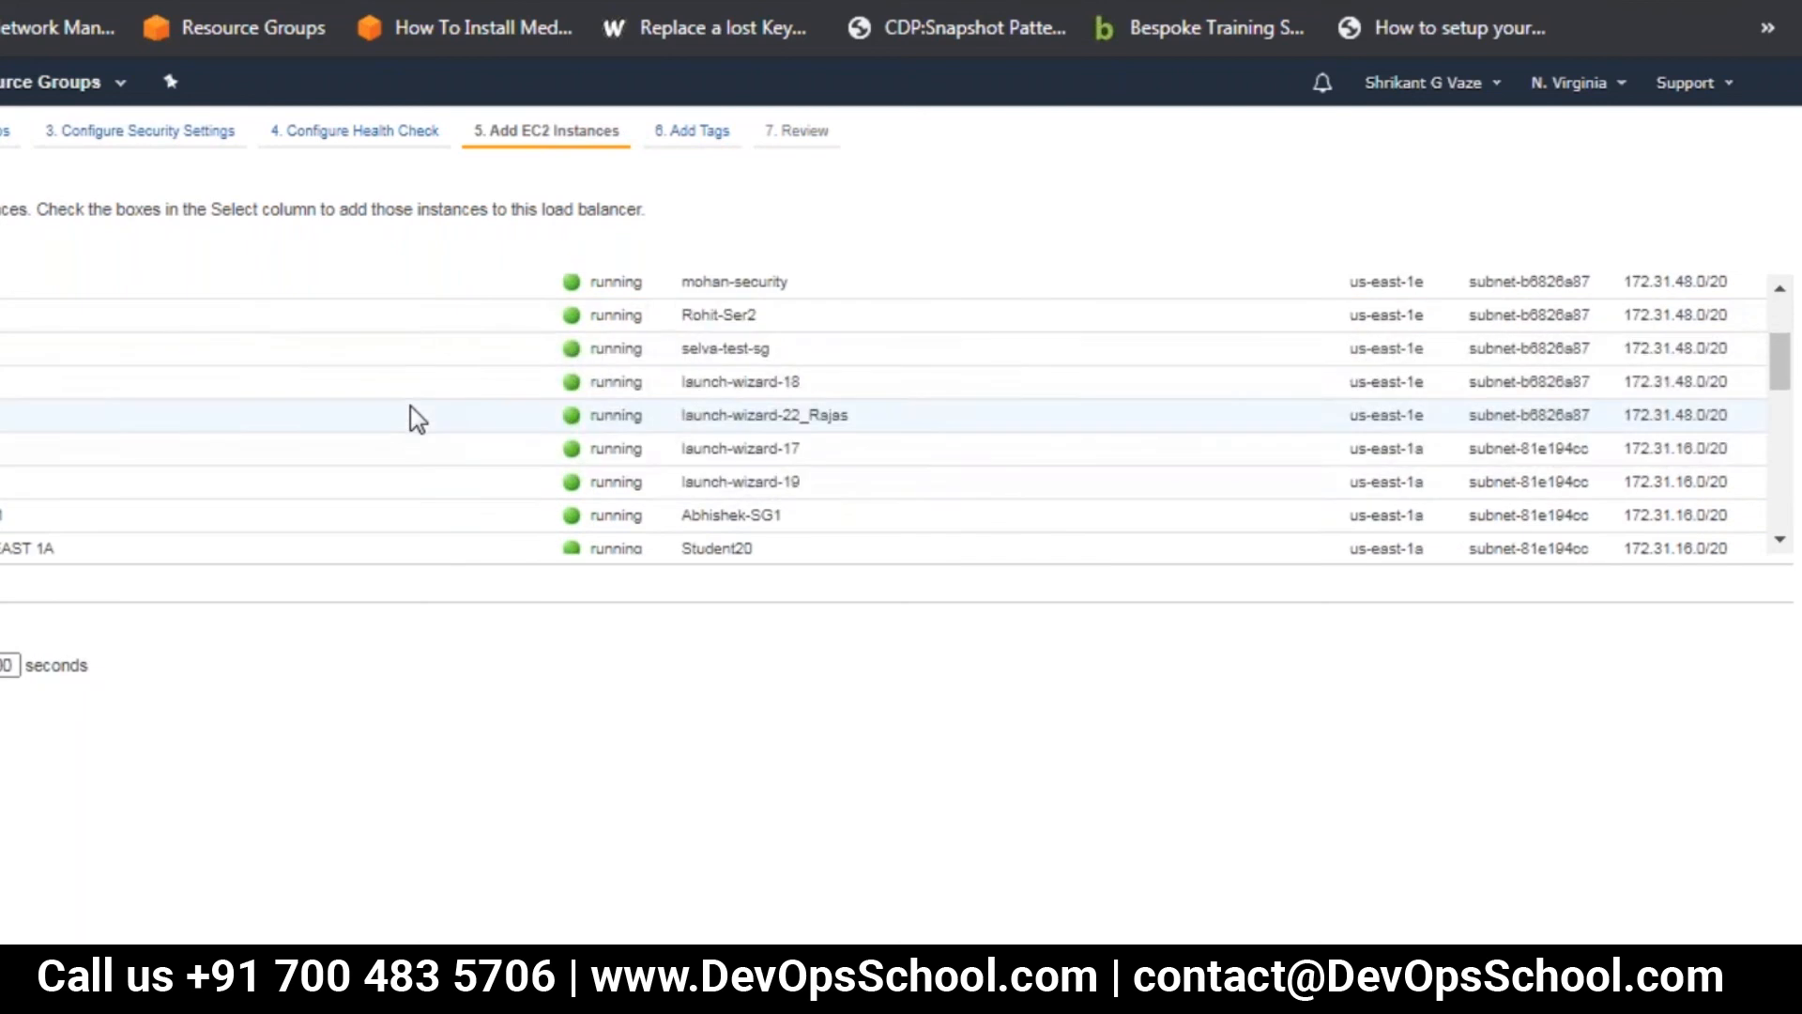
{"action": "left_click", "coordinate": [225, 484]}
Look through the EC2 instance list for the second server in us-east-1b
{"action": "scroll", "coordinate": [253, 521], "scroll_direction": "down", "scroll_amount": 5}
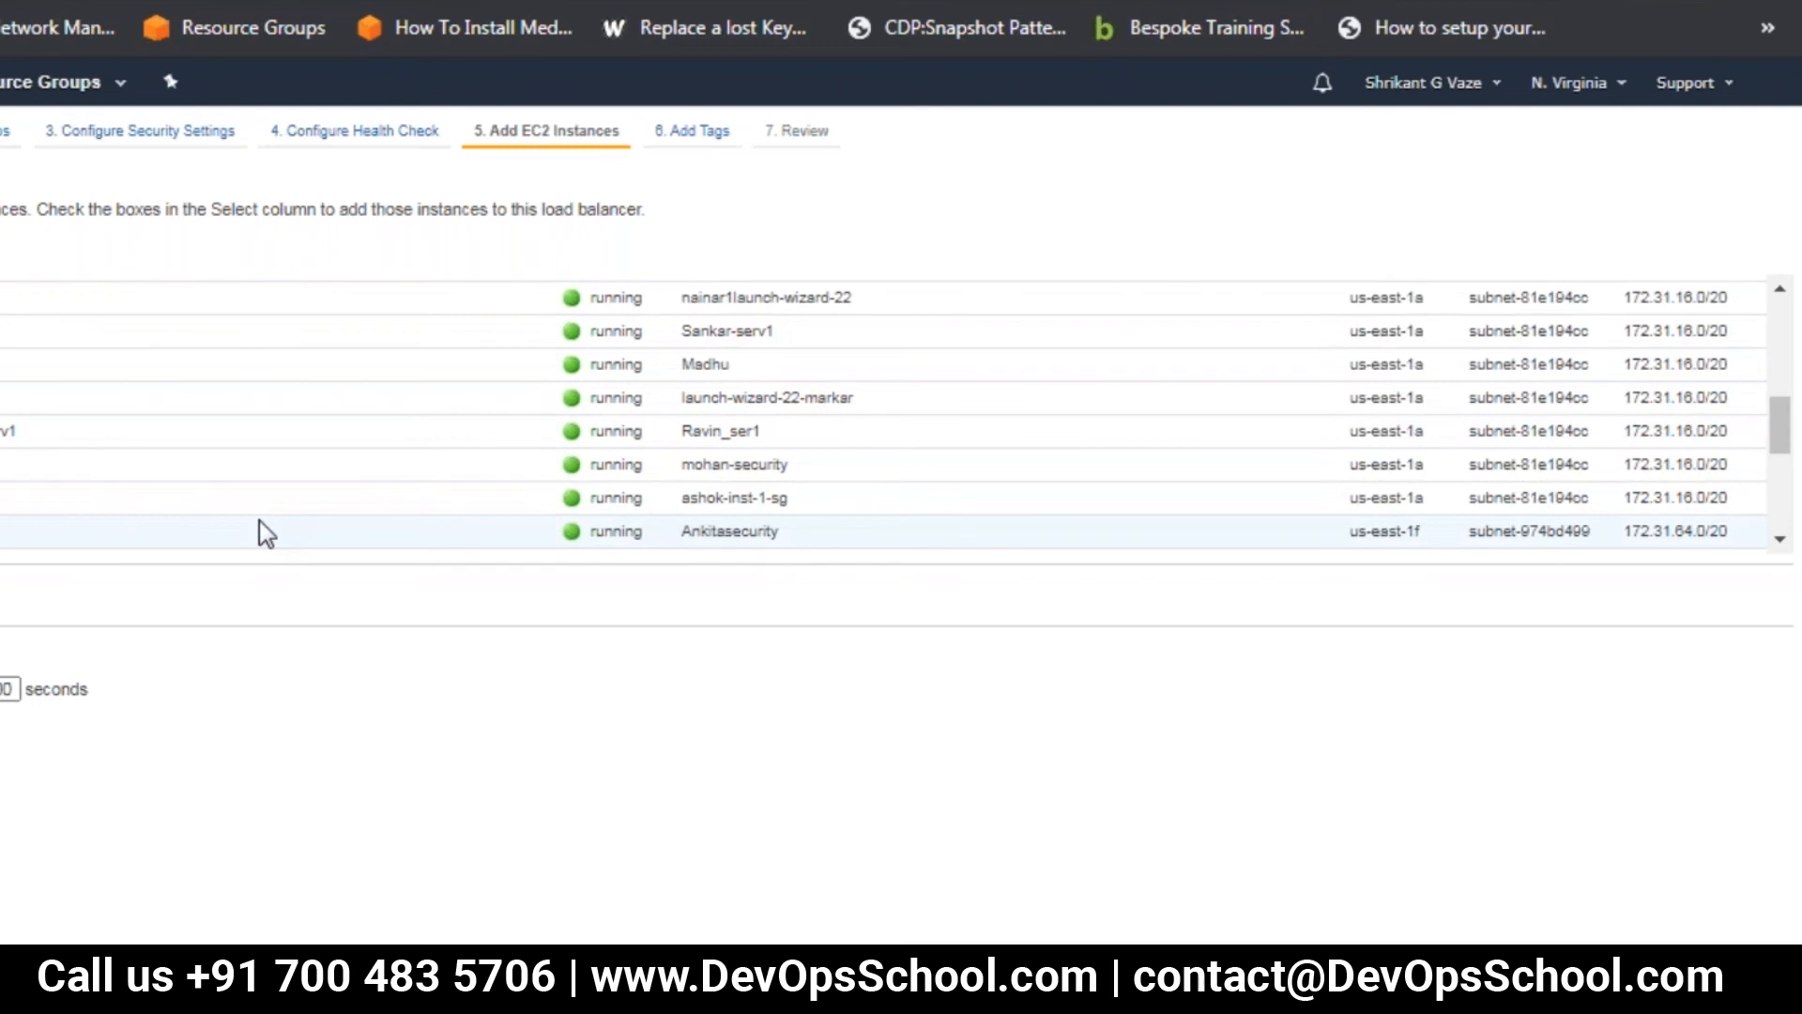
{"action": "scroll", "coordinate": [259, 520], "scroll_direction": "down", "scroll_amount": 5}
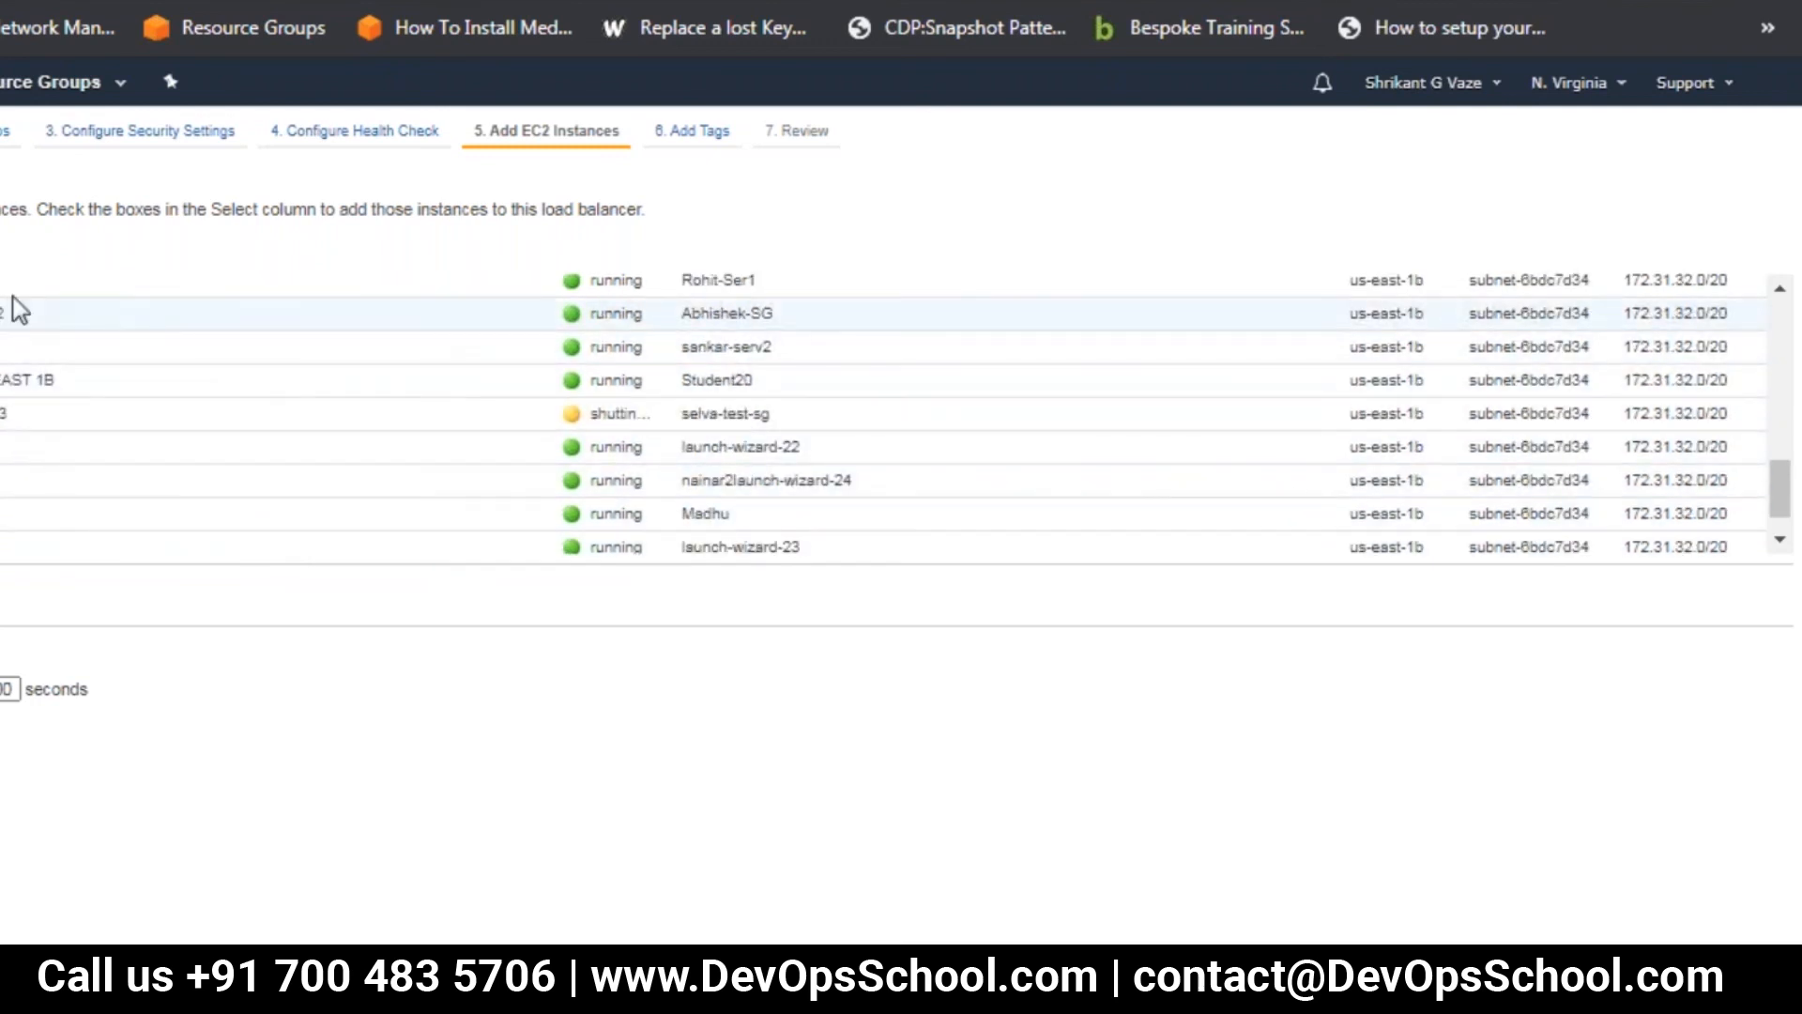
{"action": "scroll", "coordinate": [169, 526], "scroll_direction": "down", "scroll_amount": 2}
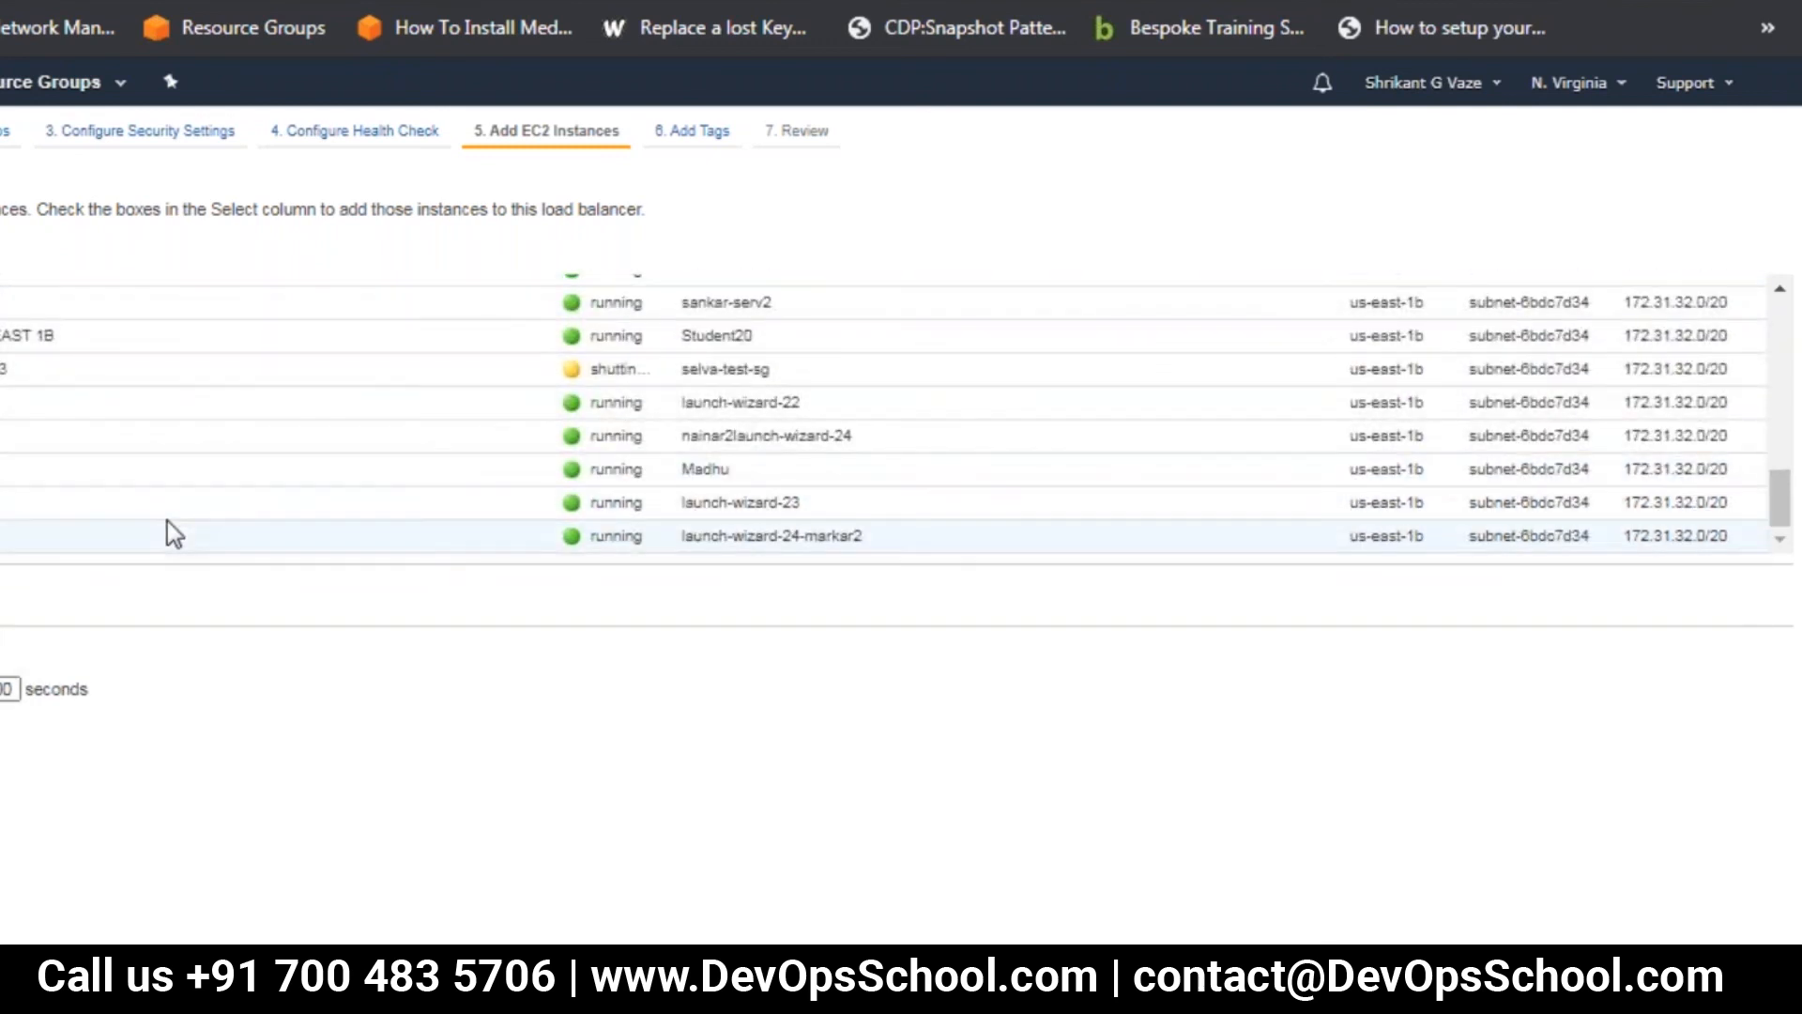
{"action": "scroll", "coordinate": [169, 526], "scroll_direction": "up", "scroll_amount": 3}
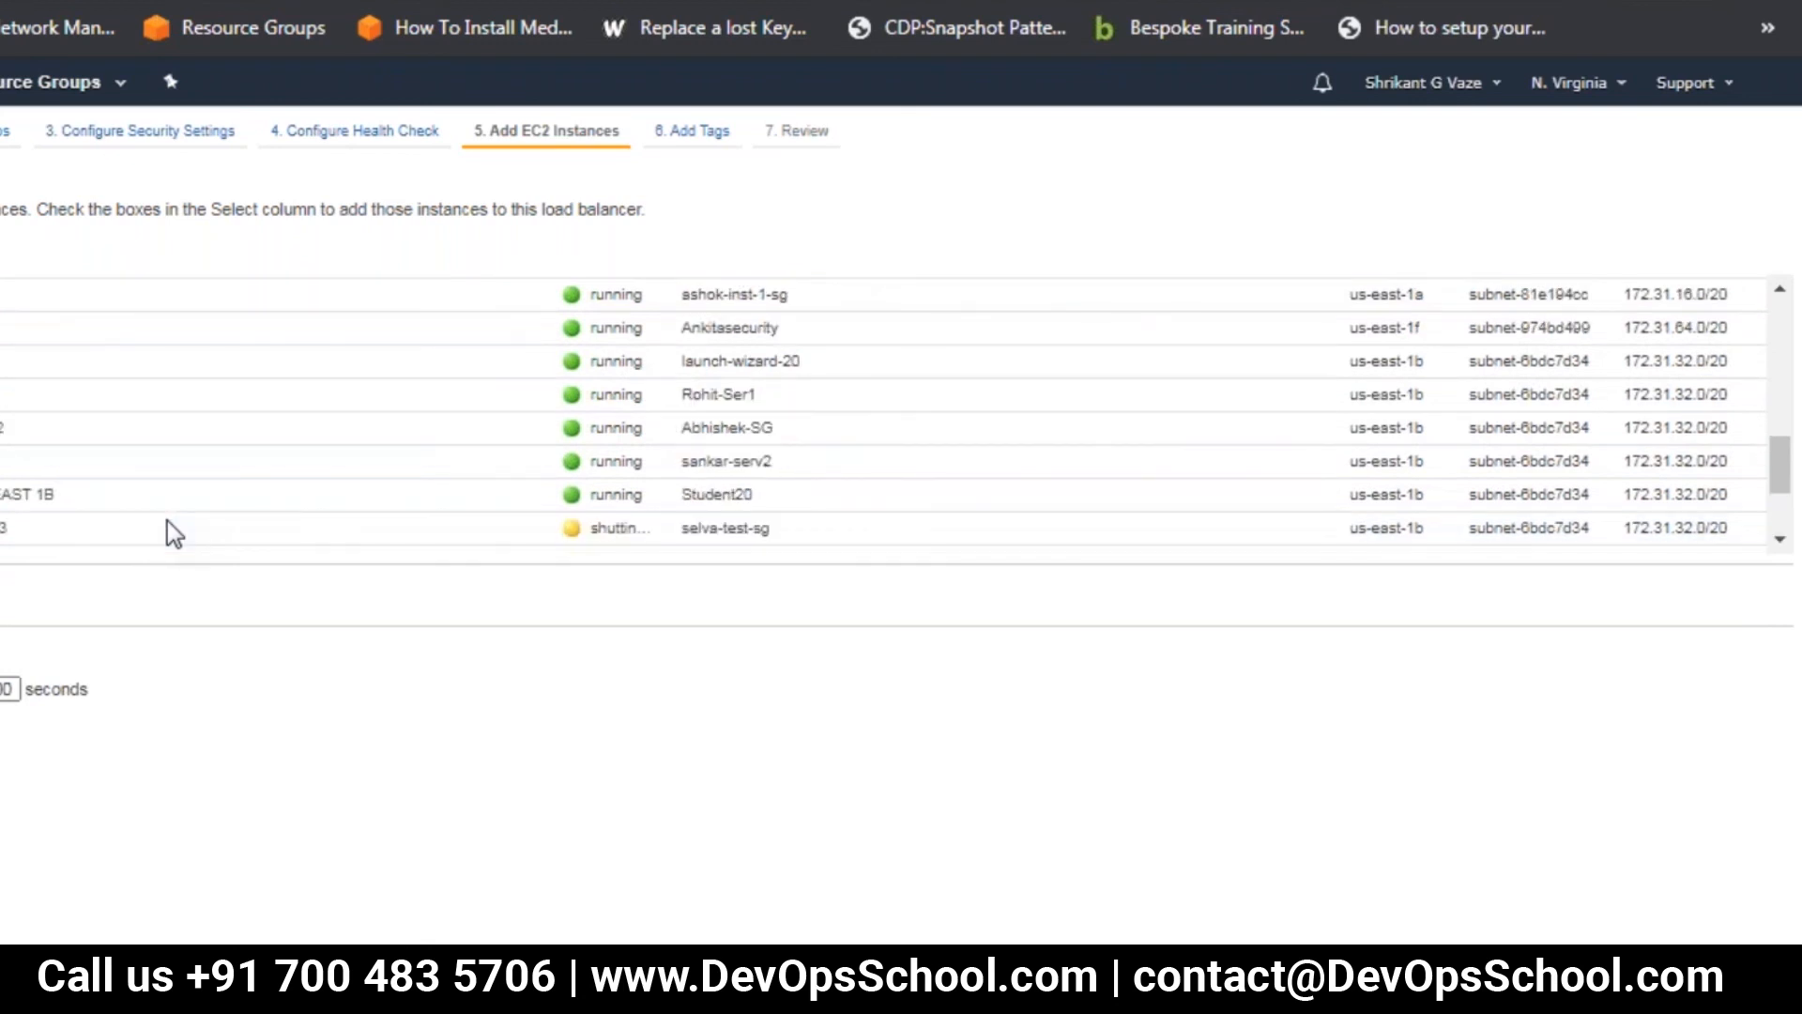
{"action": "scroll", "coordinate": [167, 522], "scroll_direction": "up", "scroll_amount": 5}
{"action": "scroll", "coordinate": [167, 531], "scroll_direction": "up", "scroll_amount": 3}
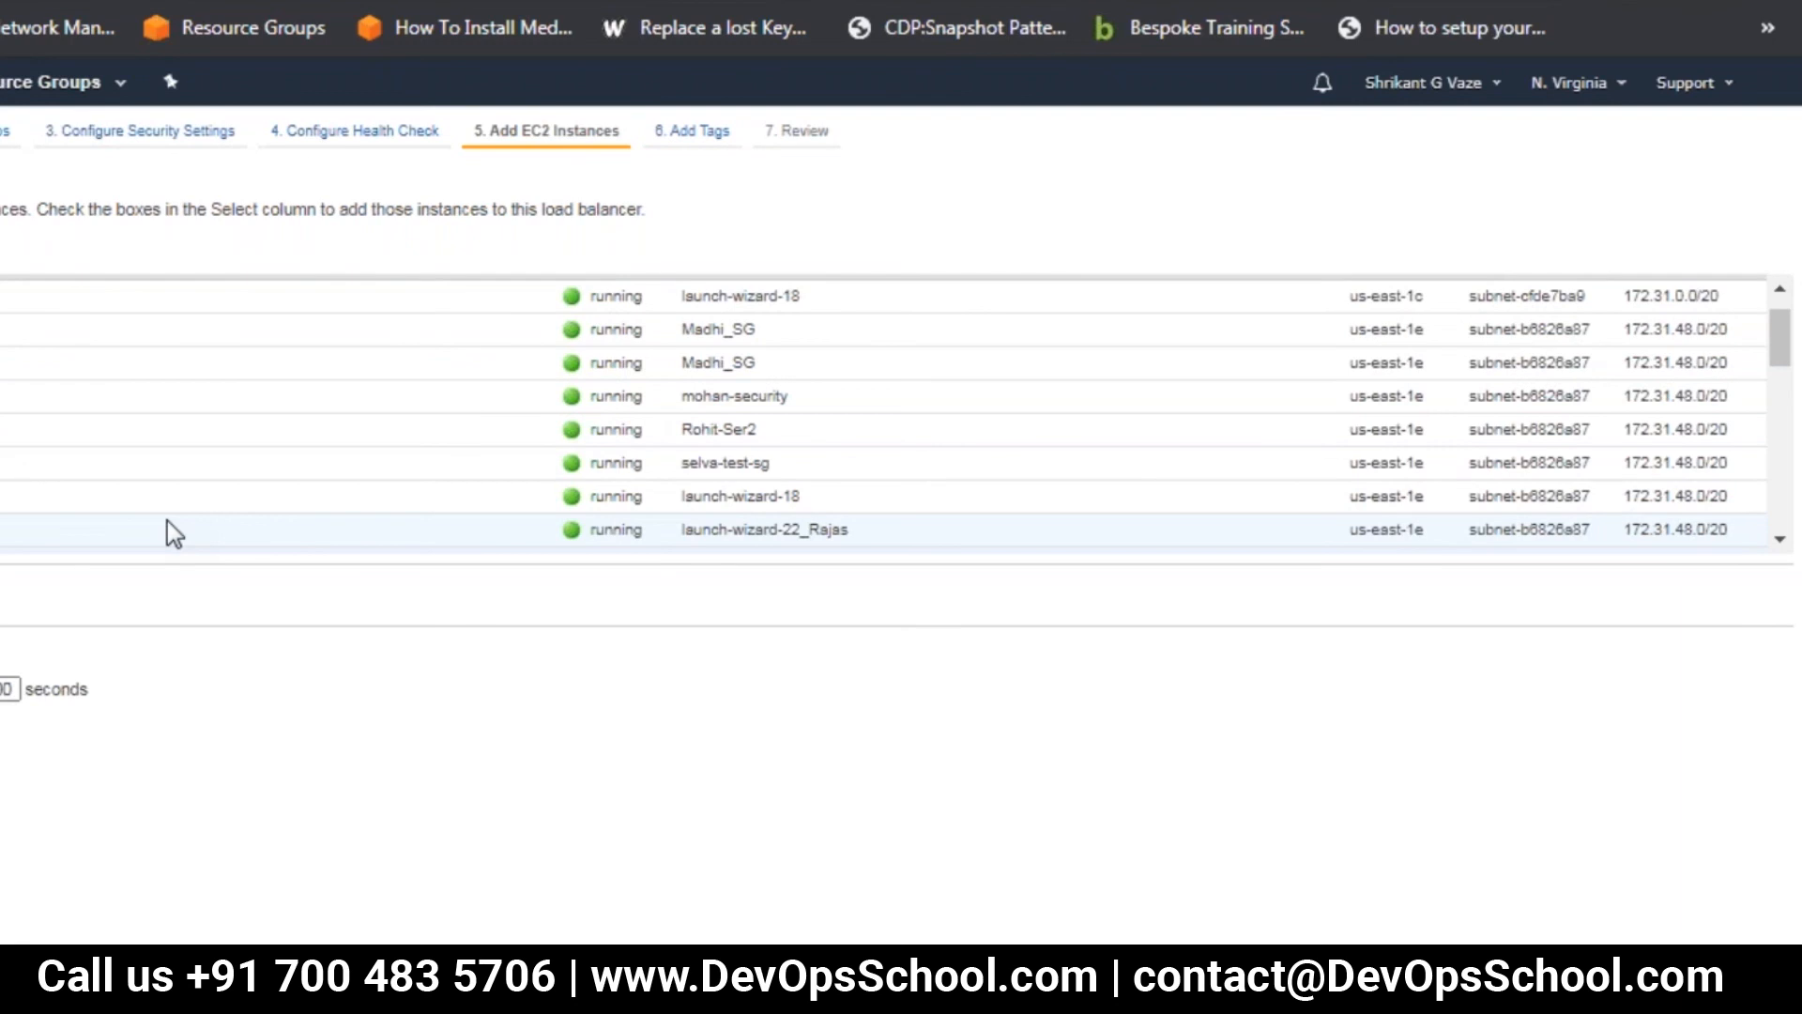
{"action": "scroll", "coordinate": [167, 521], "scroll_direction": "up", "scroll_amount": 1}
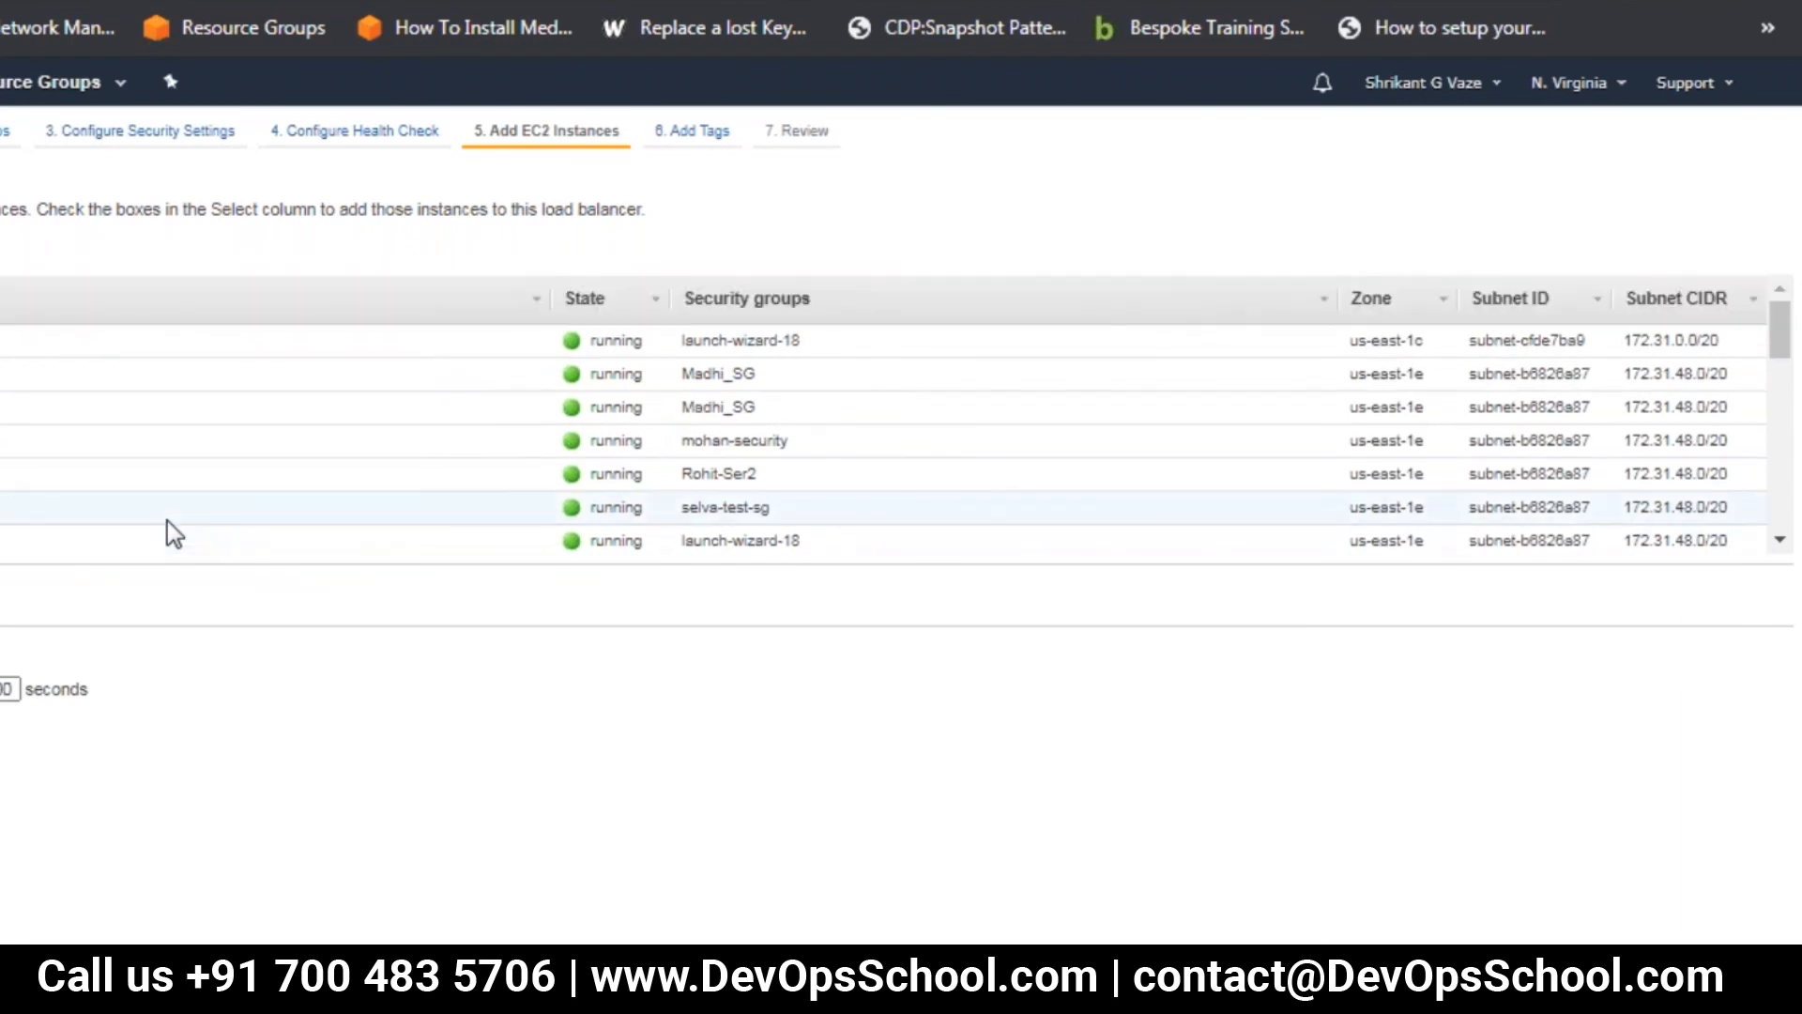
{"action": "scroll", "coordinate": [167, 521], "scroll_direction": "down", "scroll_amount": 4}
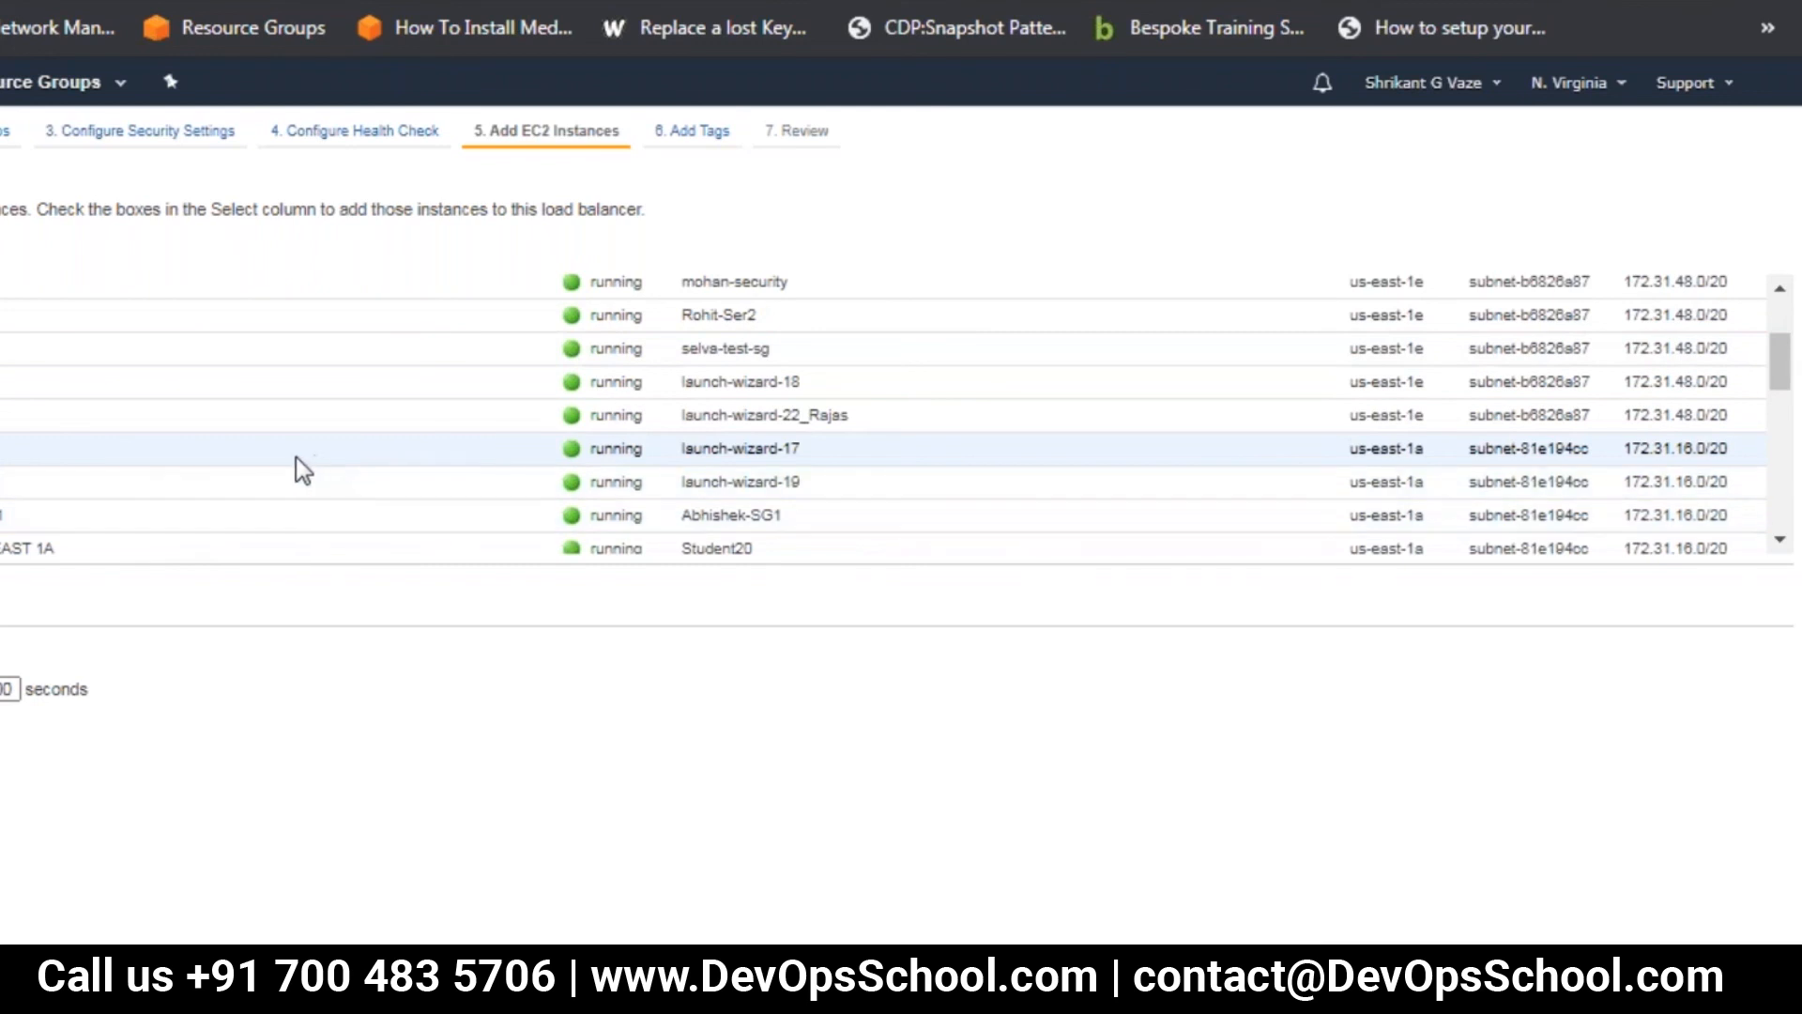
{"action": "scroll", "coordinate": [335, 449], "scroll_direction": "up", "scroll_amount": 4}
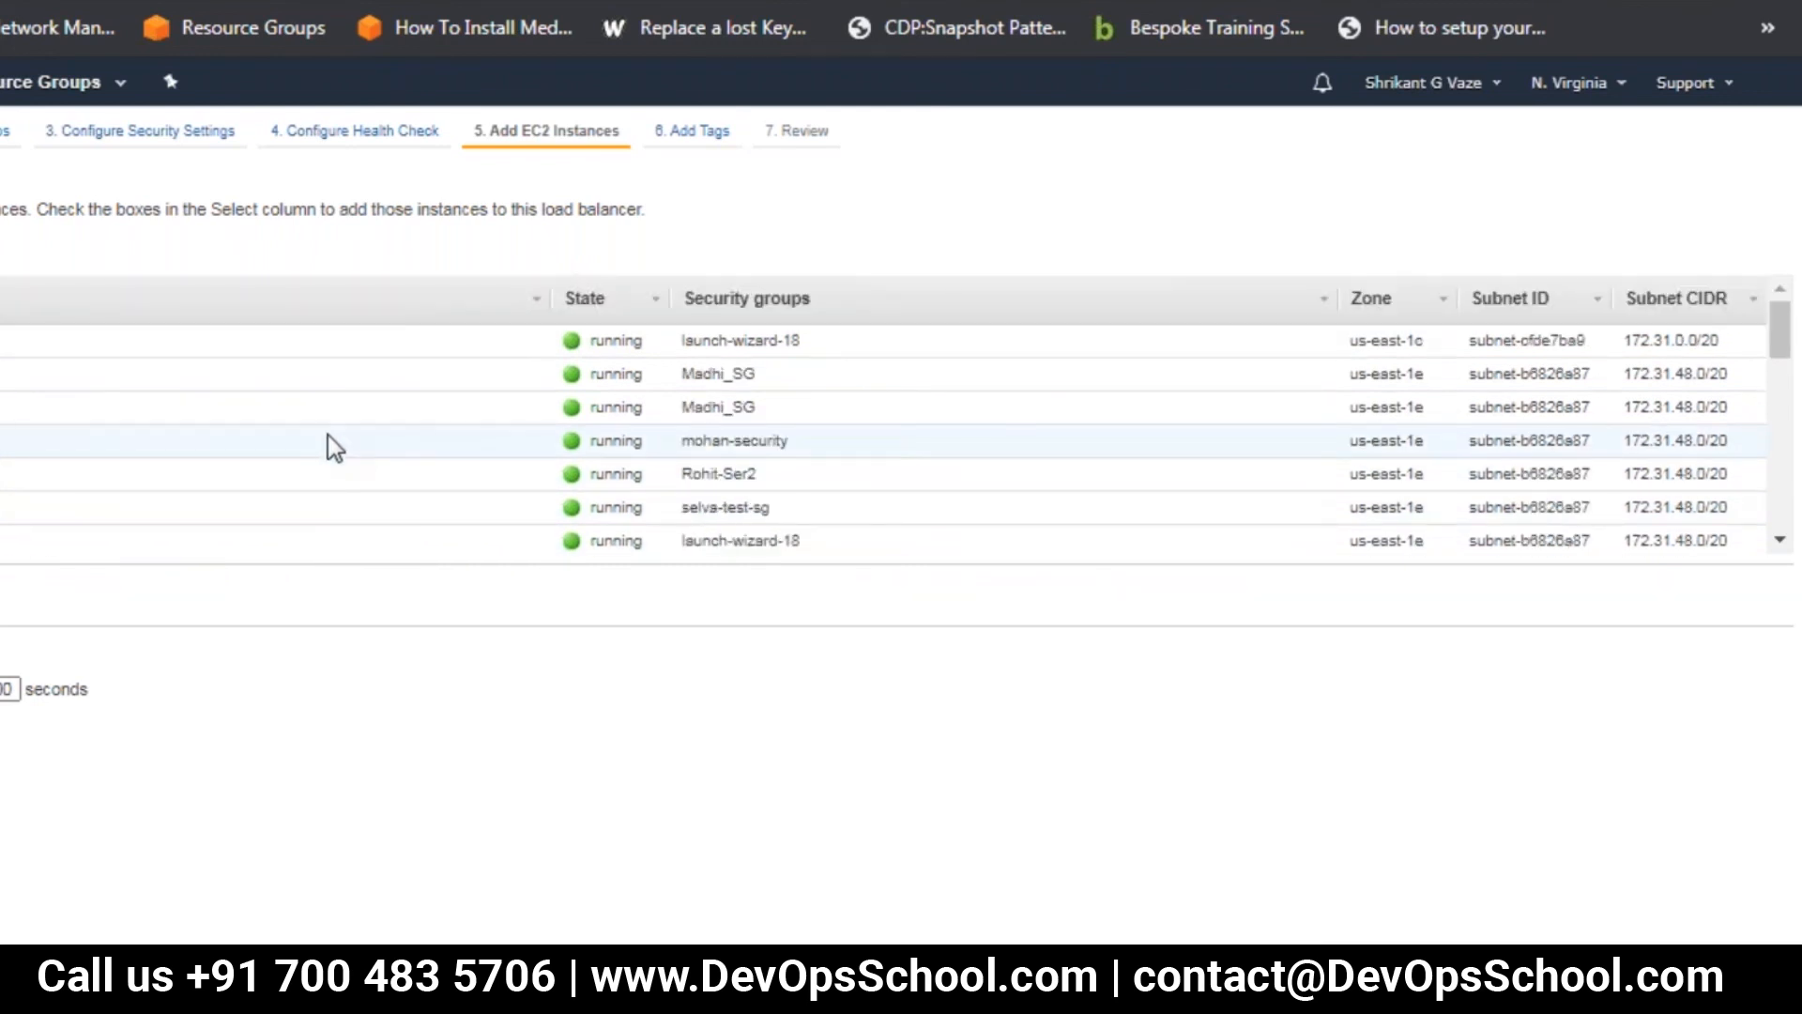
{"action": "scroll", "coordinate": [329, 437], "scroll_direction": "down", "scroll_amount": 4}
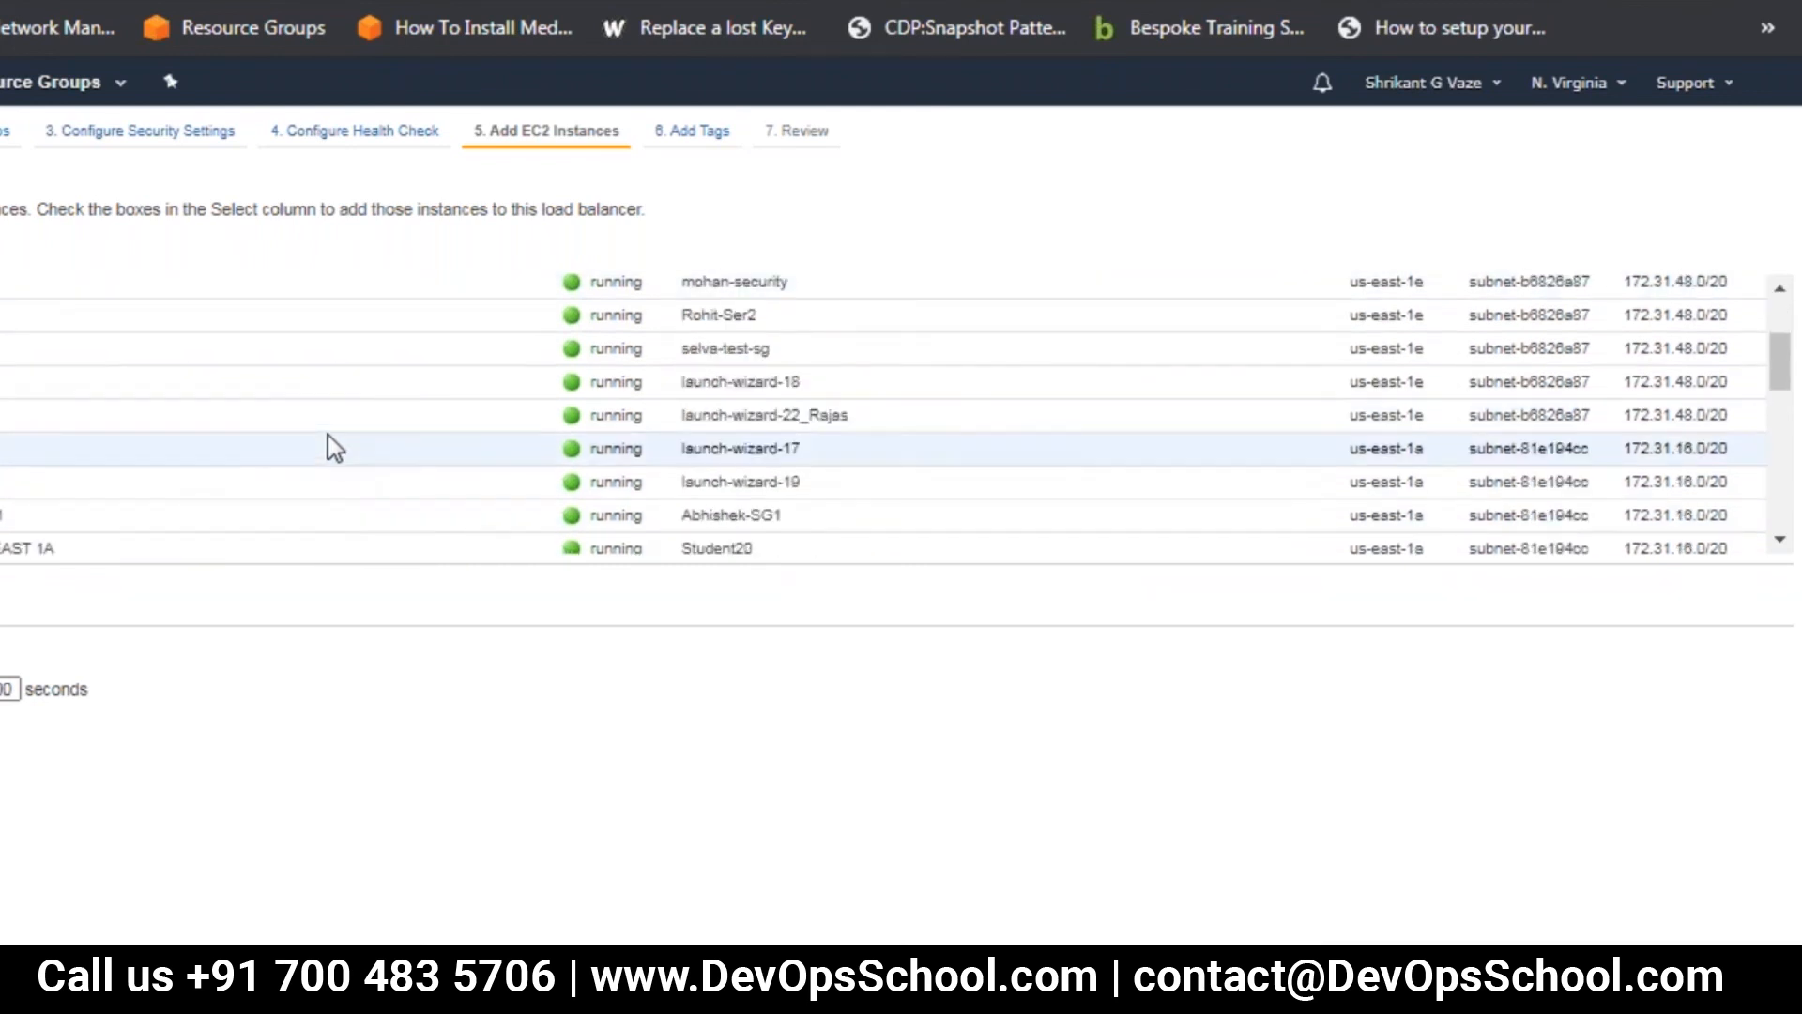
{"action": "scroll", "coordinate": [329, 441], "scroll_direction": "down", "scroll_amount": 8}
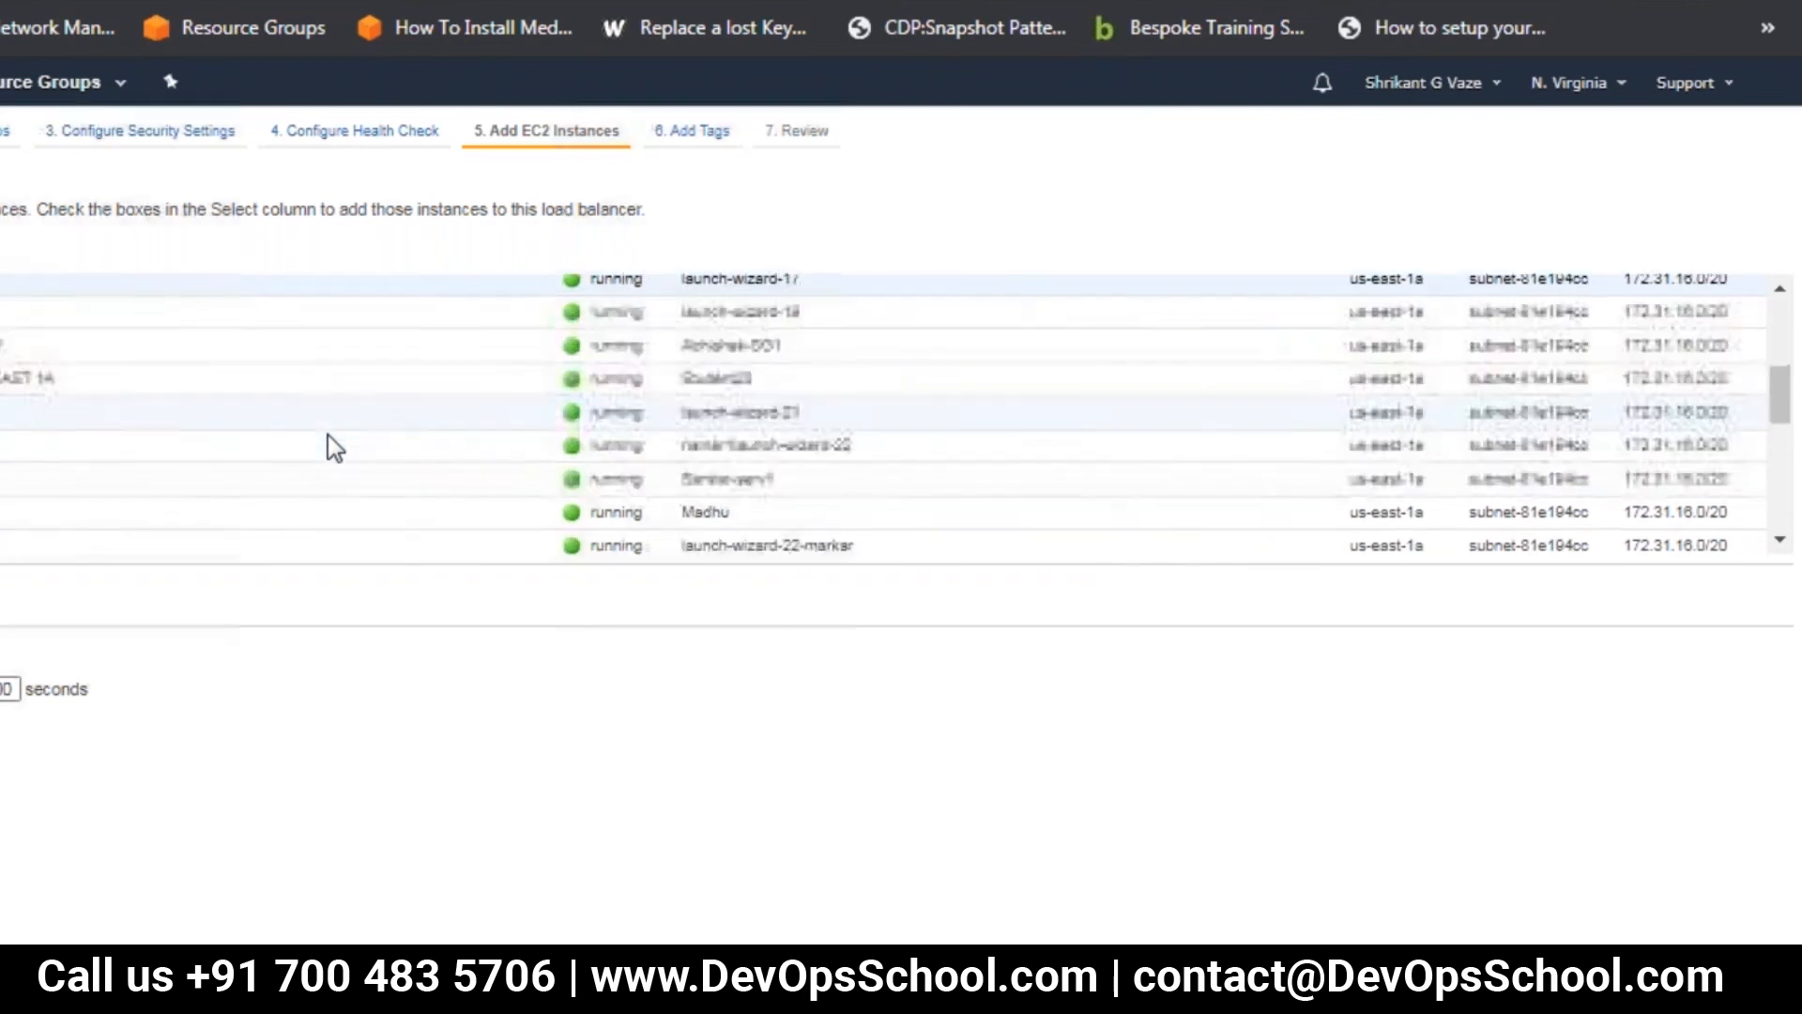
{"action": "scroll", "coordinate": [329, 435], "scroll_direction": "down", "scroll_amount": 2}
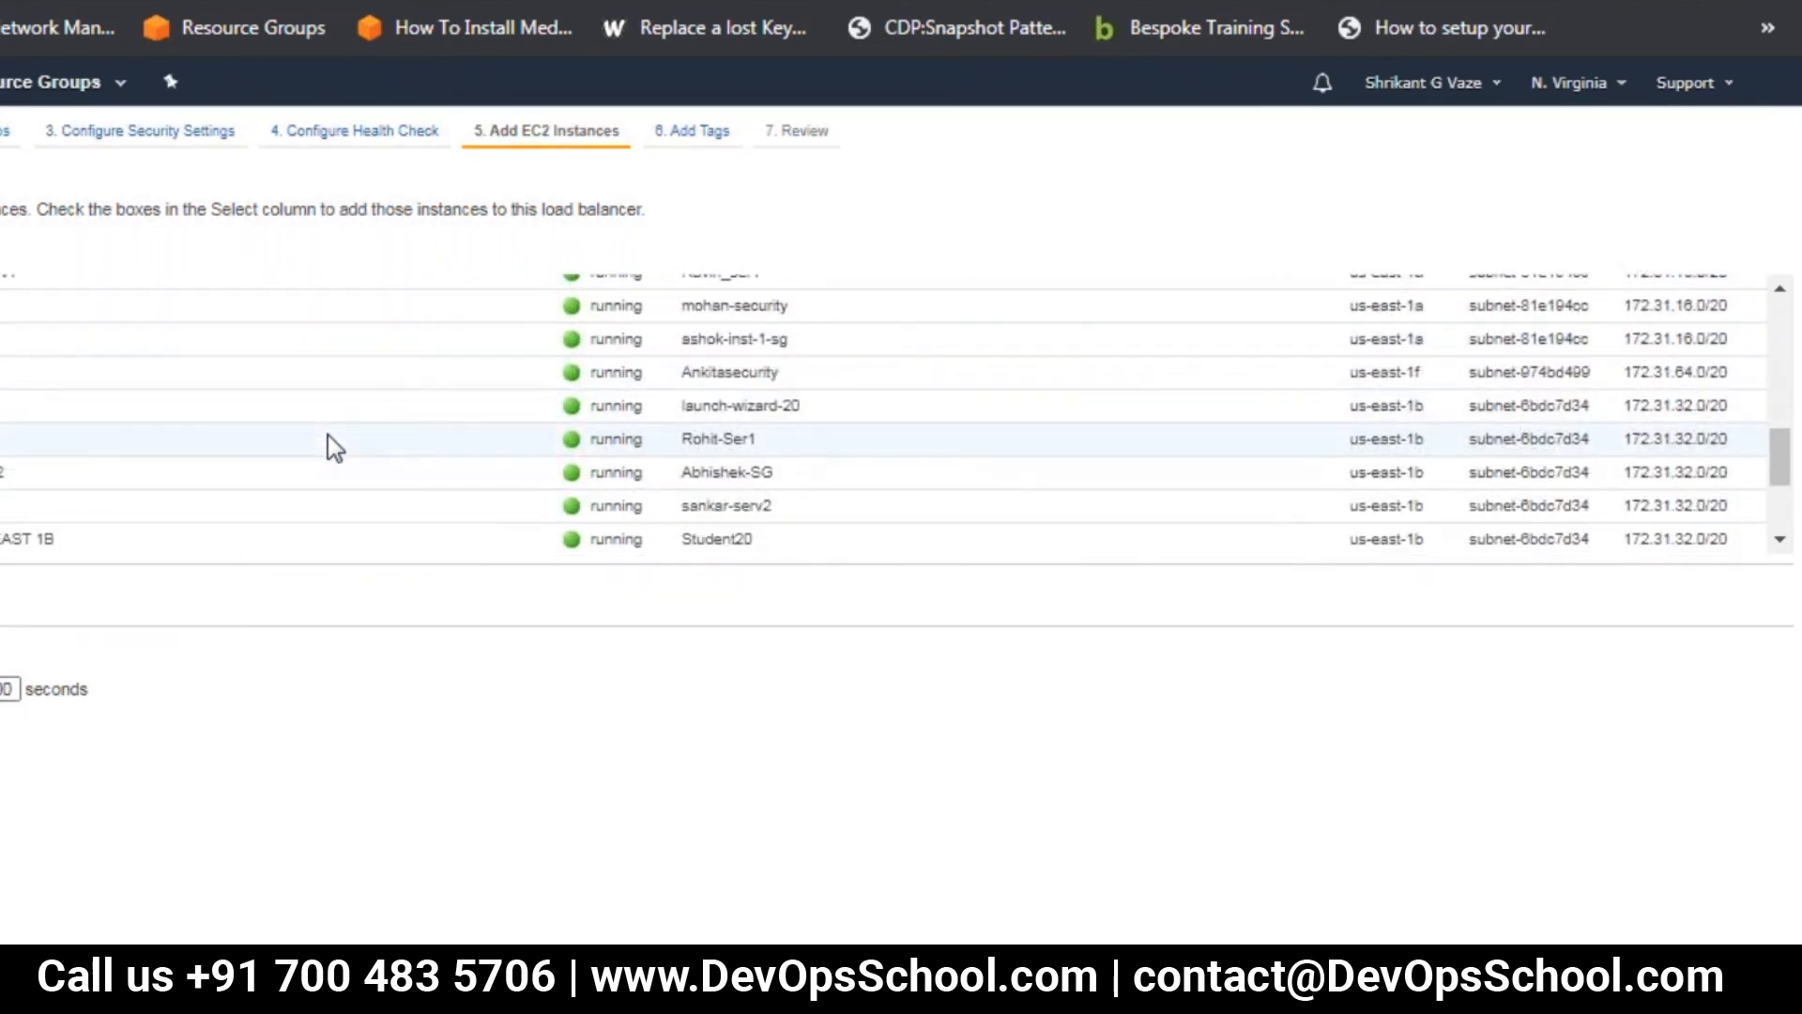
{"action": "scroll", "coordinate": [328, 435], "scroll_direction": "down", "scroll_amount": 2}
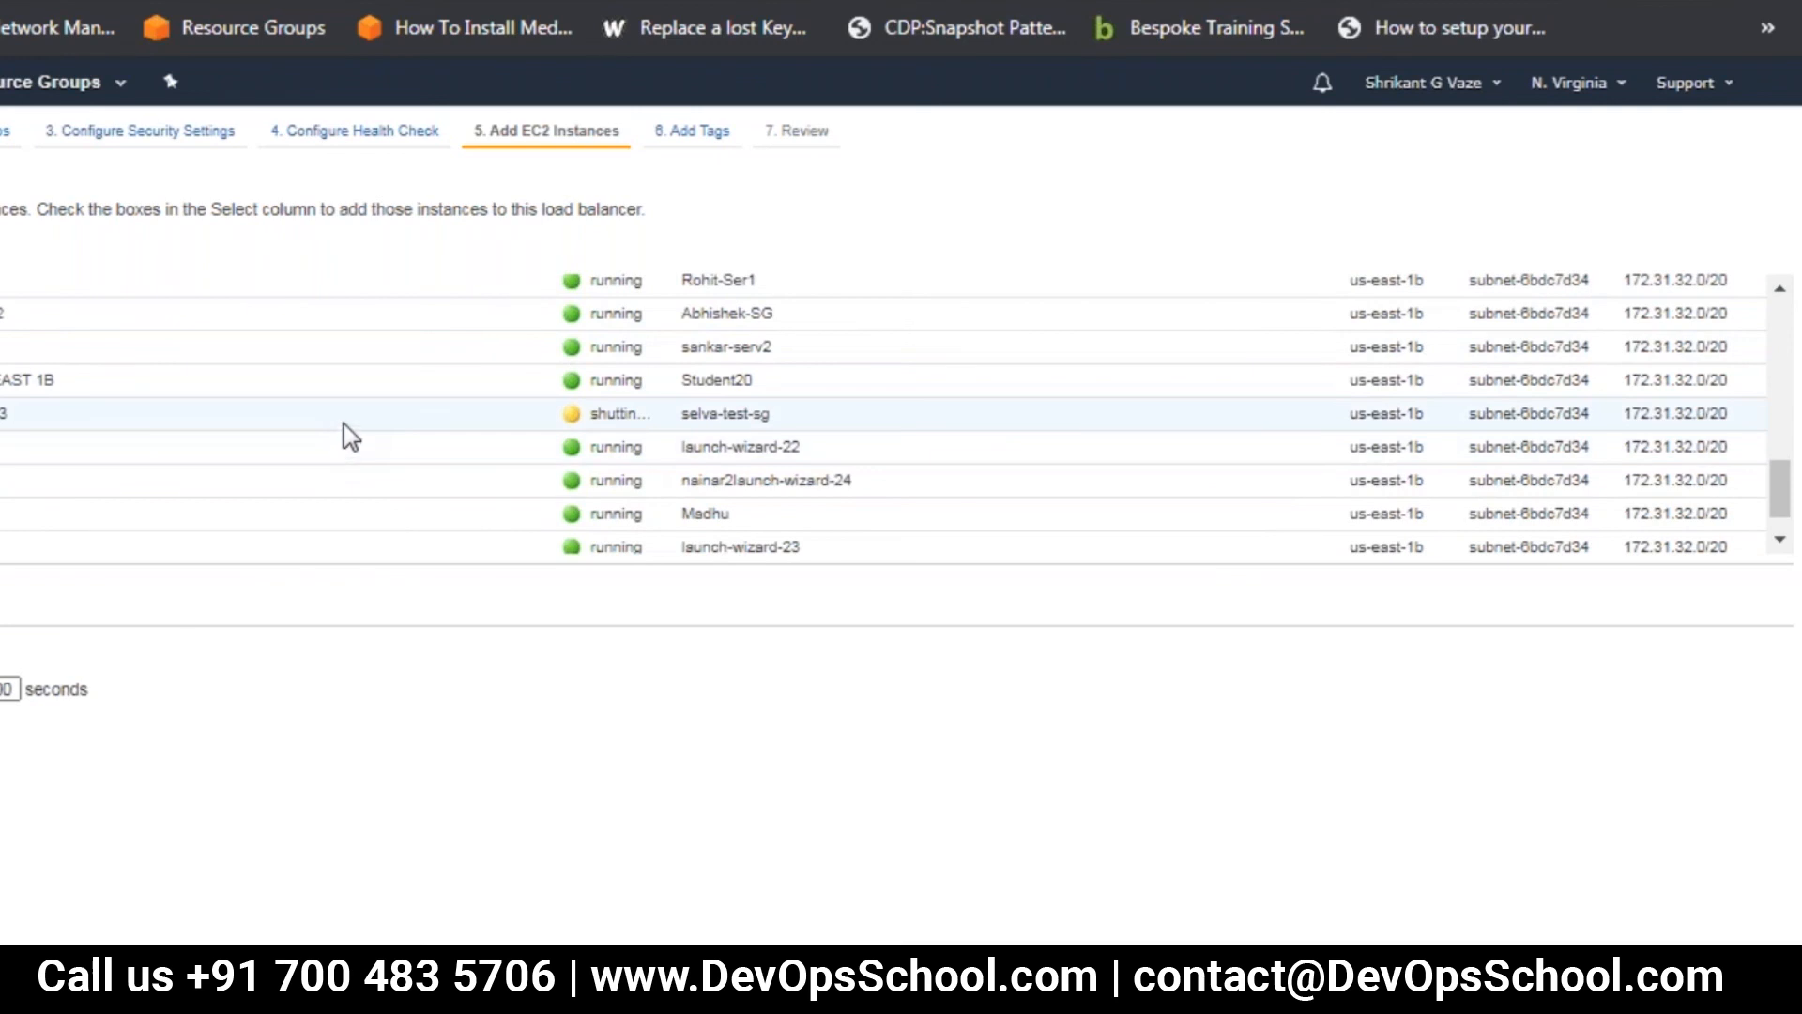
Search the page for the owner's first name and add the us-east-1b instance with security group launch-wizard-20
{"action": "key", "text": "ctrl+f"}
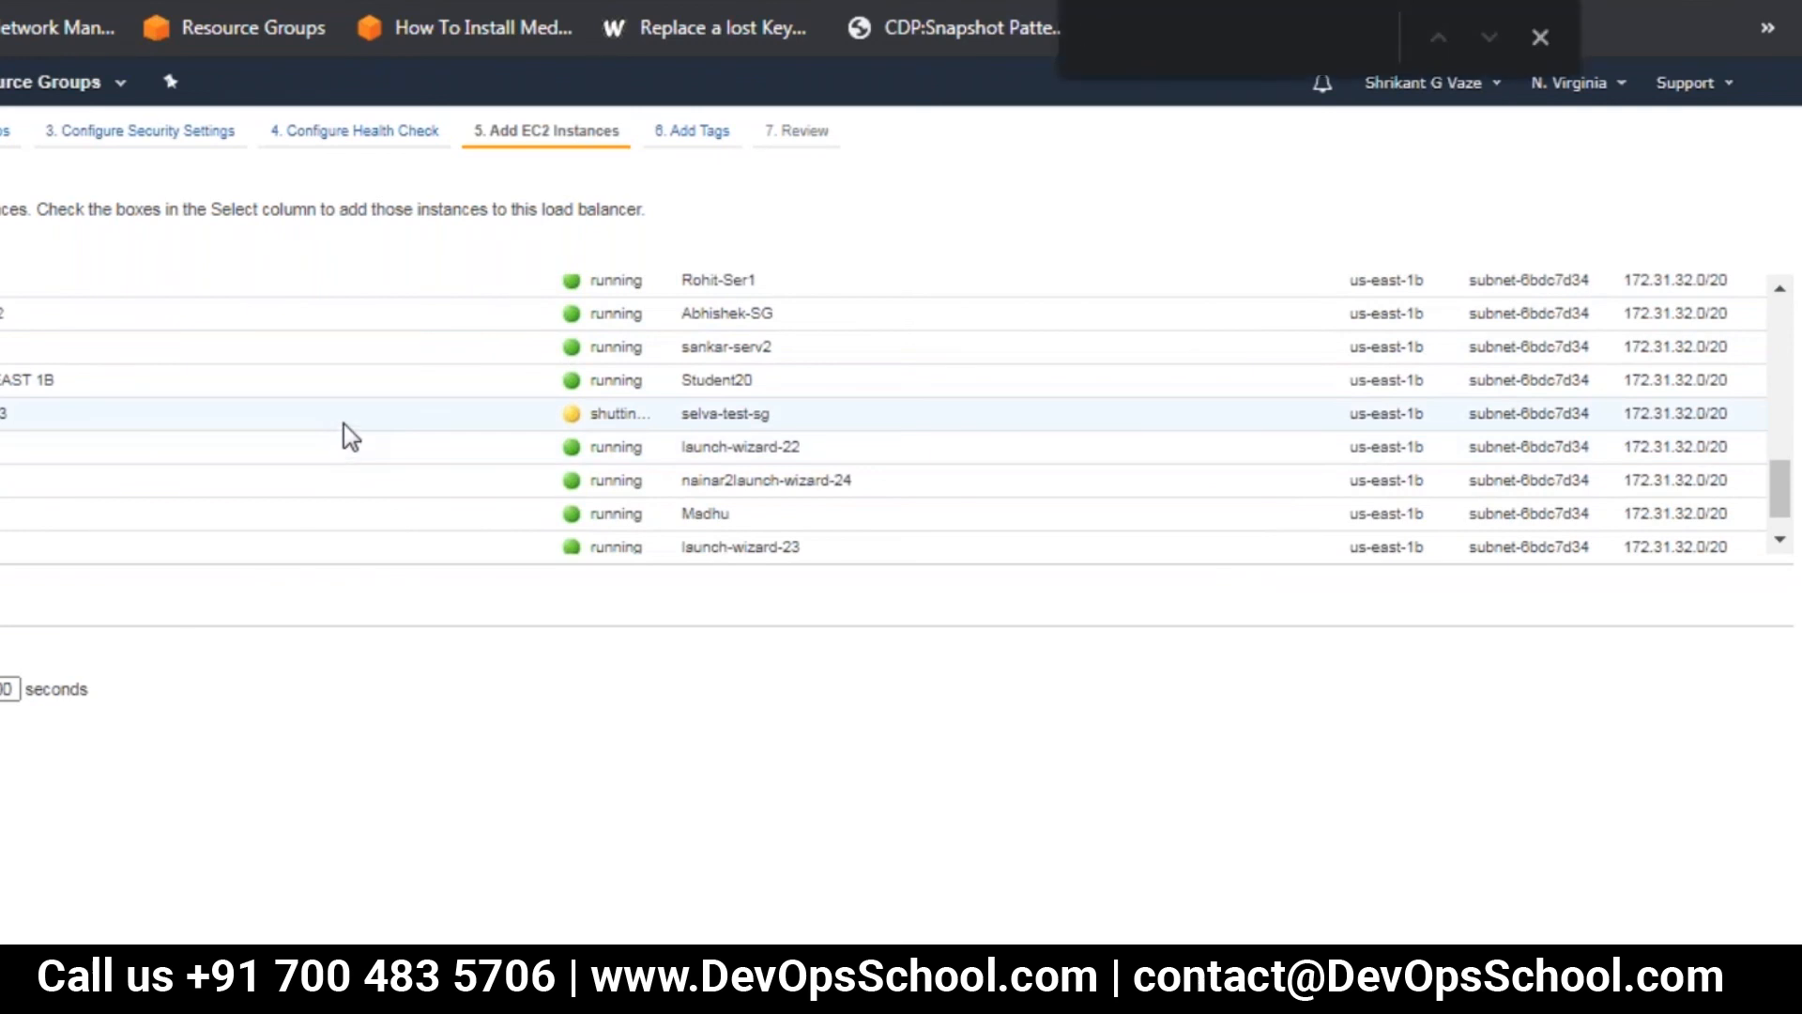
{"action": "type", "text": "shrikant"}
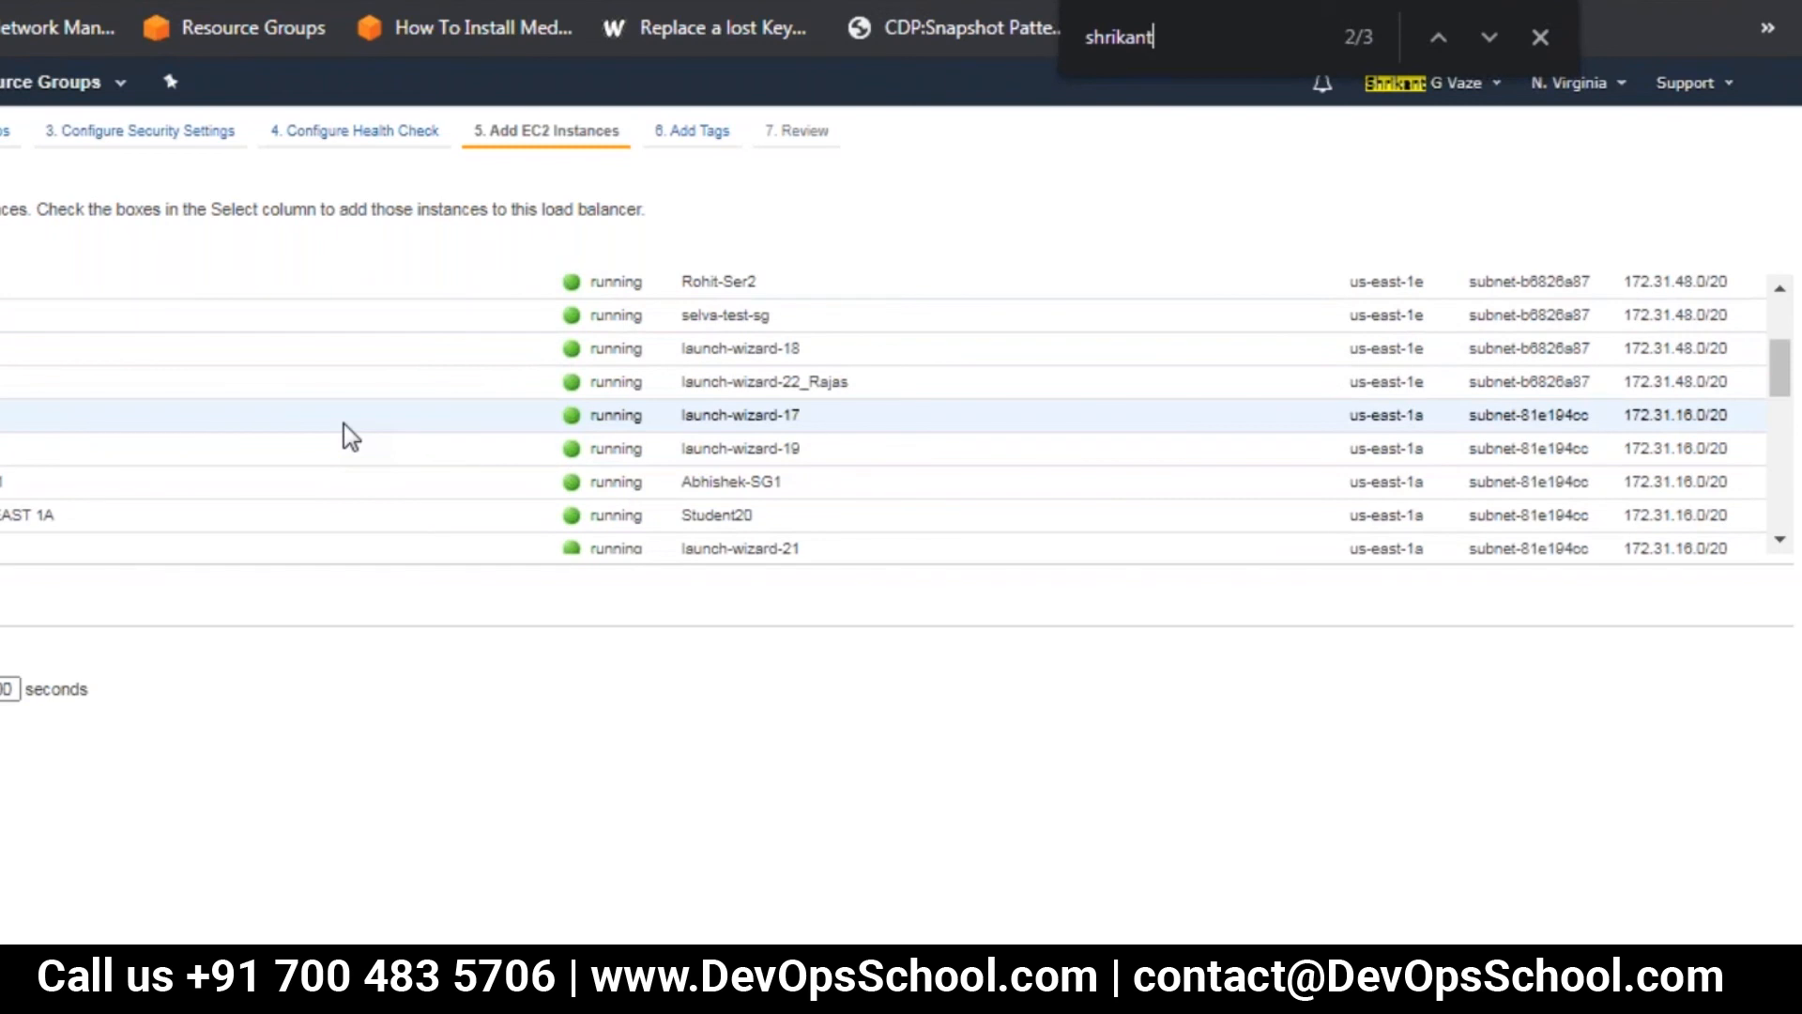
{"action": "left_click", "coordinate": [1491, 35]}
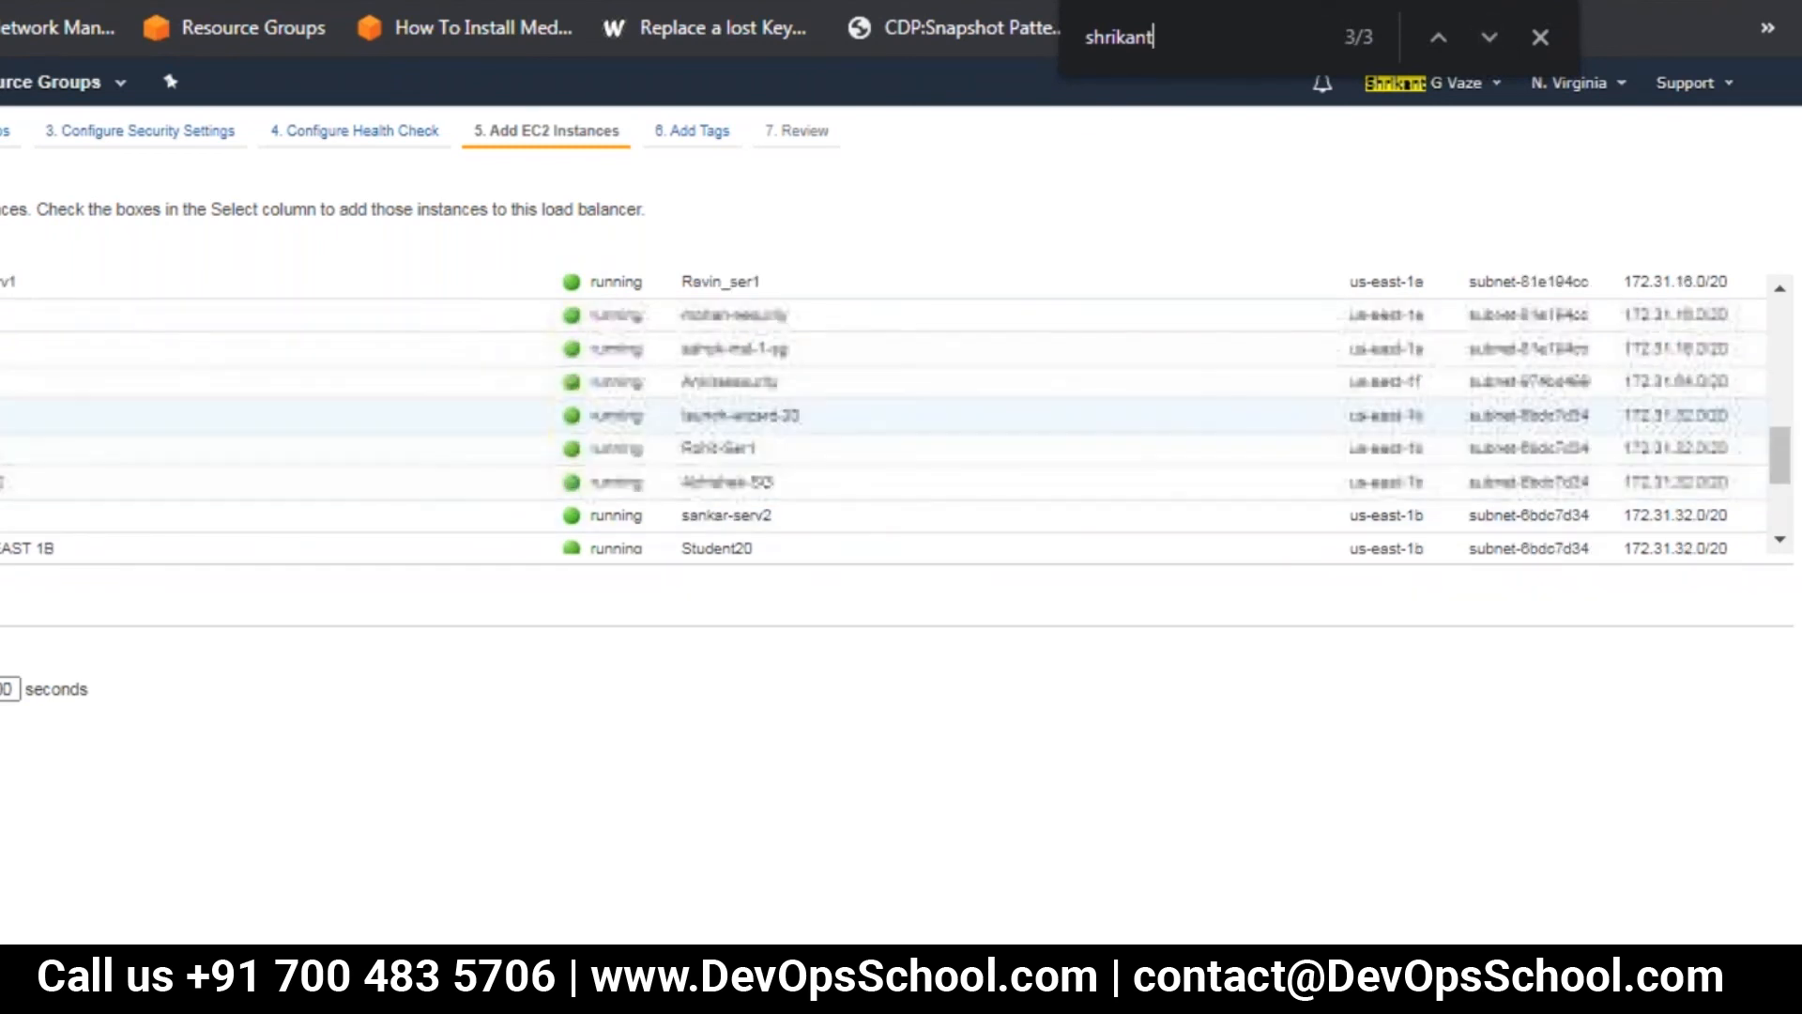
{"action": "left_click", "coordinate": [2, 415]}
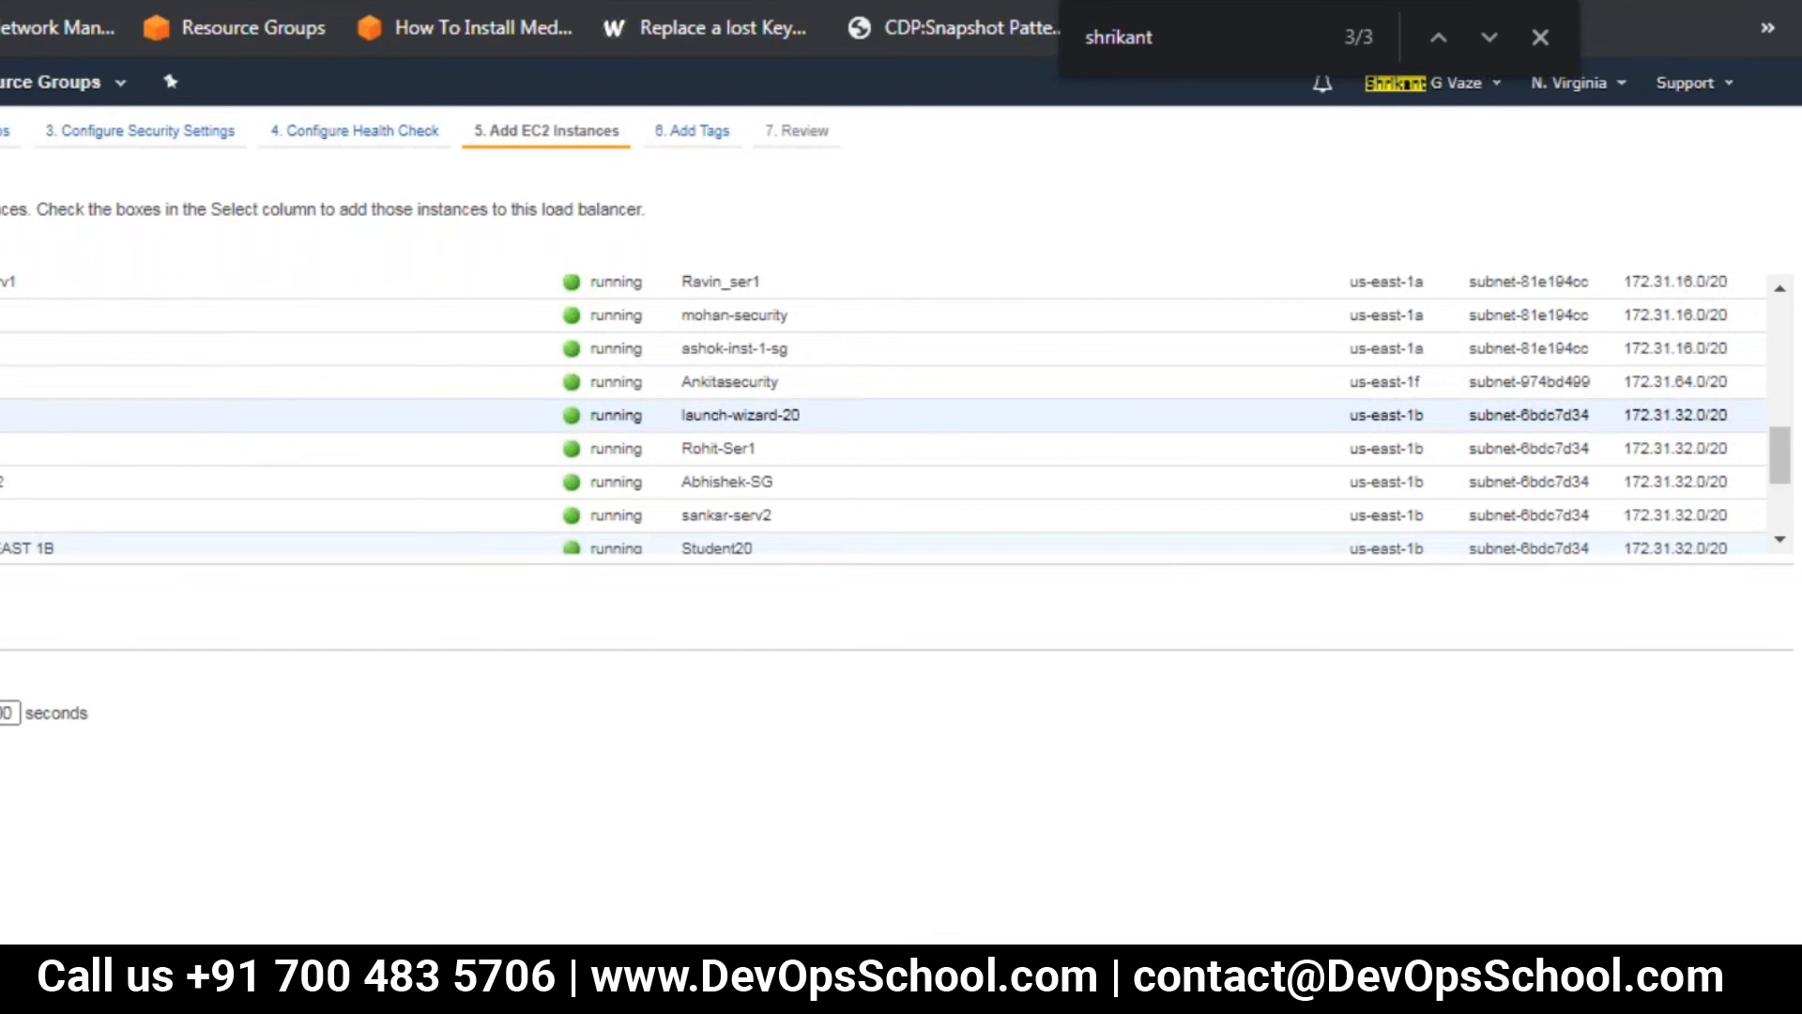
Tag the load balancer with the owner's first name as the value, and create it after the review
{"action": "left_click", "coordinate": [1708, 971]}
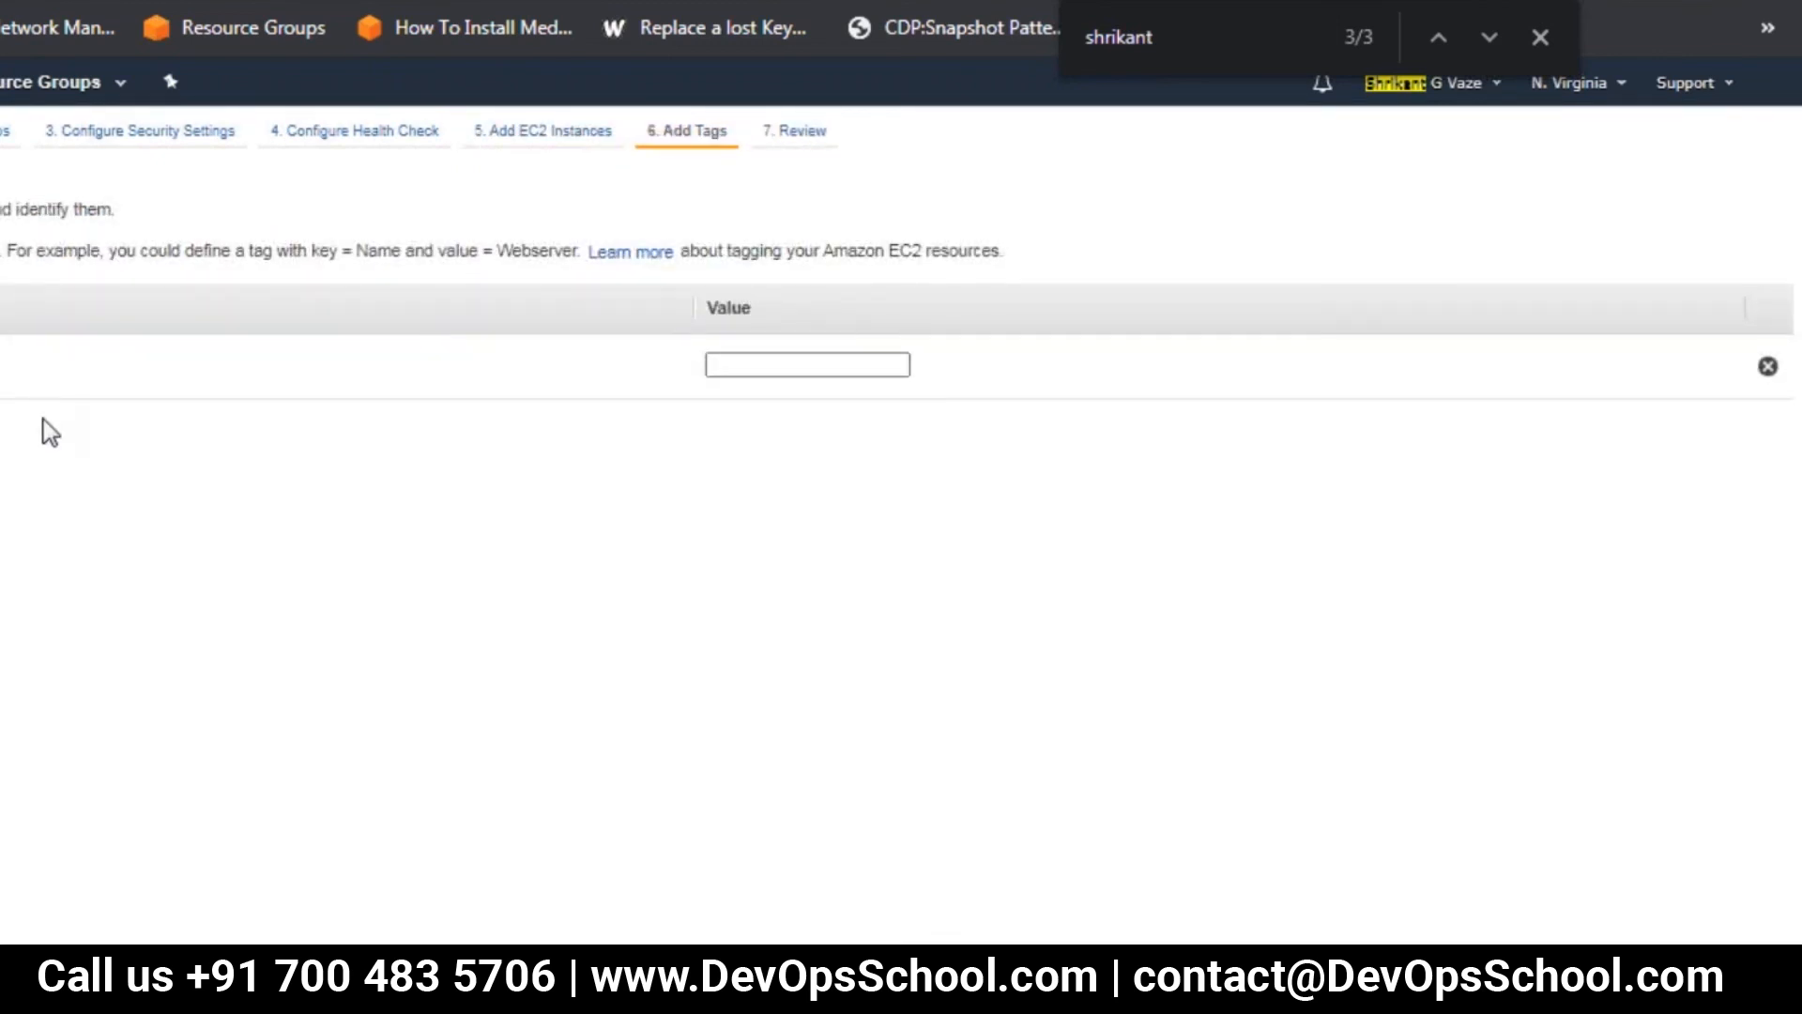
{"action": "left_click", "coordinate": [786, 366]}
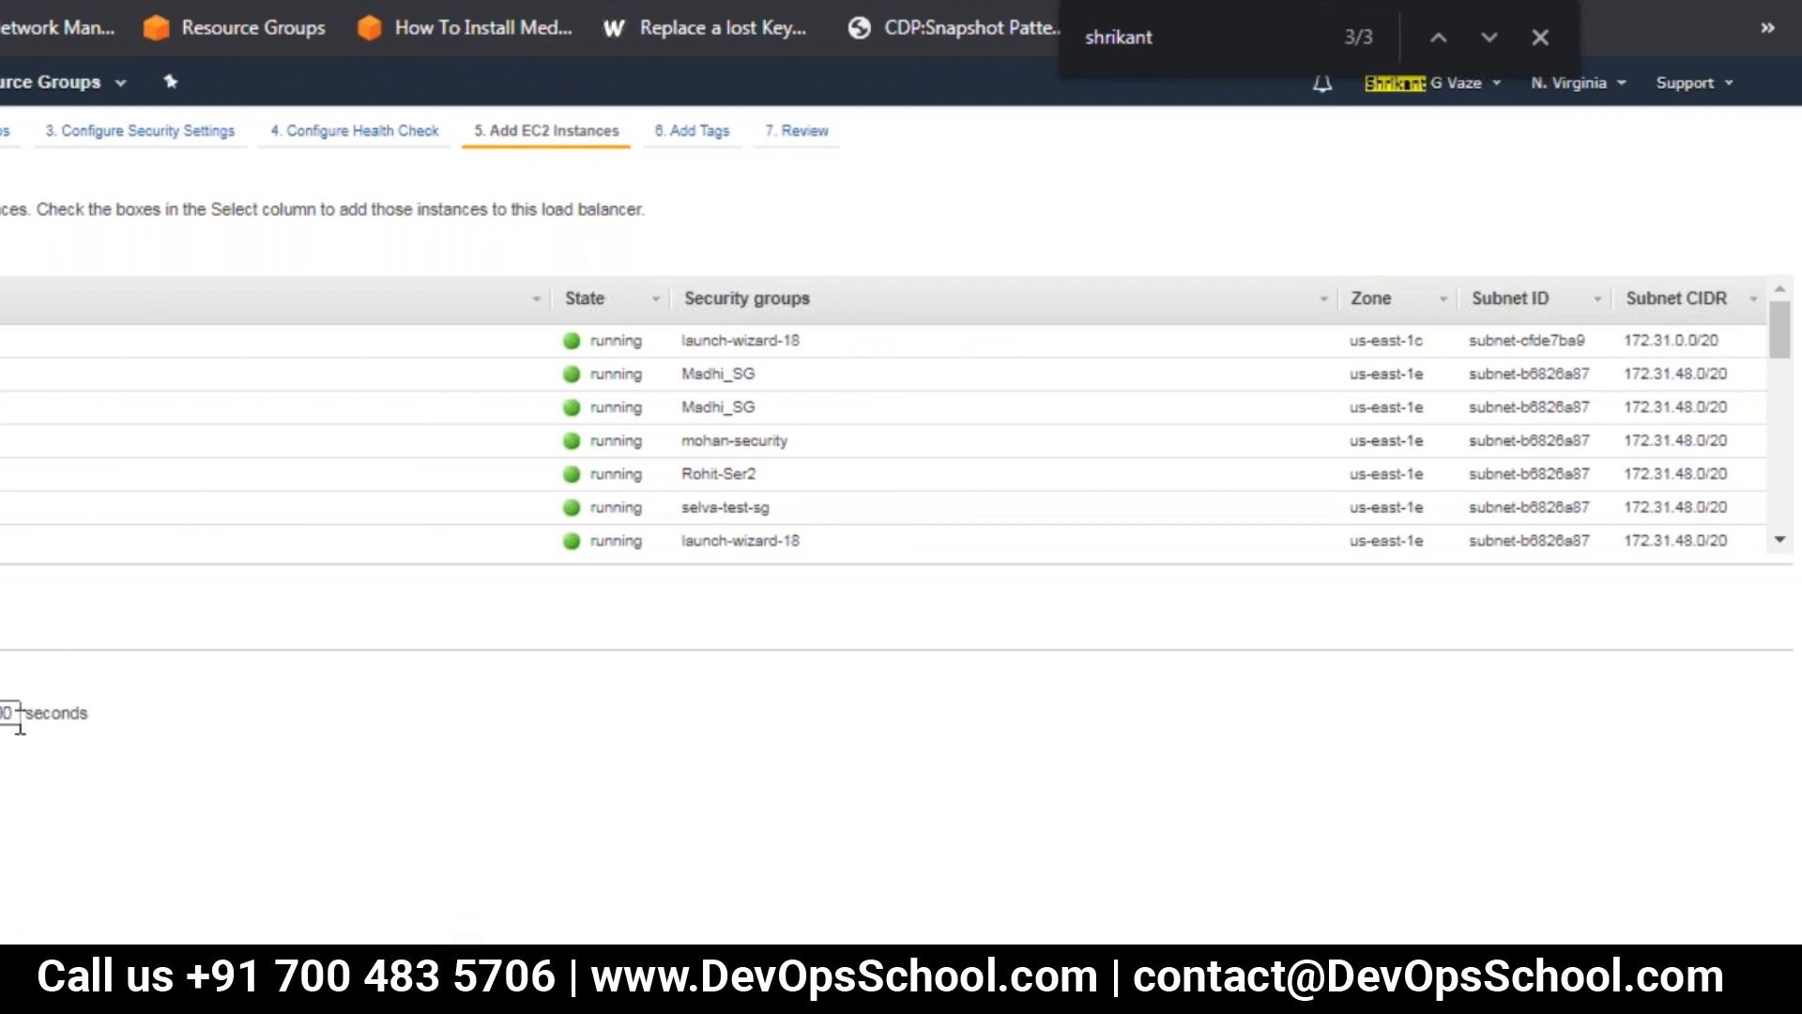
{"action": "left_click", "coordinate": [1720, 972]}
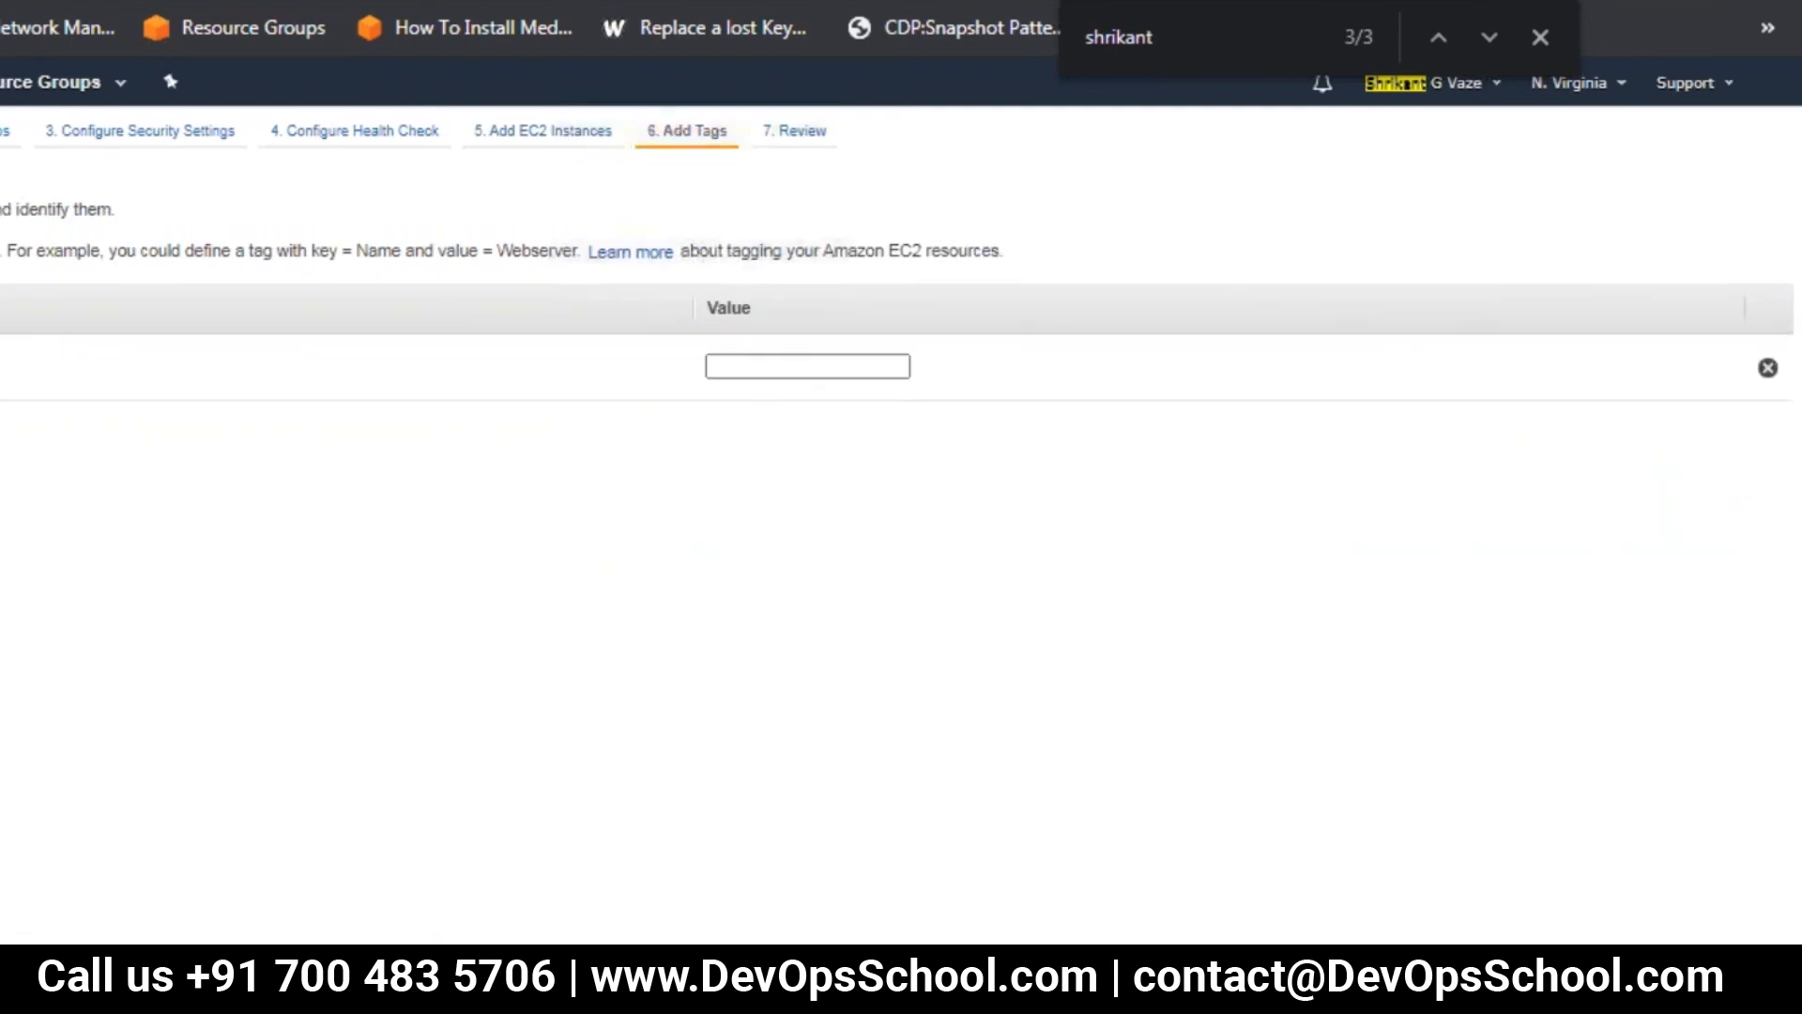
{"action": "left_click", "coordinate": [788, 364]}
{"action": "type", "text": "shrikant"}
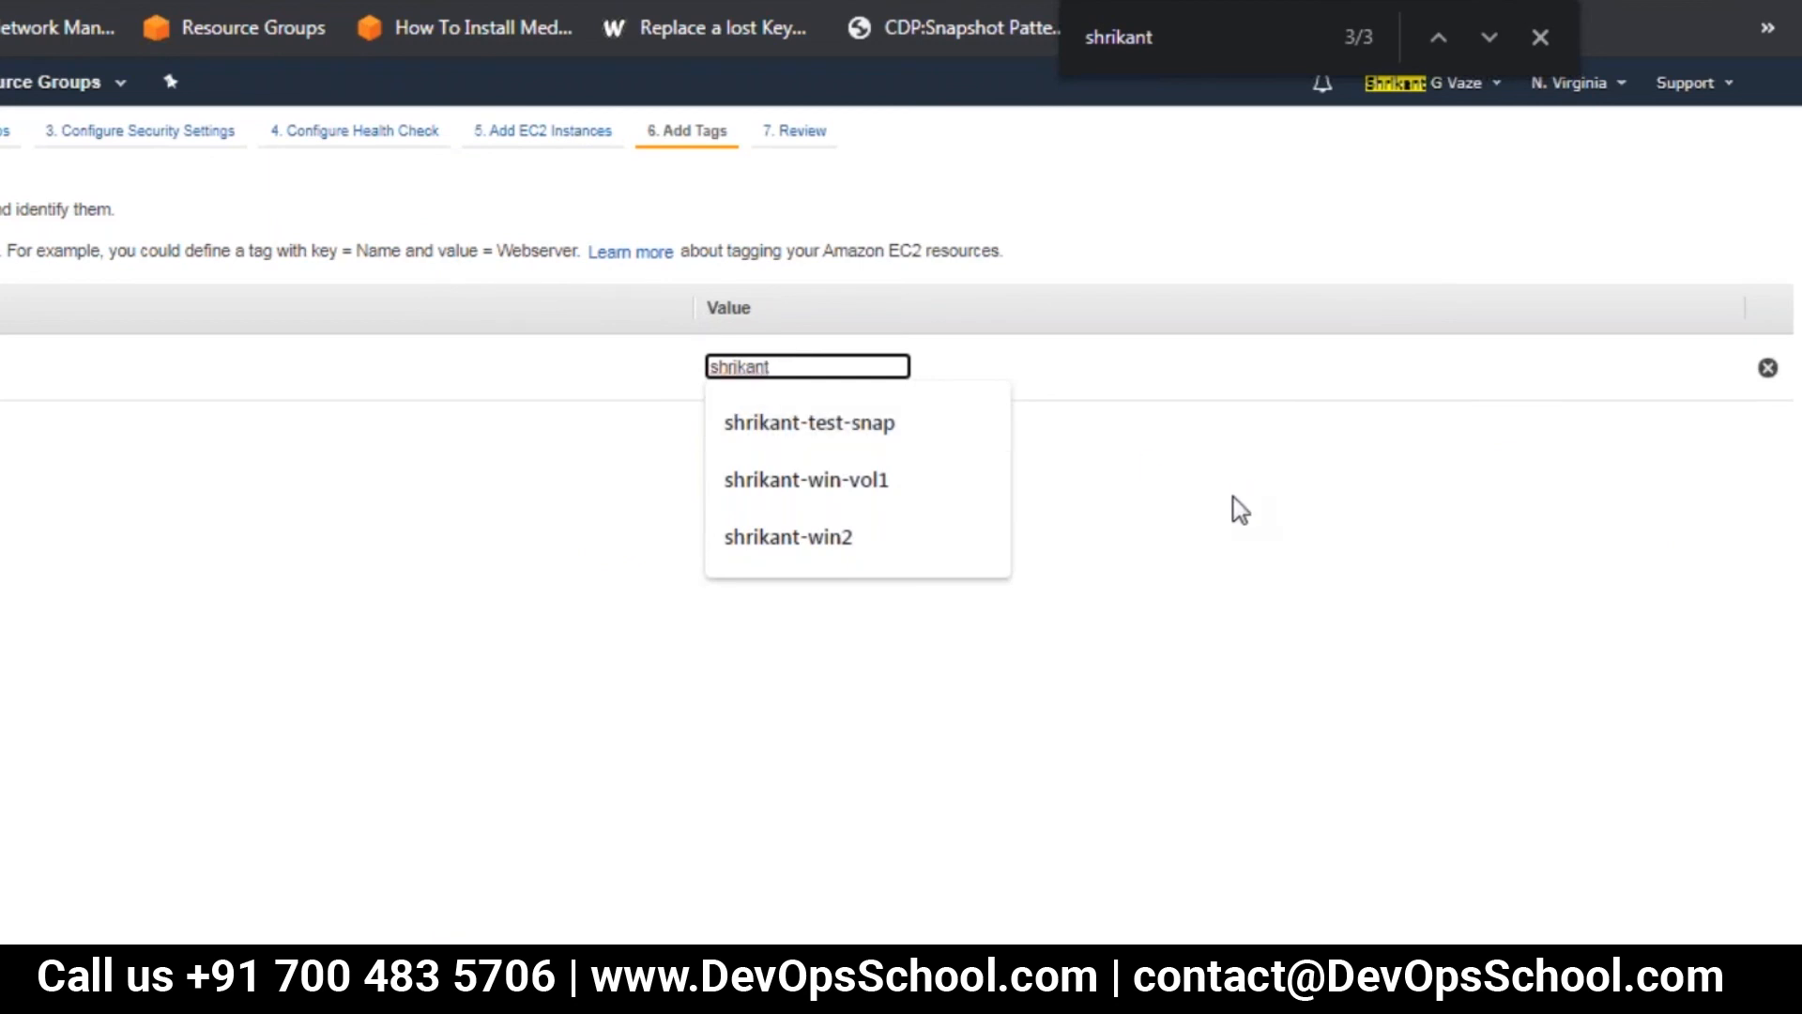
{"action": "left_click", "coordinate": [1086, 455]}
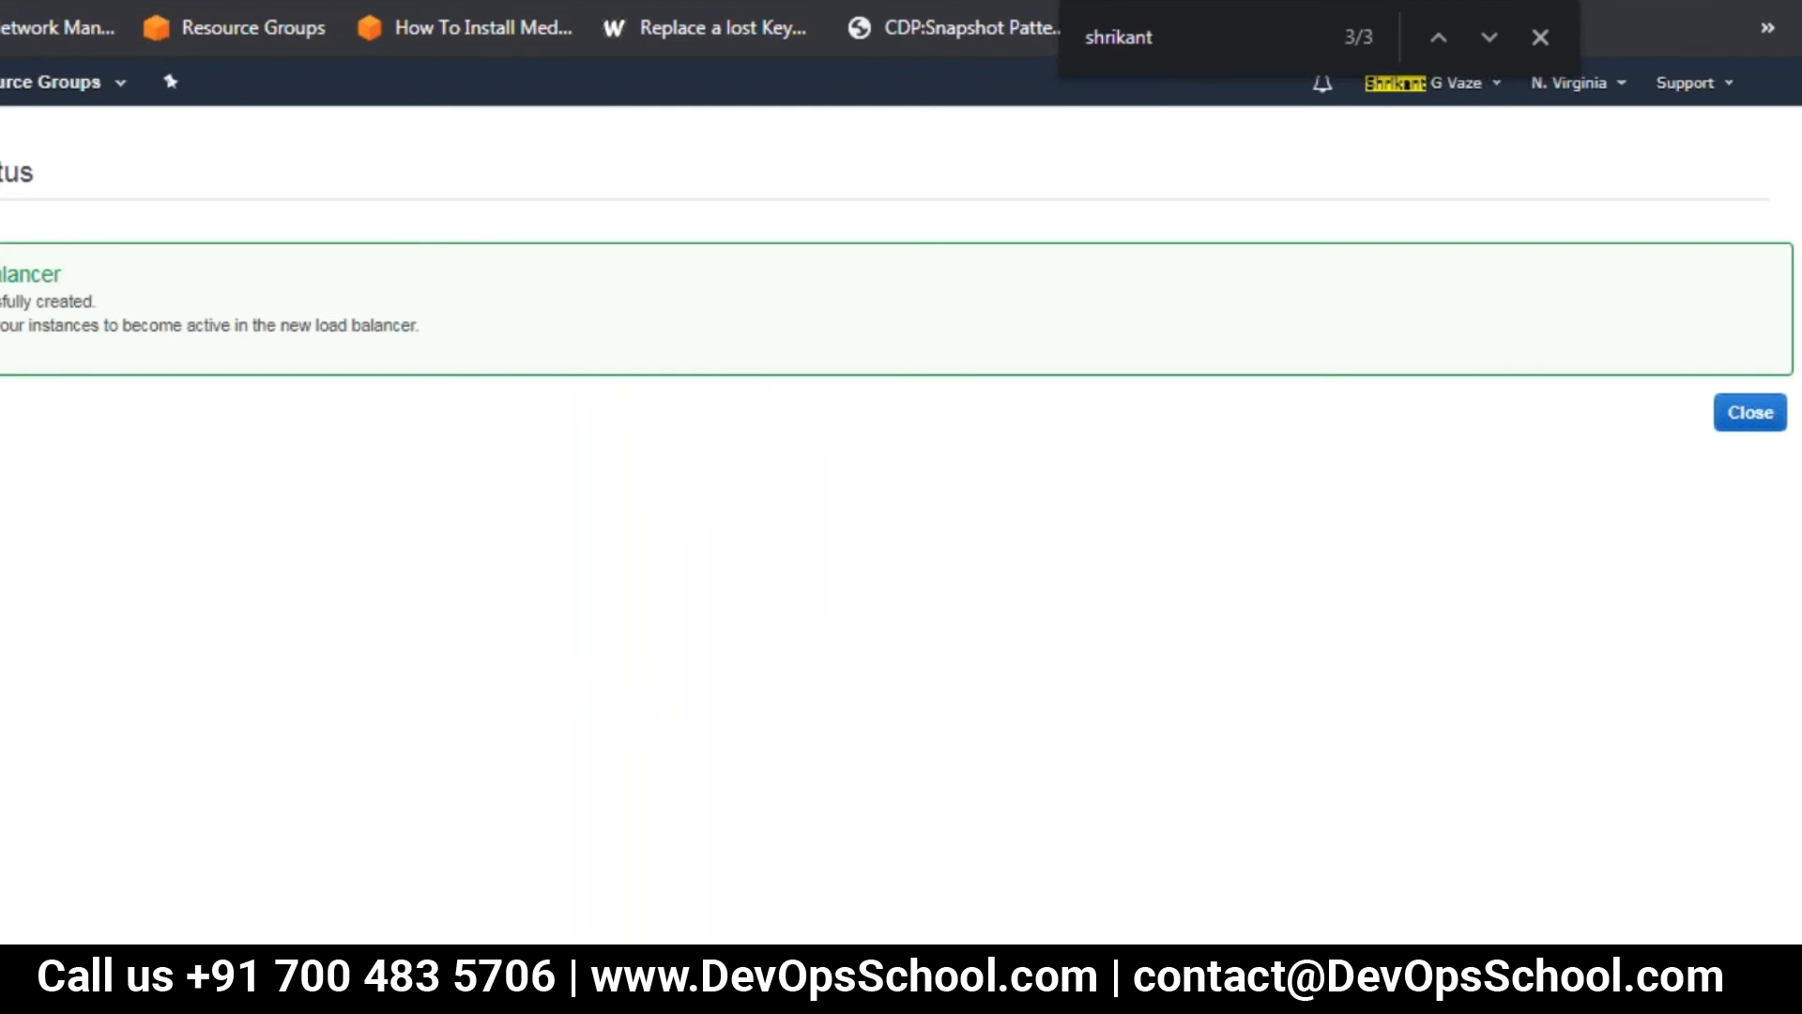
Return to the load balancer list, refresh it, and enlarge the details of the new classic load balancer
{"action": "left_click", "coordinate": [1753, 416]}
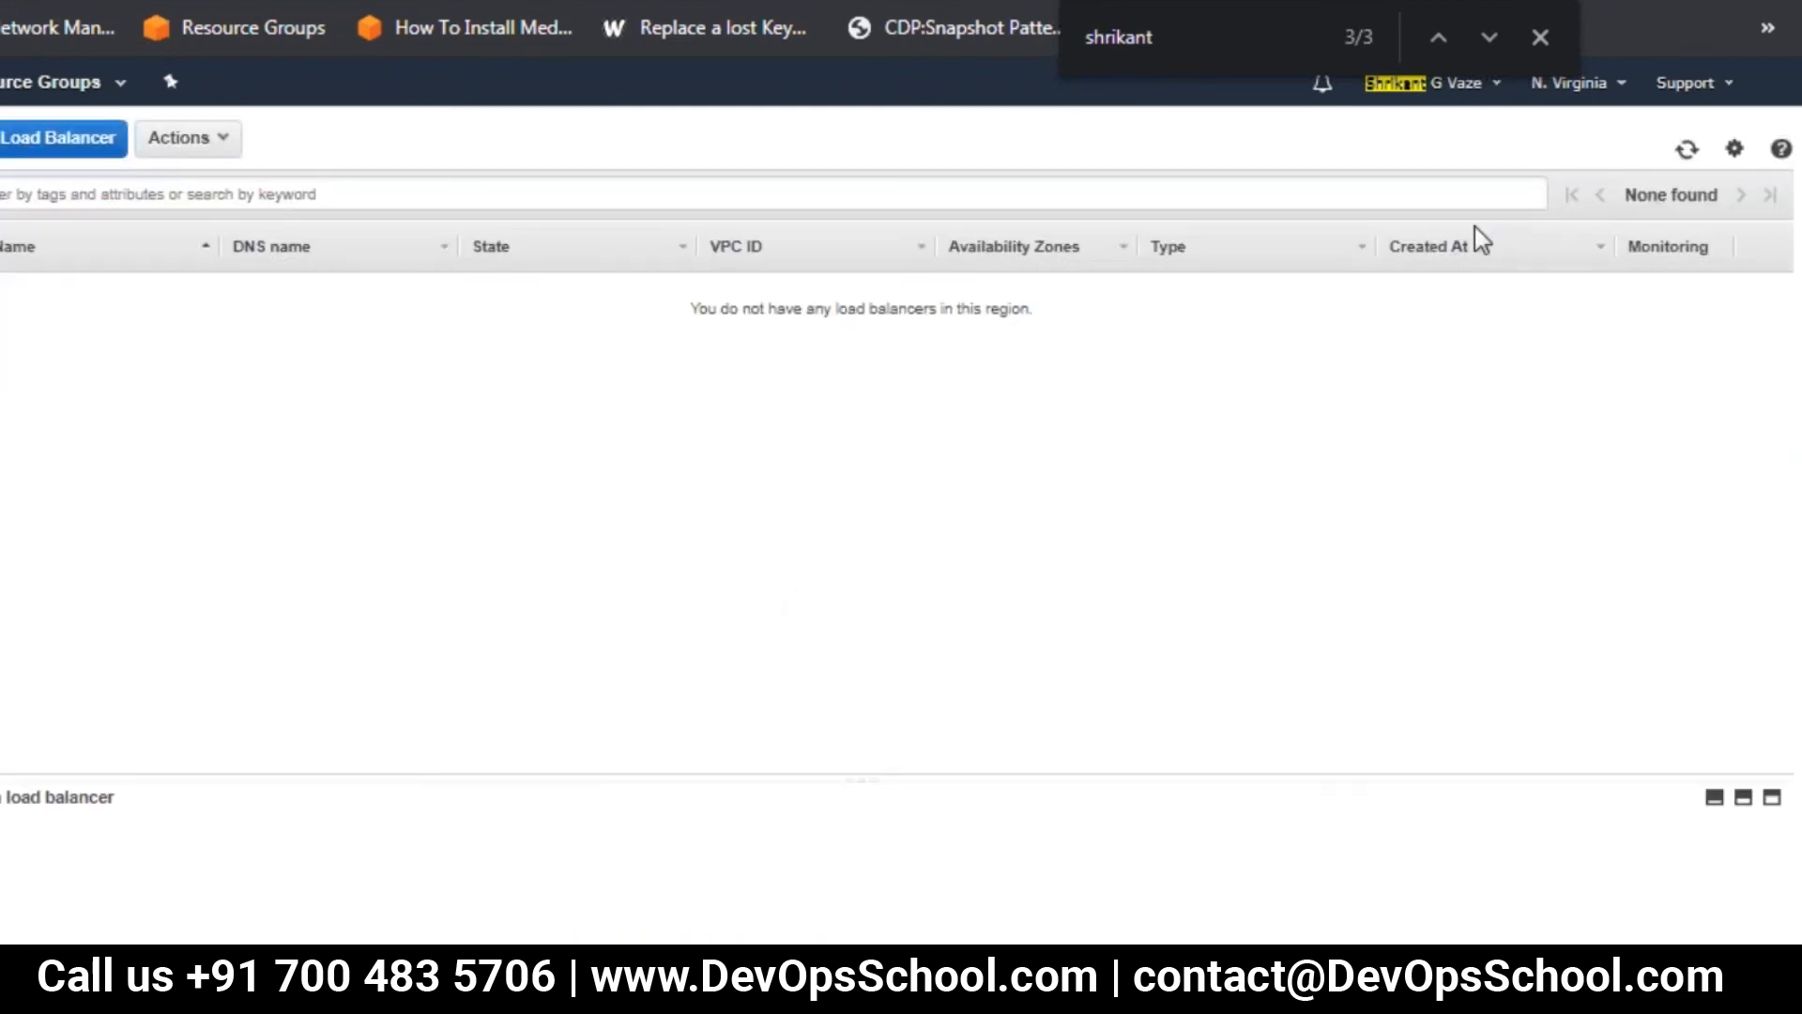
{"action": "left_click", "coordinate": [1689, 155]}
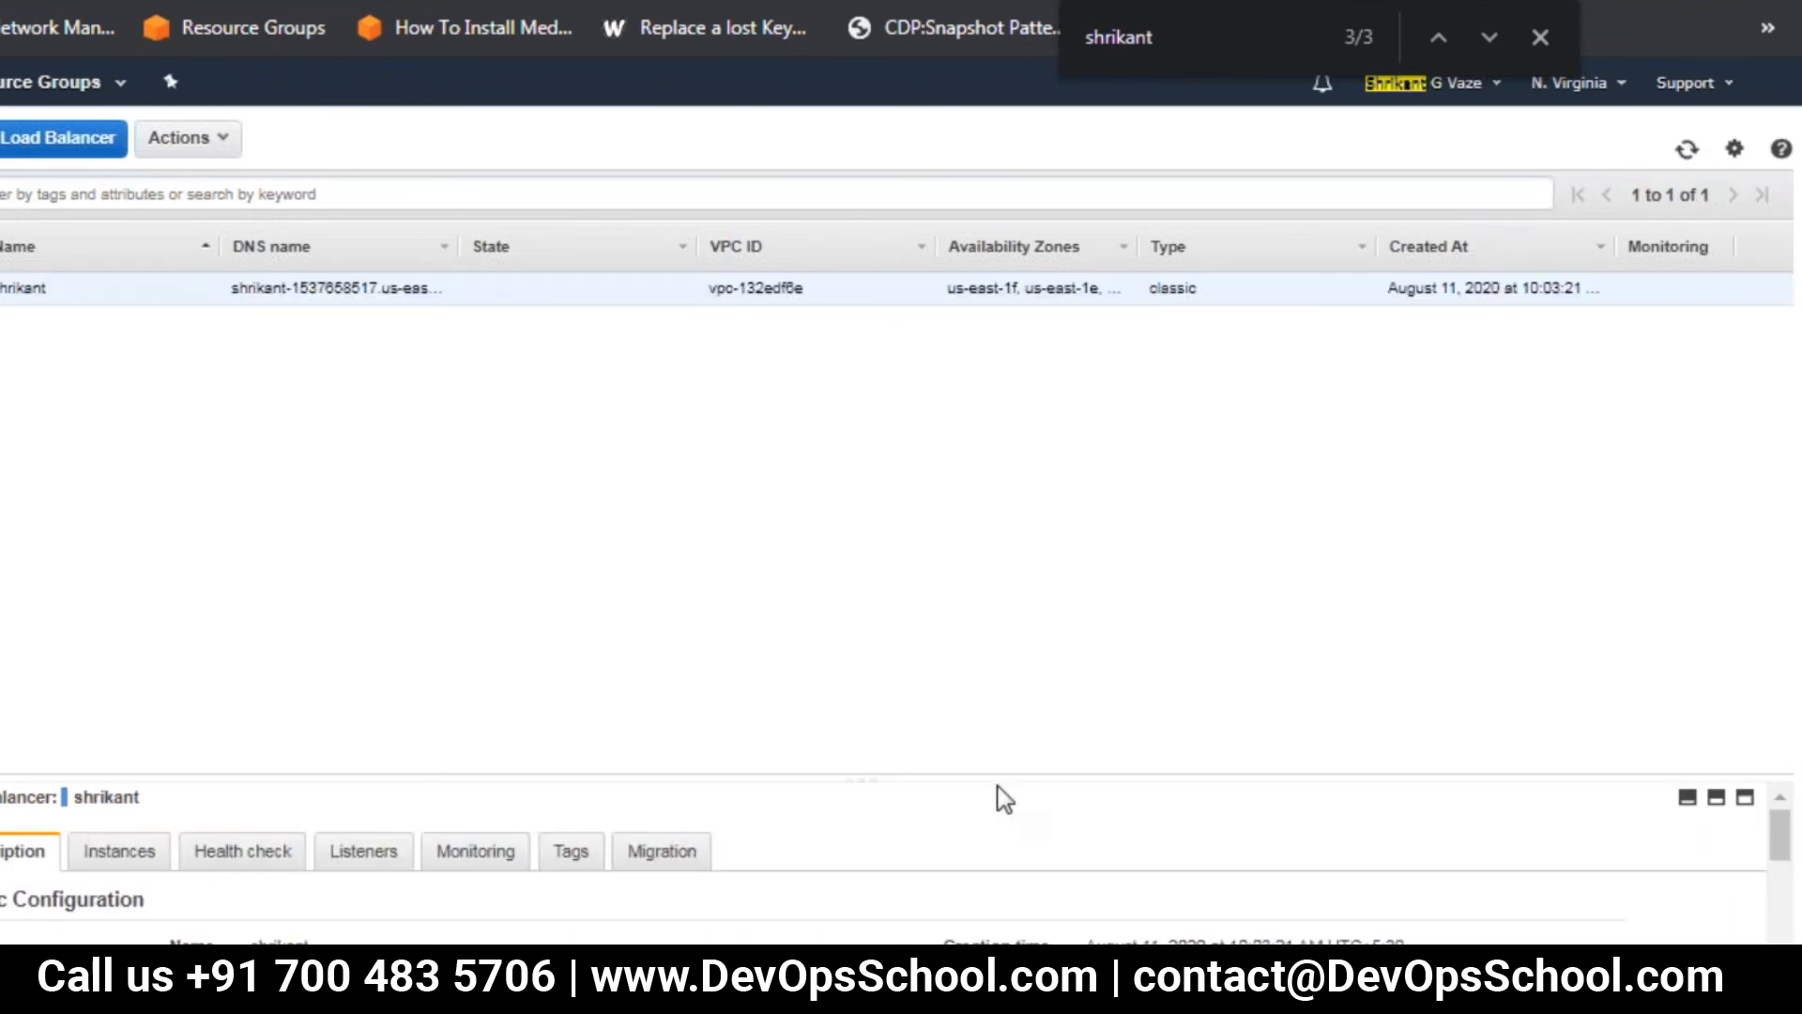
{"action": "left_click_drag", "start_coordinate": [986, 777], "coordinate": [1050, 460]}
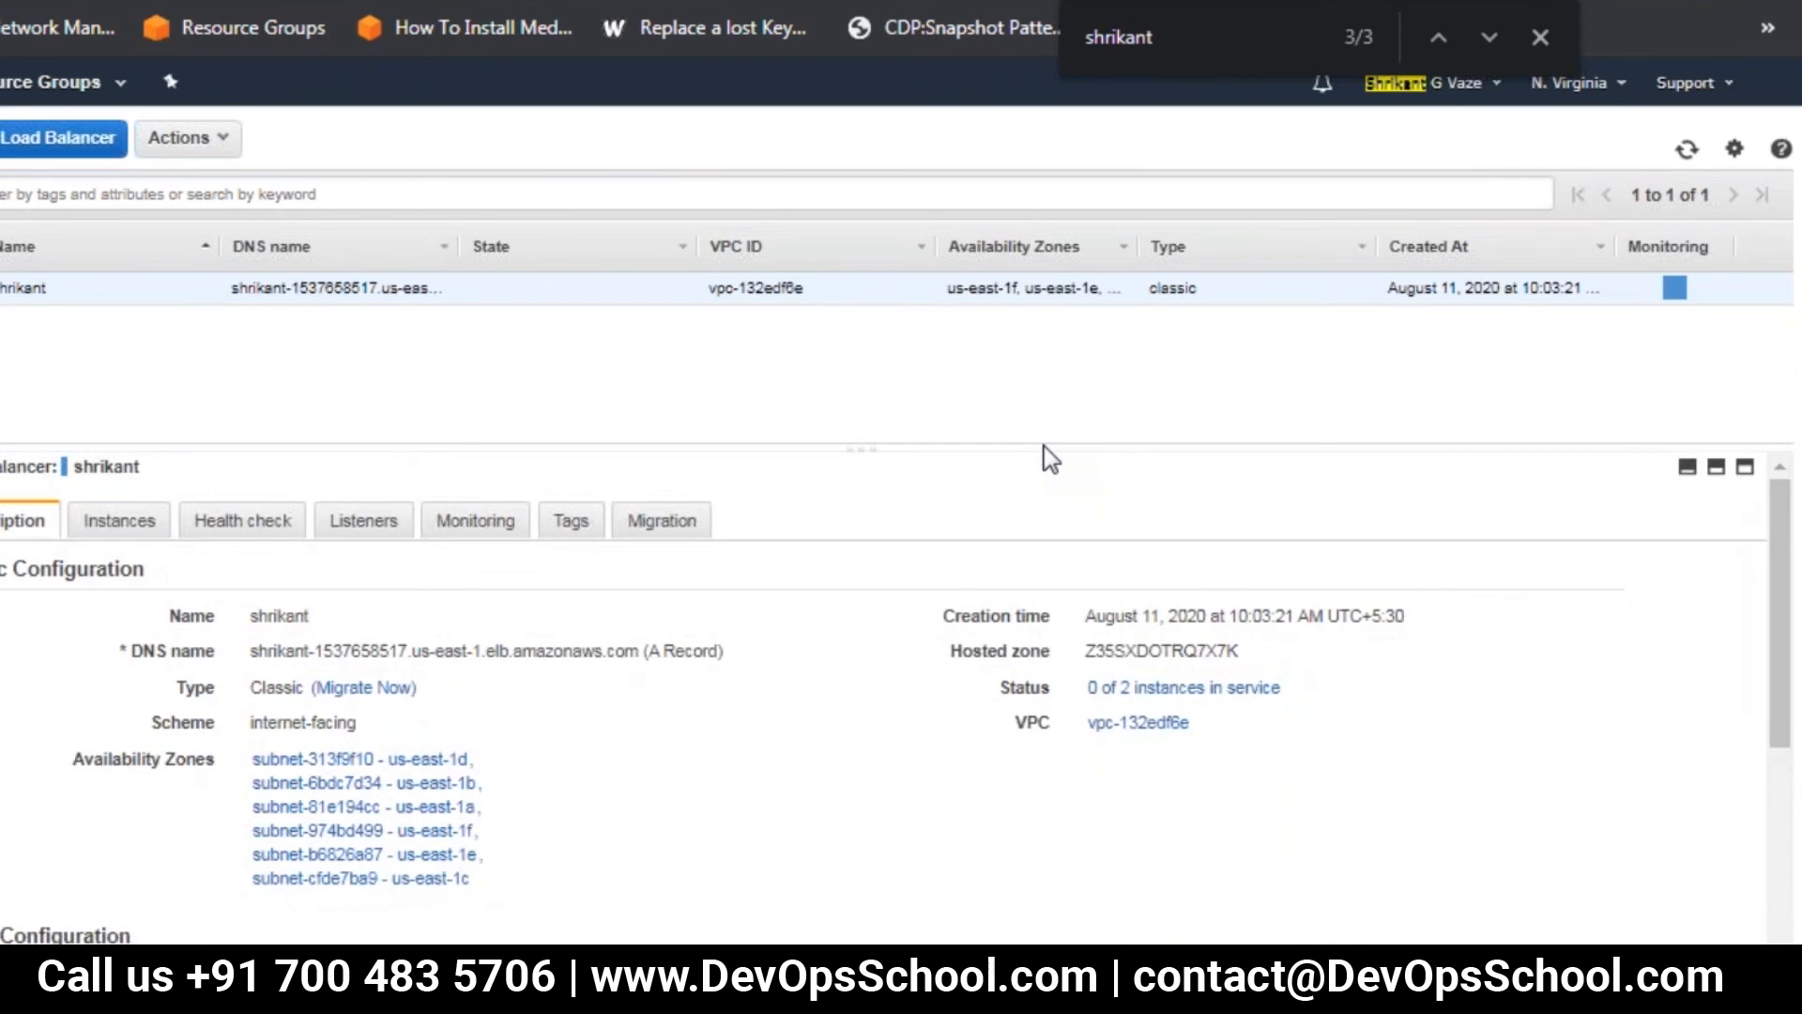
Show the instances registered with the classic load balancer and refresh repeatedly to check their service status
{"action": "left_click", "coordinate": [123, 524]}
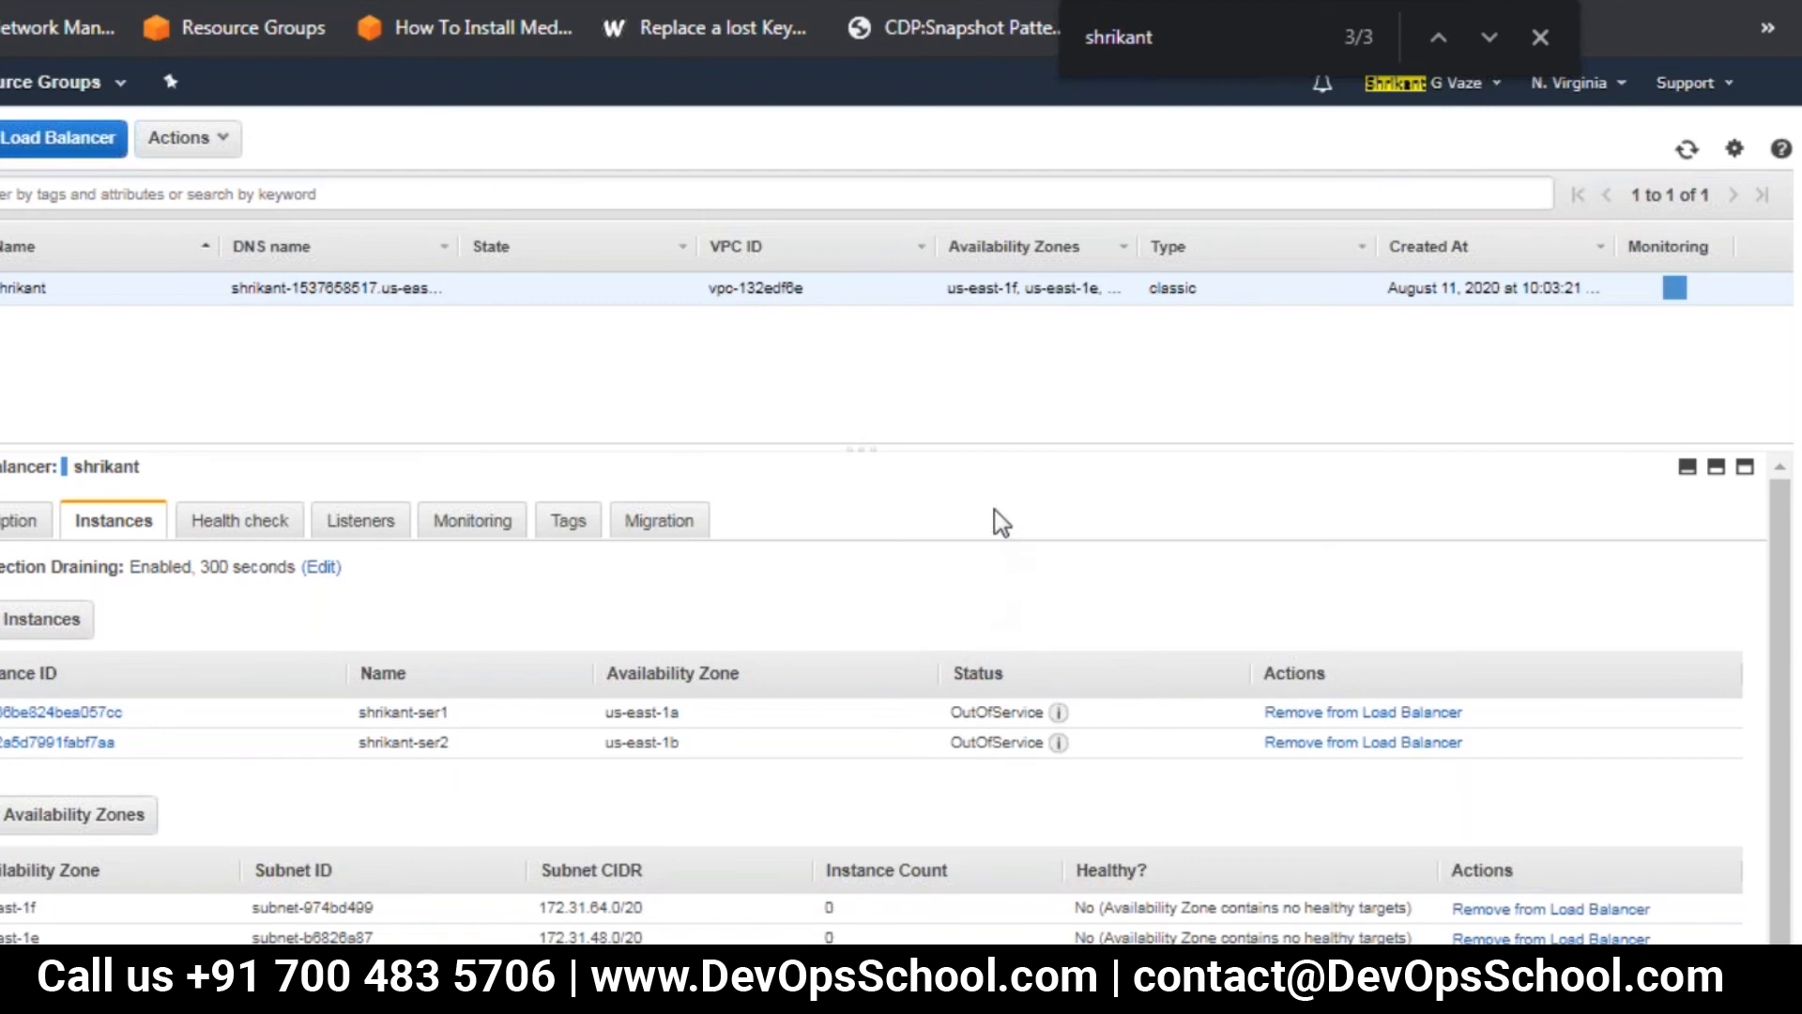
{"action": "left_click", "coordinate": [1688, 148]}
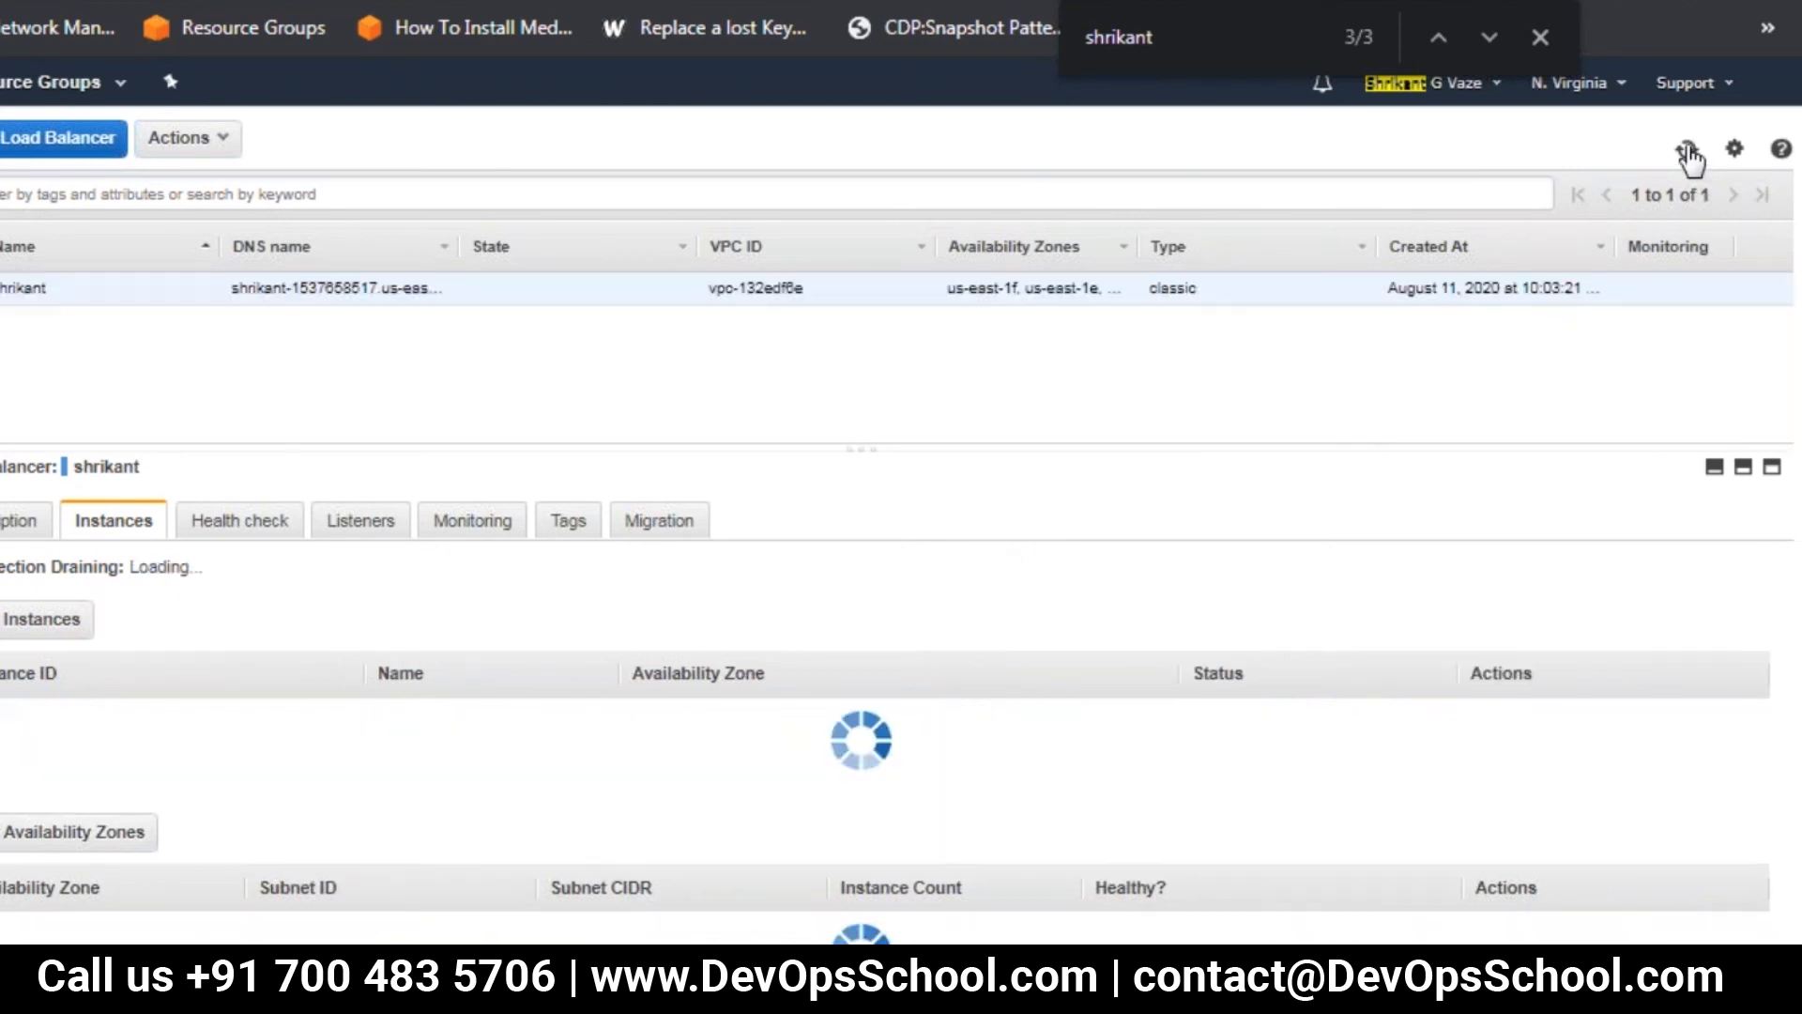
{"action": "left_click", "coordinate": [1688, 151]}
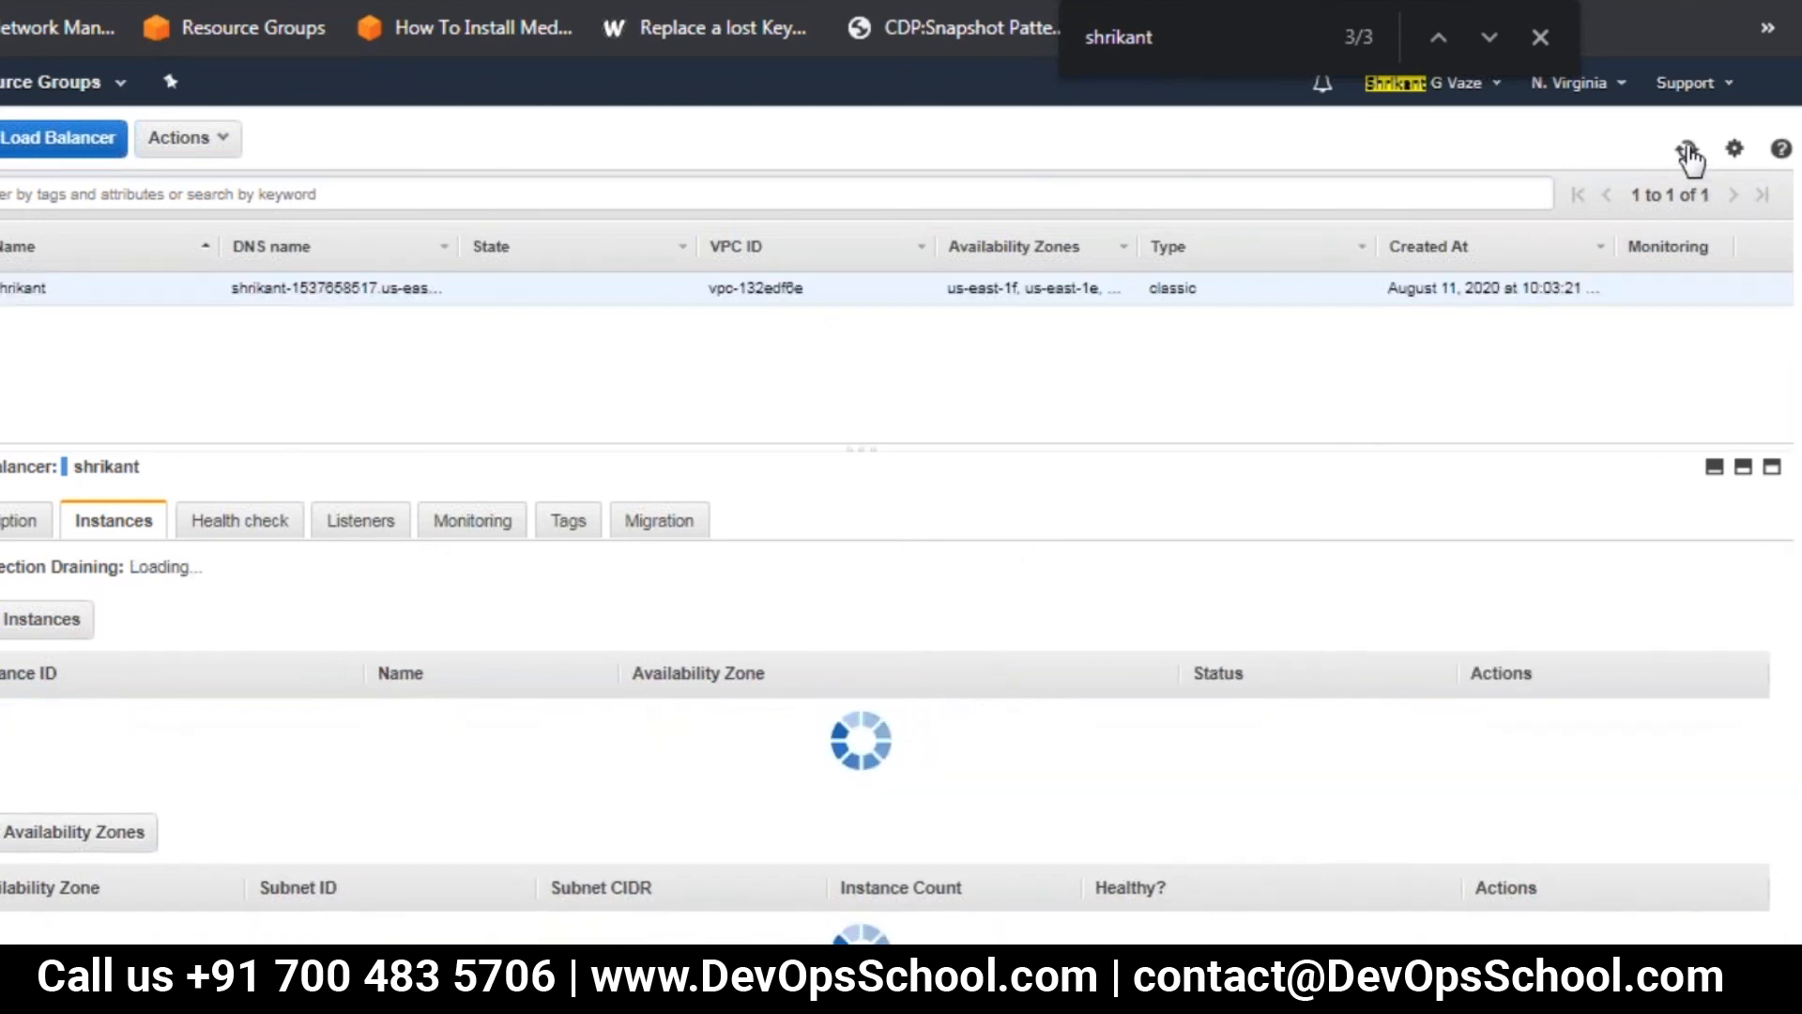
{"action": "left_click", "coordinate": [1688, 151]}
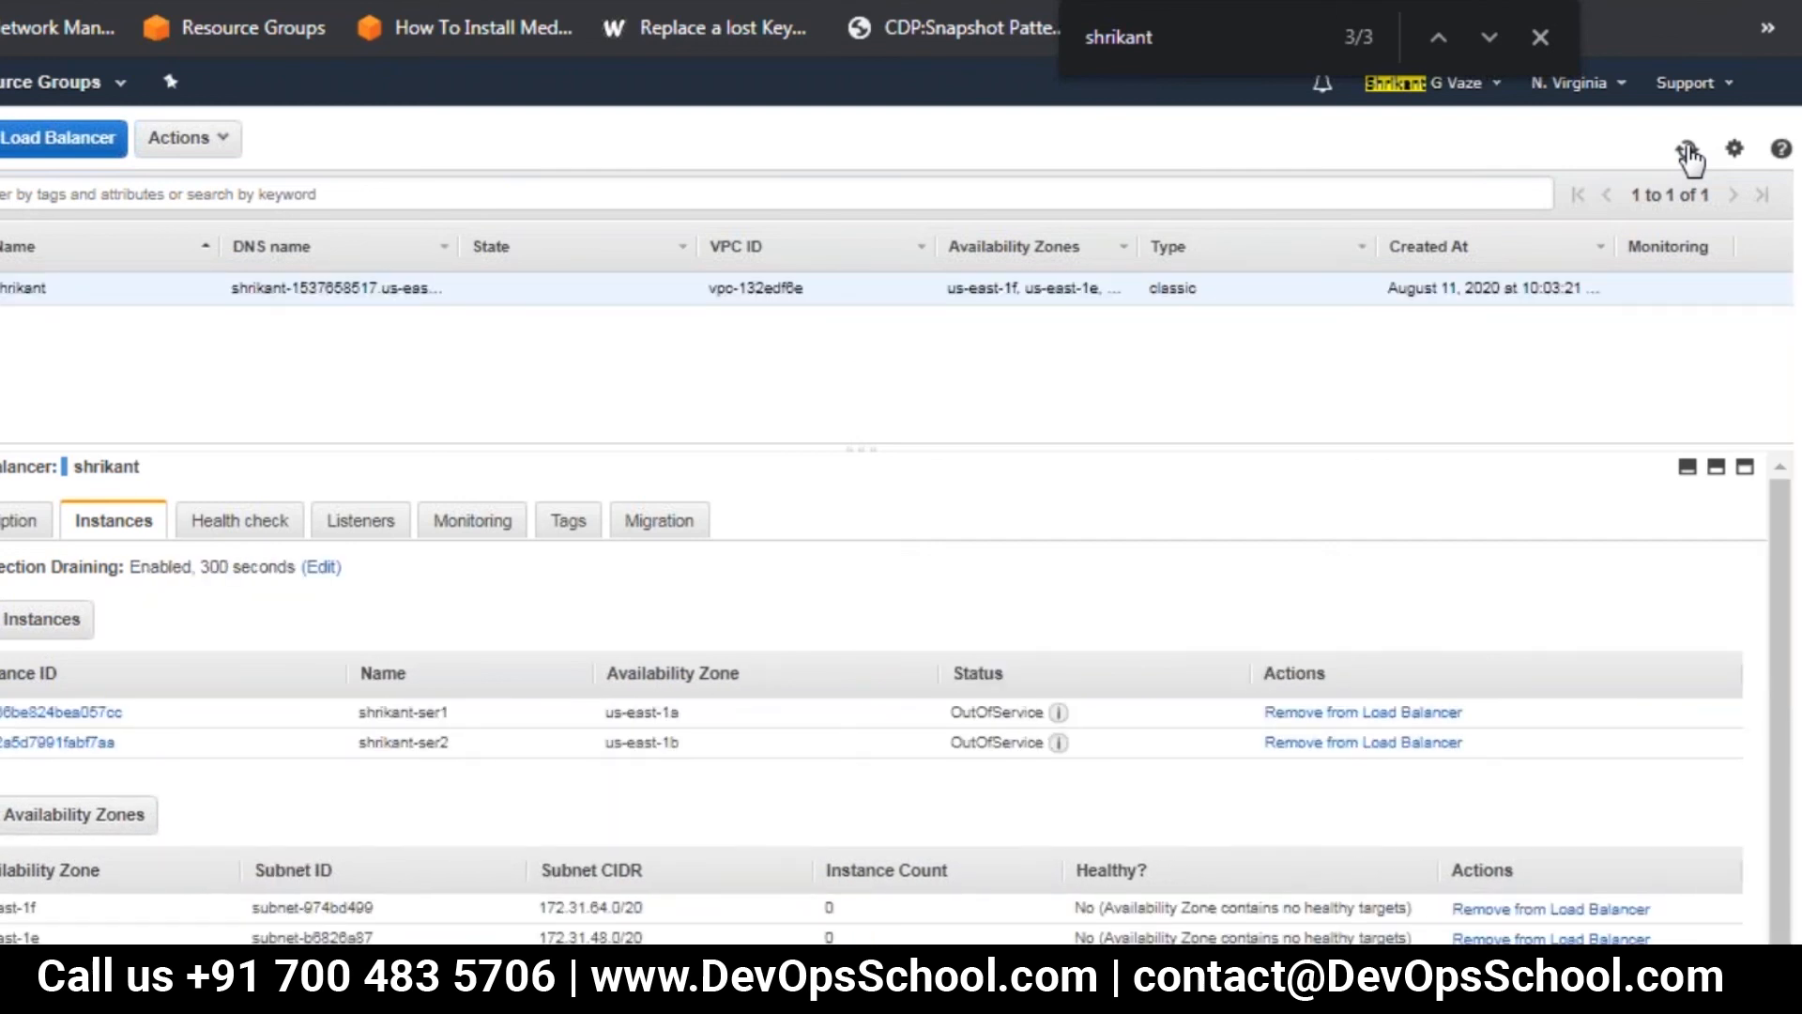
{"action": "left_click", "coordinate": [1688, 151]}
{"action": "left_click", "coordinate": [1688, 151]}
{"action": "left_click", "coordinate": [1688, 150]}
{"action": "left_click", "coordinate": [1688, 150]}
{"action": "left_click", "coordinate": [1688, 152]}
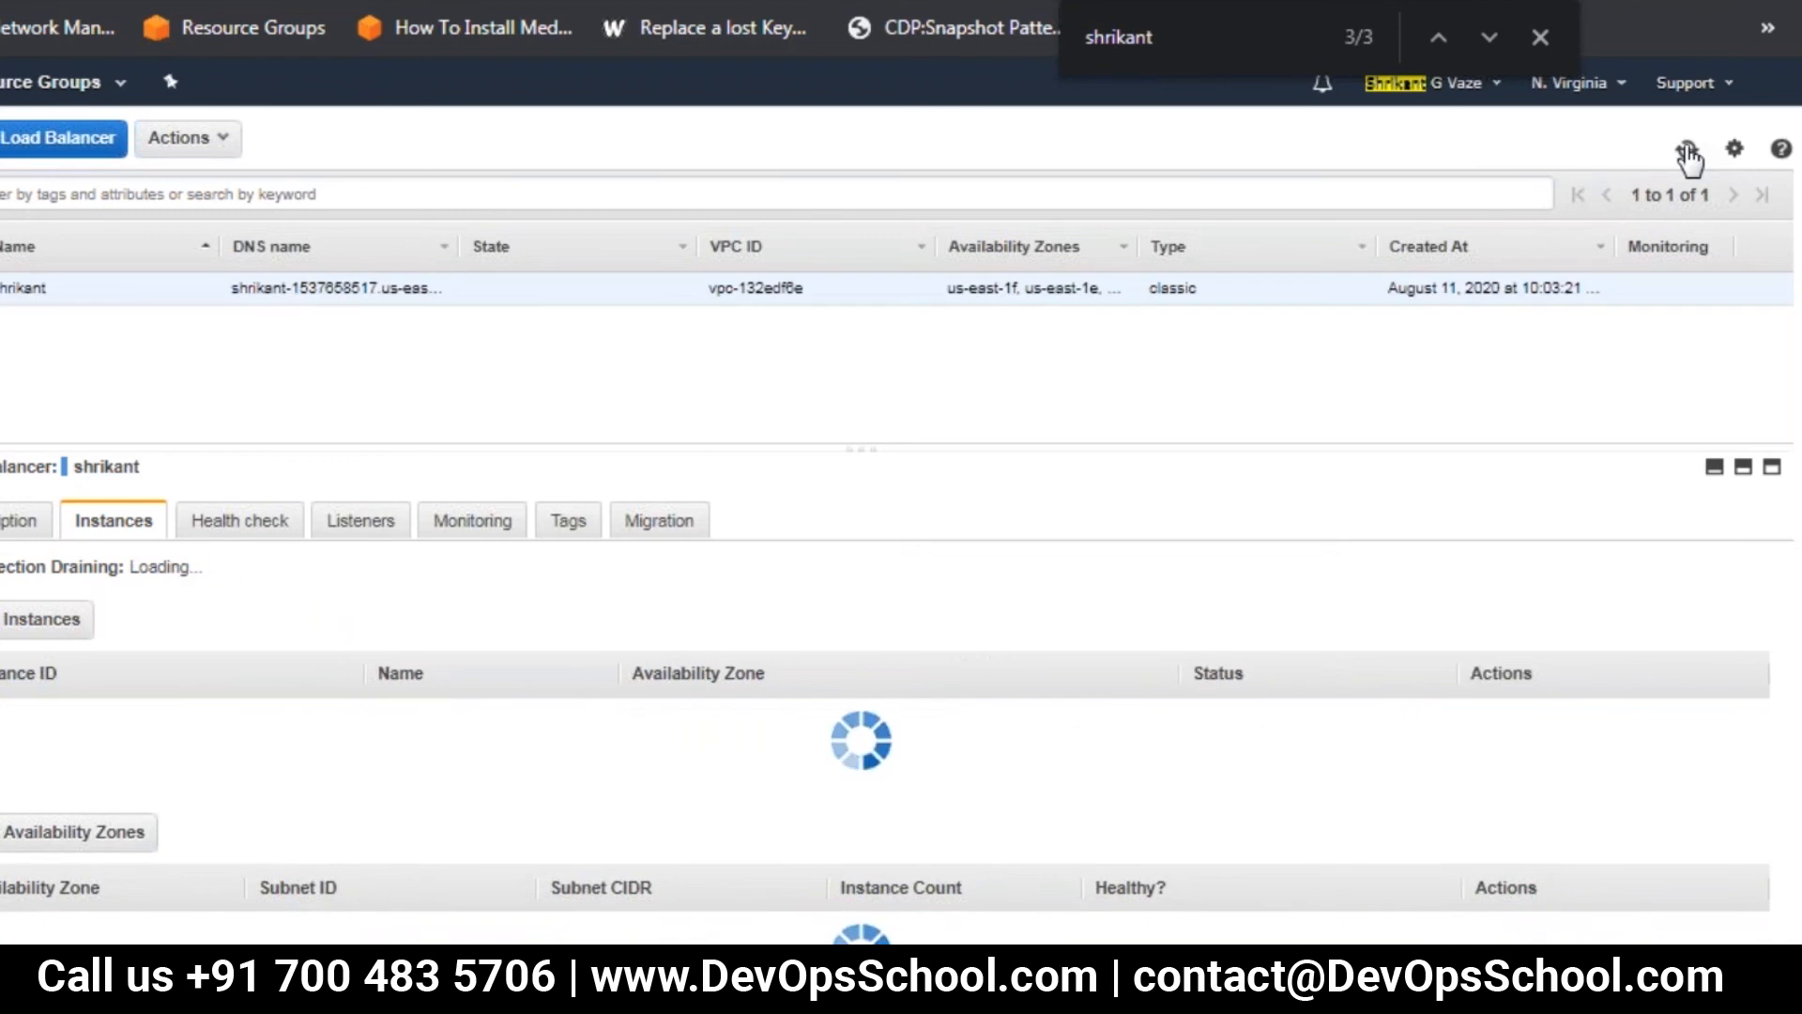
{"action": "left_click", "coordinate": [1688, 155]}
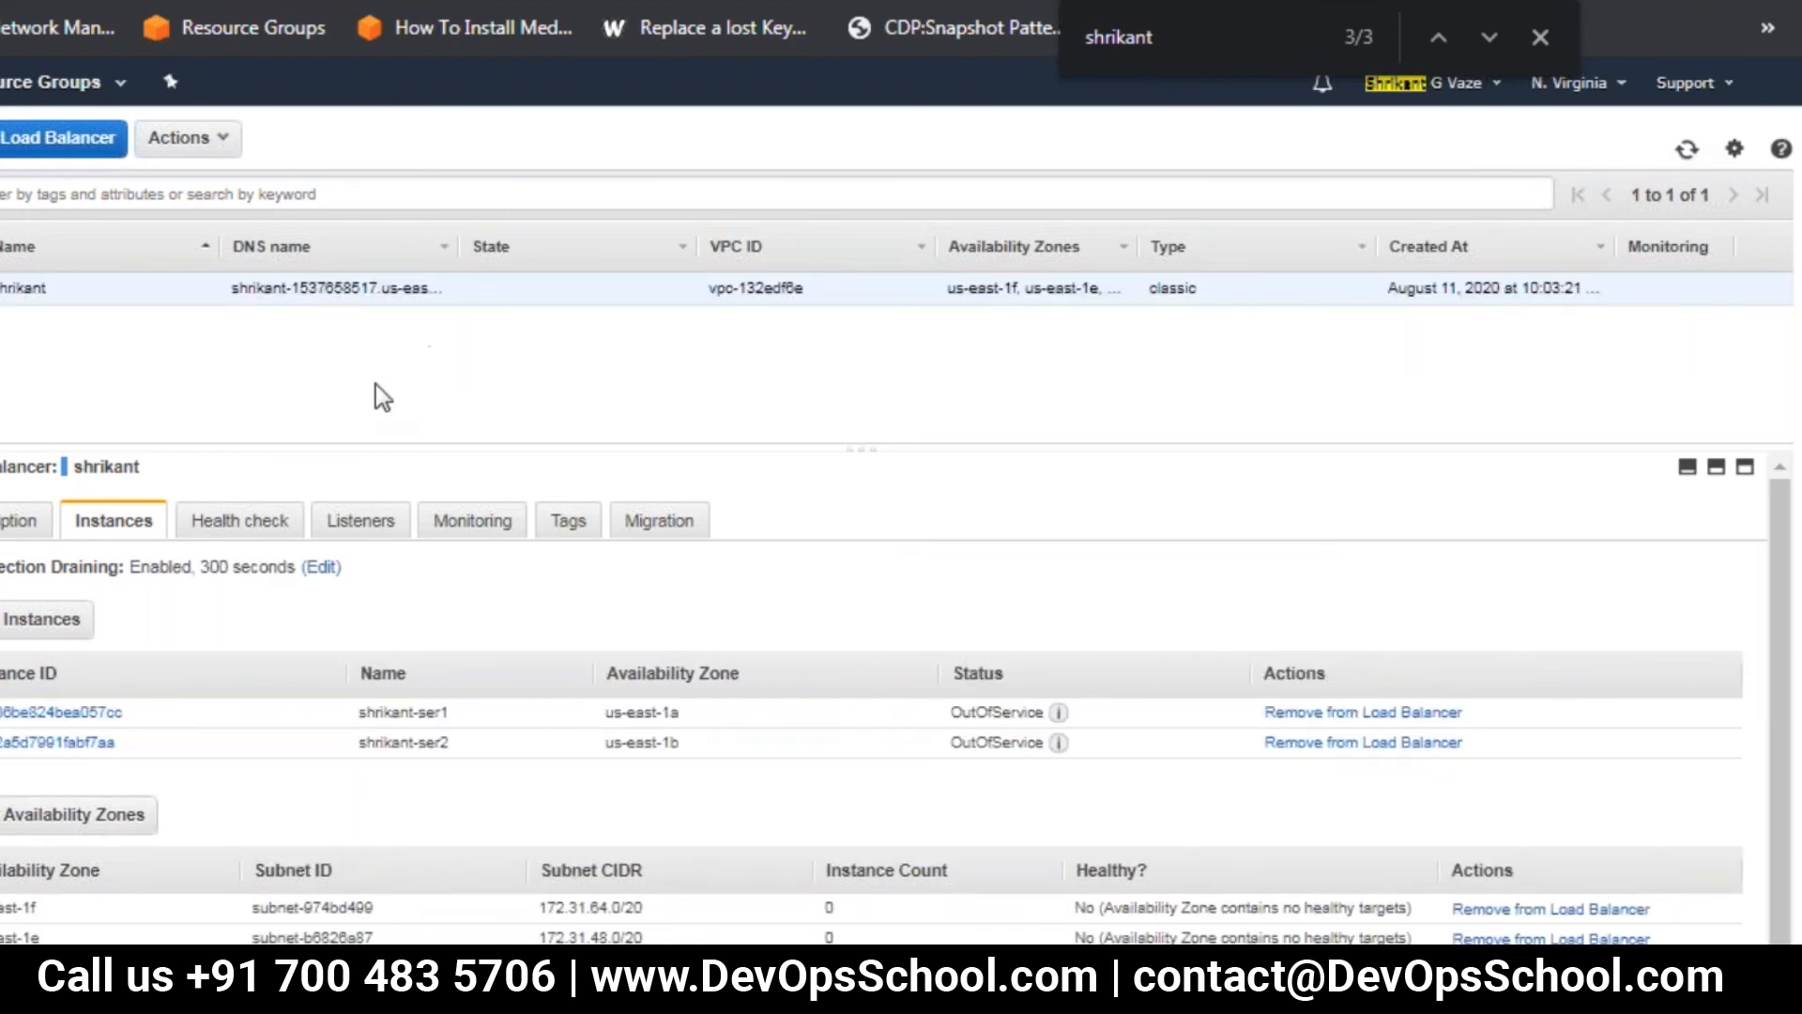
Go to the EC2 dashboard and open the list of running instances
{"action": "left_click", "coordinate": [11, 142]}
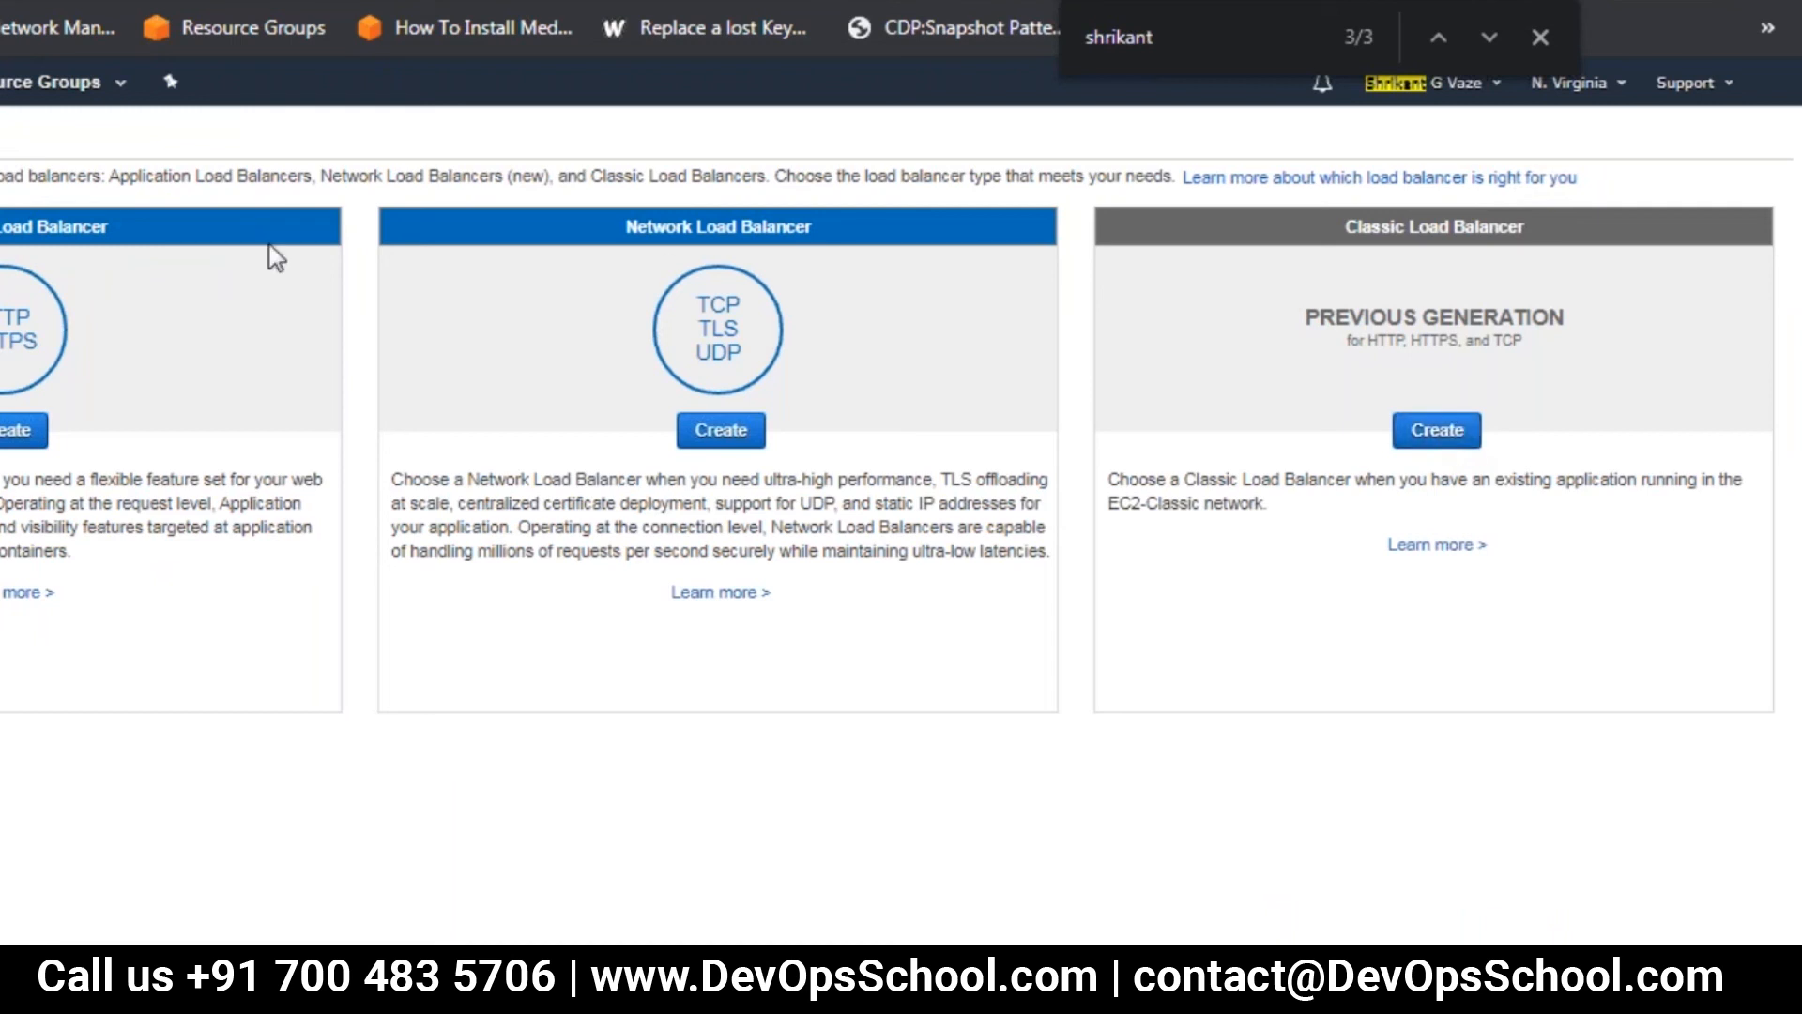
{"action": "left_click", "coordinate": [0, 82]}
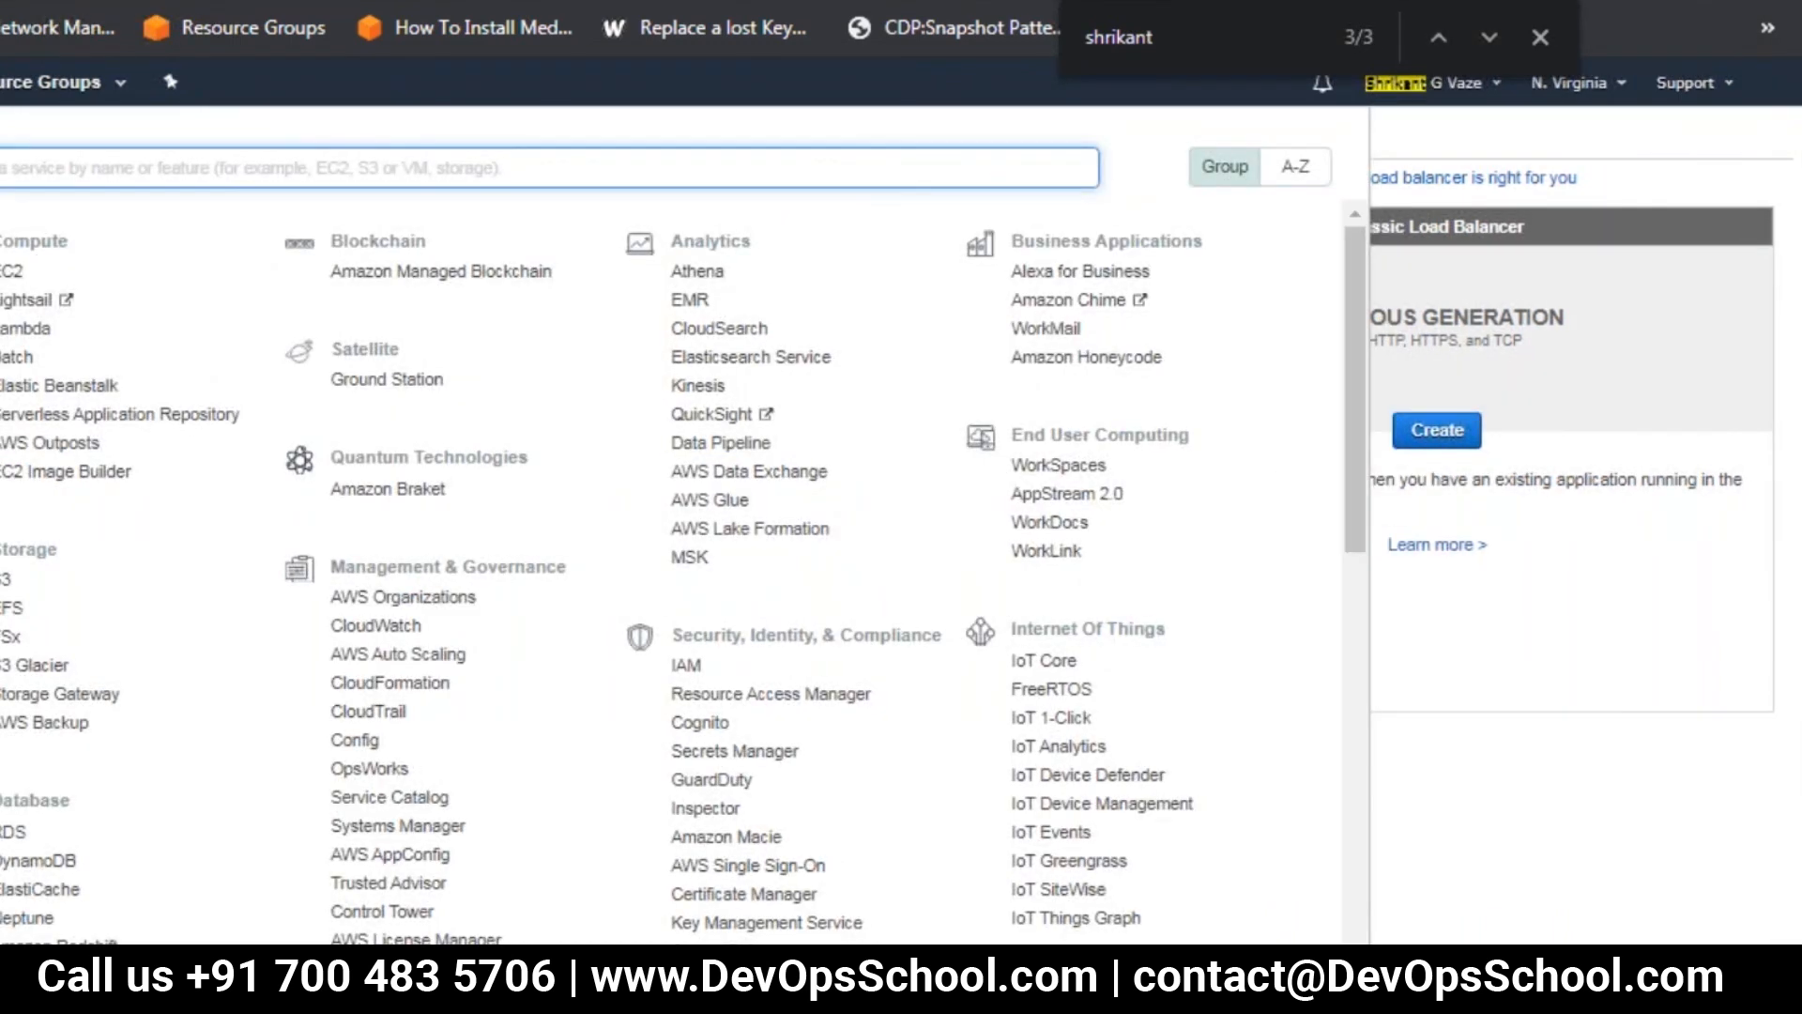
{"action": "left_click", "coordinate": [13, 272]}
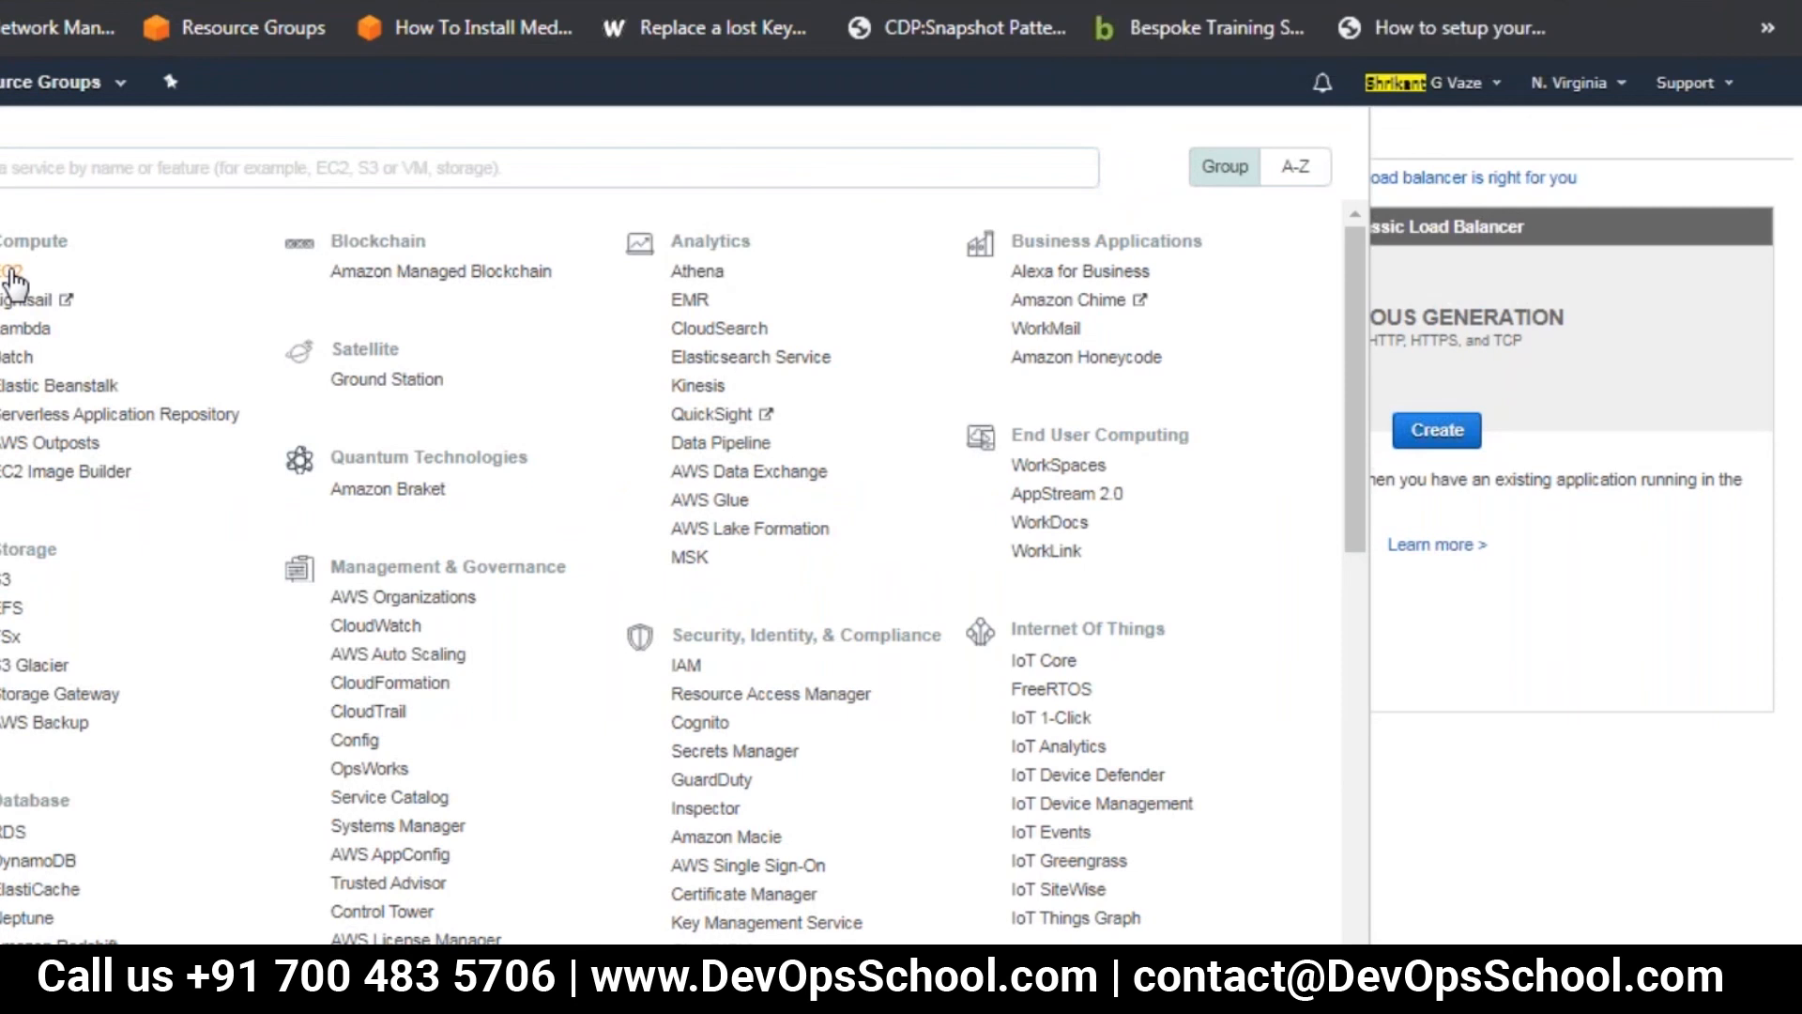
{"action": "left_click", "coordinate": [12, 277]}
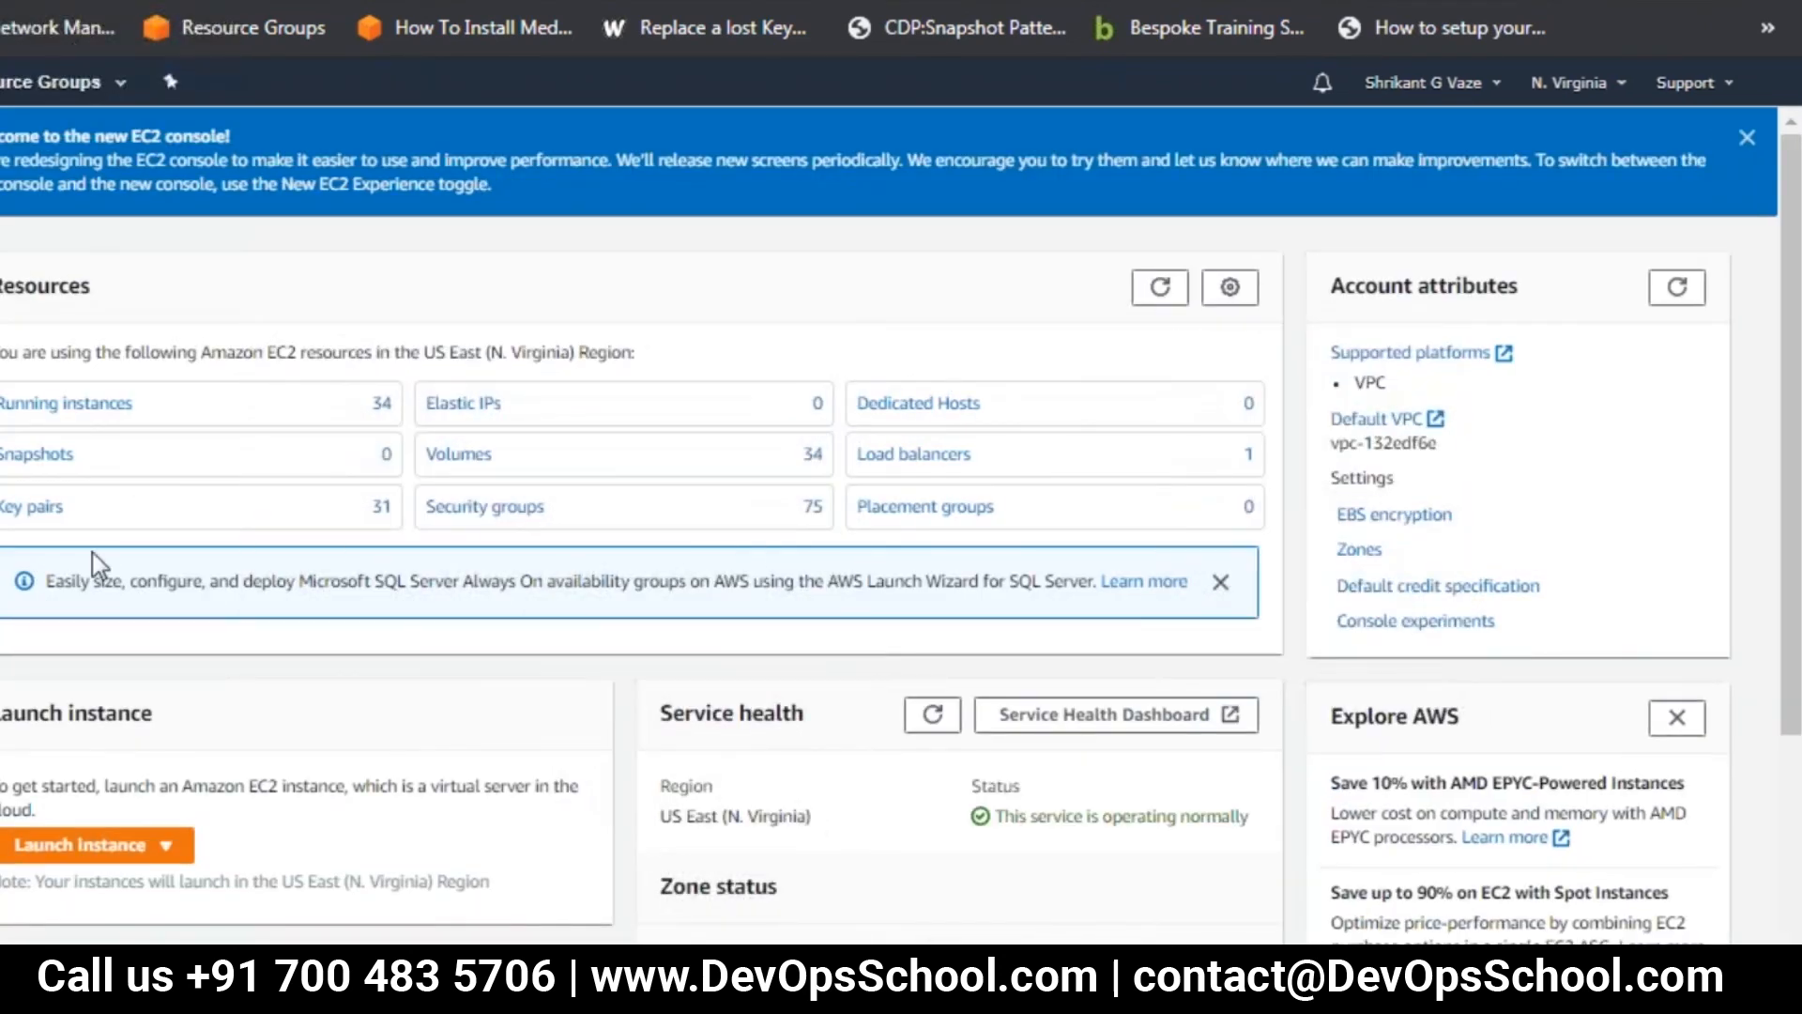
{"action": "left_click", "coordinate": [72, 406]}
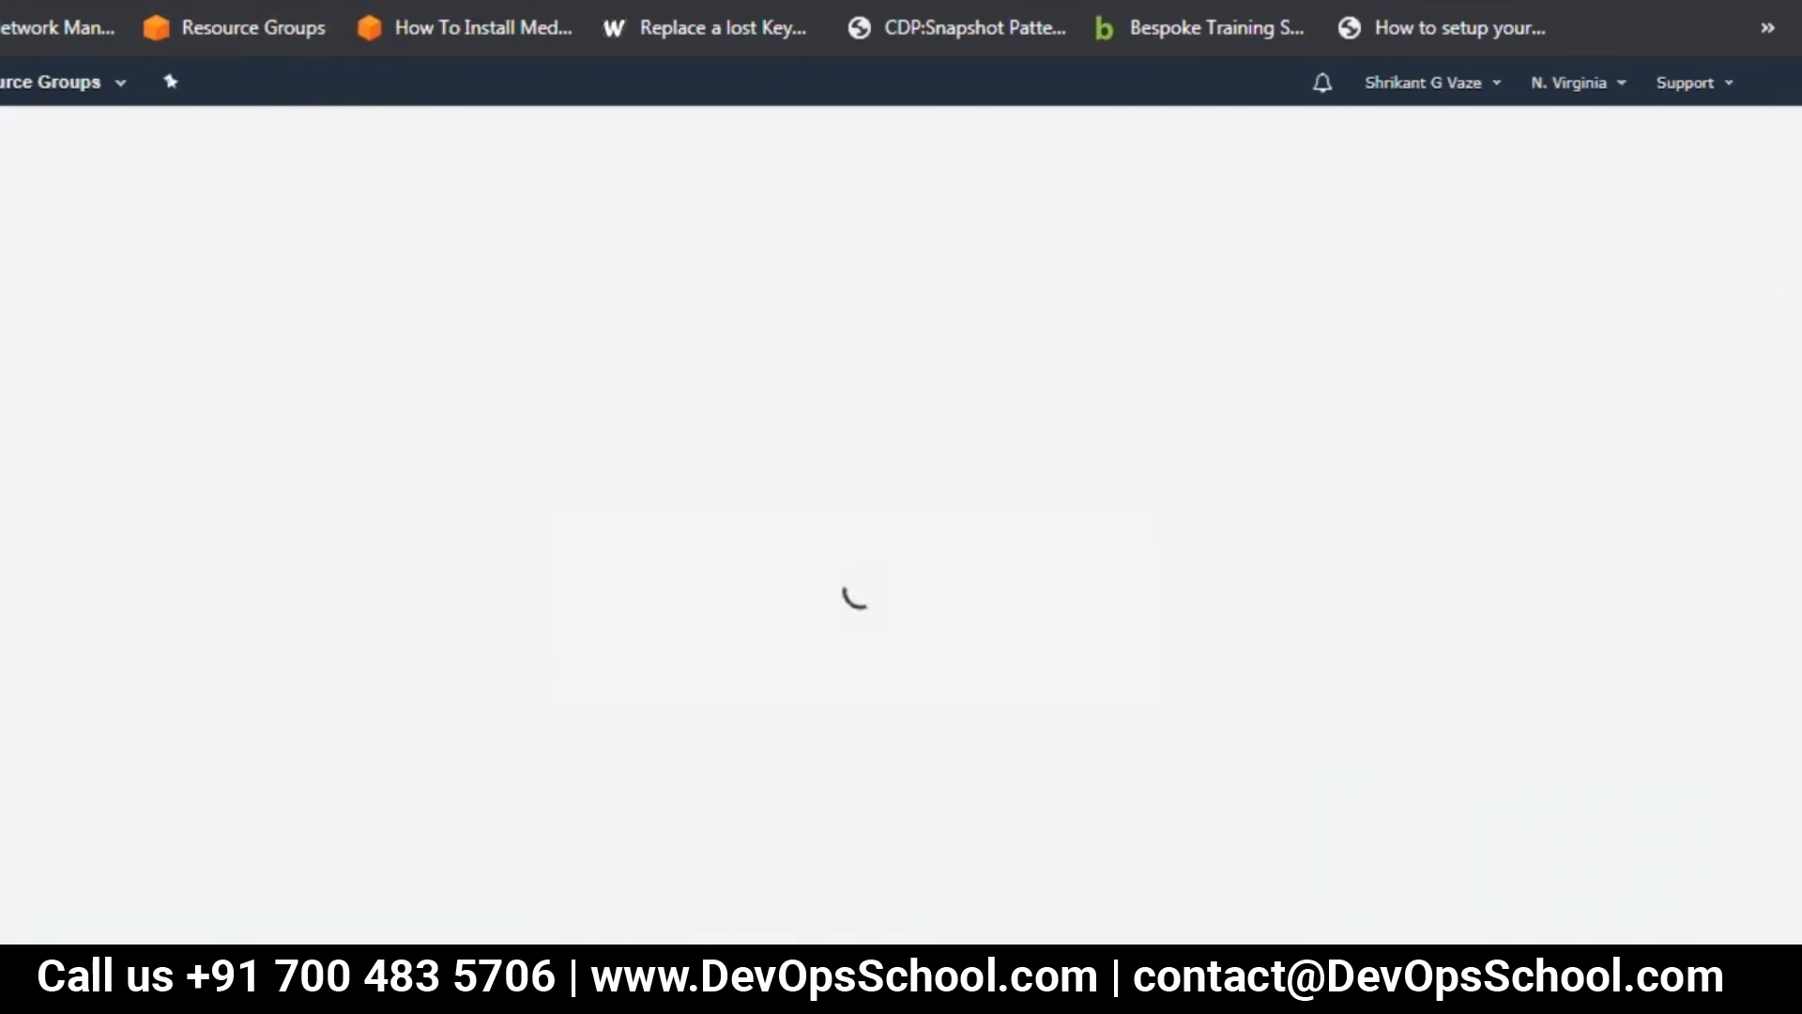